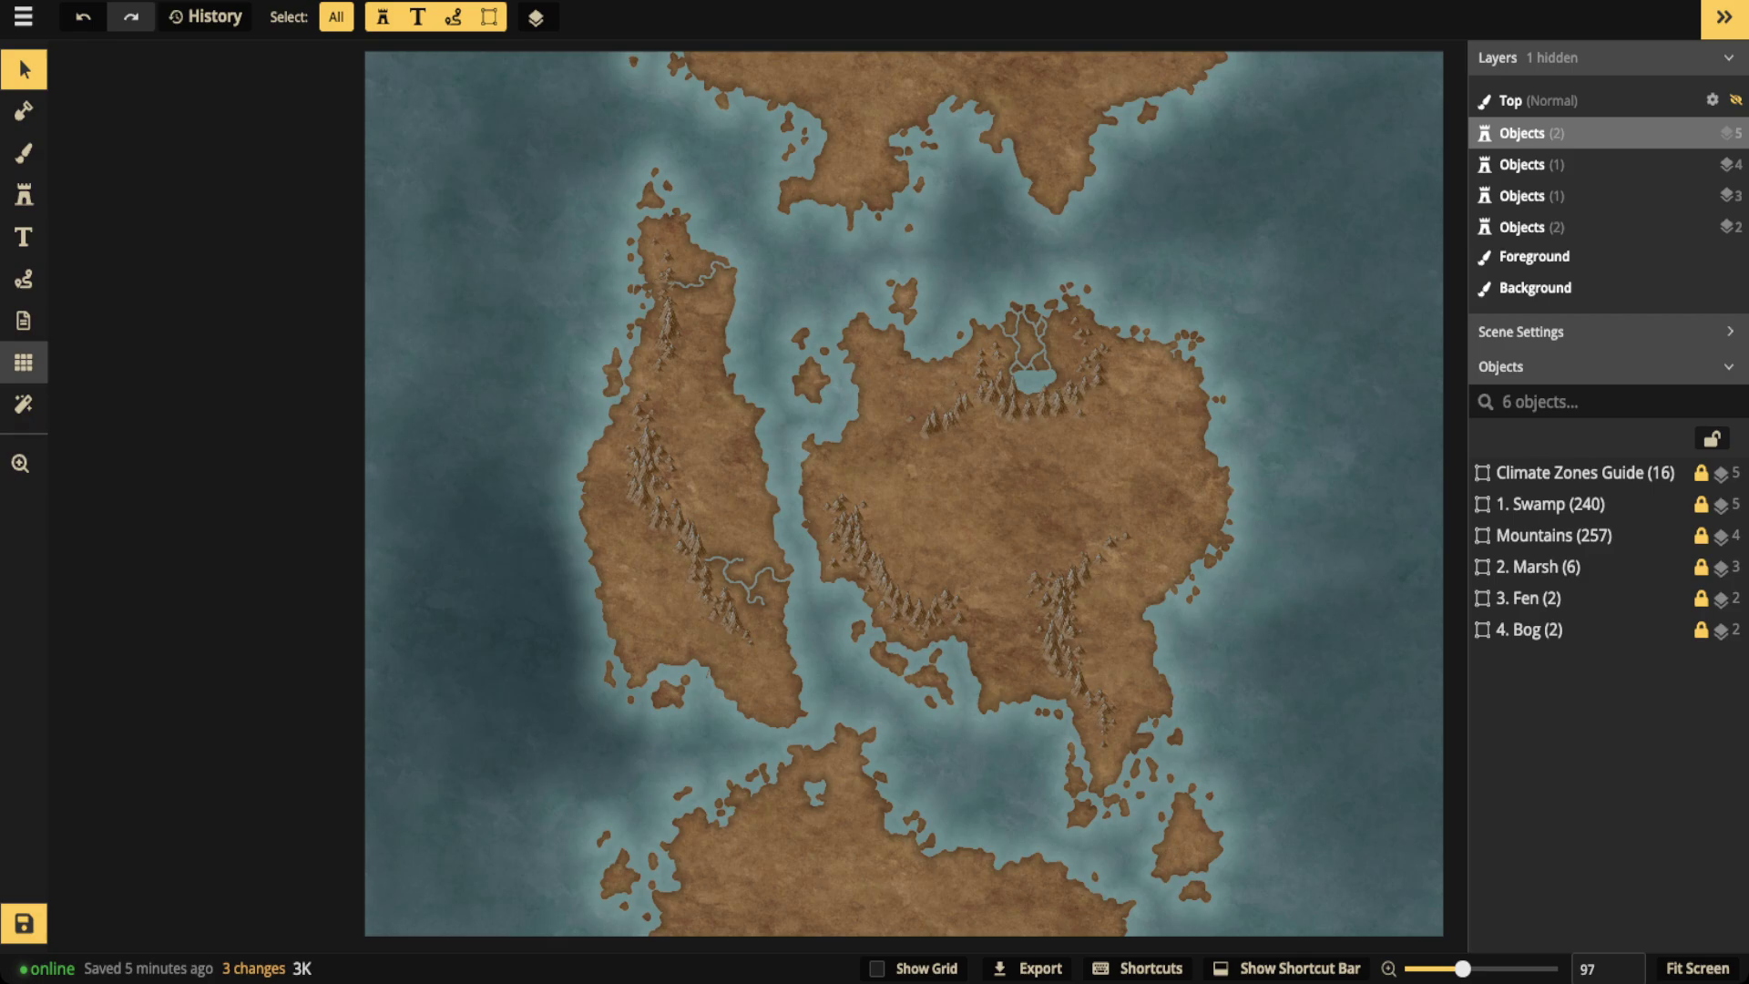
Show the grid over the whole map
{"action": "left_click", "coordinate": [23, 362]}
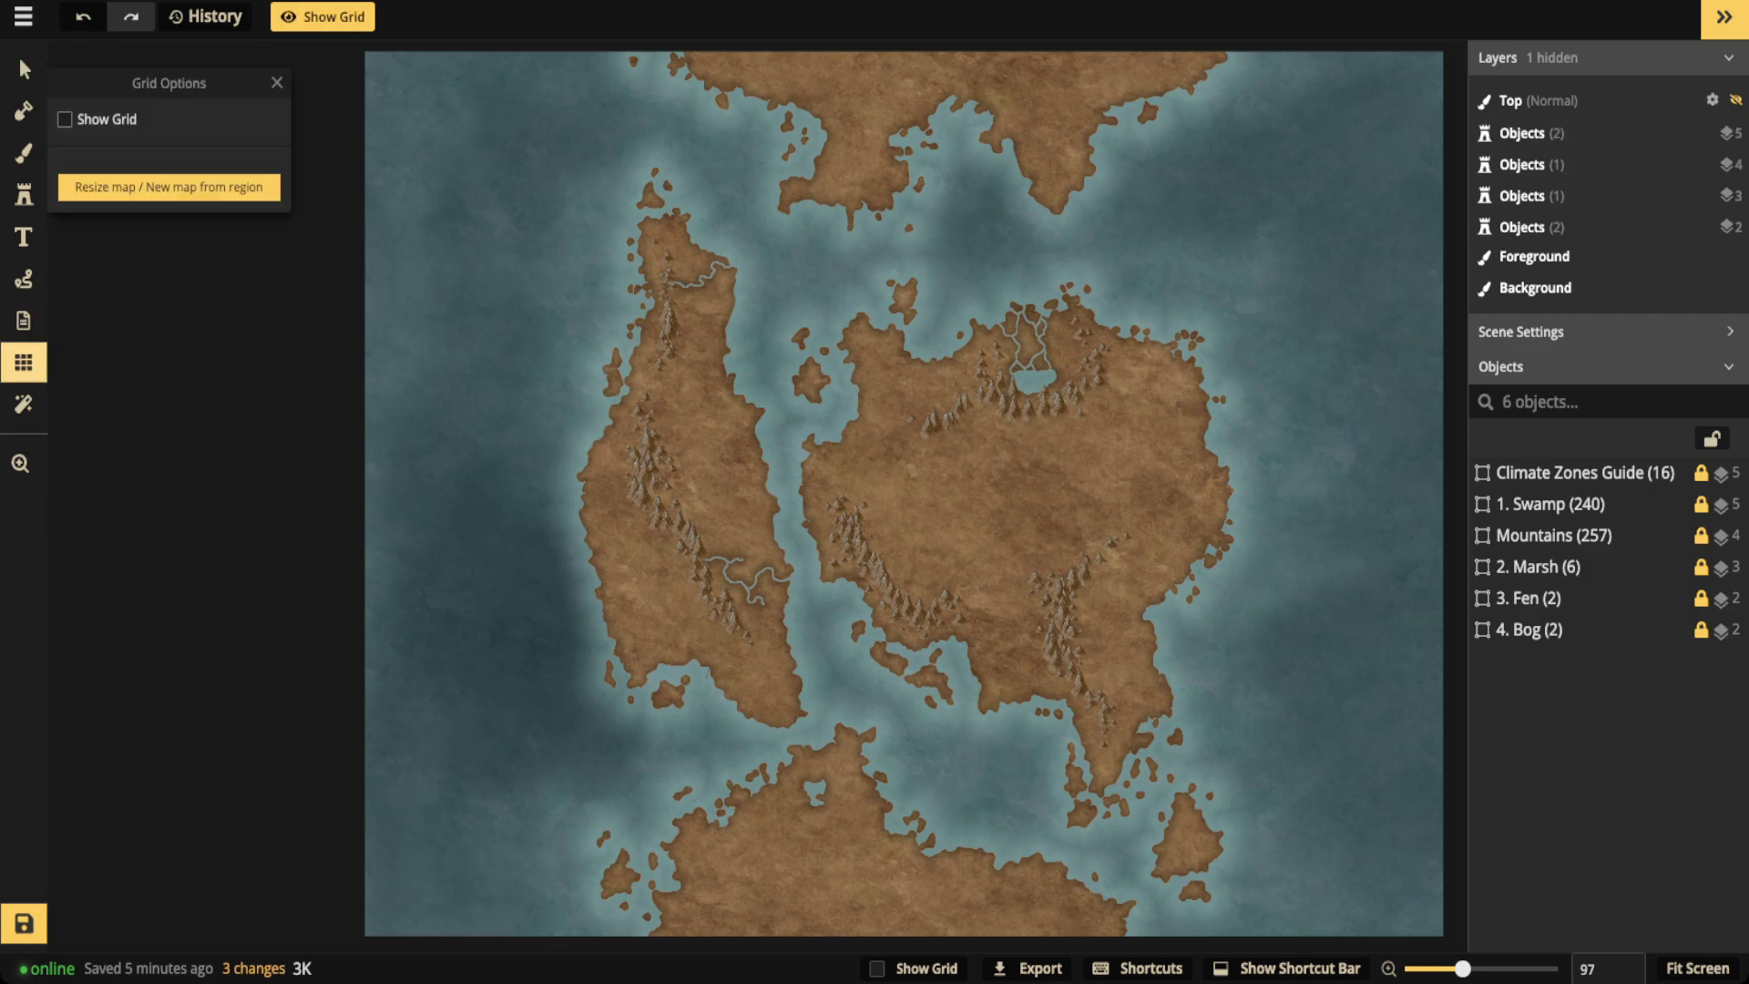
{"action": "left_click", "coordinate": [64, 119]}
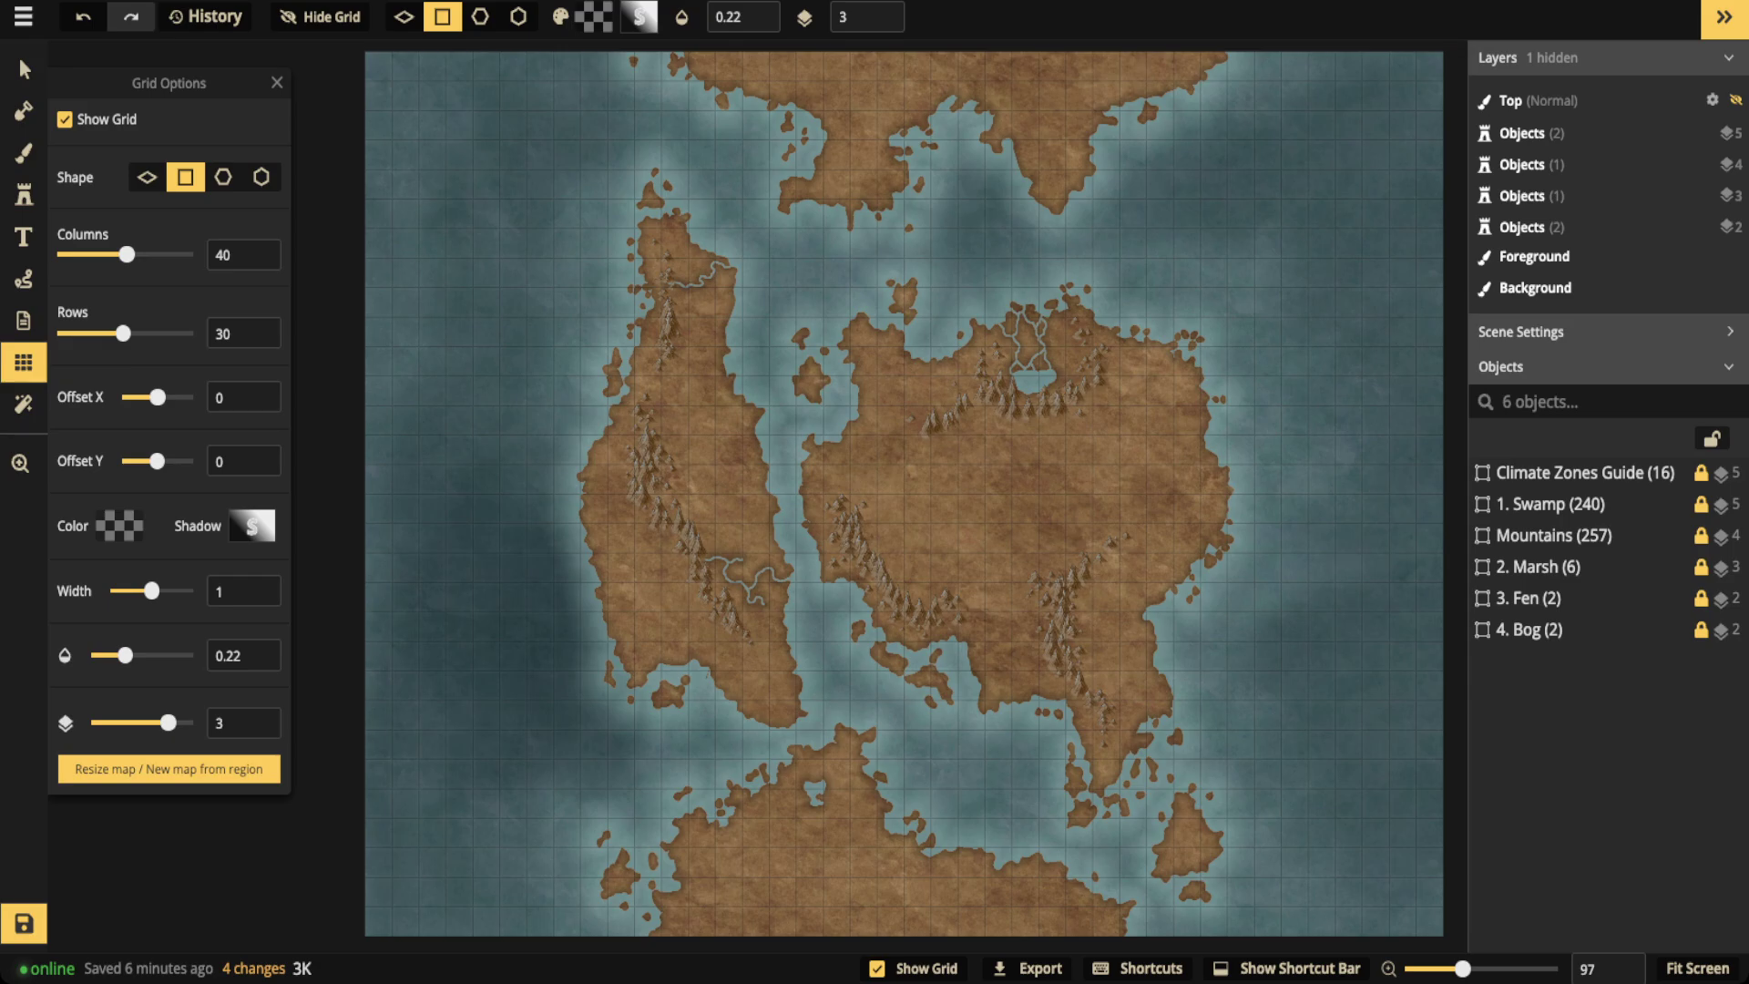
Make the Climate Zones Guide group visible and set its opacity to 0.42
{"action": "left_click", "coordinate": [1583, 473]}
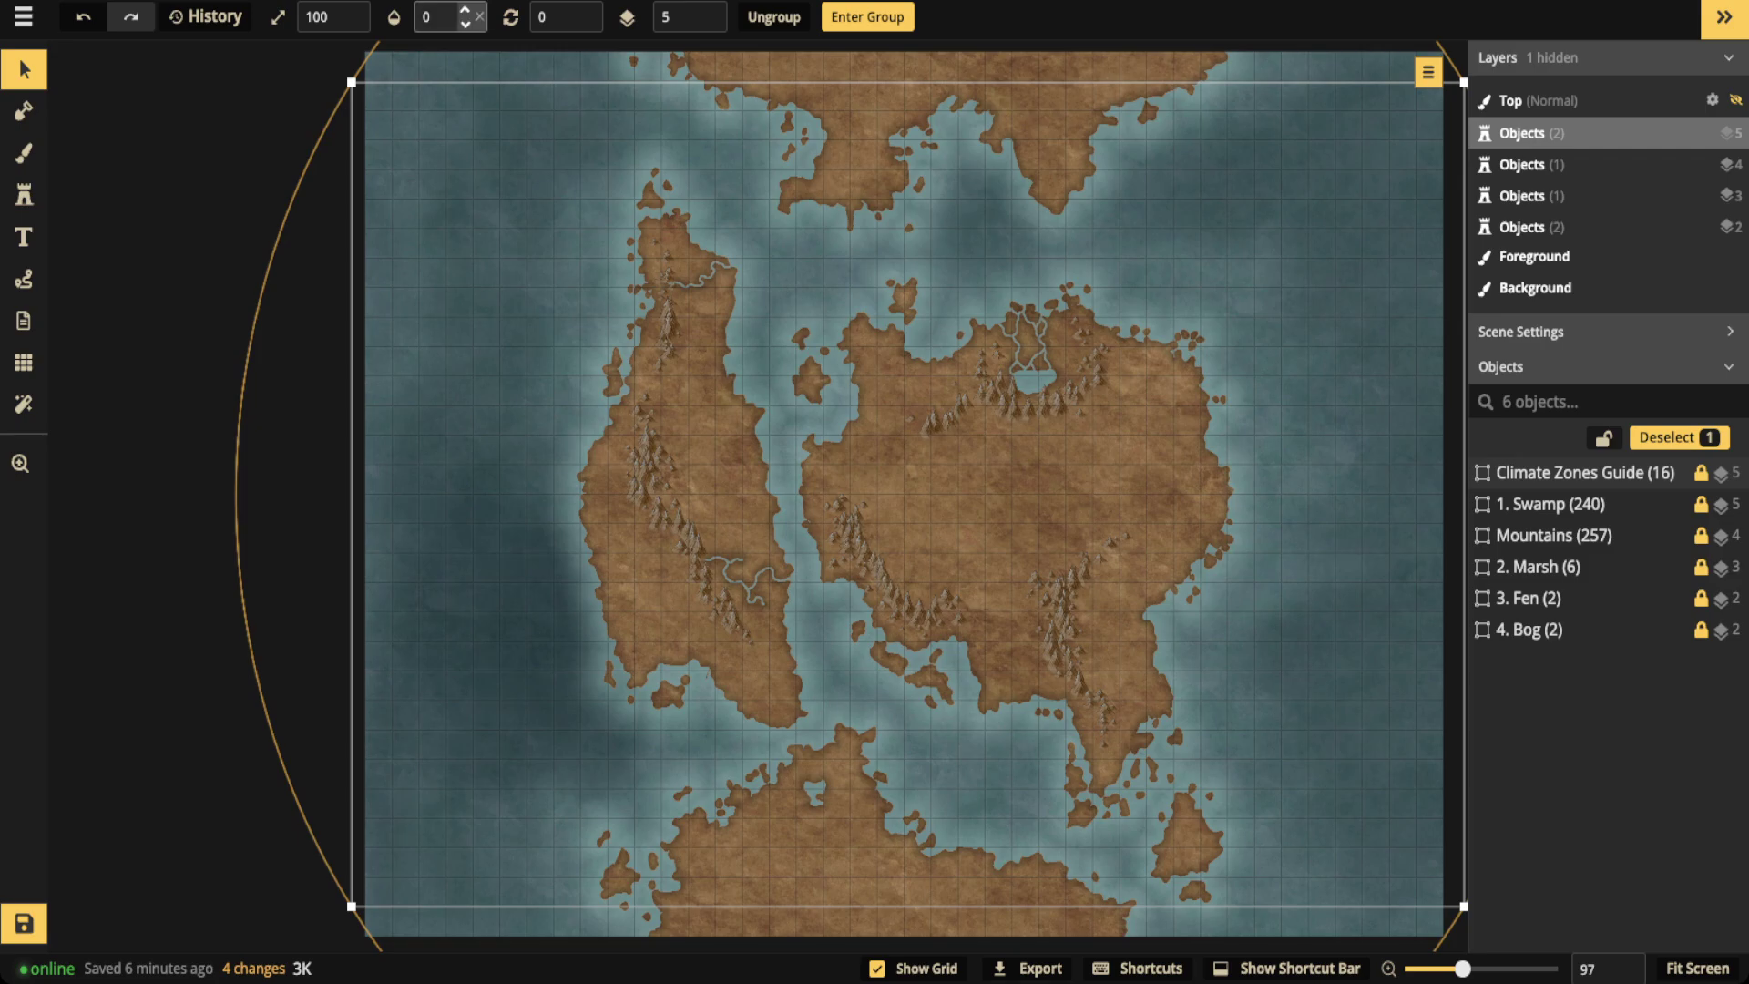
{"action": "left_click", "coordinate": [479, 17]}
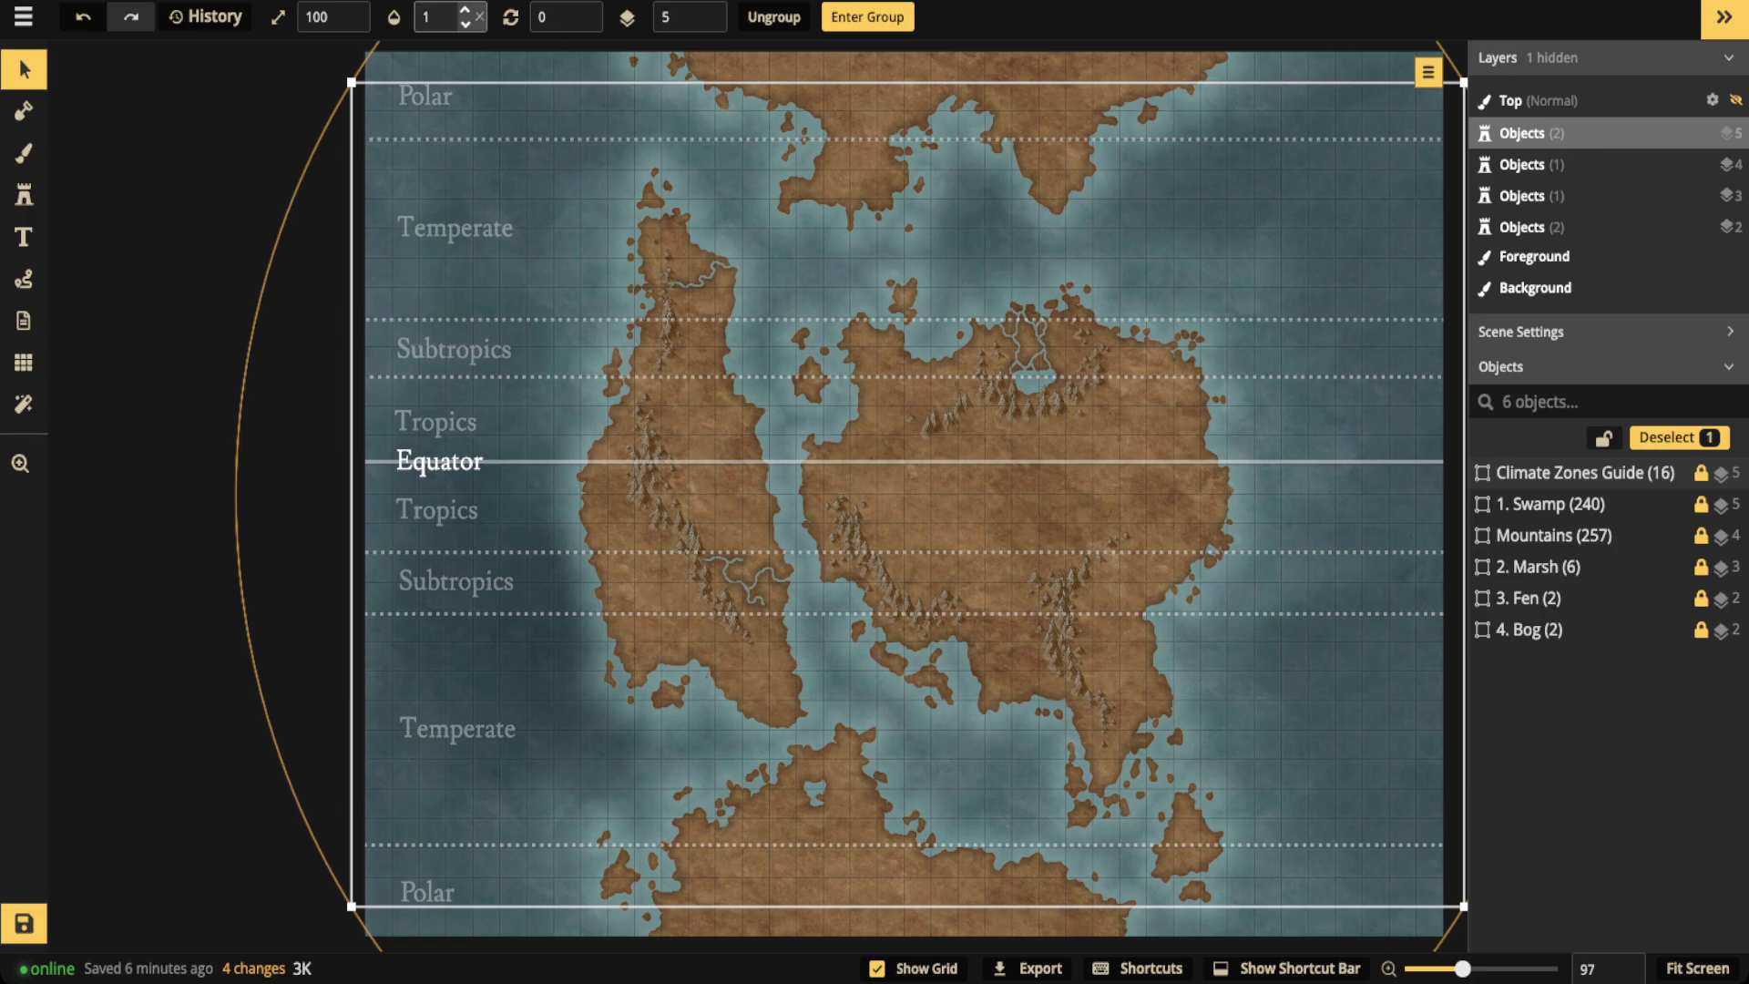
{"action": "left_click", "coordinate": [449, 17]}
{"action": "type", "text": "0.42"}
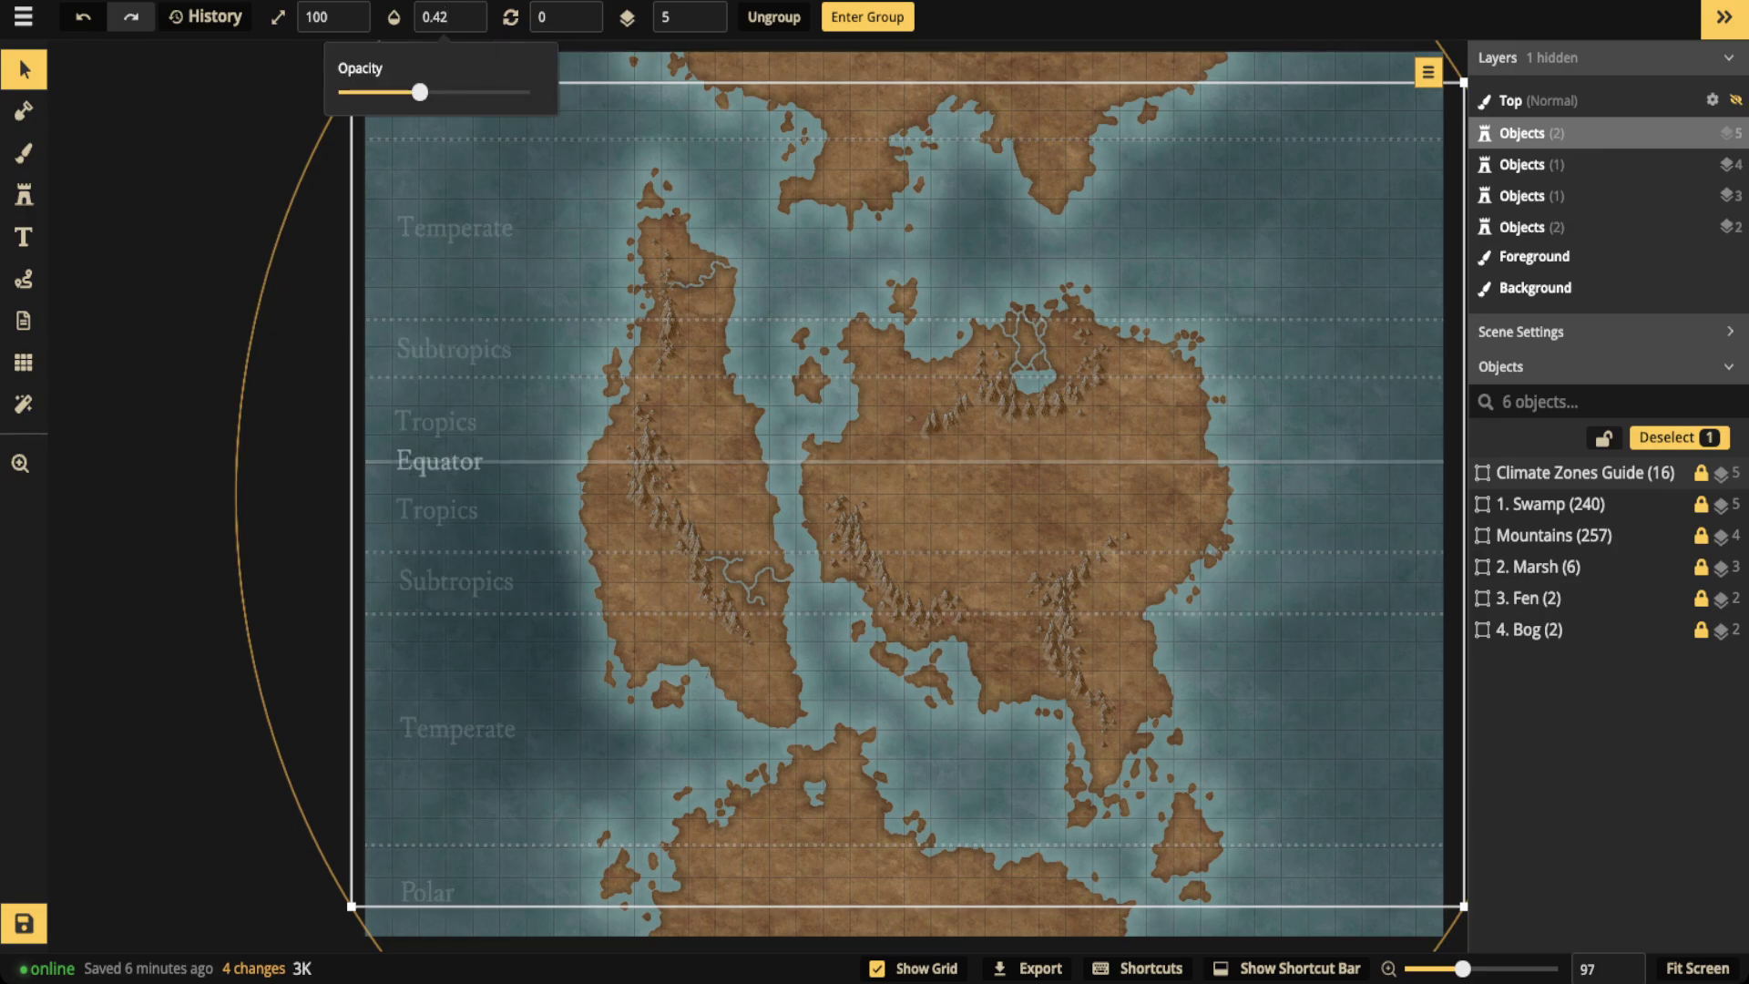
{"action": "key", "text": "Return"}
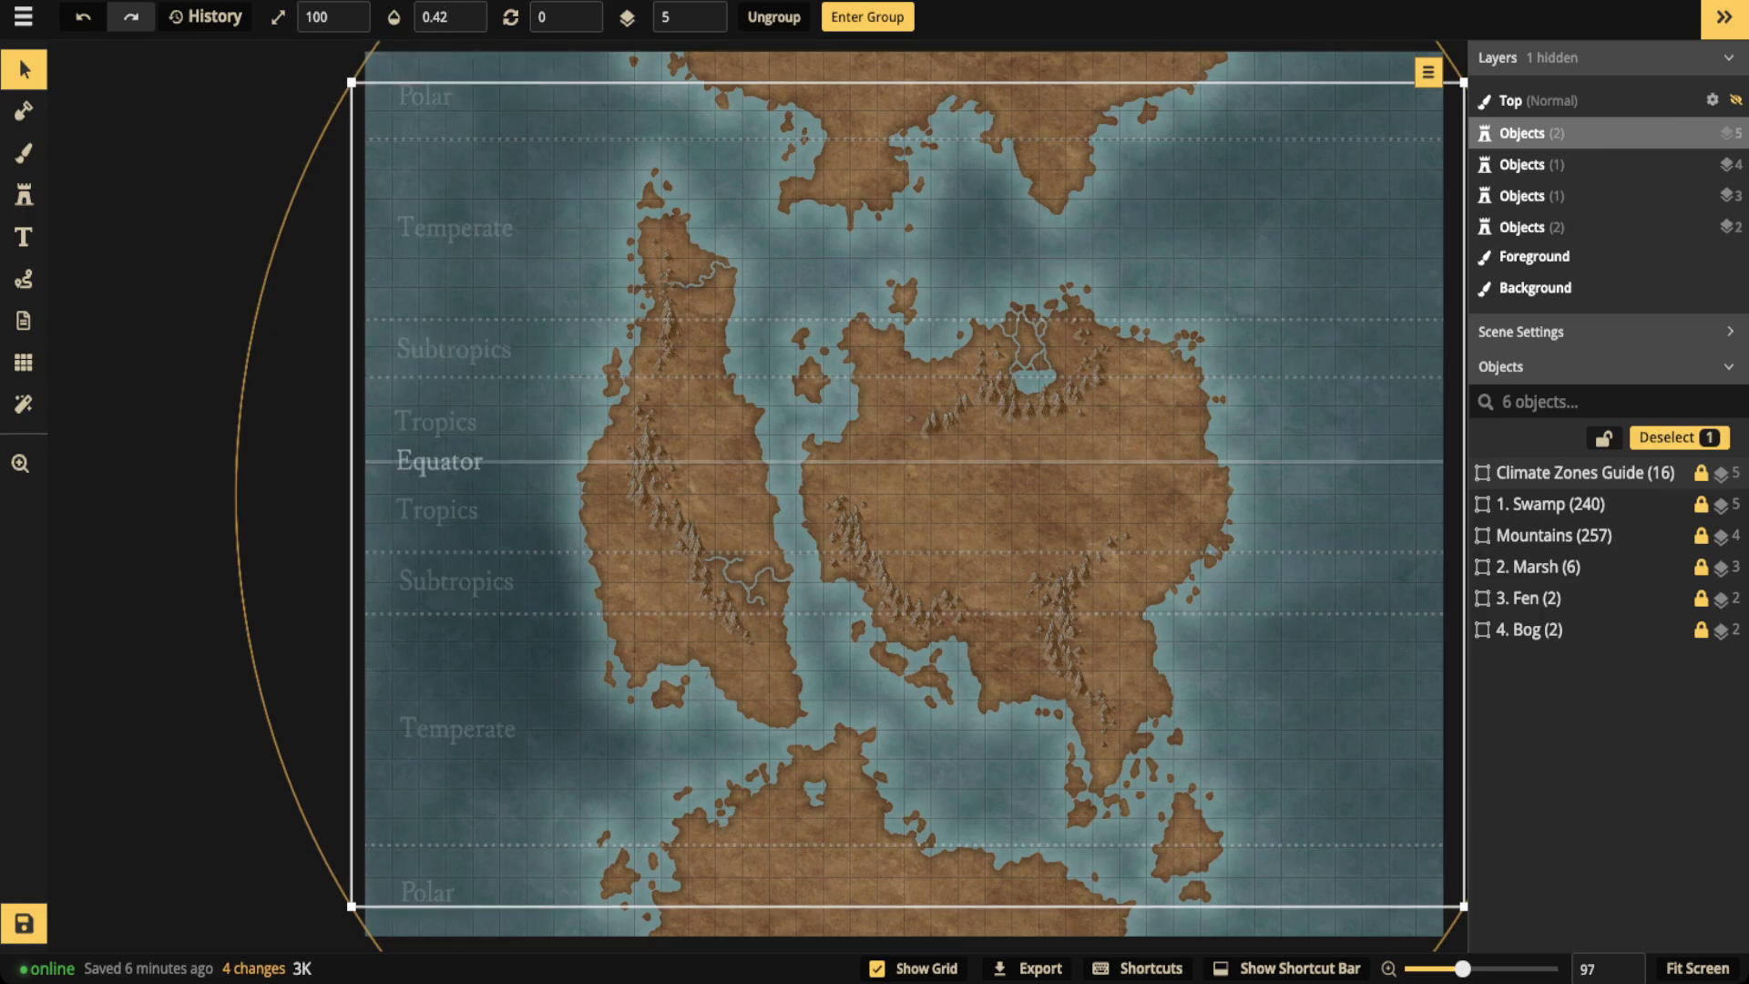
{"action": "key", "text": "Escape"}
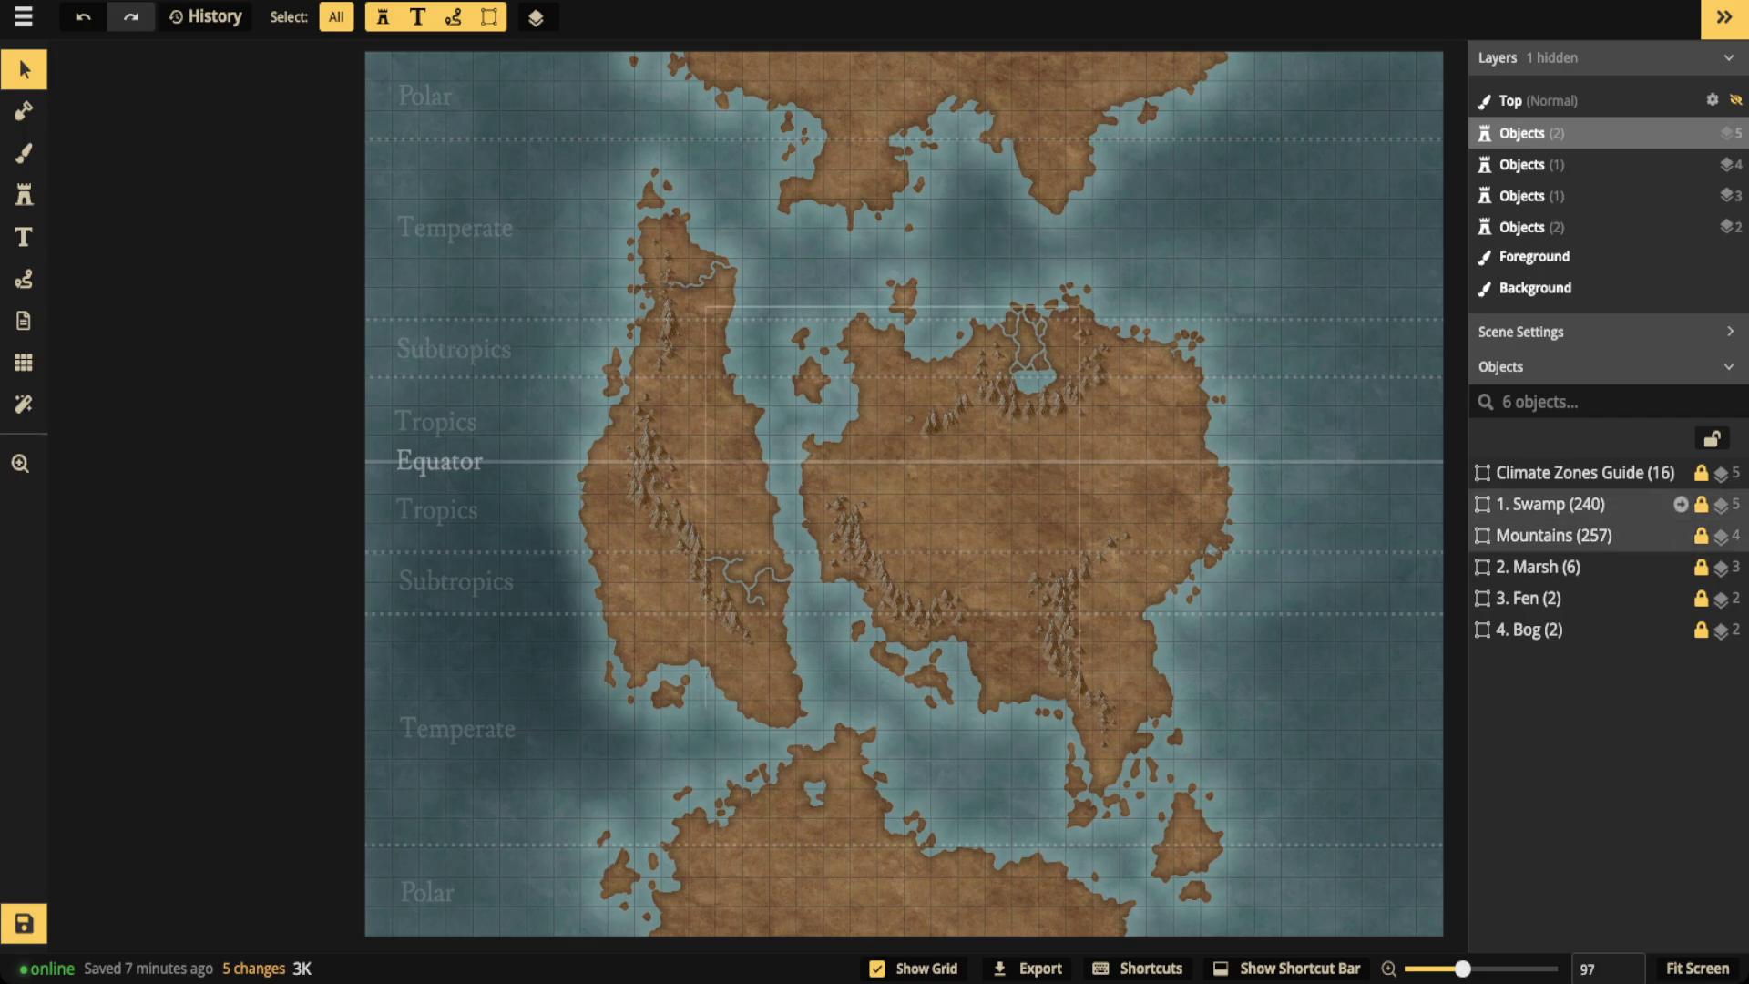
Set the opacity of the 1. Swamp group to 1 and deselect it
{"action": "left_click", "coordinate": [1548, 503]}
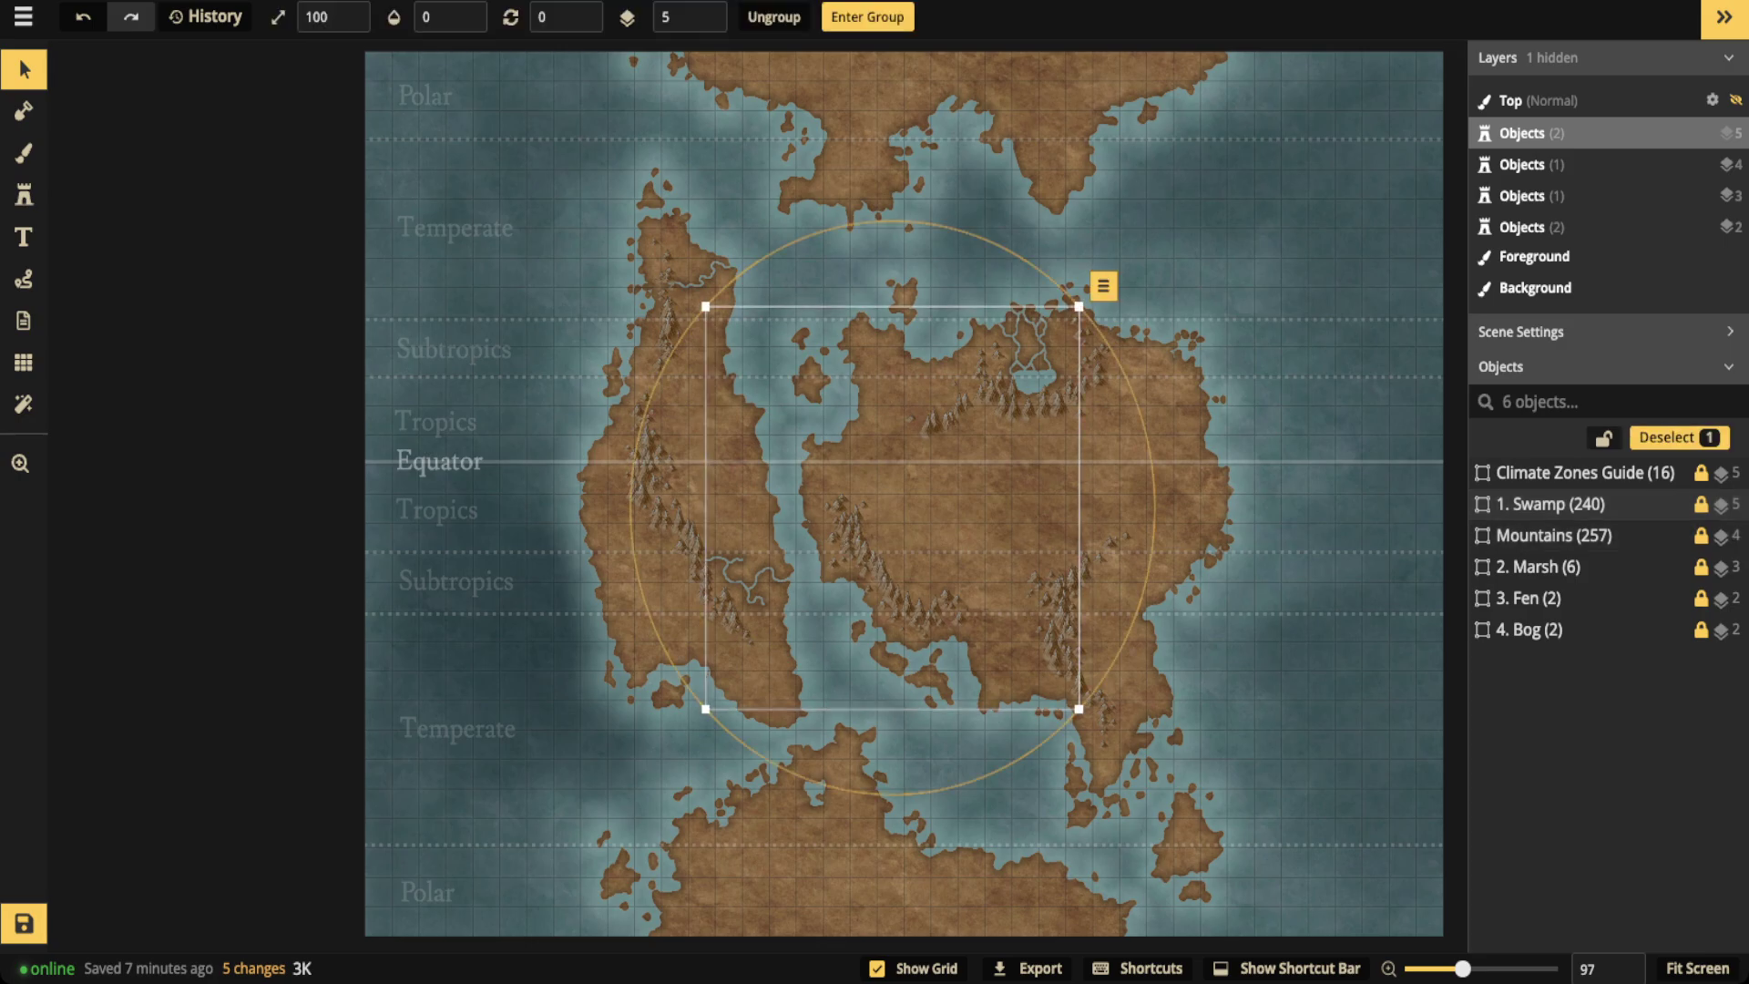
{"action": "left_click", "coordinate": [465, 10]}
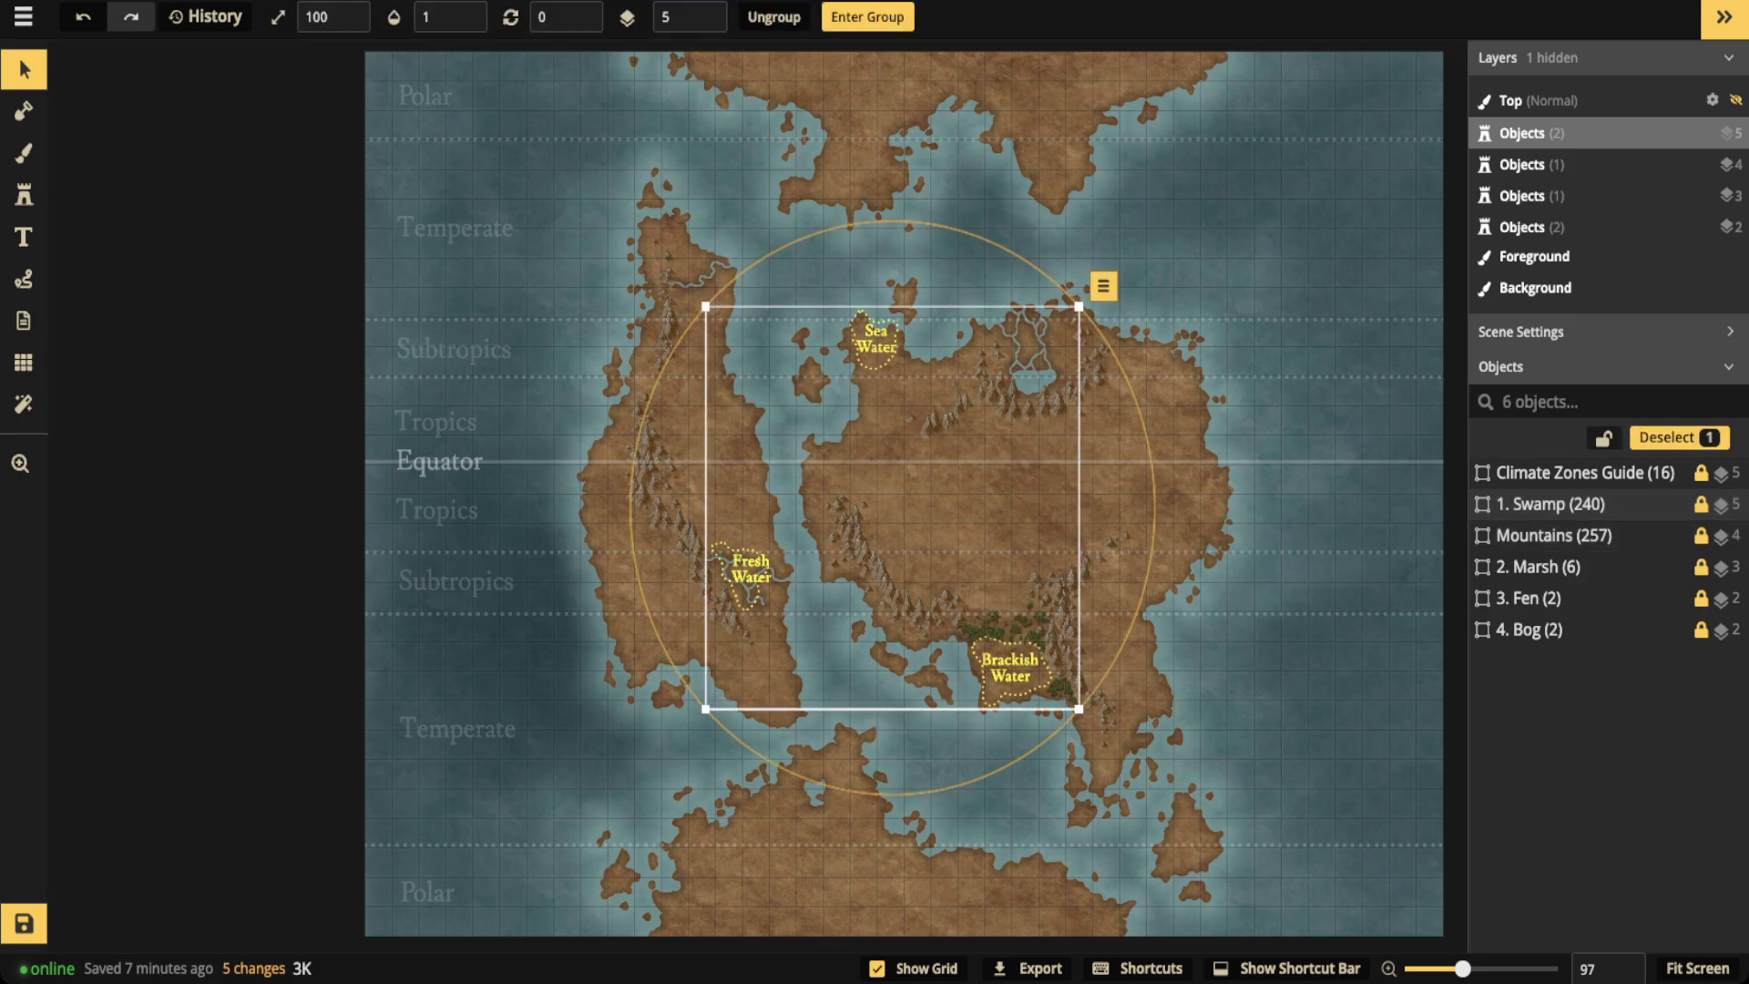
{"action": "scroll", "coordinate": [951, 501], "scroll_direction": "up", "scroll_amount": 3}
{"action": "scroll", "coordinate": [944, 497], "scroll_direction": "up", "scroll_amount": 5}
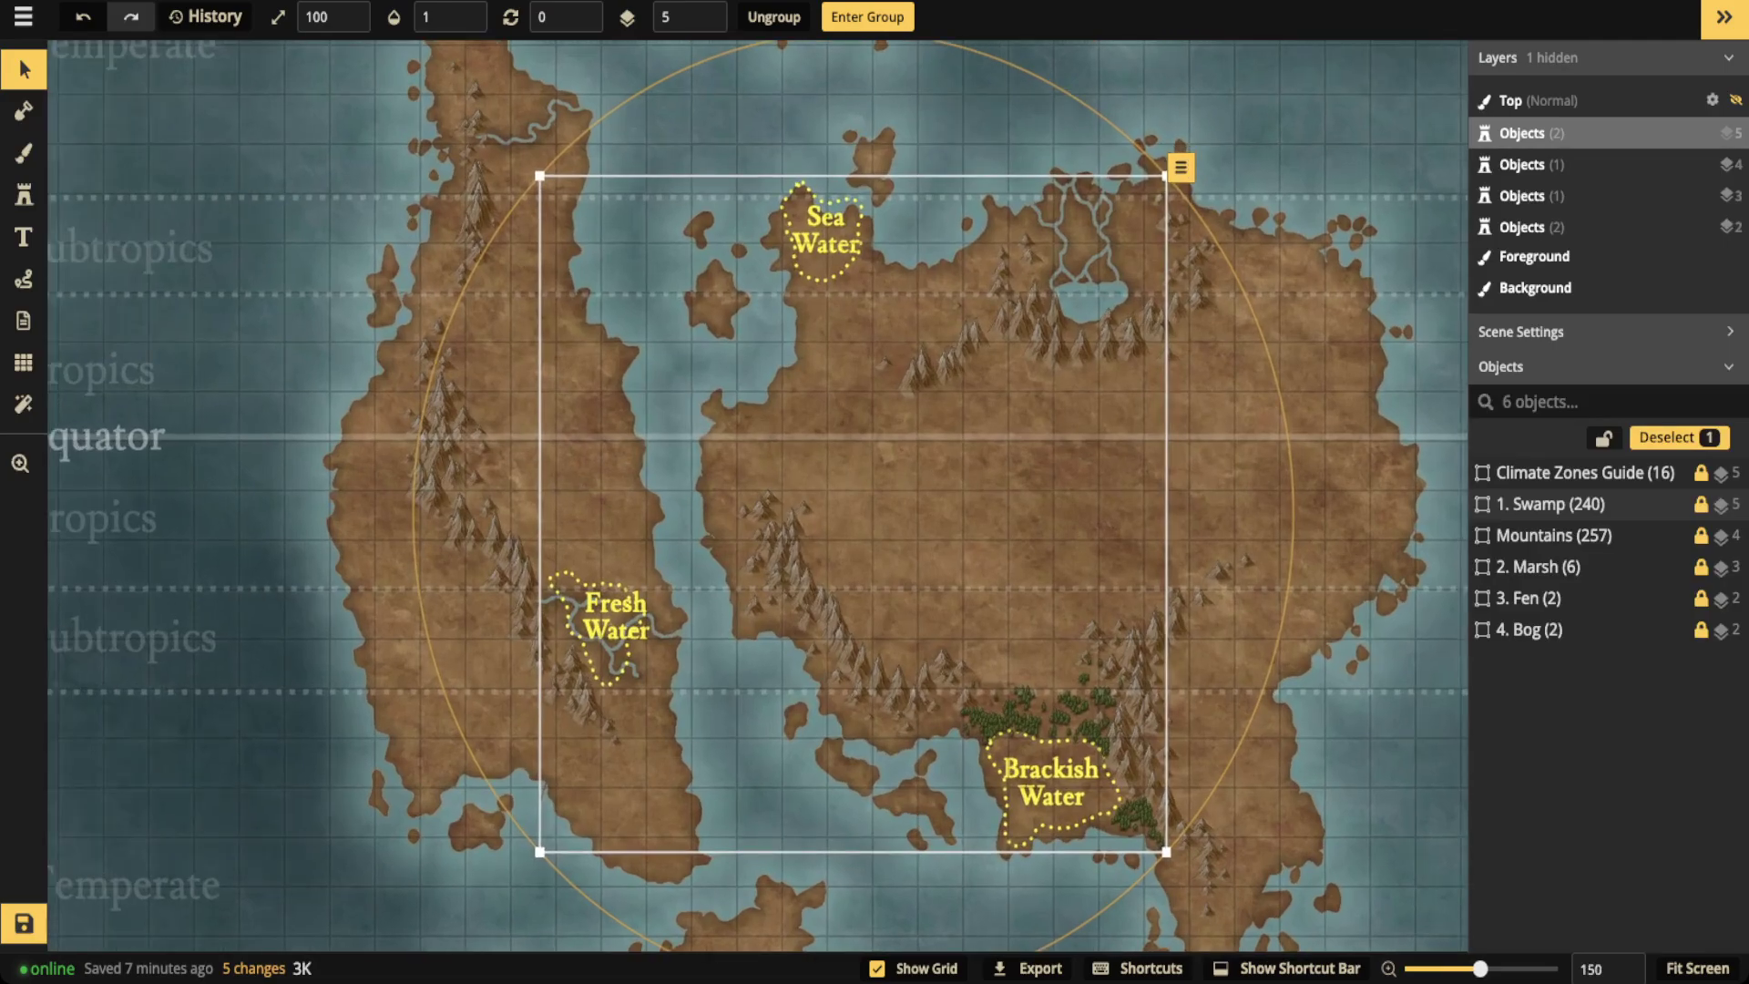
{"action": "left_click_drag", "start_coordinate": [945, 497], "coordinate": [918, 443]}
{"action": "scroll", "coordinate": [880, 627], "scroll_direction": "down", "scroll_amount": 2}
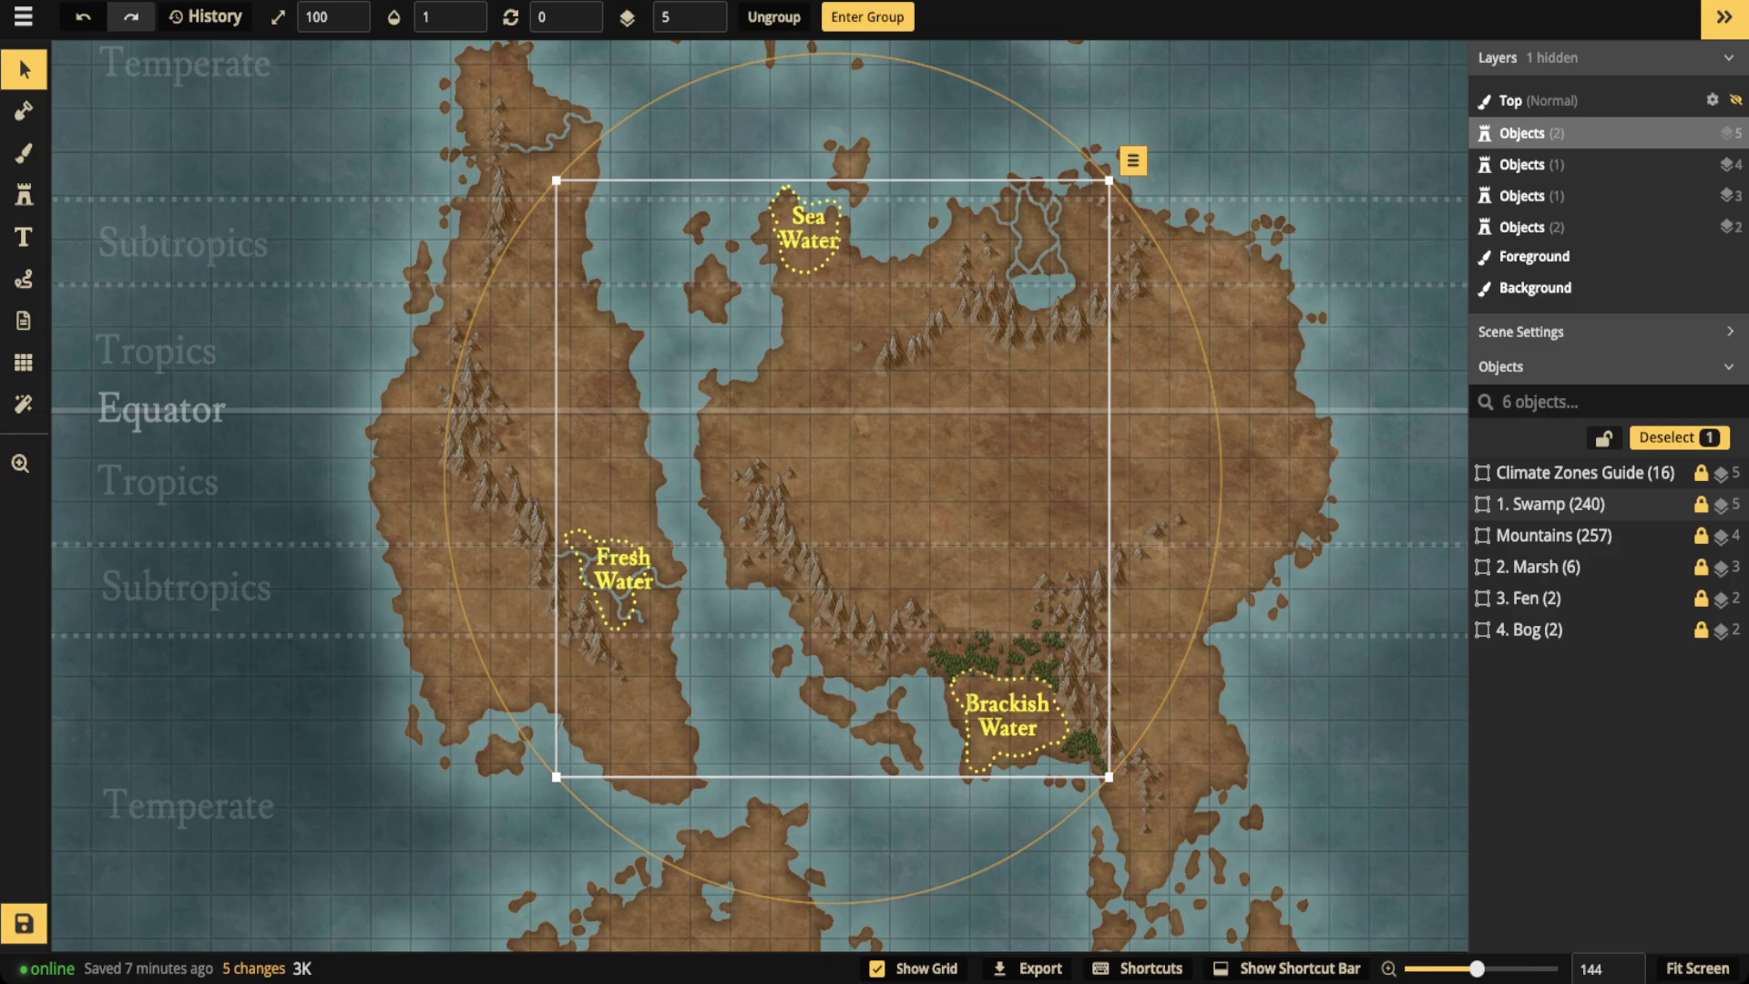
{"action": "scroll", "coordinate": [1016, 701], "scroll_direction": "up", "scroll_amount": 6}
{"action": "key", "text": "Escape"}
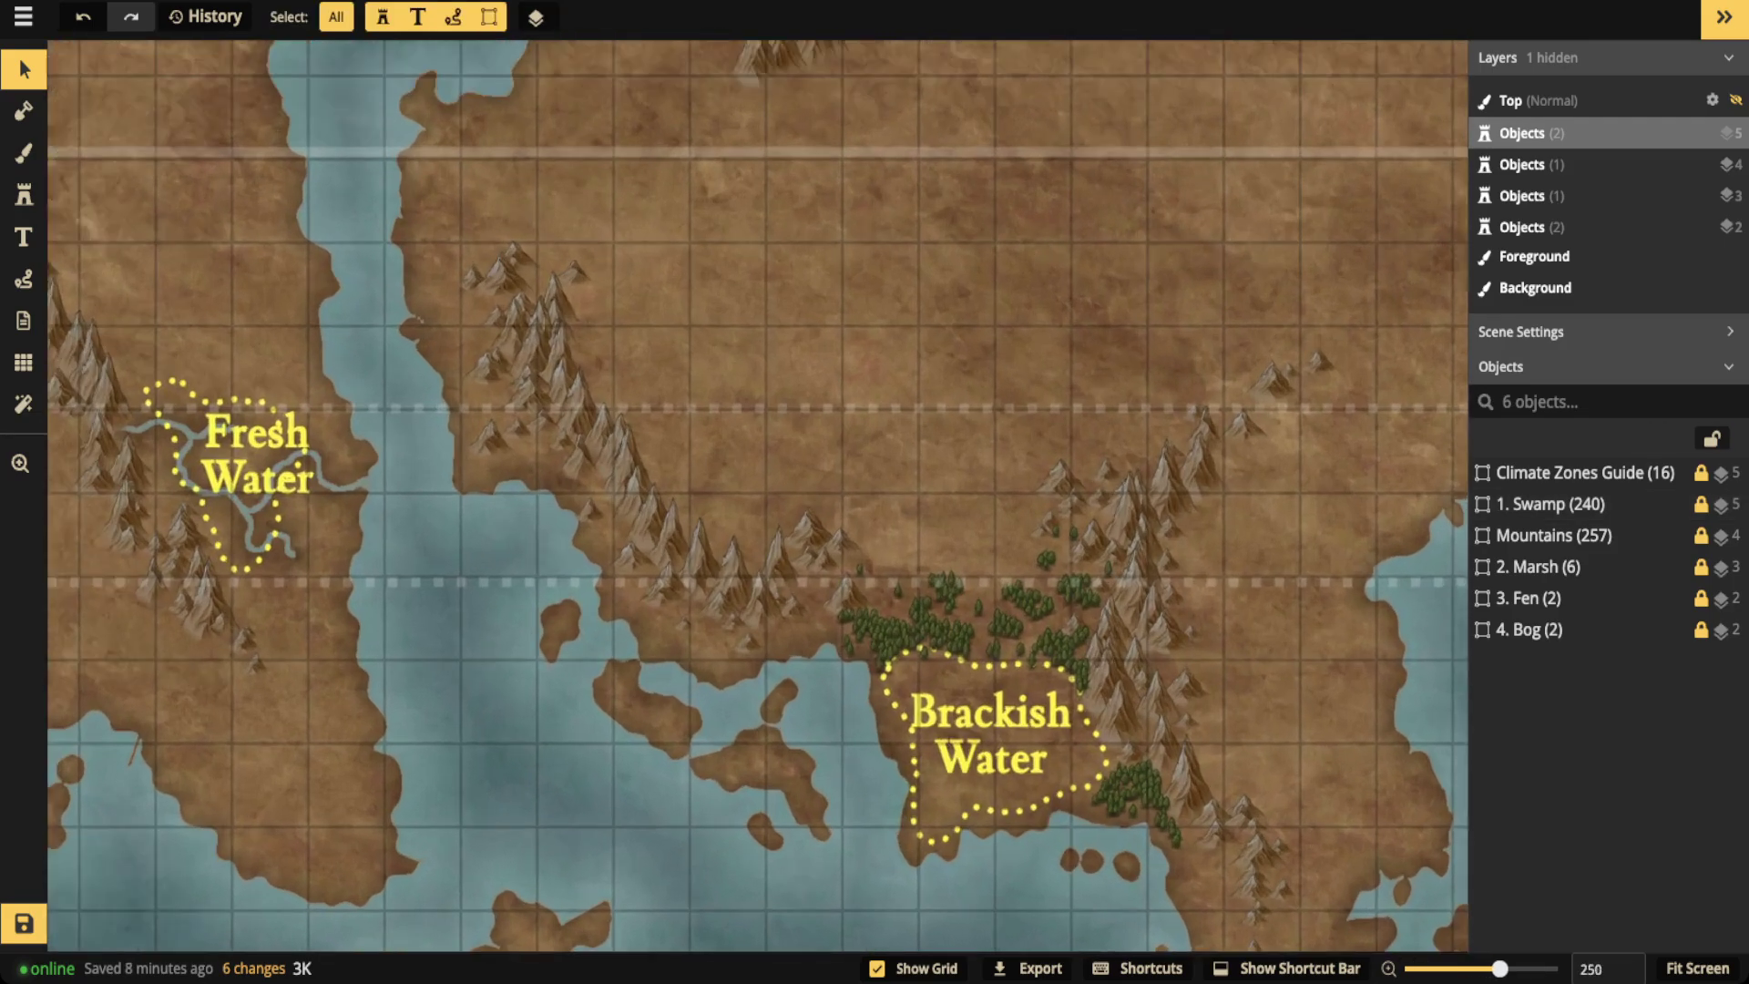
Examine the Brackish Water area between the mountain ranges and its position relative to the surrounding coasts and climate zones
{"action": "scroll", "coordinate": [1111, 820], "scroll_direction": "up", "scroll_amount": 5}
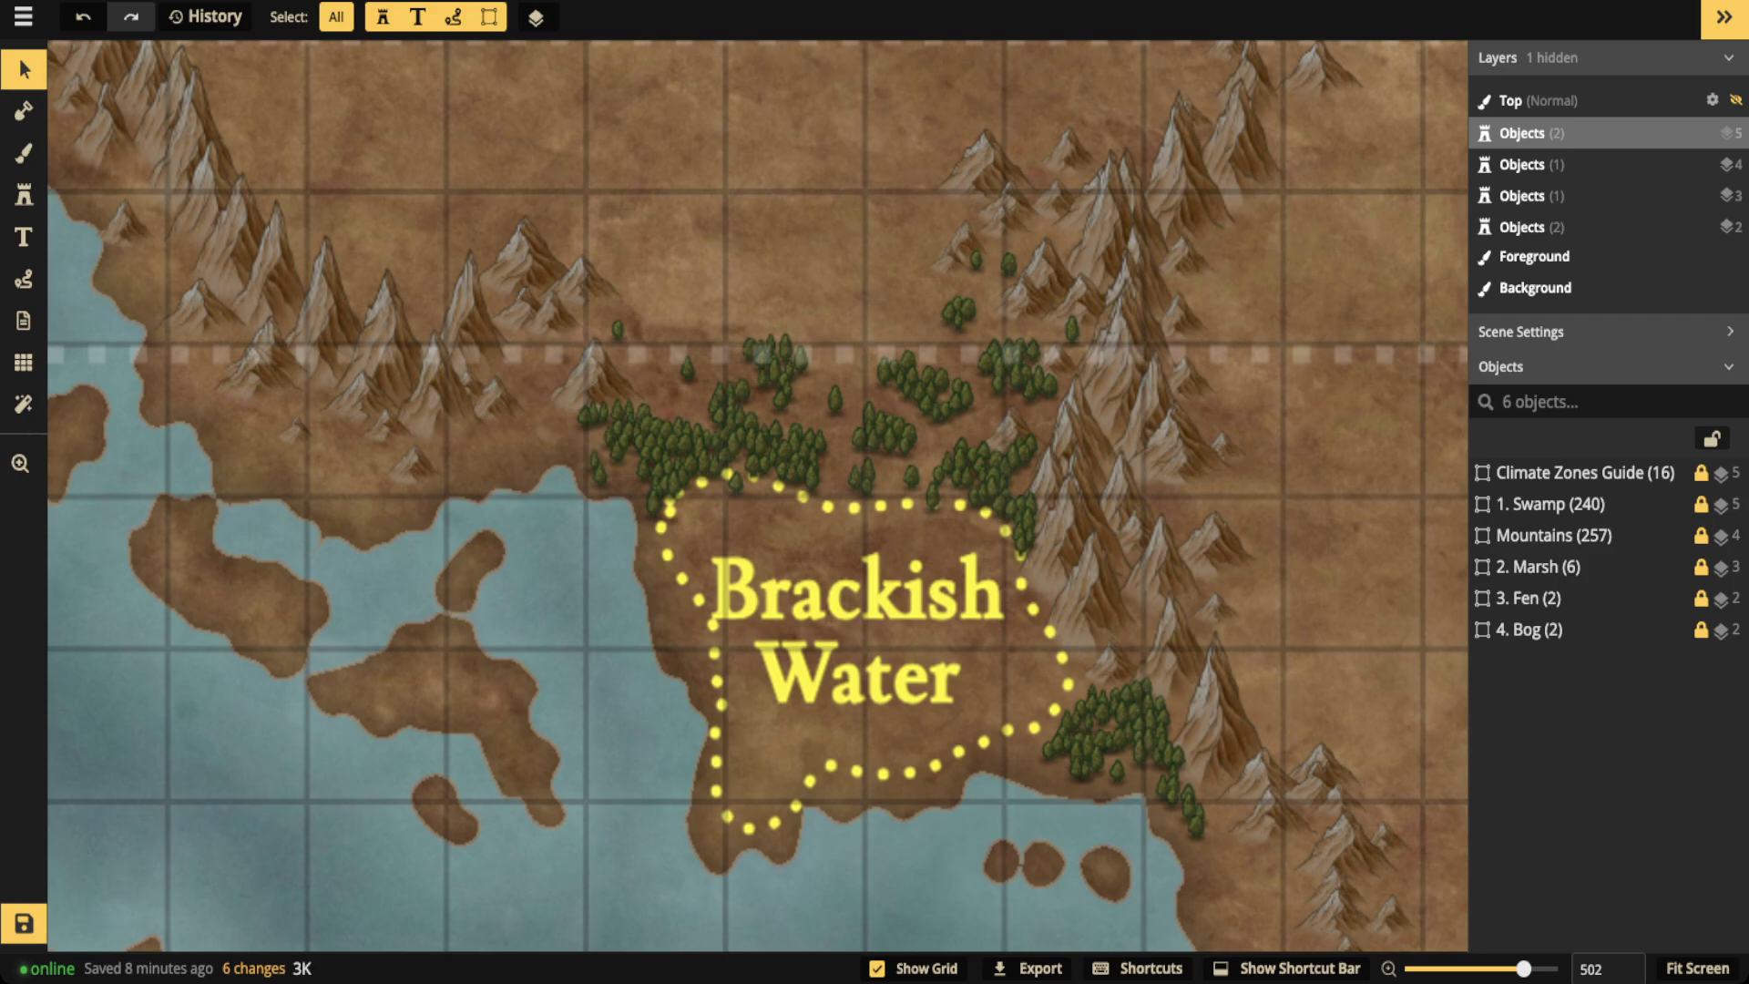
{"action": "scroll", "coordinate": [753, 514], "scroll_direction": "down", "scroll_amount": 5}
{"action": "scroll", "coordinate": [740, 506], "scroll_direction": "down", "scroll_amount": 3}
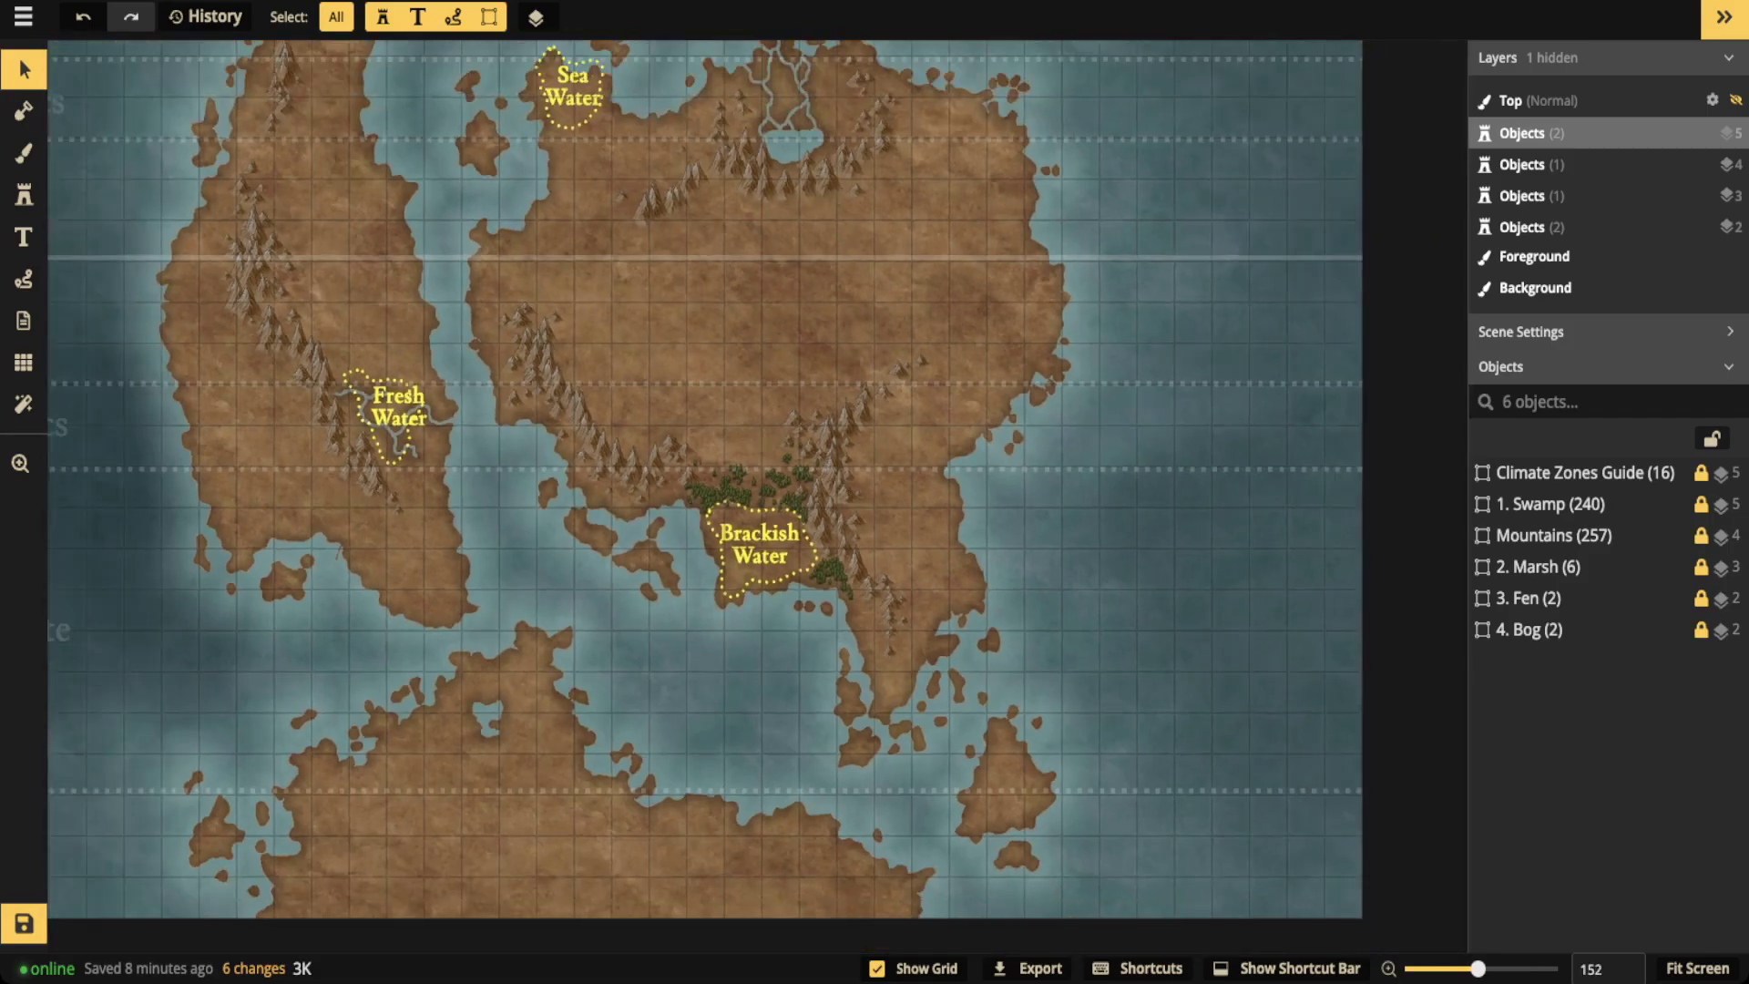
{"action": "left_click_drag", "start_coordinate": [739, 505], "coordinate": [994, 501]}
{"action": "key", "text": "space"}
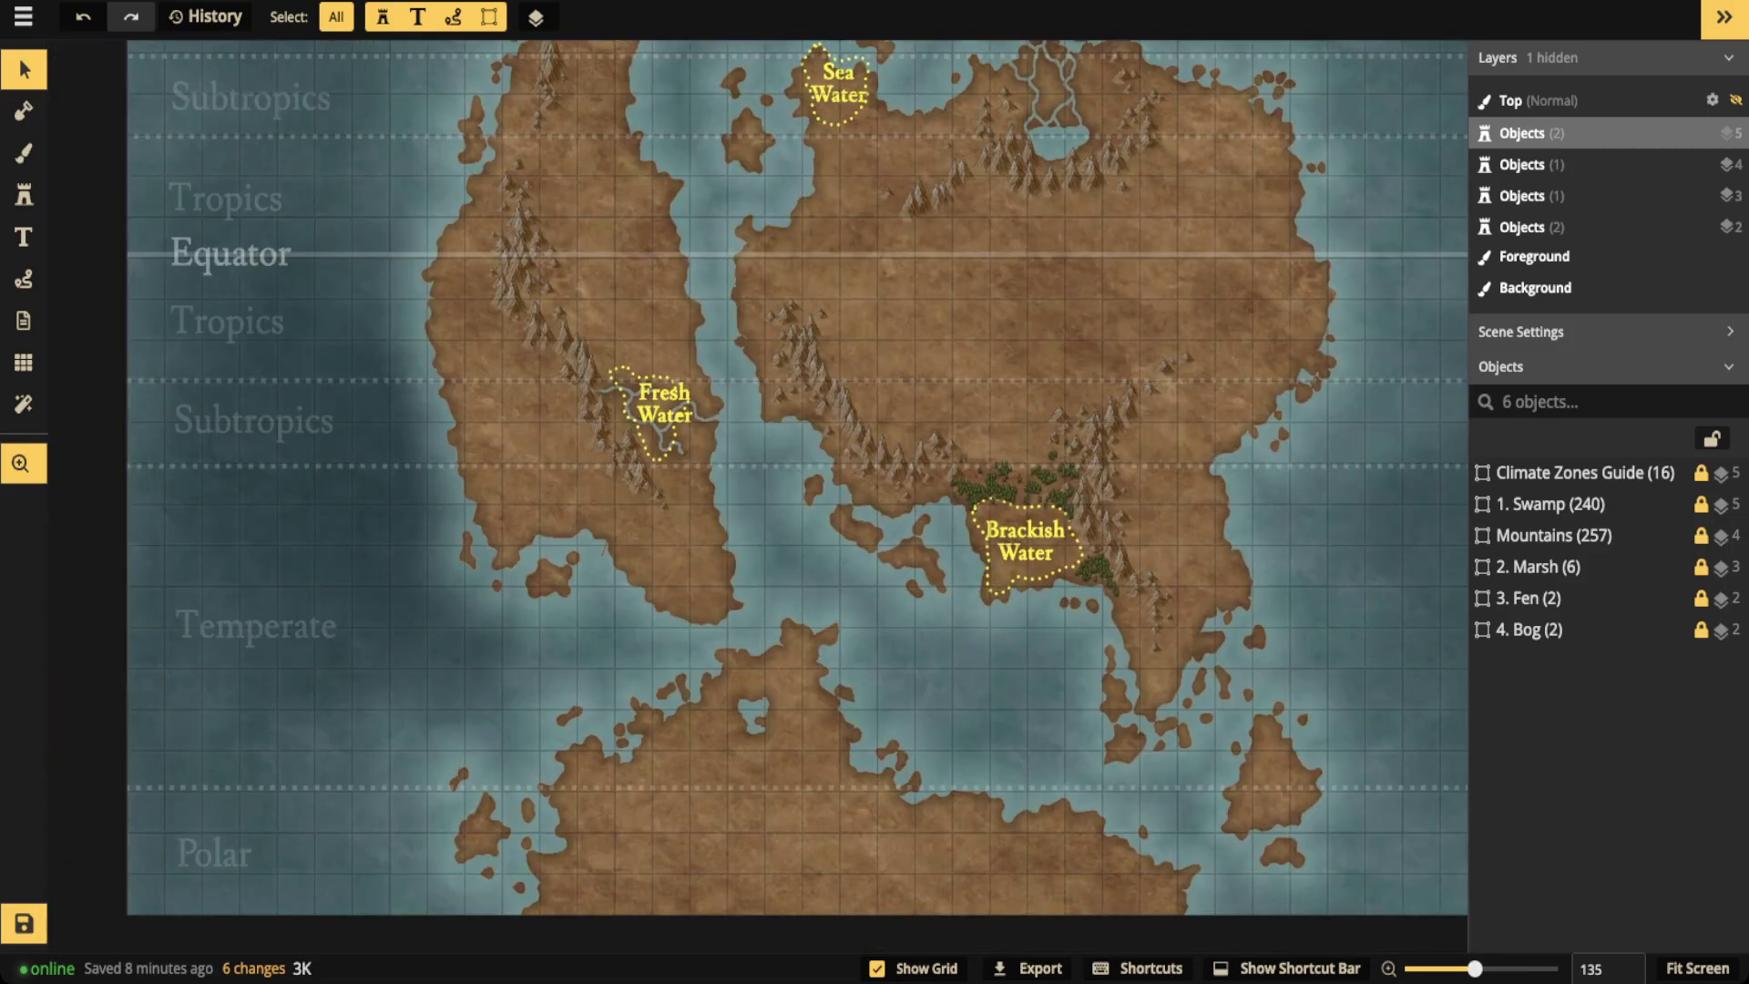
{"action": "left_click_drag", "start_coordinate": [330, 614], "coordinate": [292, 612]}
{"action": "scroll", "coordinate": [291, 612], "scroll_direction": "up", "scroll_amount": 3}
{"action": "left_click_drag", "start_coordinate": [1080, 522], "coordinate": [770, 529]}
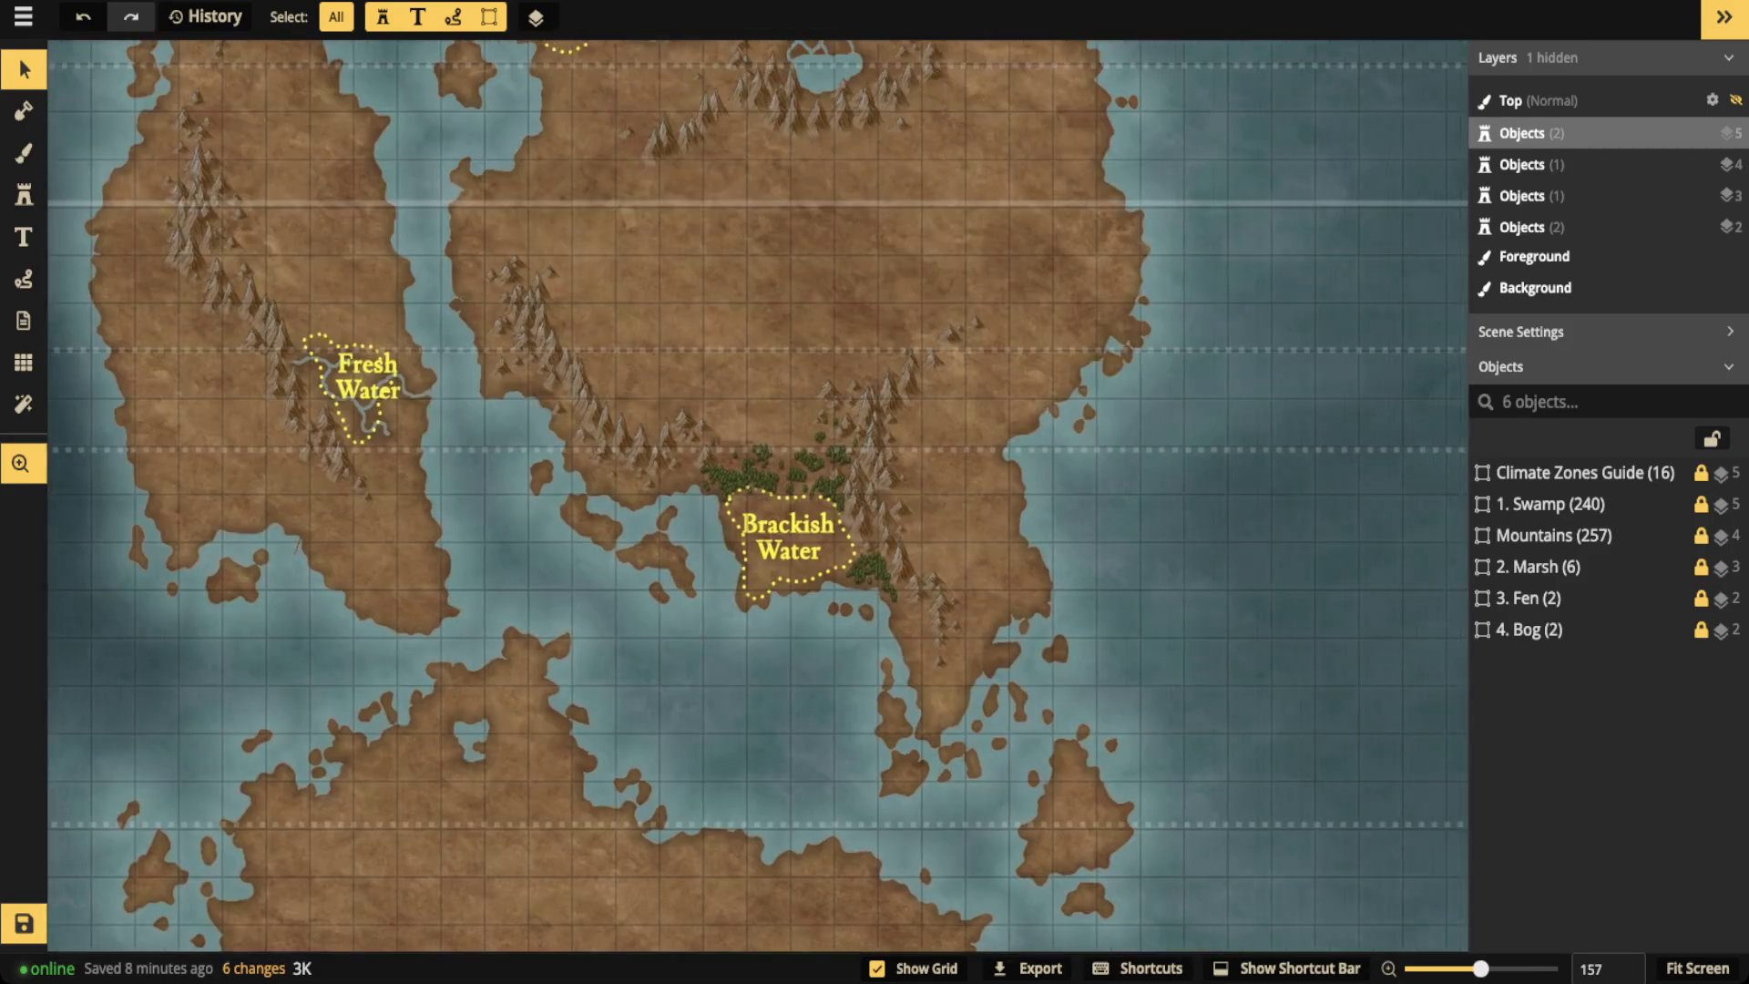
{"action": "scroll", "coordinate": [770, 530], "scroll_direction": "up", "scroll_amount": 5}
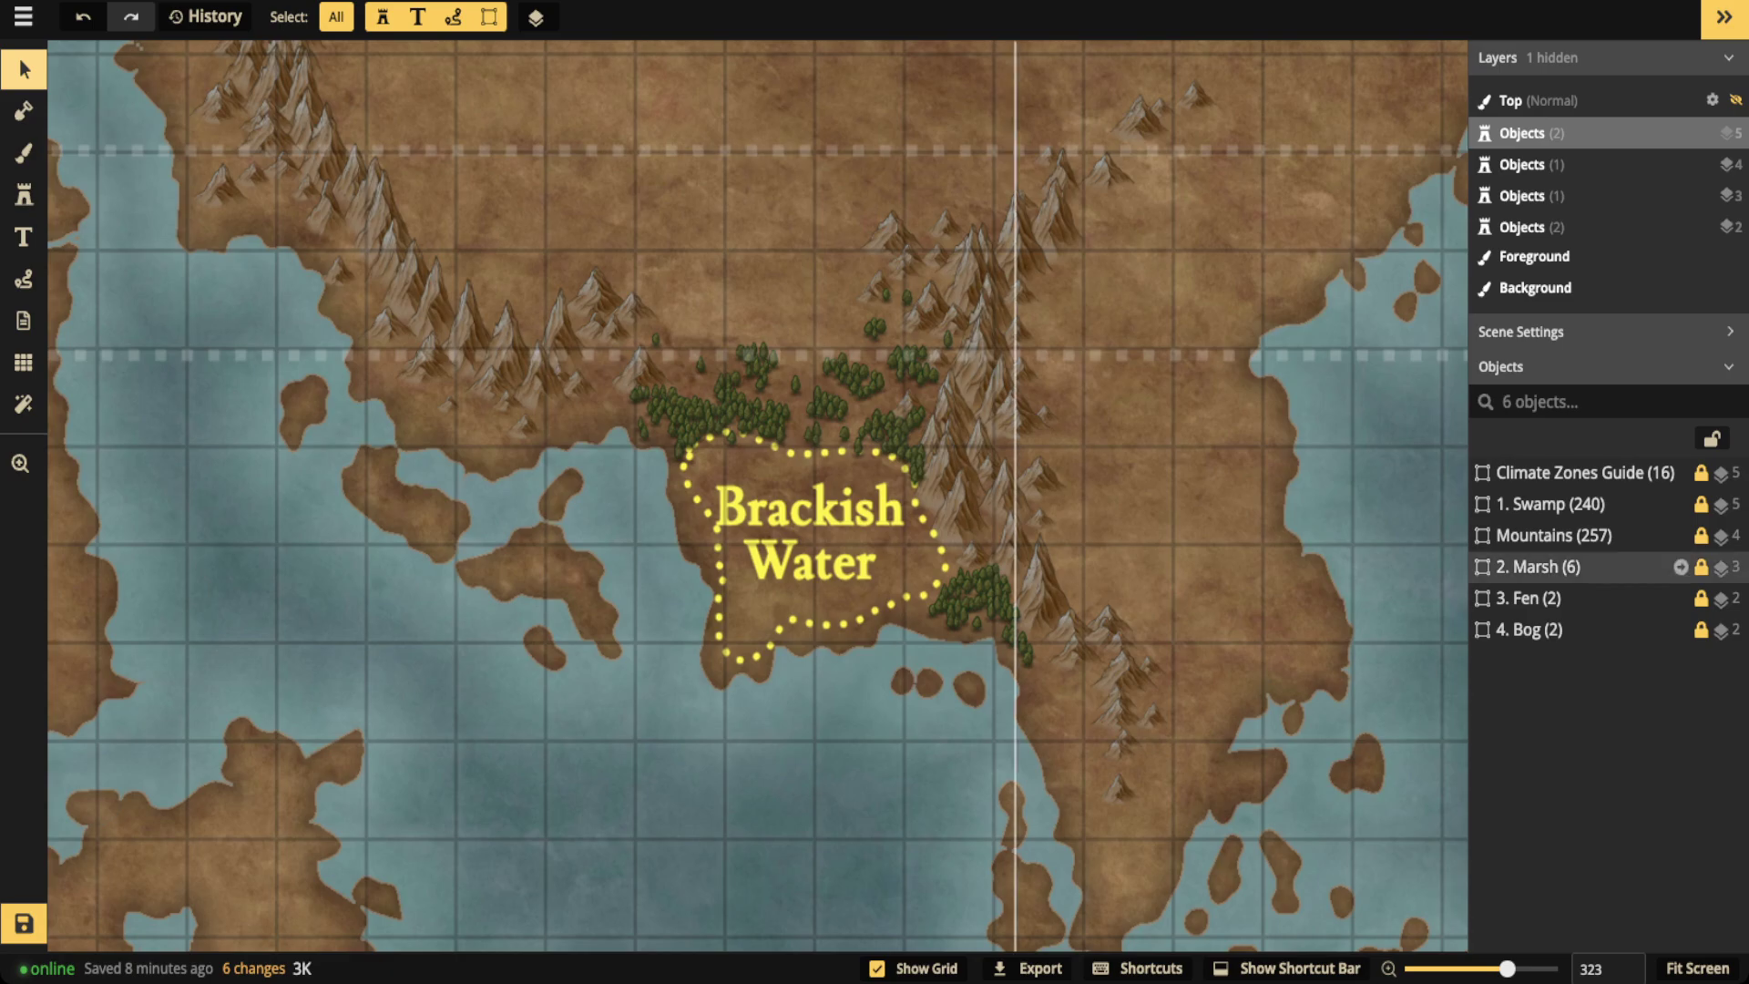
Enter the 1. Swamp group to edit its individual objects
{"action": "left_click", "coordinate": [1550, 504]}
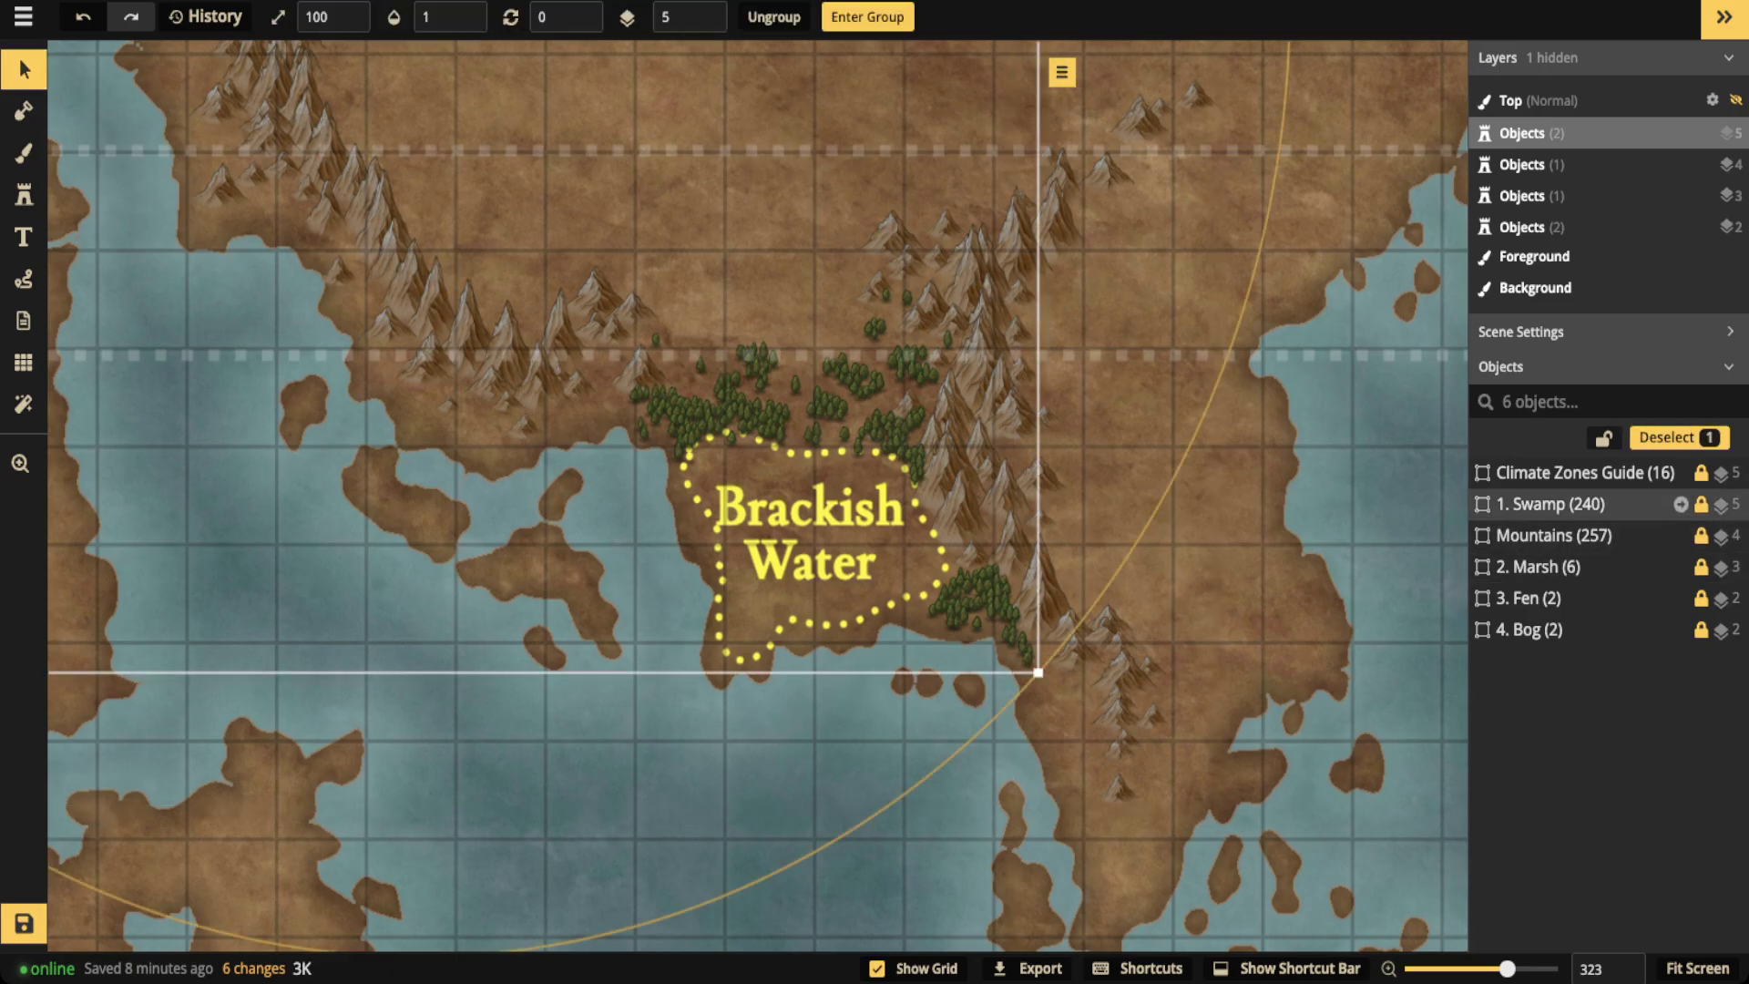
{"action": "left_click", "coordinate": [1679, 504]}
Try deleting the dotted outline around the Brackish Water label, and undo the deletion
{"action": "left_click", "coordinate": [814, 544]}
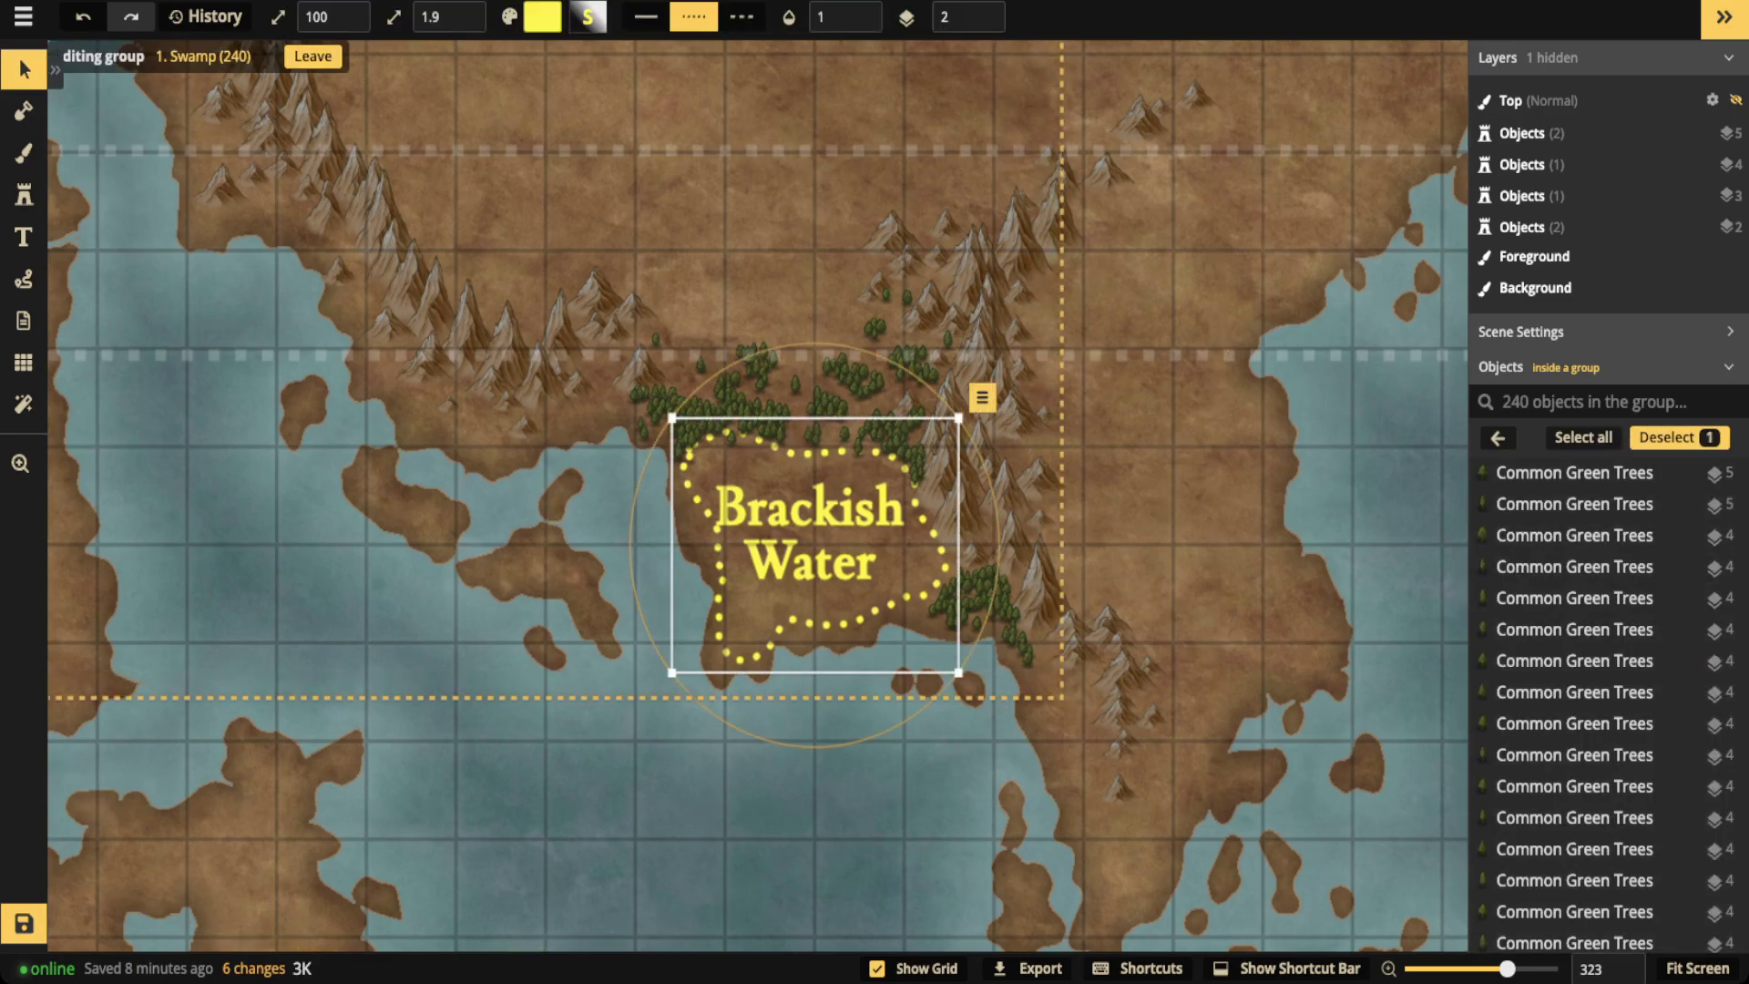
{"action": "key", "text": "Delete"}
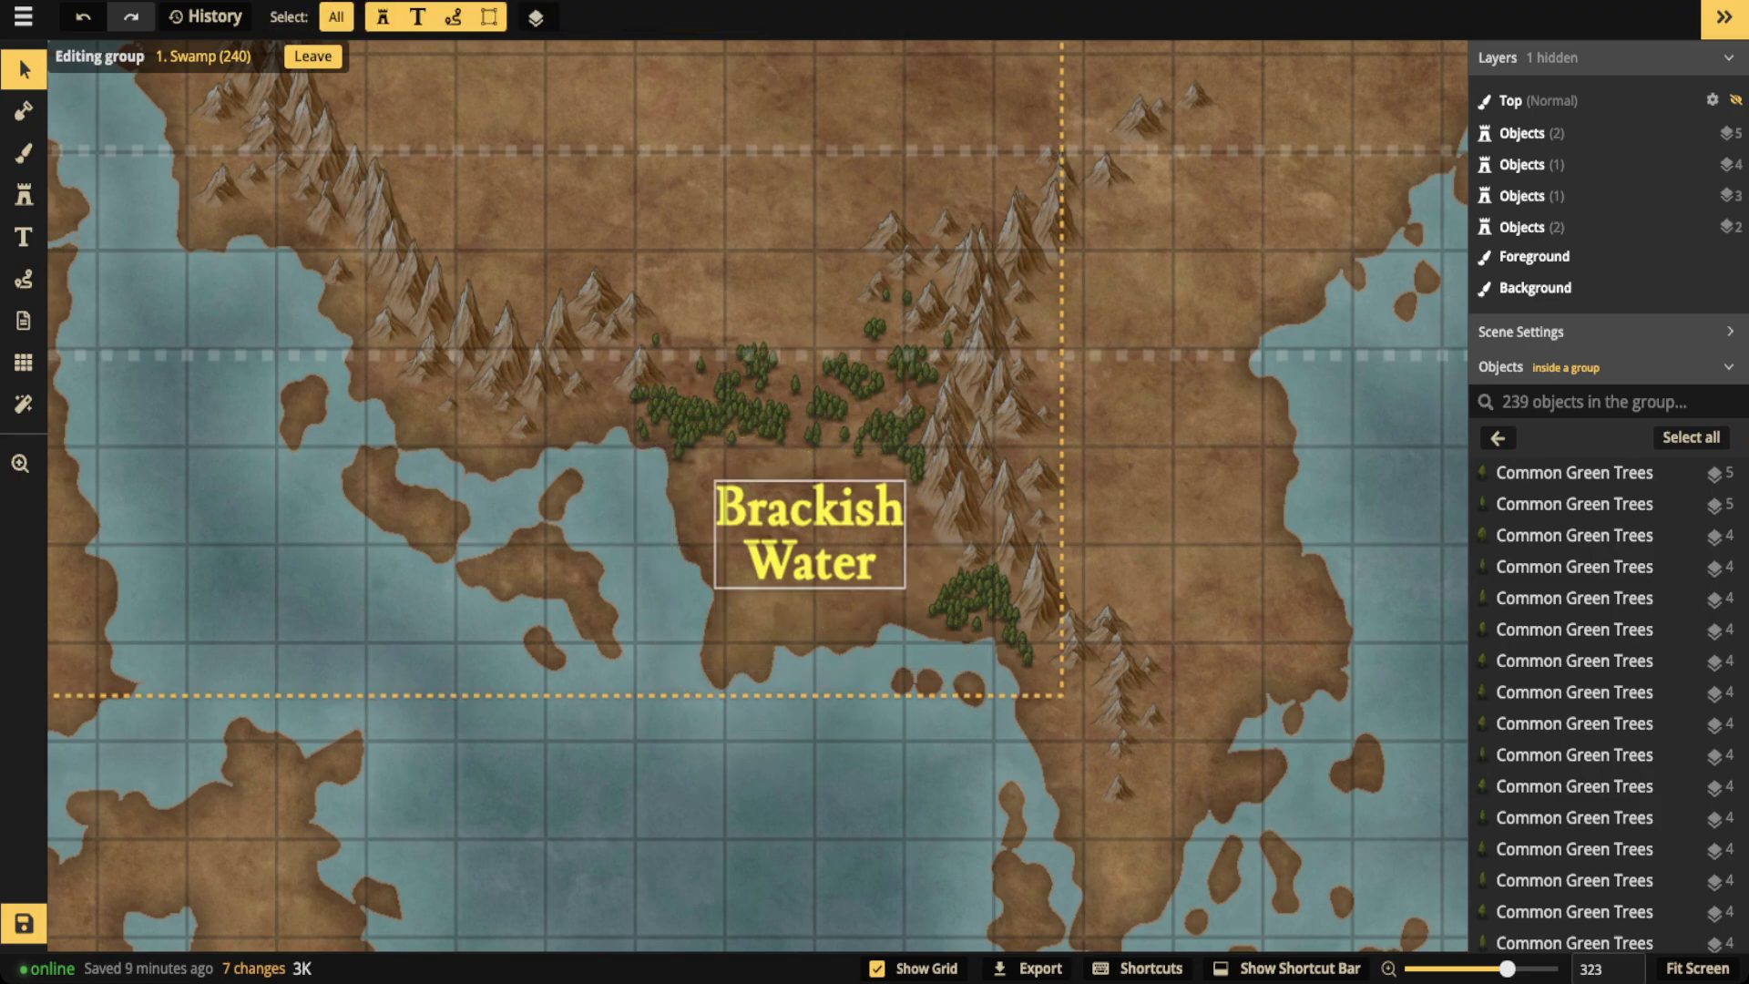
{"action": "left_click", "coordinate": [809, 533]}
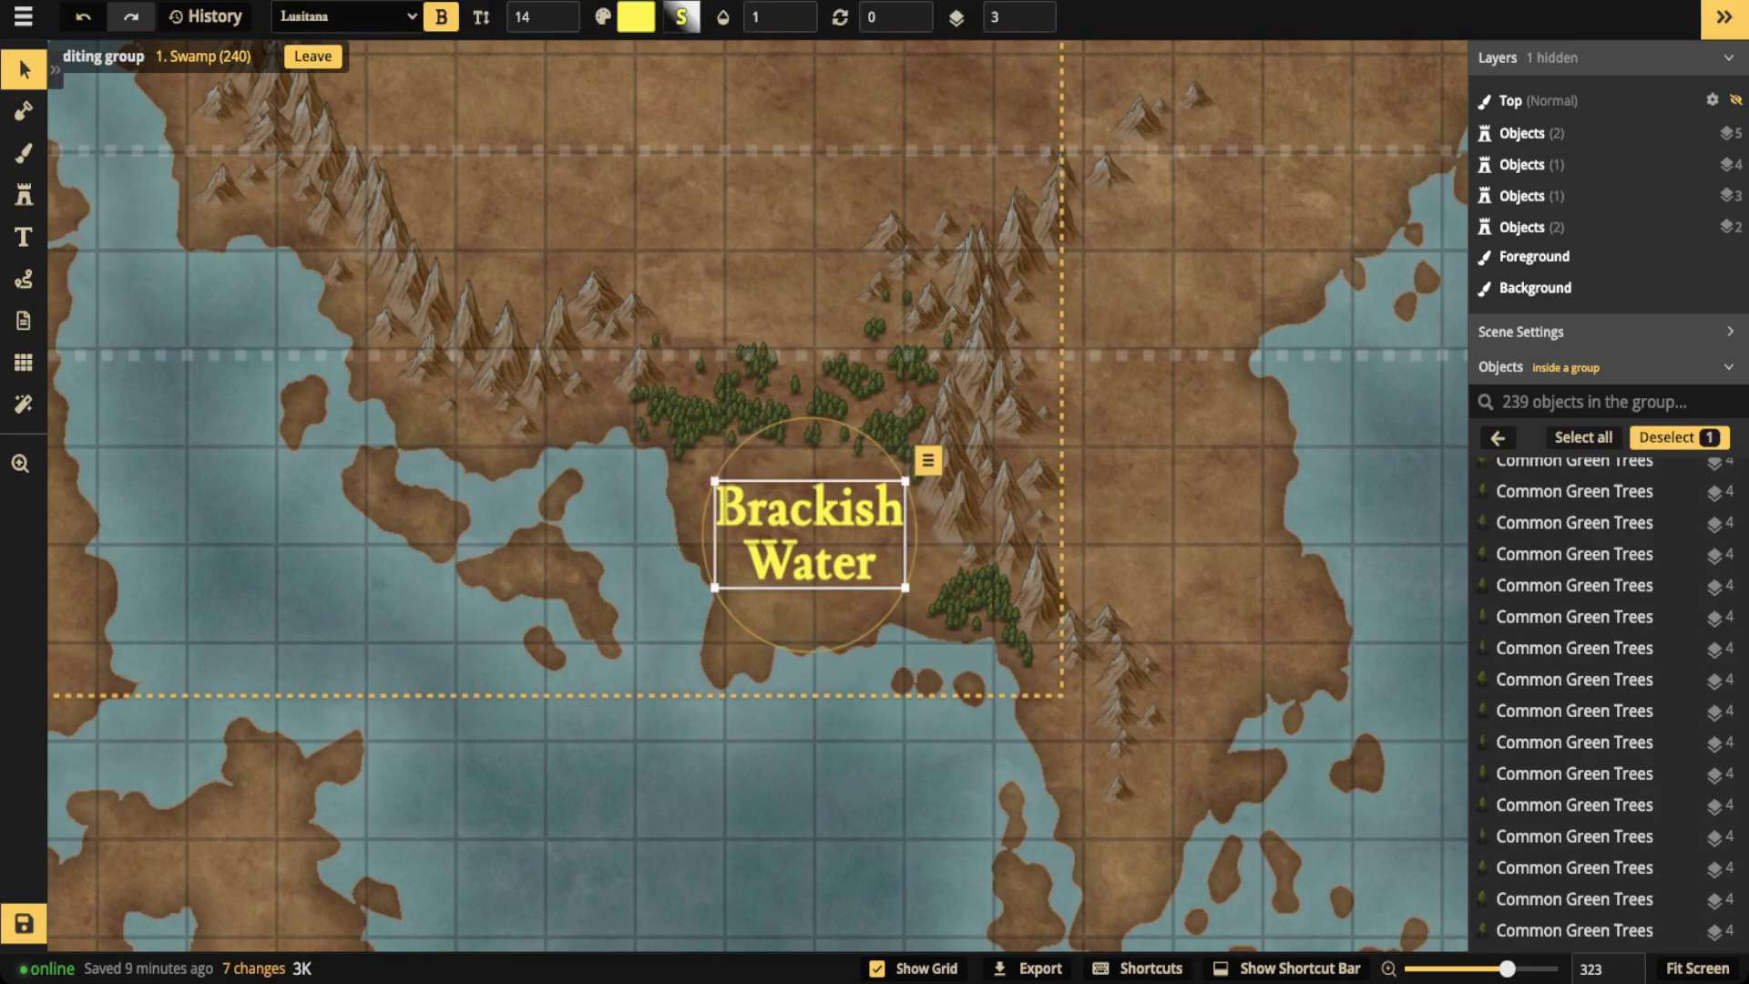
{"action": "key", "text": "ctrl+z"}
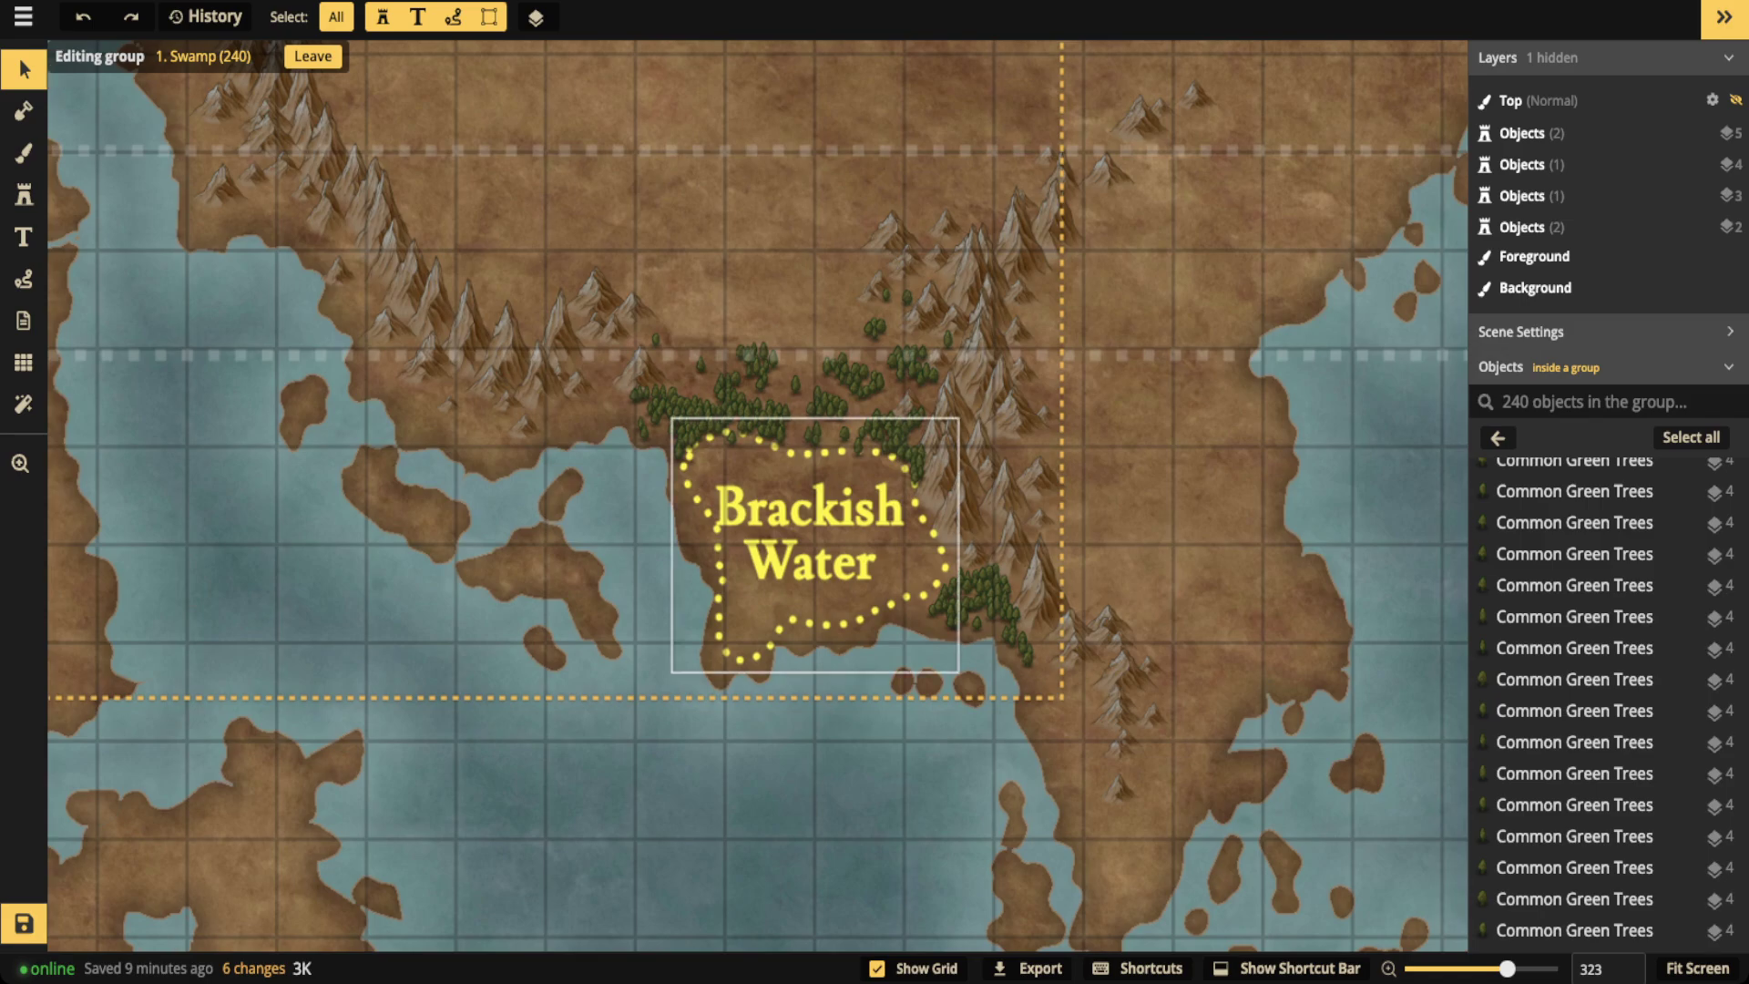
Try rotating the dotted outline around the Brackish Water label, and undo the rotation
{"action": "scroll", "coordinate": [844, 591], "scroll_direction": "up", "scroll_amount": 5}
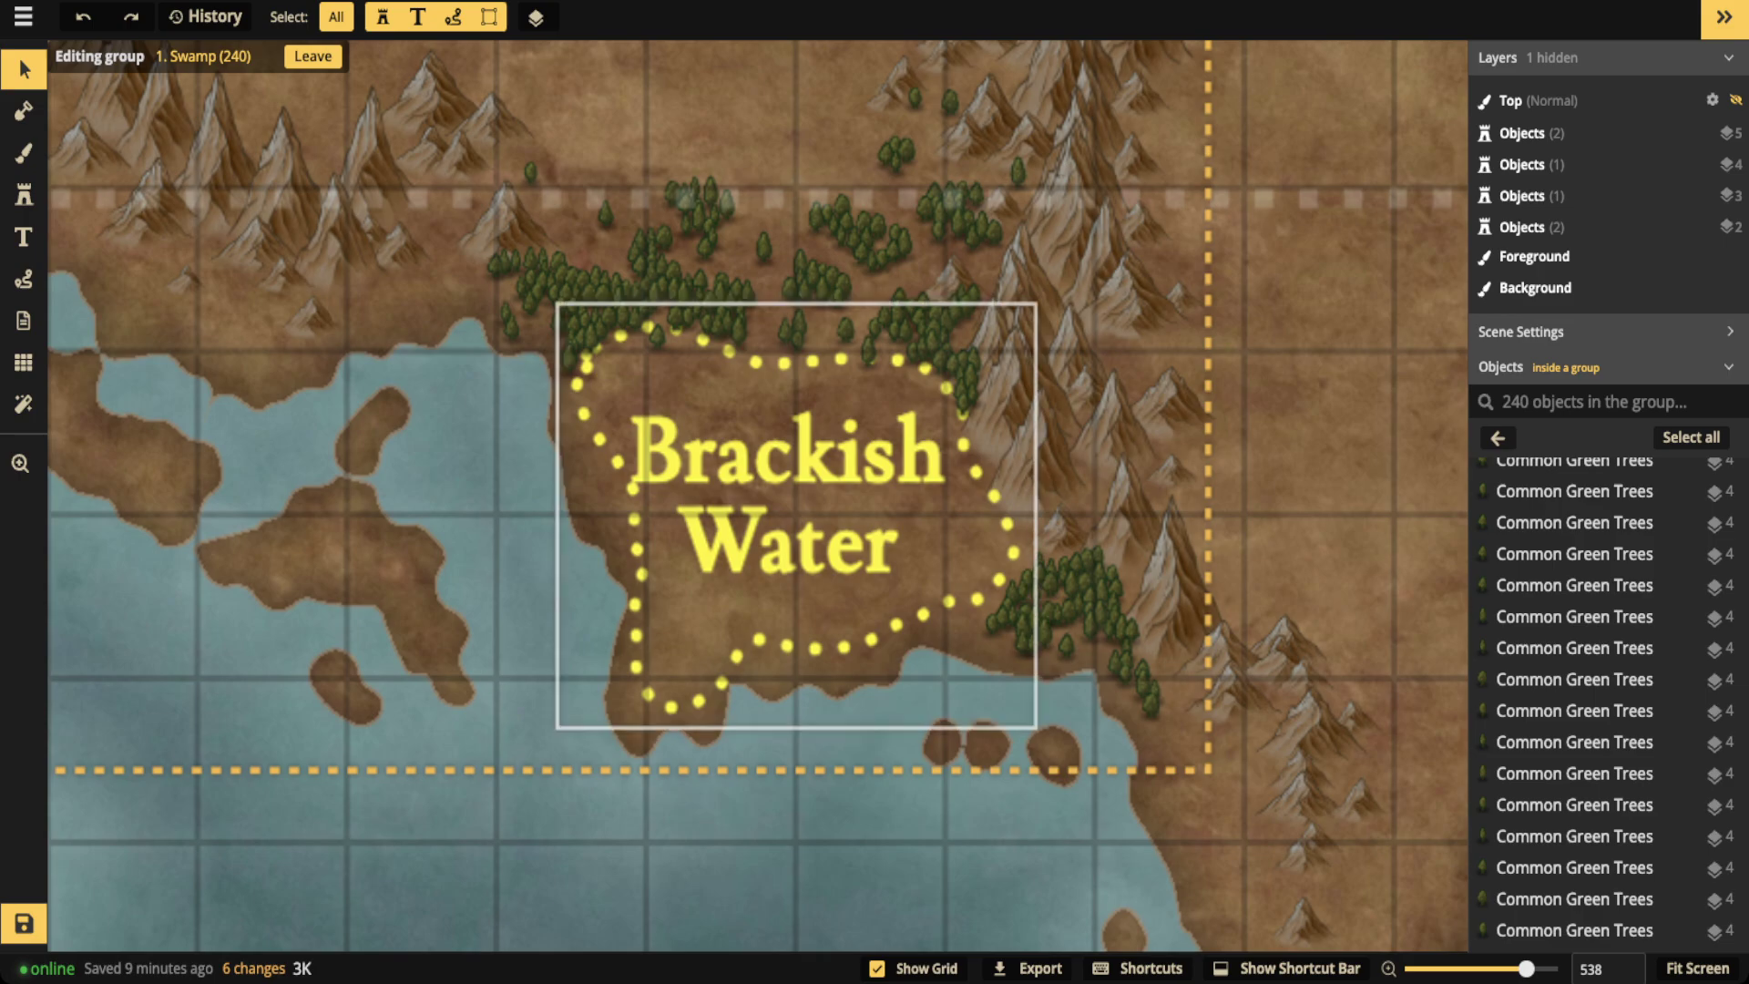
{"action": "left_click", "coordinate": [1013, 553]}
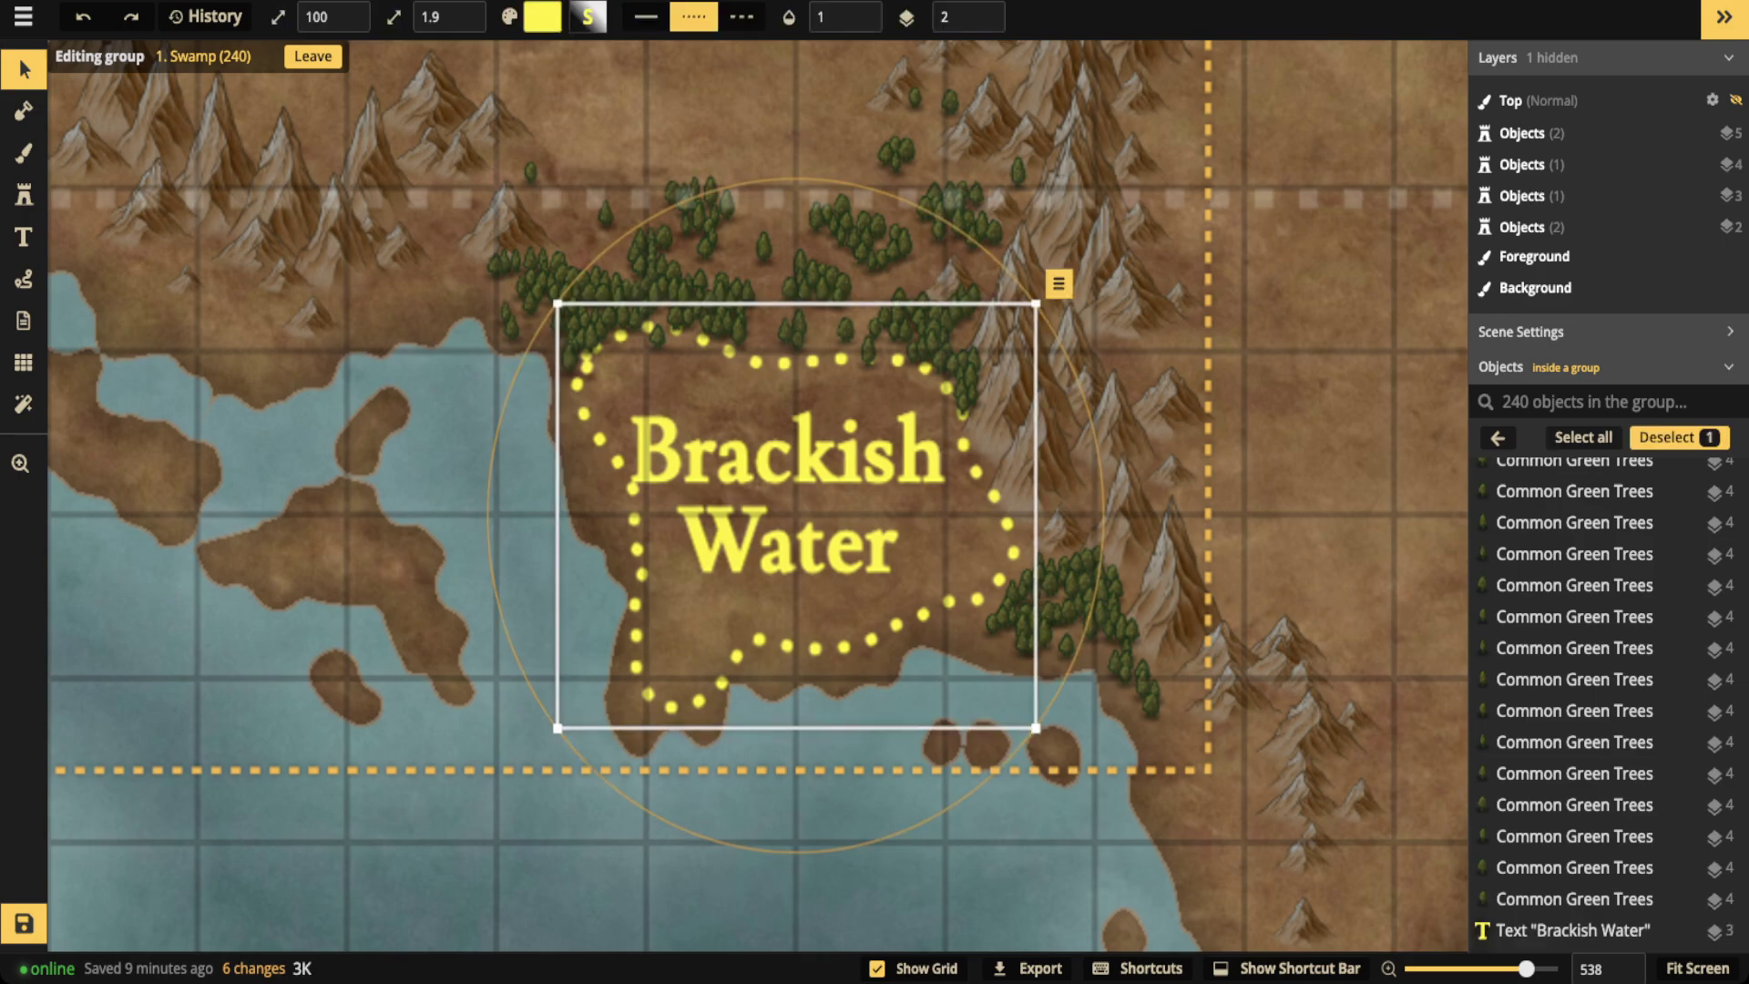
{"action": "left_click_drag", "start_coordinate": [1116, 512], "coordinate": [967, 788]}
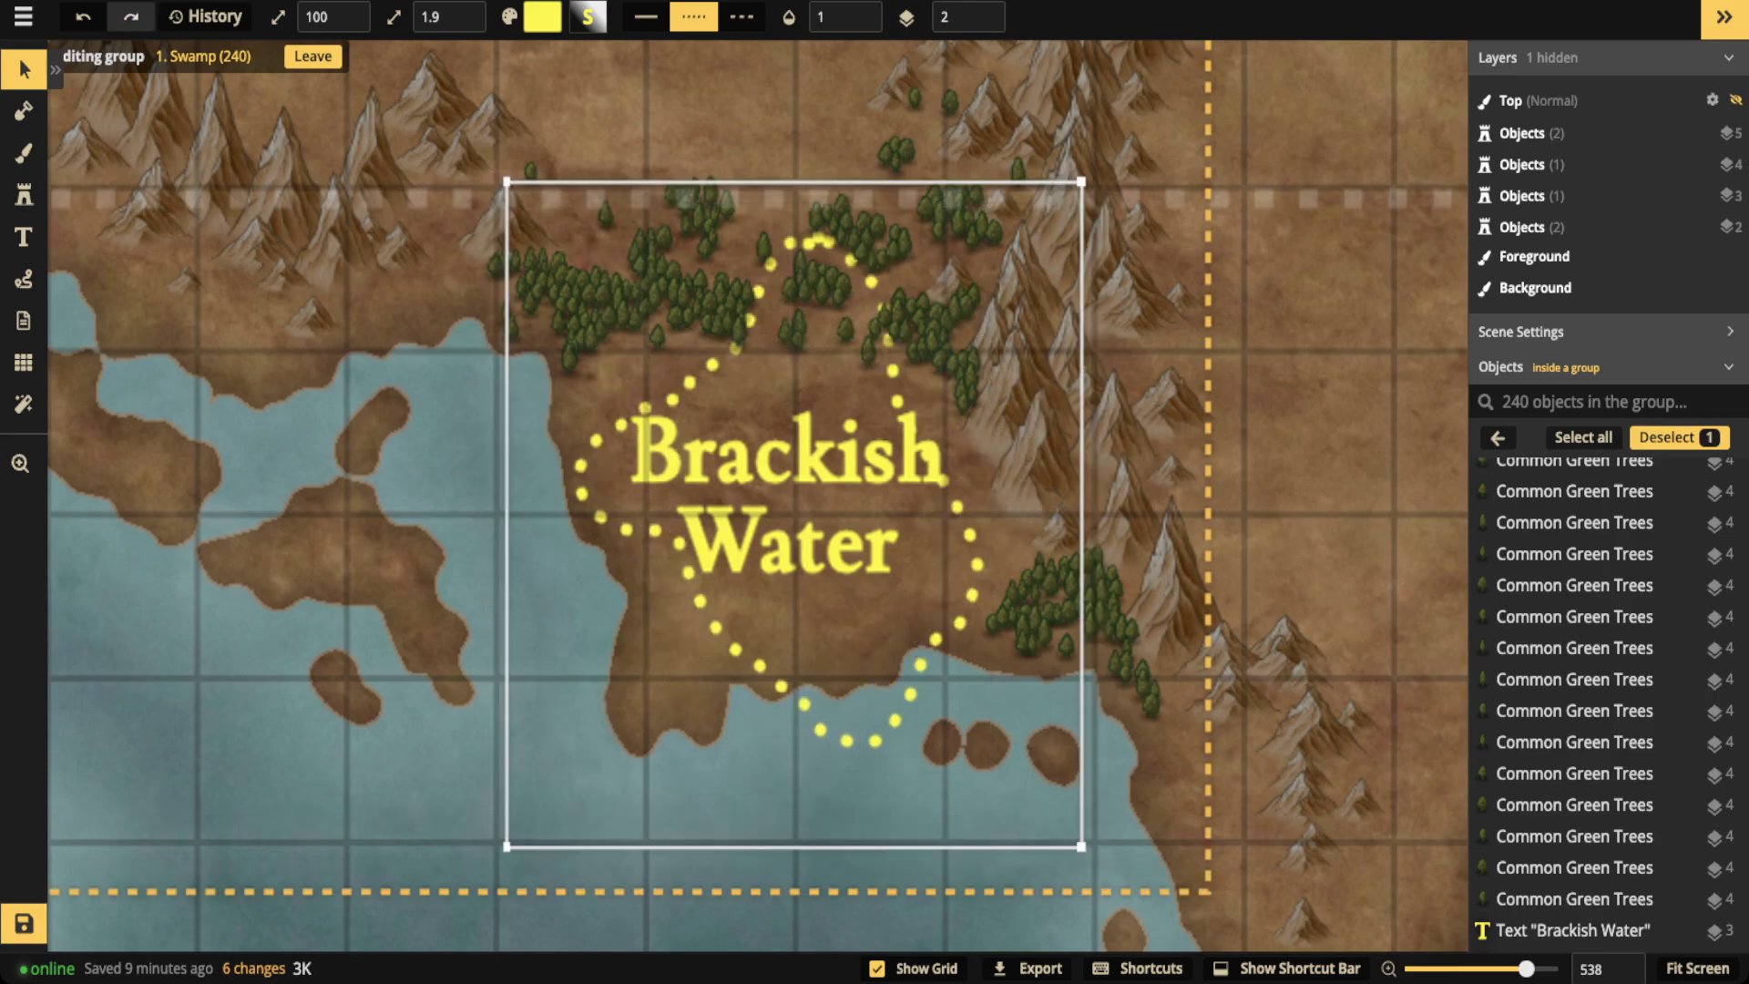
{"action": "key", "text": "ctrl+z"}
{"action": "key", "text": "ctrl+z"}
{"action": "key", "text": "ctrl+z"}
{"action": "key", "text": "ctrl+z"}
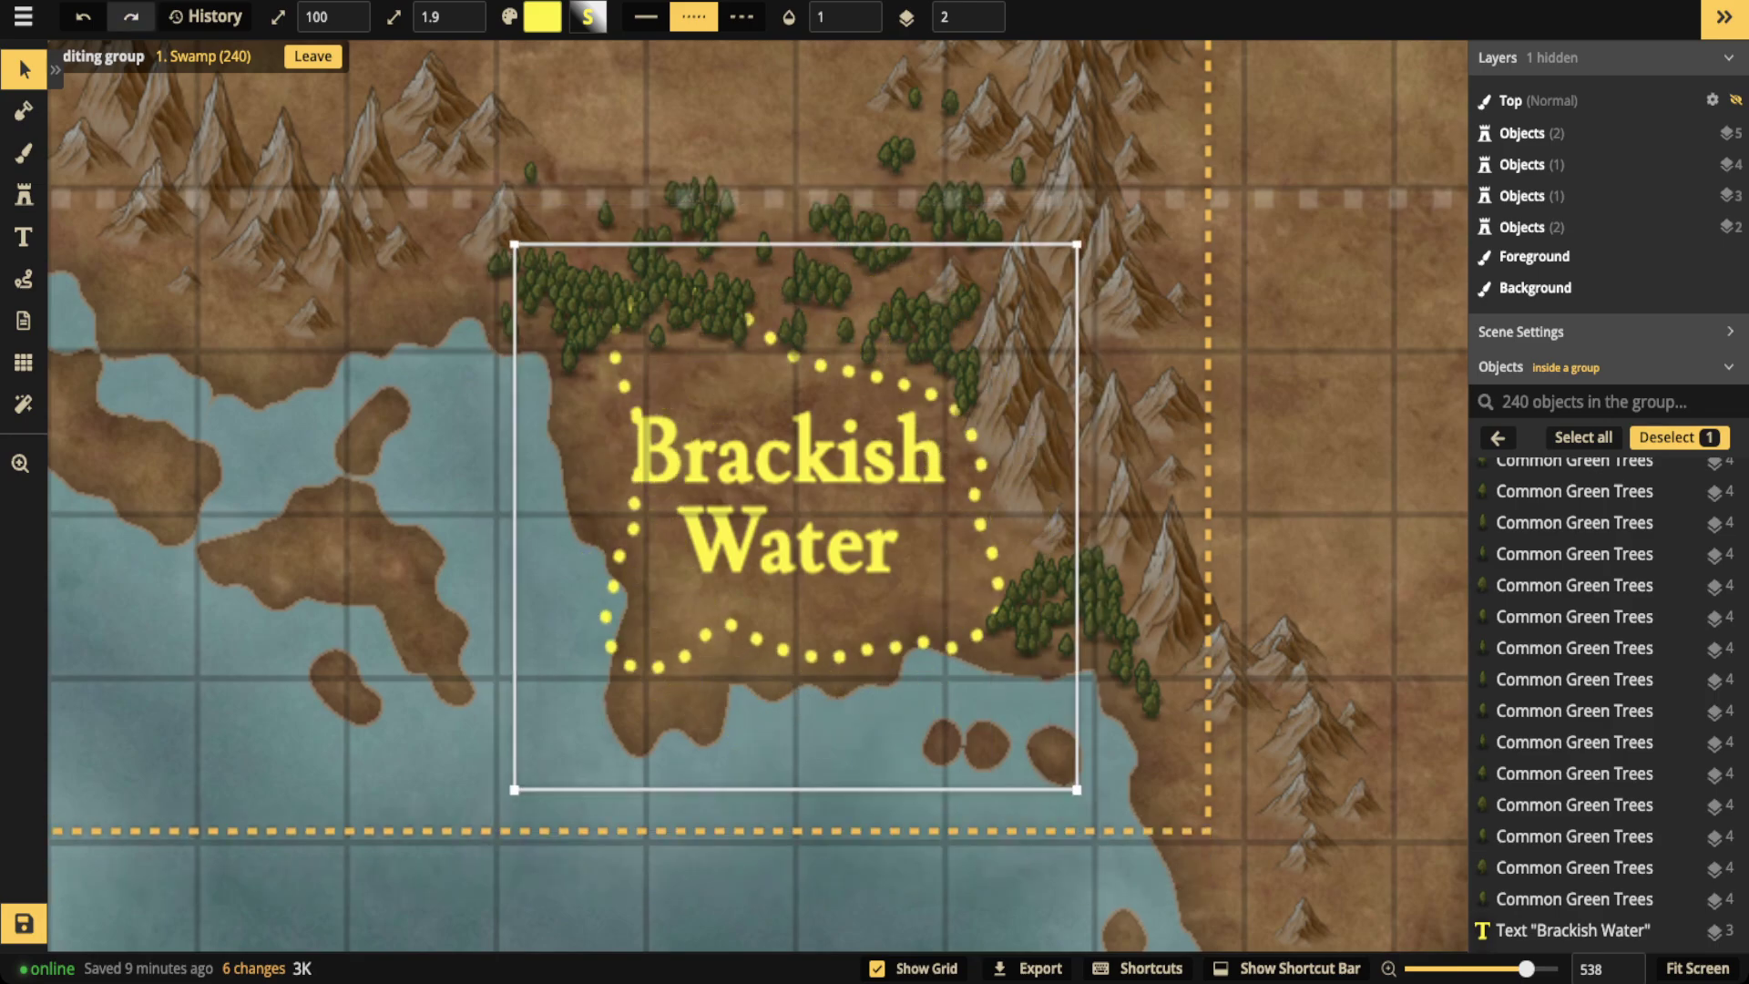
{"action": "key", "text": "ctrl+z"}
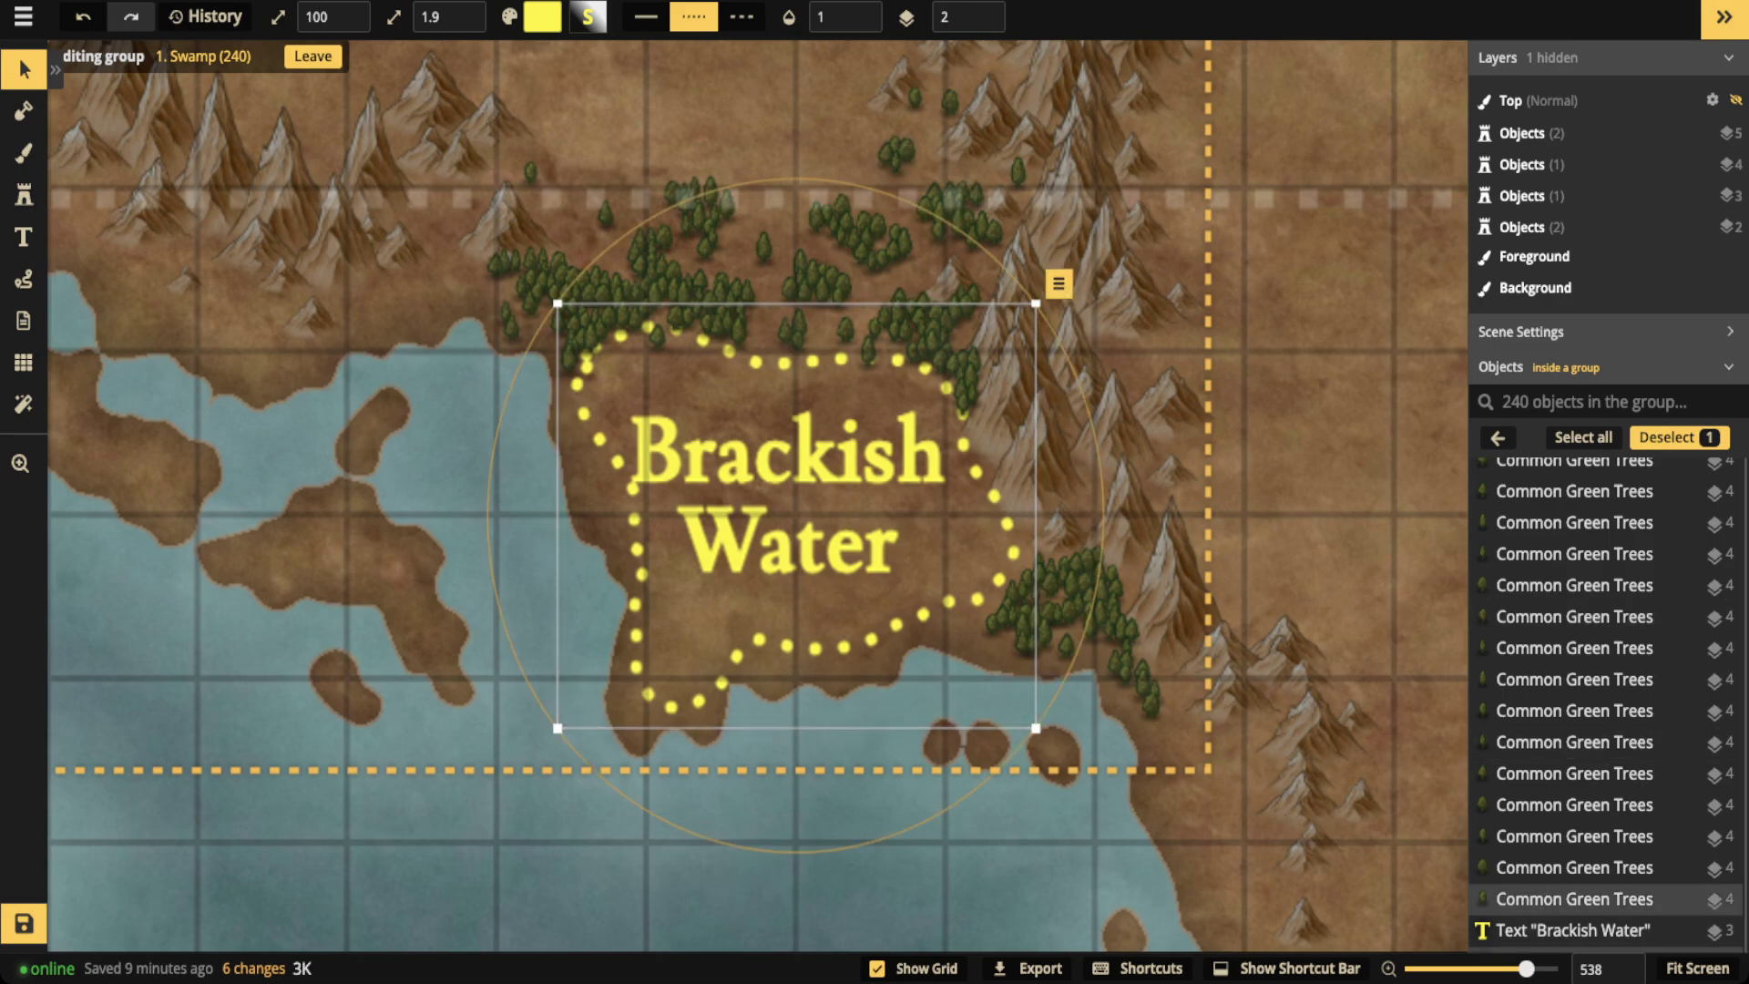
Delete the Brackish Water label and its dotted outline from the 1. Swamp group
{"action": "left_click", "coordinate": [1573, 929]}
{"action": "key", "text": "Delete"}
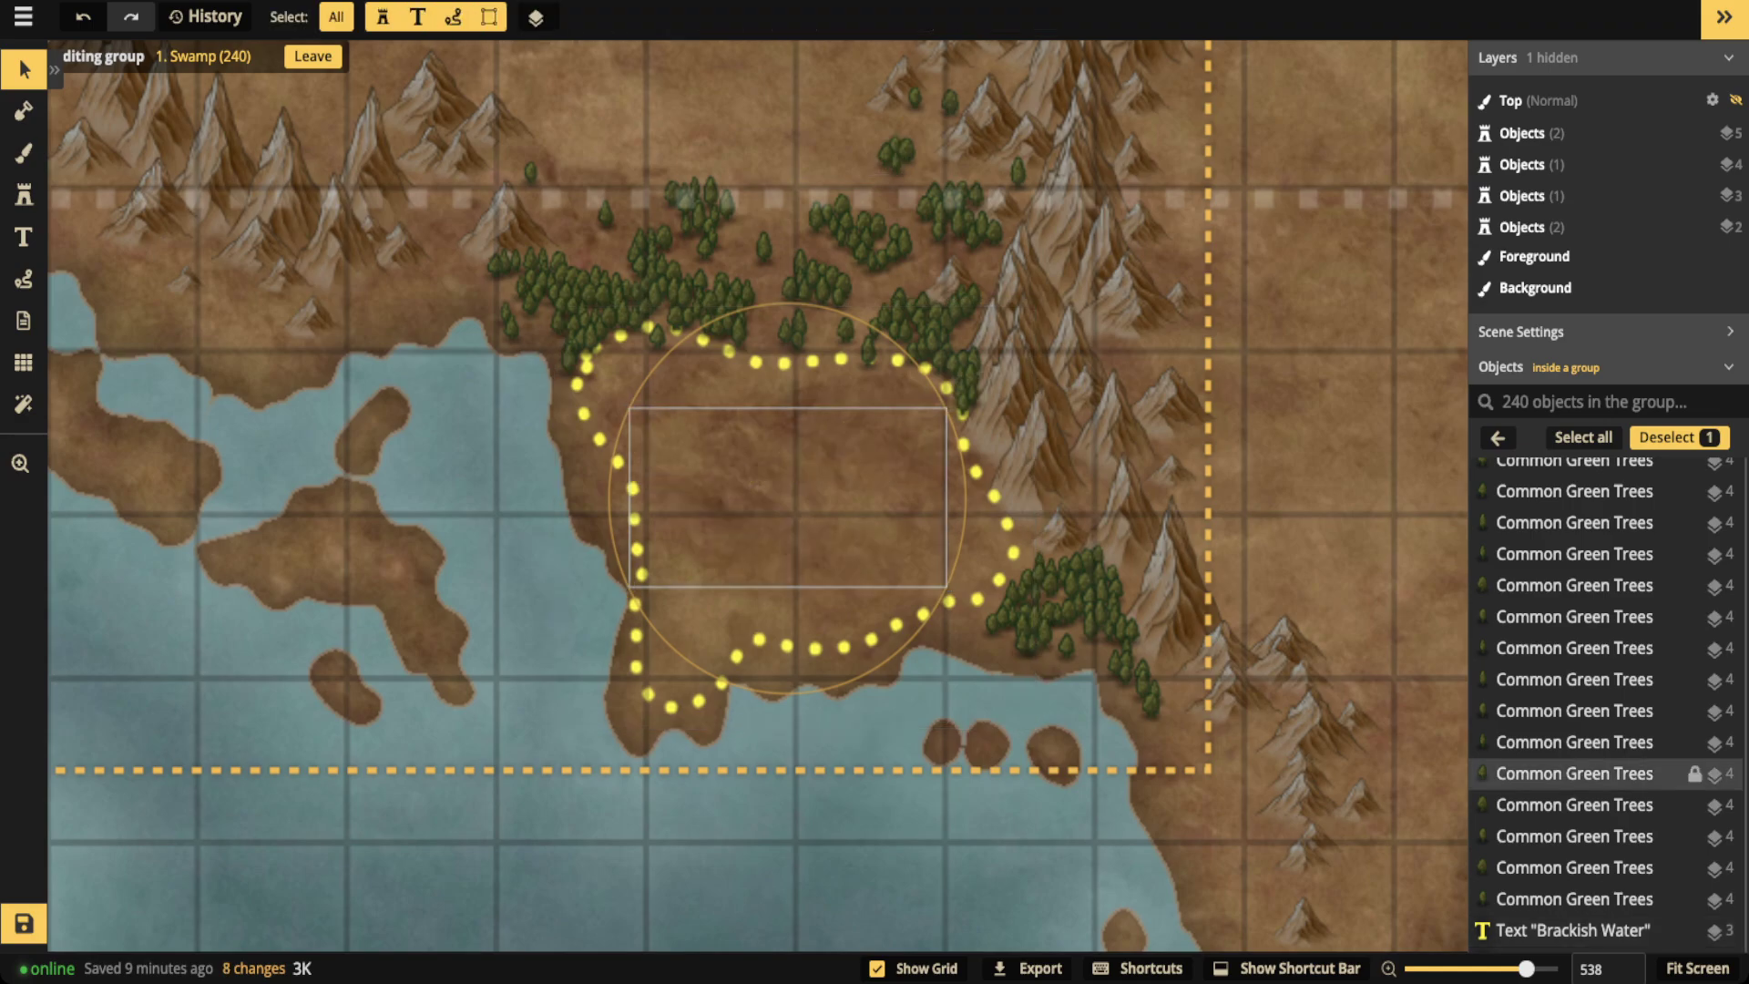
{"action": "key", "text": "Delete"}
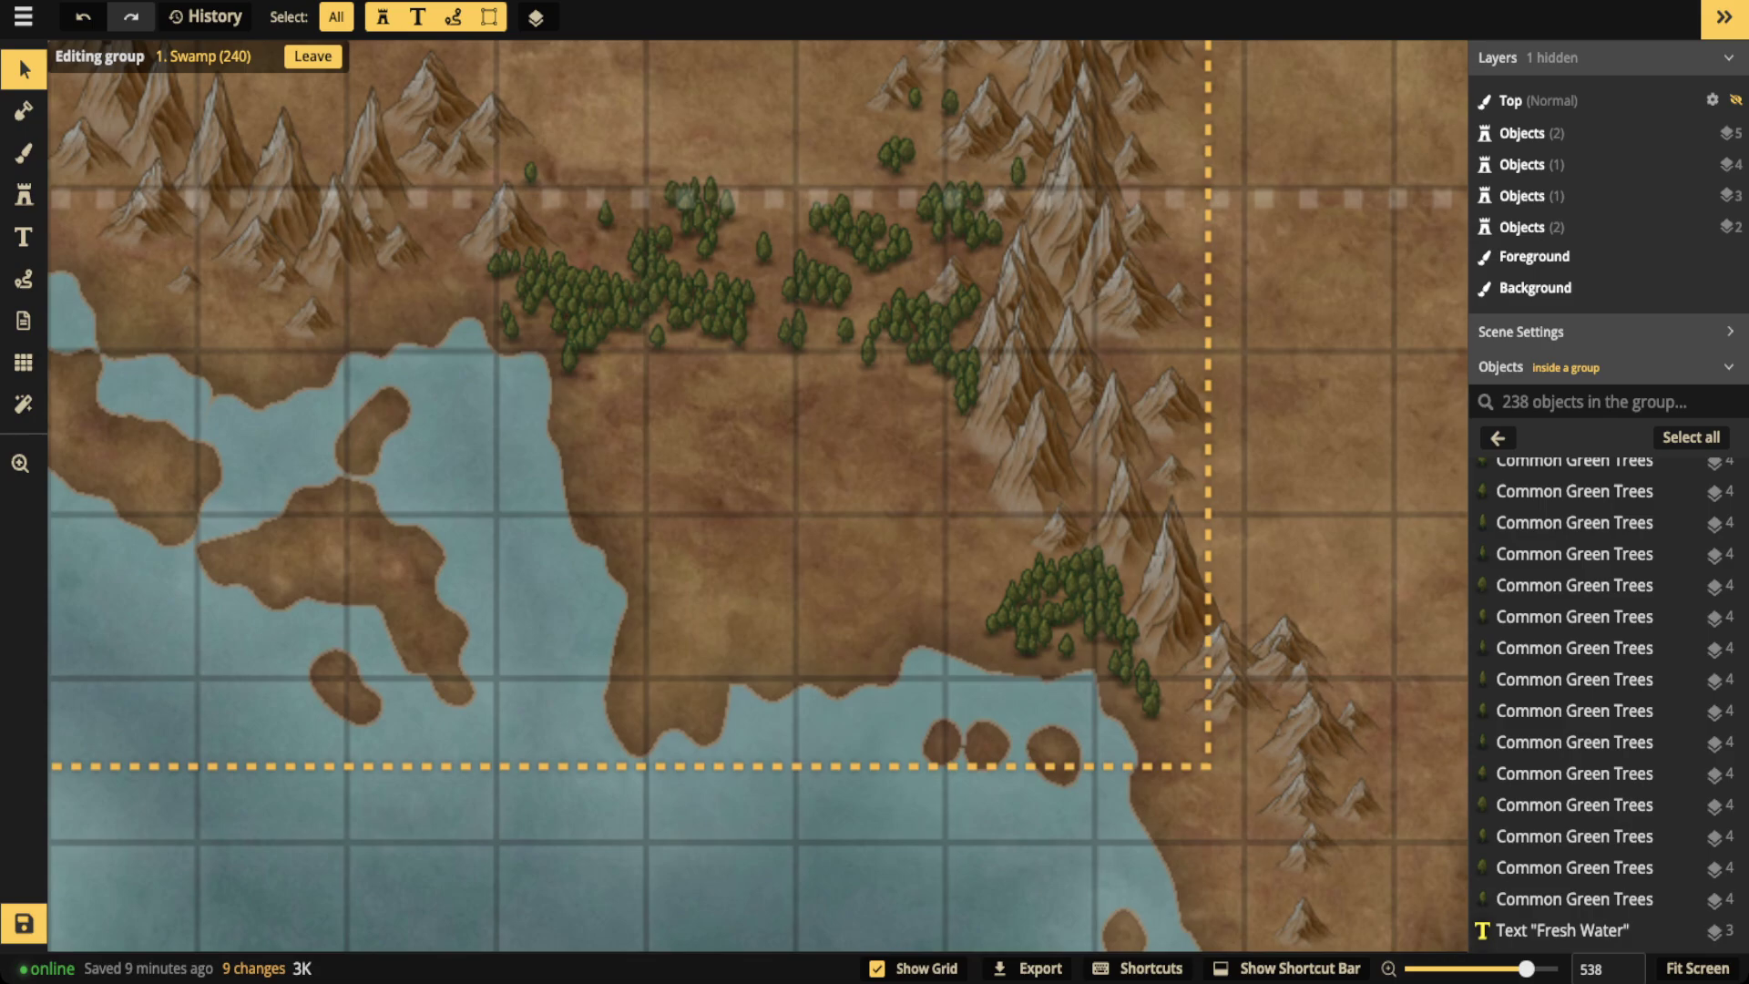
Stamp a small cluster of Common Green Trees at size 70 on layer 4 in the cleared area below the forest, and select it
{"action": "left_click", "coordinate": [23, 195]}
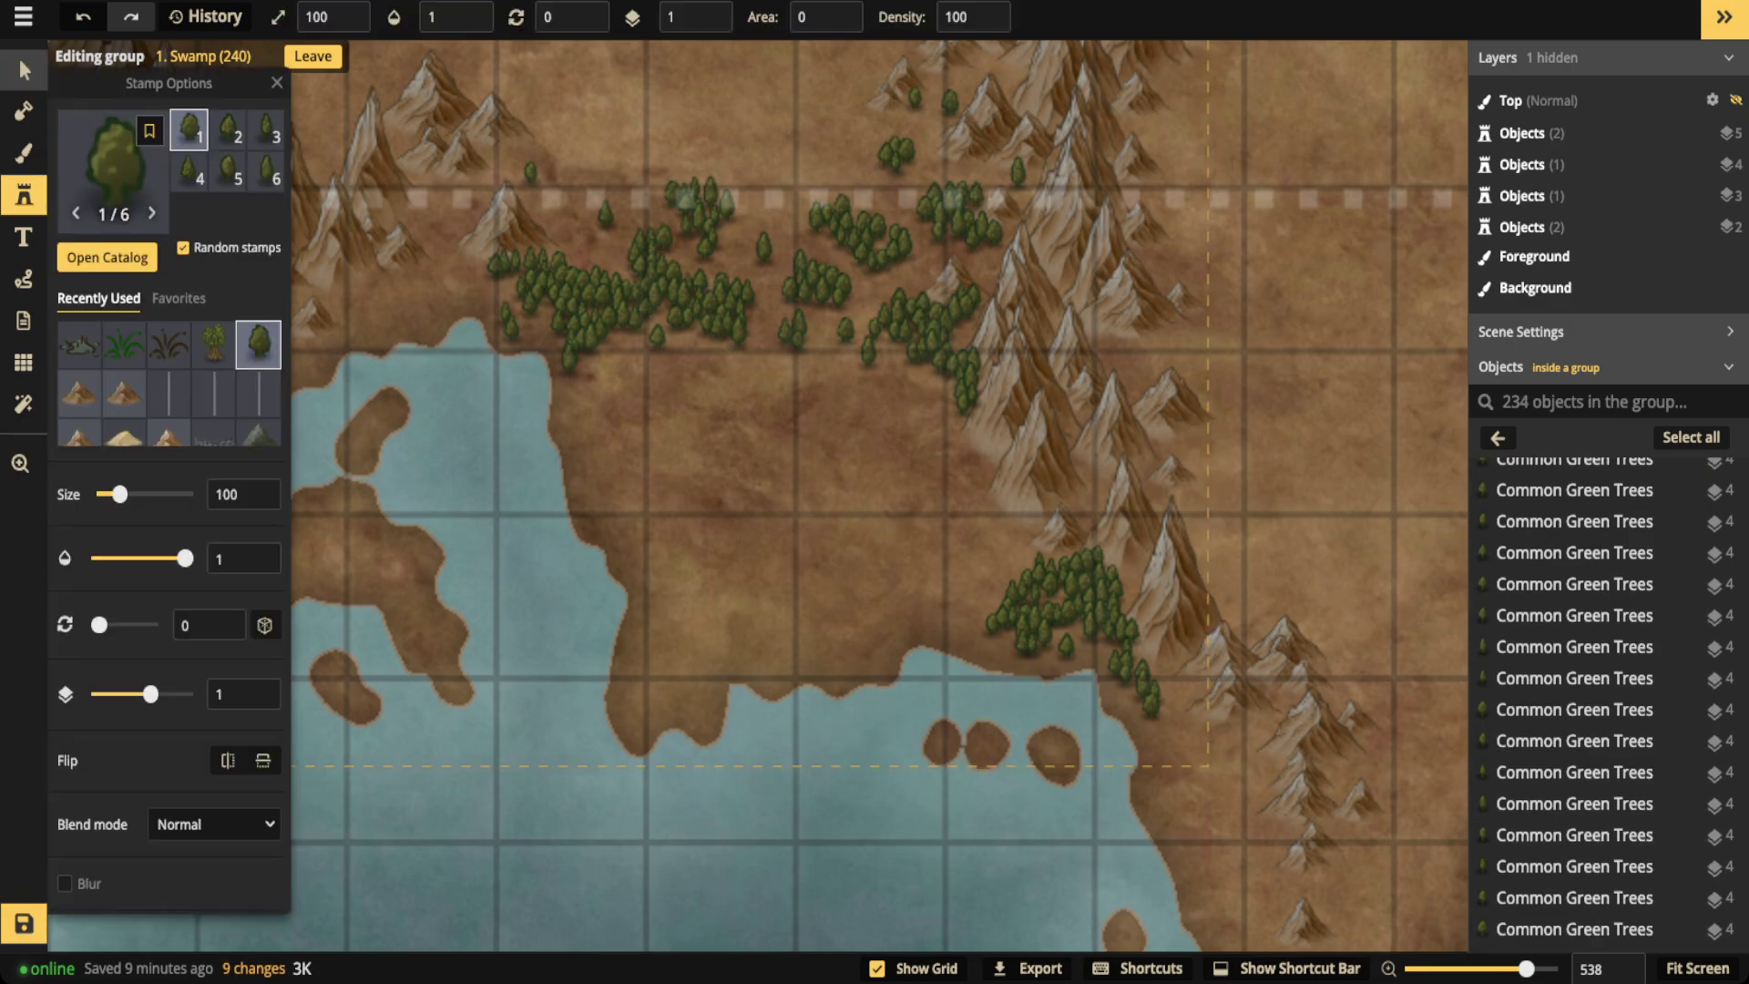
{"action": "left_click", "coordinate": [24, 69]}
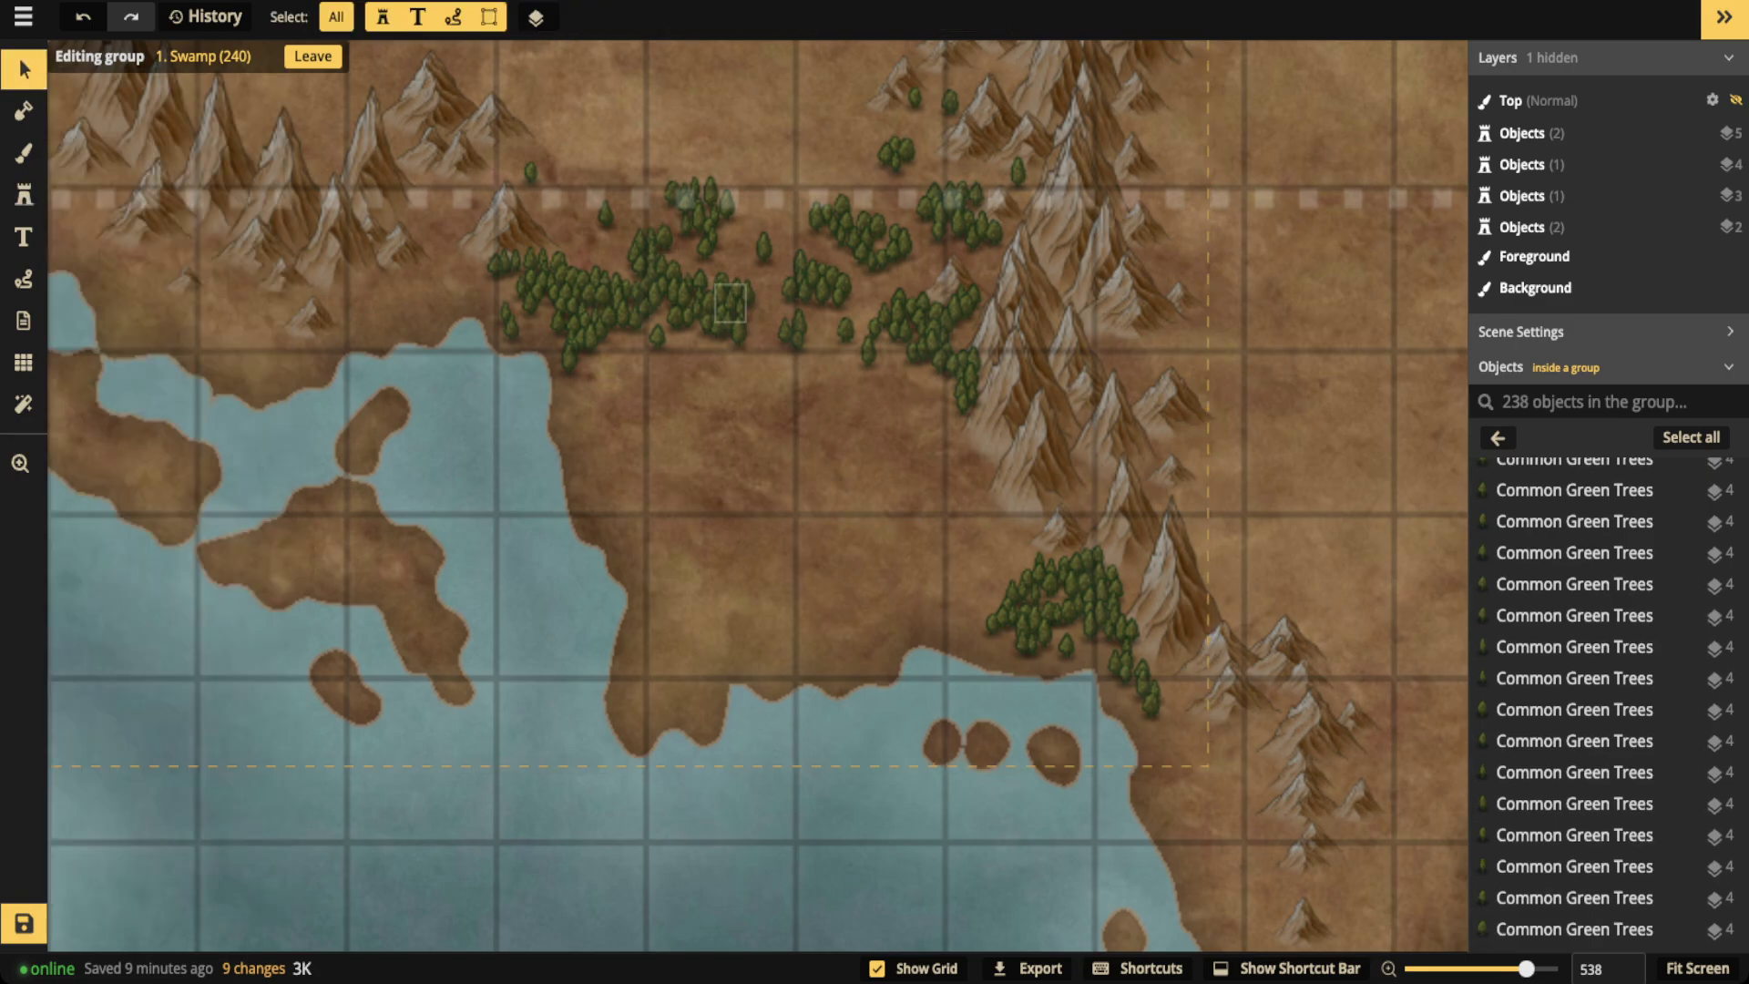
{"action": "left_click", "coordinate": [730, 303]}
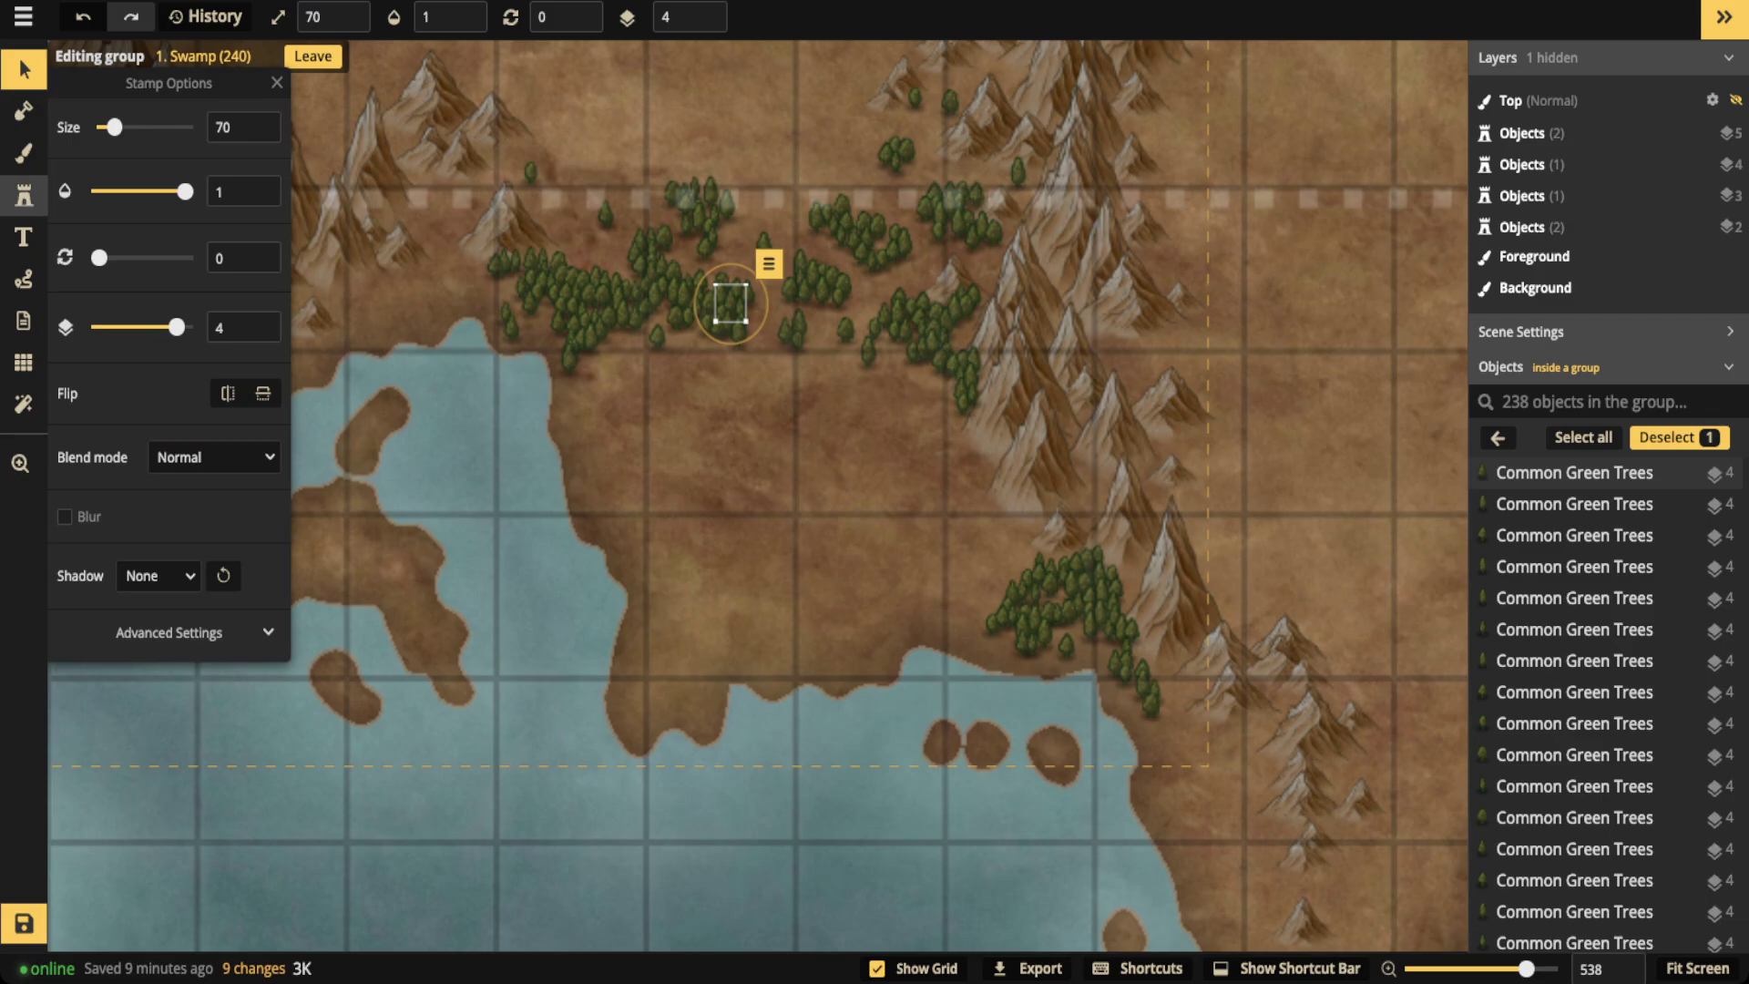
{"action": "left_click", "coordinate": [24, 195]}
{"action": "scroll", "coordinate": [734, 430], "scroll_direction": "up", "scroll_amount": 3}
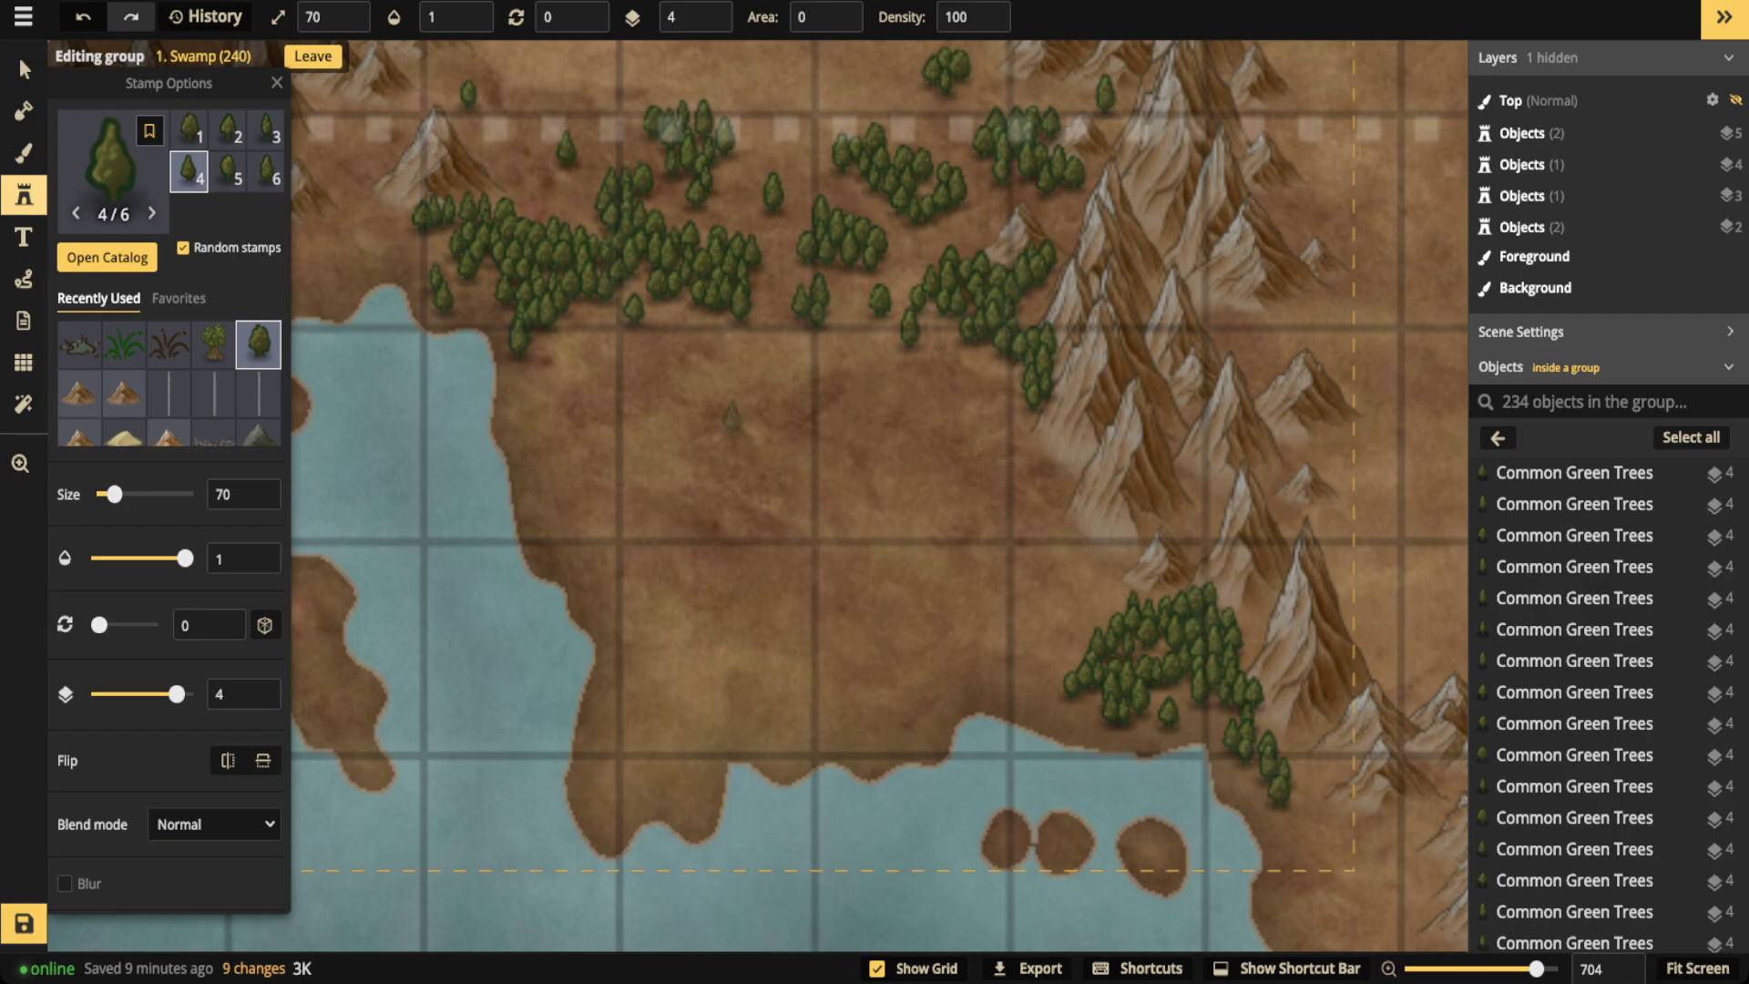
{"action": "mouse_move", "coordinate": [625, 395]}
{"action": "left_mouse_down"}
{"action": "mouse_move", "coordinate": [660, 397]}
{"action": "mouse_move", "coordinate": [664, 425]}
{"action": "mouse_move", "coordinate": [676, 408]}
{"action": "mouse_move", "coordinate": [624, 454]}
{"action": "left_mouse_up"}
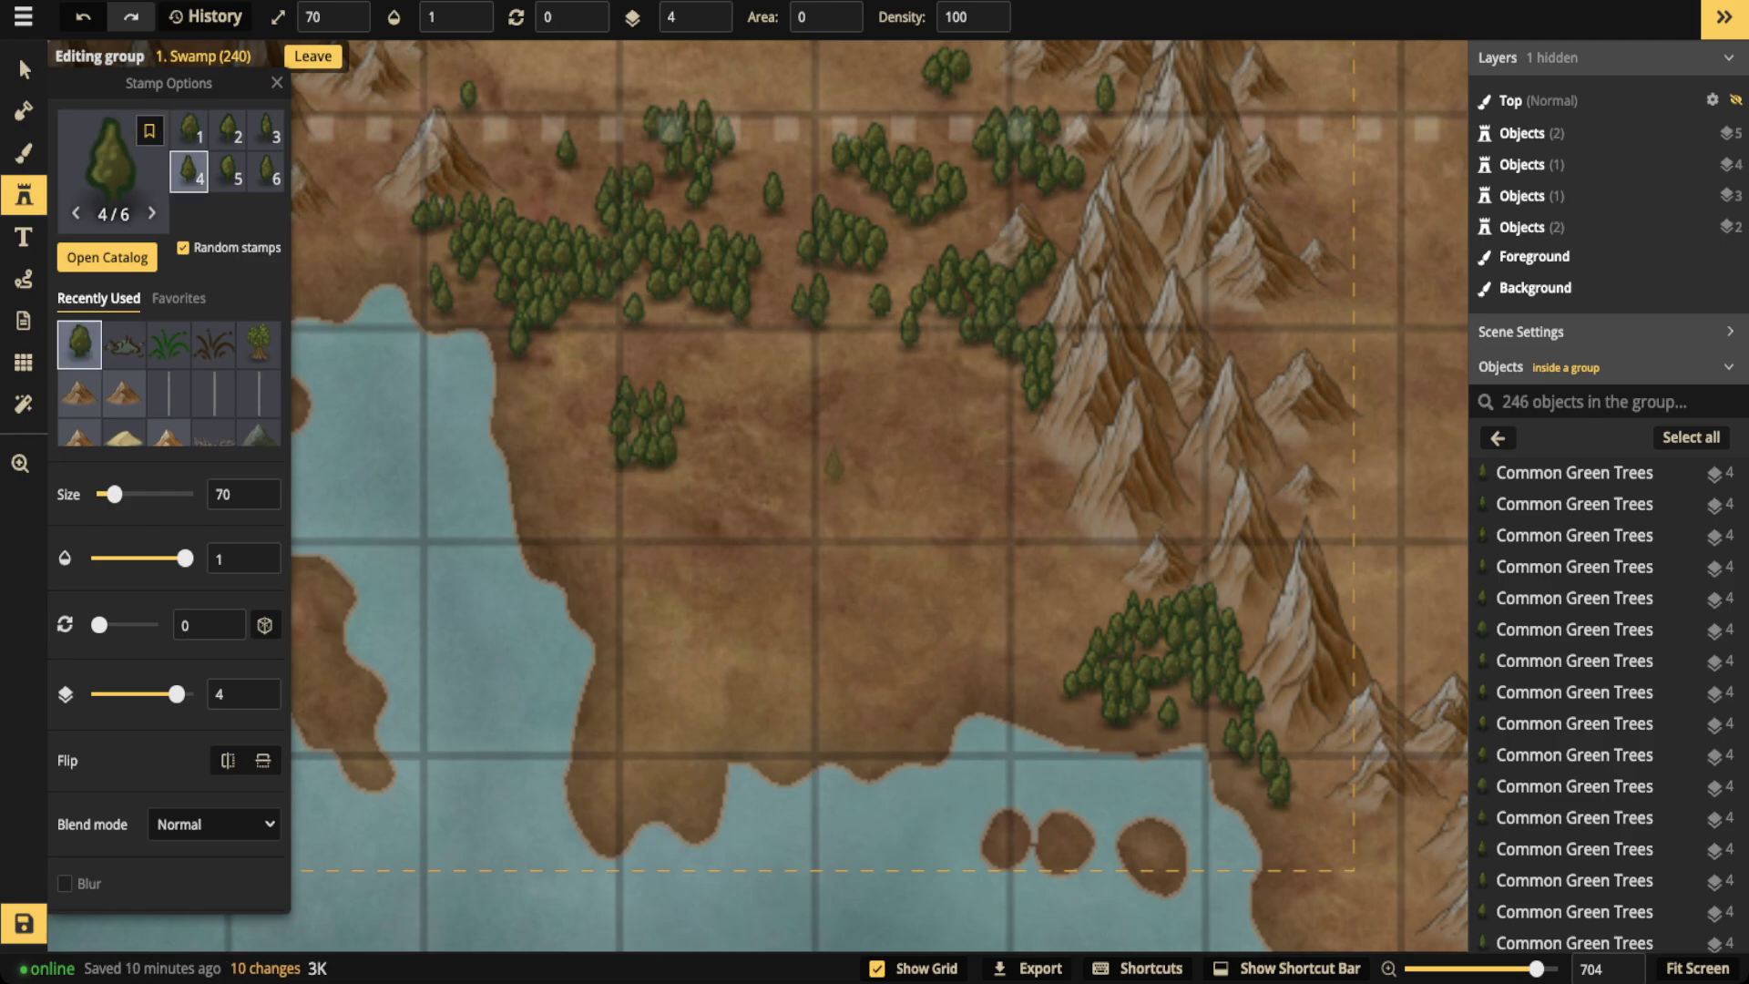
{"action": "key", "text": "v"}
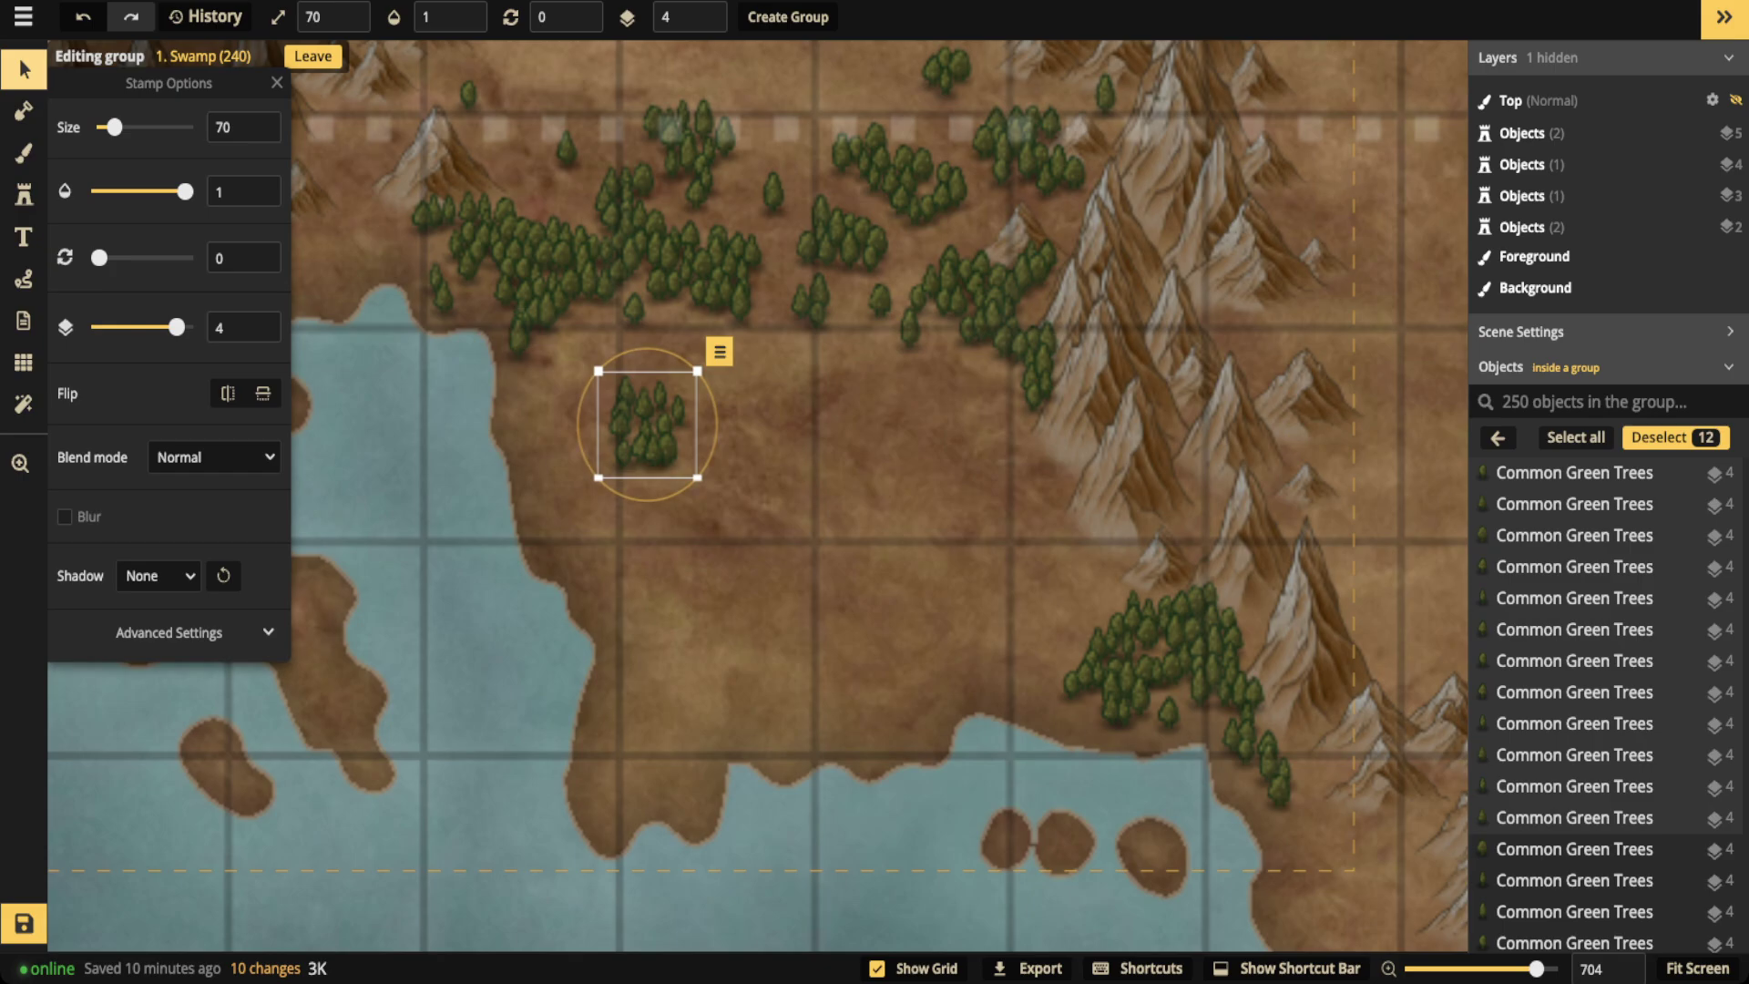
Deselect the tree cluster and disable the map's mask effects
{"action": "key", "text": "v"}
{"action": "scroll", "coordinate": [740, 510], "scroll_direction": "down", "scroll_amount": 3}
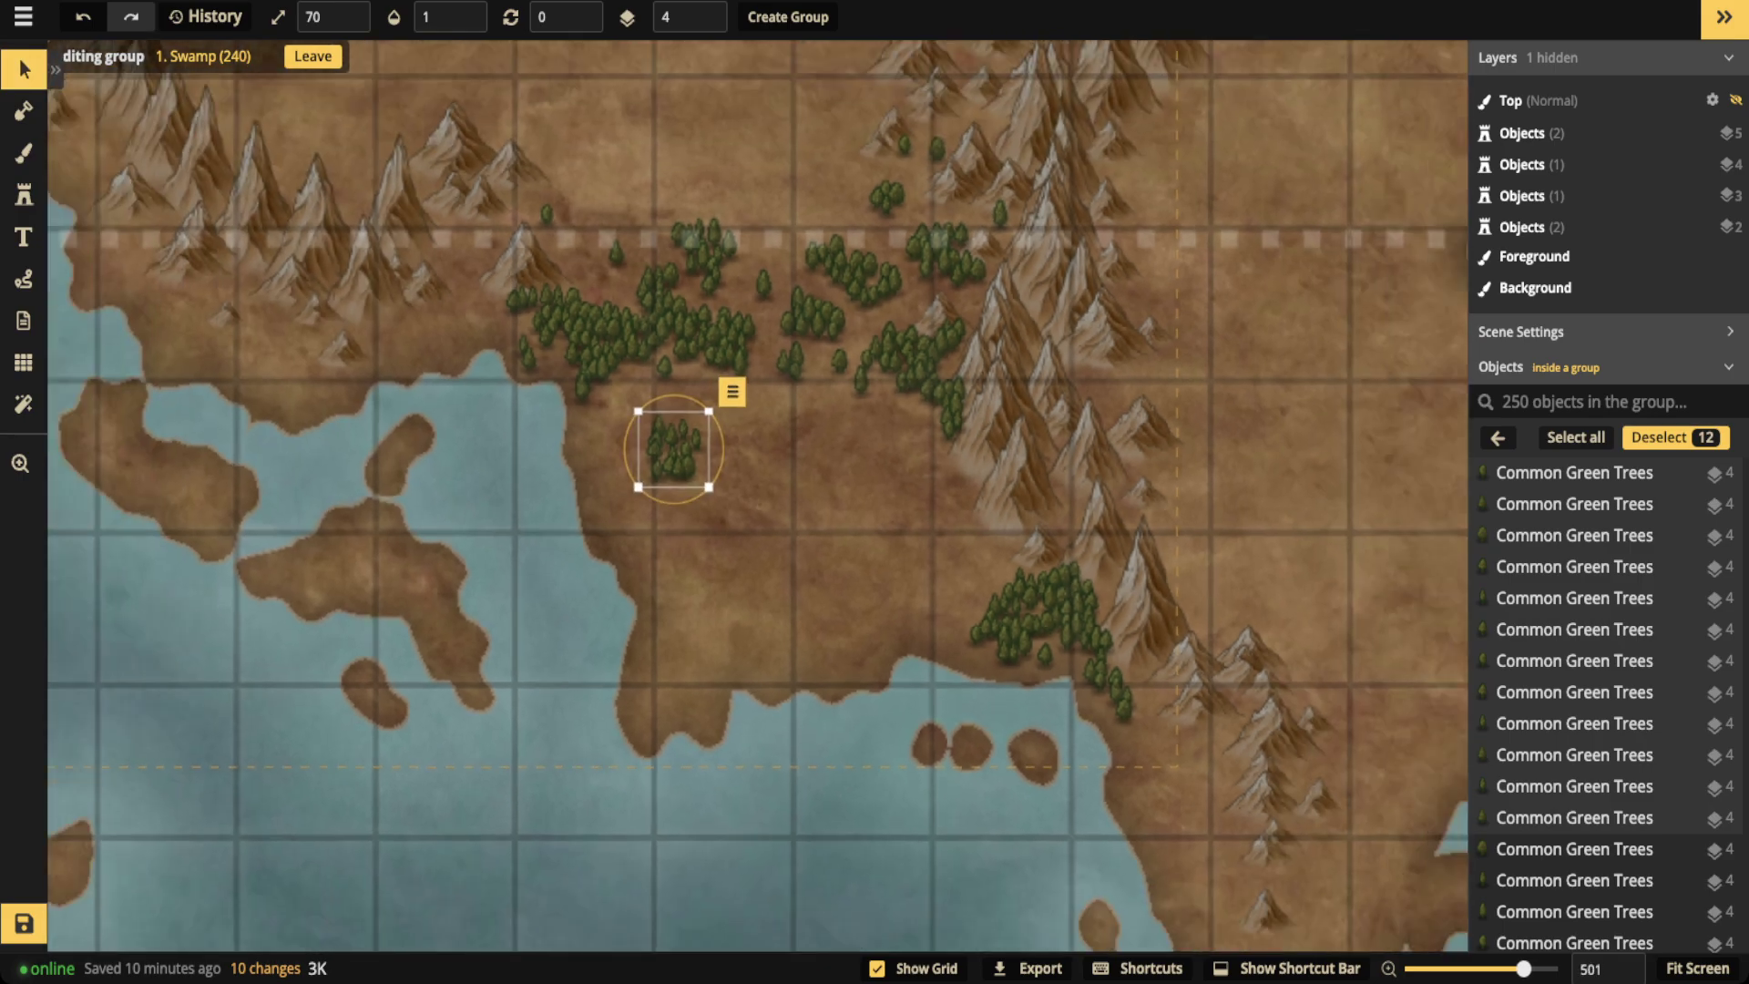
{"action": "left_click", "coordinate": [24, 110]}
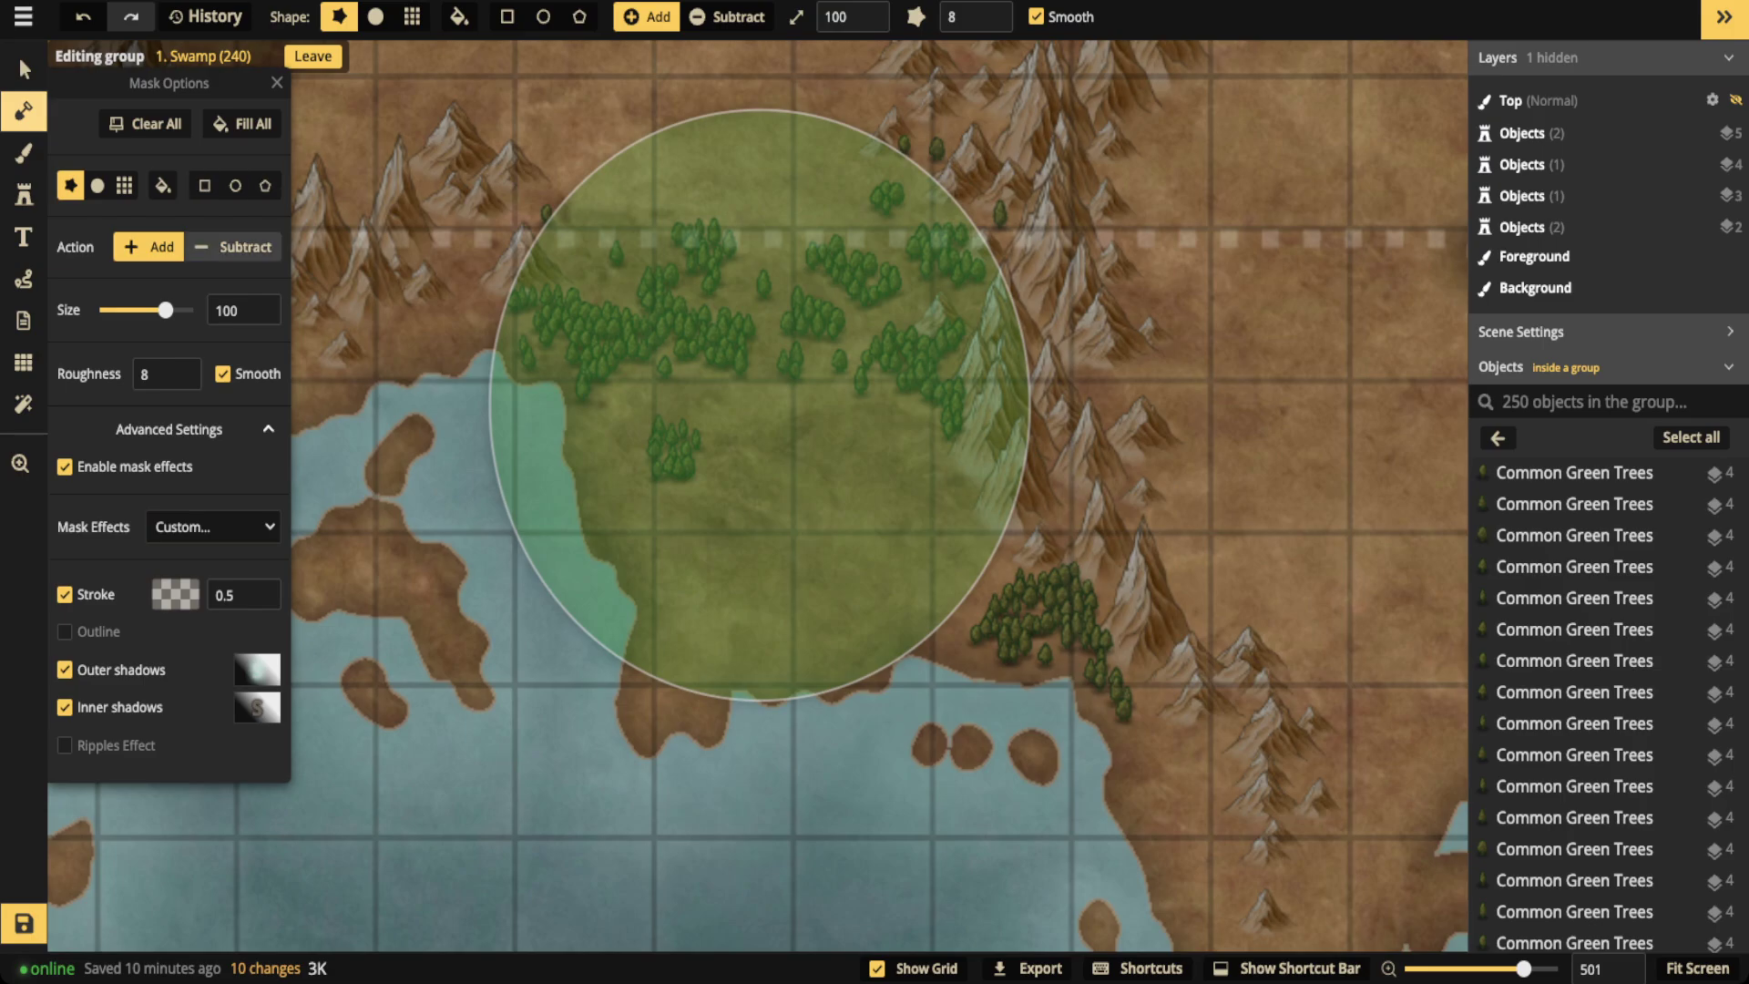
{"action": "left_click", "coordinate": [64, 466]}
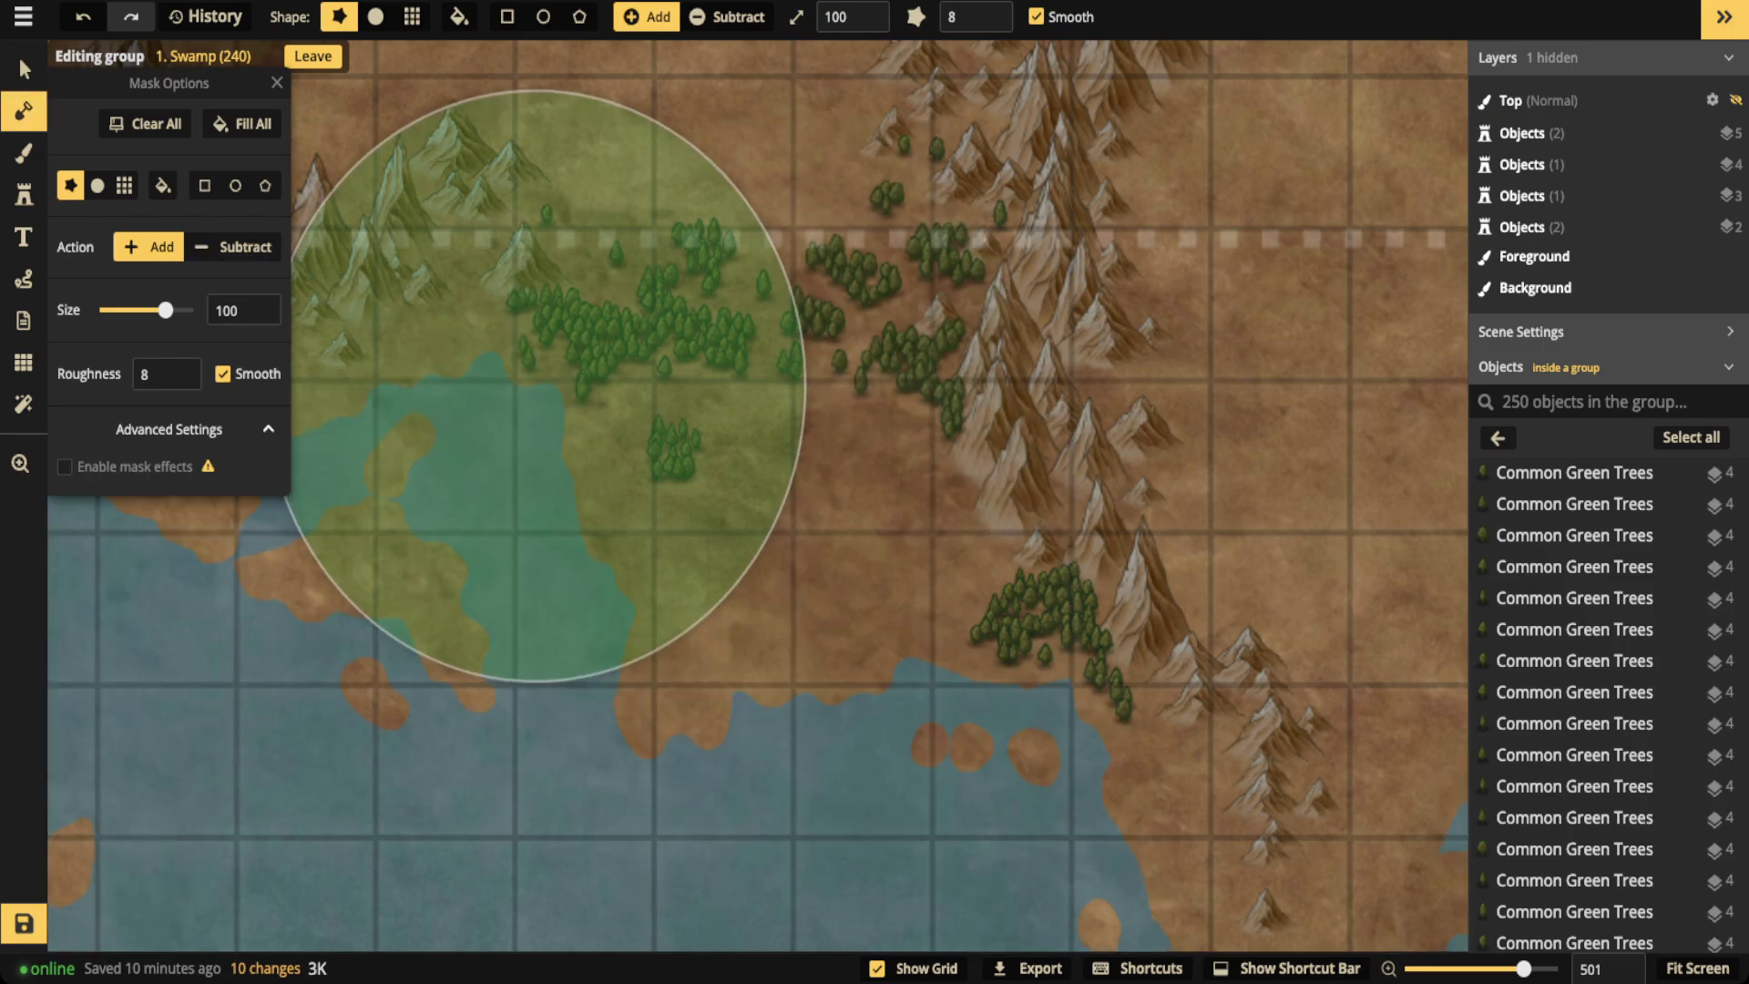
{"action": "left_click", "coordinate": [24, 69]}
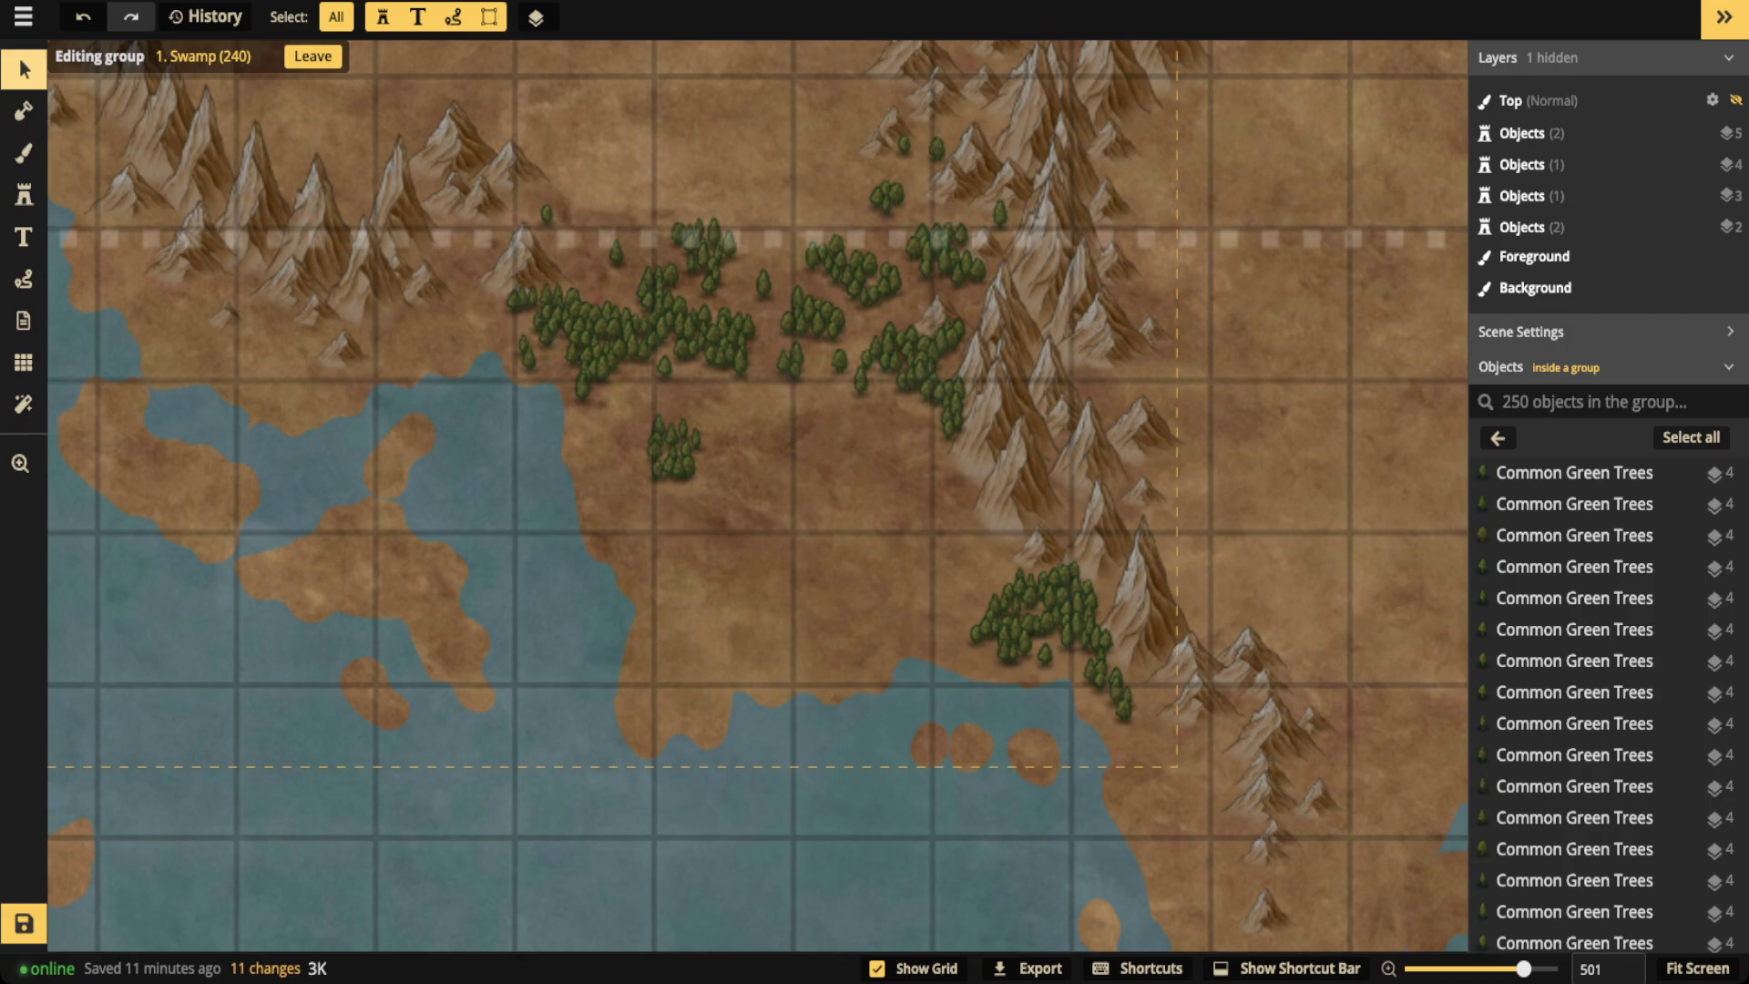
{"action": "left_click", "coordinate": [23, 111]}
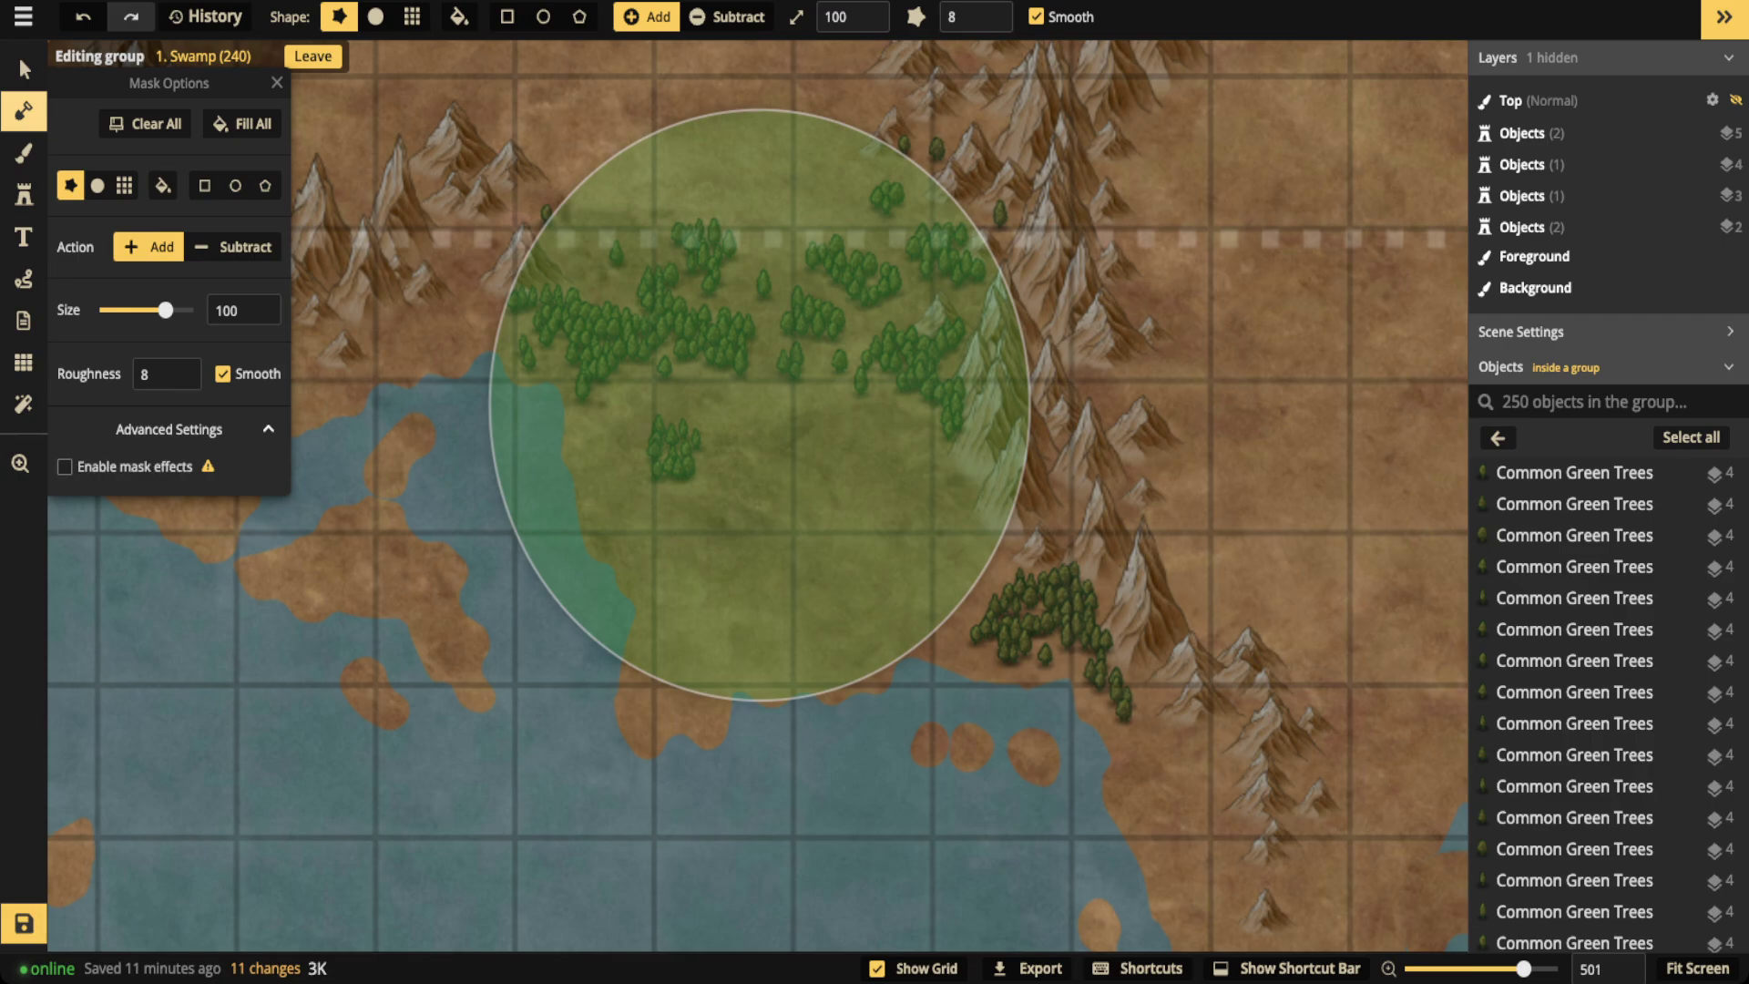
{"action": "mouse_move", "coordinate": [207, 465]}
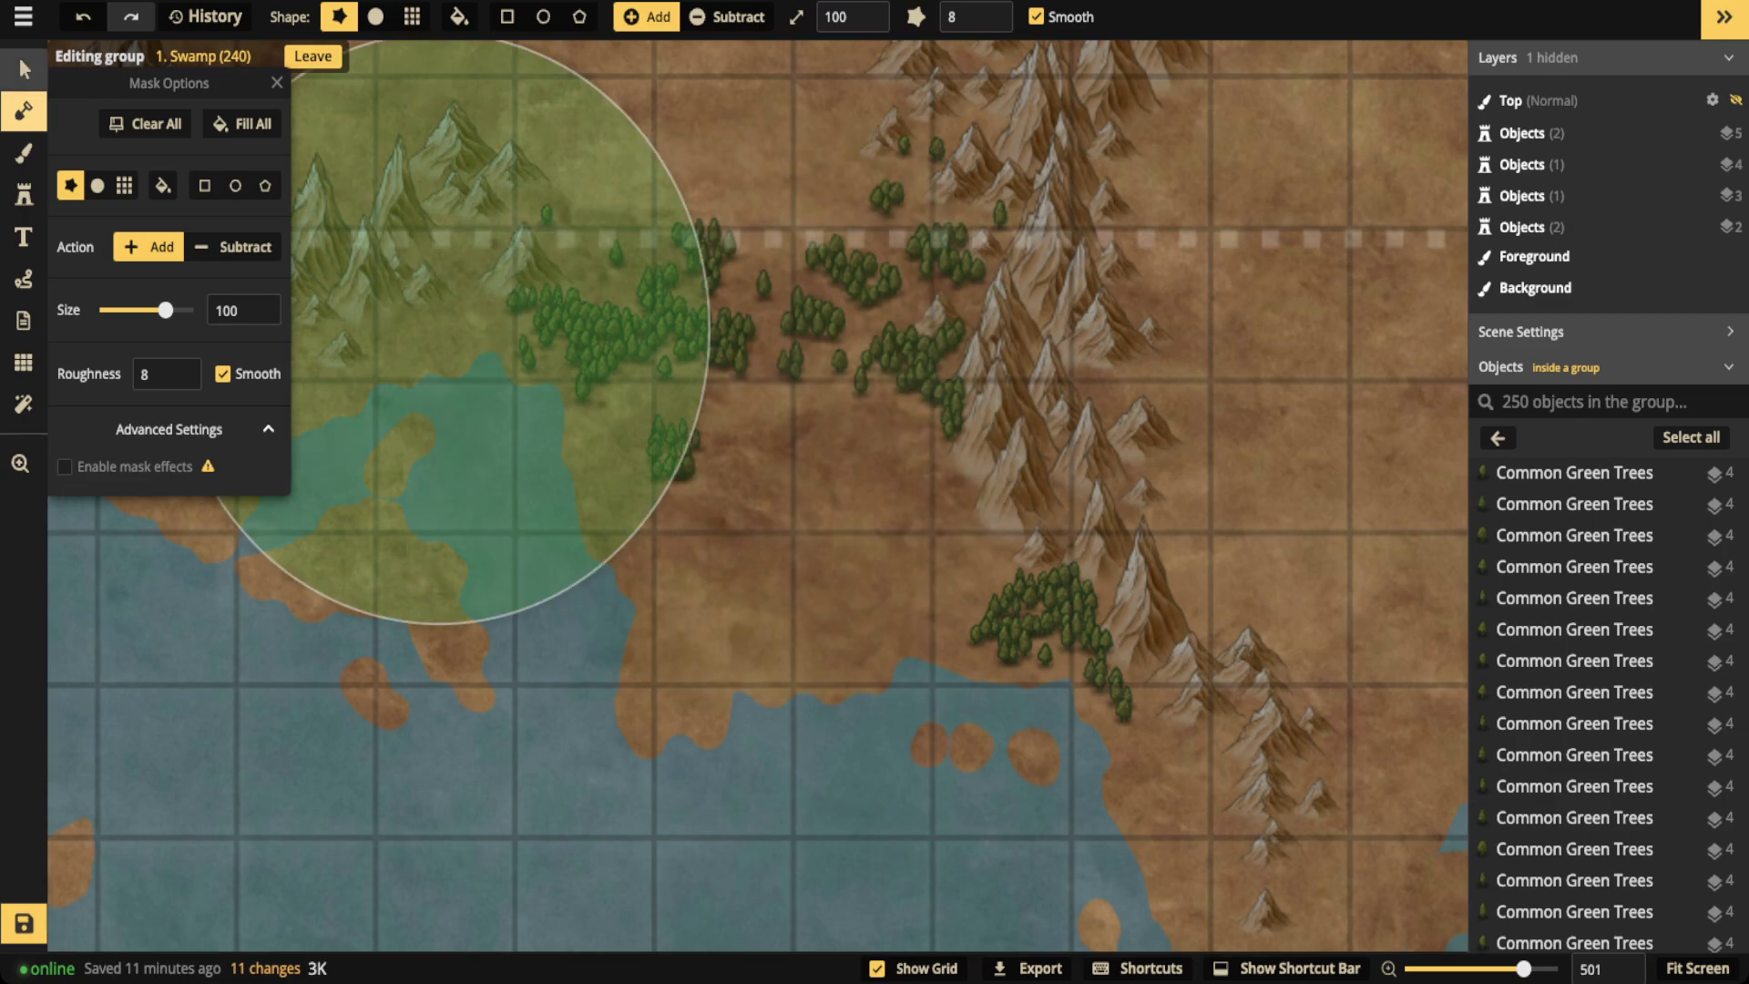
{"action": "key", "text": "s"}
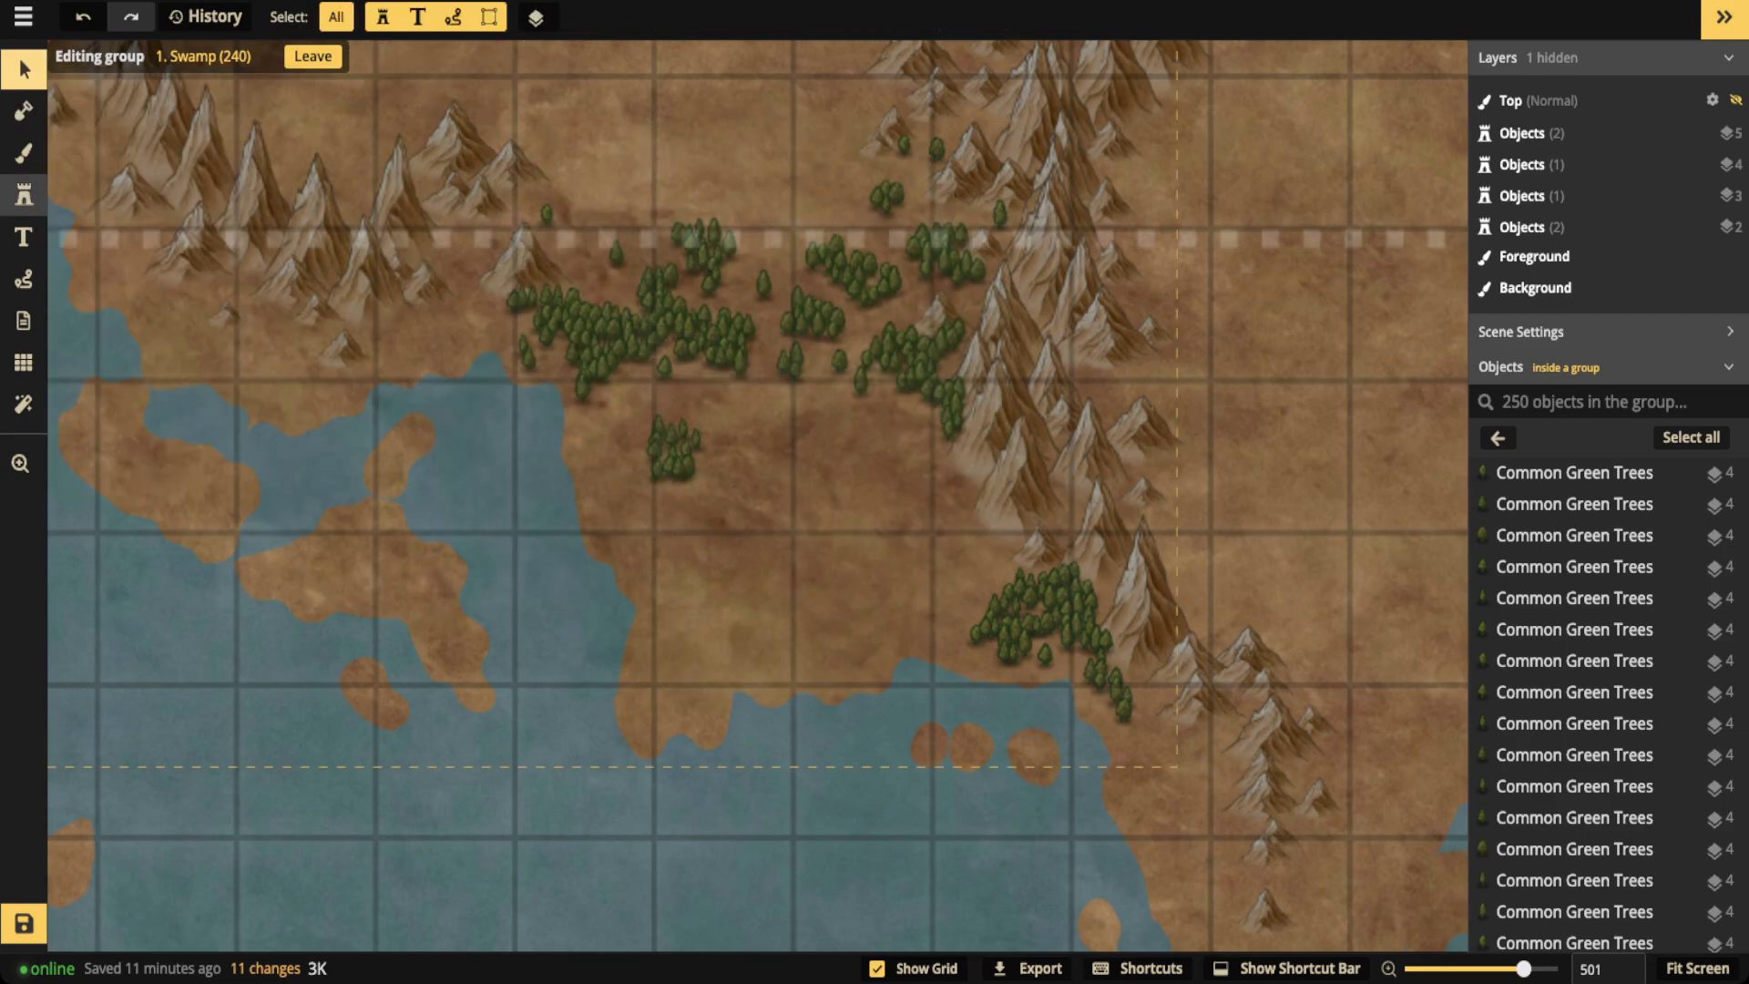
Stamp three more clusters of Common Green Trees at size 70 on layer 4 across the open land south of the forest
{"action": "left_click", "coordinate": [24, 194]}
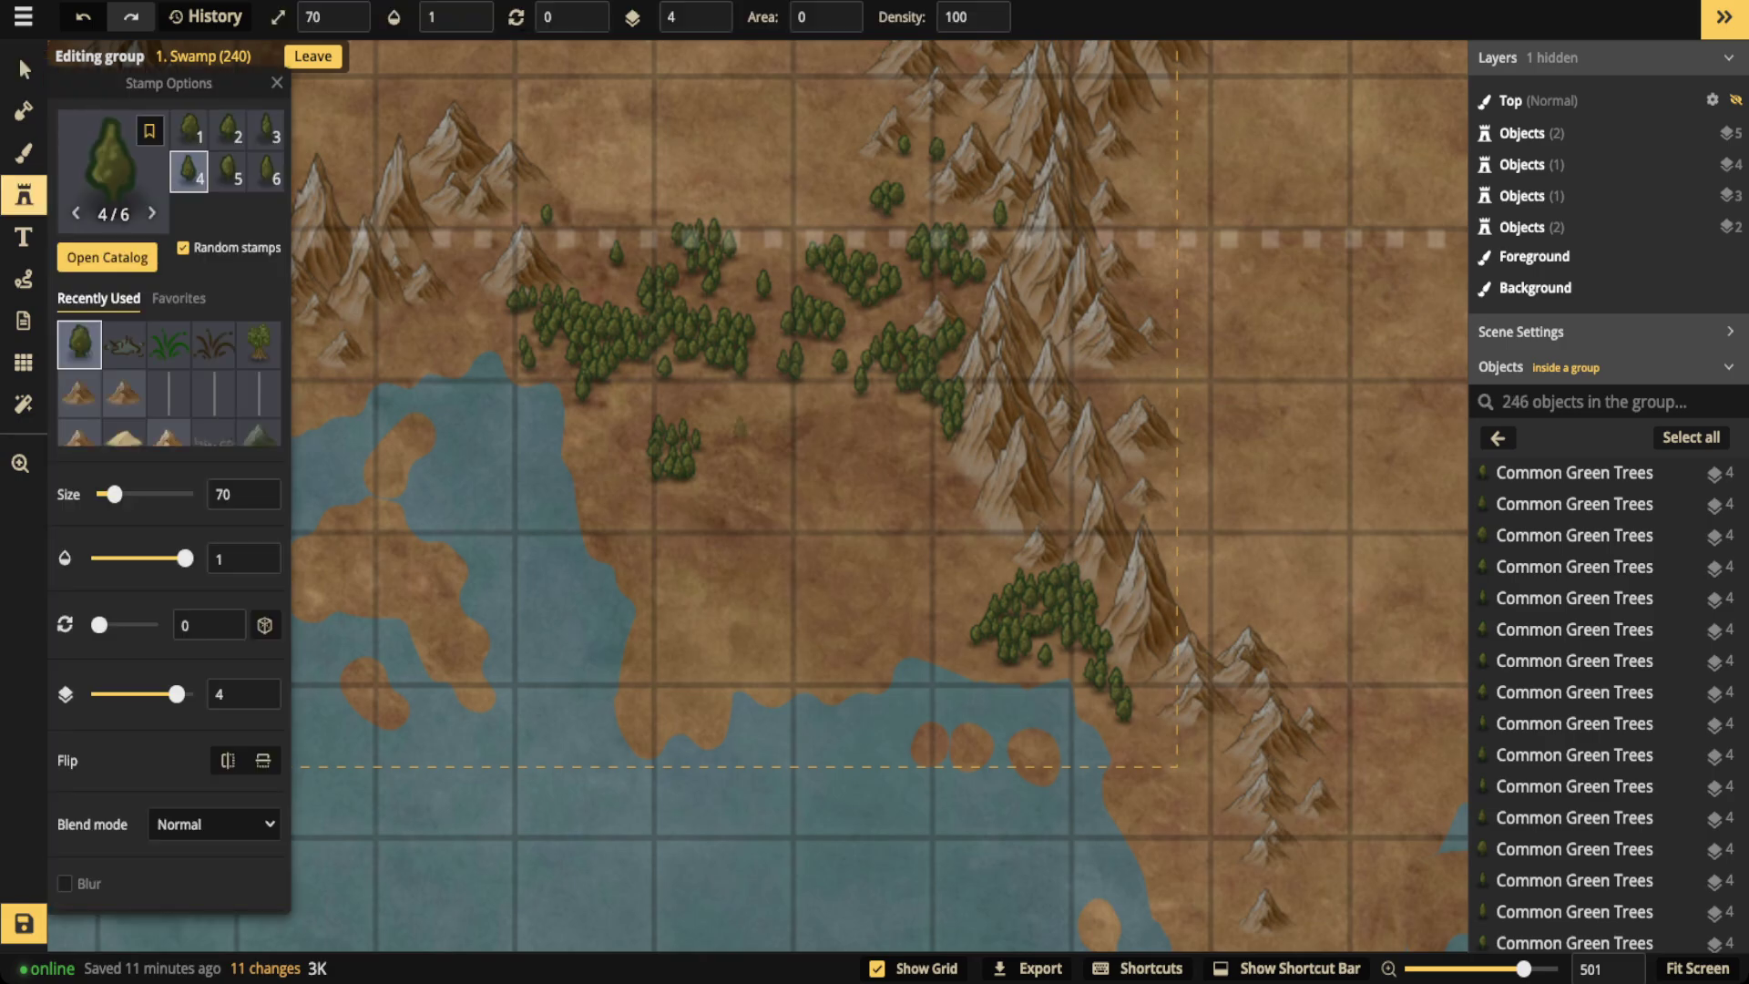
{"action": "mouse_move", "coordinate": [701, 560]}
{"action": "left_mouse_down"}
{"action": "mouse_move", "coordinate": [760, 530]}
{"action": "mouse_move", "coordinate": [745, 552]}
{"action": "mouse_move", "coordinate": [723, 532]}
{"action": "mouse_move", "coordinate": [718, 550]}
{"action": "mouse_move", "coordinate": [770, 537]}
{"action": "left_mouse_up"}
{"action": "left_click", "coordinate": [733, 551]}
{"action": "mouse_move", "coordinate": [867, 466]}
{"action": "left_mouse_down"}
{"action": "mouse_move", "coordinate": [888, 472]}
{"action": "mouse_move", "coordinate": [881, 489]}
{"action": "mouse_move", "coordinate": [854, 476]}
{"action": "mouse_move", "coordinate": [891, 455]}
{"action": "mouse_move", "coordinate": [897, 469]}
{"action": "left_mouse_up"}
{"action": "mouse_move", "coordinate": [852, 598]}
{"action": "left_mouse_down"}
{"action": "mouse_move", "coordinate": [838, 619]}
{"action": "mouse_move", "coordinate": [870, 578]}
{"action": "left_mouse_up"}
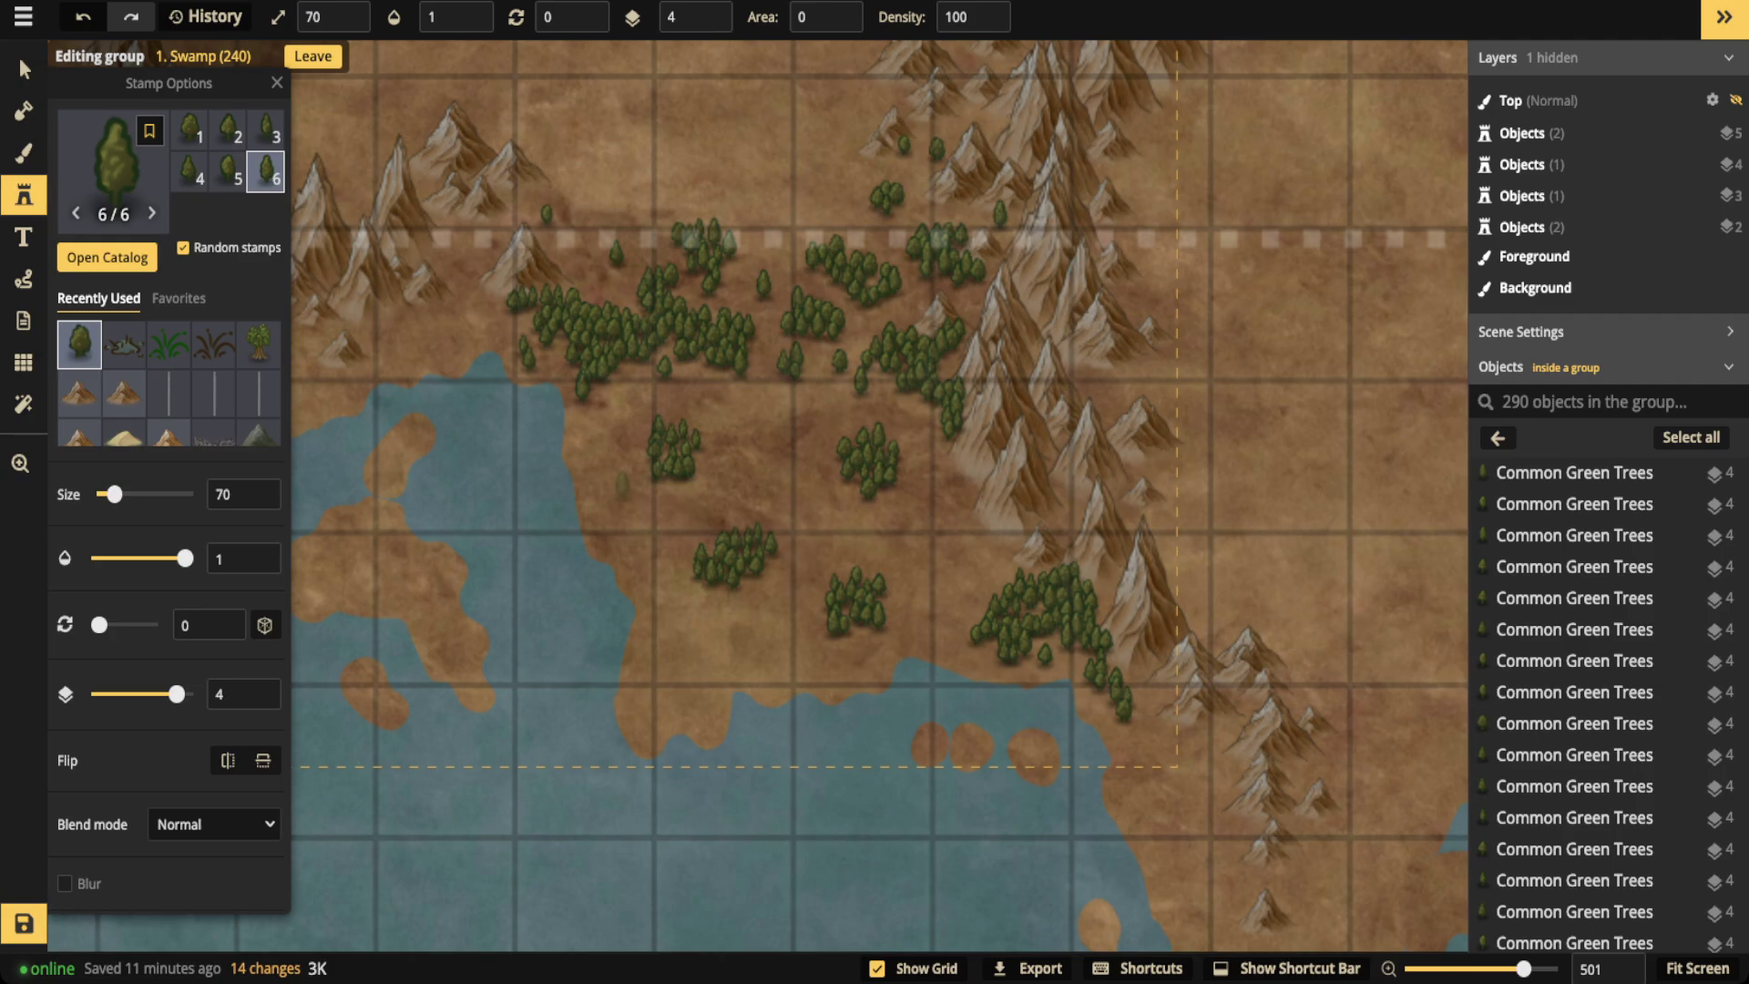
Stamp small groups of Common Green Trees along the western coast, by the eastern mountains, and below the southwestern cluster
{"action": "left_click_drag", "start_coordinate": [622, 485], "coordinate": [624, 503]}
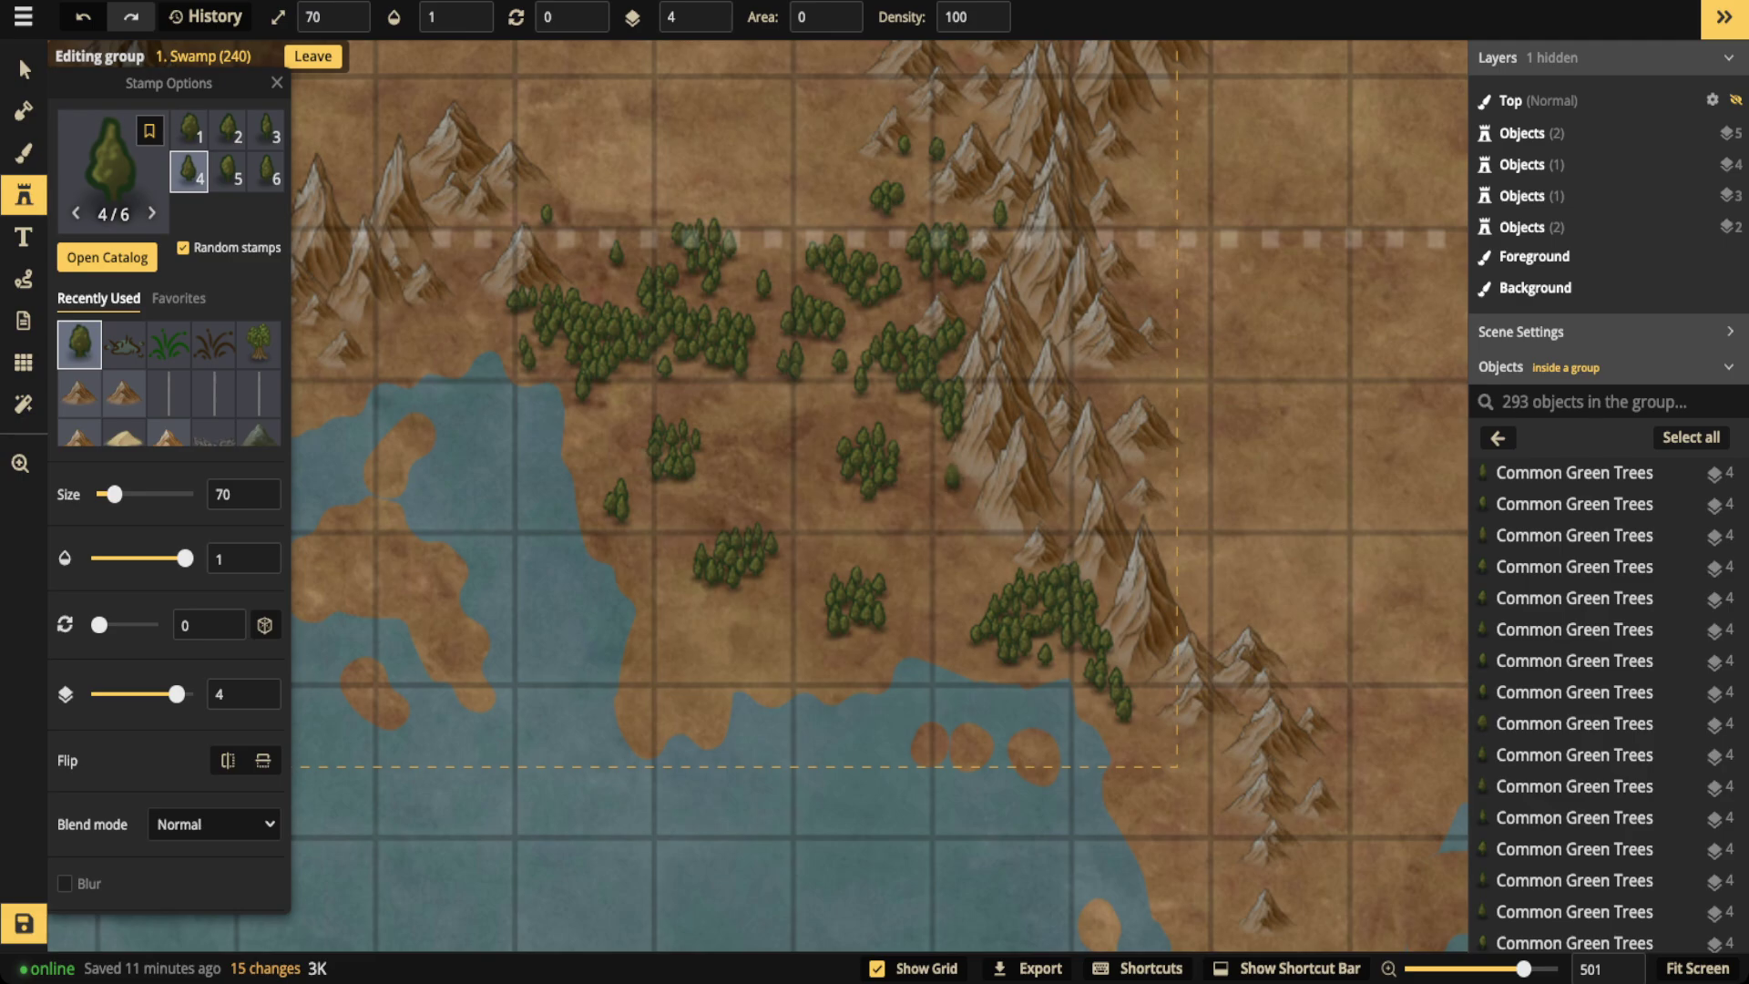
{"action": "left_click", "coordinate": [958, 478]}
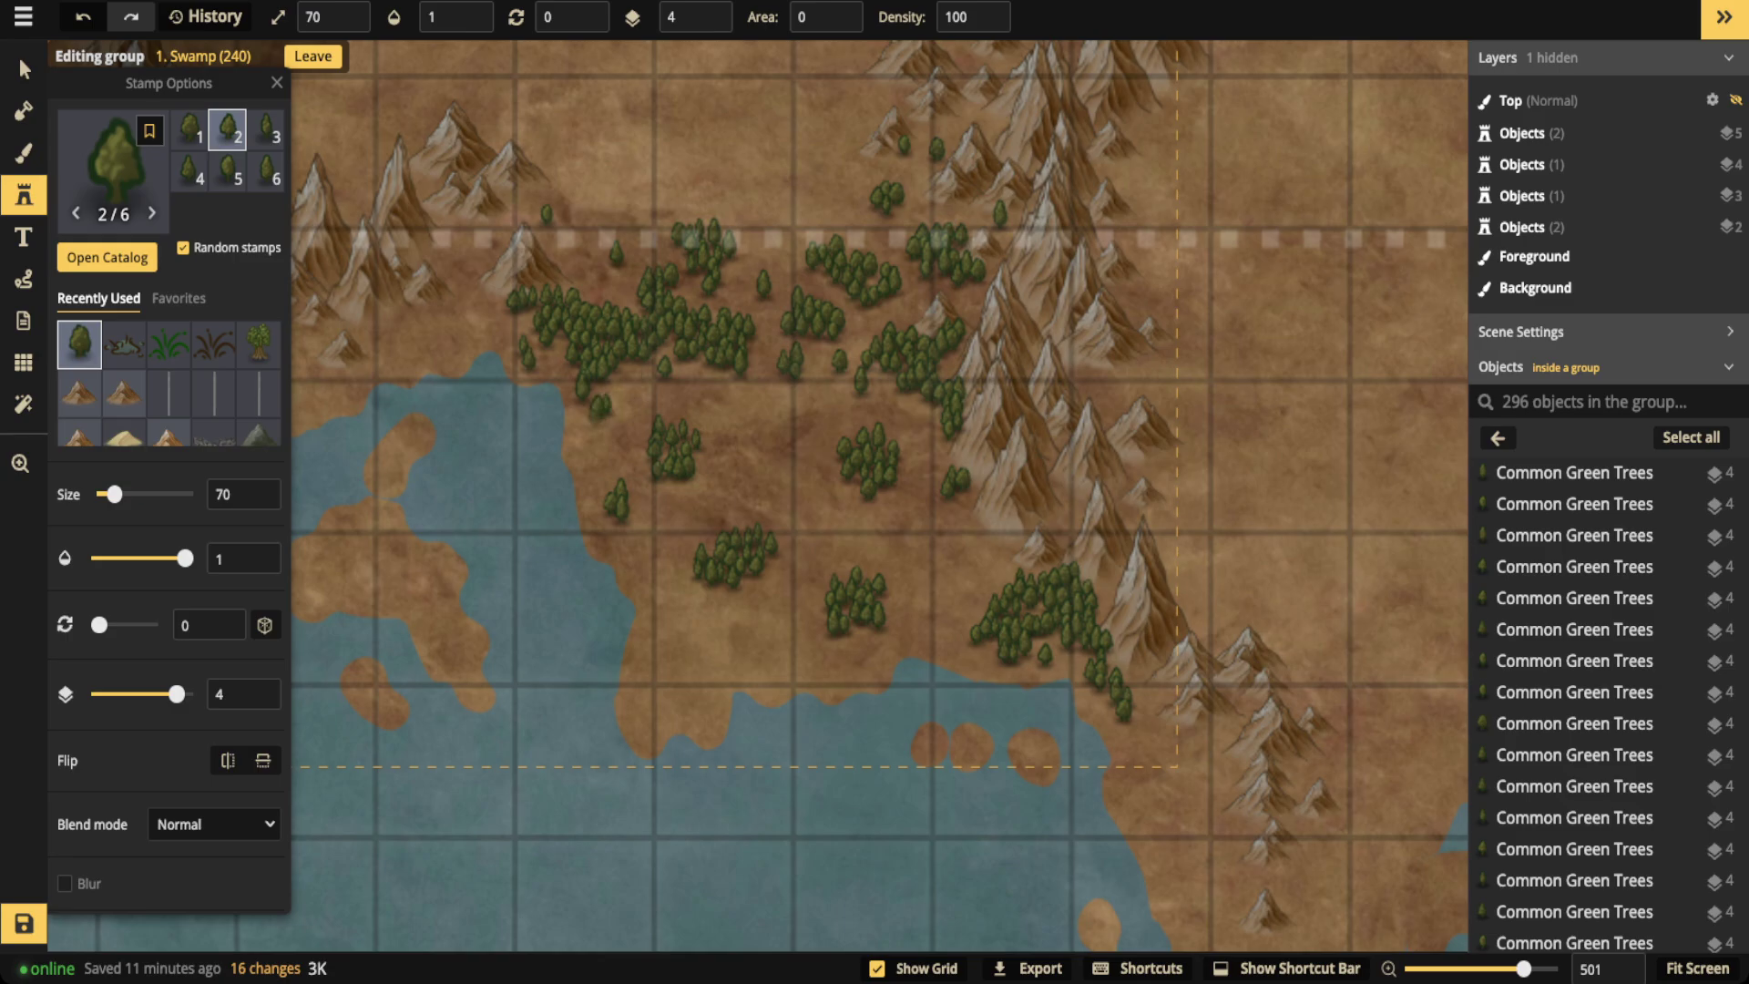
{"action": "left_click", "coordinate": [593, 421]}
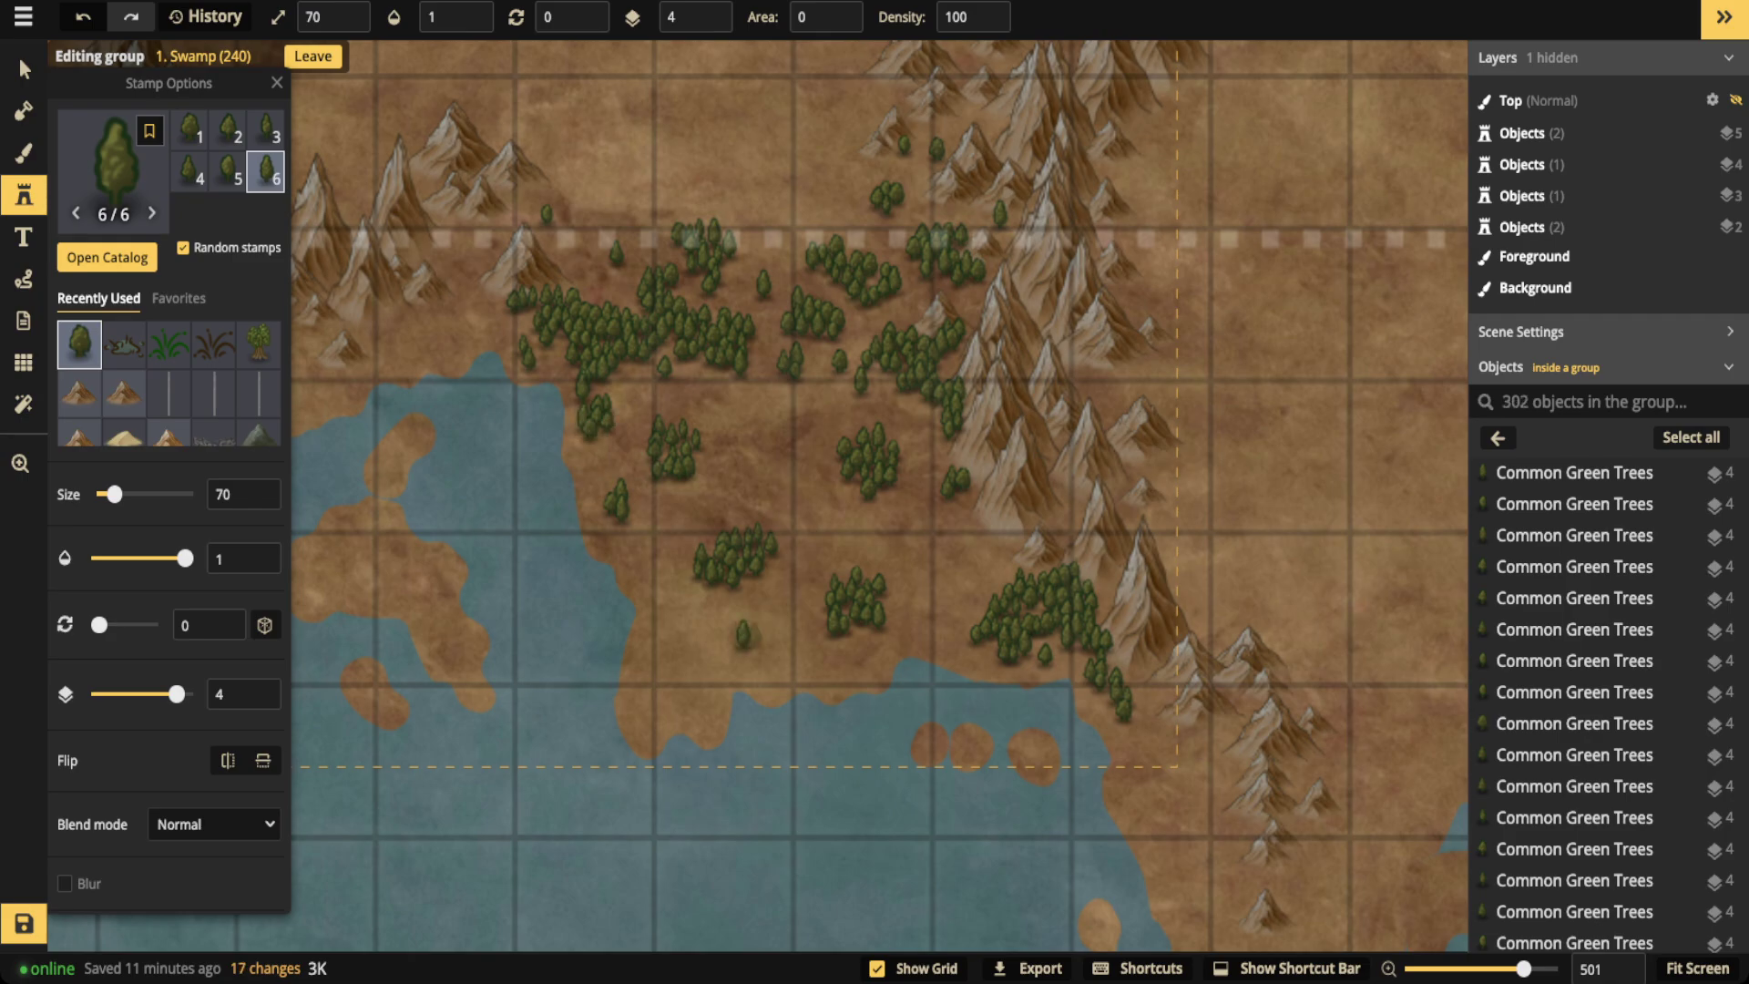
{"action": "left_click", "coordinate": [747, 636]}
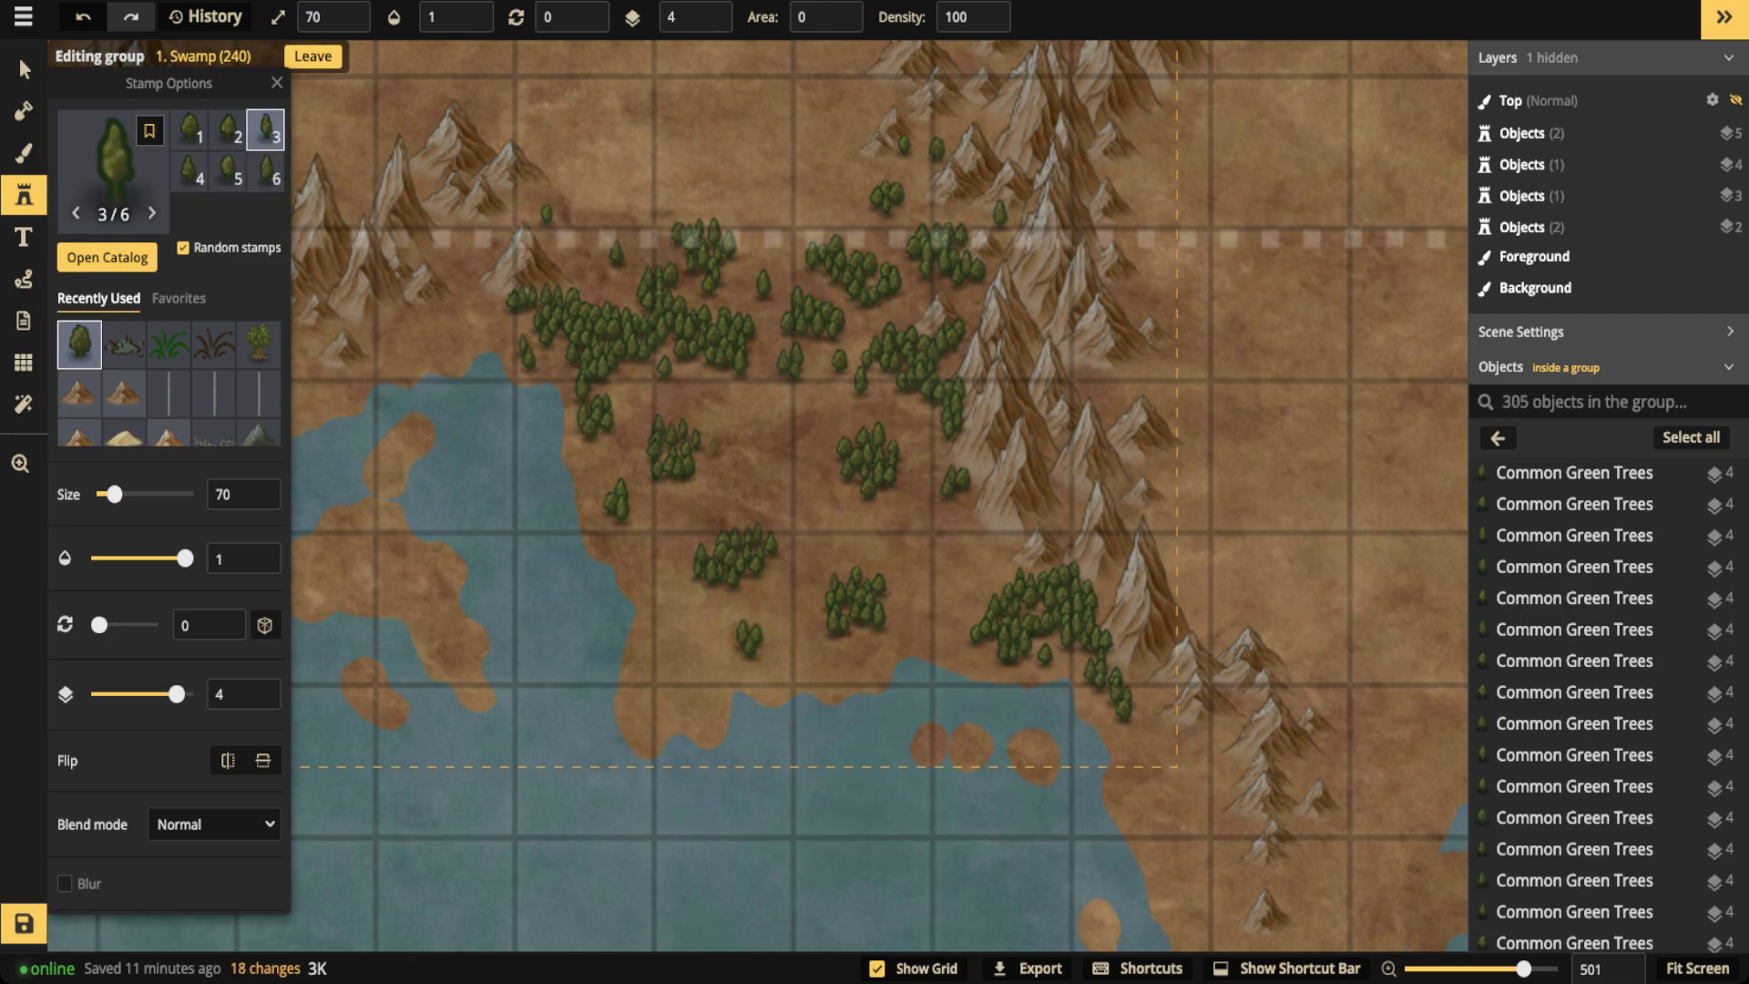
Scatter single Common Green Trees around the western clusters, from the forest edge down to the southern peninsula
{"action": "left_click", "coordinate": [715, 448]}
{"action": "left_click", "coordinate": [708, 400]}
{"action": "left_click", "coordinate": [638, 425]}
{"action": "left_click", "coordinate": [592, 456]}
{"action": "left_click", "coordinate": [634, 533]}
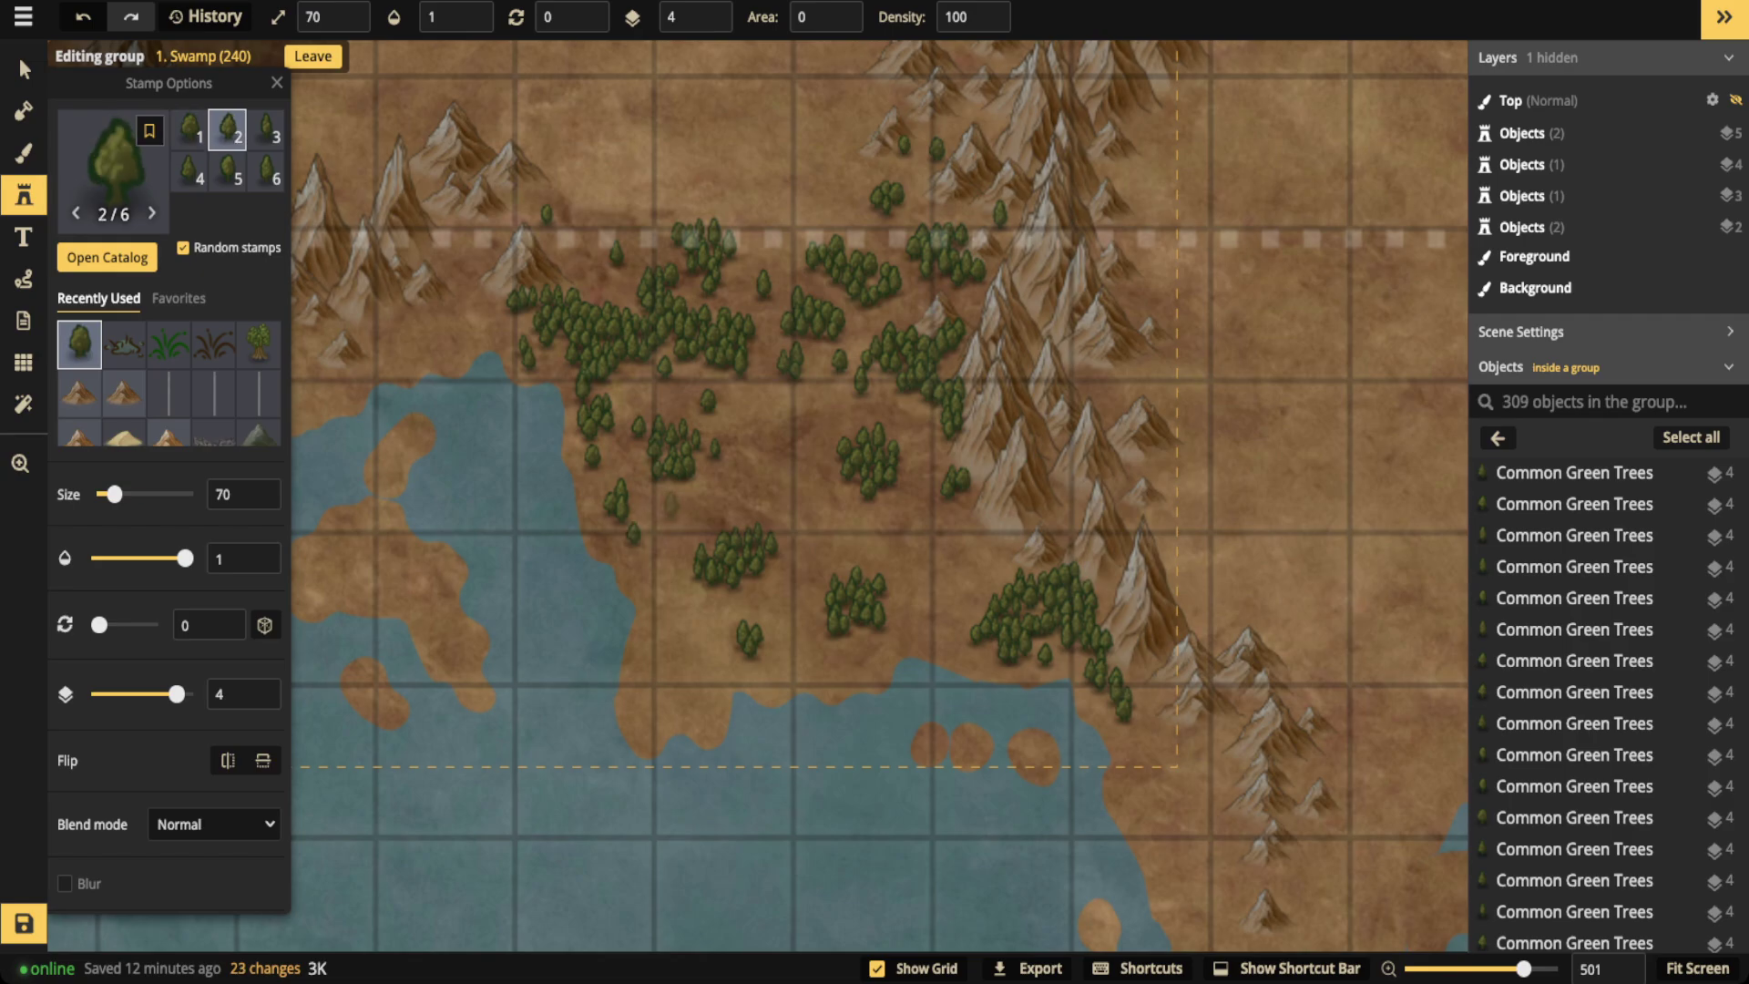
{"action": "left_click", "coordinate": [699, 522]}
{"action": "left_click", "coordinate": [673, 581]}
{"action": "left_click", "coordinate": [724, 634]}
{"action": "left_click", "coordinate": [684, 660]}
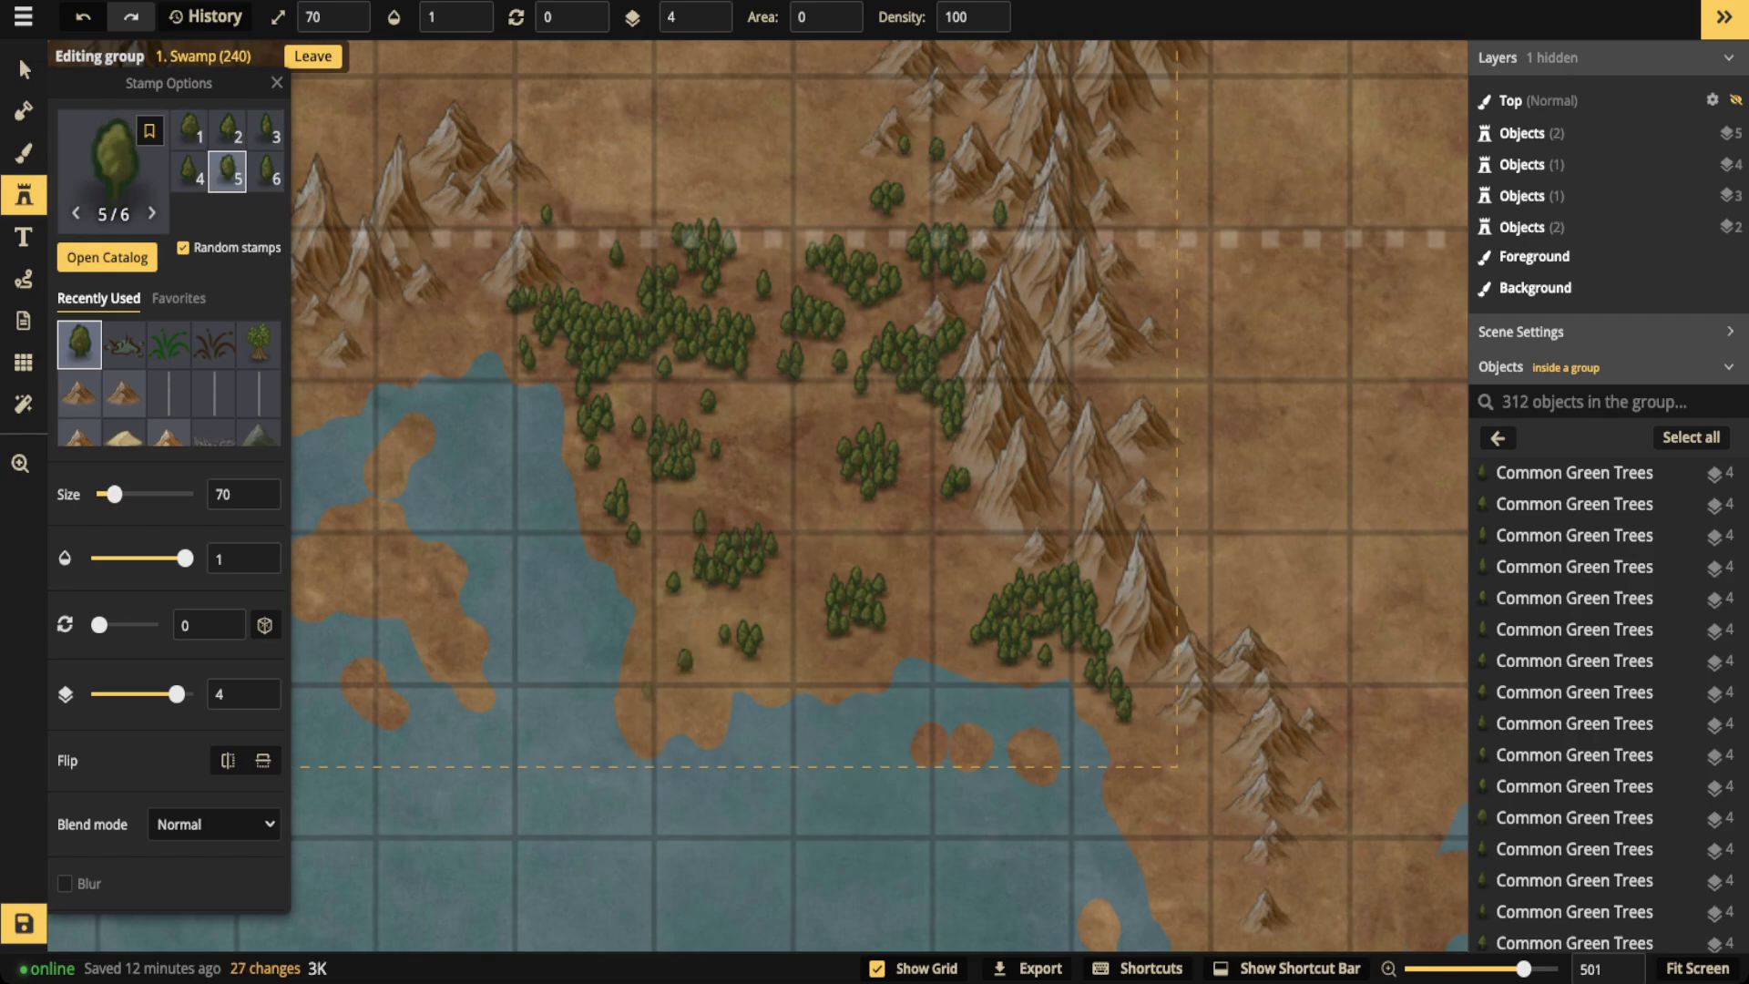
Scatter single Common Green Trees around the southern clusters and in the gaps between them
{"action": "left_click", "coordinate": [770, 660]}
{"action": "left_click", "coordinate": [853, 645]}
{"action": "left_click", "coordinate": [900, 630]}
{"action": "left_click", "coordinate": [935, 606]}
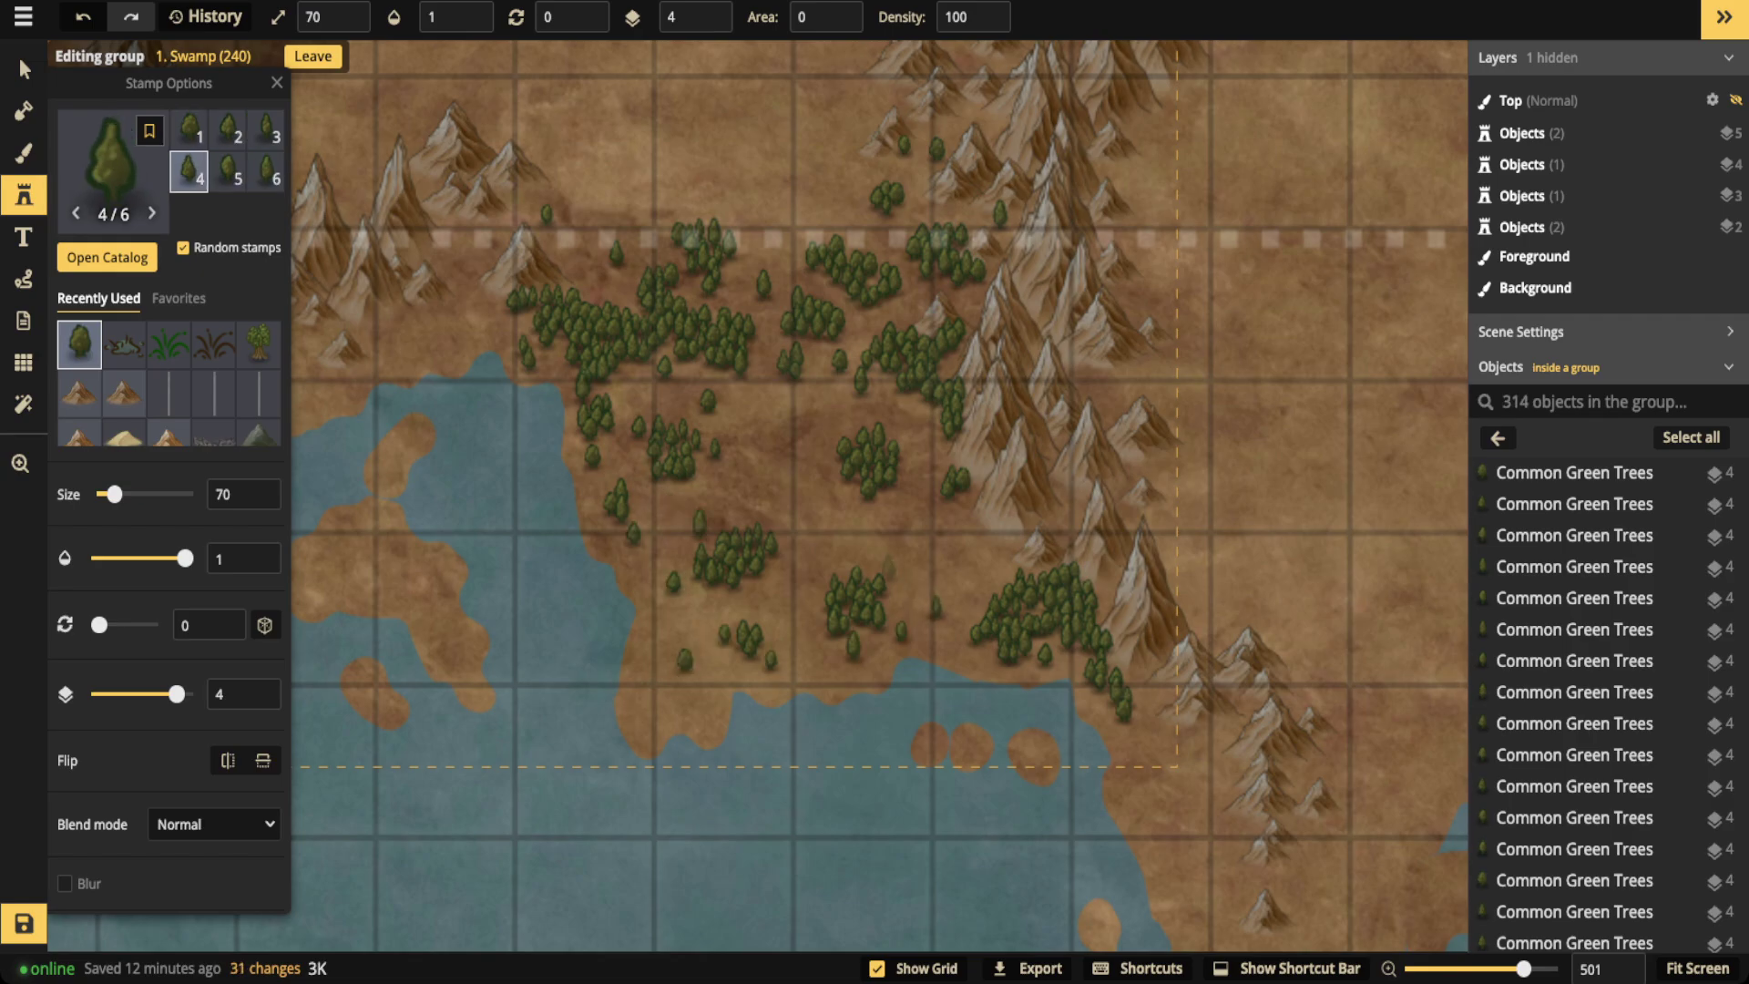
{"action": "left_click", "coordinate": [894, 569]}
{"action": "left_click", "coordinate": [867, 558]}
{"action": "left_click", "coordinate": [801, 593]}
{"action": "left_click", "coordinate": [769, 535]}
{"action": "left_click", "coordinate": [754, 507]}
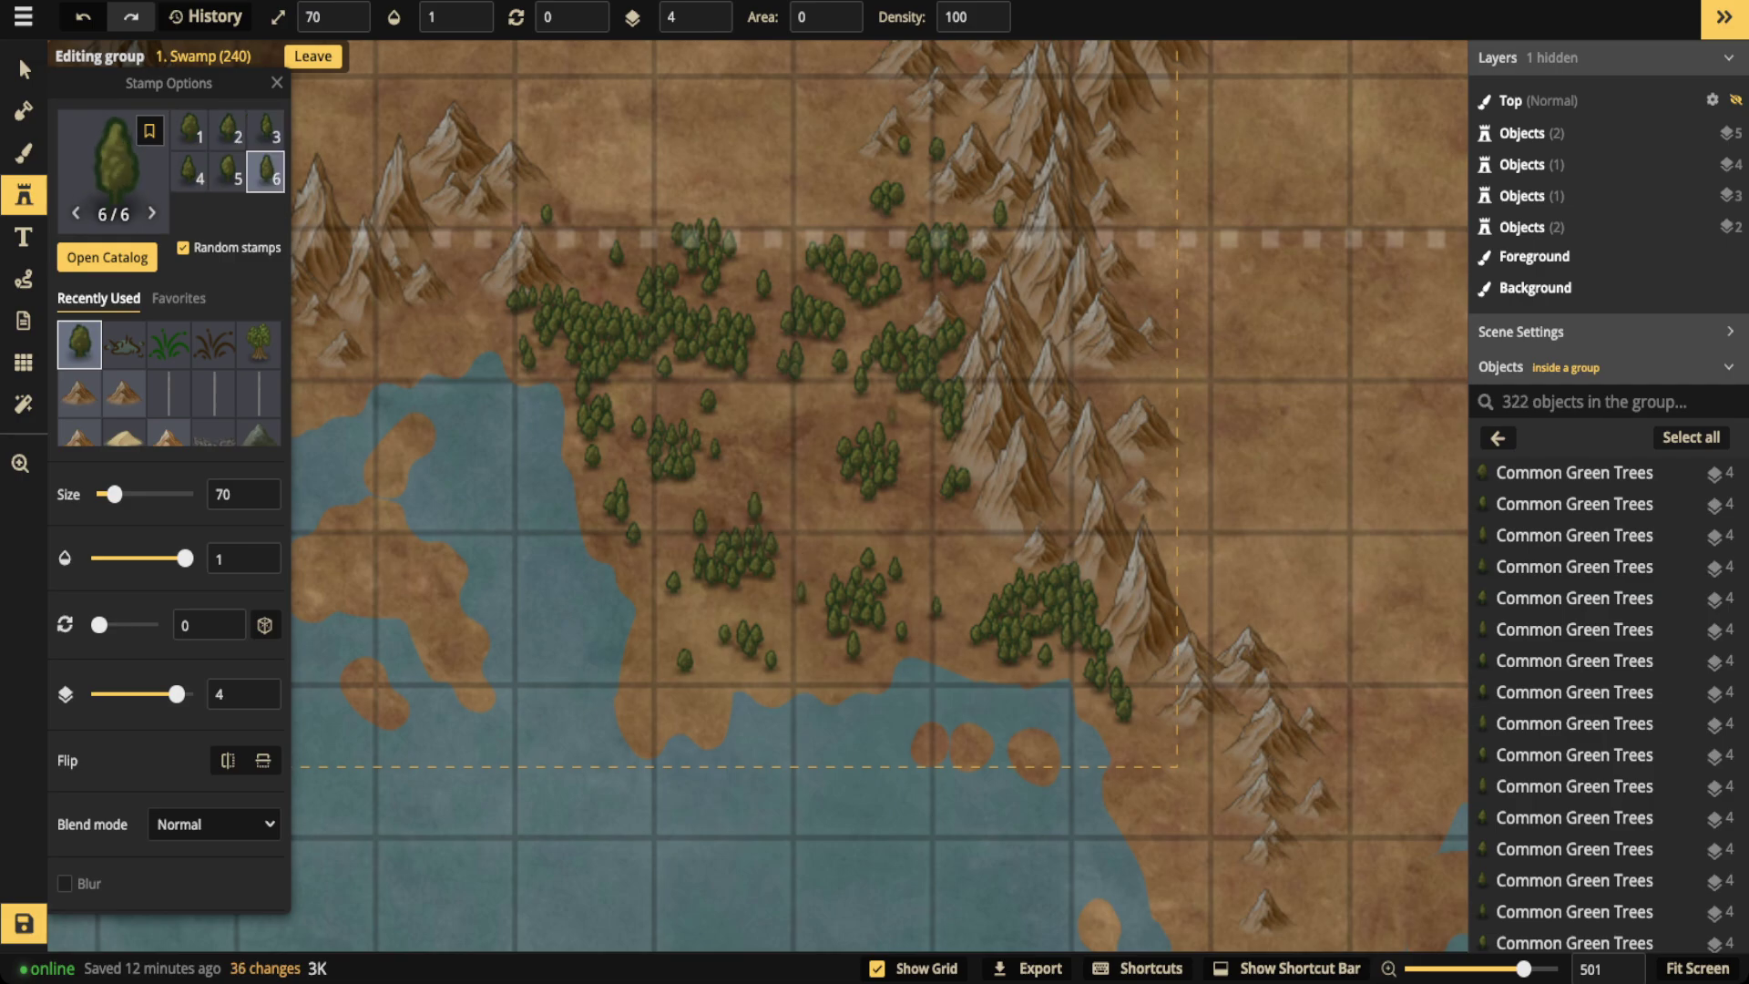
Scatter single Common Green Trees around the eastern cluster, along the mountain foot and southeastern forest, and below the main forest
{"action": "left_click", "coordinate": [832, 425]}
{"action": "left_click", "coordinate": [881, 401]}
{"action": "left_click", "coordinate": [921, 448]}
{"action": "left_click", "coordinate": [987, 581]}
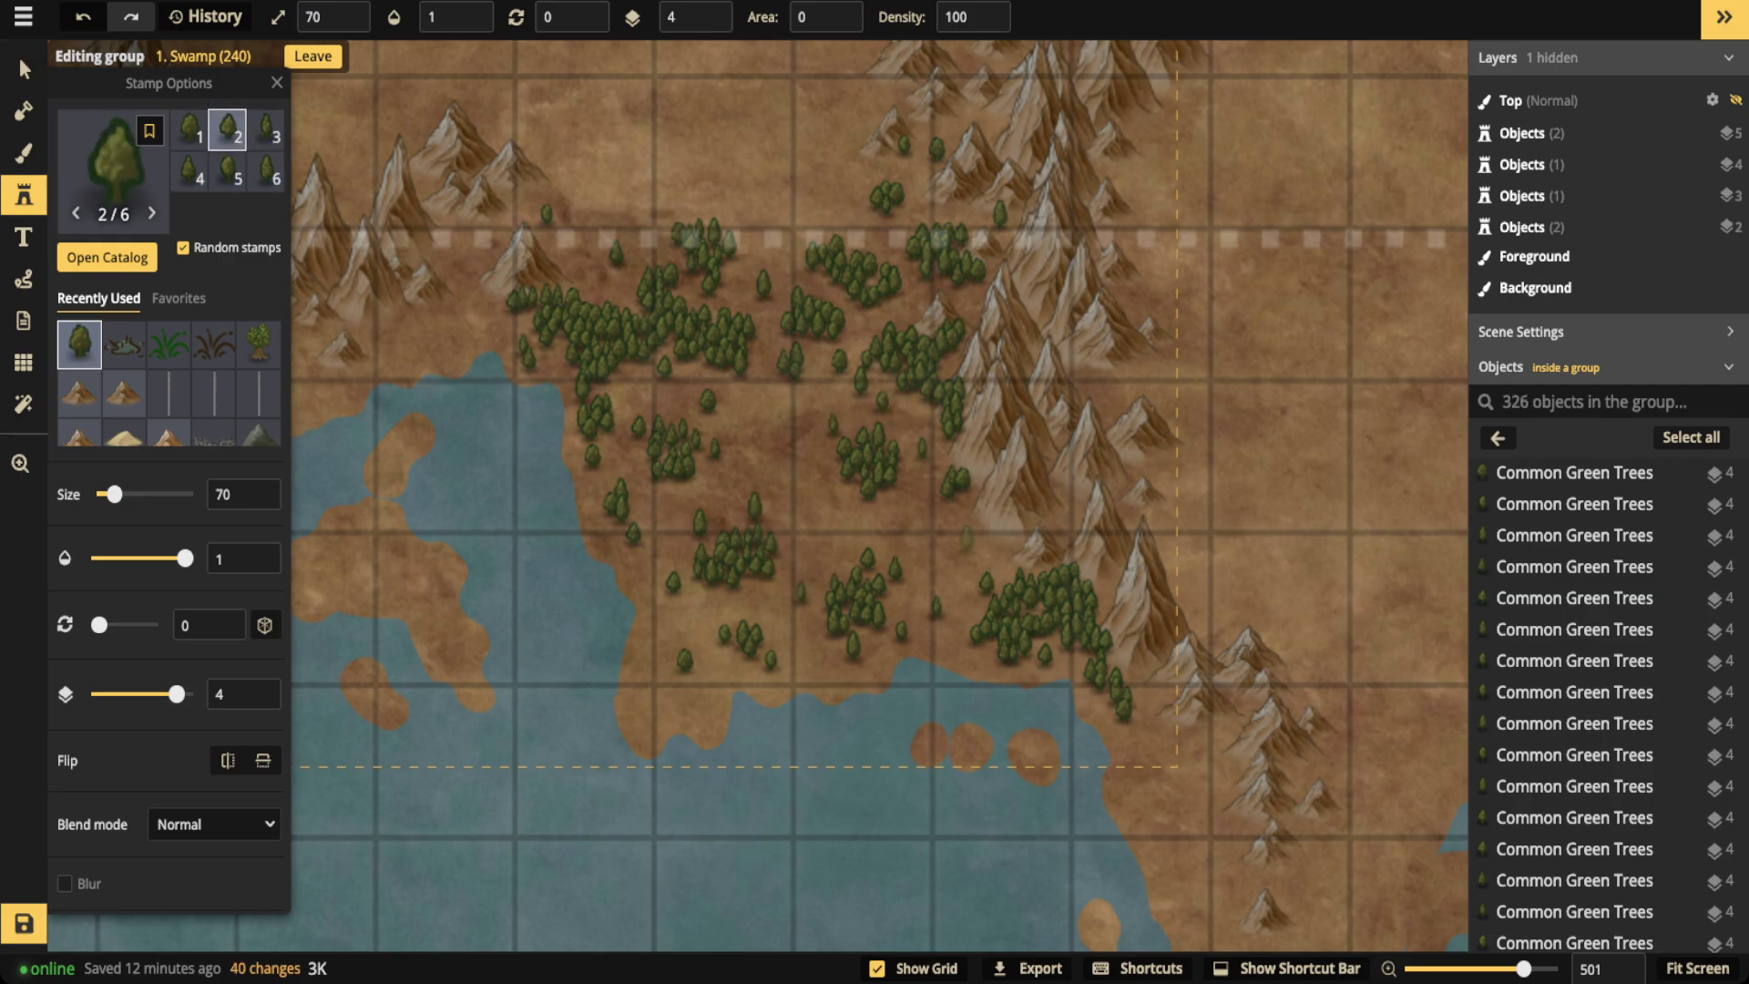
{"action": "left_click", "coordinate": [975, 534]}
{"action": "left_click", "coordinate": [951, 555]}
{"action": "left_click", "coordinate": [1098, 698]}
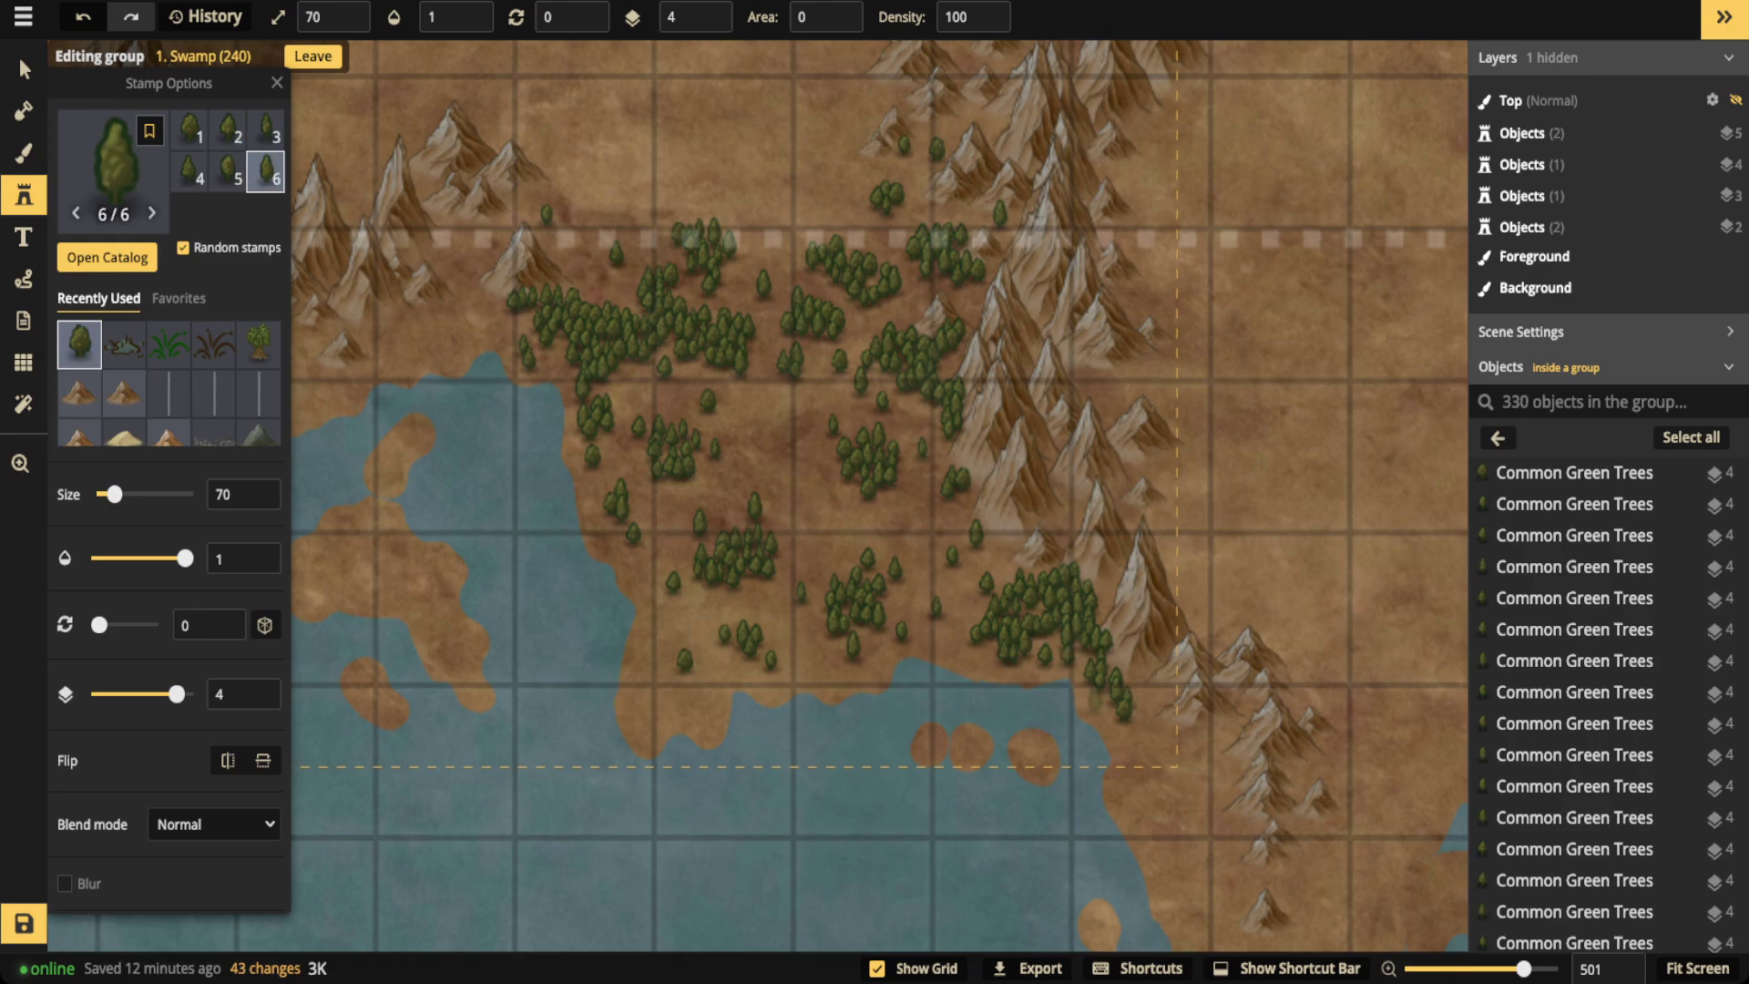
{"action": "left_click", "coordinate": [1145, 731]}
{"action": "left_click", "coordinate": [705, 367]}
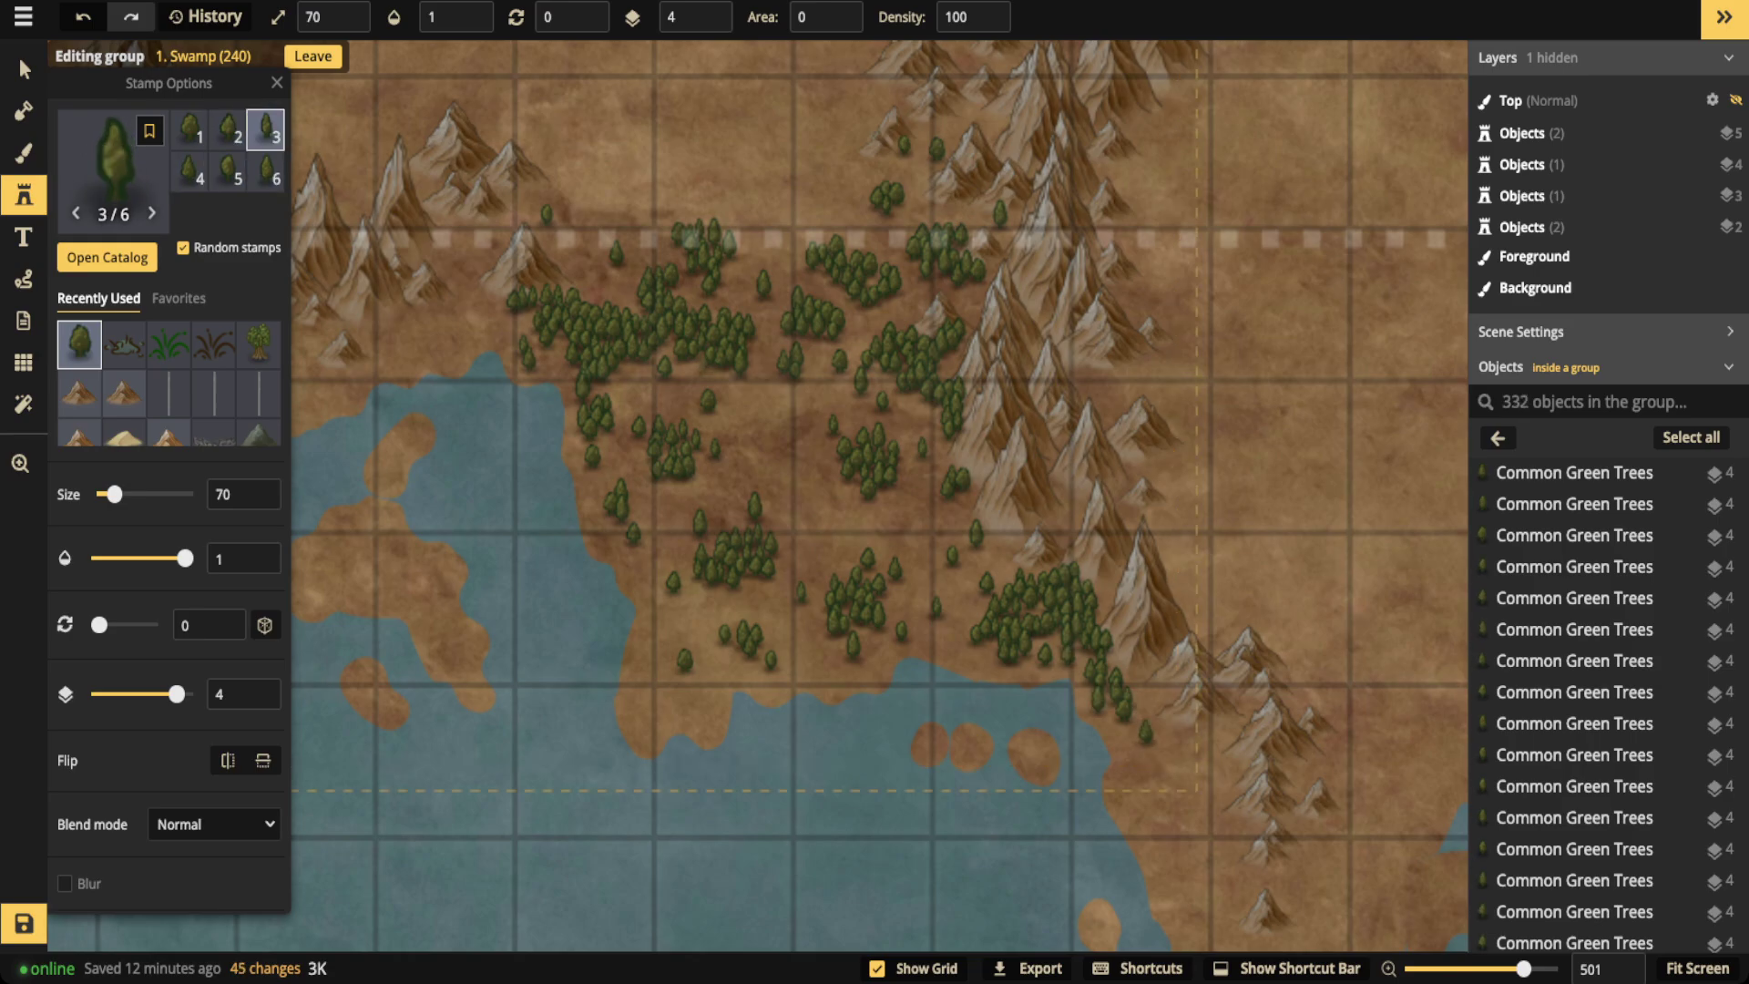
{"action": "left_click", "coordinate": [705, 366]}
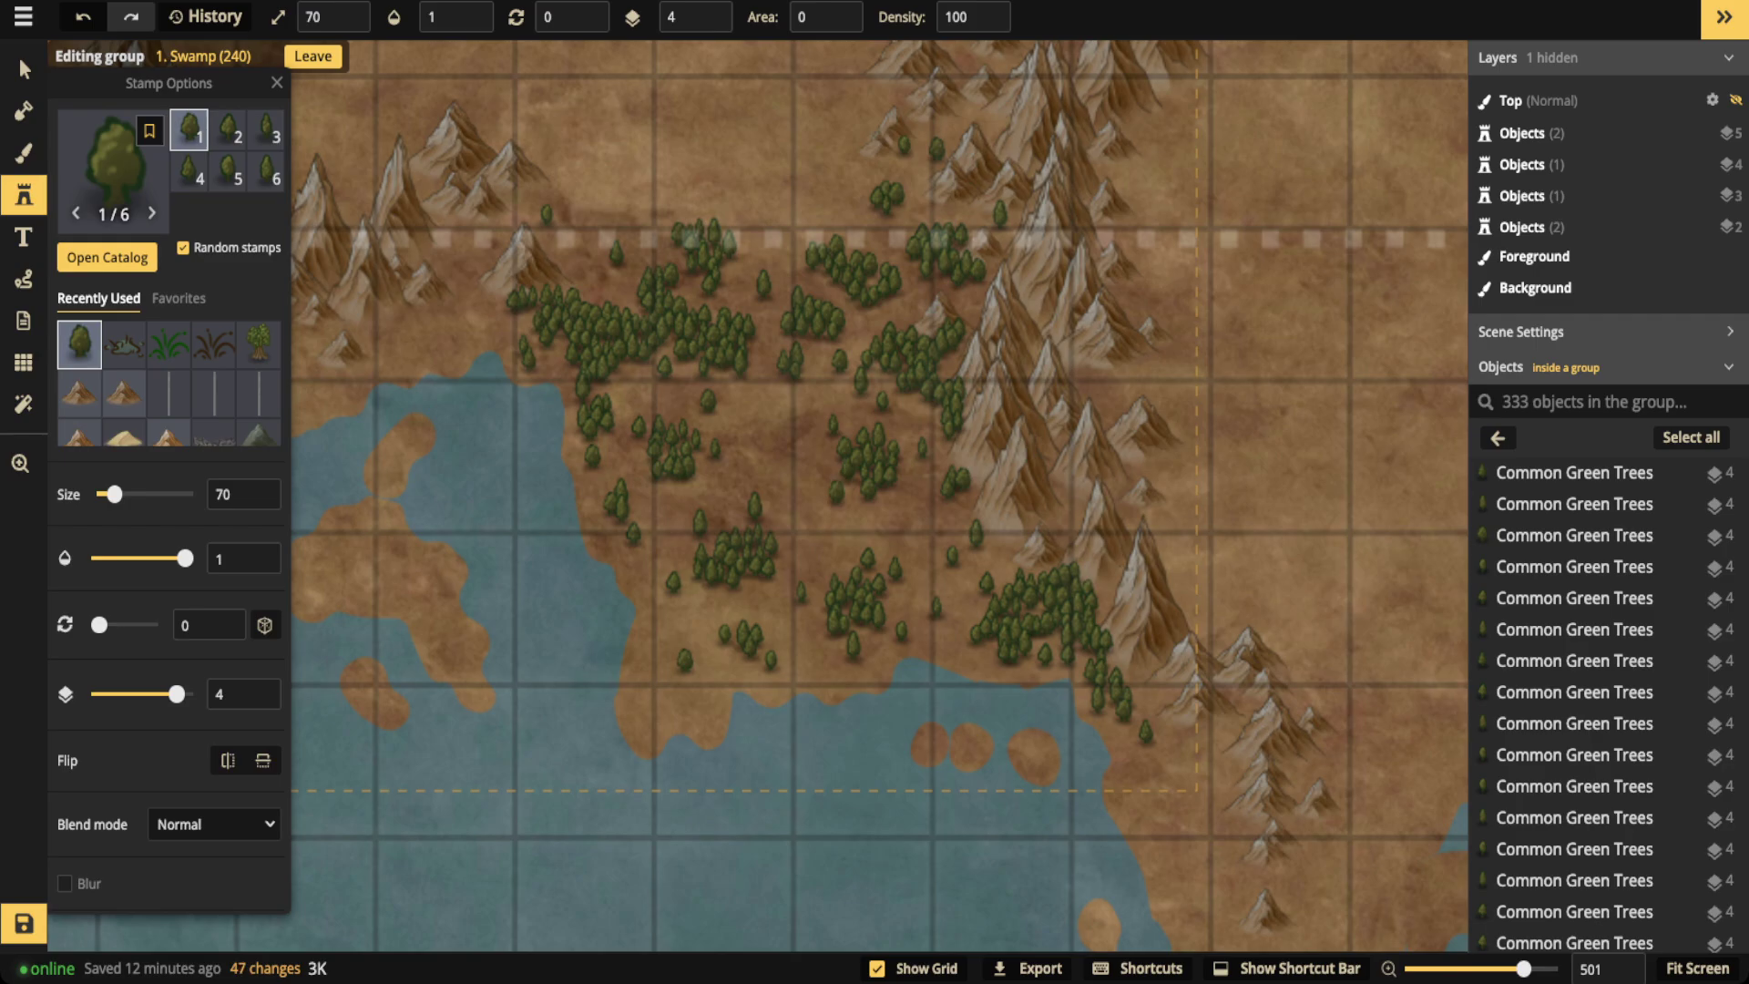
{"action": "left_click", "coordinate": [837, 493]}
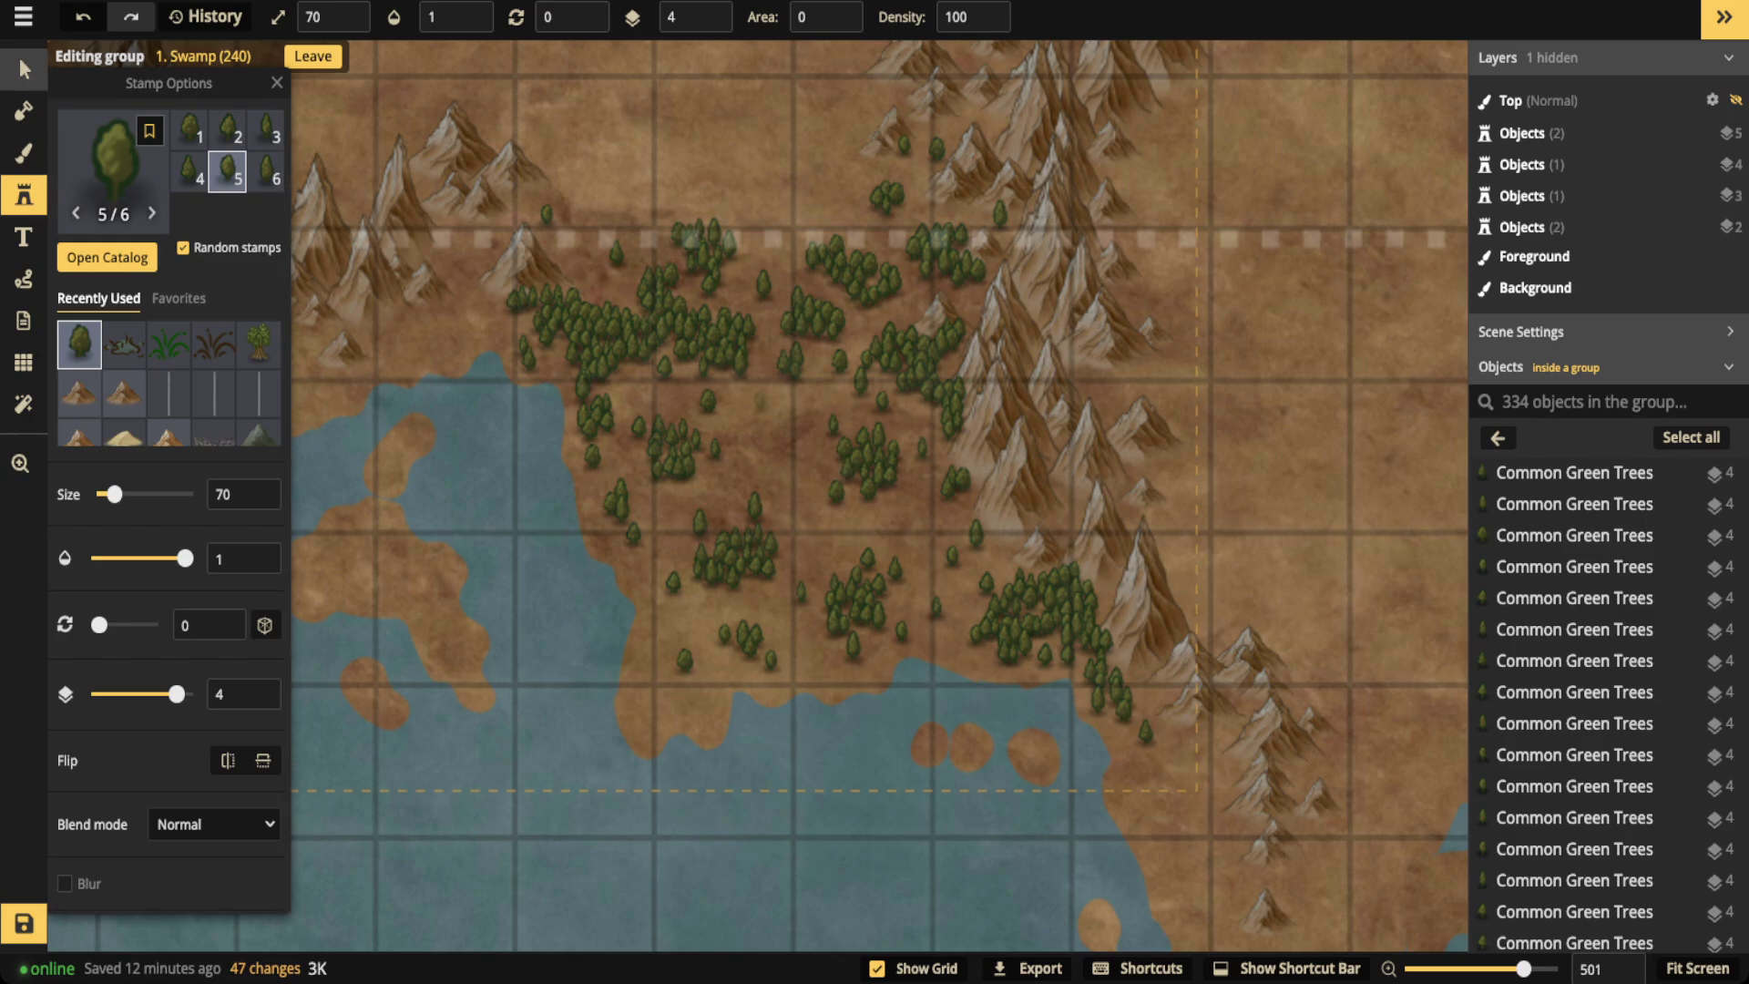
Re-enable the map's mask effects
{"action": "left_click", "coordinate": [23, 69]}
{"action": "left_click", "coordinate": [169, 632]}
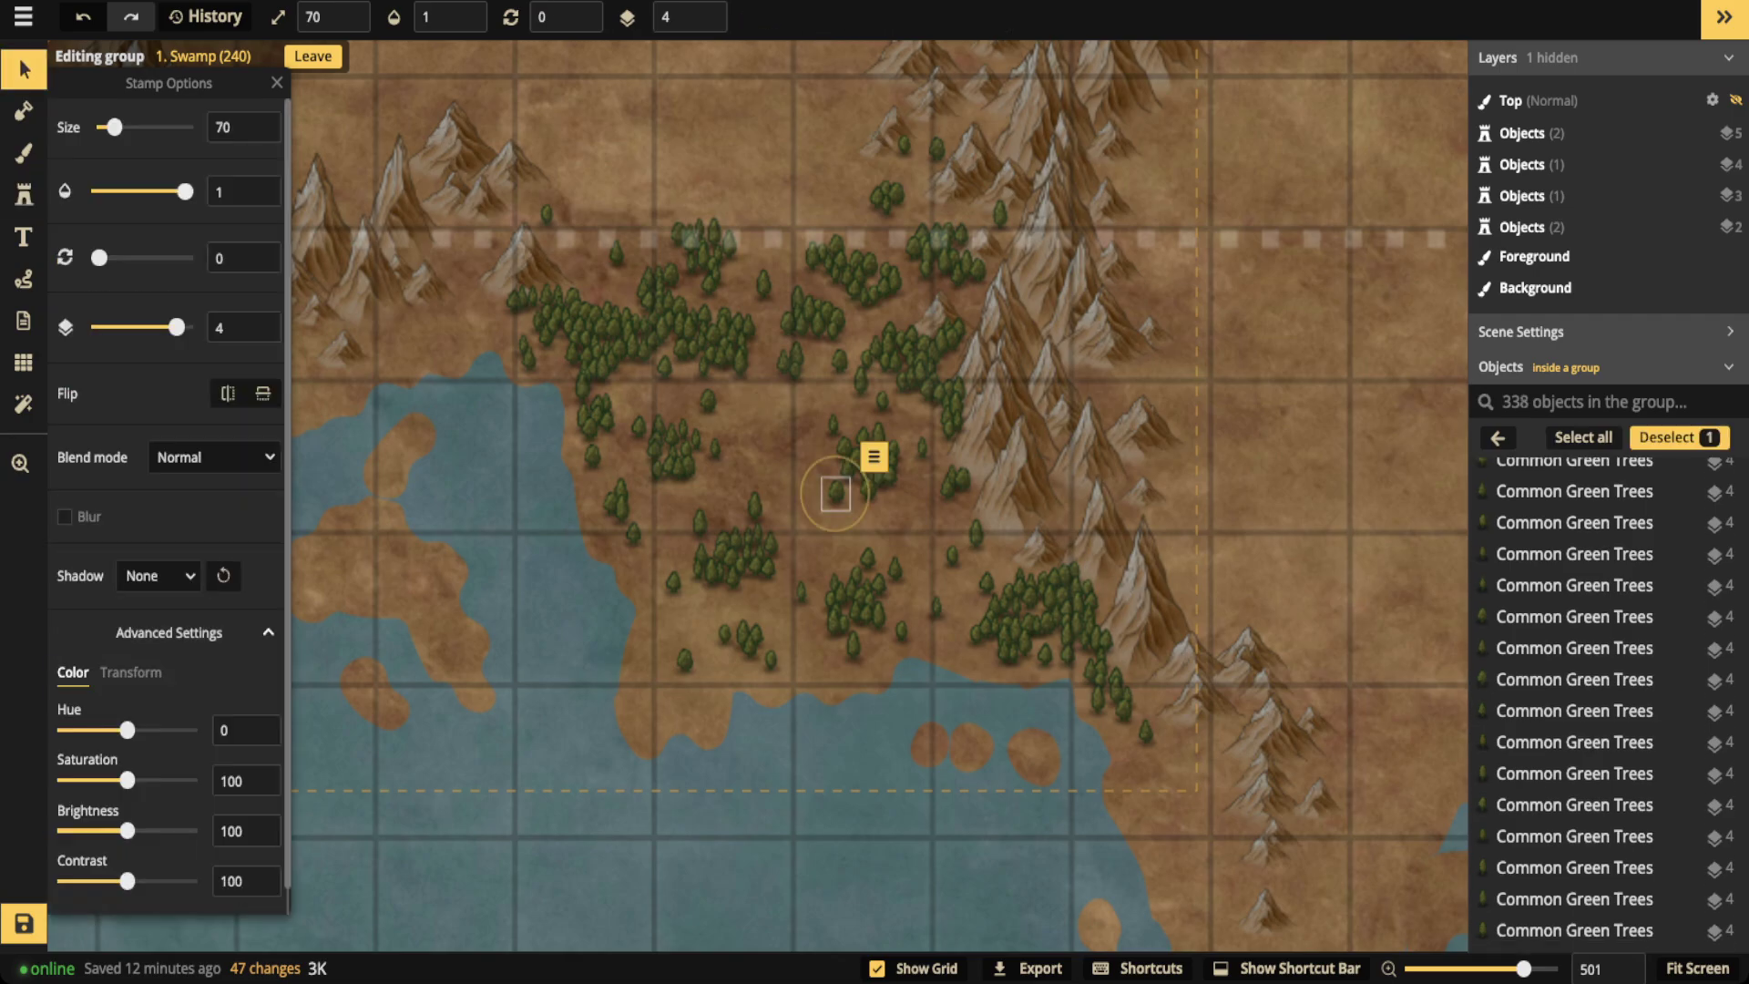
{"action": "left_click", "coordinate": [24, 110]}
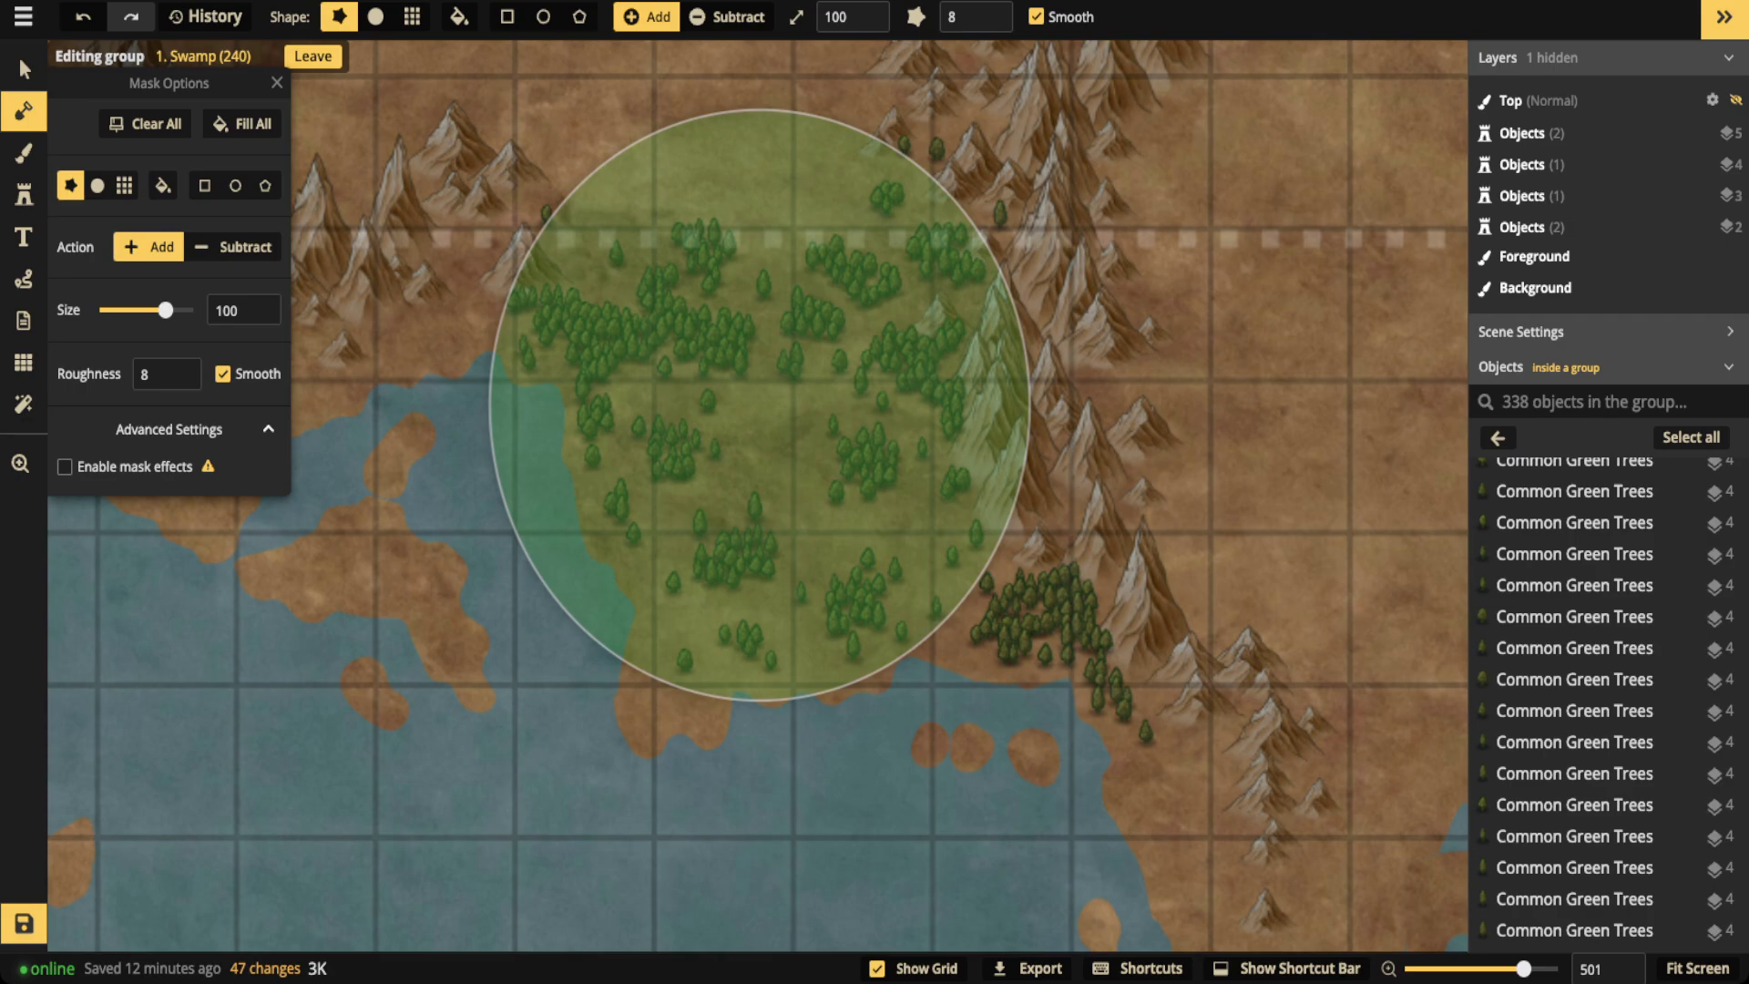
{"action": "left_click", "coordinate": [65, 466]}
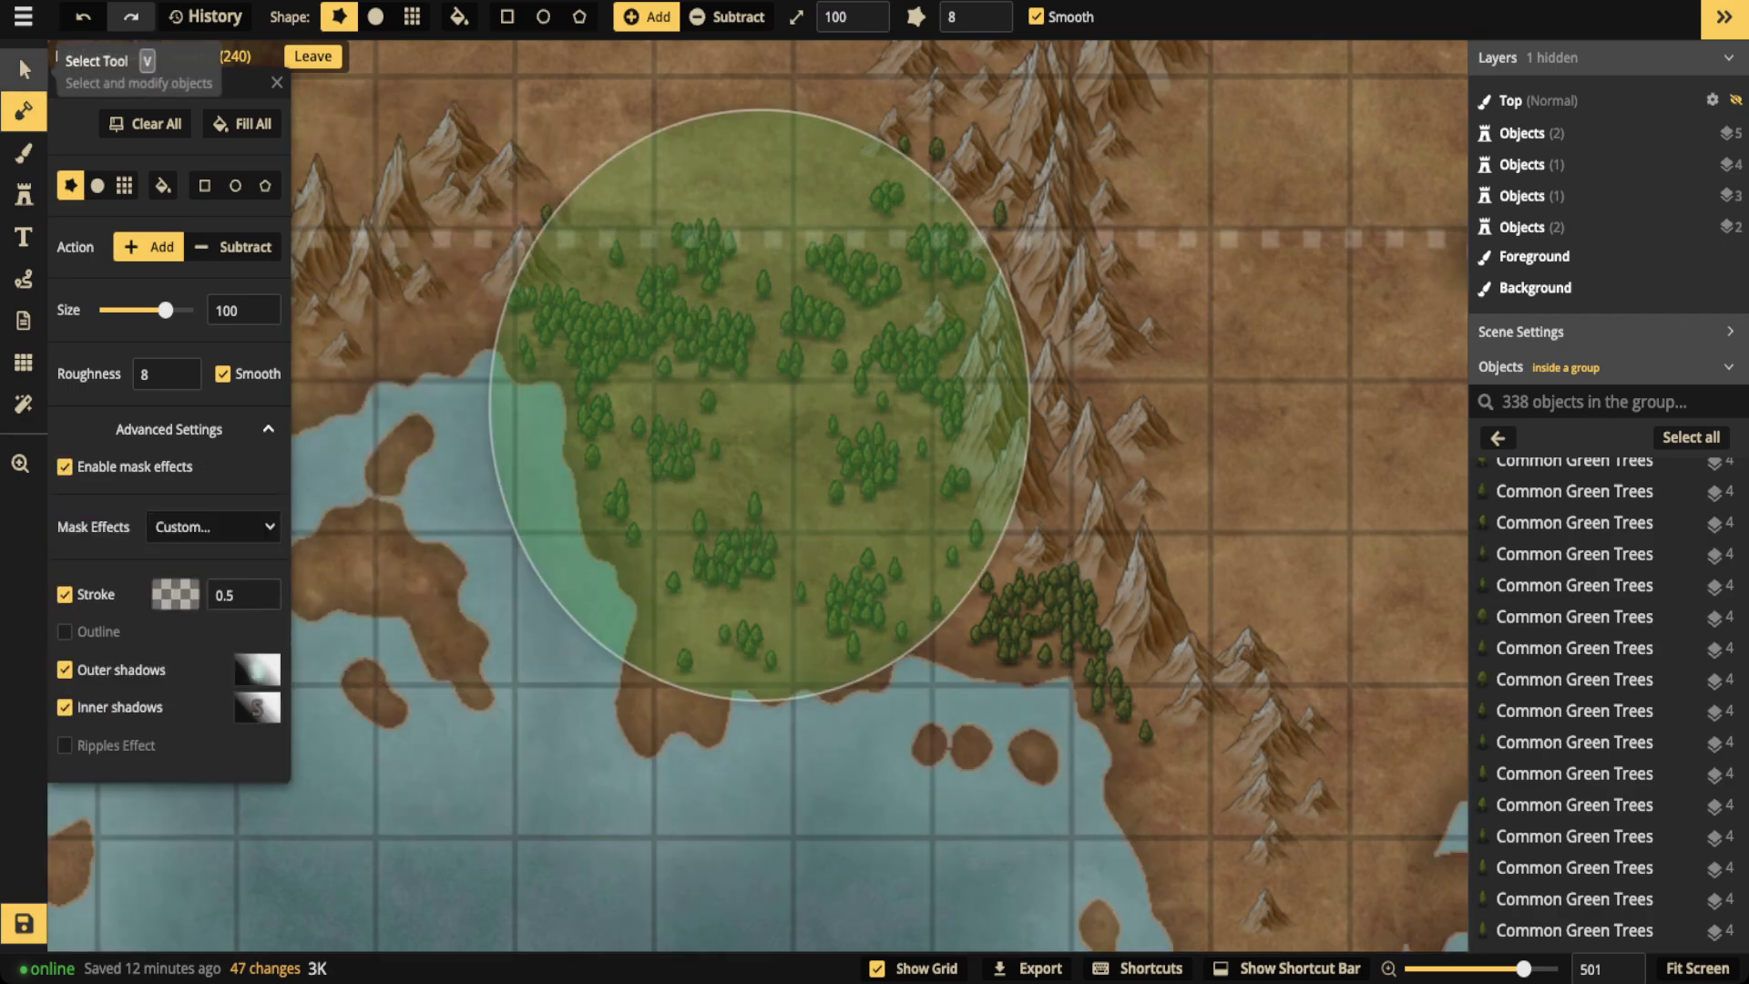
{"action": "left_click", "coordinate": [25, 69]}
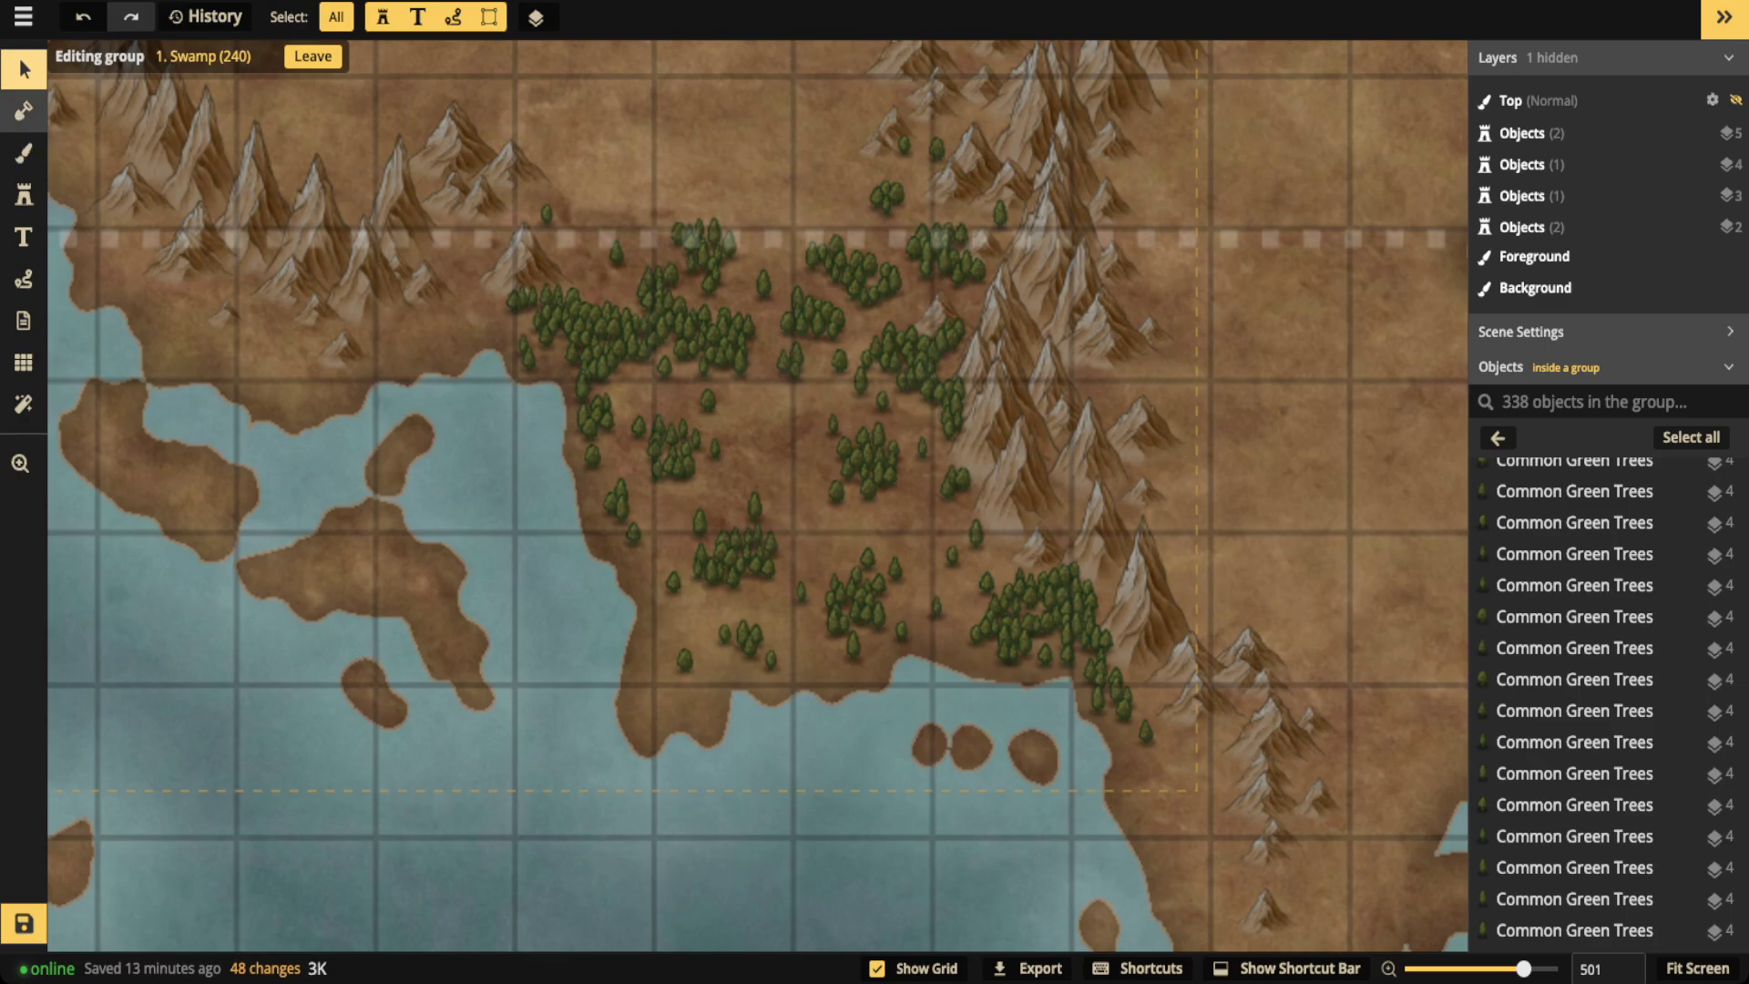
Set the mask brush to subtract with the rough shape, size 10, roughness 3 and smoothing off
{"action": "left_click", "coordinate": [24, 111]}
{"action": "left_click", "coordinate": [233, 247]}
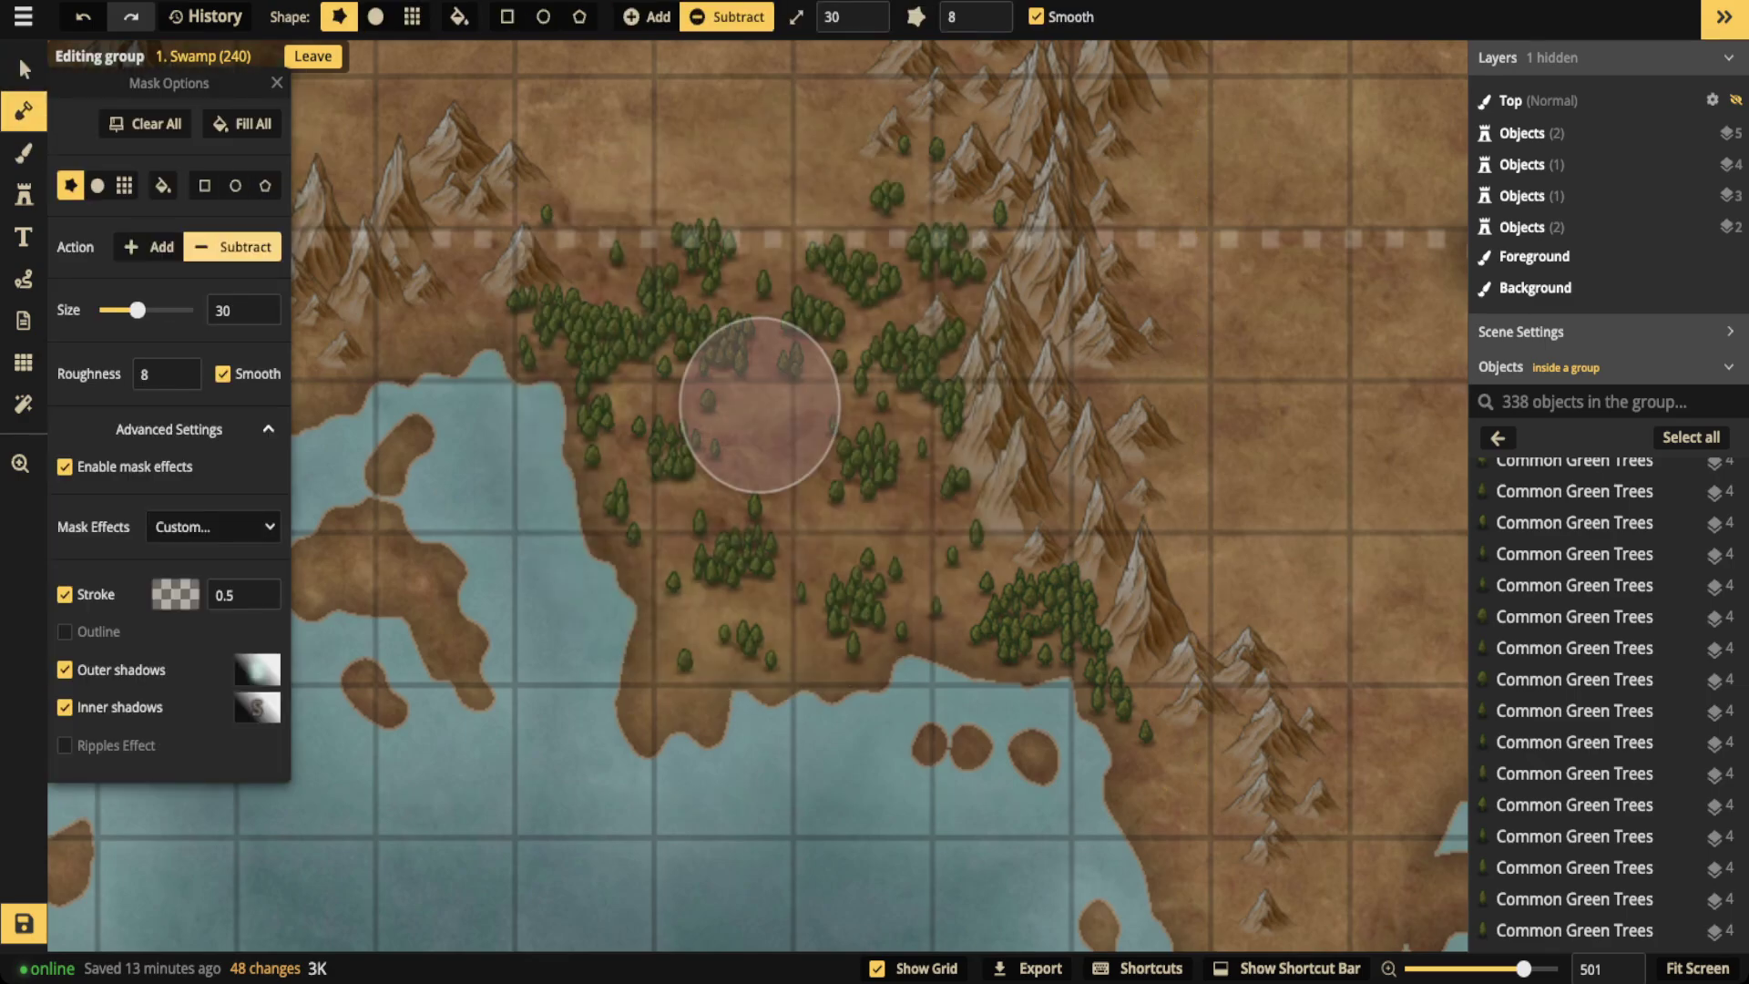
{"action": "left_click", "coordinate": [97, 186]}
{"action": "left_click_drag", "start_coordinate": [137, 310], "coordinate": [120, 310]}
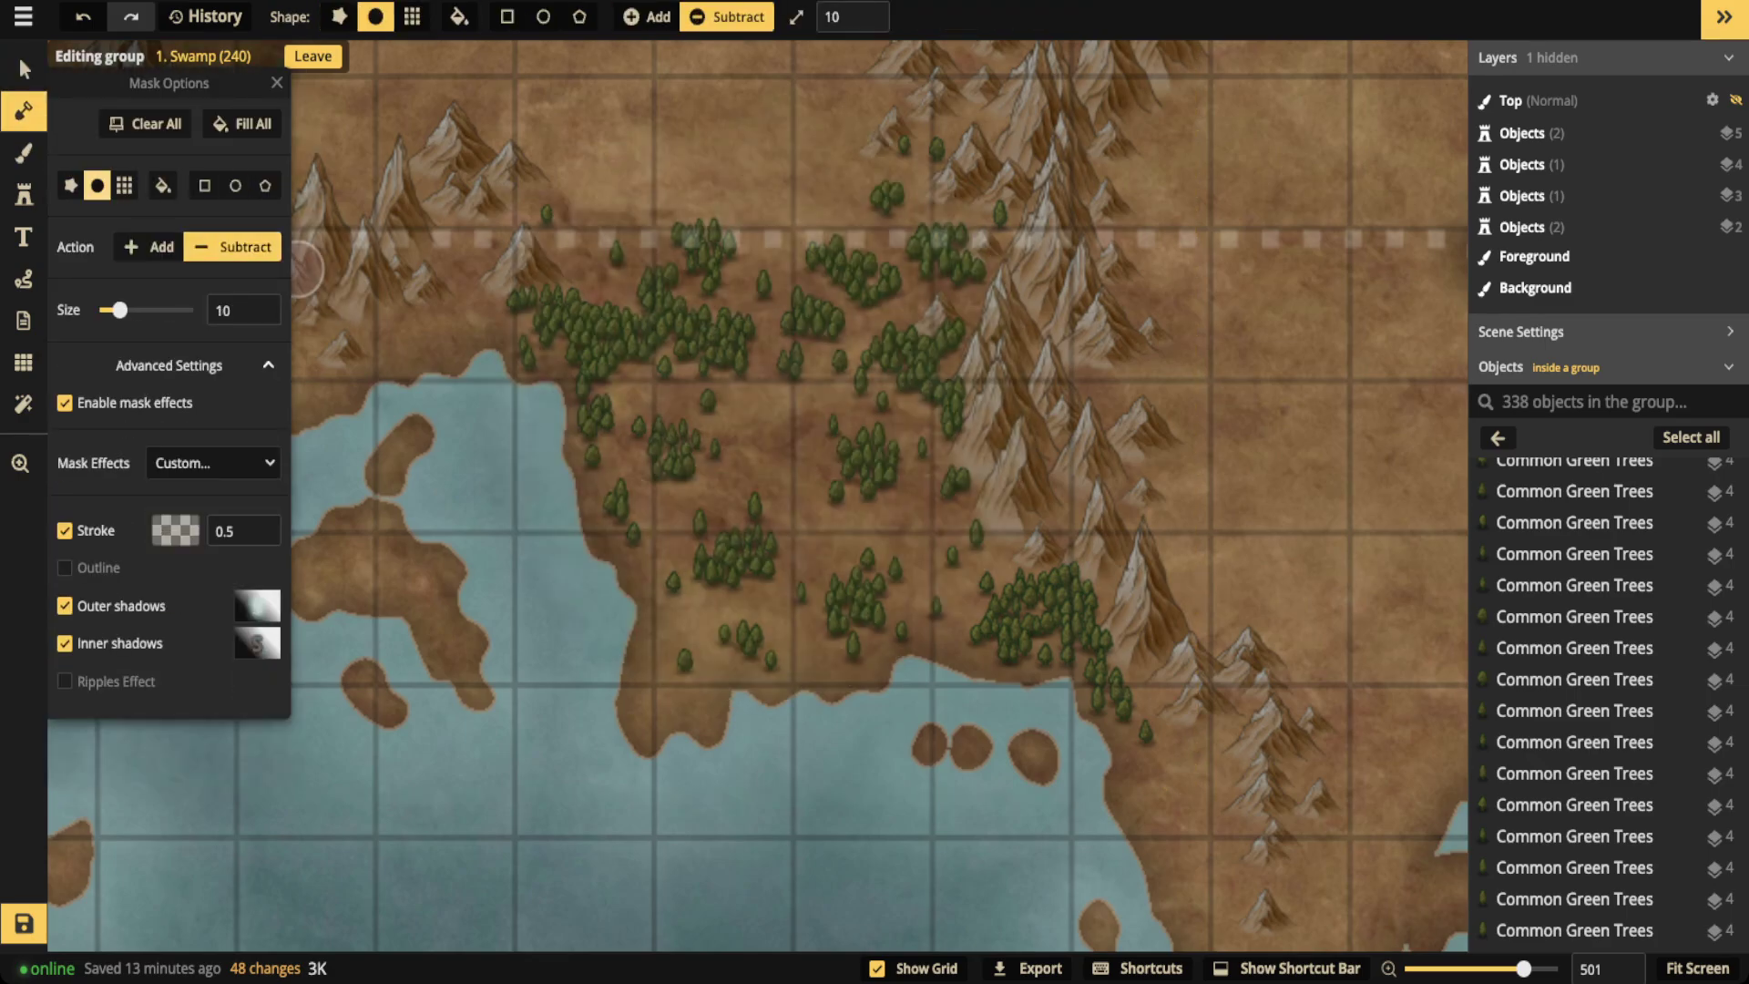
{"action": "left_click", "coordinate": [71, 186]}
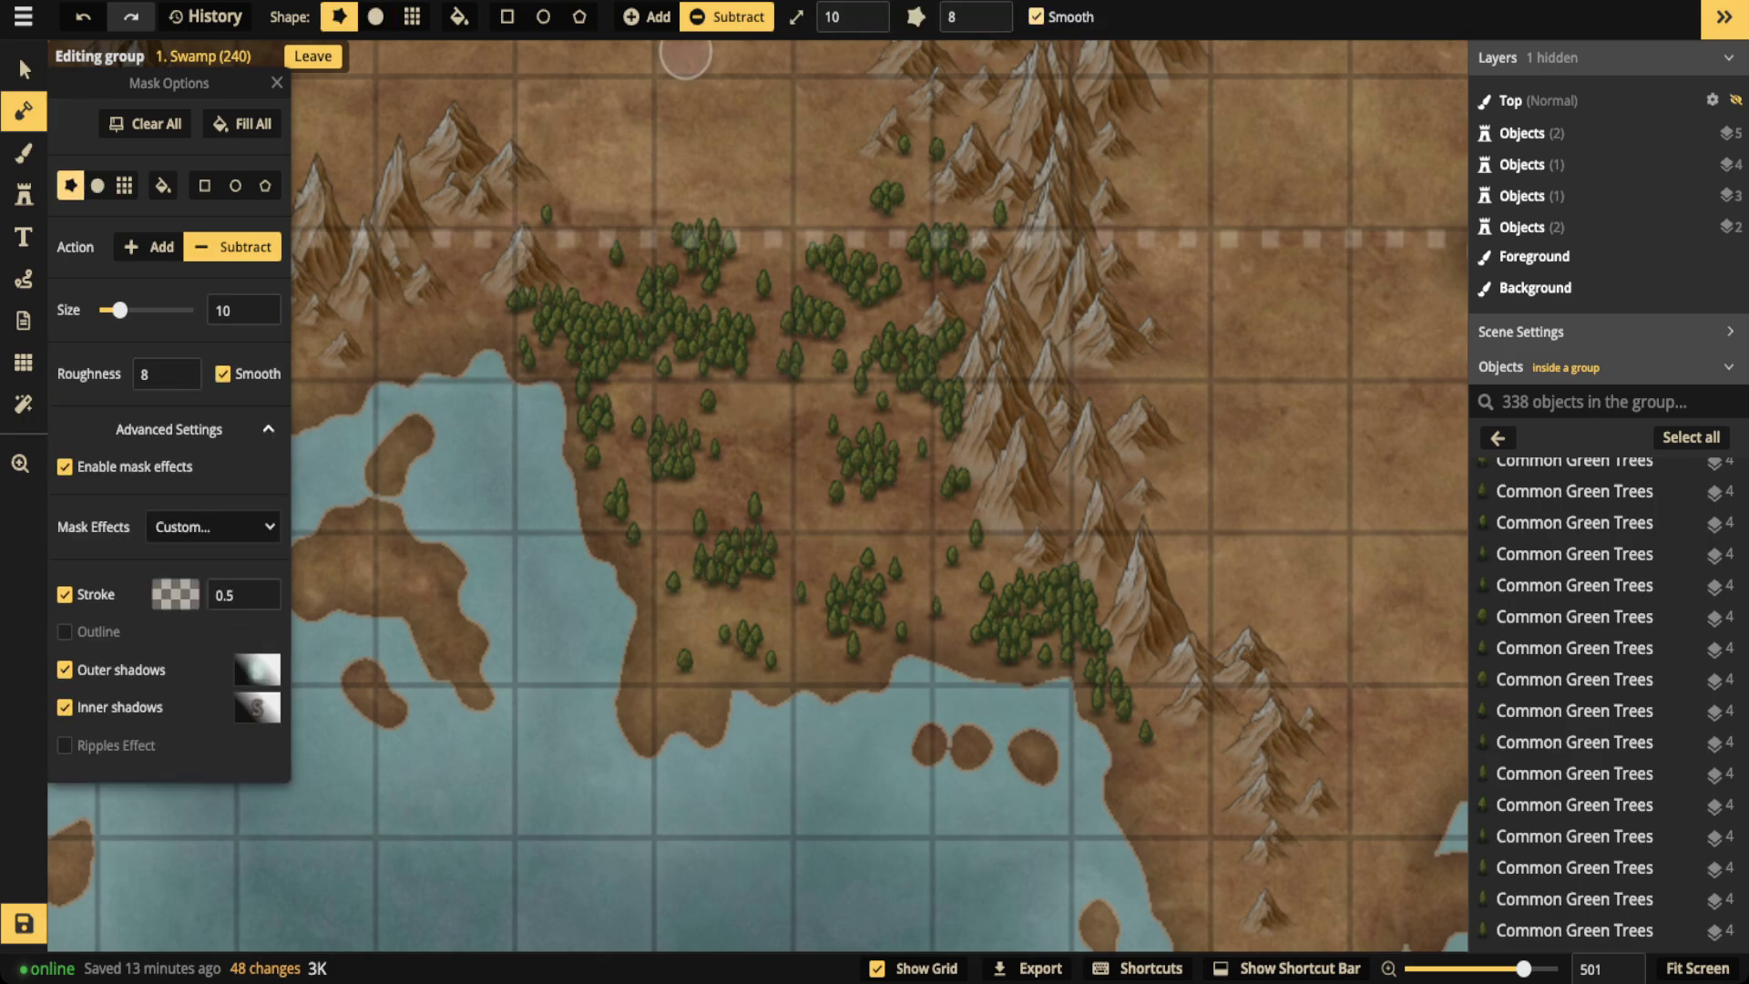
{"action": "left_click", "coordinate": [1037, 16]}
{"action": "left_click", "coordinate": [991, 26]}
{"action": "left_click", "coordinate": [991, 27]}
{"action": "left_click", "coordinate": [991, 26]}
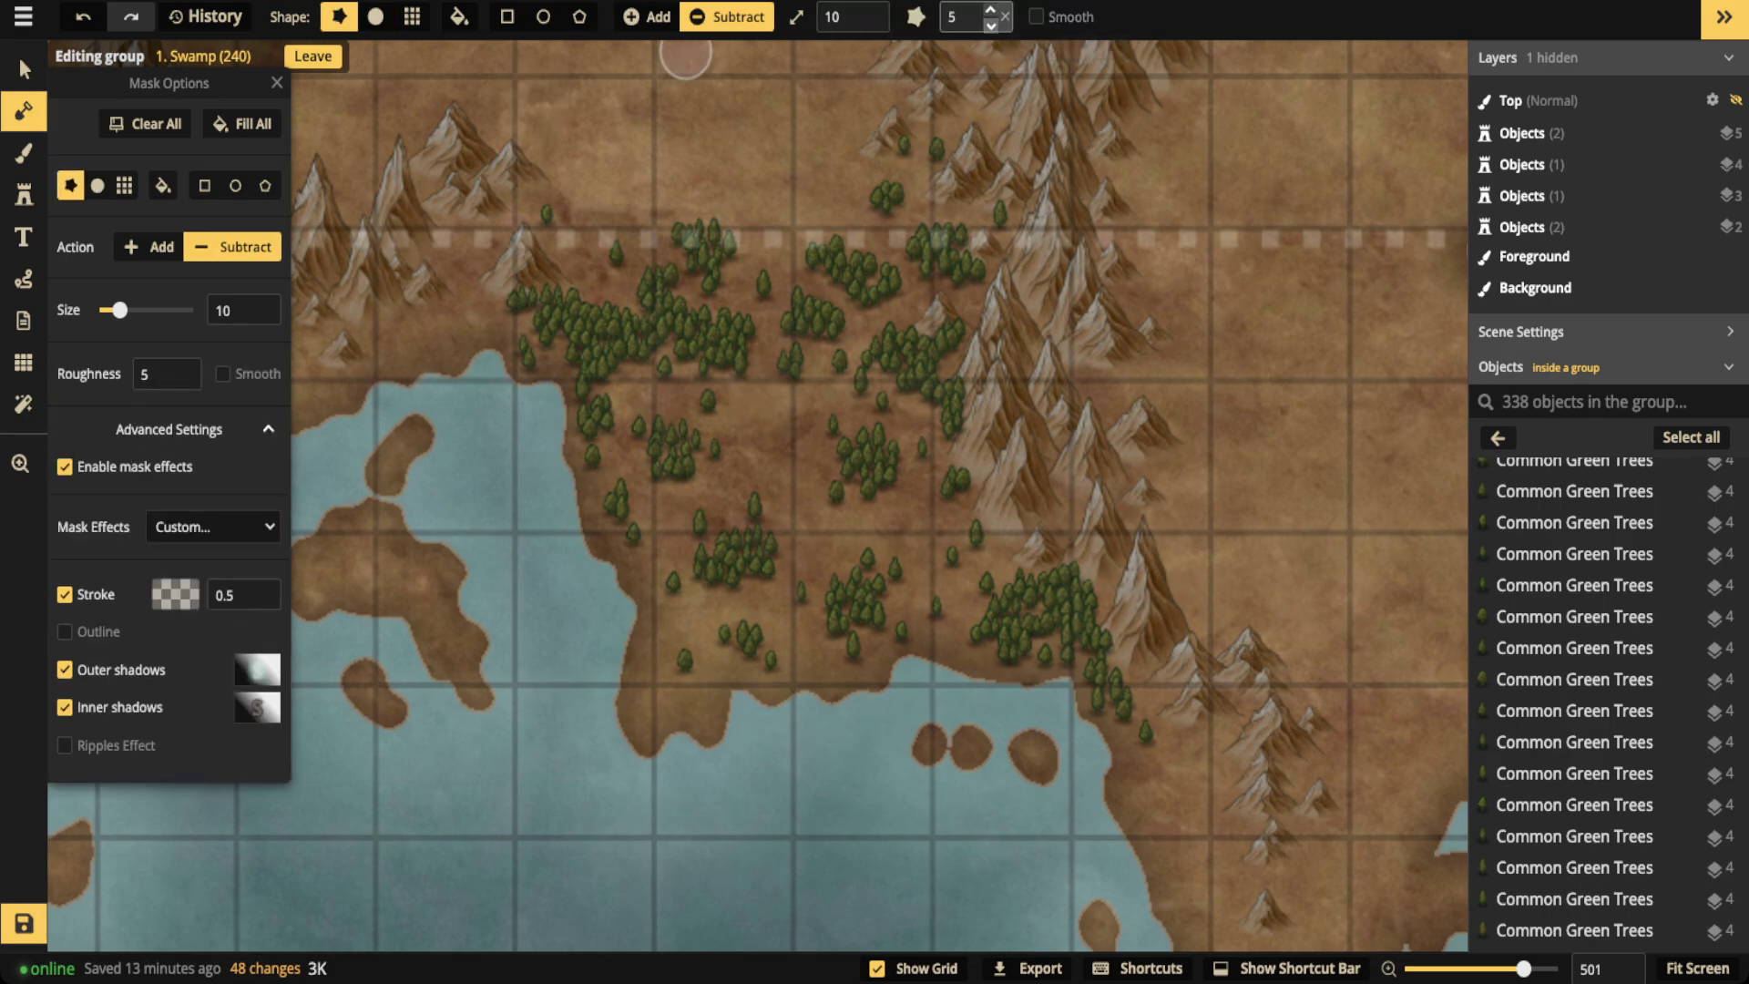
{"action": "left_click", "coordinate": [991, 26]}
{"action": "left_click", "coordinate": [991, 27]}
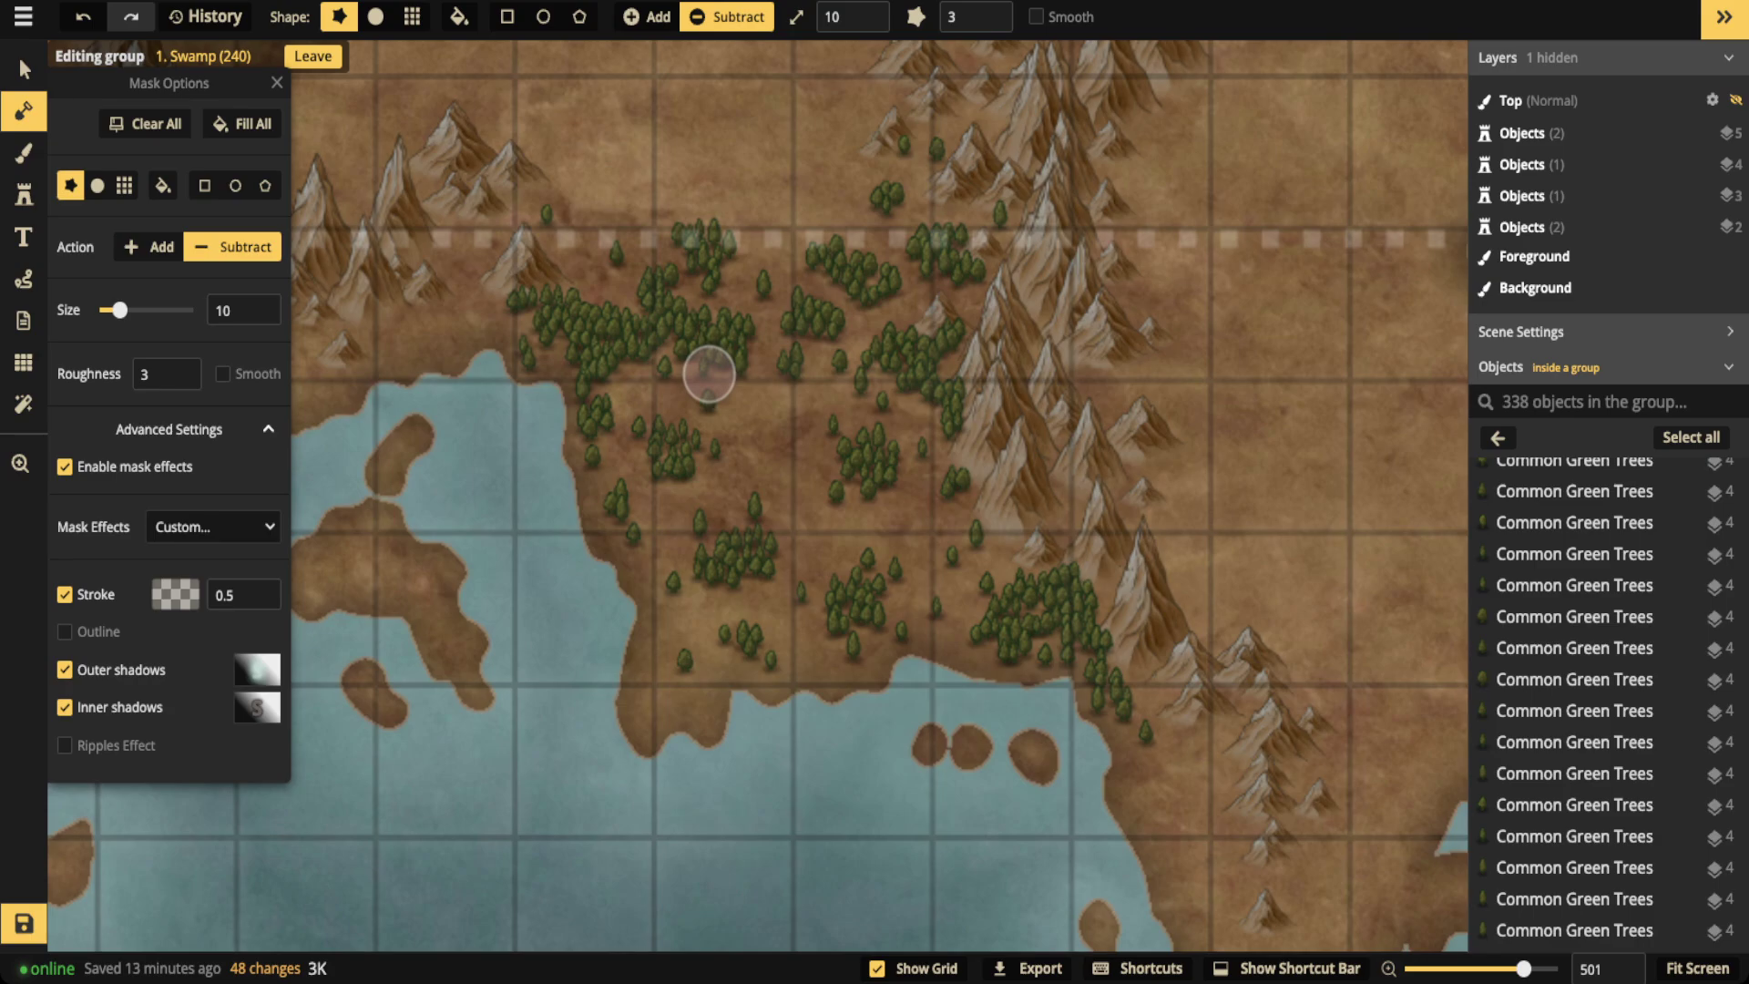
Reduce the mask brush to size 1 and carve a small irregular lake among the trees in the middle of the swamp
{"action": "scroll", "coordinate": [799, 191], "scroll_direction": "down", "scroll_amount": 9}
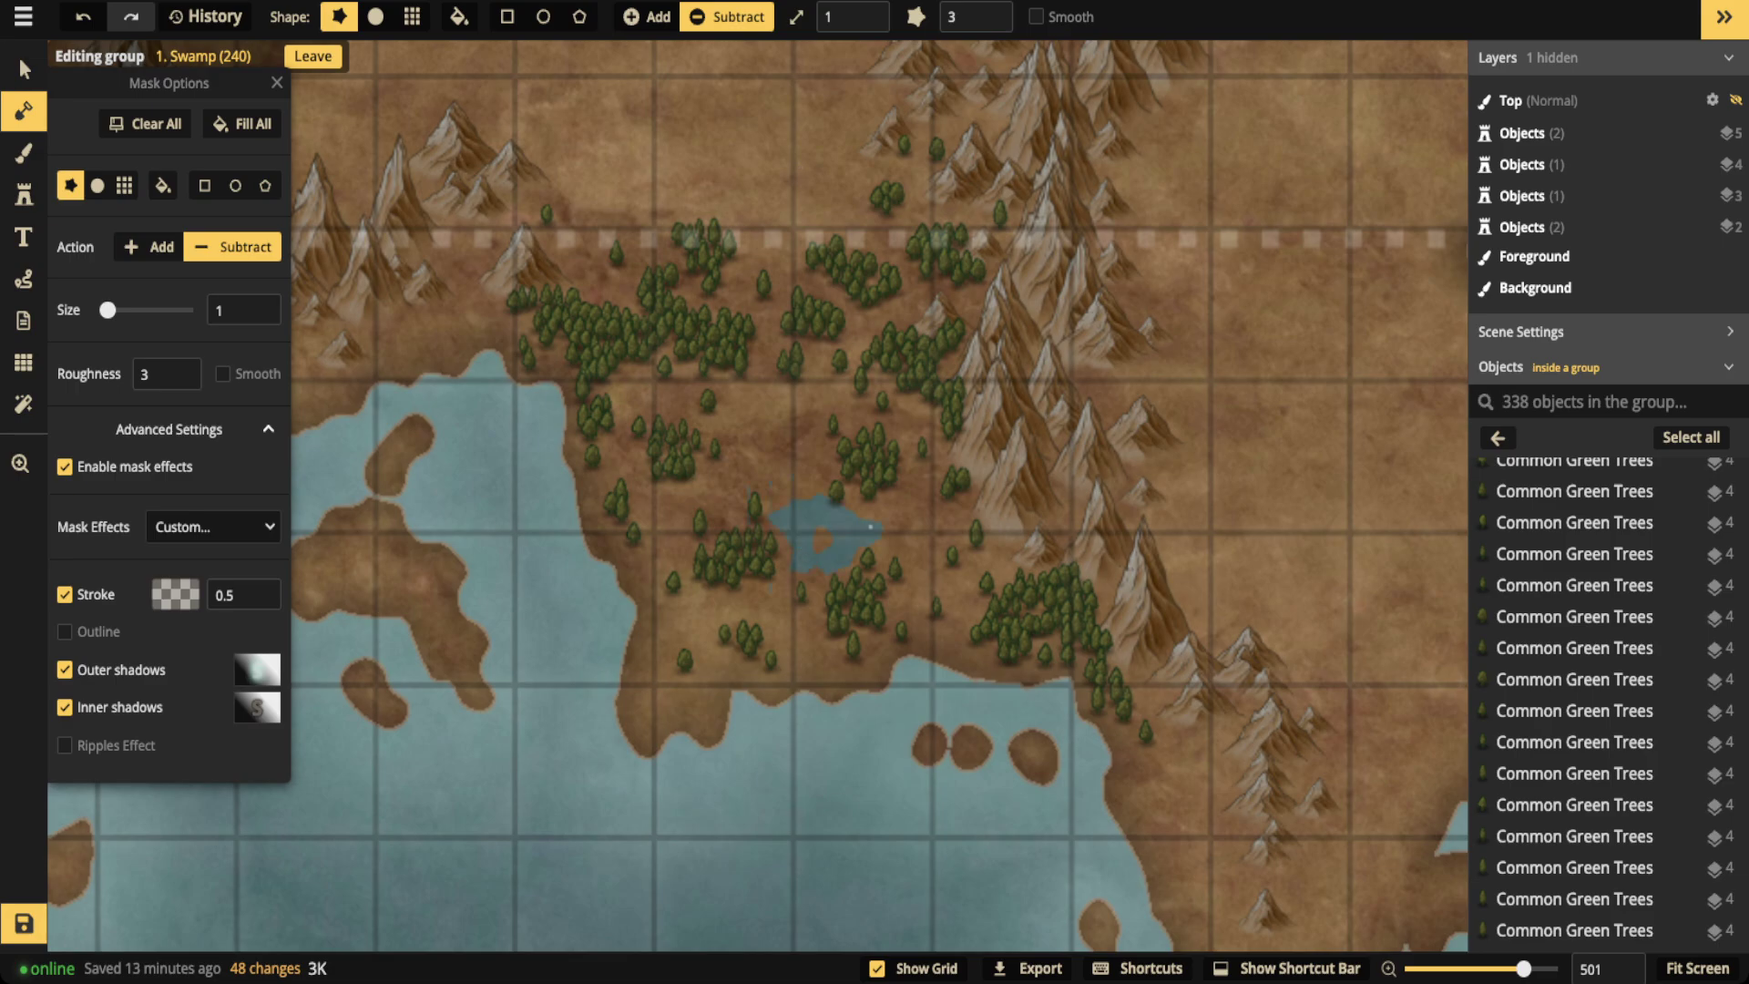
{"action": "left_click", "coordinate": [815, 498]}
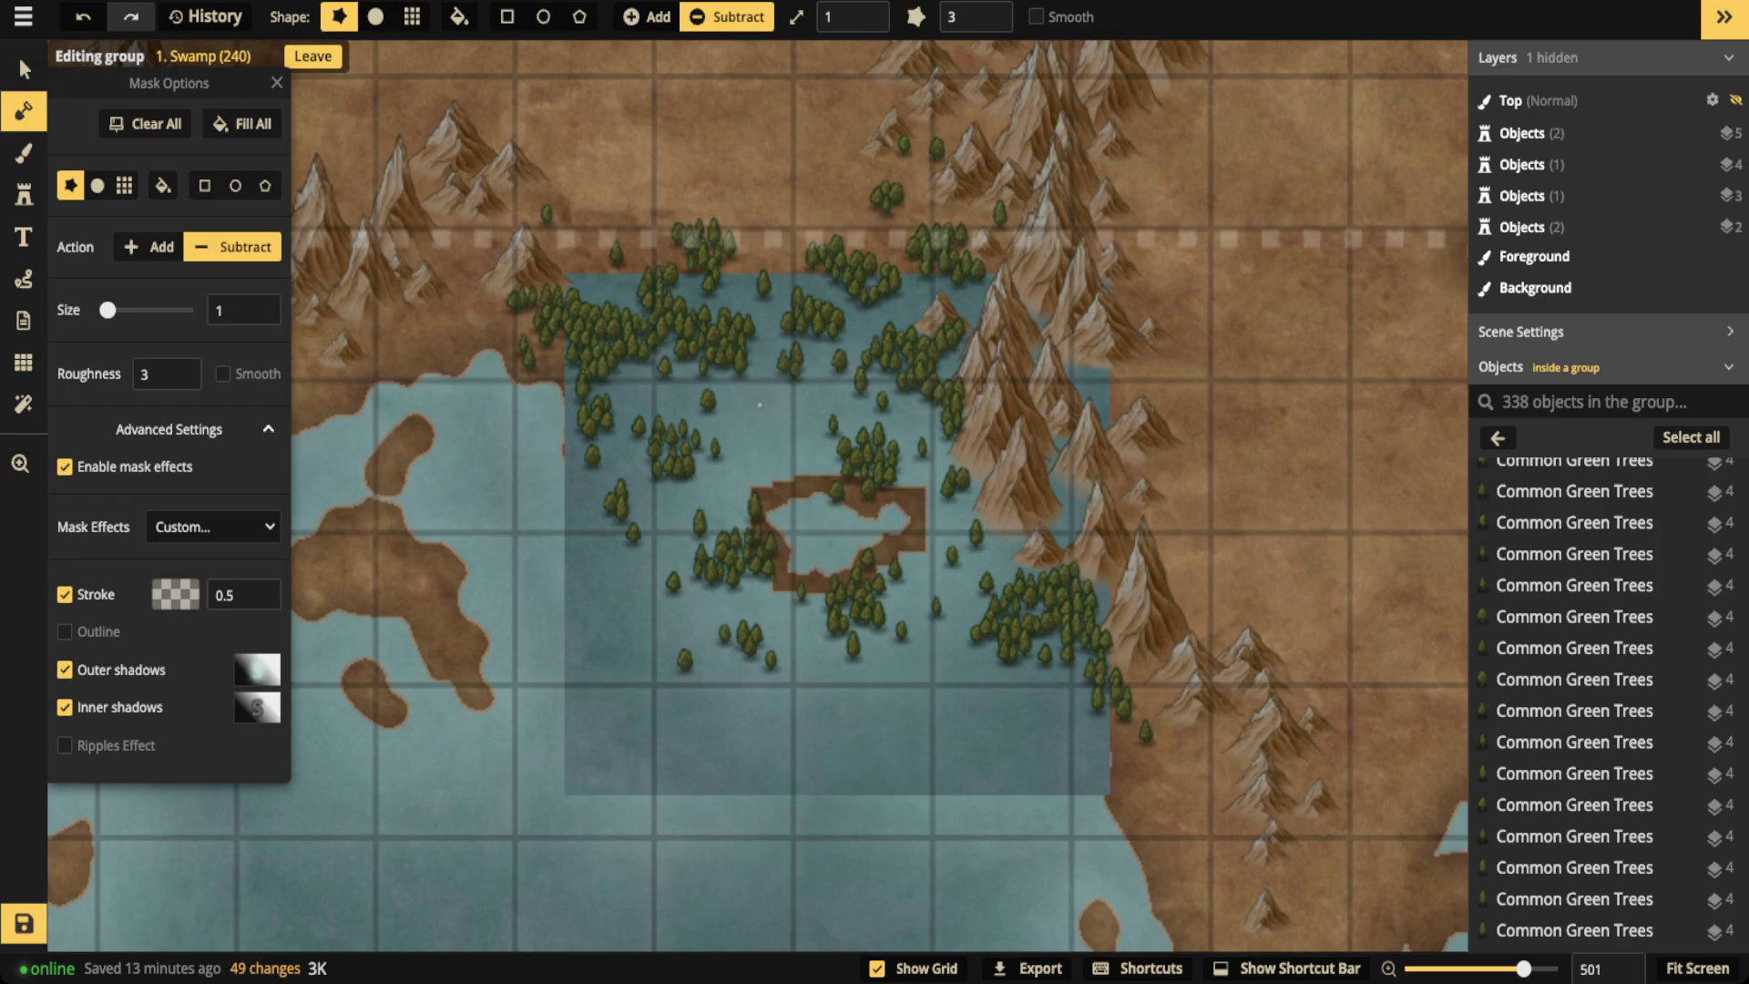
{"action": "left_click", "coordinate": [19, 58]}
{"action": "scroll", "coordinate": [758, 496], "scroll_direction": "down", "scroll_amount": 2}
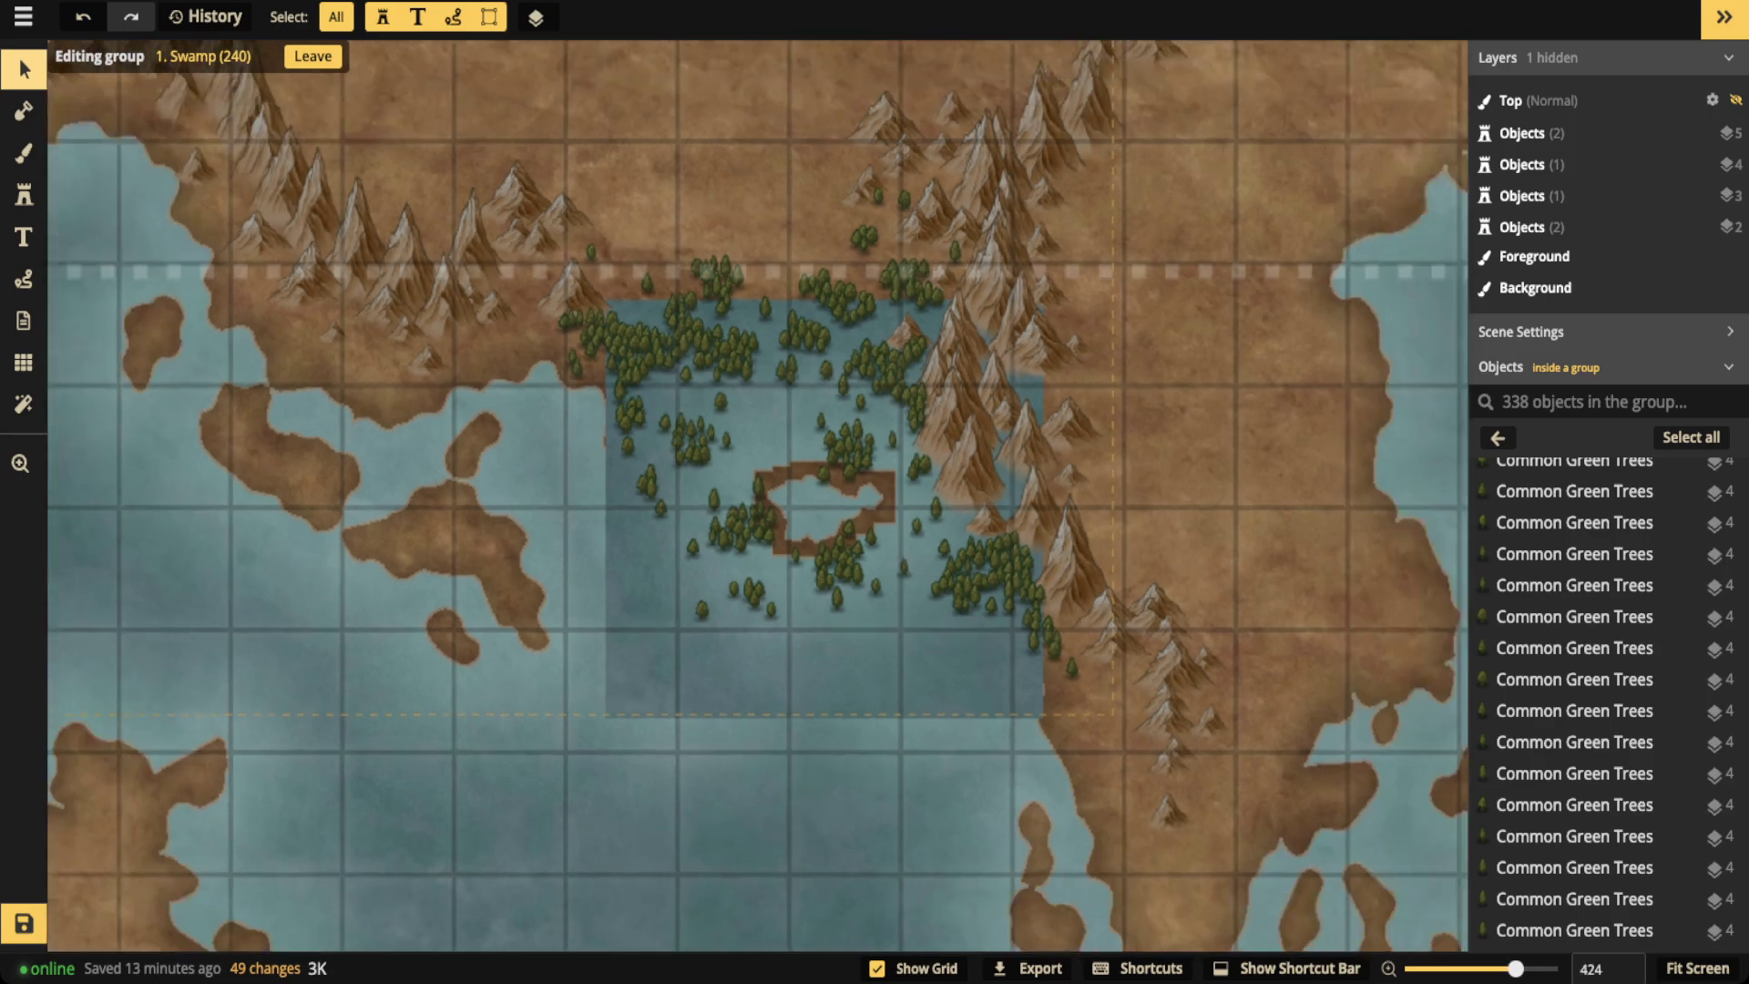
{"action": "scroll", "coordinate": [774, 455], "scroll_direction": "down", "scroll_amount": 2}
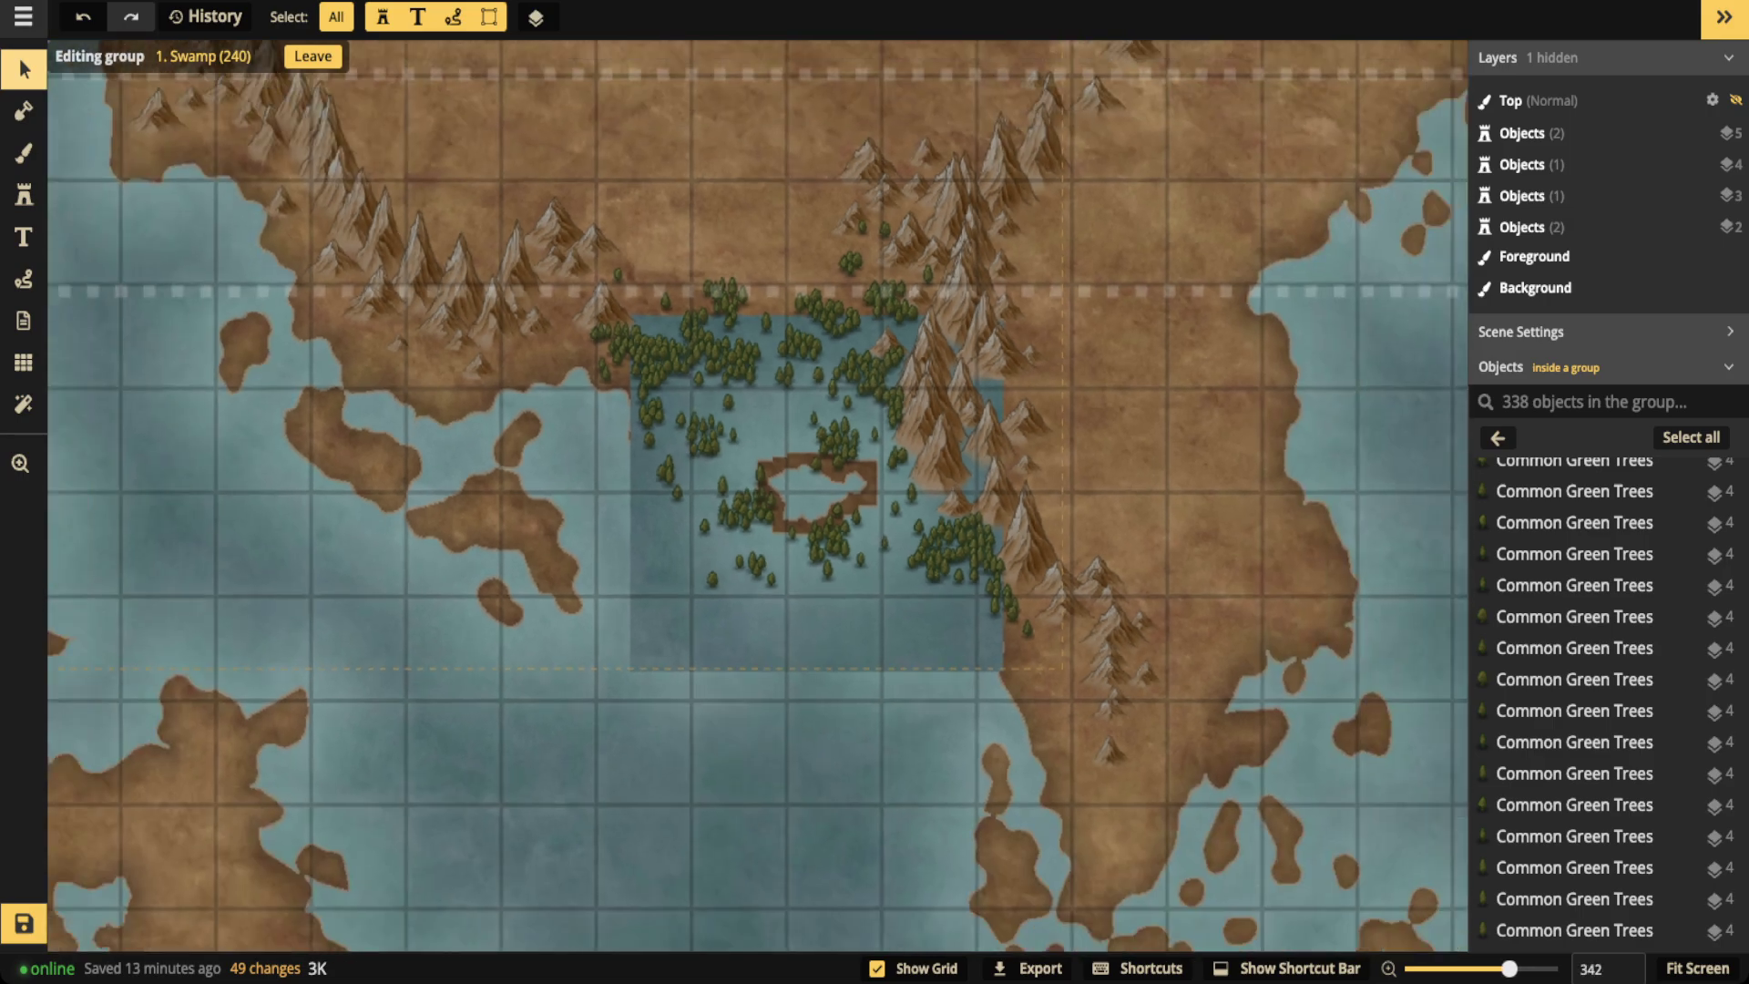
Run the map recovery to restore the missing textures and accept the finished result
{"action": "left_click", "coordinate": [23, 17]}
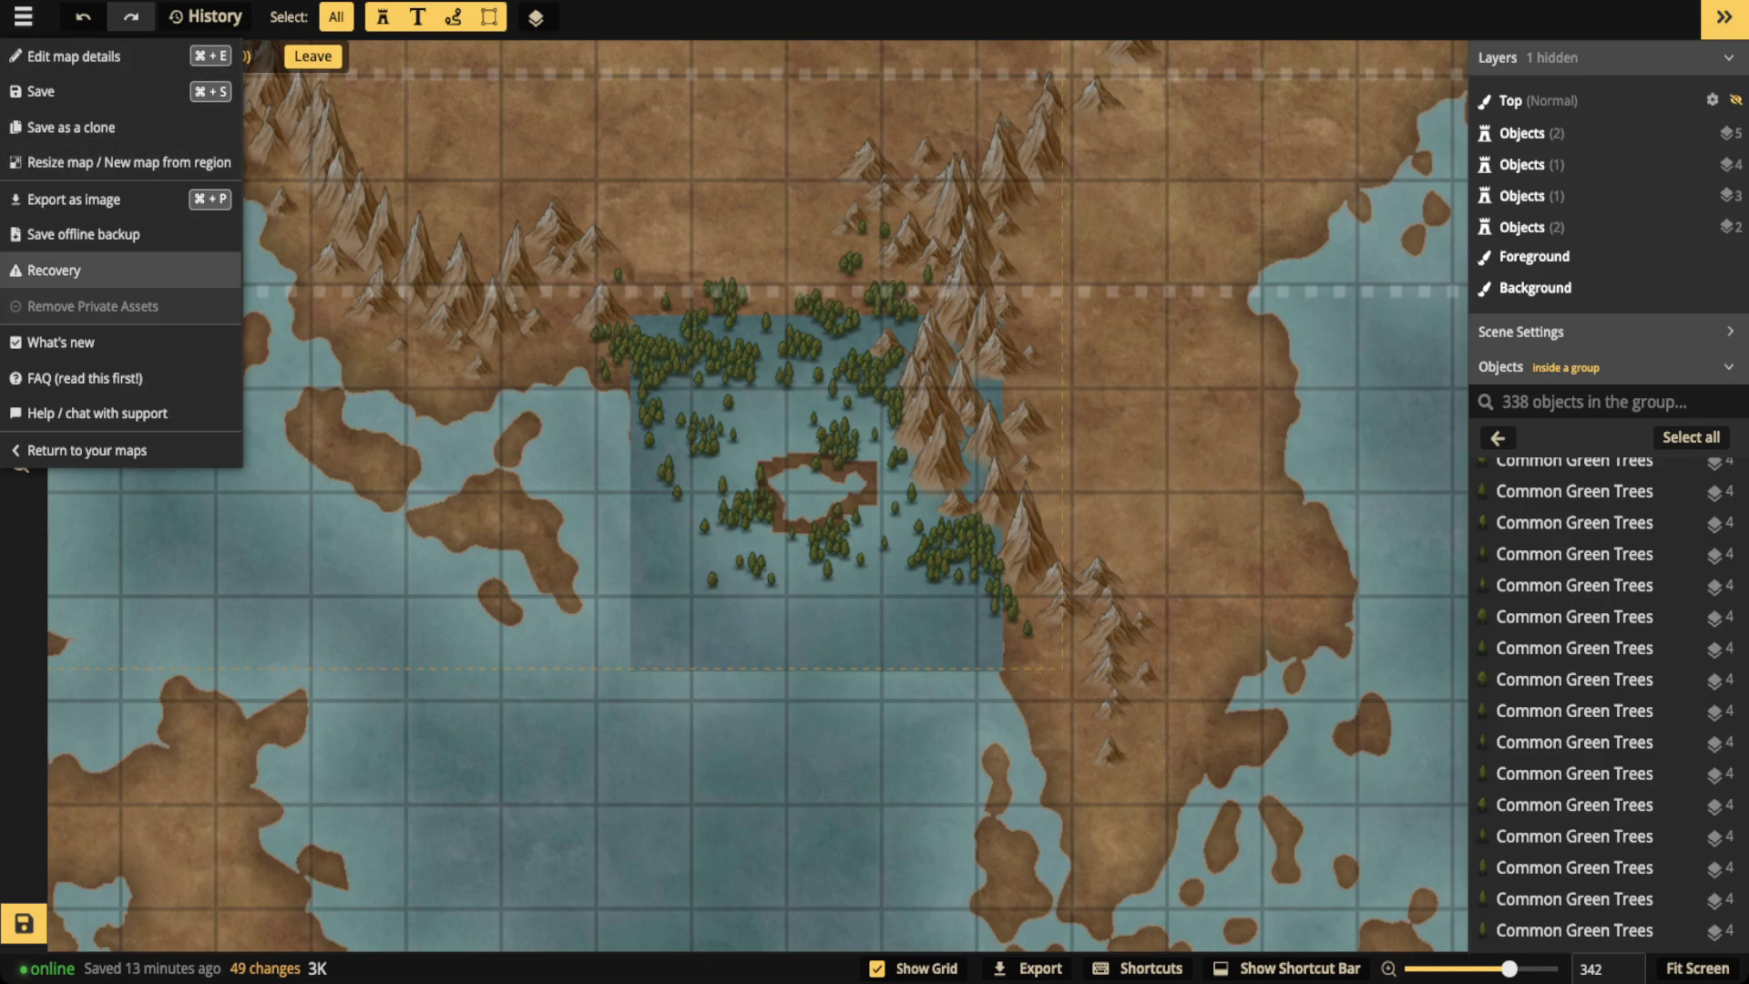
{"action": "left_click", "coordinate": [55, 270]}
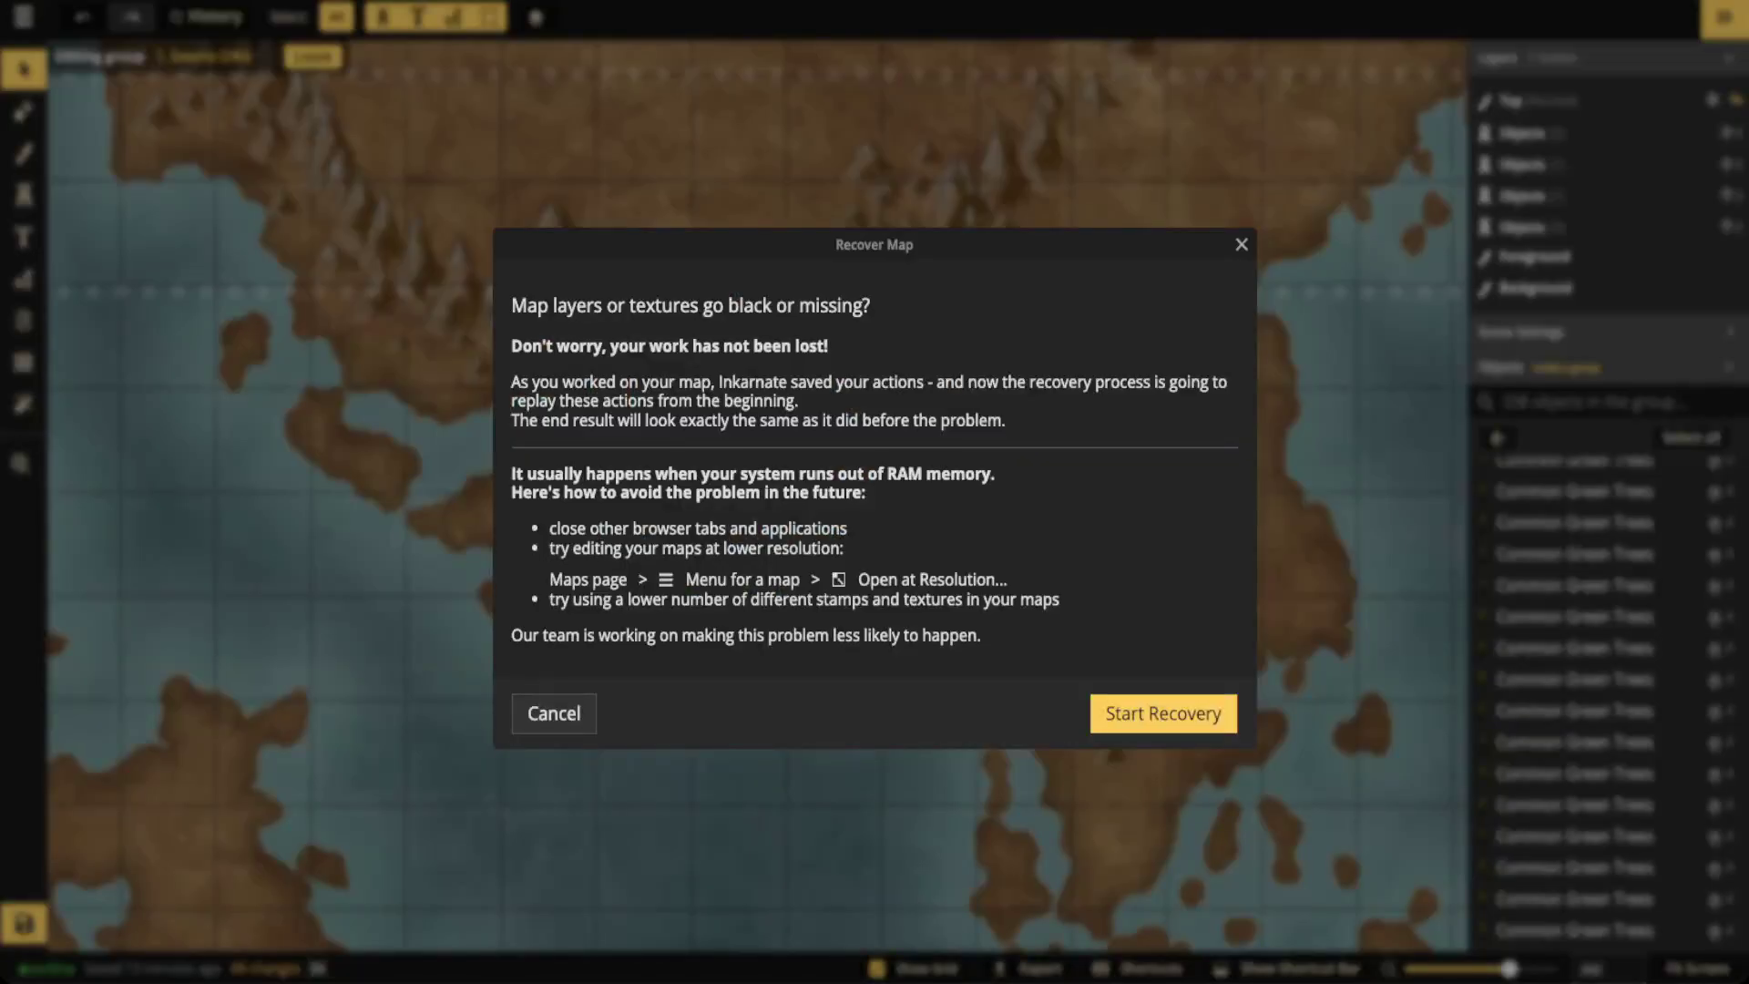
{"action": "left_click", "coordinate": [1162, 713]}
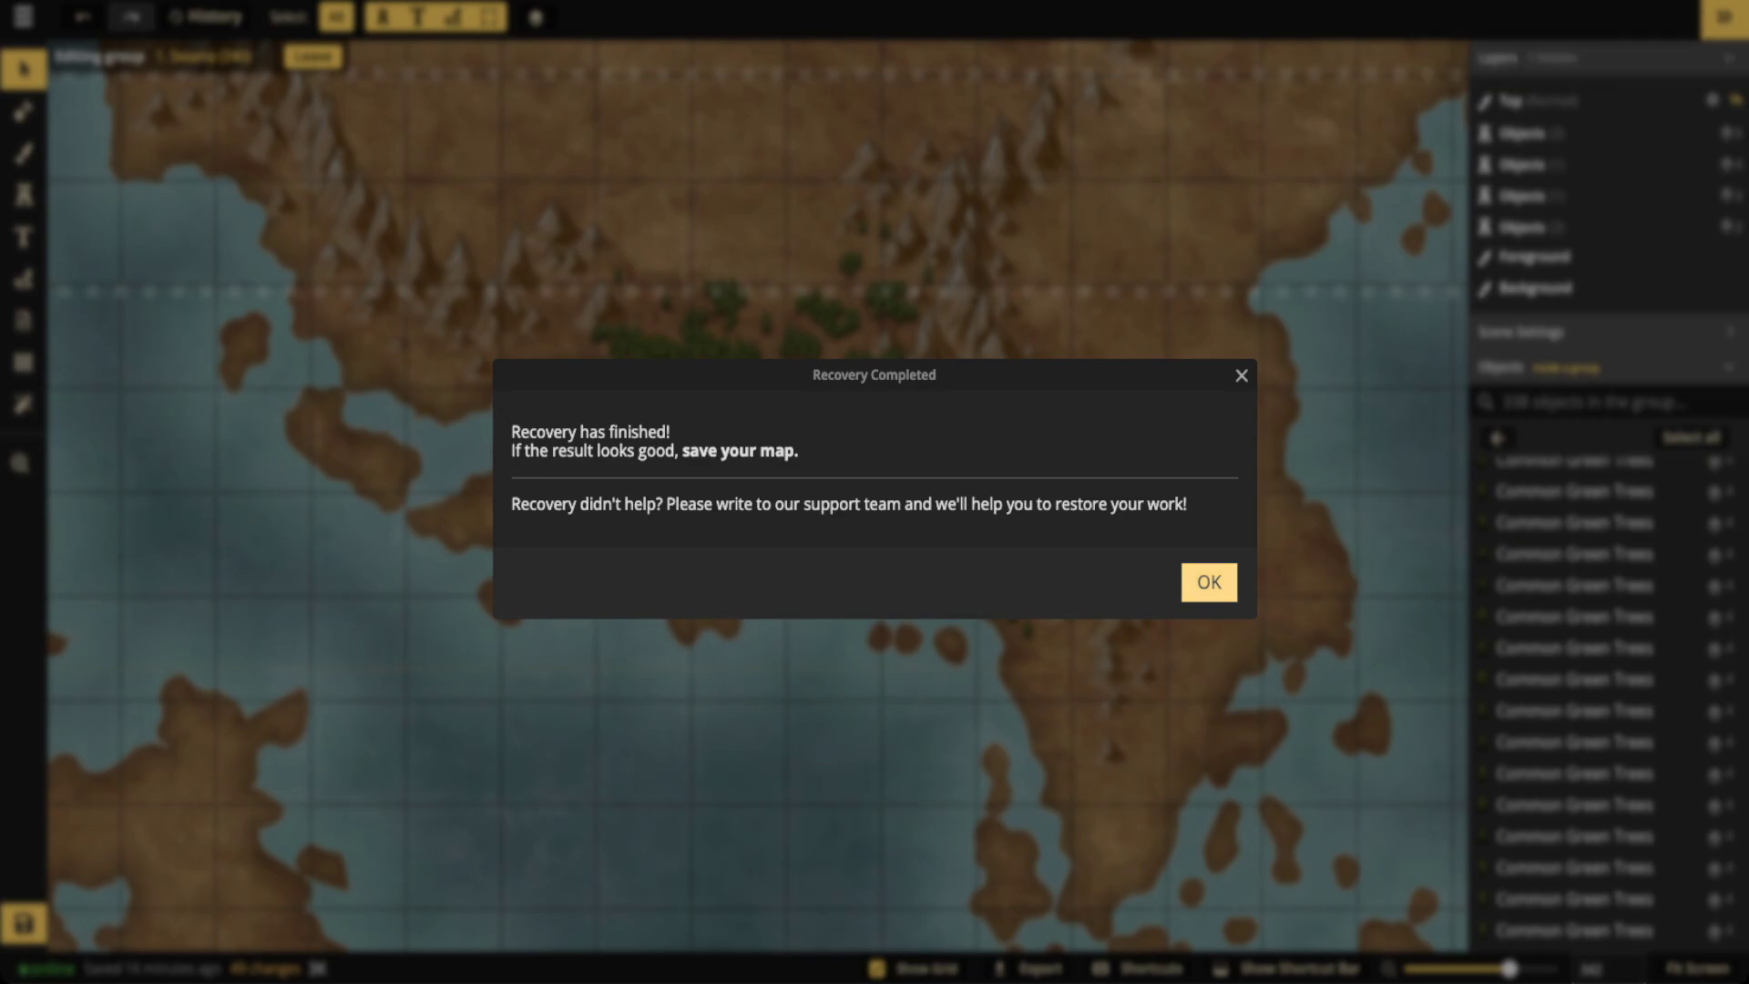
{"action": "left_click", "coordinate": [1208, 582]}
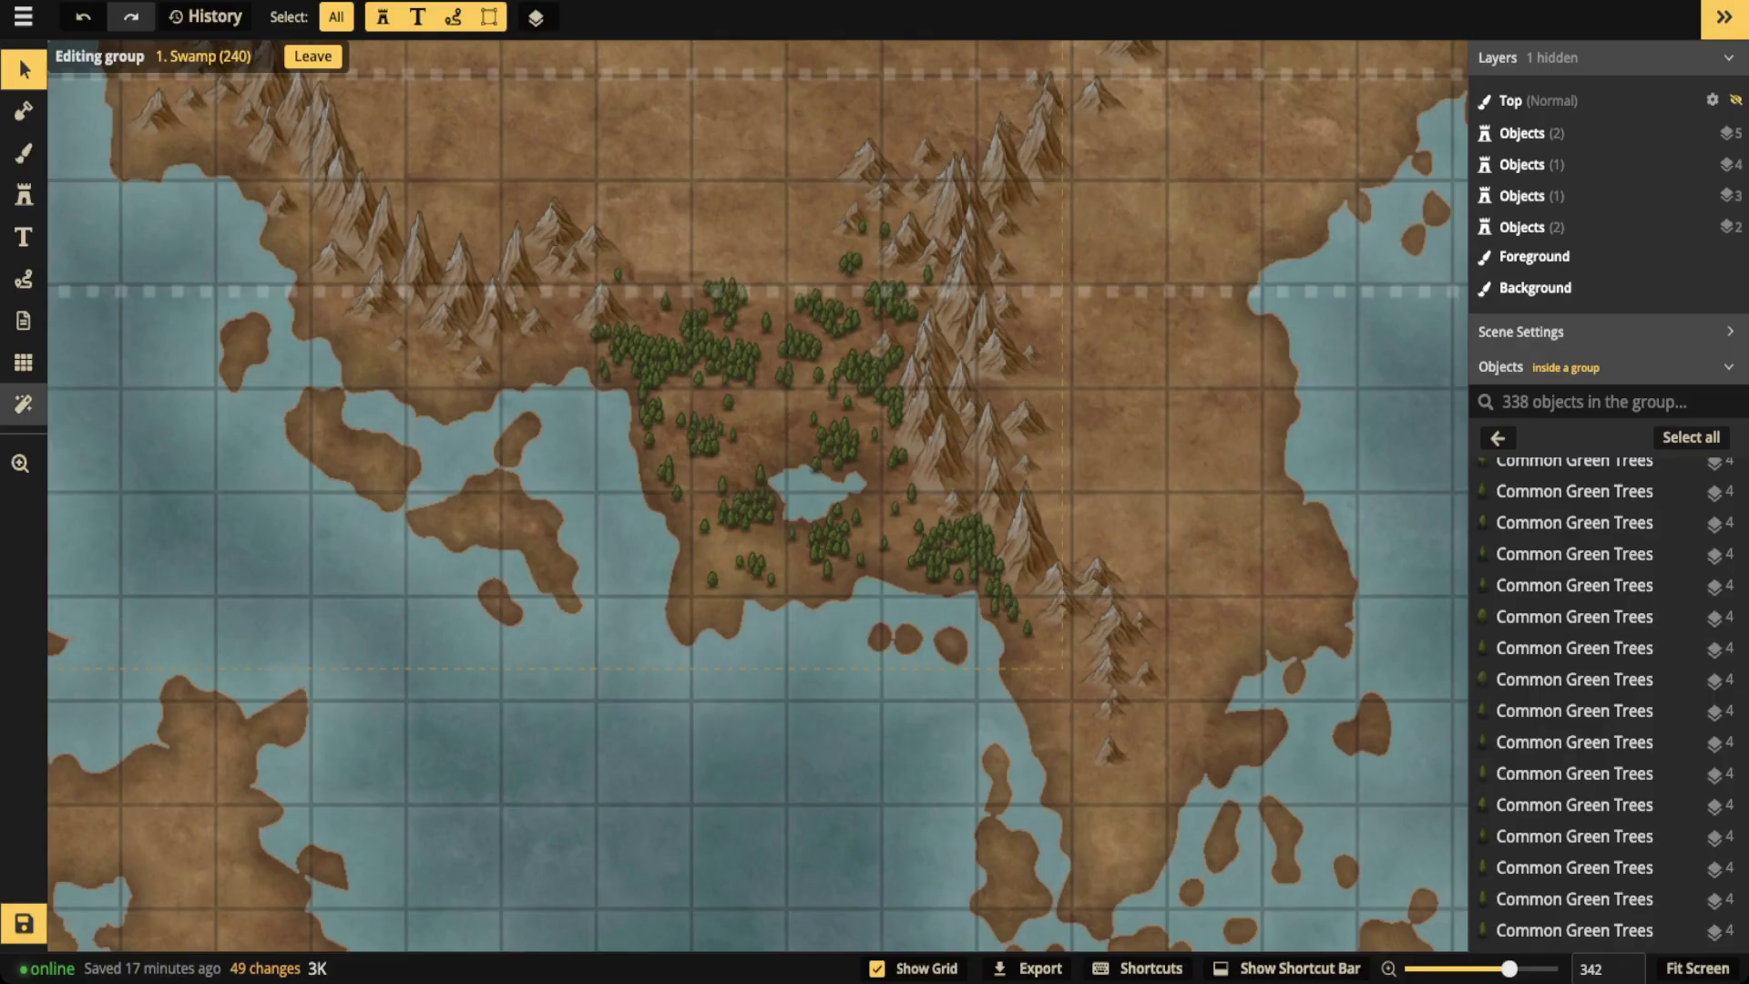
Disable the map's mask effects
{"action": "left_click", "coordinate": [23, 111]}
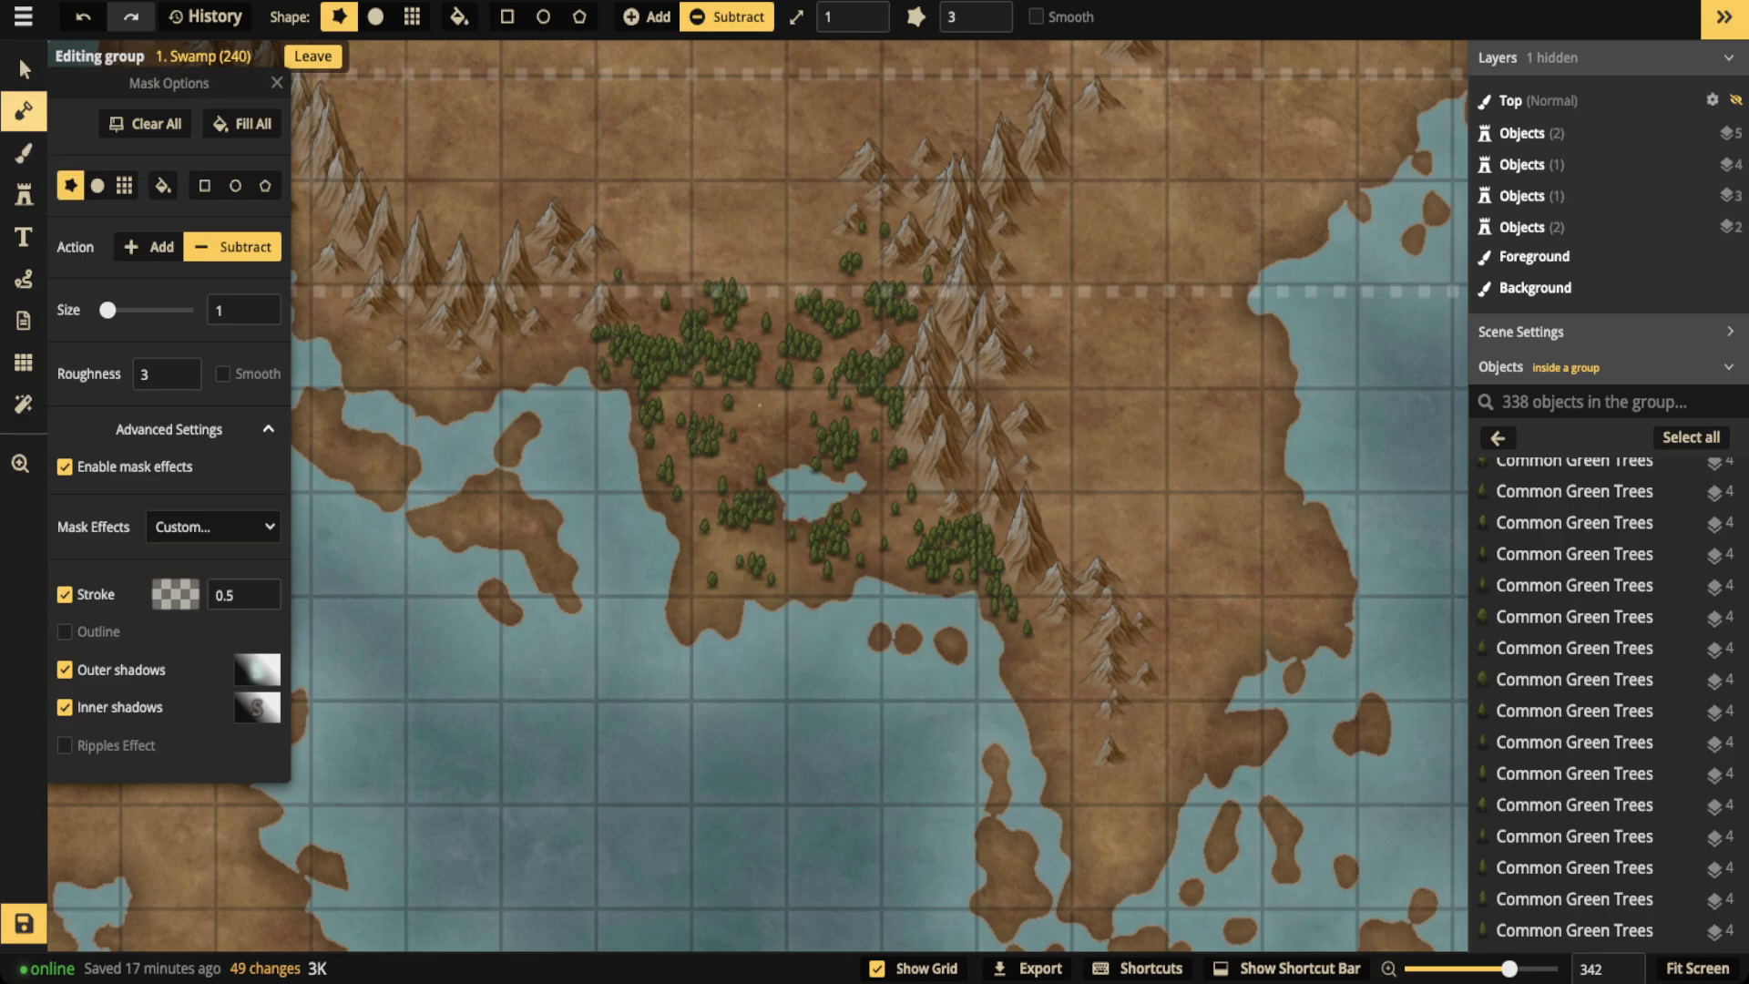
{"action": "left_click", "coordinate": [64, 467]}
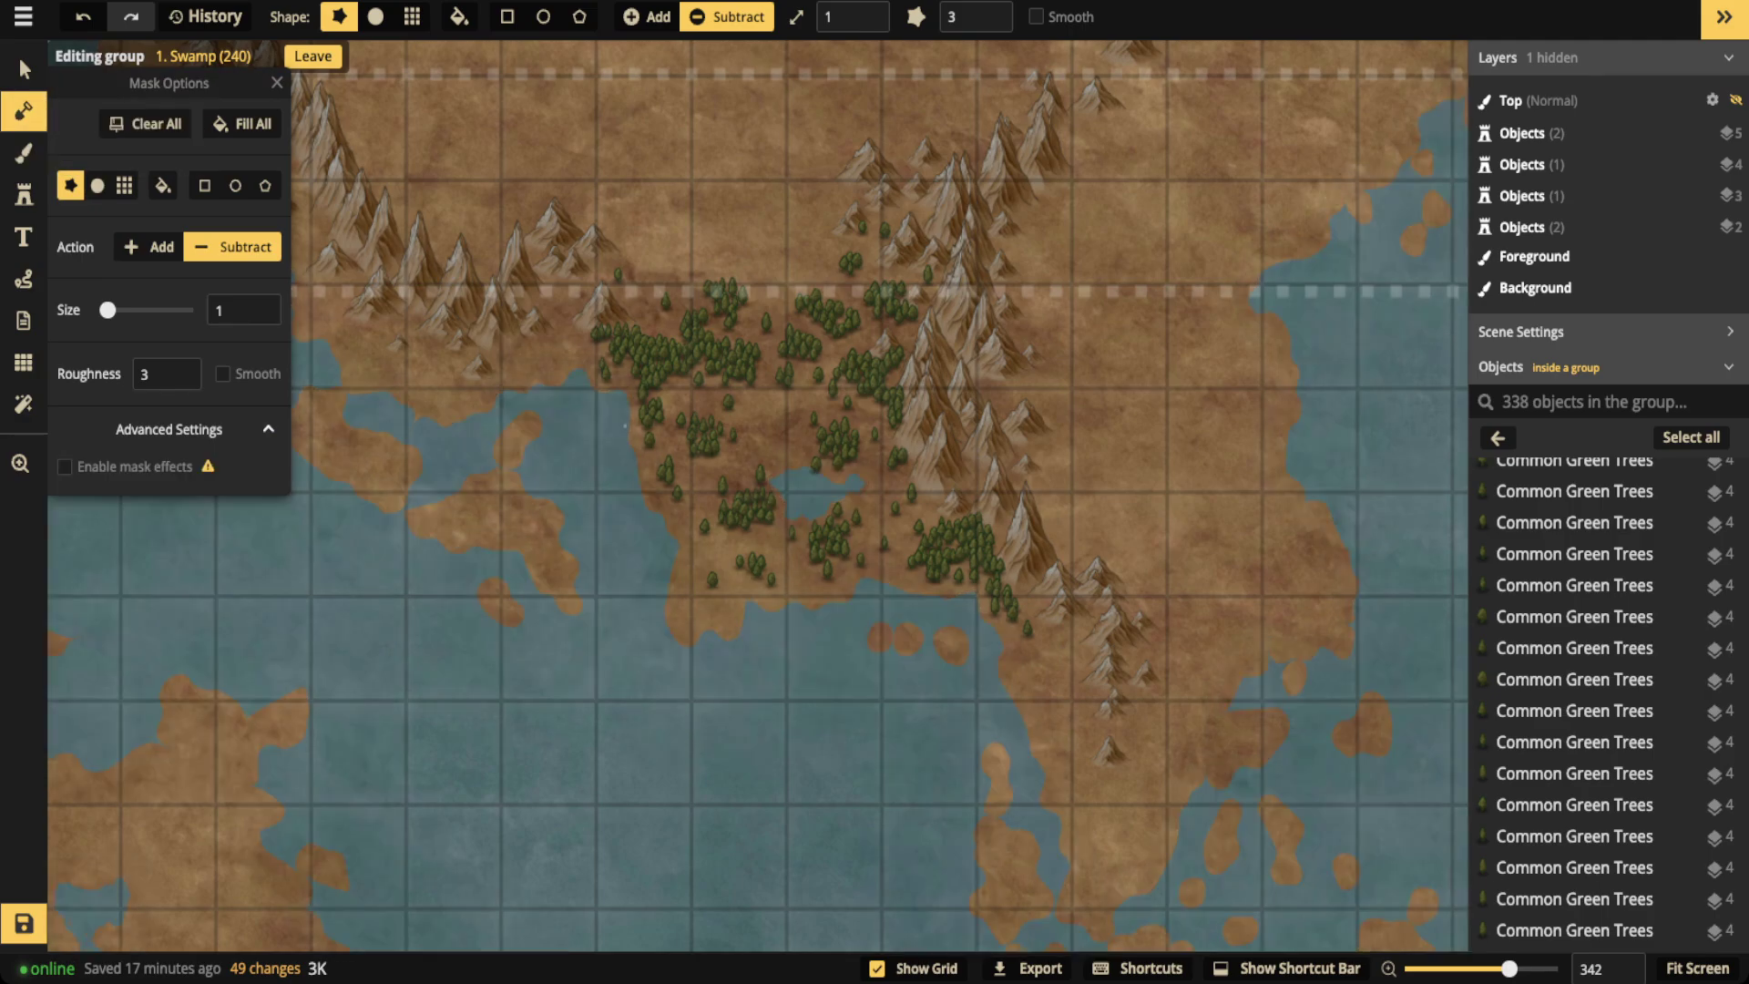
Carve several small irregular ponds around the swamp lake with the size 1 subtract mask brush
{"action": "scroll", "coordinate": [759, 404], "scroll_direction": "up", "scroll_amount": 2}
{"action": "scroll", "coordinate": [767, 430], "scroll_direction": "up", "scroll_amount": 3}
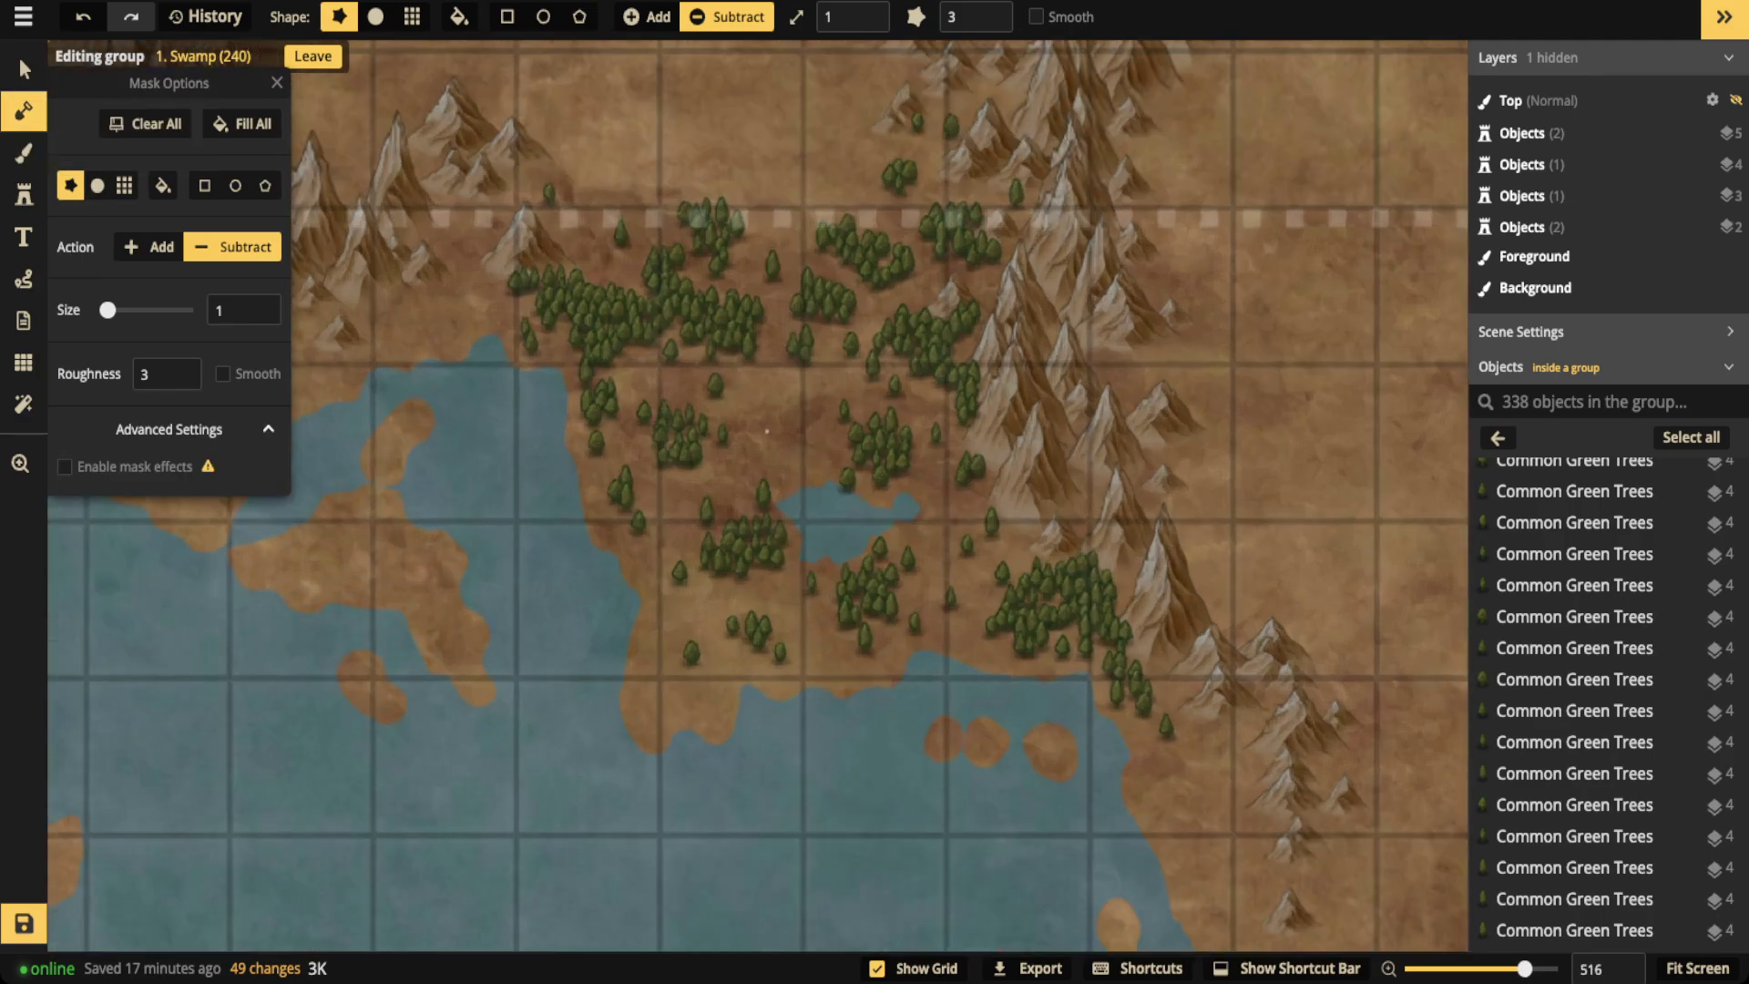
{"action": "mouse_move", "coordinate": [765, 401]}
{"action": "left_mouse_down"}
{"action": "mouse_move", "coordinate": [770, 421]}
{"action": "mouse_move", "coordinate": [800, 402]}
{"action": "left_mouse_up"}
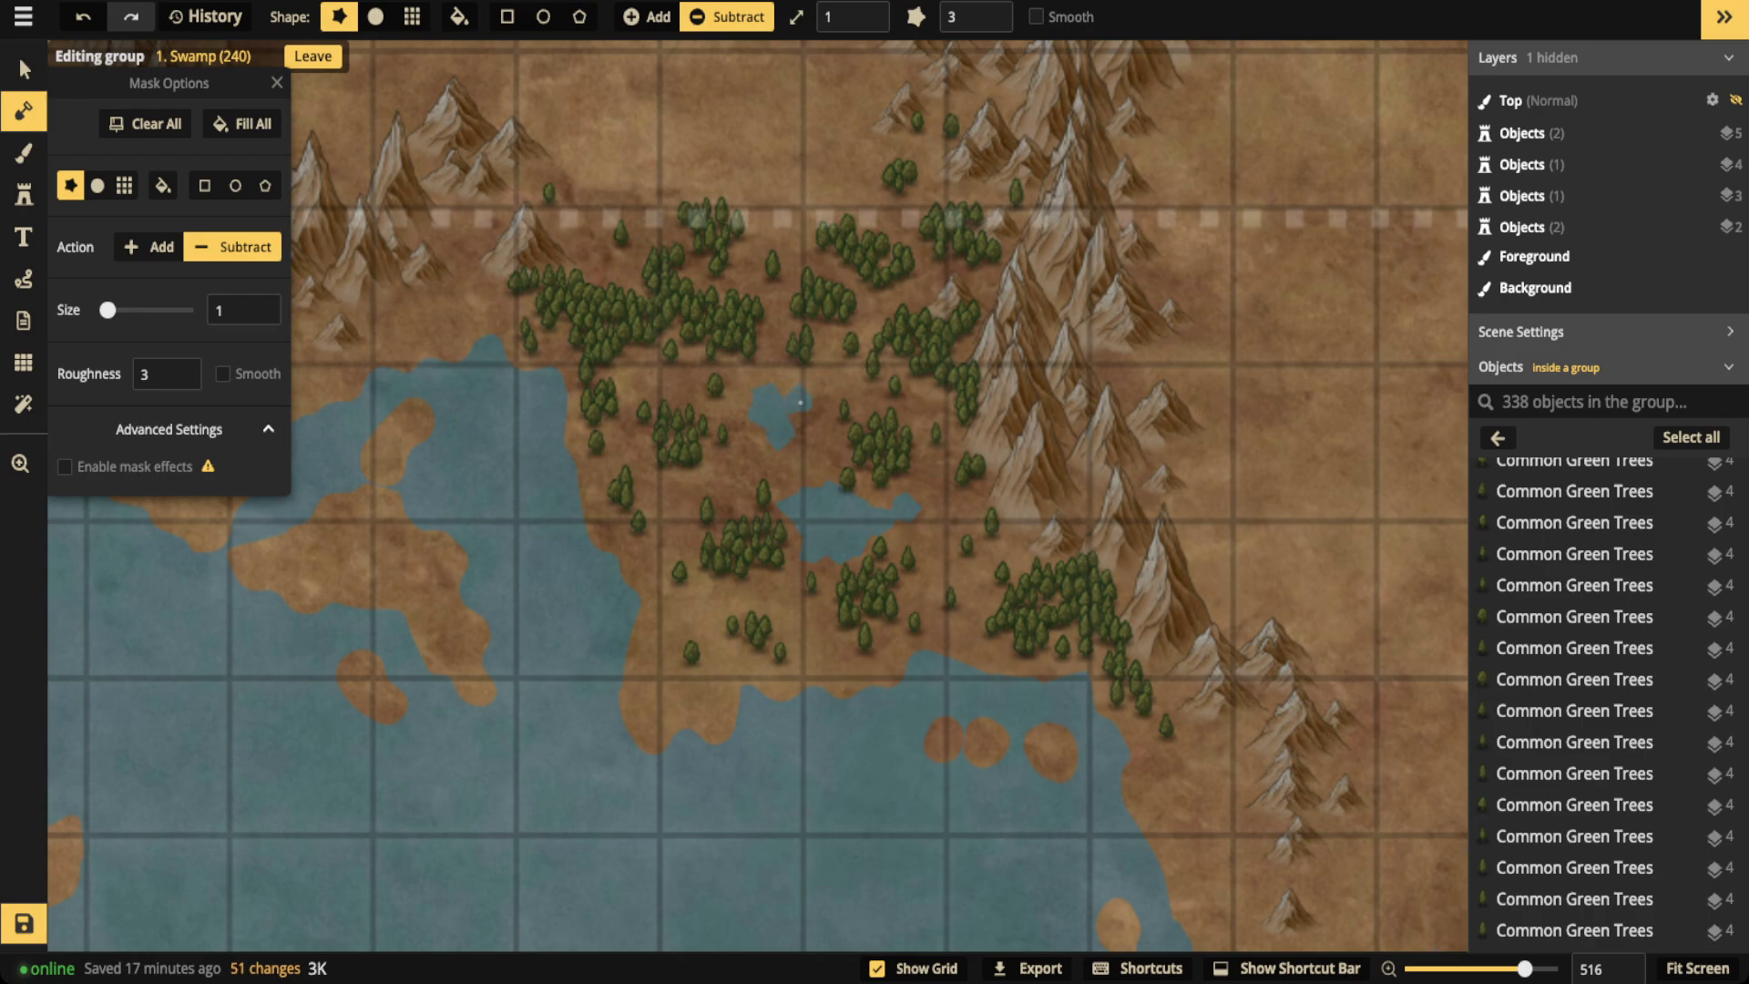
{"action": "left_click_drag", "start_coordinate": [697, 594], "coordinate": [675, 615]}
{"action": "mouse_move", "coordinate": [626, 435]}
{"action": "left_mouse_down"}
{"action": "mouse_move", "coordinate": [640, 376]}
{"action": "mouse_move", "coordinate": [676, 392]}
{"action": "left_mouse_up"}
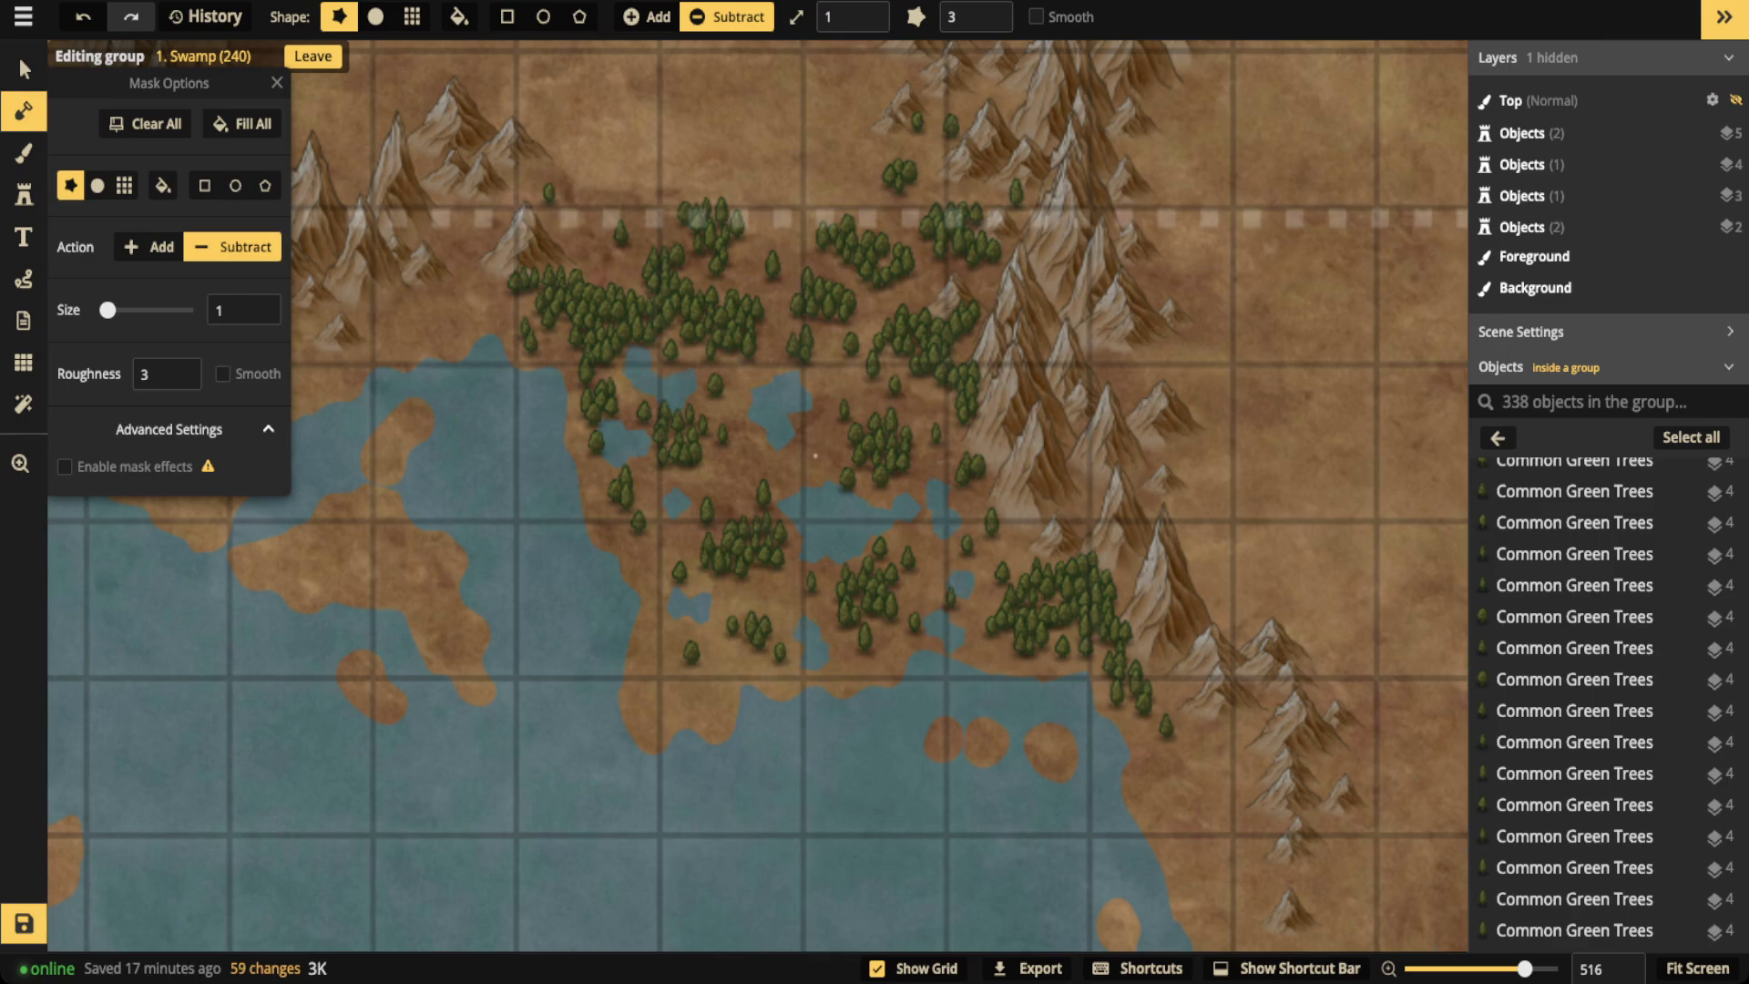
{"action": "left_click_drag", "start_coordinate": [733, 473], "coordinate": [738, 452]}
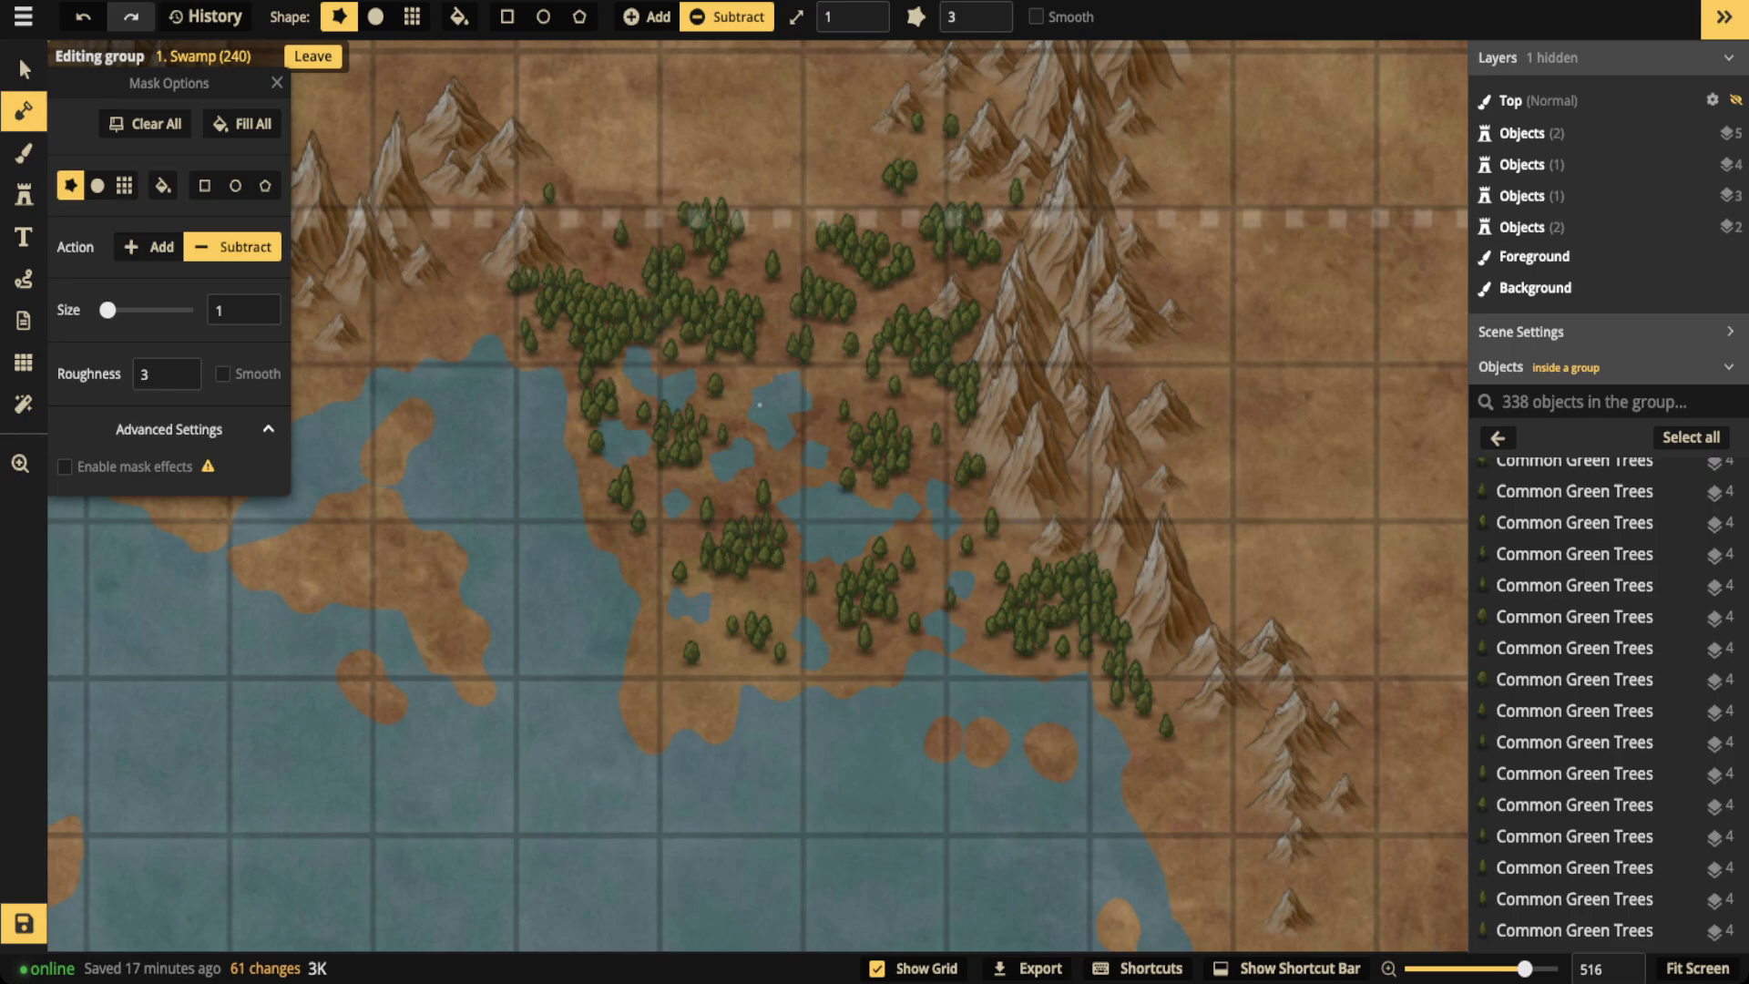
Switch the mask brush to add at size 21 and fill the swamp's lake and ponds back in with land
{"action": "left_click", "coordinate": [148, 247]}
{"action": "key", "text": "["}
{"action": "key", "text": "["}
{"action": "key", "text": "["}
{"action": "key", "text": "["}
{"action": "key", "text": "["}
{"action": "key", "text": "["}
{"action": "key", "text": "["}
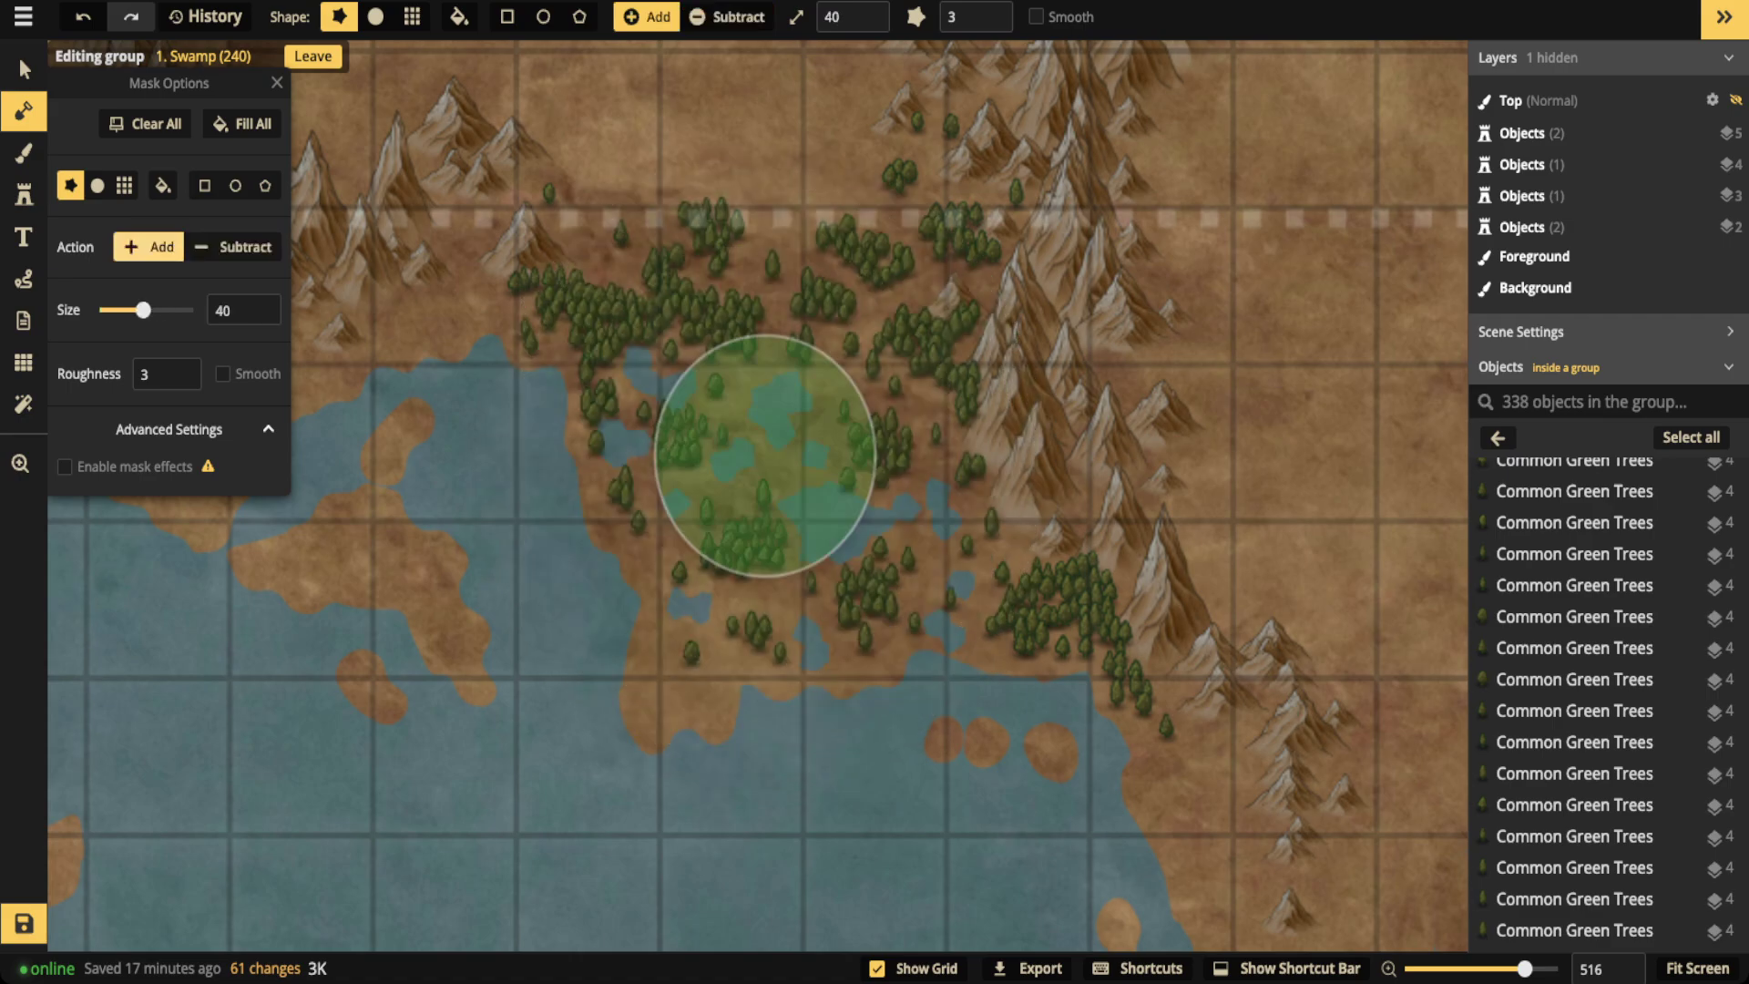
{"action": "scroll", "coordinate": [765, 454], "scroll_direction": "down", "scroll_amount": 4}
{"action": "scroll", "coordinate": [765, 453], "scroll_direction": "up", "scroll_amount": 2}
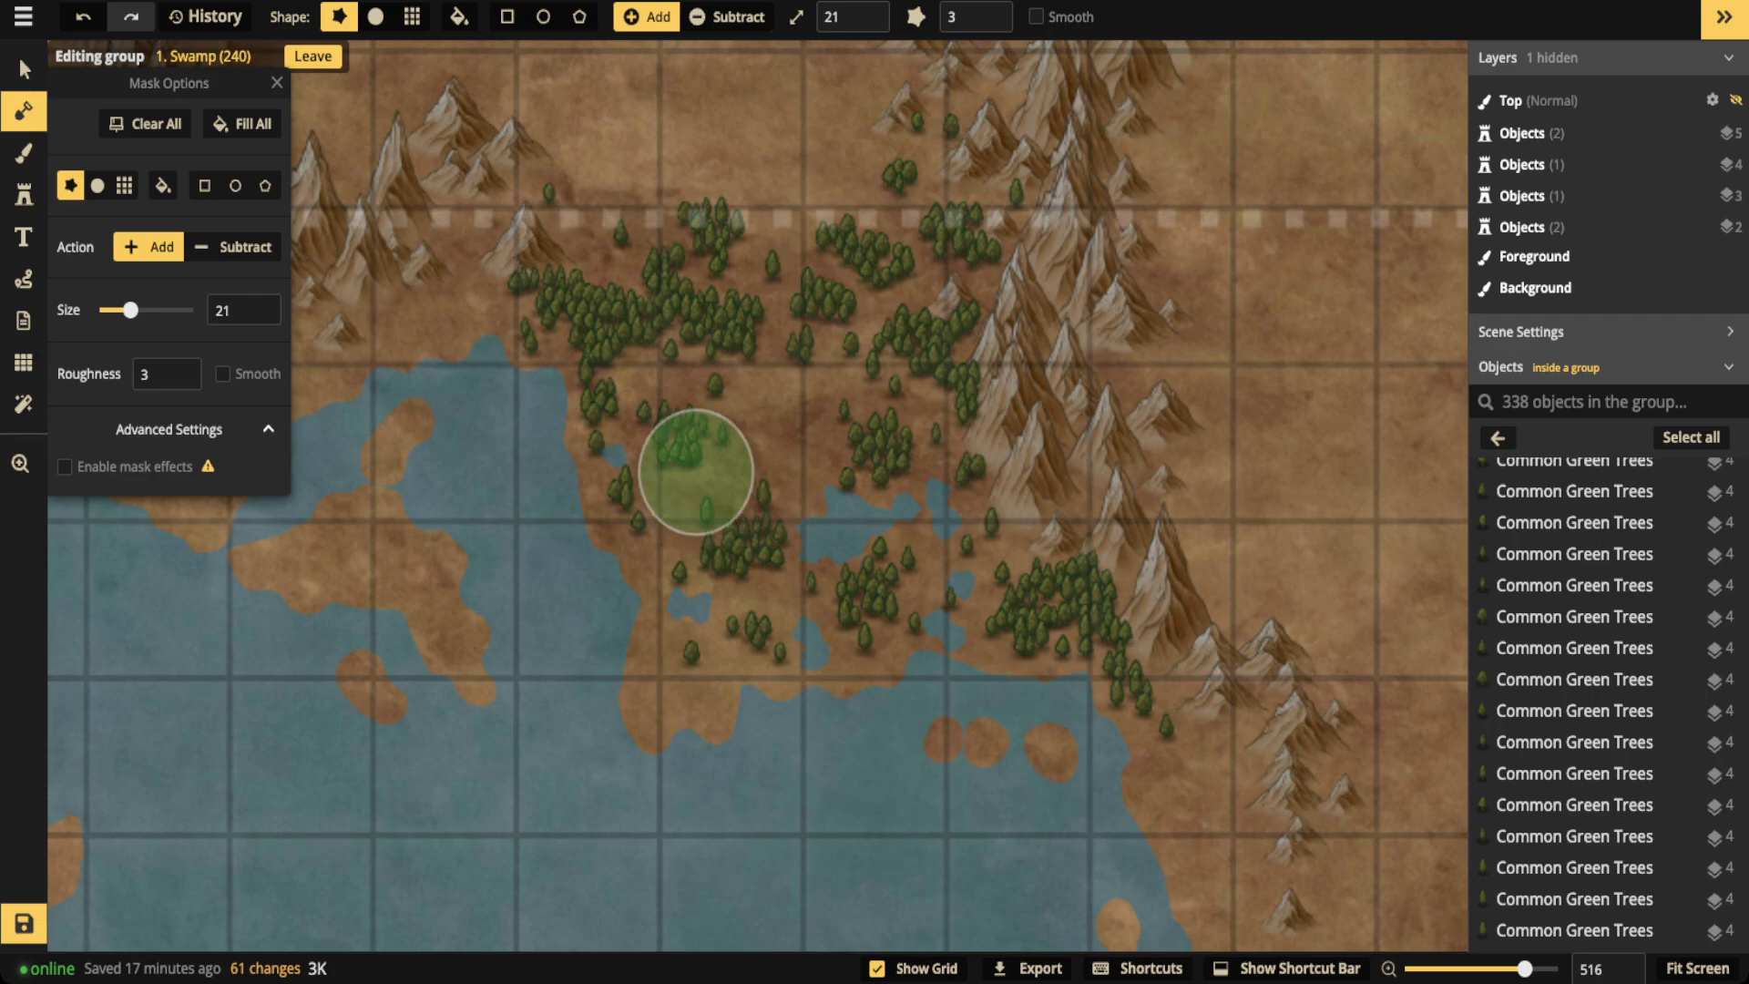
{"action": "left_click", "coordinate": [652, 459]}
{"action": "left_click", "coordinate": [702, 548]}
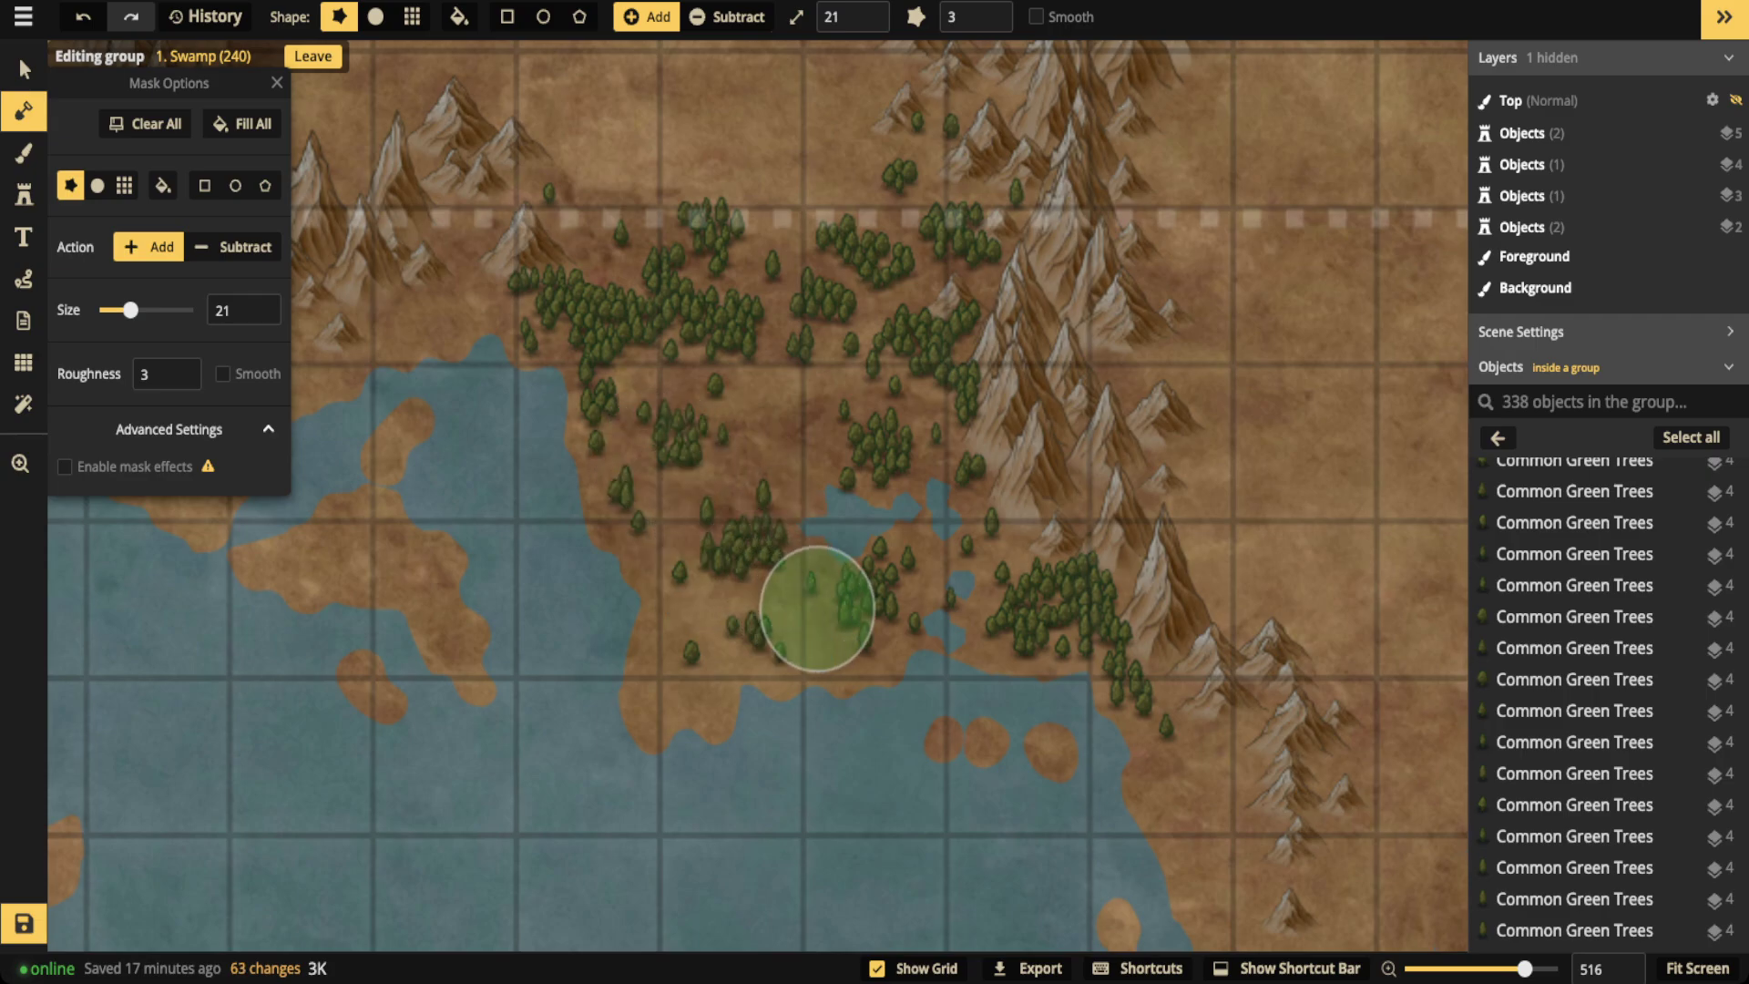
{"action": "mouse_move", "coordinate": [927, 594]}
{"action": "left_mouse_down"}
{"action": "mouse_move", "coordinate": [966, 591]}
{"action": "mouse_move", "coordinate": [932, 525]}
{"action": "mouse_move", "coordinate": [778, 521]}
{"action": "left_mouse_up"}
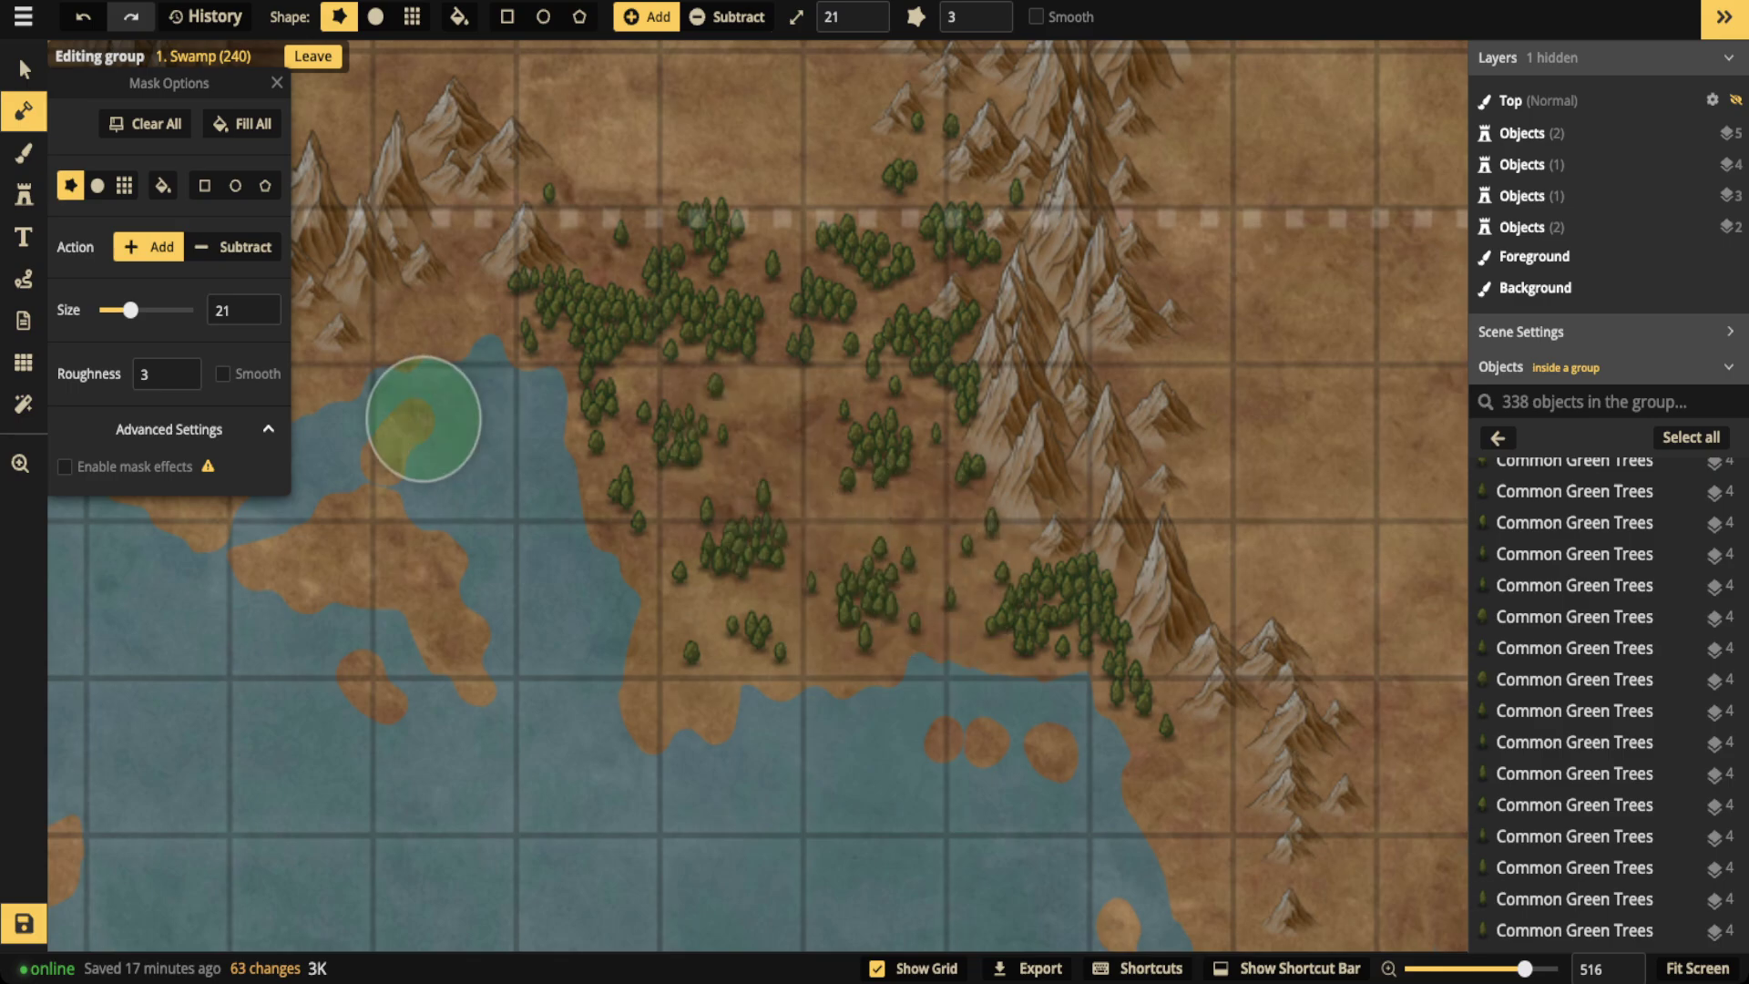
Set the foreground paint brush to the blue water texture, size 7 and opacity 0.53
{"action": "key", "text": "b"}
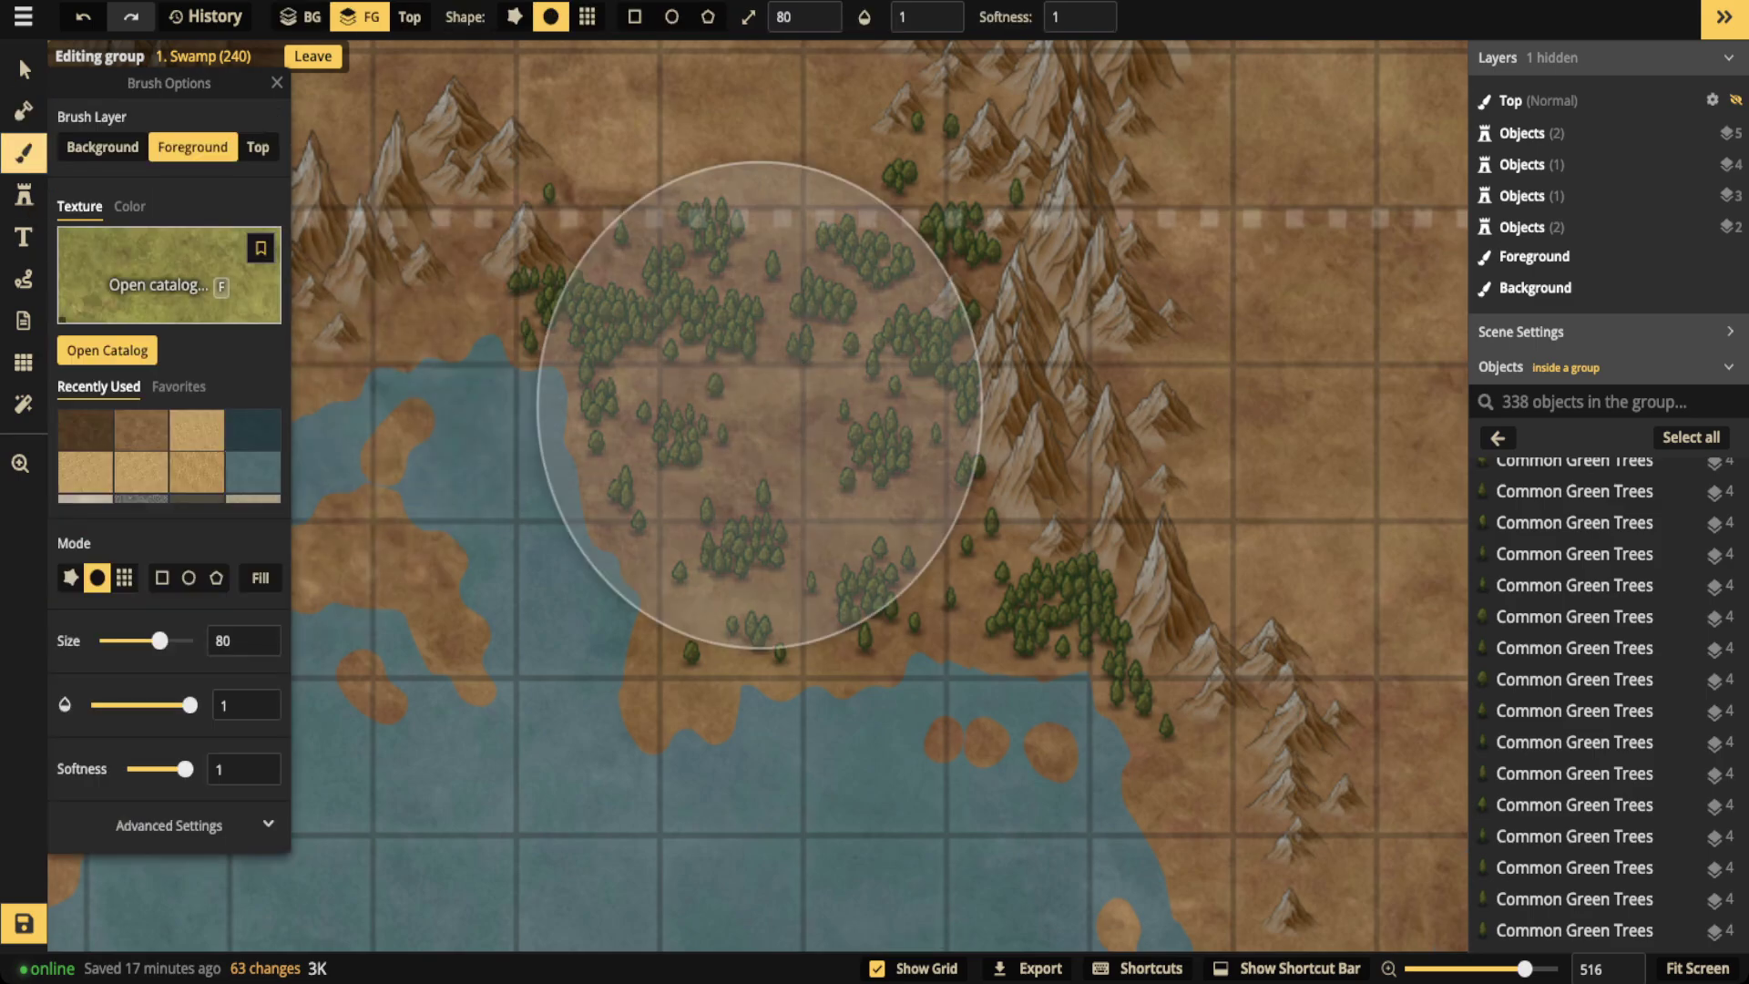
{"action": "left_click", "coordinate": [252, 472]}
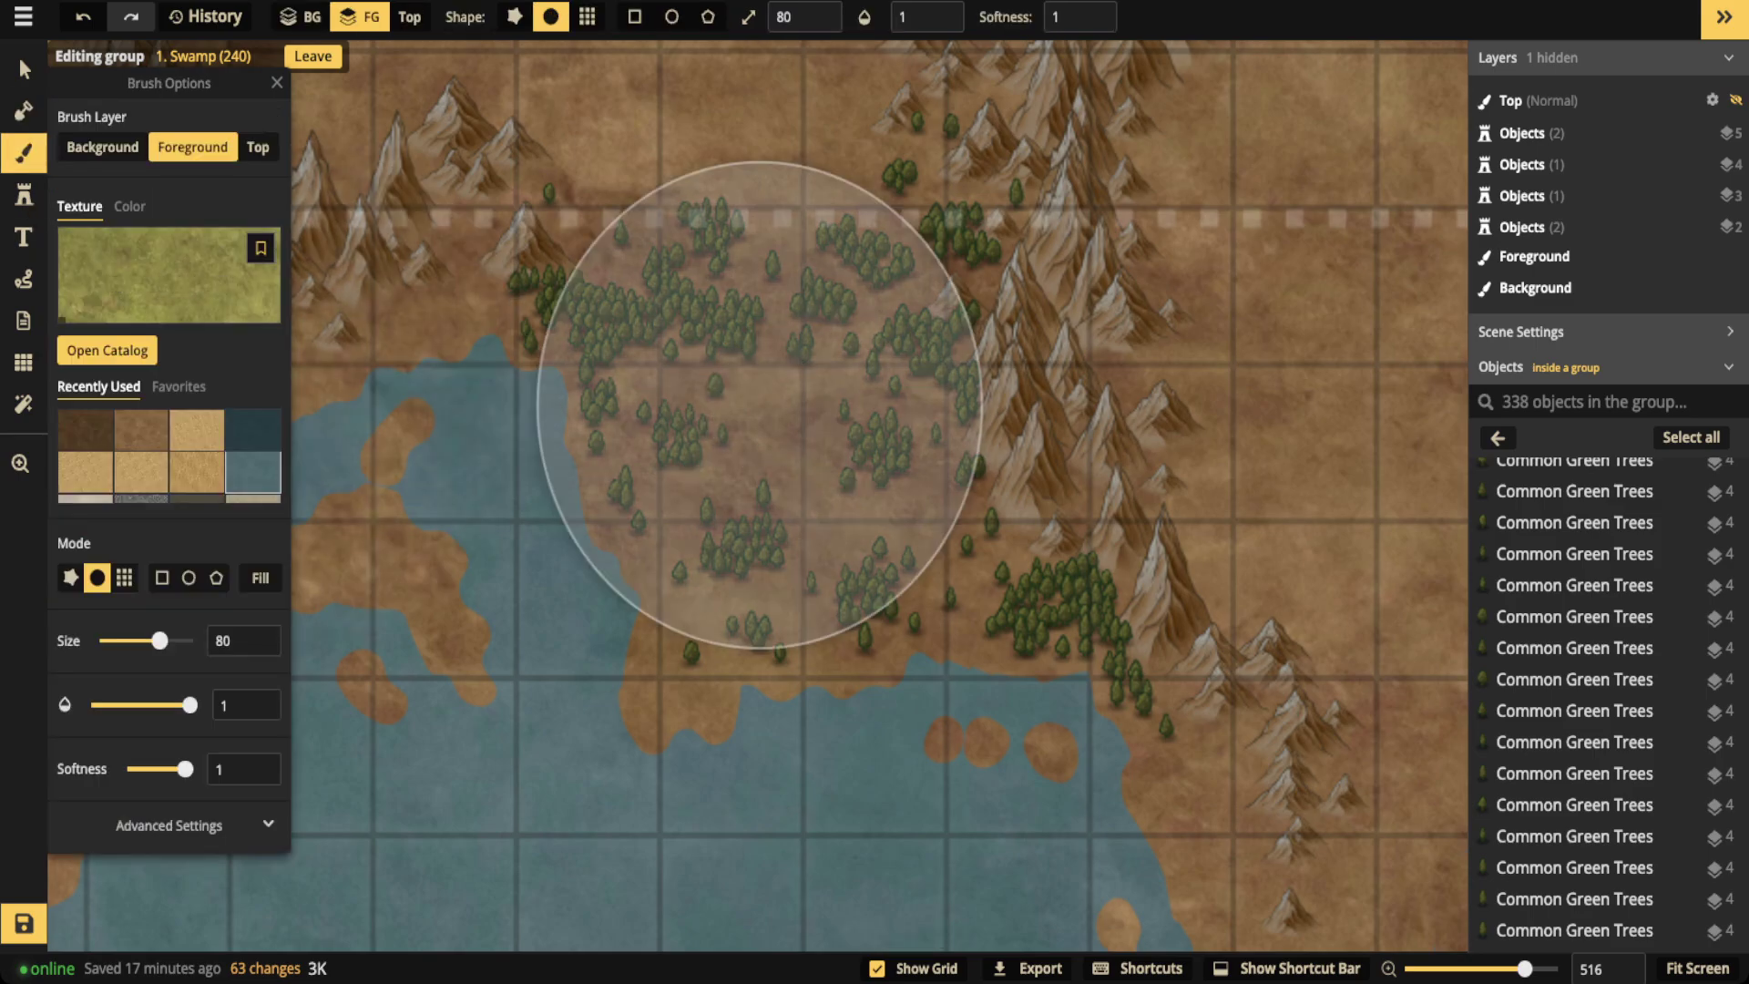
{"action": "scroll", "coordinate": [879, 437], "scroll_direction": "down", "scroll_amount": 4}
{"action": "scroll", "coordinate": [879, 437], "scroll_direction": "down", "scroll_amount": 2}
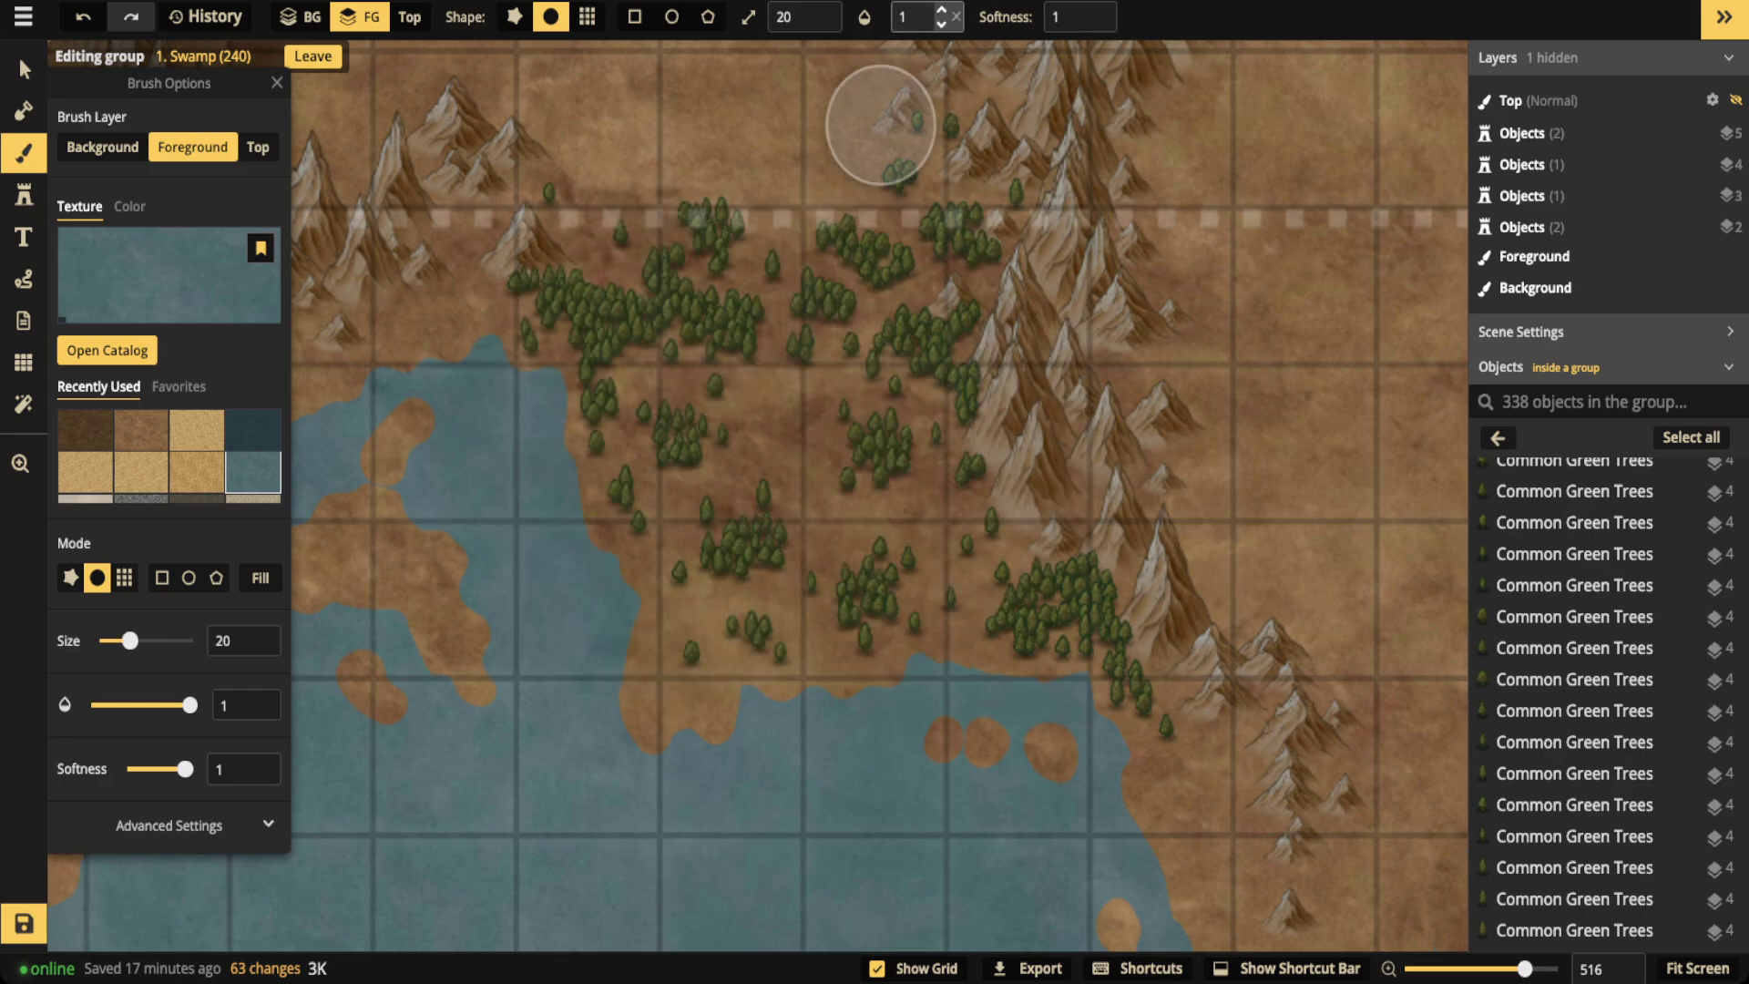
{"action": "left_click", "coordinate": [925, 16]}
{"action": "type", "text": "0.53"}
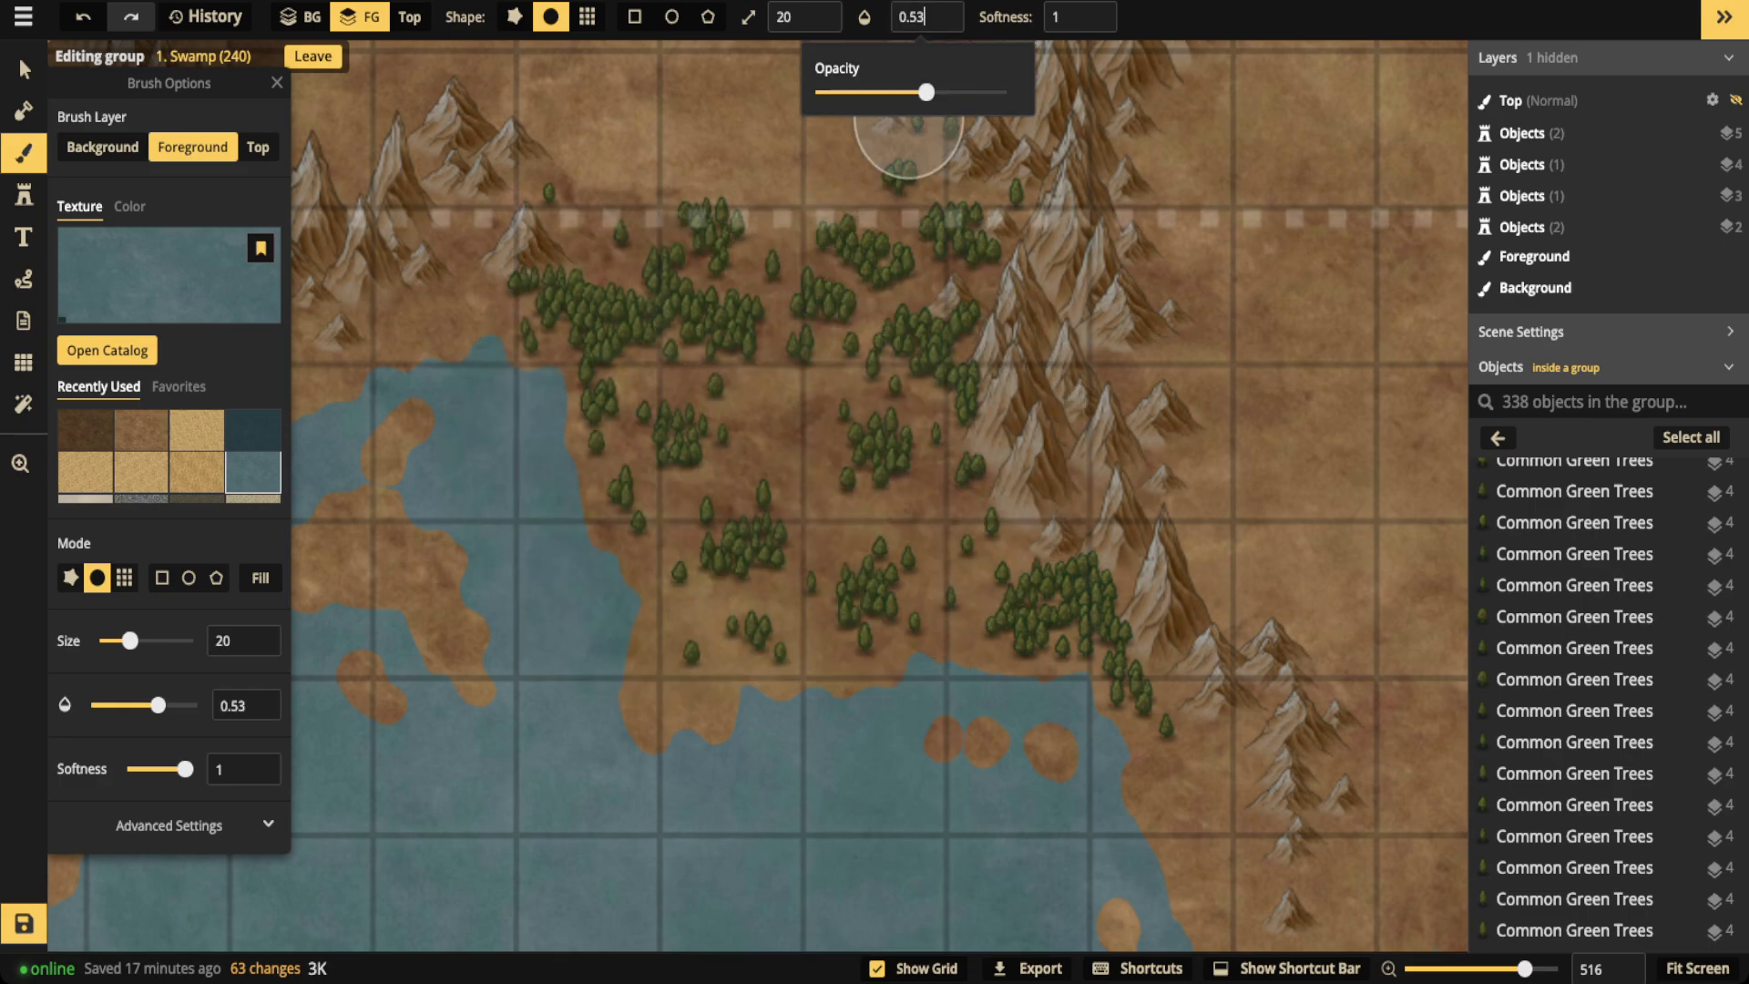
{"action": "type", "text": "[]"}
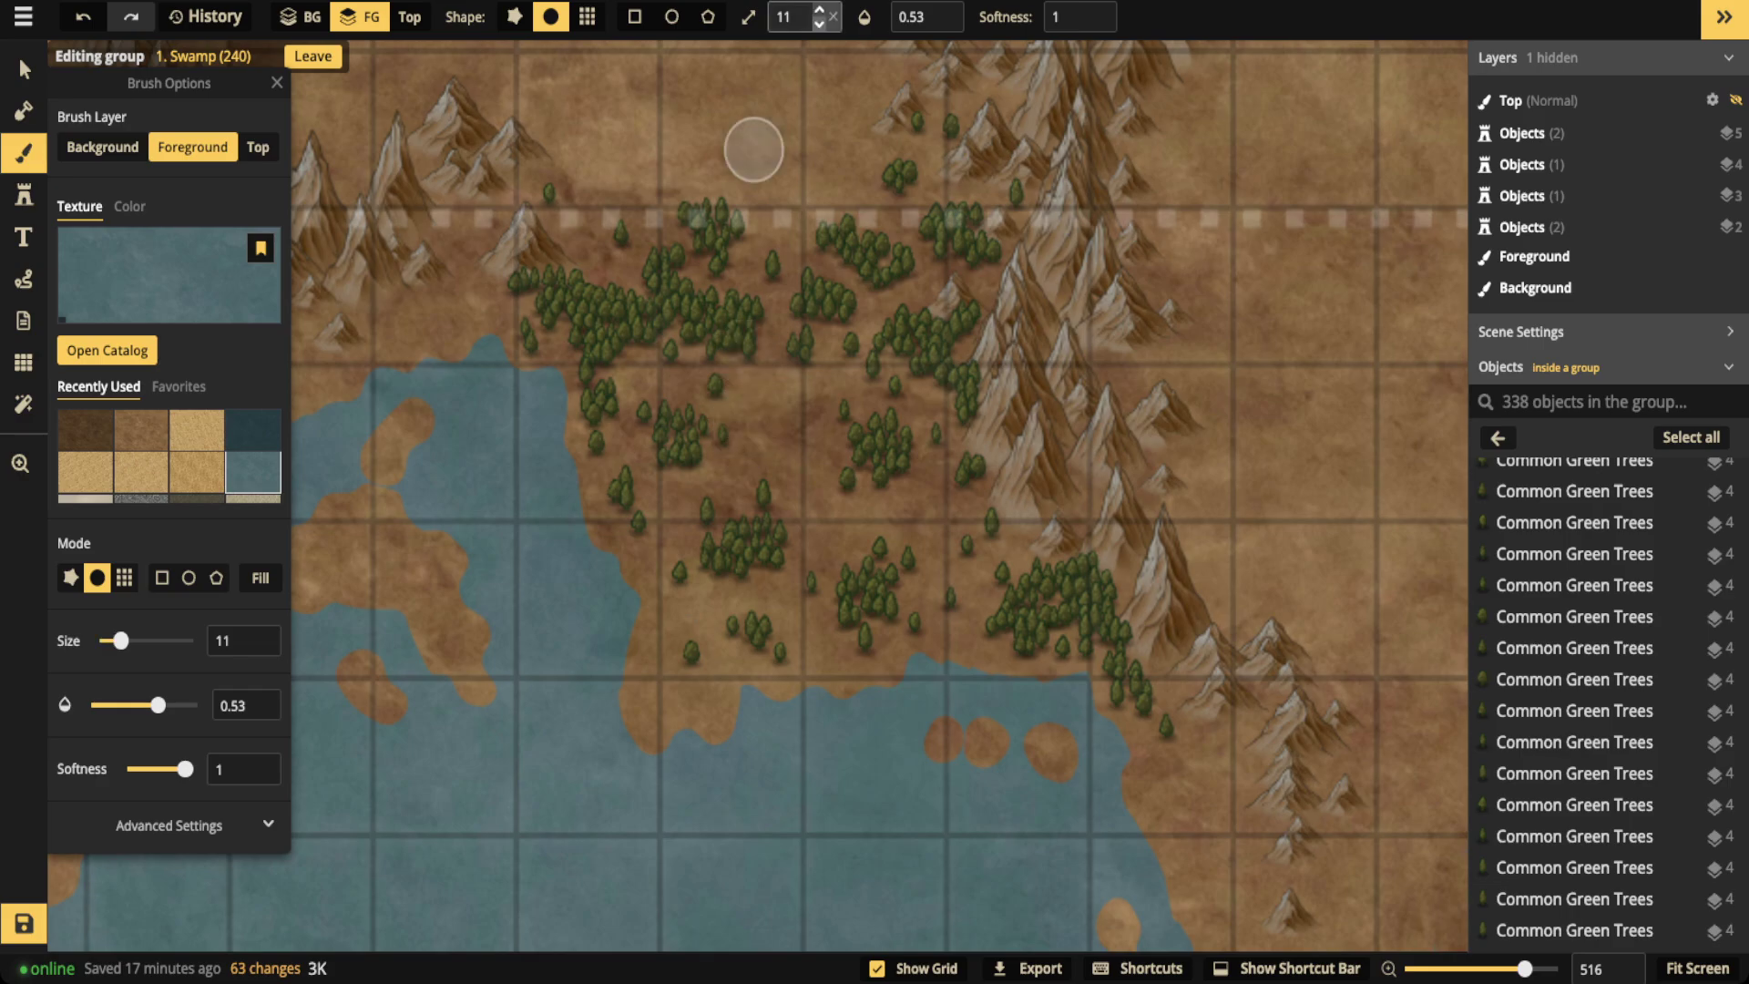
{"action": "type", "text": "["}
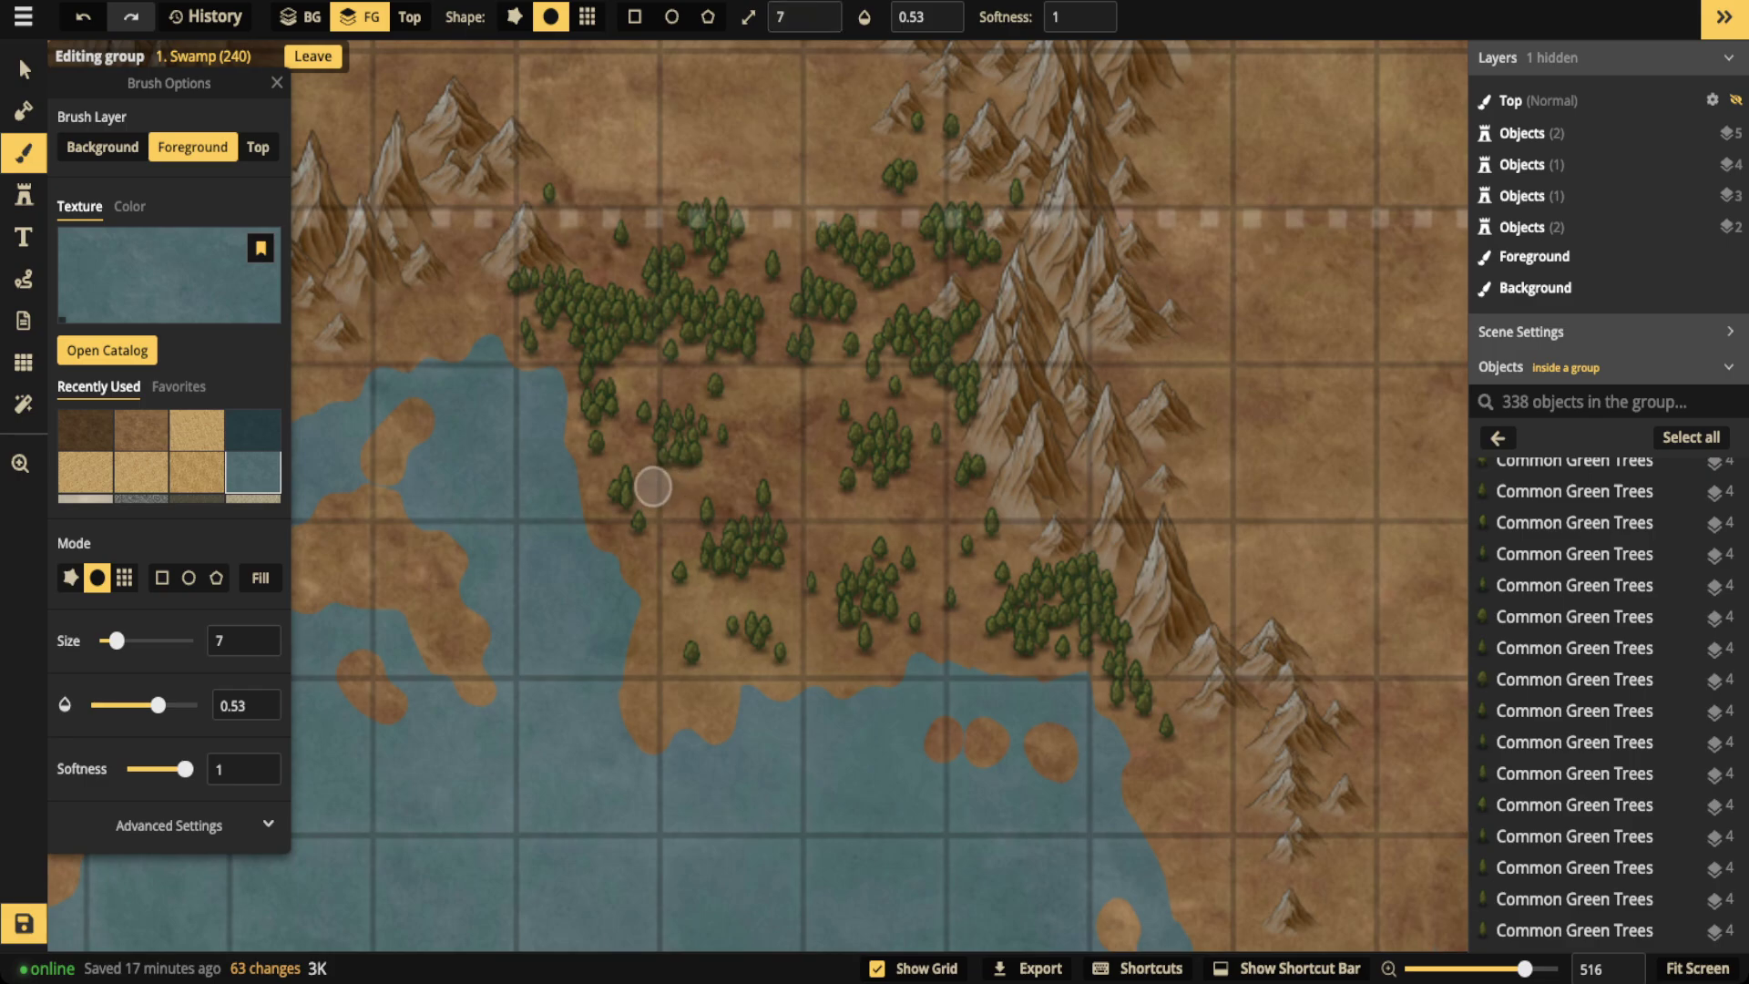
Paint soft water patches through the middle of the swamp and between the trees on its northwestern side
{"action": "mouse_move", "coordinate": [653, 486]}
{"action": "left_mouse_down"}
{"action": "mouse_move", "coordinate": [797, 440]}
{"action": "mouse_move", "coordinate": [823, 556]}
{"action": "mouse_move", "coordinate": [821, 519]}
{"action": "mouse_move", "coordinate": [874, 523]}
{"action": "left_mouse_up"}
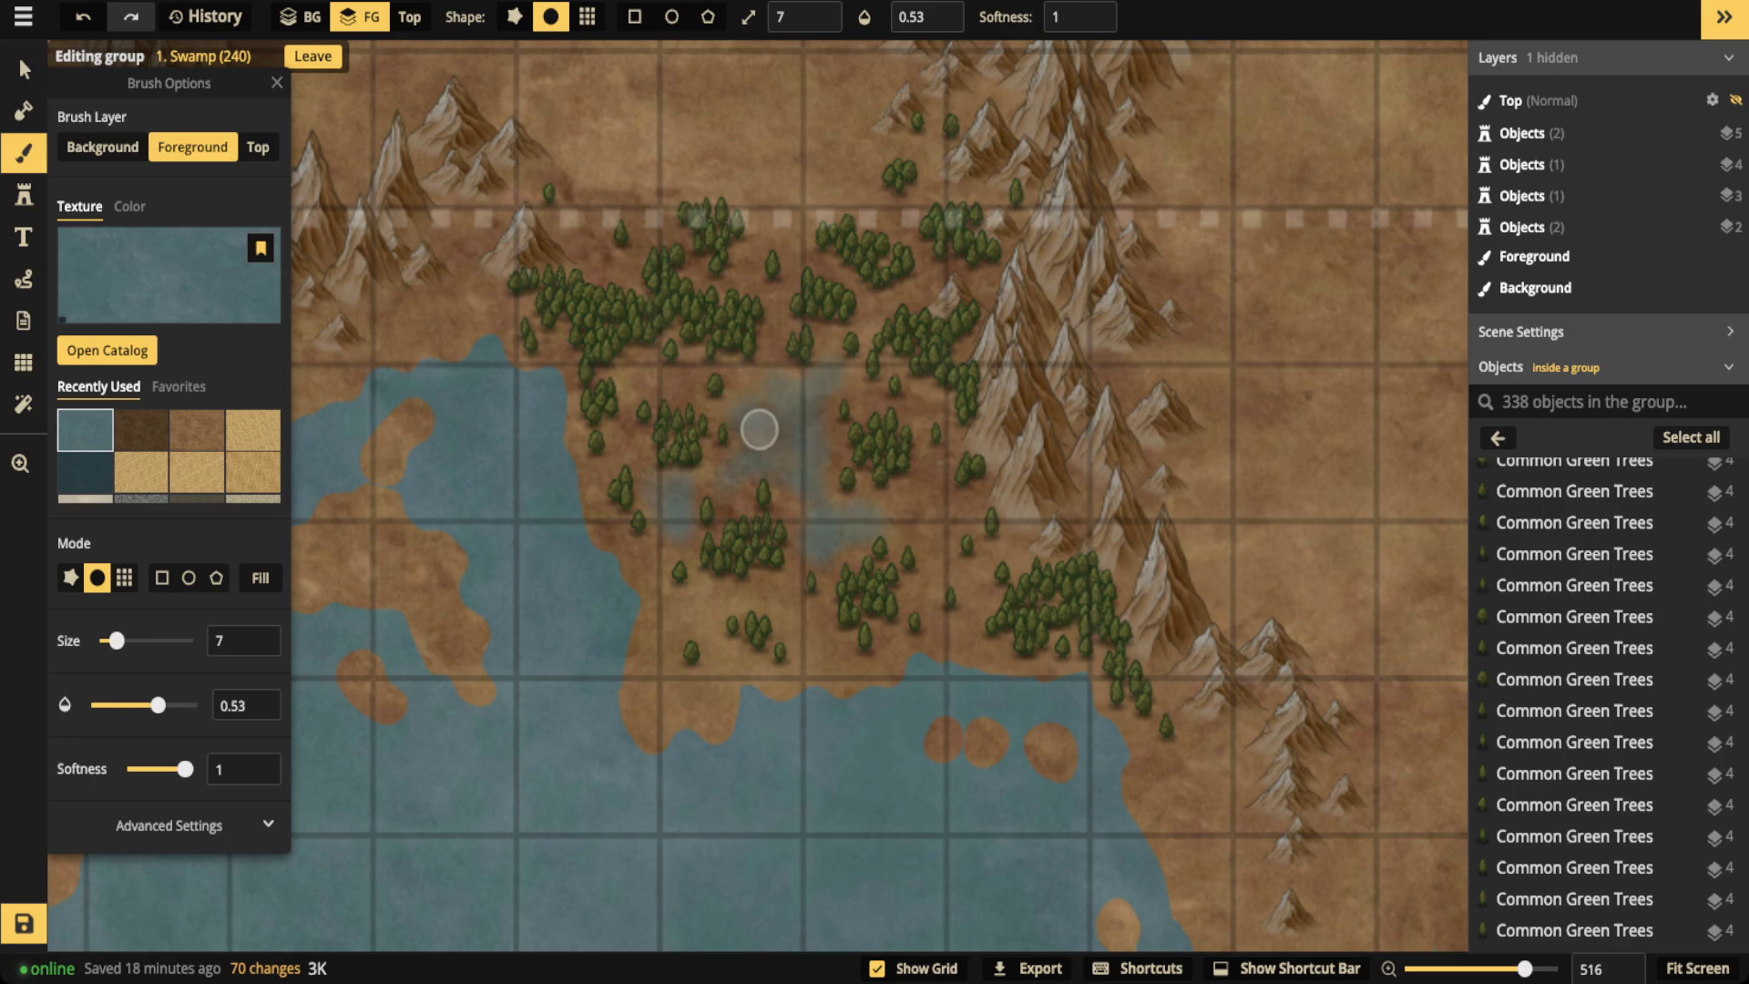
{"action": "left_click", "coordinate": [640, 372]}
{"action": "left_click", "coordinate": [637, 368]}
{"action": "left_click", "coordinate": [618, 435]}
{"action": "left_click", "coordinate": [635, 377]}
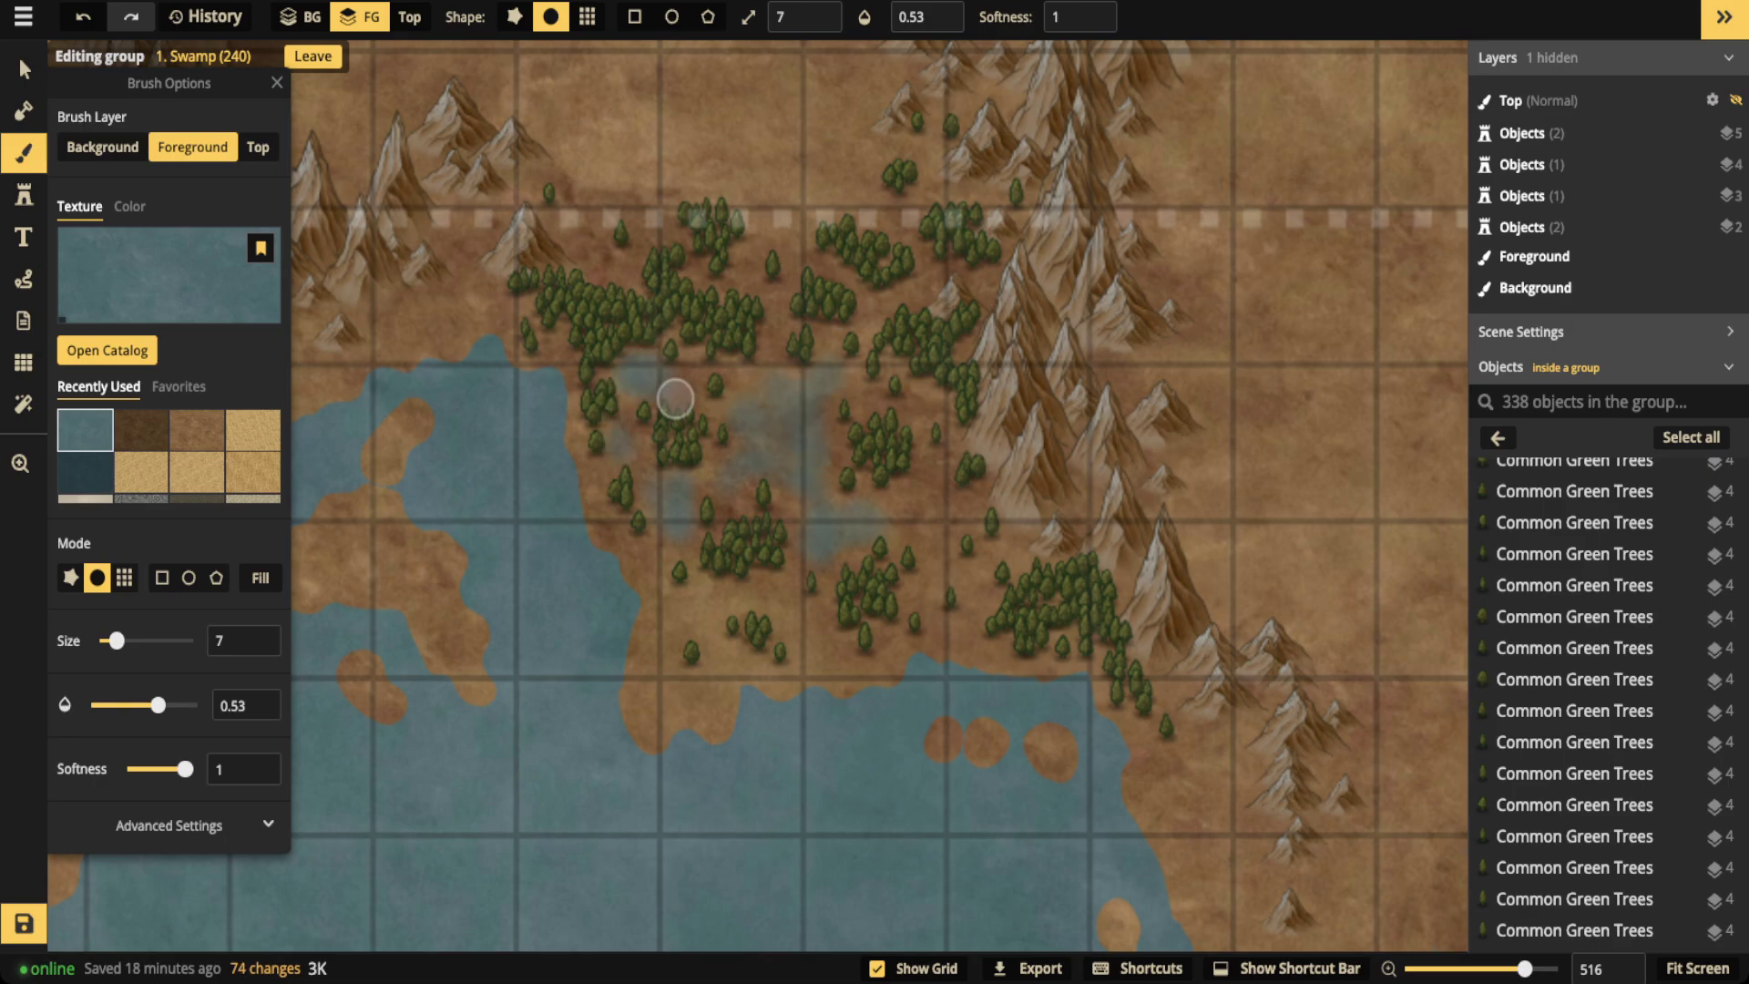
{"action": "left_click", "coordinate": [645, 379]}
{"action": "left_click", "coordinate": [745, 395]}
{"action": "left_click", "coordinate": [739, 476]}
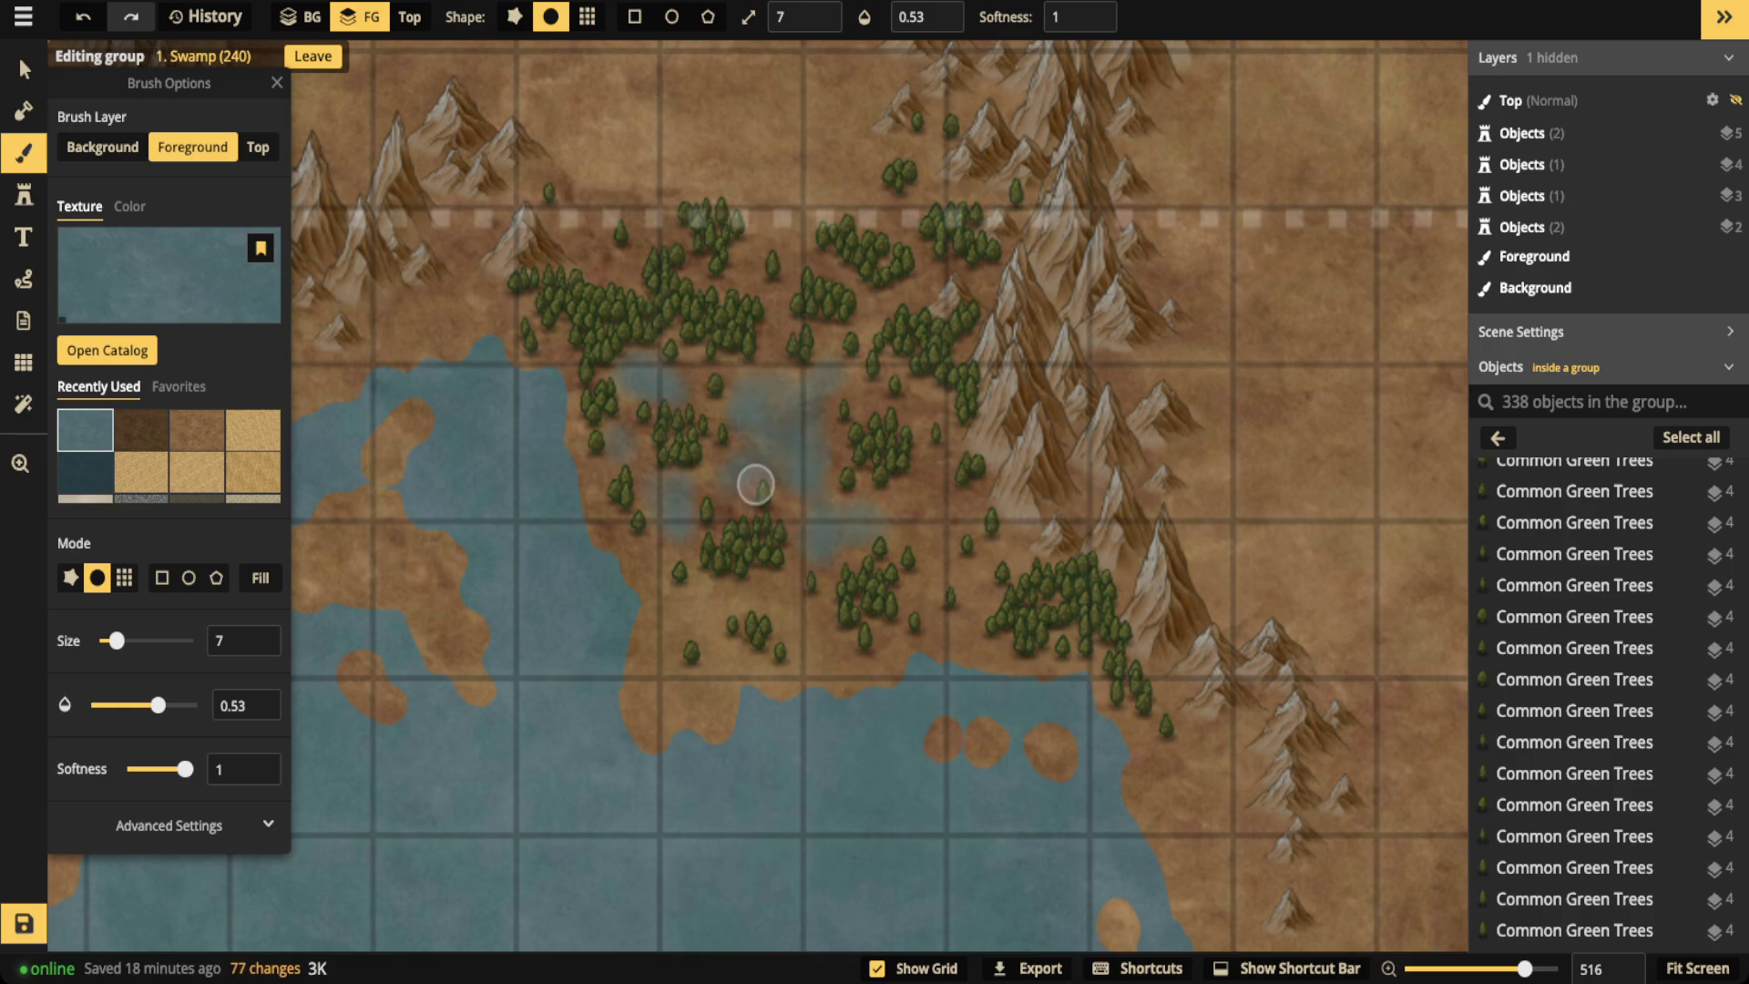
Extend the painted water around the central tree cluster and above the small southwestern cluster
{"action": "left_click", "coordinate": [680, 481]}
{"action": "left_click", "coordinate": [704, 608]}
{"action": "left_click", "coordinate": [767, 588]}
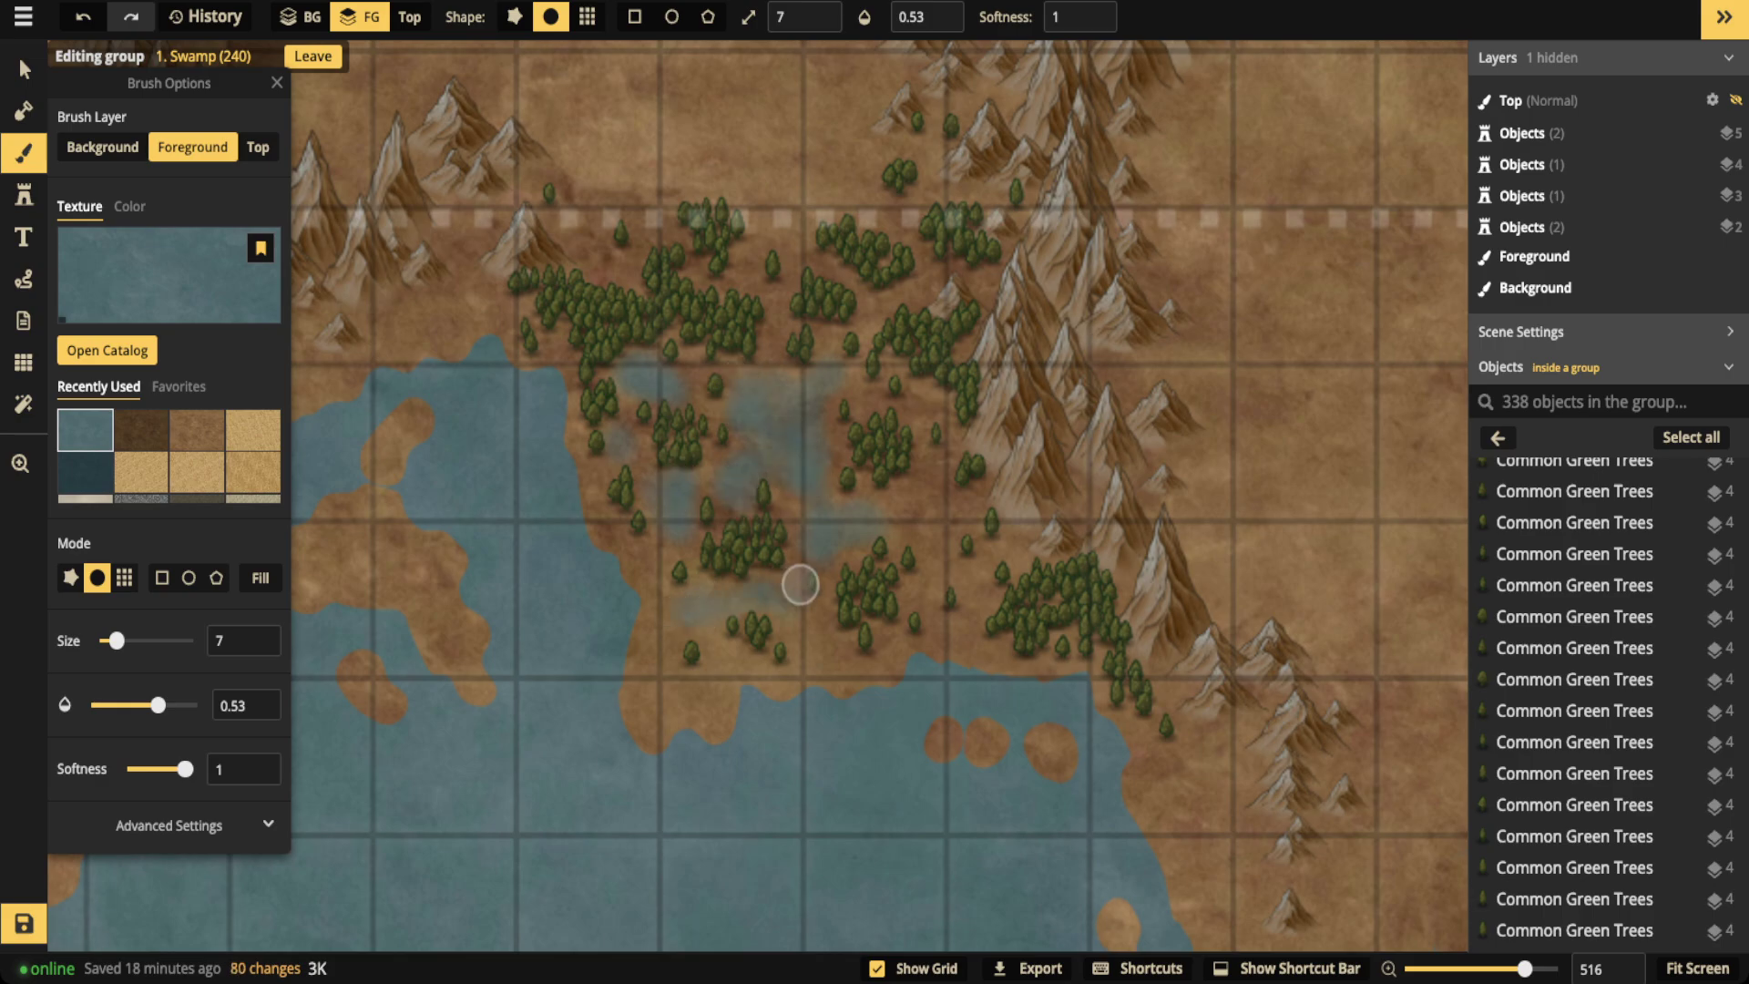
{"action": "left_click", "coordinate": [797, 614]}
{"action": "left_click", "coordinate": [755, 592]}
{"action": "left_click", "coordinate": [659, 595]}
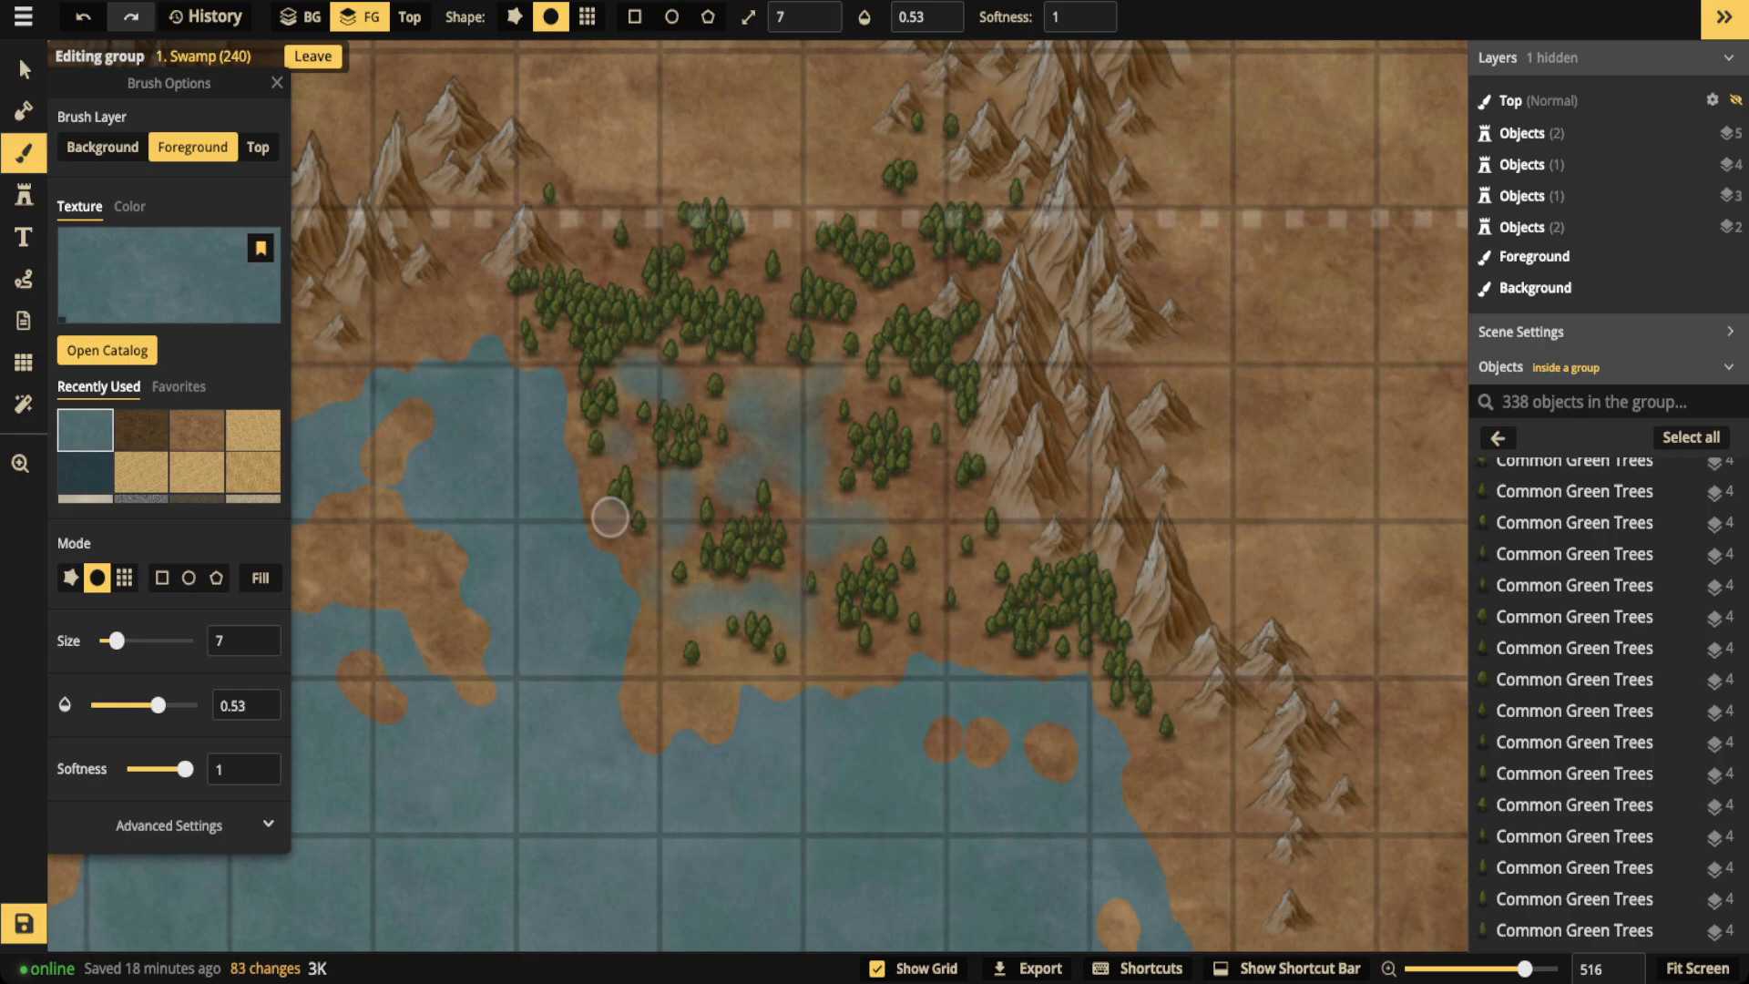
Paint soft water patches along the swamp's eastern side, from its northern trees to the edge of the southeastern forest
{"action": "left_click", "coordinate": [919, 496]}
{"action": "left_click", "coordinate": [942, 535]}
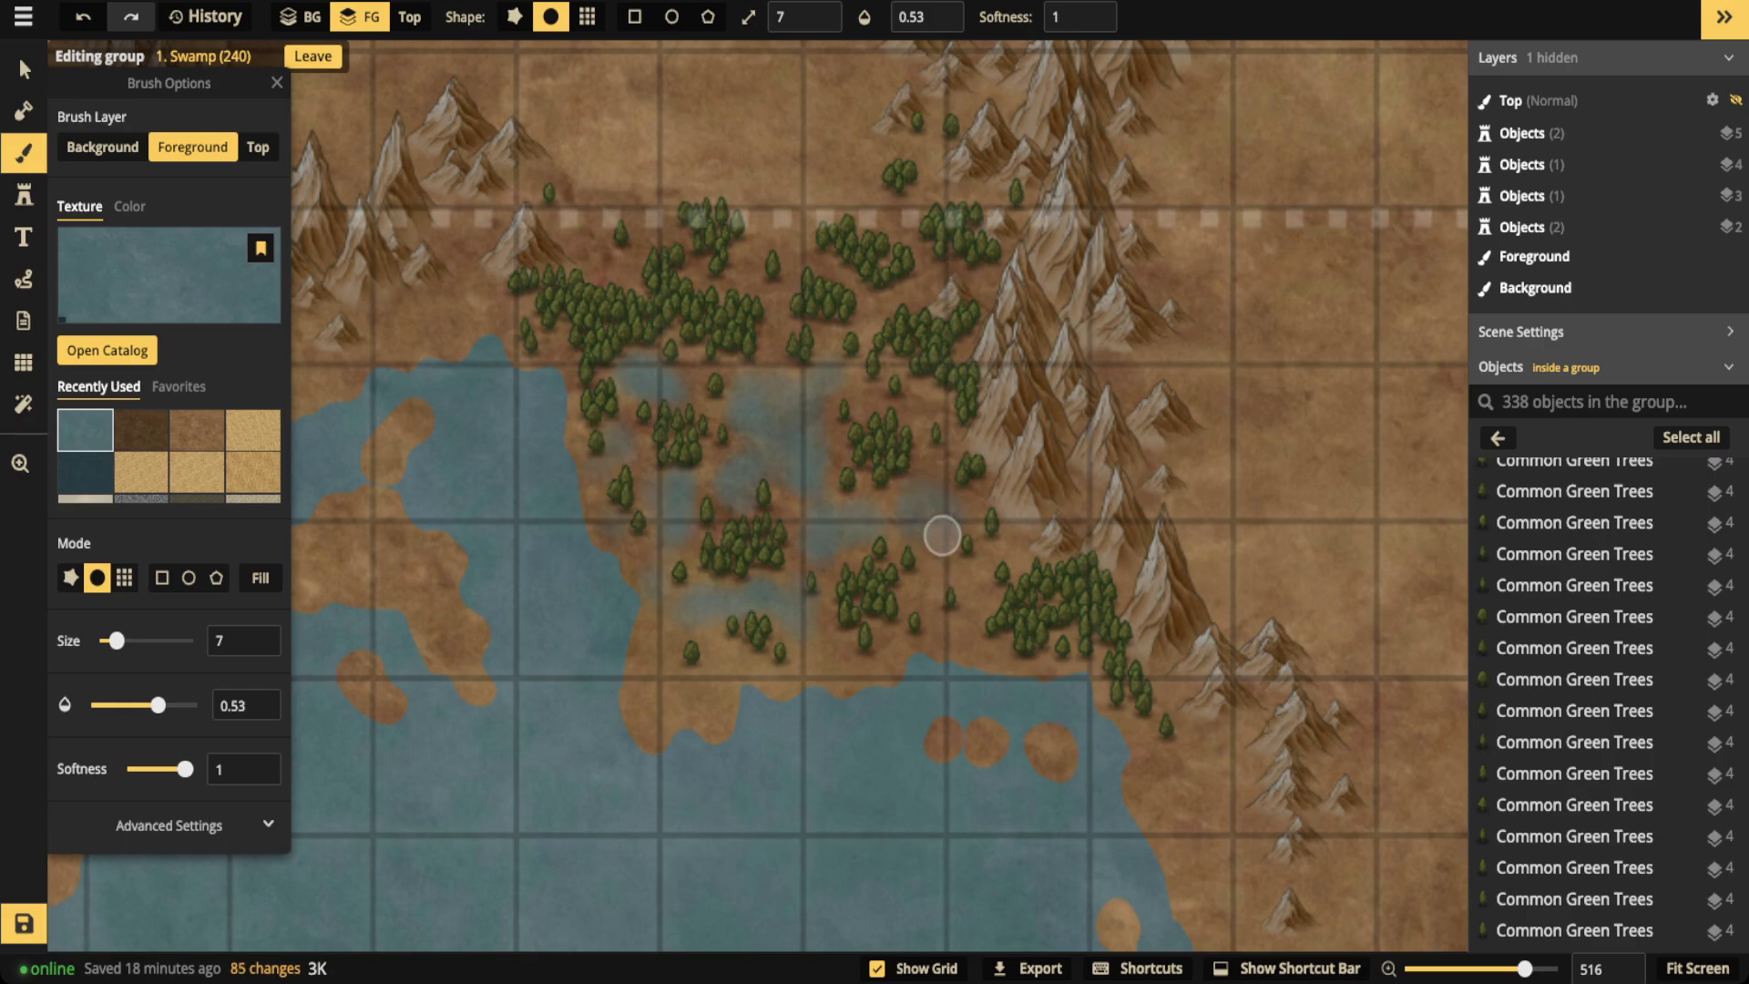
{"action": "left_click", "coordinate": [909, 480]}
{"action": "left_click", "coordinate": [912, 401]}
{"action": "left_click", "coordinate": [840, 362]}
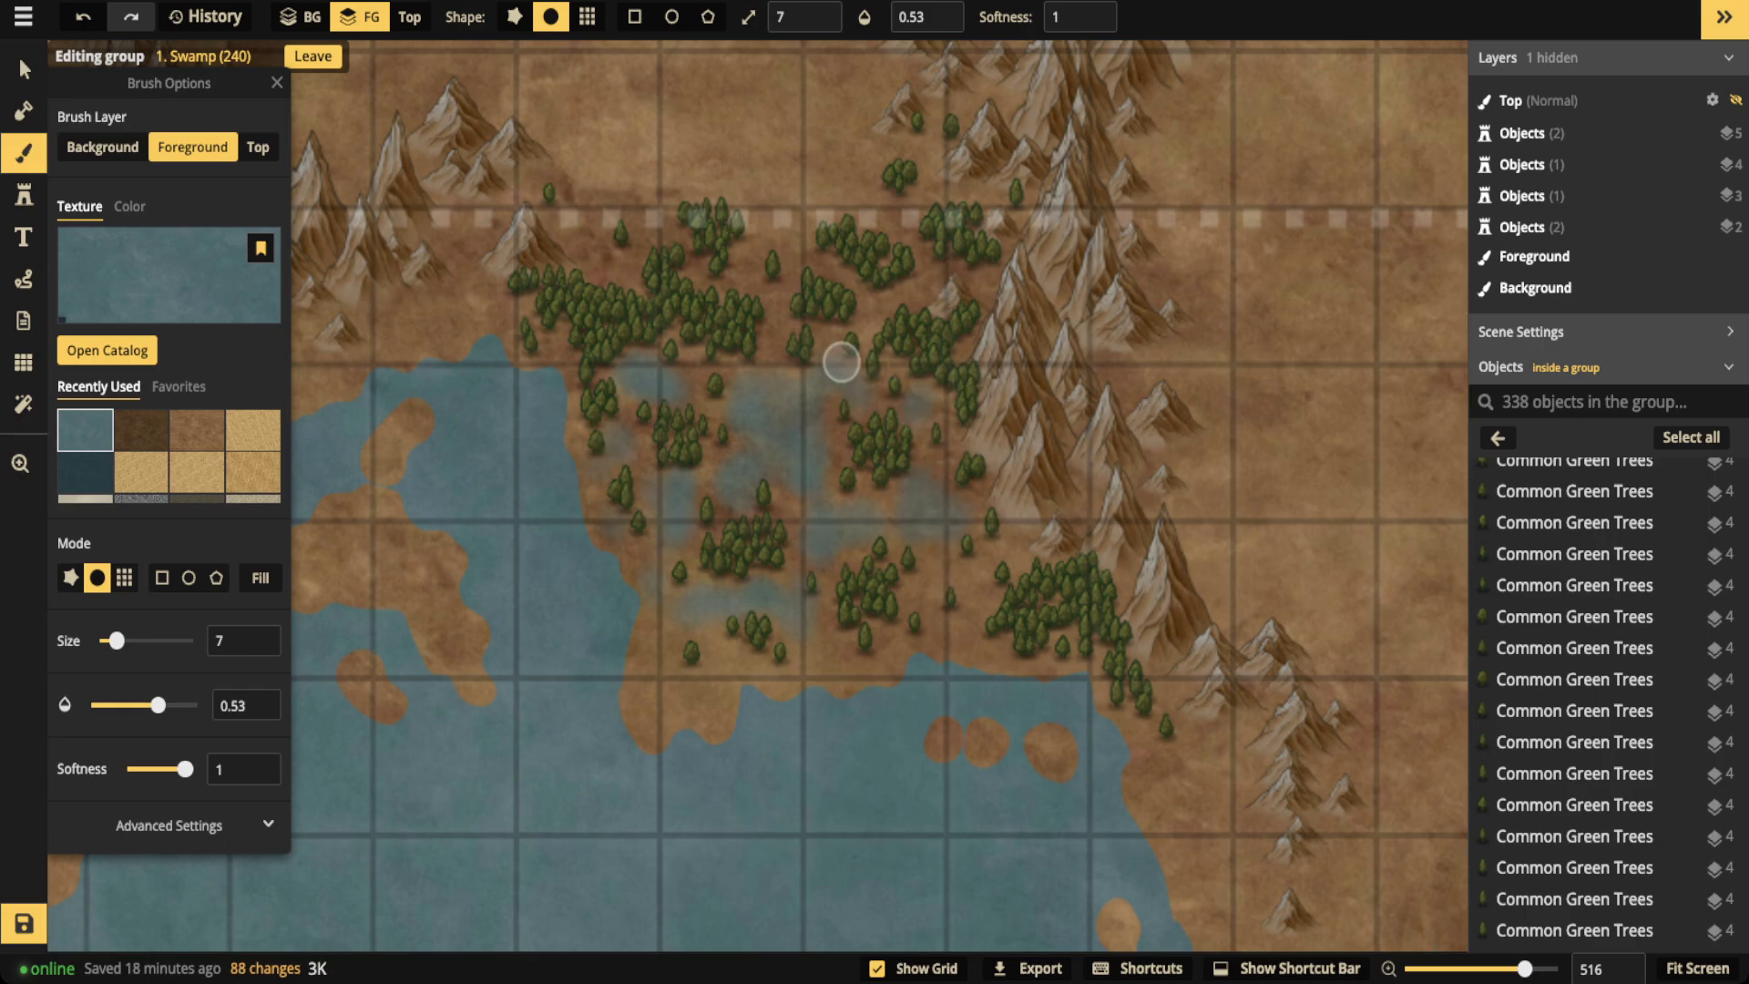
{"action": "left_click", "coordinate": [777, 330]}
{"action": "left_click", "coordinate": [936, 566]}
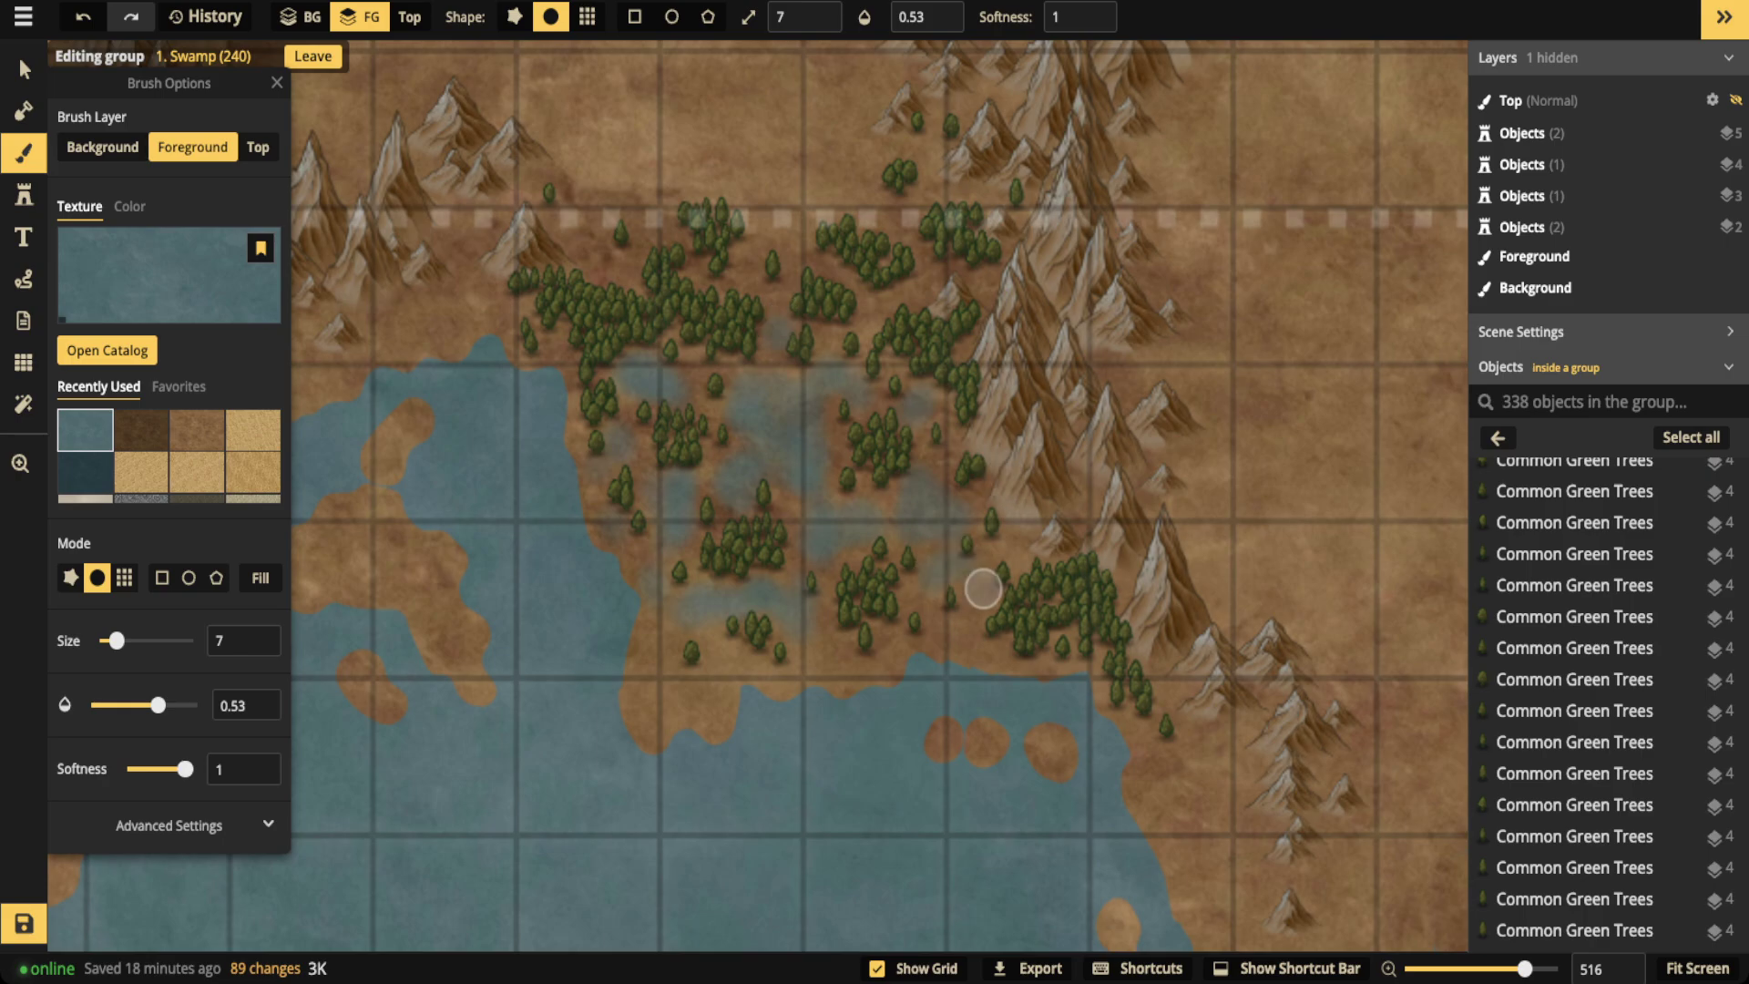
{"action": "left_click", "coordinate": [973, 585]}
{"action": "left_click", "coordinate": [933, 539]}
{"action": "left_click", "coordinate": [942, 510]}
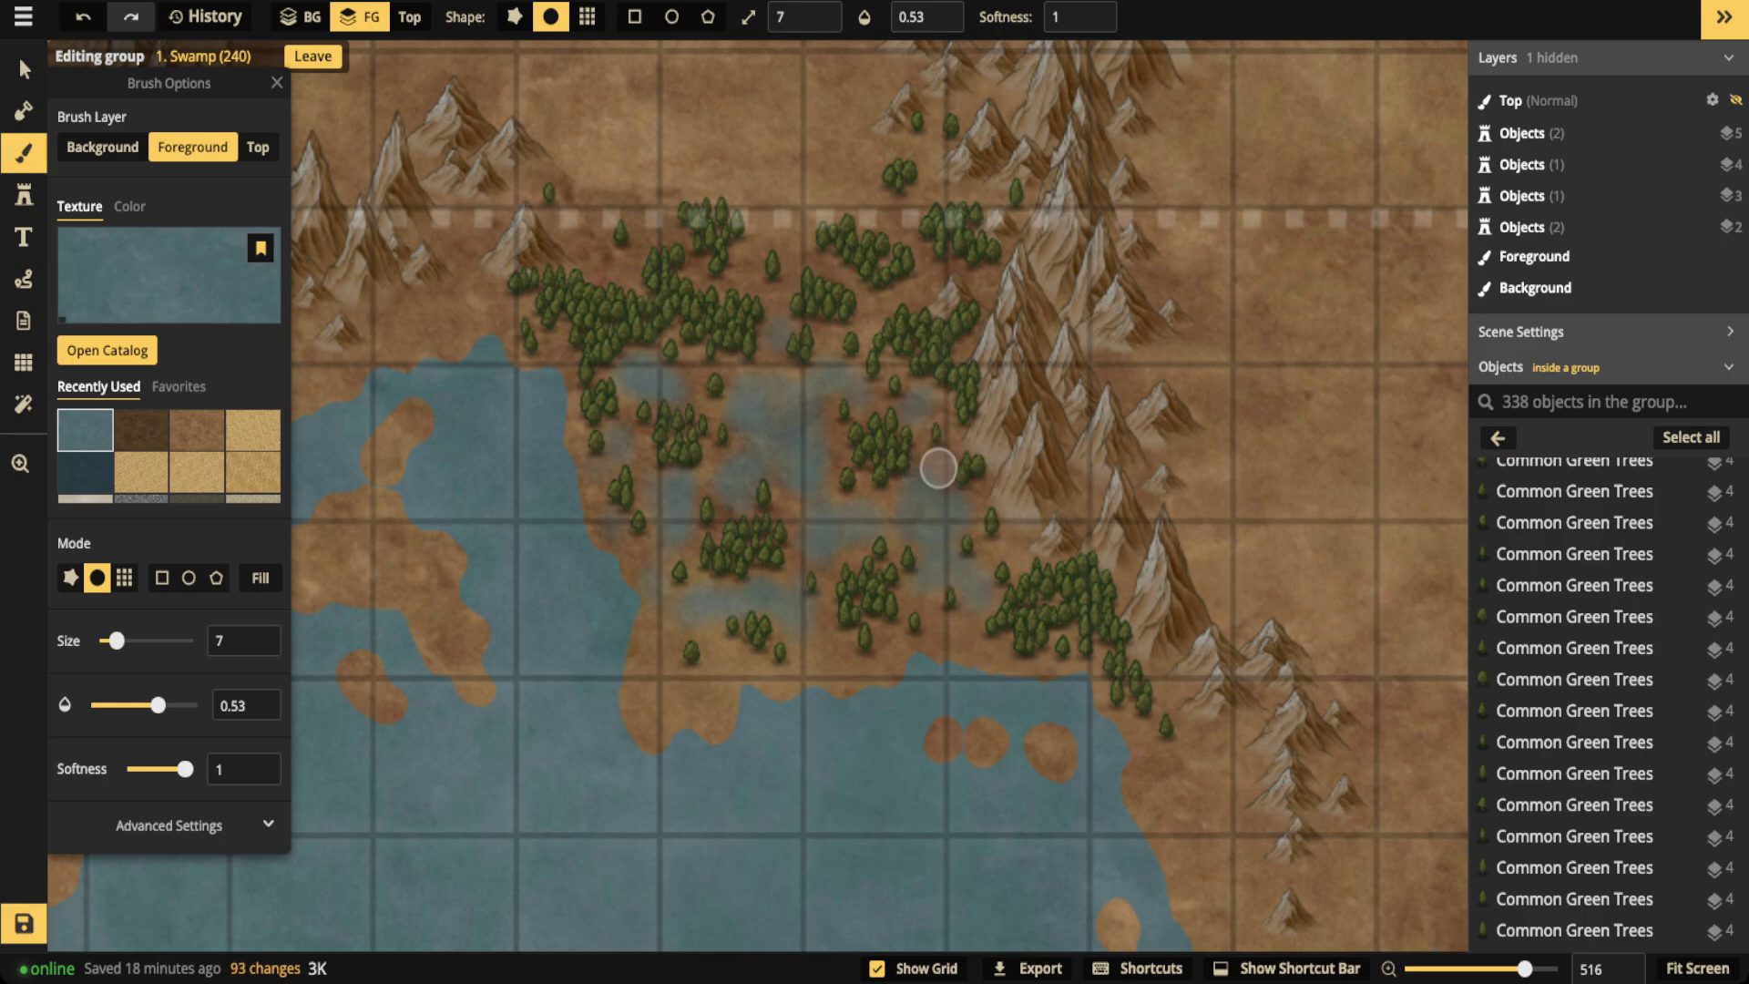
Strengthen the painted water between the central and eastern tree clusters with repeated dabs
{"action": "left_click", "coordinate": [882, 508]}
{"action": "left_click", "coordinate": [873, 510]}
{"action": "left_click", "coordinate": [863, 511]}
{"action": "left_click", "coordinate": [890, 534]}
{"action": "left_click", "coordinate": [886, 528]}
{"action": "left_click", "coordinate": [886, 527]}
{"action": "left_click", "coordinate": [832, 547]}
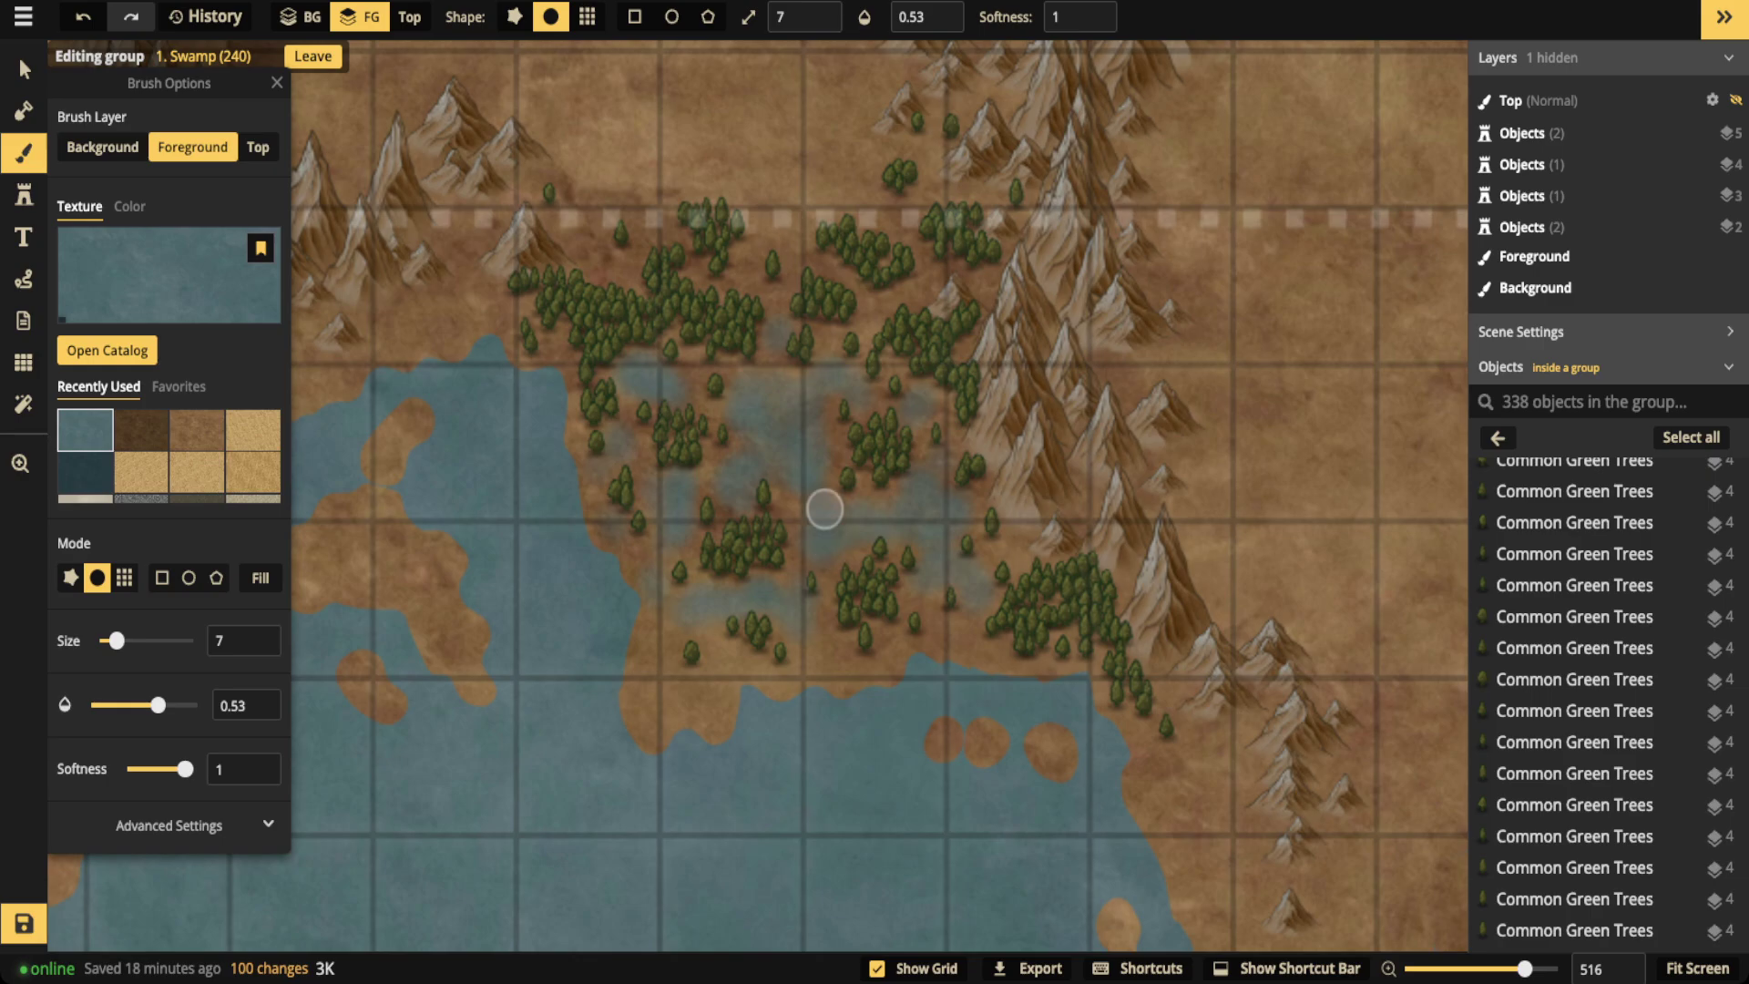
Add water dabs in the swamp's middle, near its southern shore and up along its western edge
{"action": "left_click", "coordinate": [716, 457]}
{"action": "left_click", "coordinate": [716, 456]}
{"action": "left_click", "coordinate": [825, 643]}
{"action": "left_click", "coordinate": [712, 631]}
{"action": "left_click", "coordinate": [723, 661]}
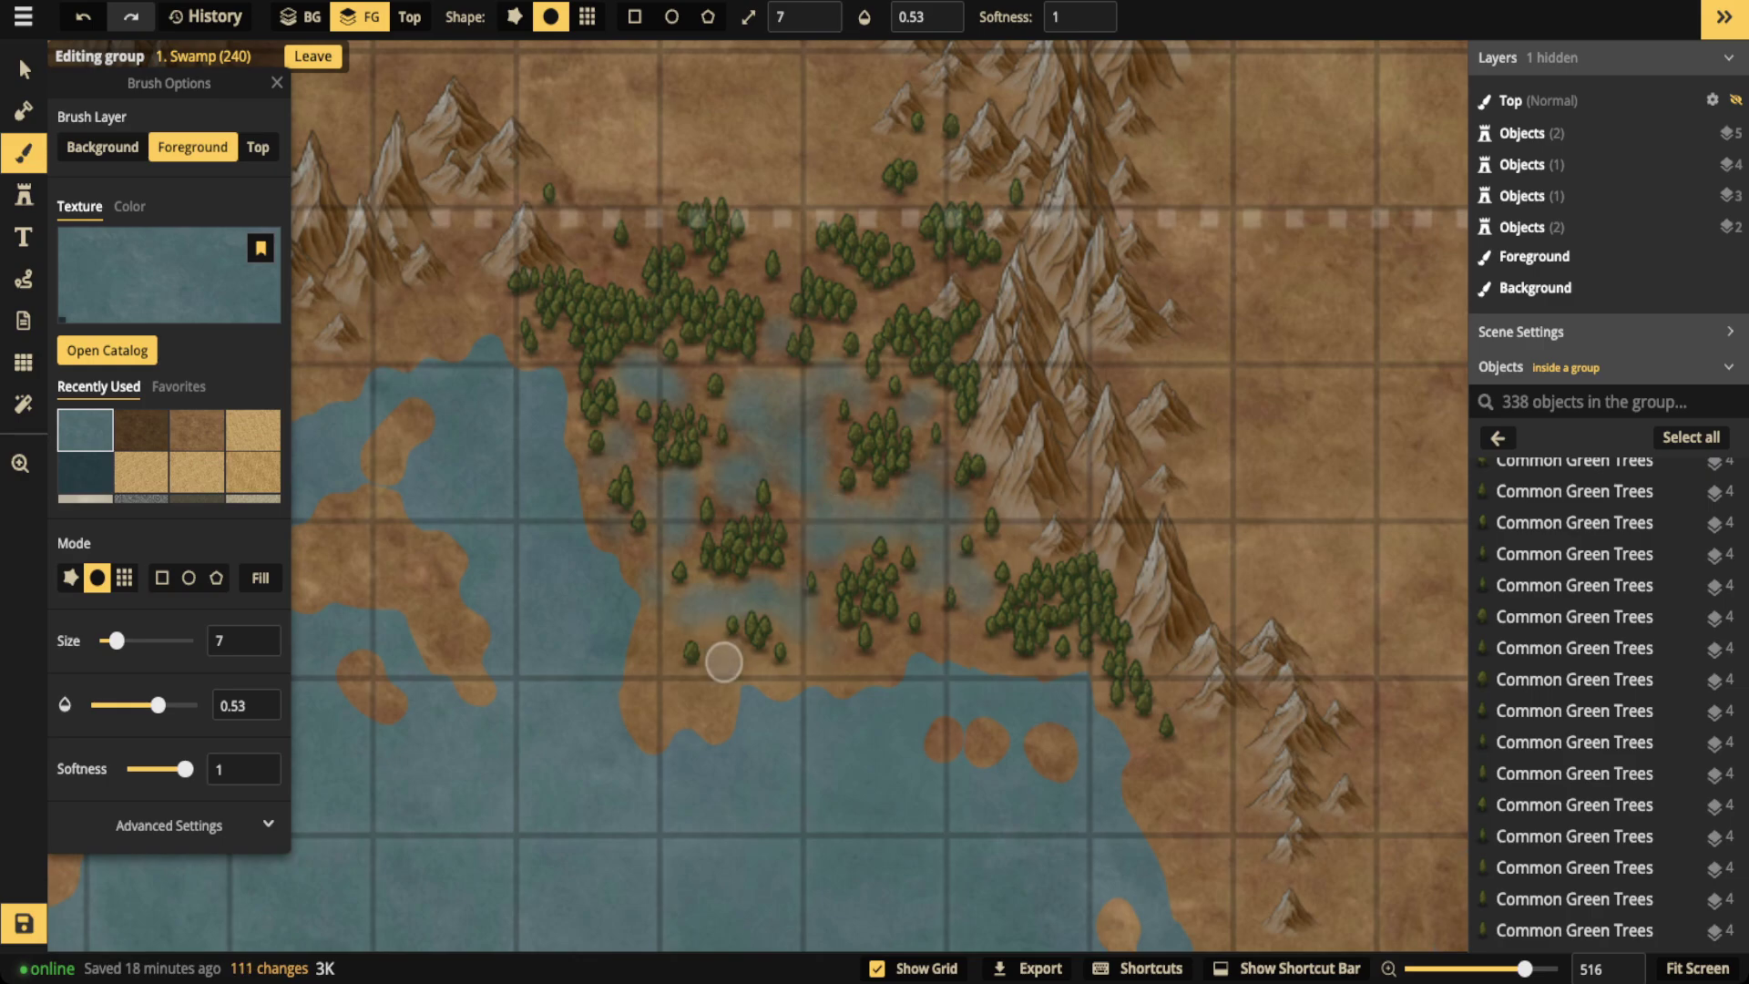
{"action": "left_click", "coordinate": [723, 662]}
{"action": "left_click", "coordinate": [704, 633]}
{"action": "left_click", "coordinate": [672, 606]}
{"action": "left_click", "coordinate": [664, 572]}
{"action": "left_click", "coordinate": [613, 476]}
{"action": "left_click", "coordinate": [621, 418]}
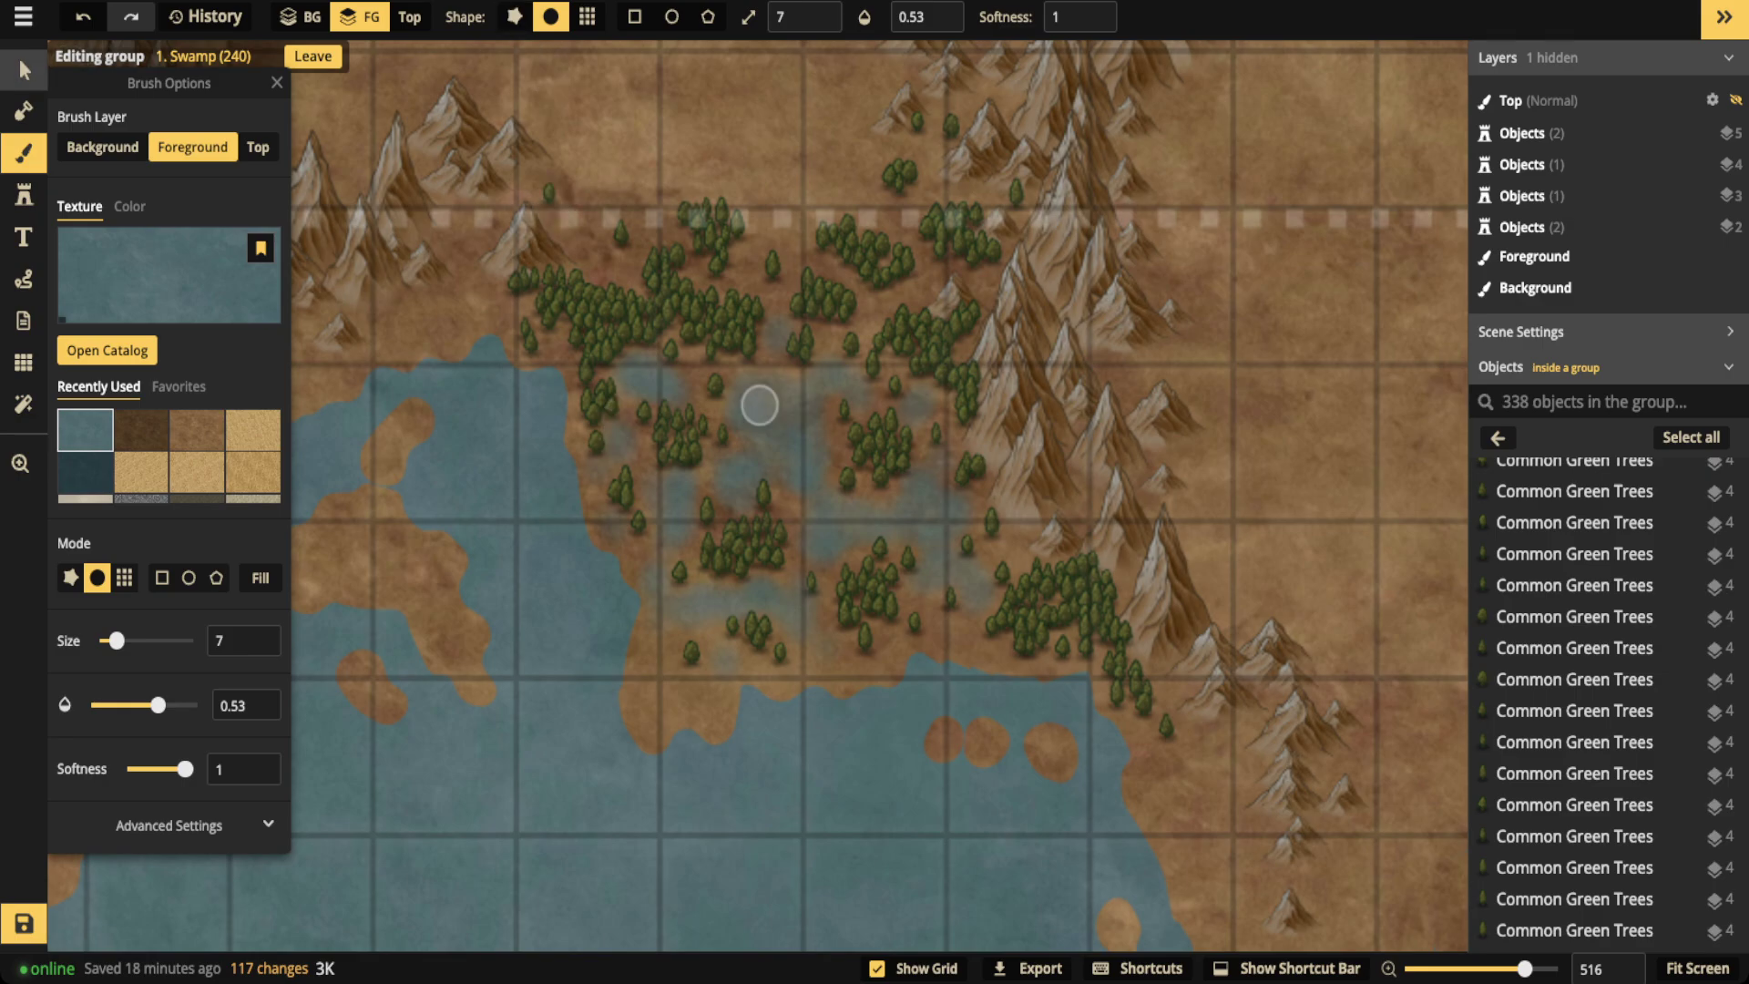
Stamp size 70 favorite Swamp Trees with random variants around the swamp's northwestern water and beside its west-central tree cluster
{"action": "left_click", "coordinate": [25, 69]}
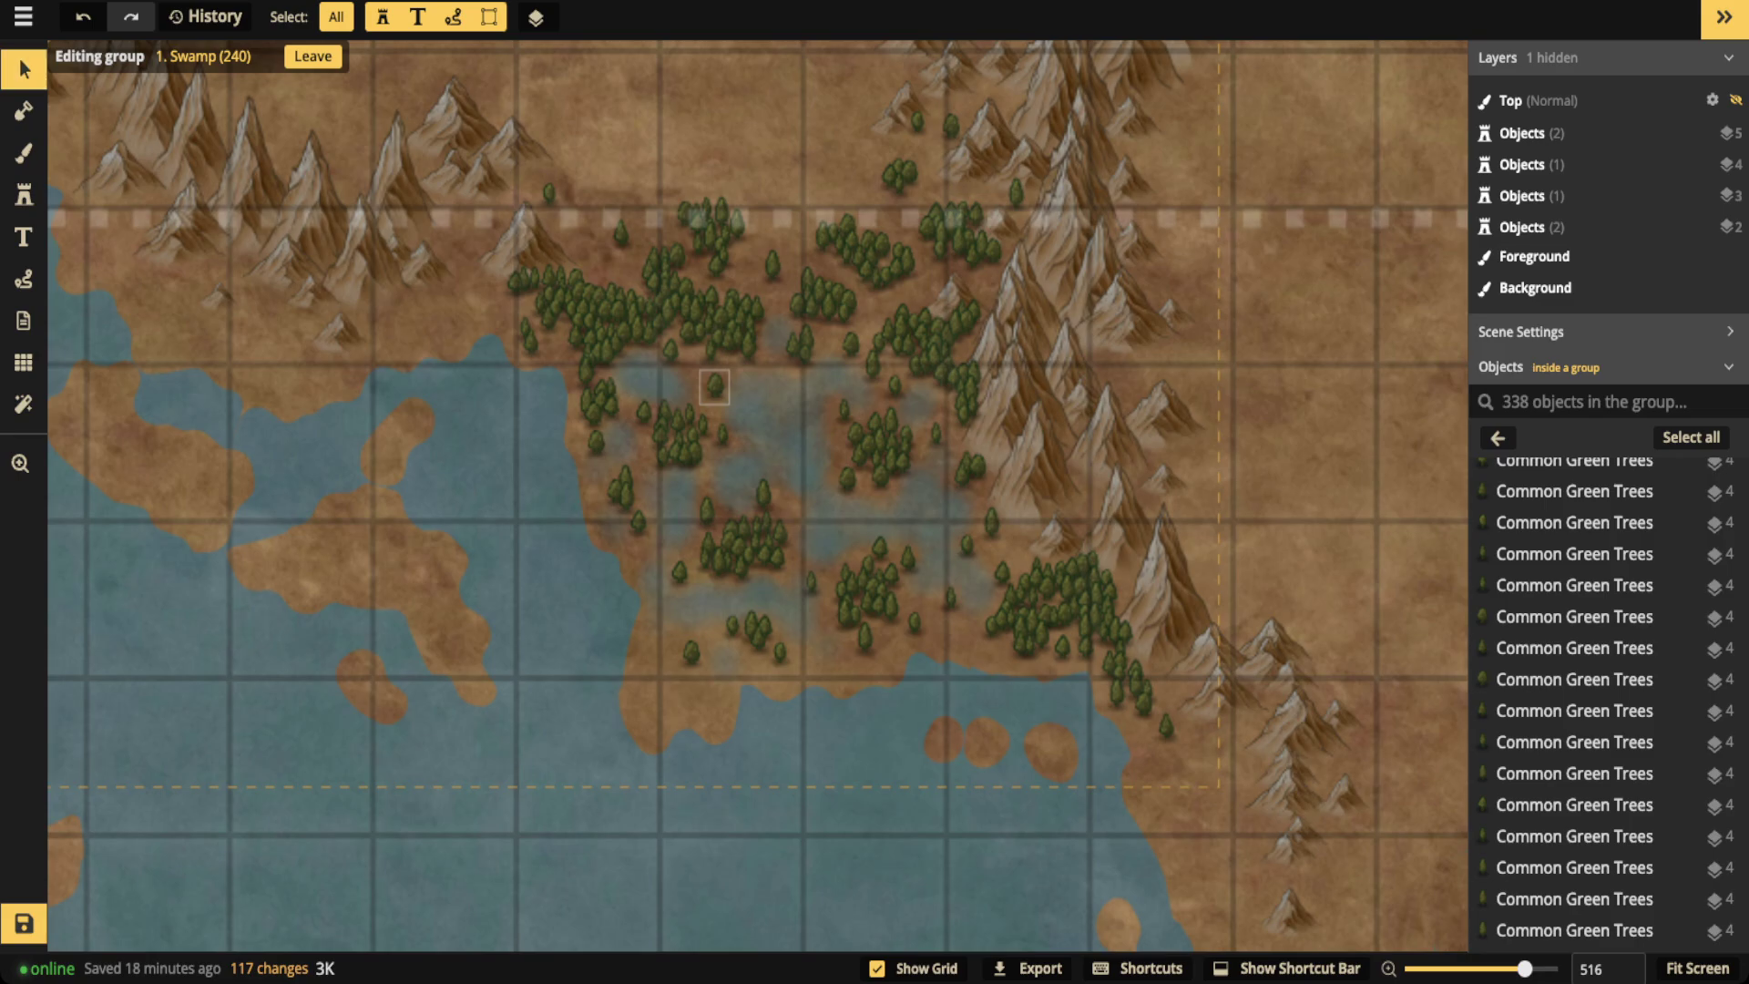
{"action": "left_click", "coordinate": [714, 386]}
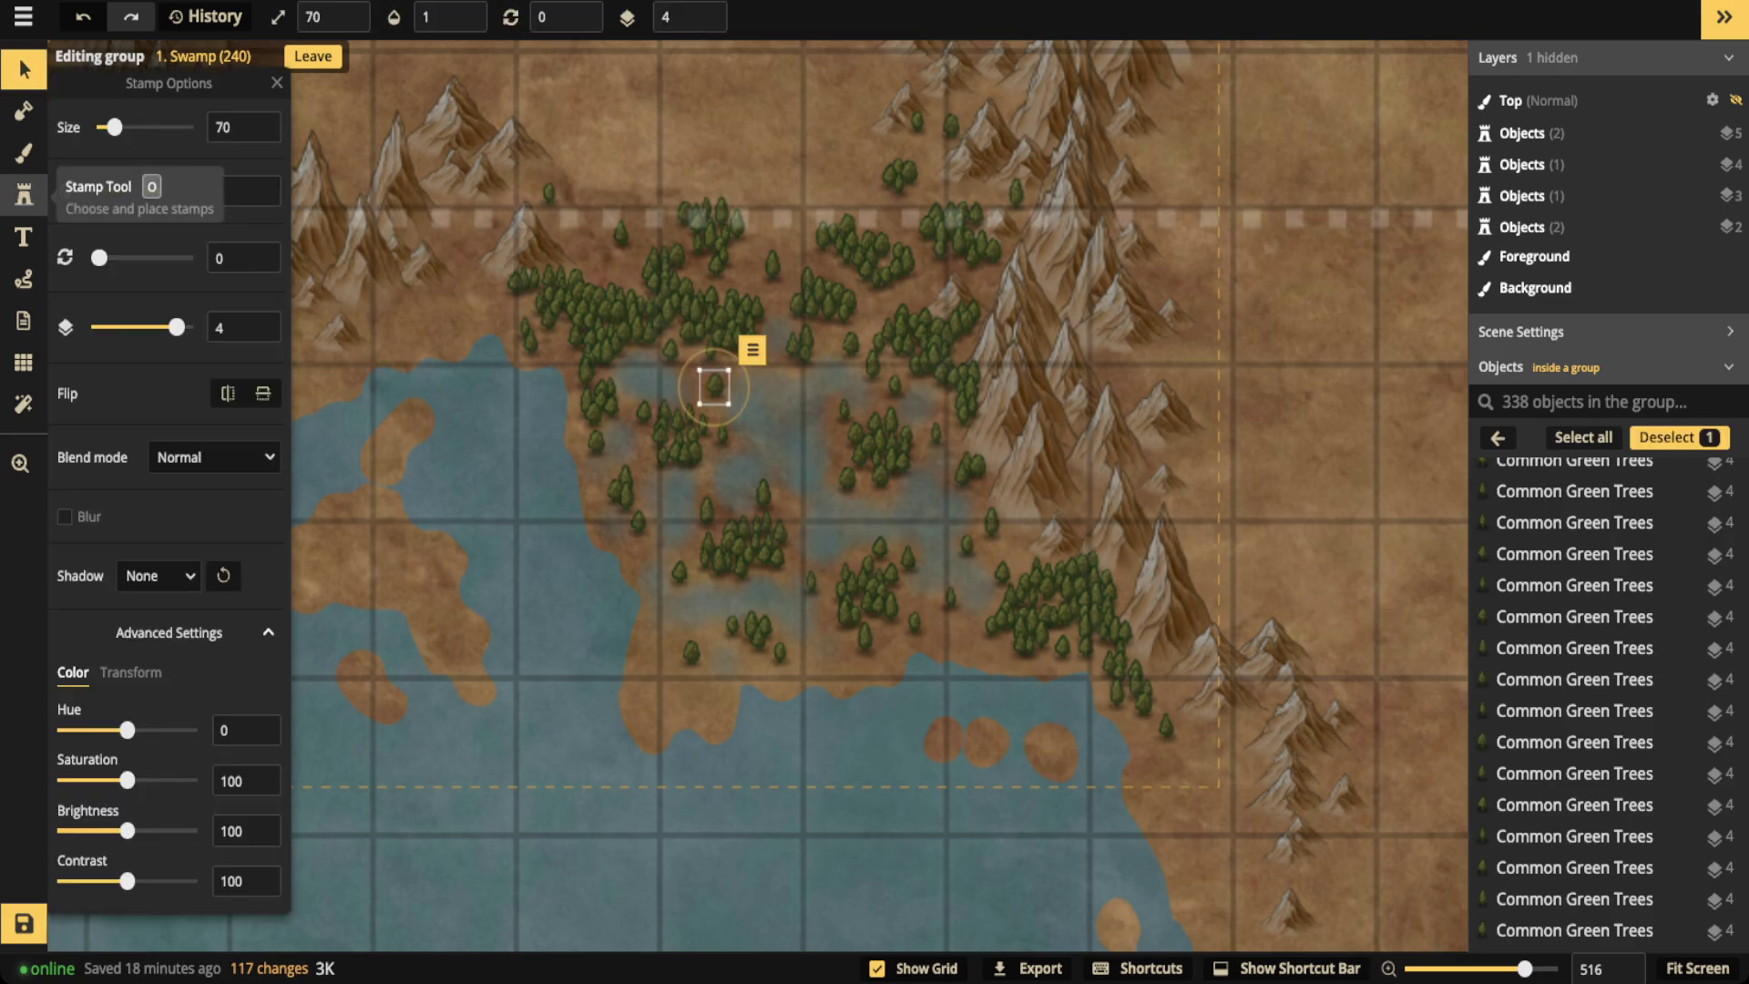
{"action": "left_click", "coordinate": [24, 195]}
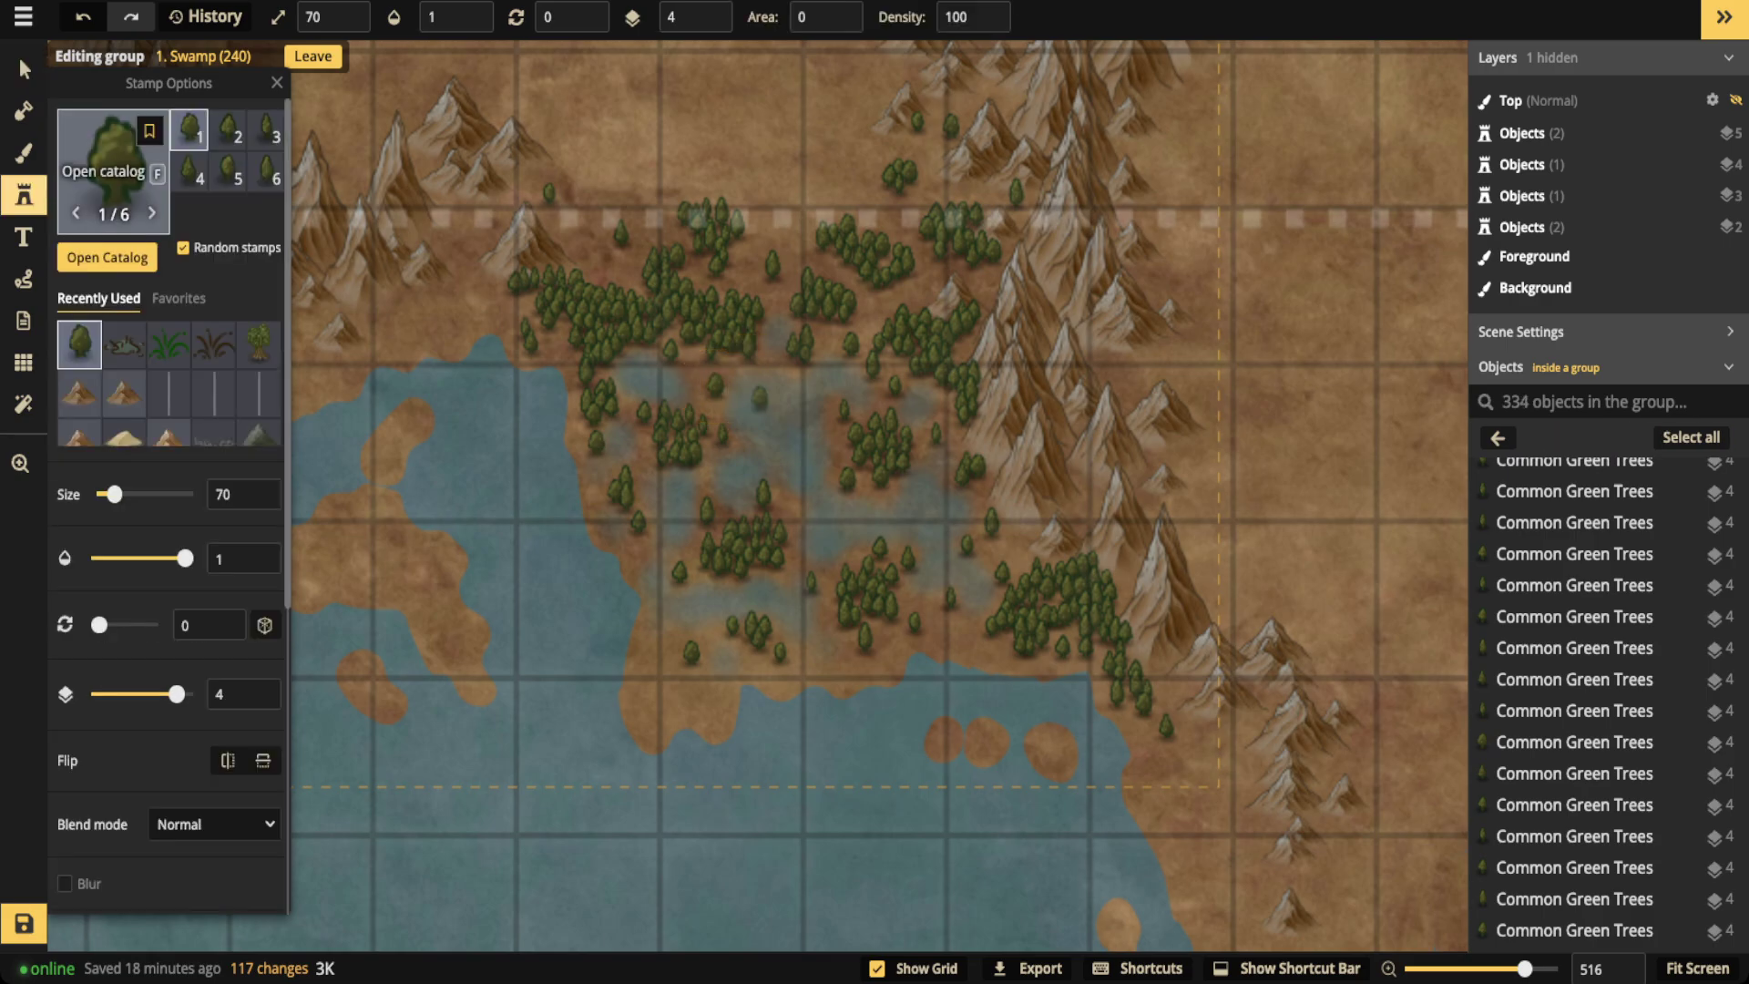
{"action": "left_click", "coordinate": [178, 298]}
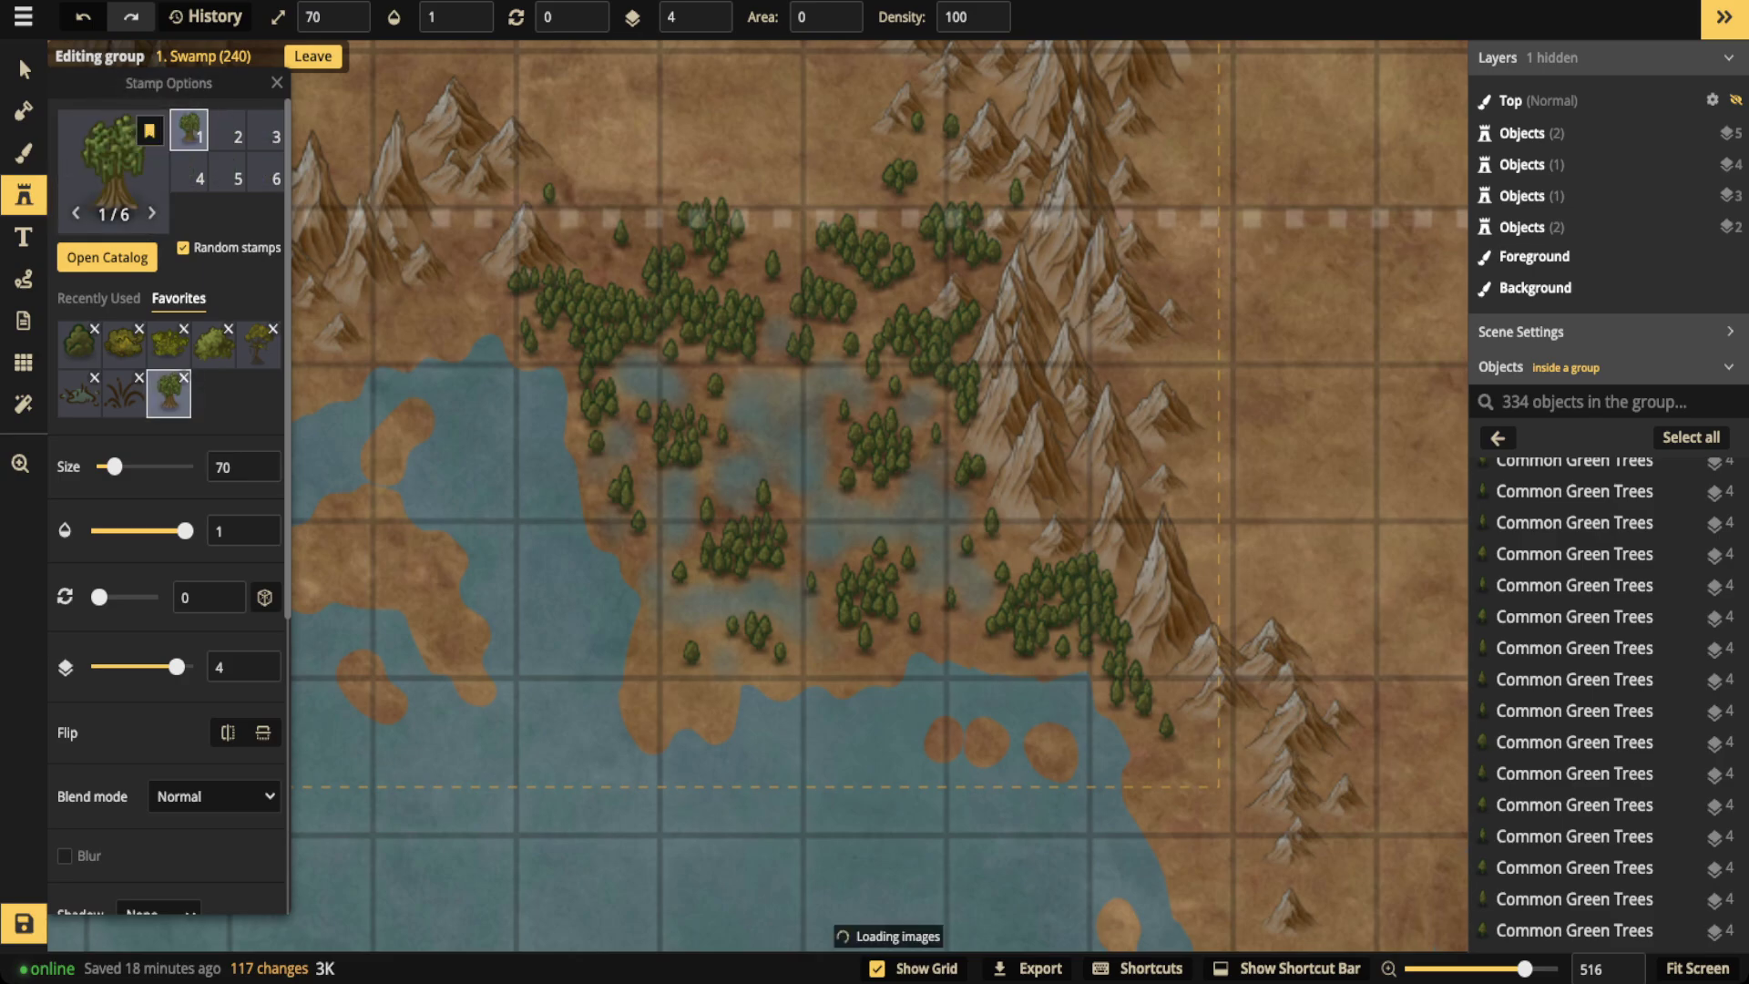
{"action": "scroll", "coordinate": [768, 394], "scroll_direction": "up", "scroll_amount": 2}
{"action": "scroll", "coordinate": [768, 393], "scroll_direction": "up", "scroll_amount": 2}
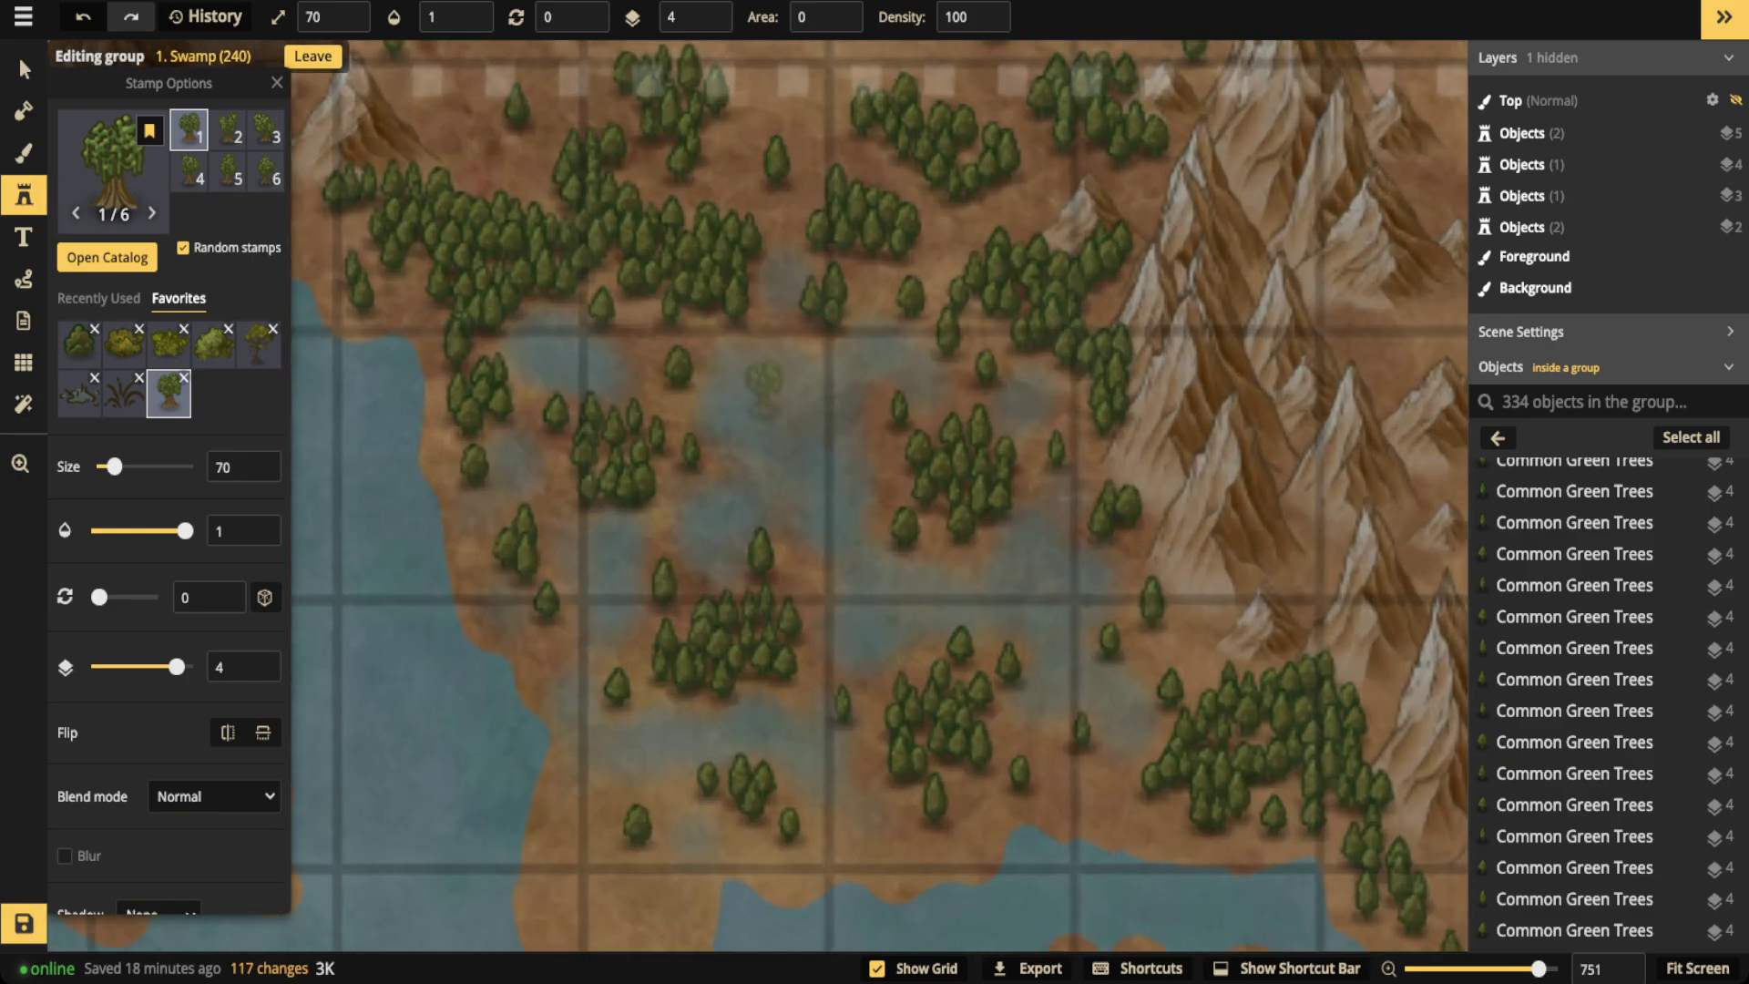
{"action": "left_click", "coordinate": [756, 351]}
{"action": "left_click", "coordinate": [674, 366]}
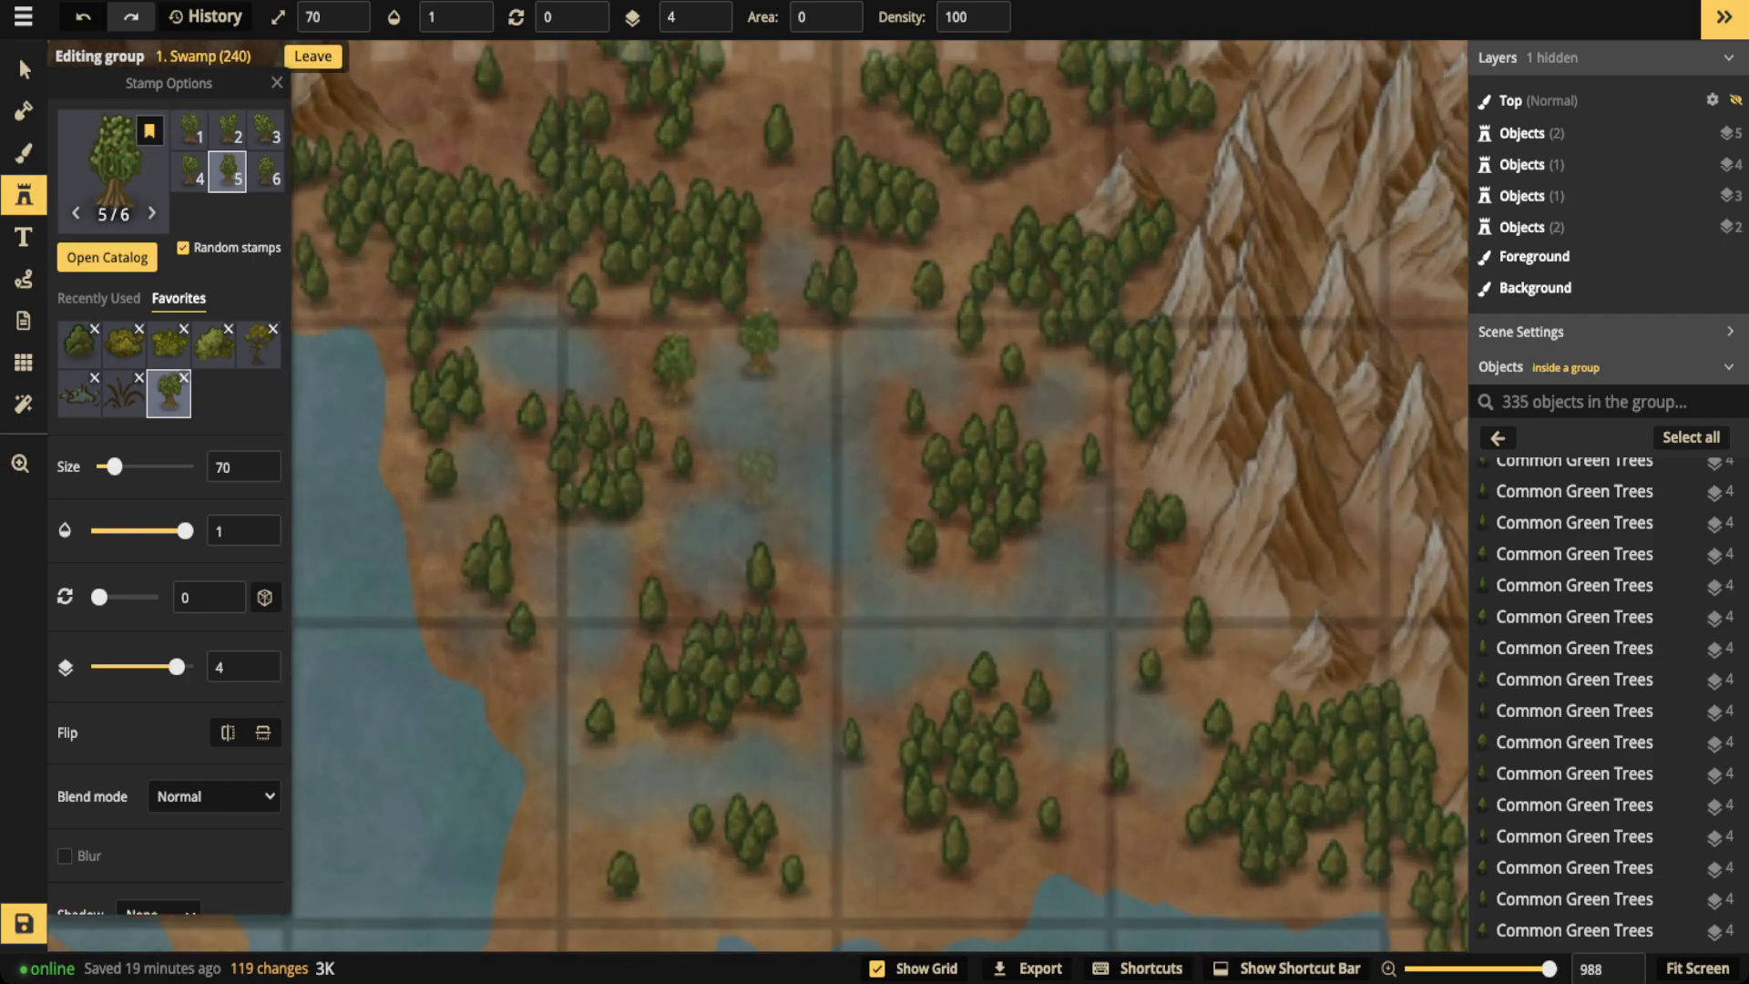
{"action": "left_click", "coordinate": [750, 461]}
{"action": "left_click", "coordinate": [675, 466]}
{"action": "left_click", "coordinate": [638, 517]}
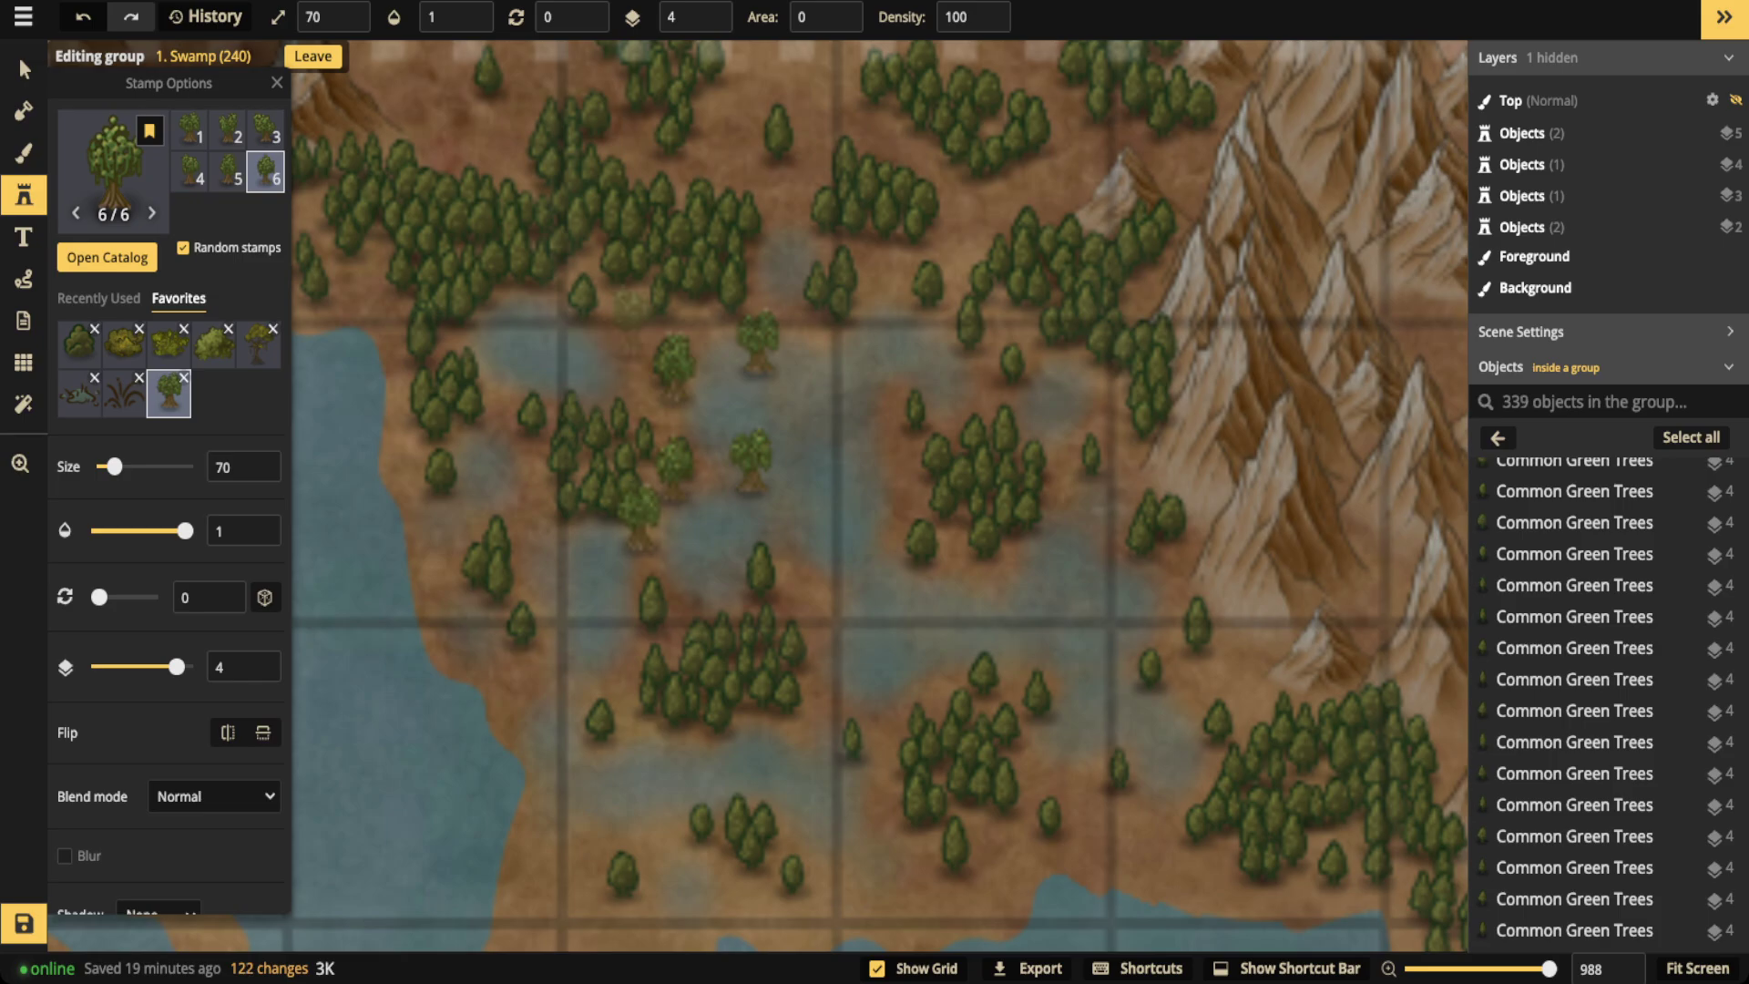
Add single swamp trees below the northern forest, at the east-central cluster and beside the trees at the mountain foot
{"action": "left_click", "coordinate": [630, 319]}
{"action": "left_click", "coordinate": [946, 525]}
{"action": "left_click", "coordinate": [1108, 368]}
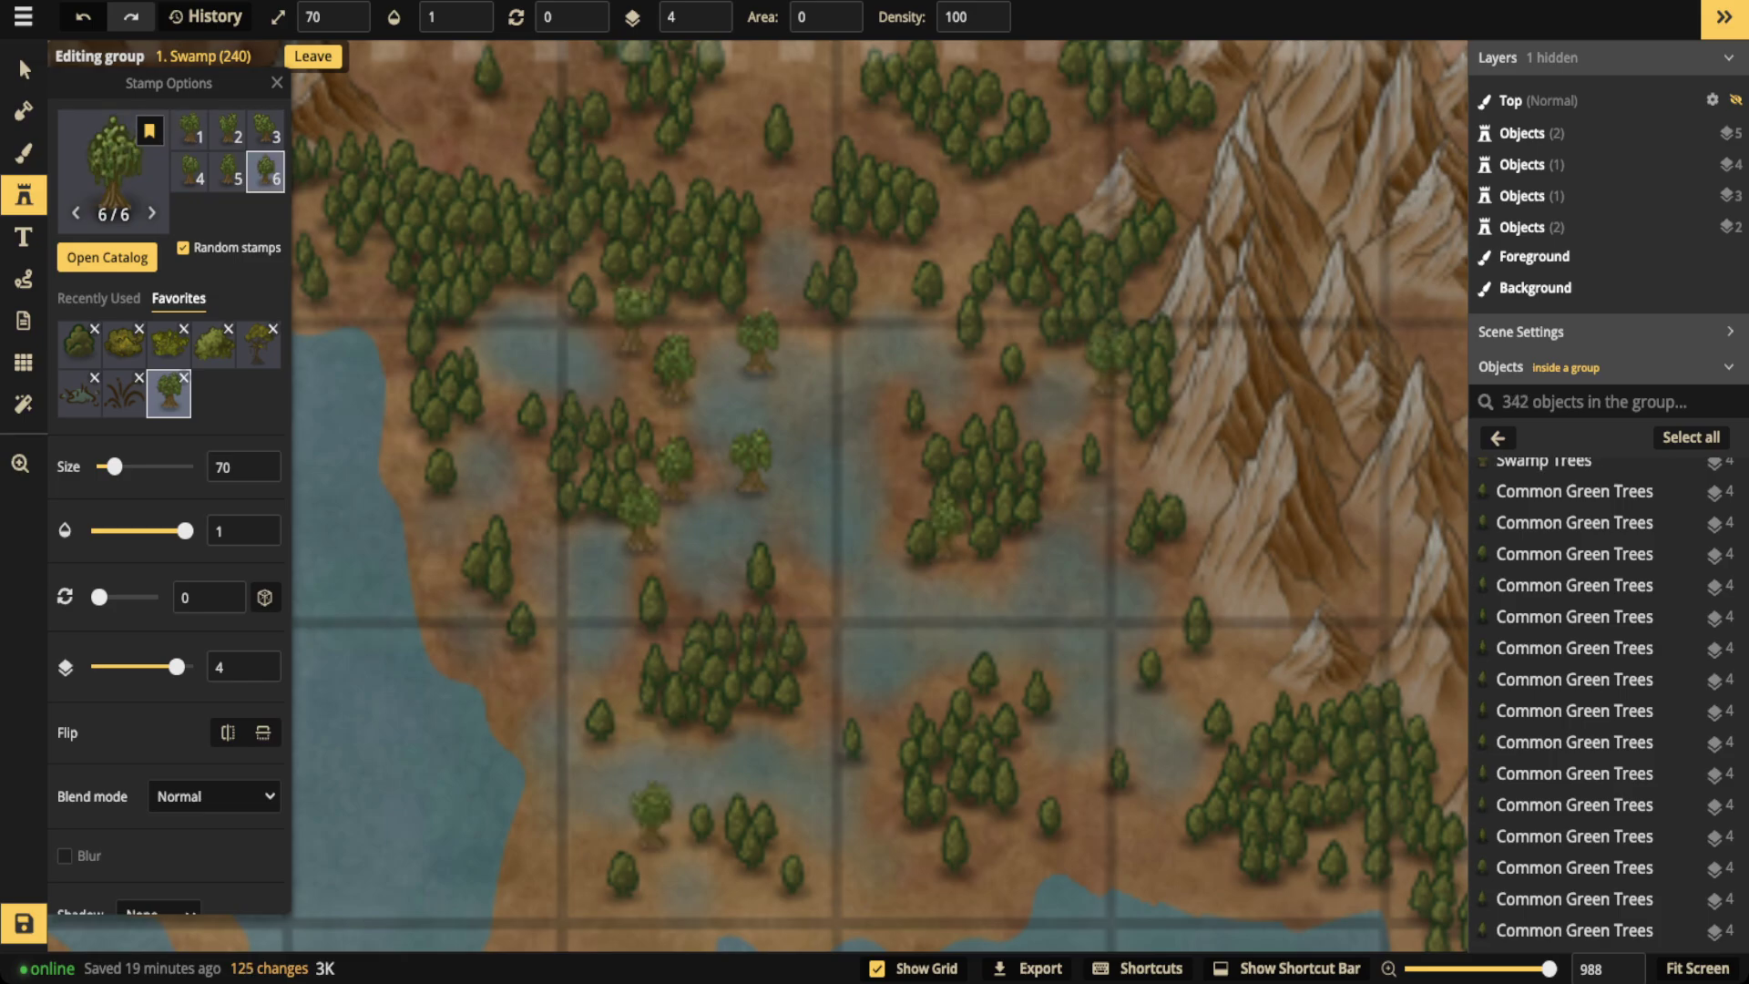
Scatter swamp trees along the swamp's southern side, from the southwestern cluster to the edge of the southeastern forest
{"action": "left_click", "coordinate": [652, 820]}
{"action": "left_click", "coordinate": [805, 822]}
{"action": "left_click", "coordinate": [894, 834]}
{"action": "left_click", "coordinate": [852, 875]}
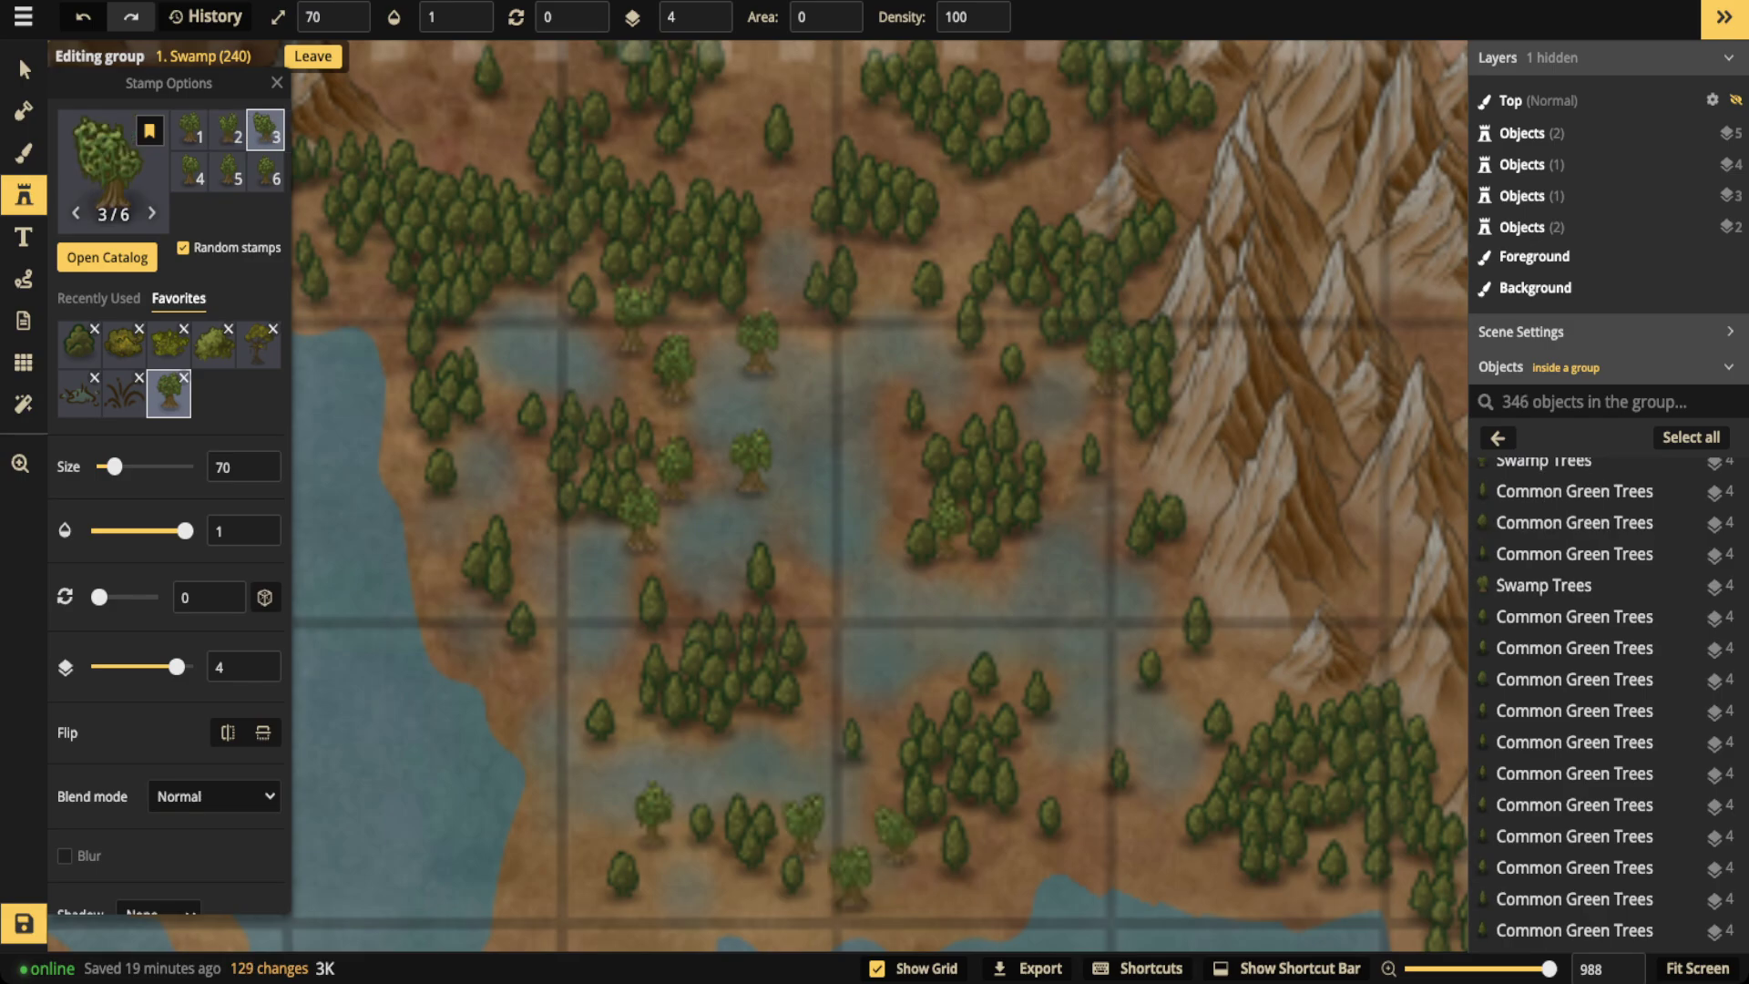
{"action": "left_click", "coordinate": [962, 872]}
{"action": "left_click", "coordinate": [979, 840]}
{"action": "left_click", "coordinate": [1043, 760]}
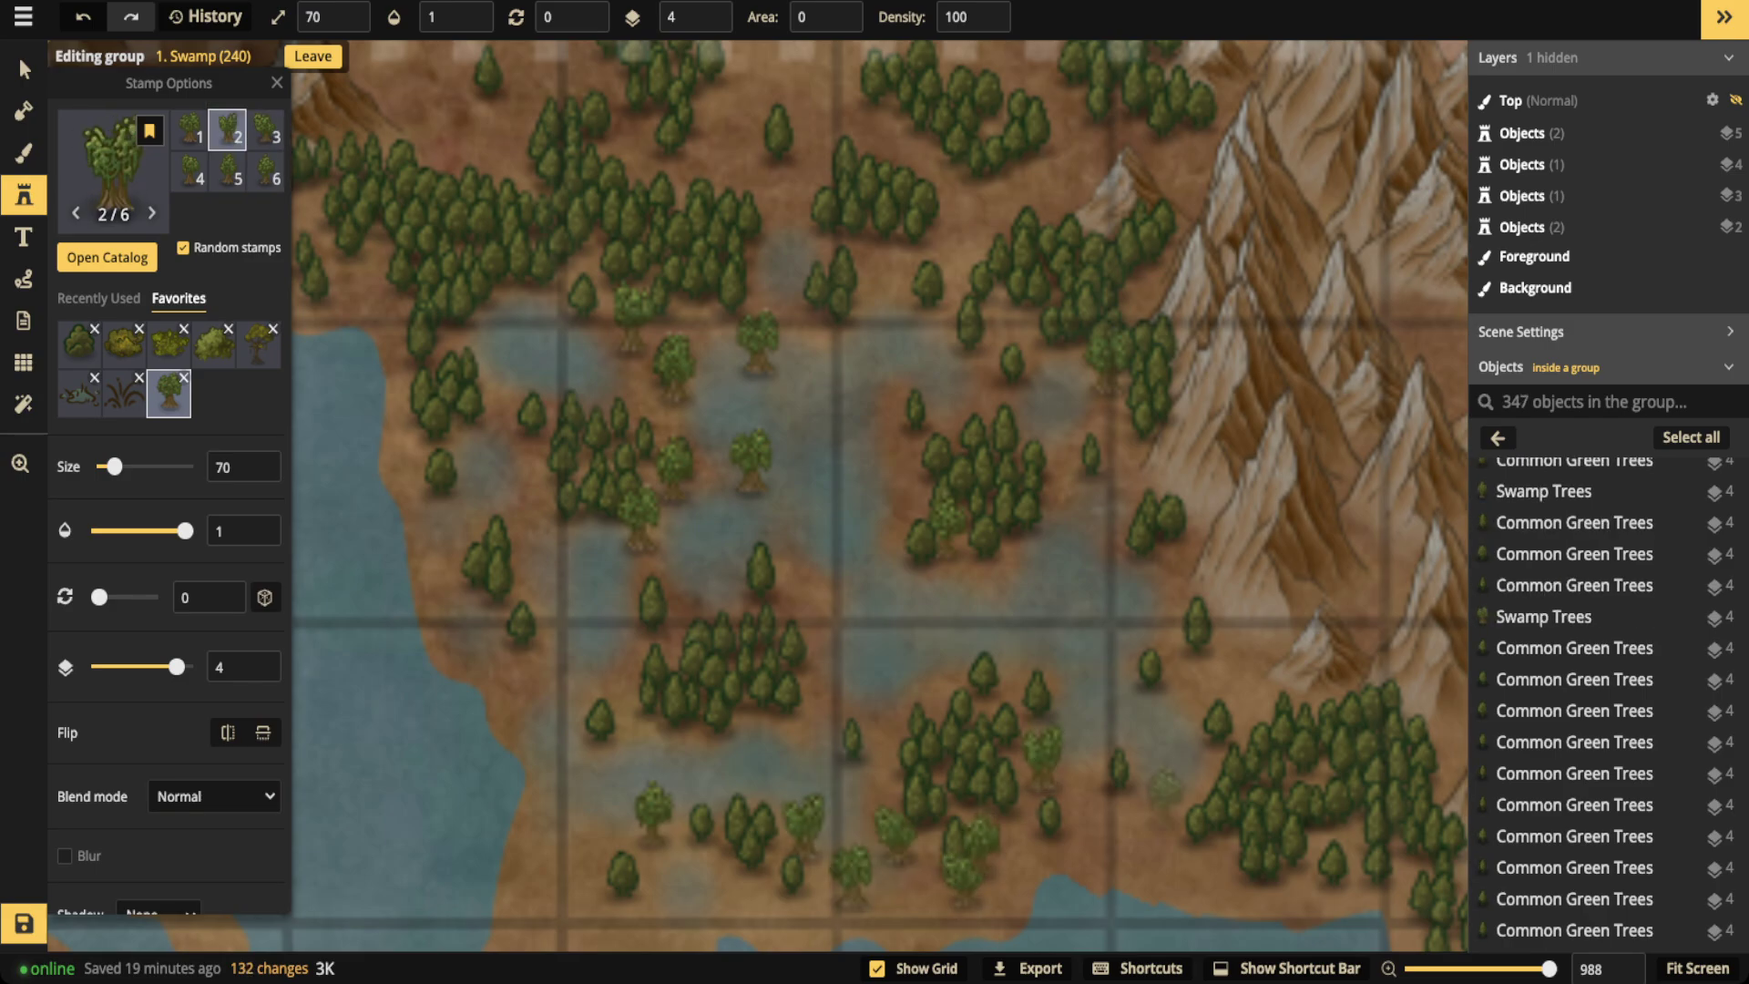
{"action": "left_click", "coordinate": [1165, 799]}
{"action": "scroll", "coordinate": [820, 483], "scroll_direction": "down", "scroll_amount": 3}
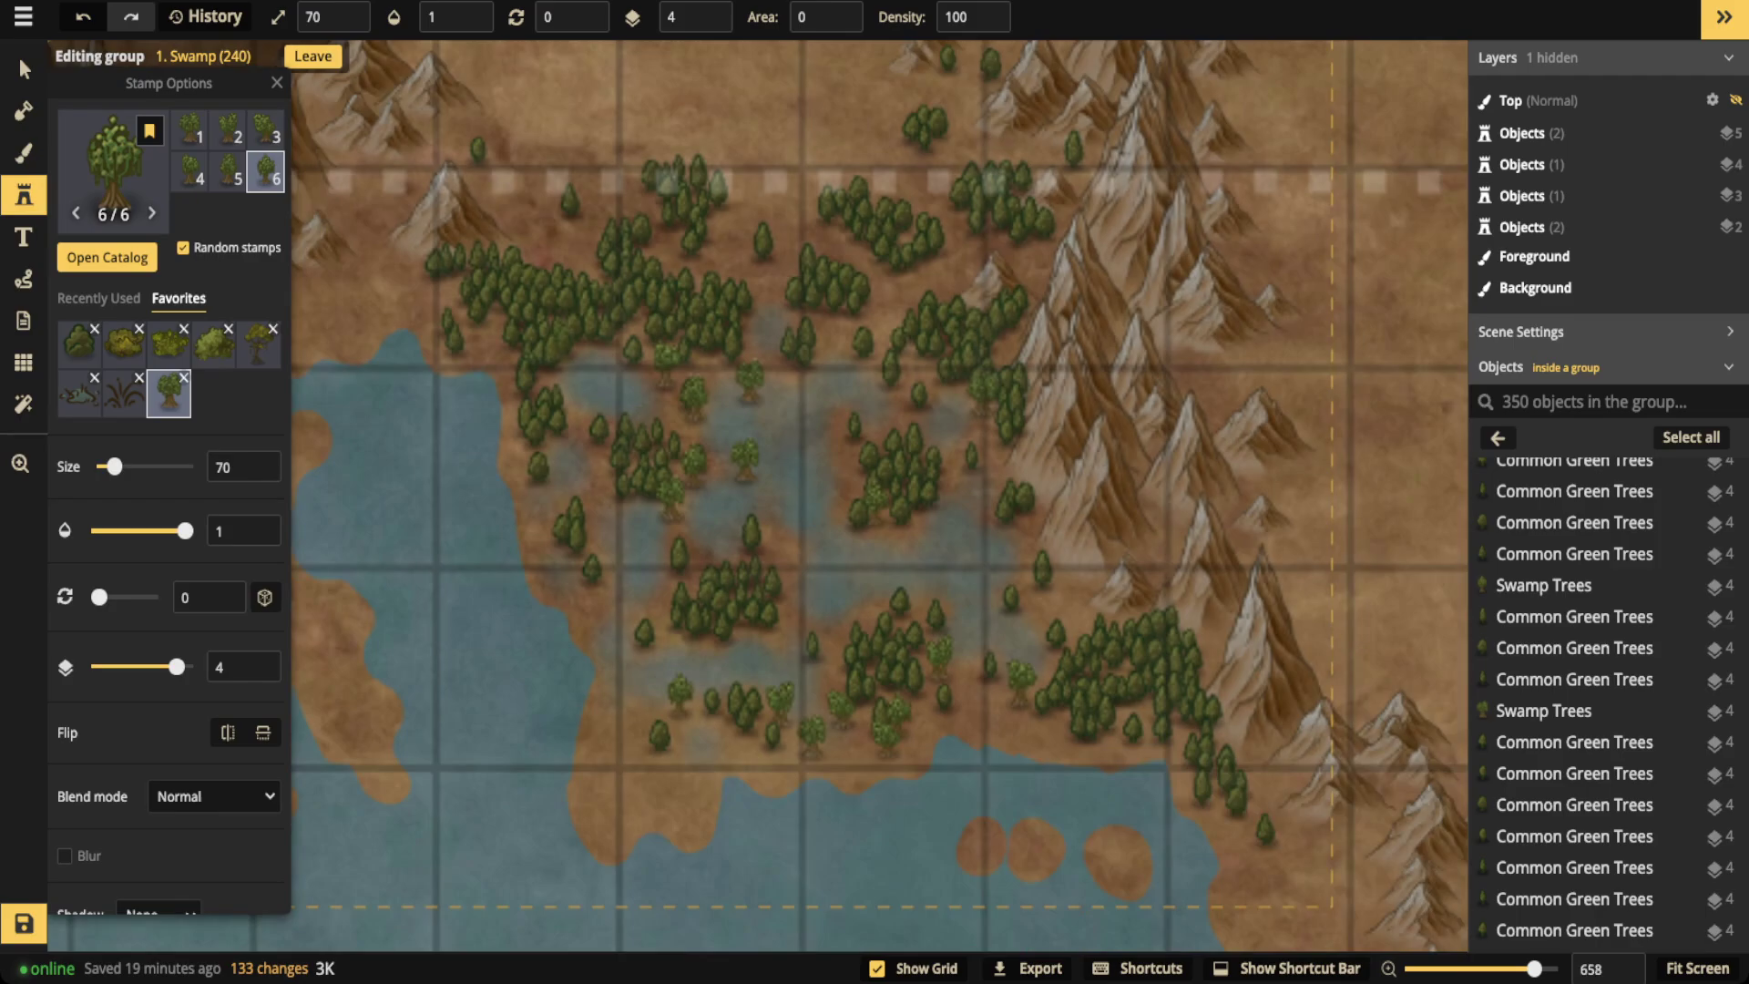
Clear the tree selection and leave the Swamp group, returning to the object list of the whole map
{"action": "left_click", "coordinate": [24, 70]}
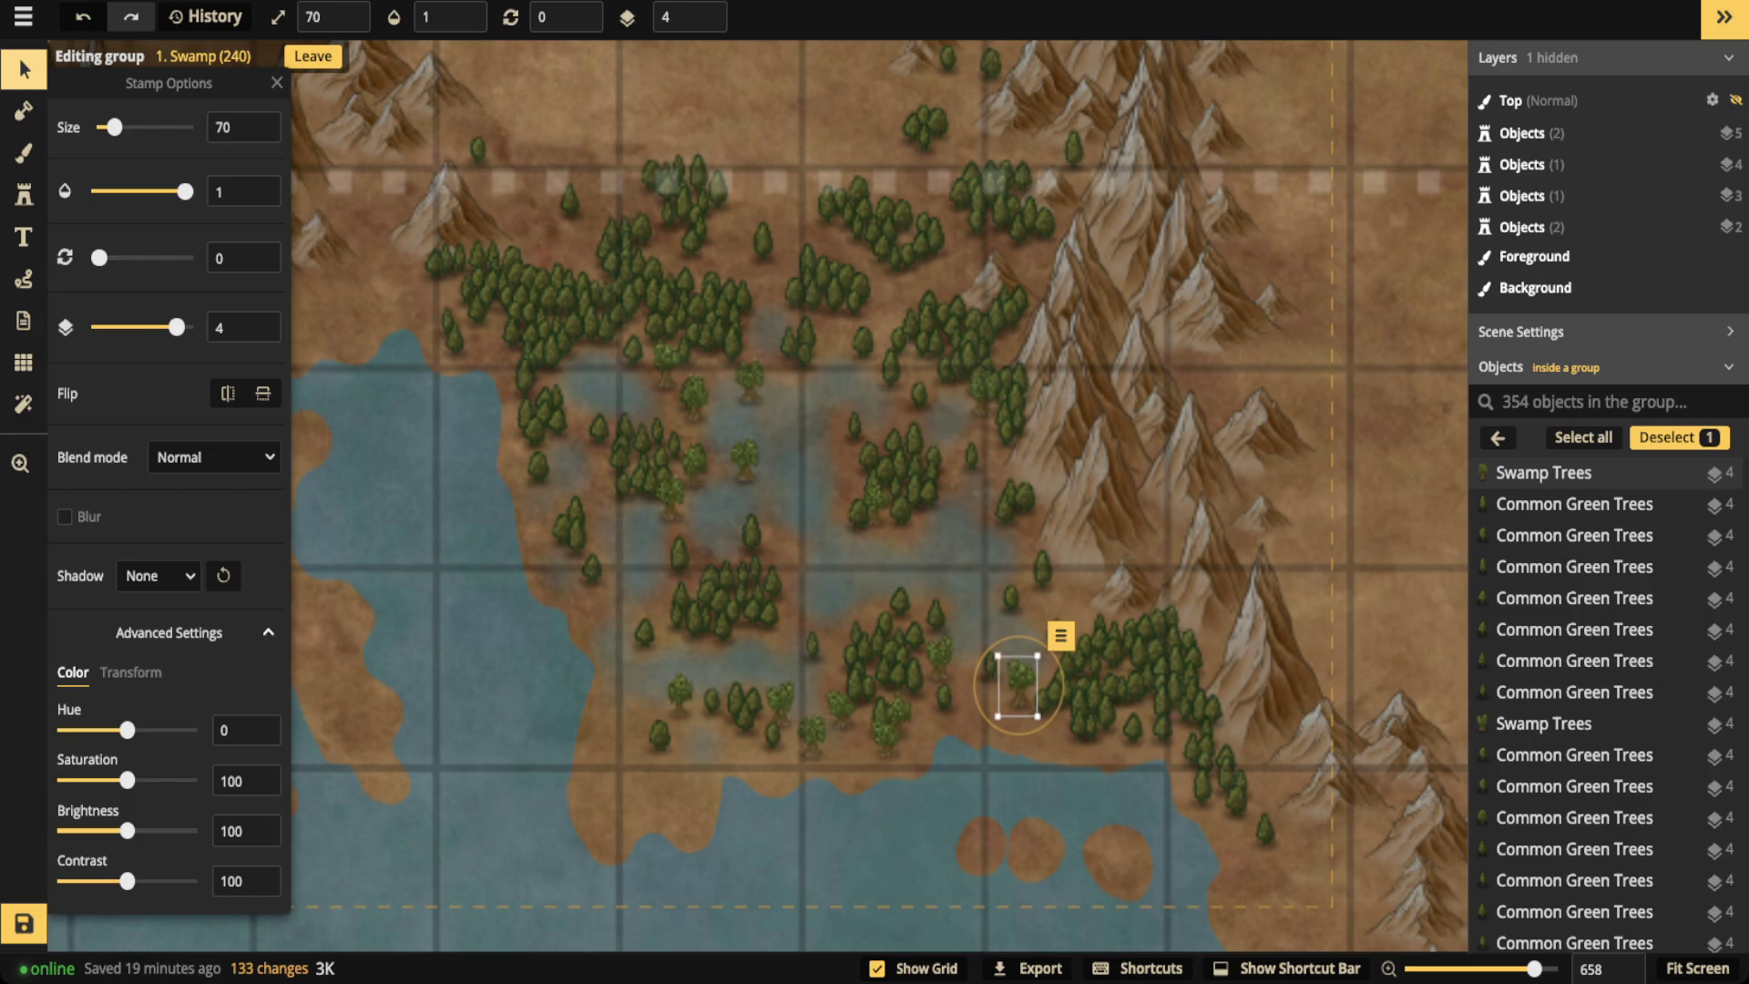
{"action": "left_click", "coordinate": [23, 70]}
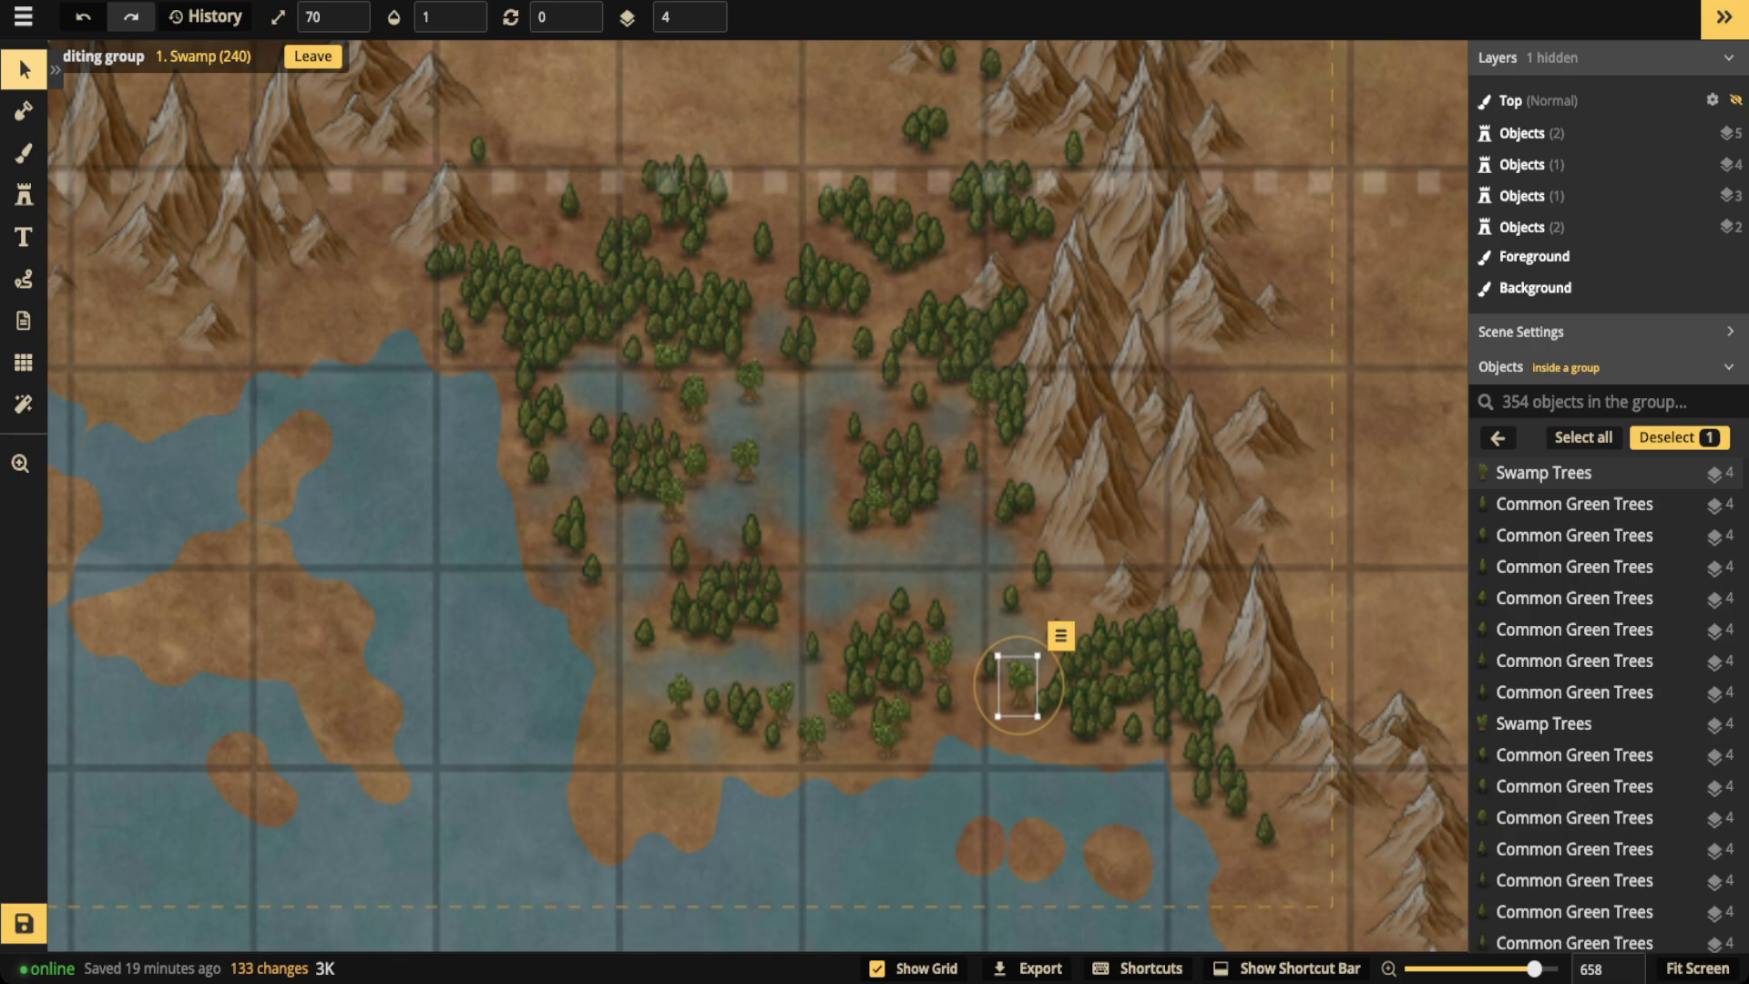
{"action": "left_click", "coordinate": [54, 69]}
{"action": "scroll", "coordinate": [587, 356], "scroll_direction": "down", "scroll_amount": 3}
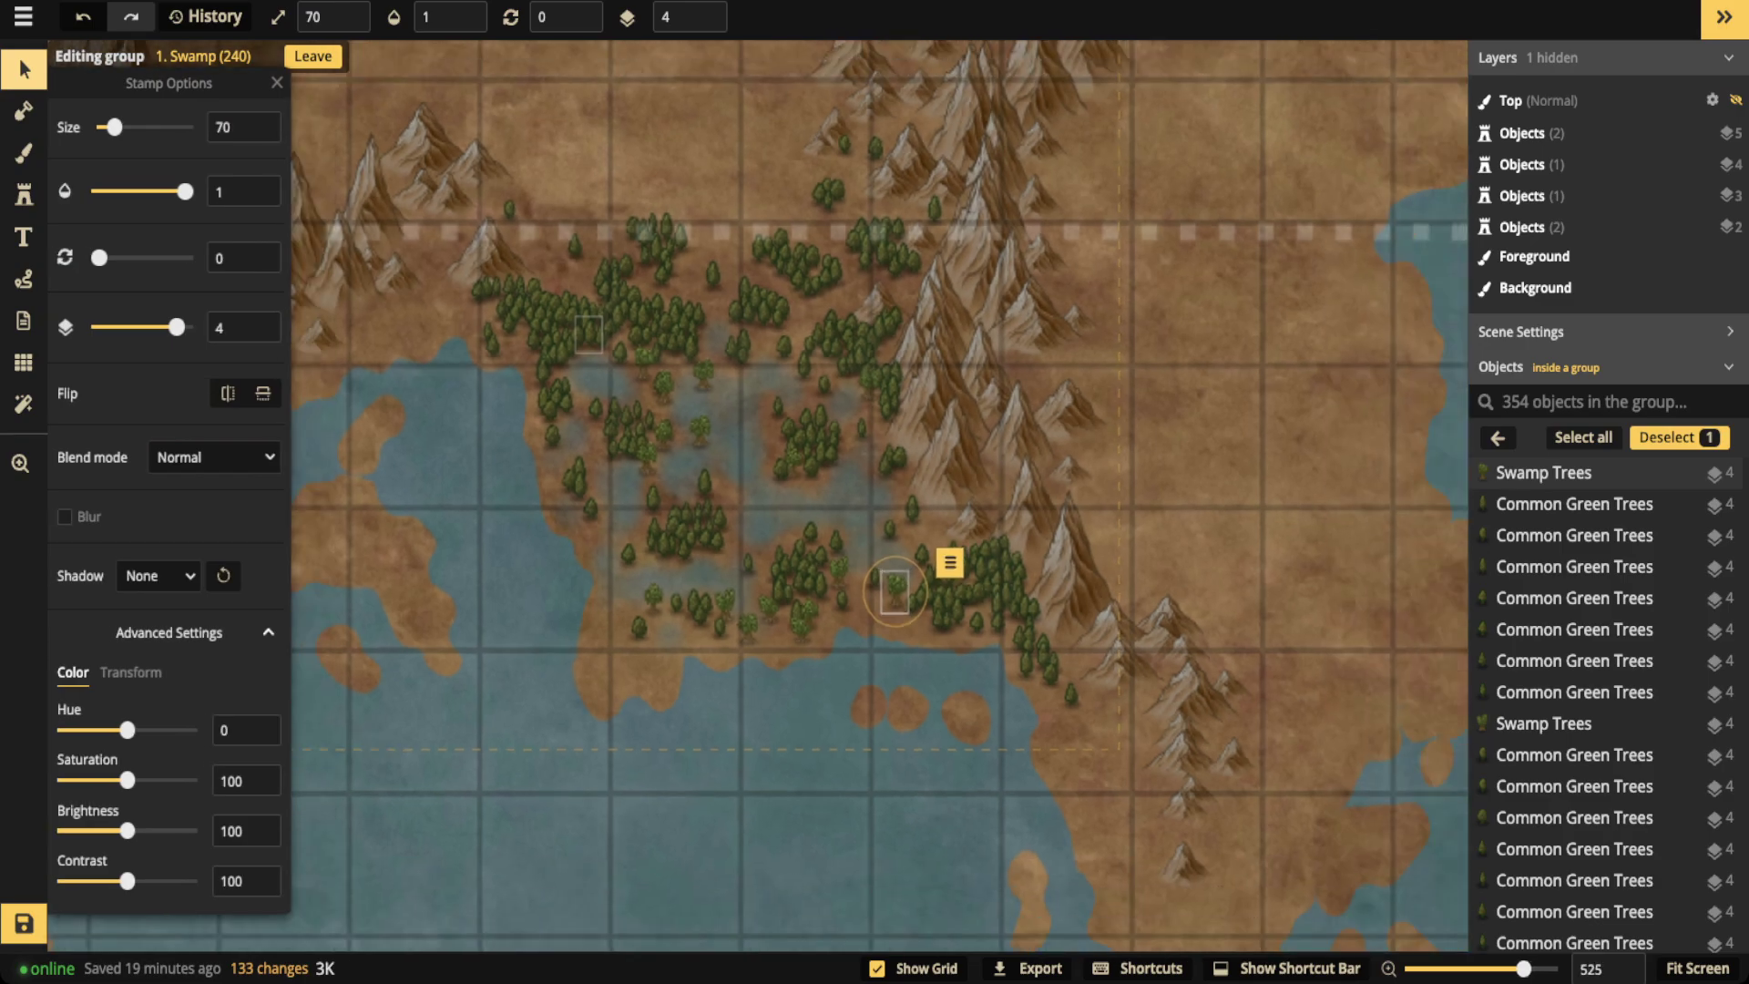
{"action": "key", "text": "Escape"}
{"action": "scroll", "coordinate": [611, 356], "scroll_direction": "down", "scroll_amount": 1}
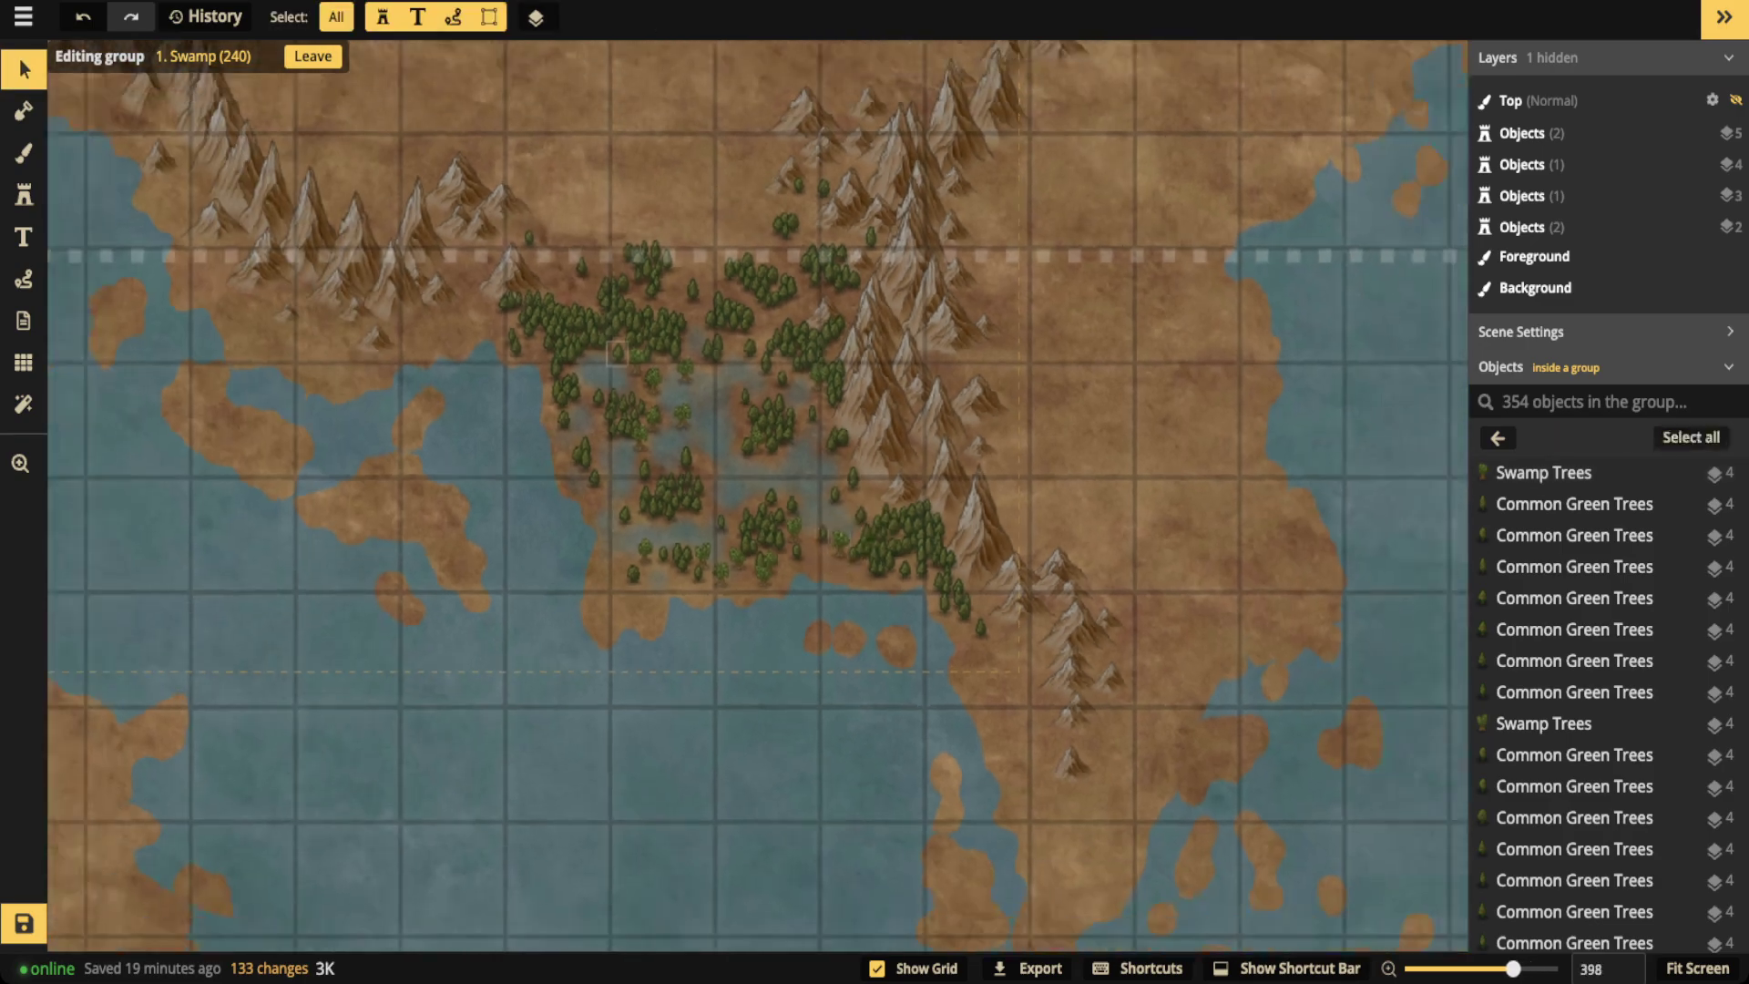
{"action": "scroll", "coordinate": [755, 494], "scroll_direction": "down", "scroll_amount": 2}
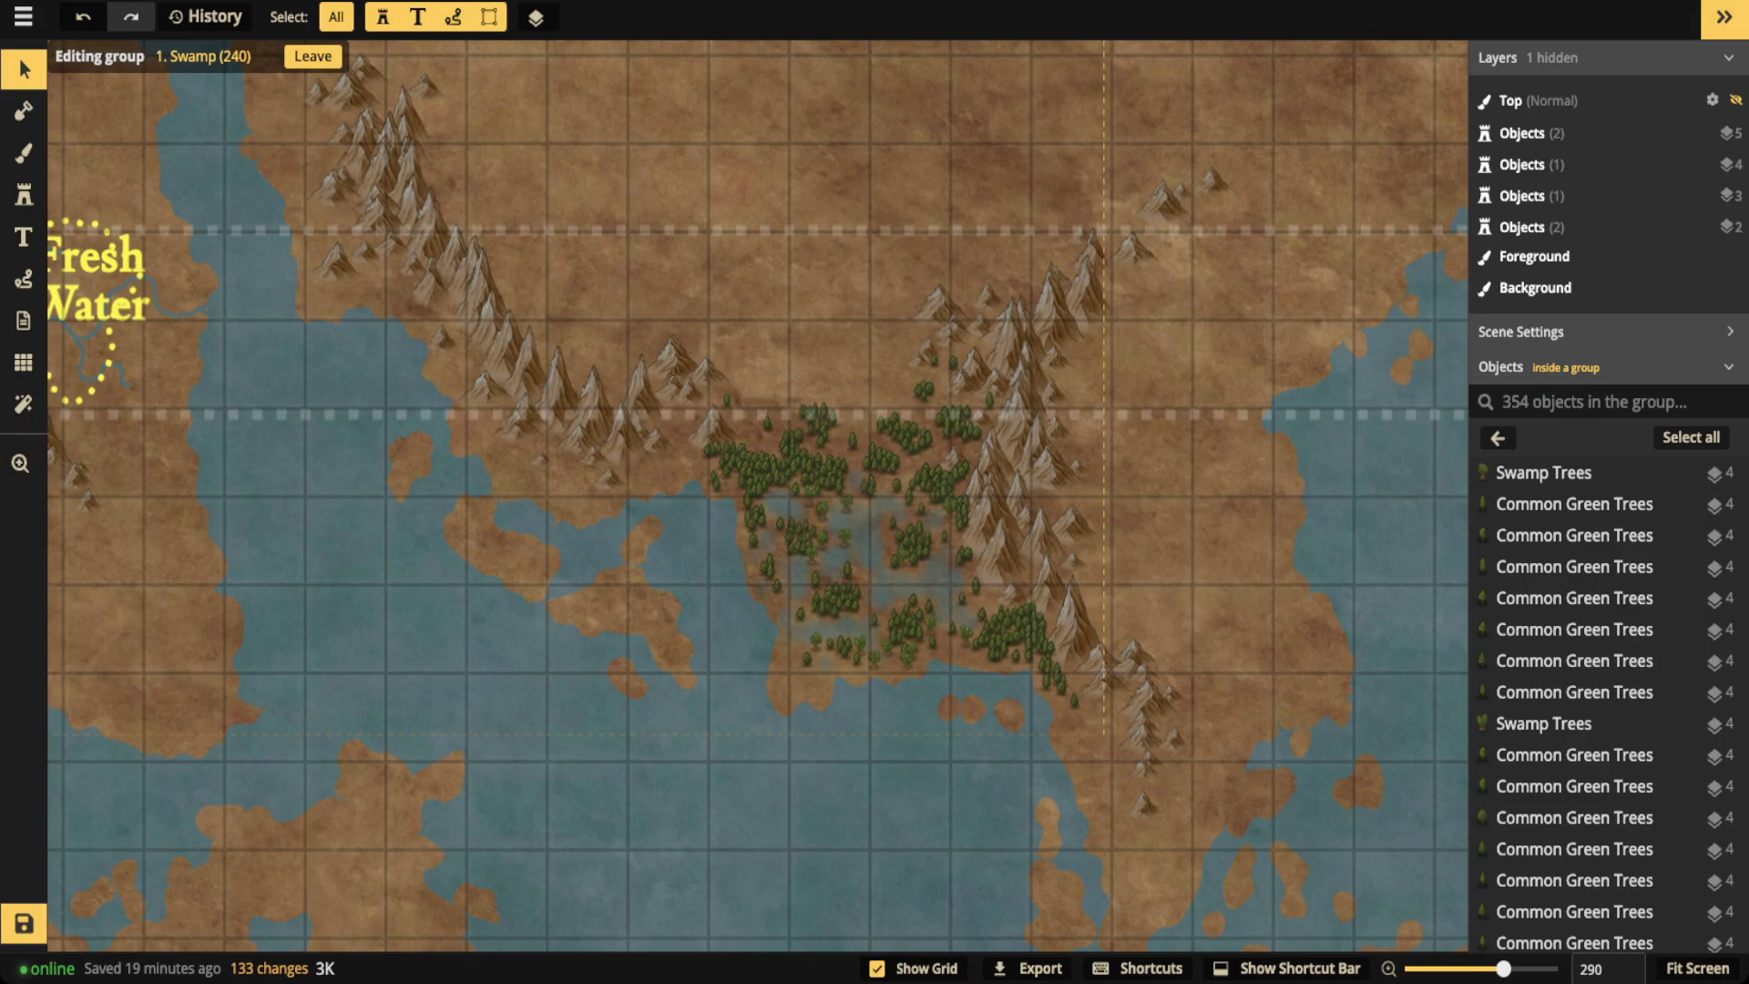
{"action": "key", "text": "Escape"}
{"action": "scroll", "coordinate": [637, 337], "scroll_direction": "down", "scroll_amount": 2}
{"action": "scroll", "coordinate": [905, 789], "scroll_direction": "down", "scroll_amount": 2}
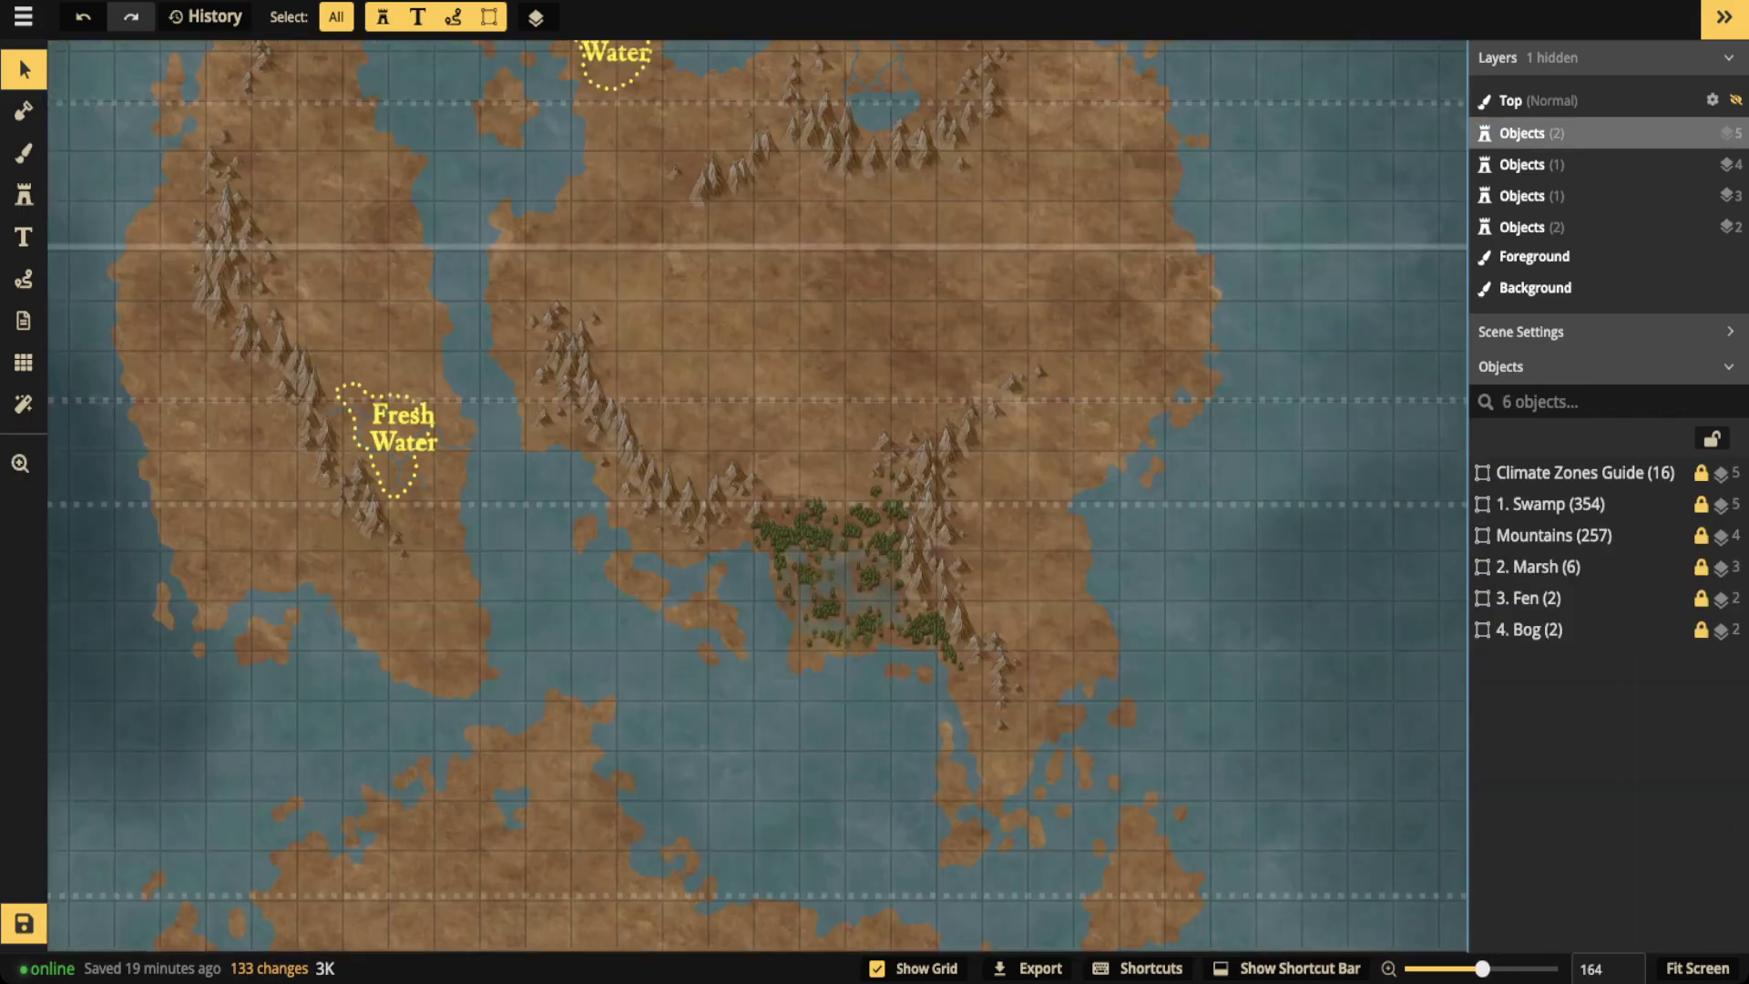
Examine the contents of the 2. Marsh group and its third Marsh label
{"action": "left_click", "coordinate": [1553, 535]}
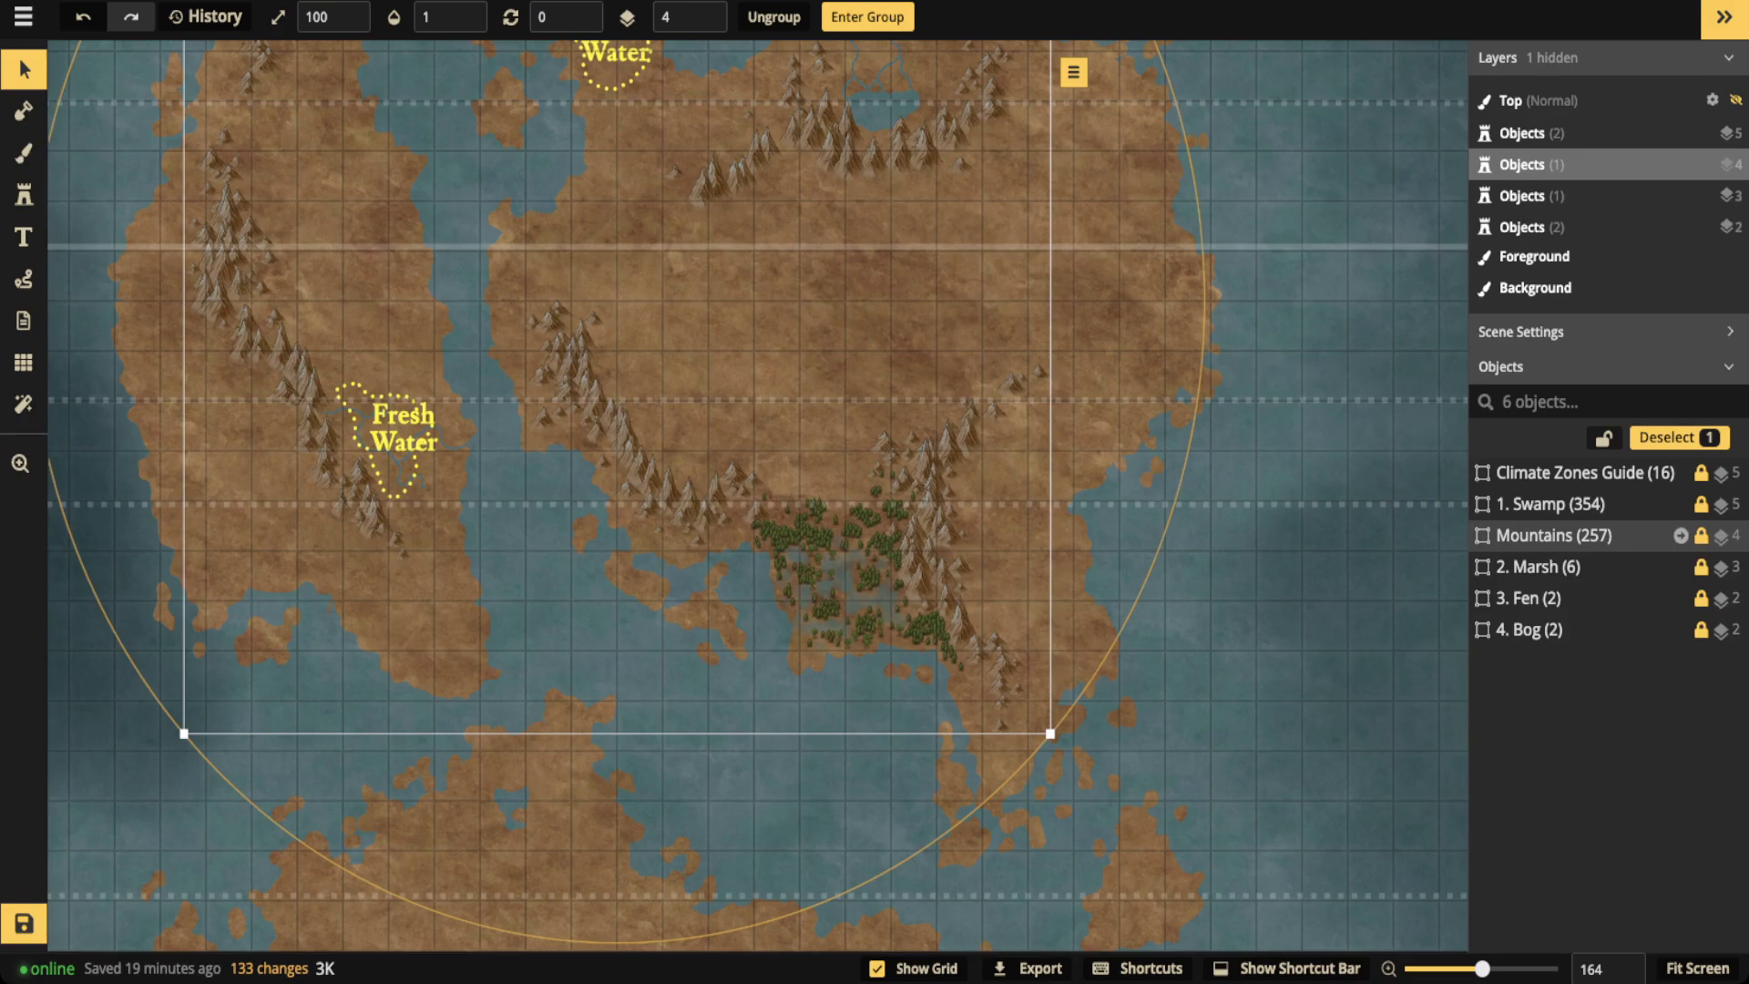
{"action": "double_click", "coordinate": [1553, 566]}
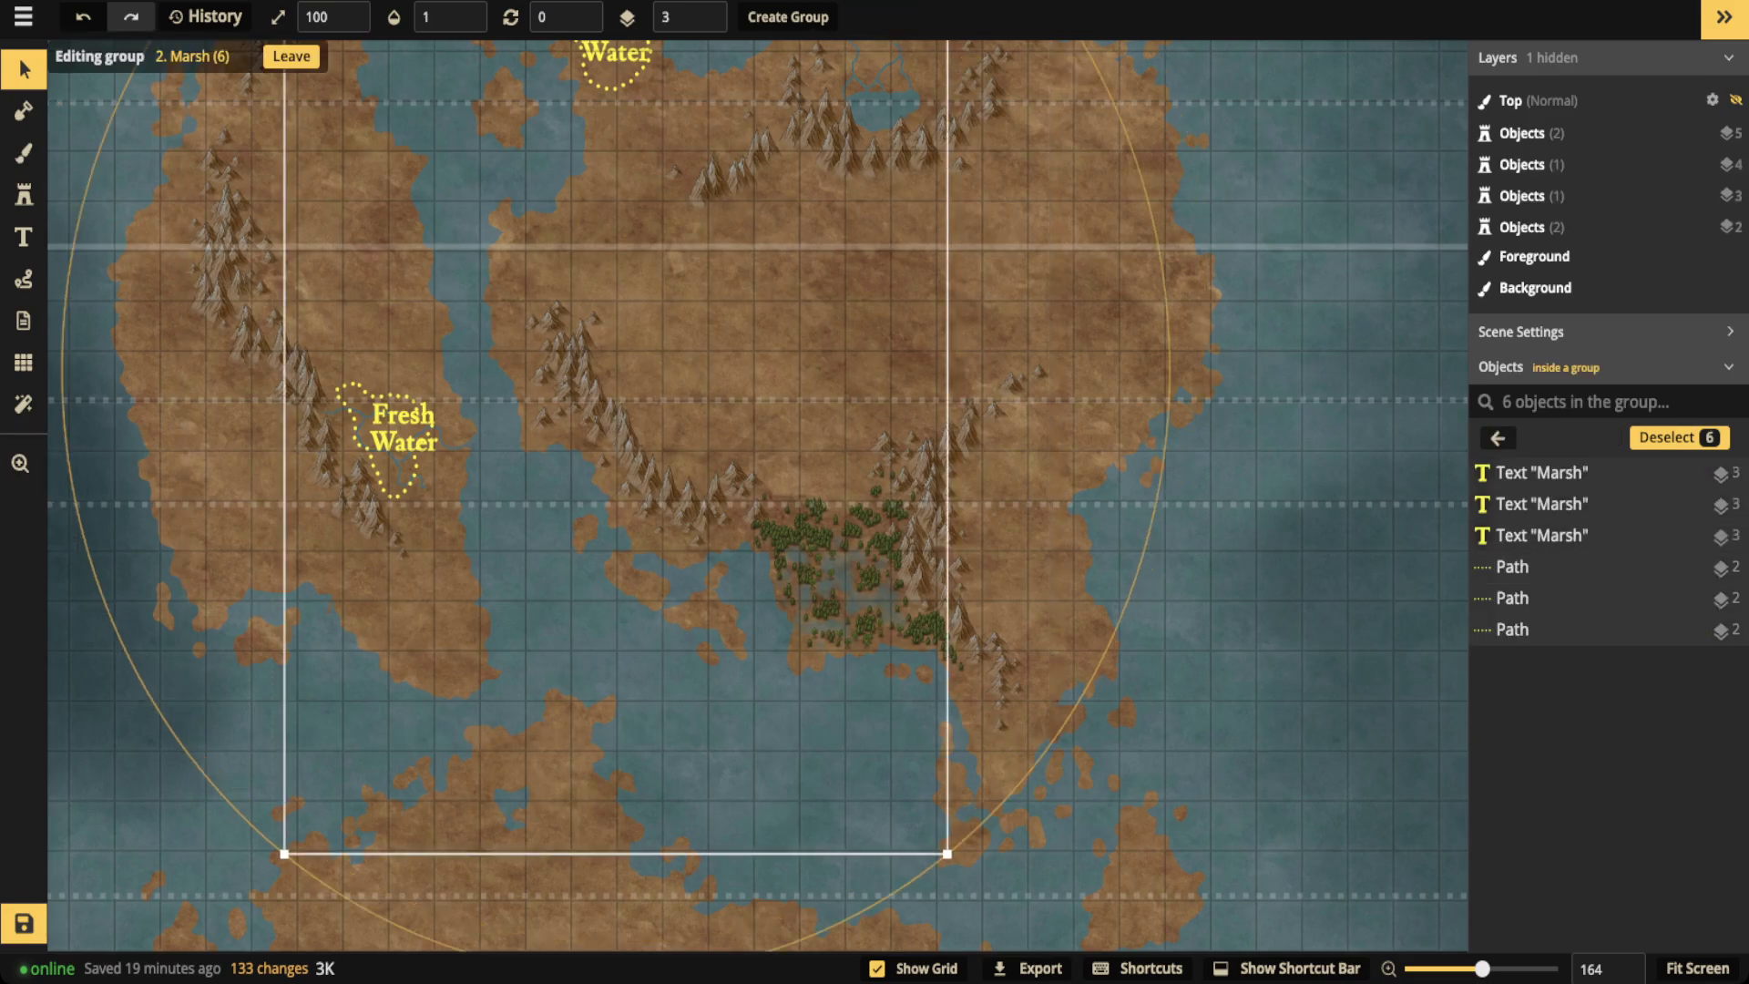
{"action": "key", "text": "Escape"}
{"action": "key", "text": "Escape"}
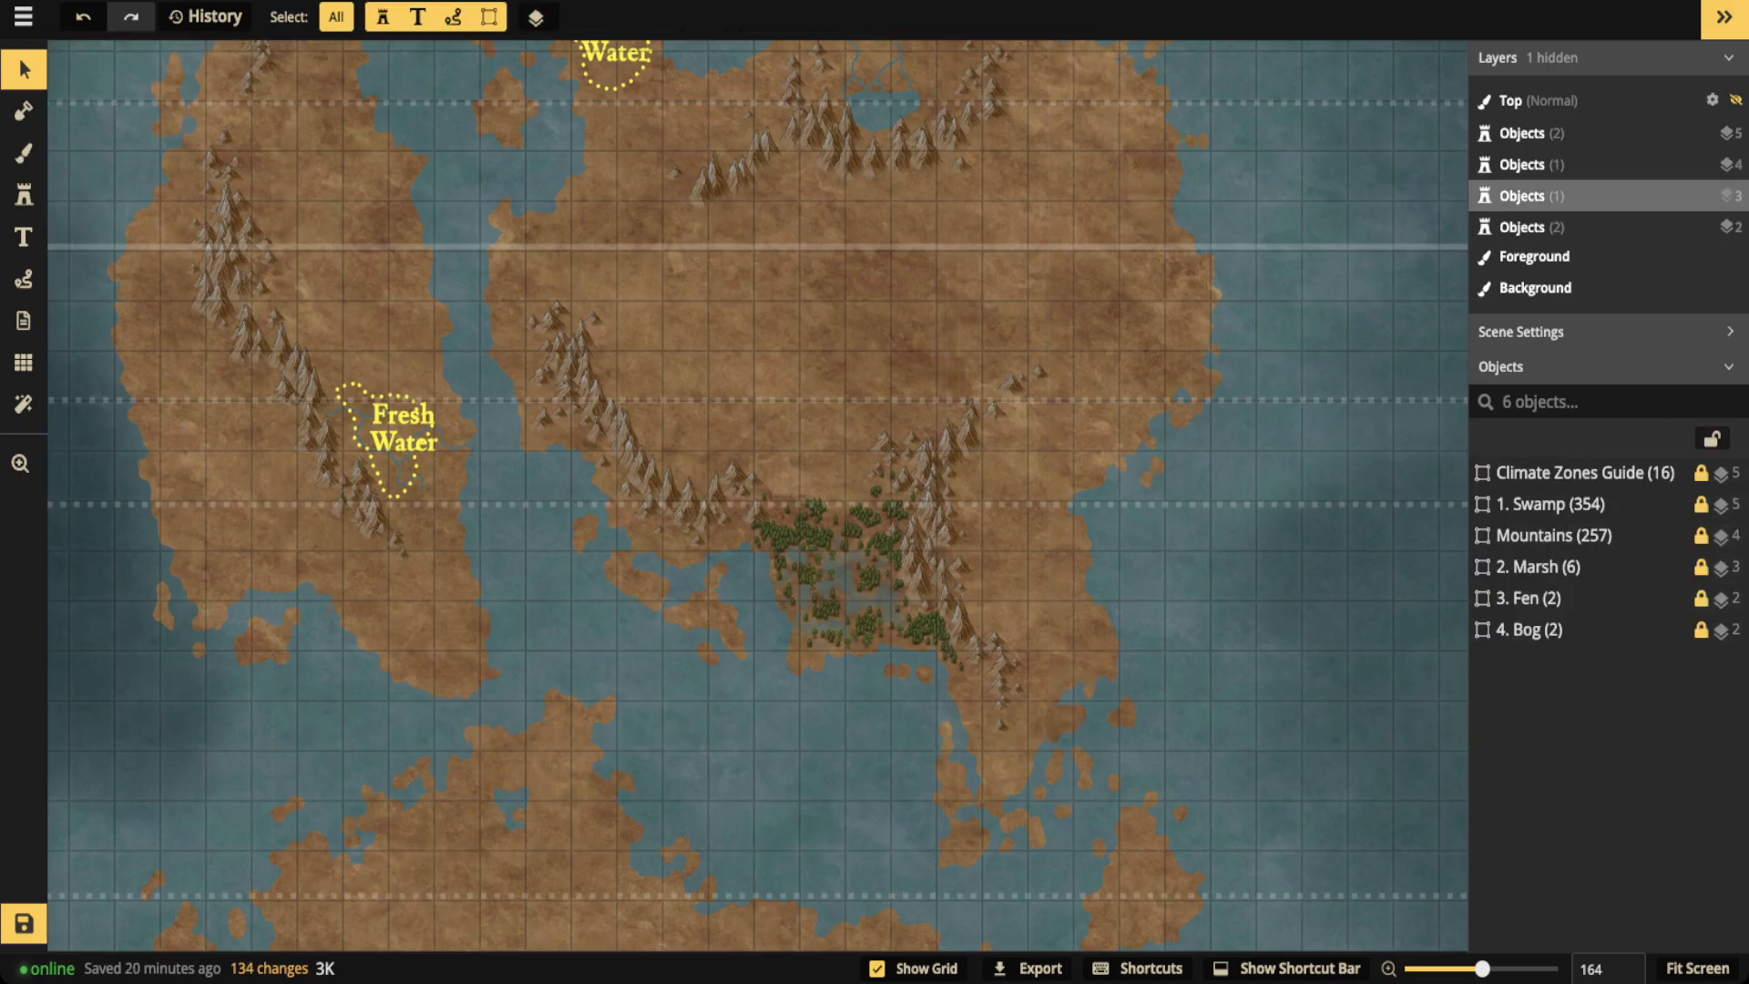
{"action": "left_click_drag", "start_coordinate": [756, 492], "coordinate": [982, 490]}
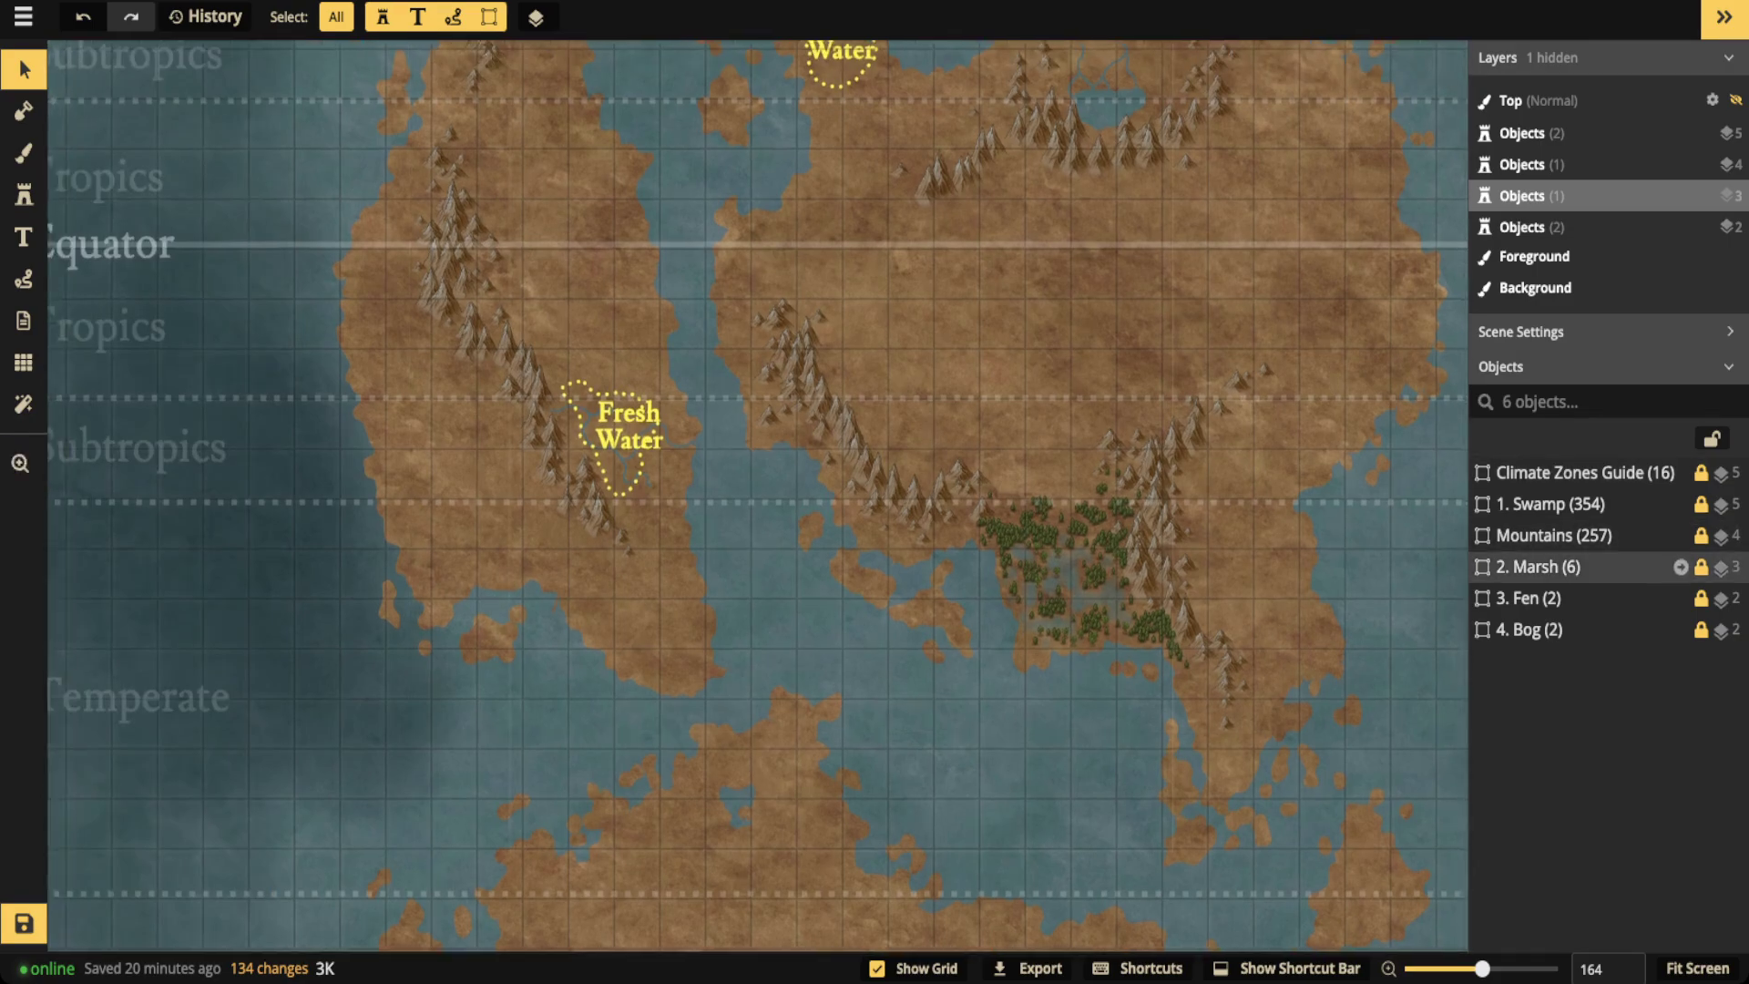
{"action": "double_click", "coordinate": [1553, 567]}
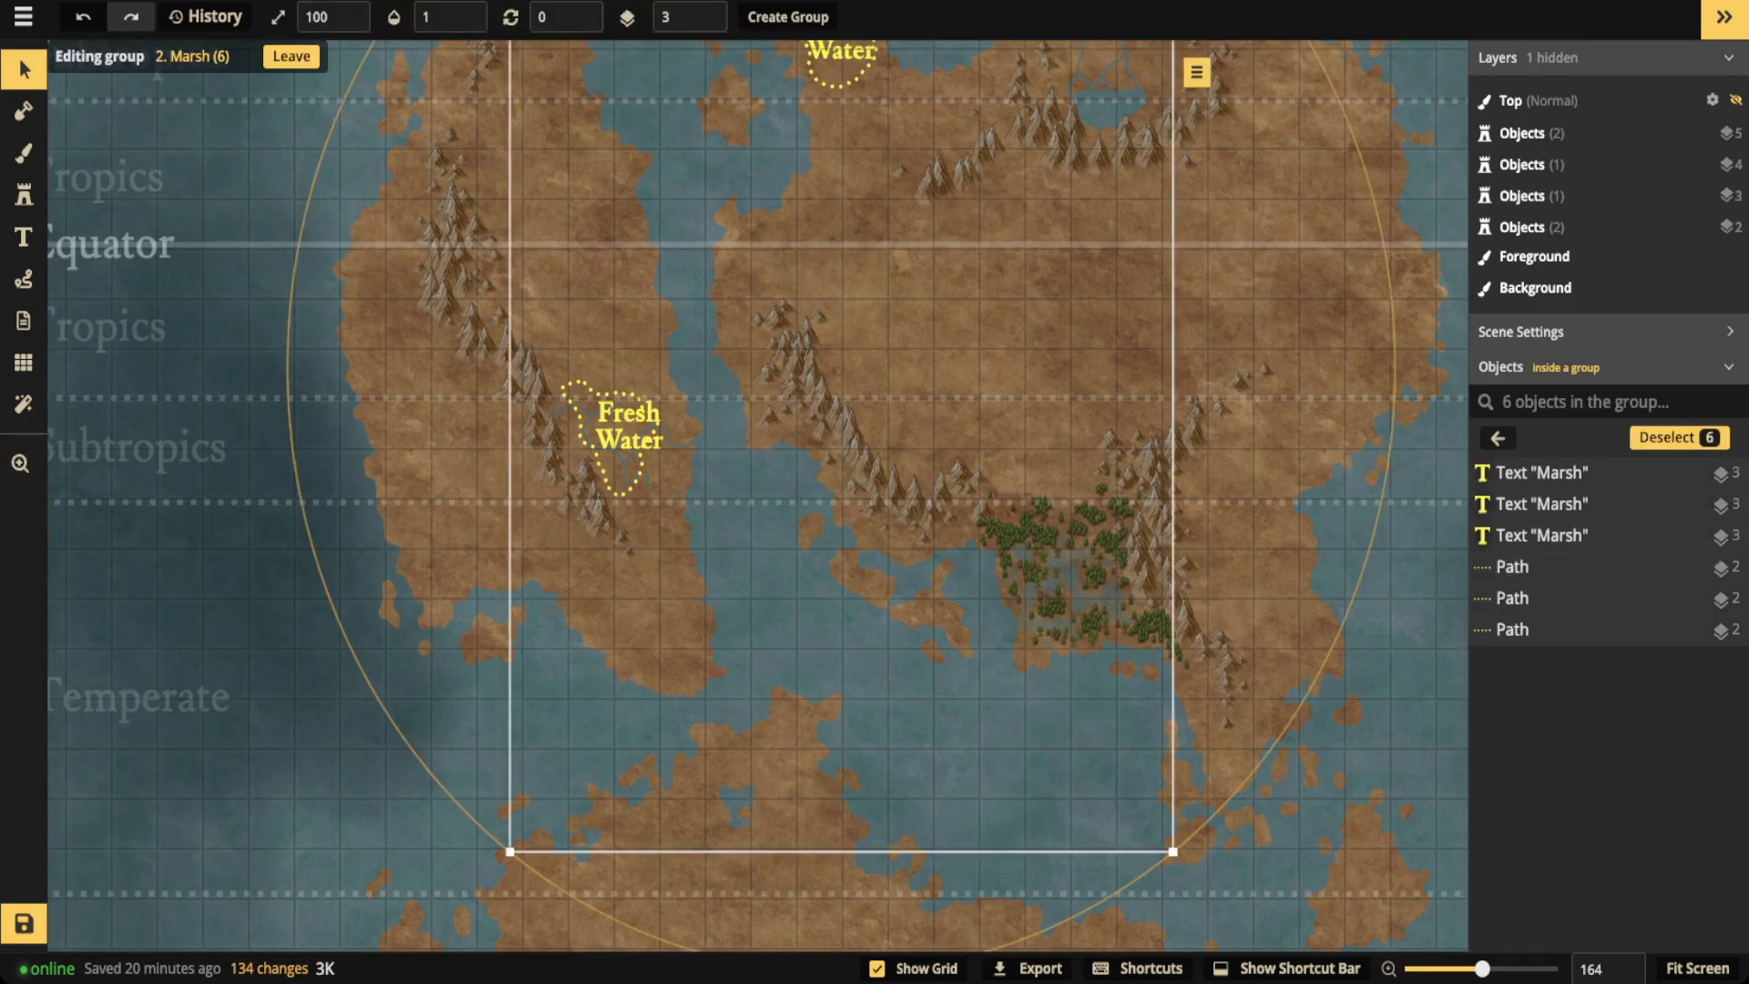
{"action": "key", "text": "Escape"}
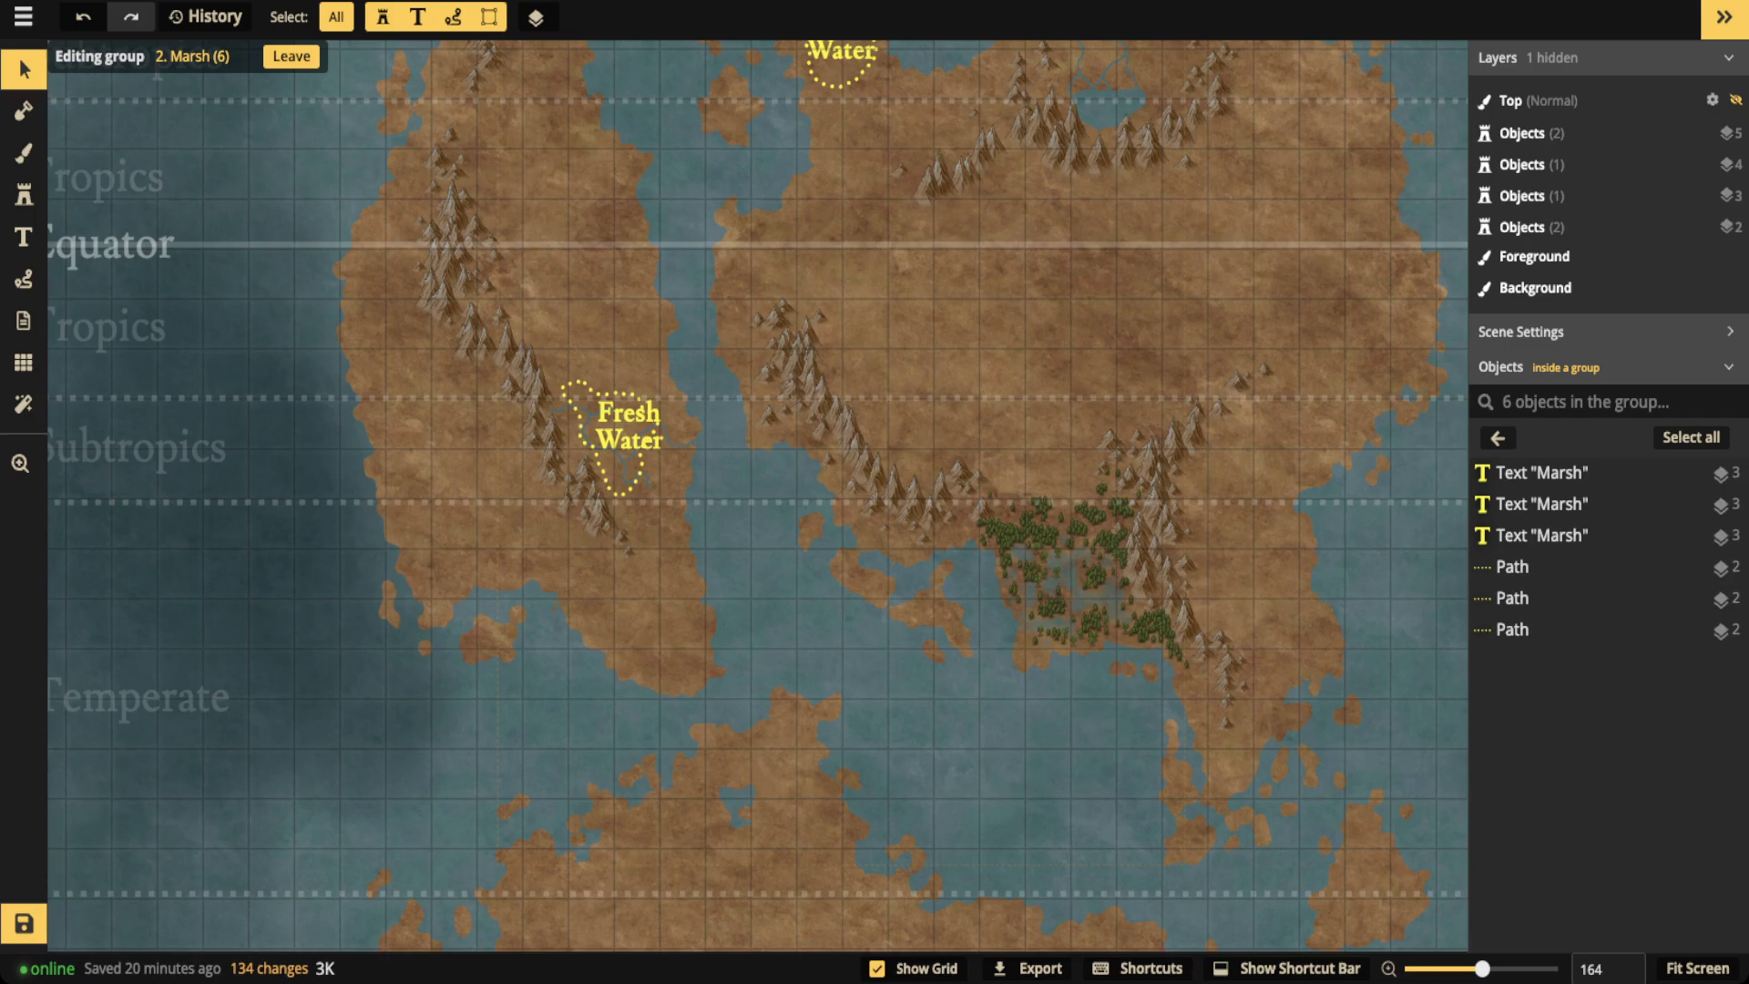
{"action": "left_click", "coordinate": [1552, 535]}
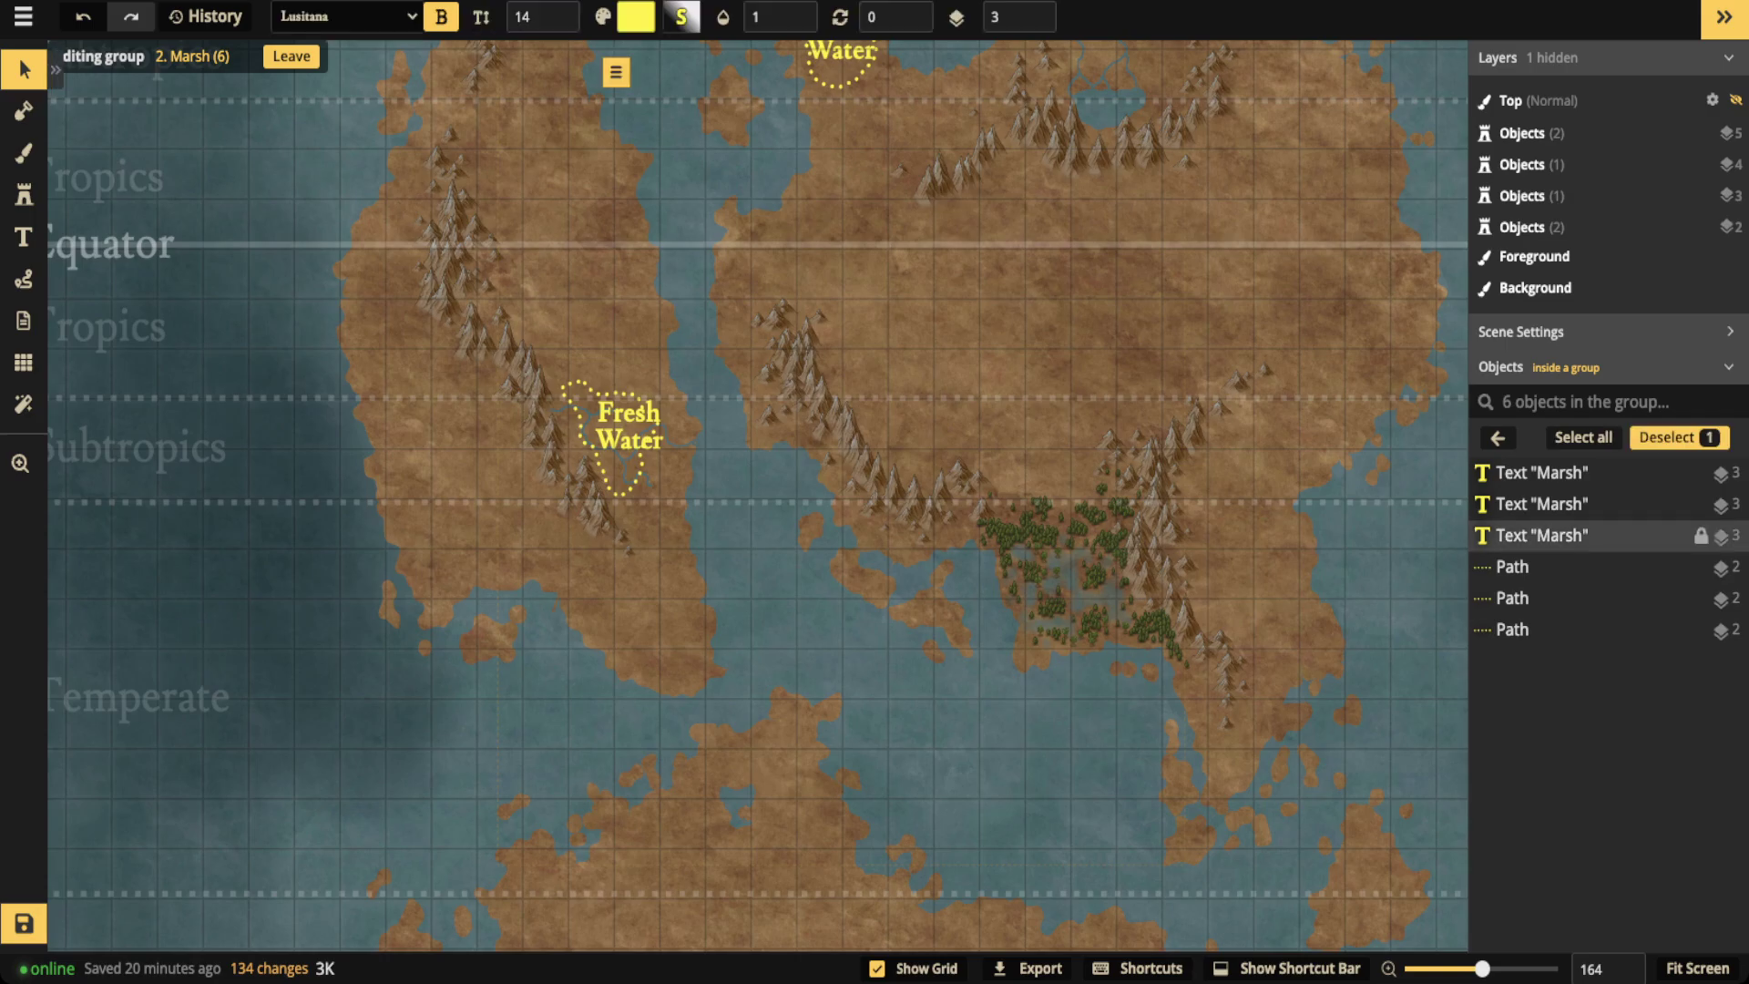
{"action": "key", "text": "Escape"}
{"action": "key", "text": "Escape"}
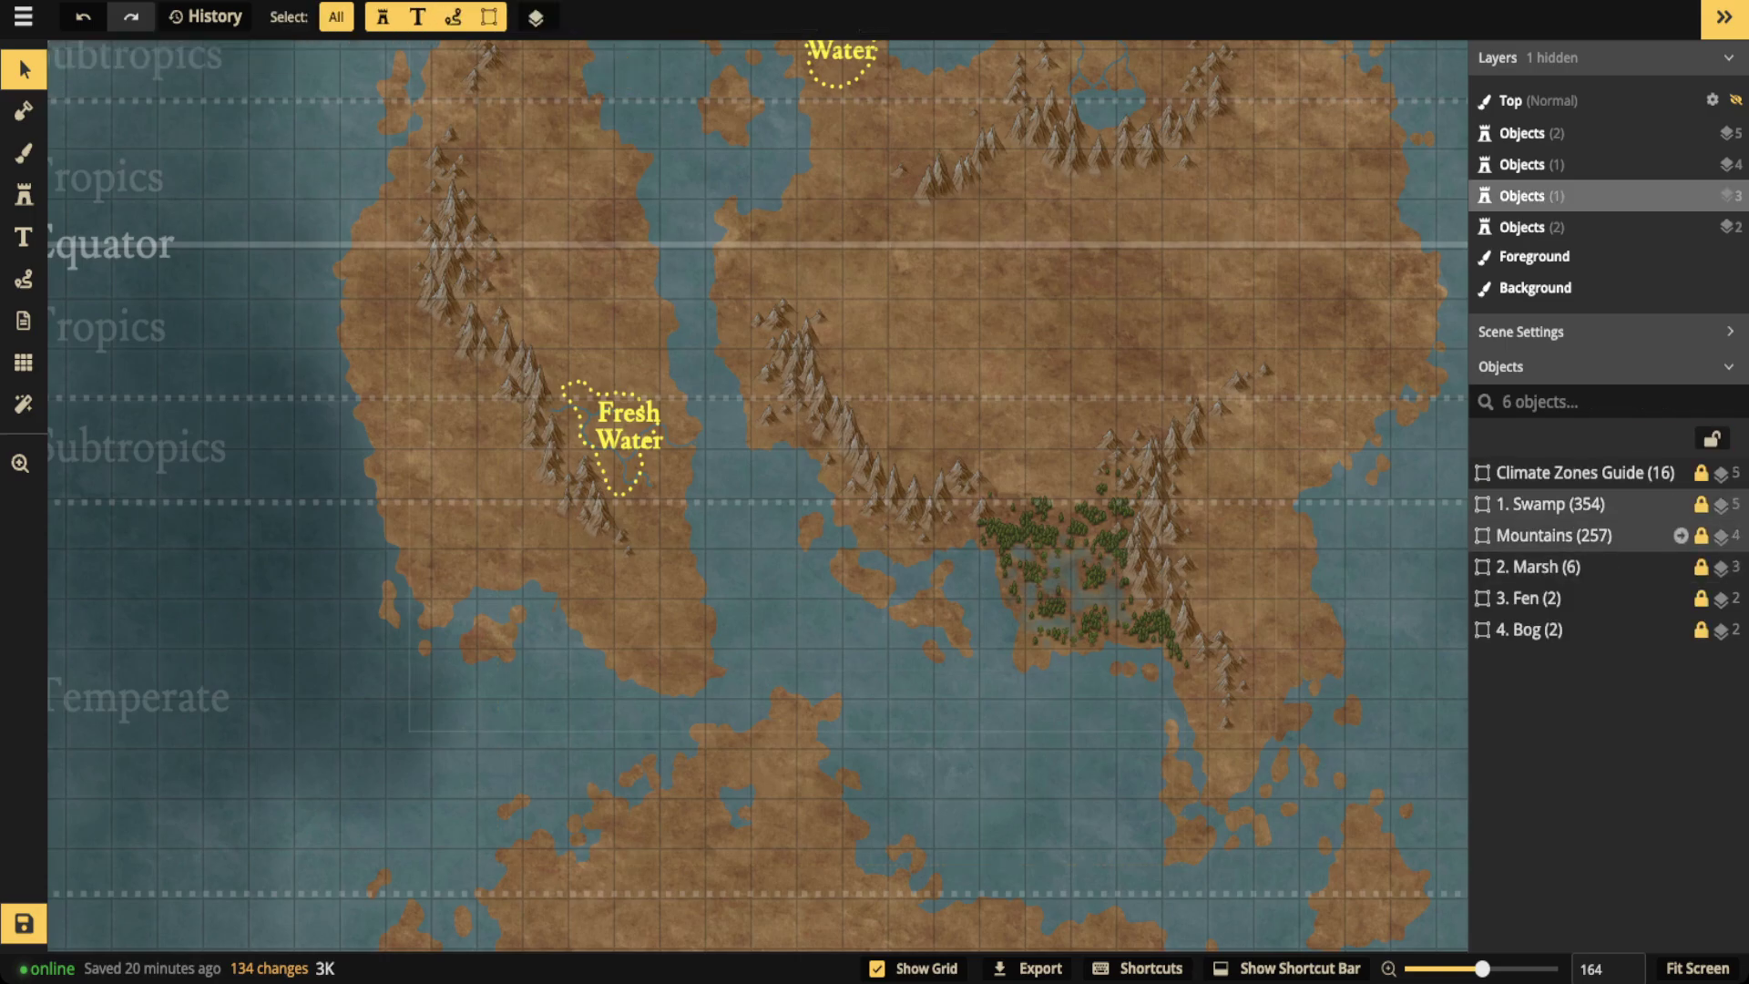
Delete the 1. Swamp group from the map
{"action": "left_click", "coordinate": [1548, 504]}
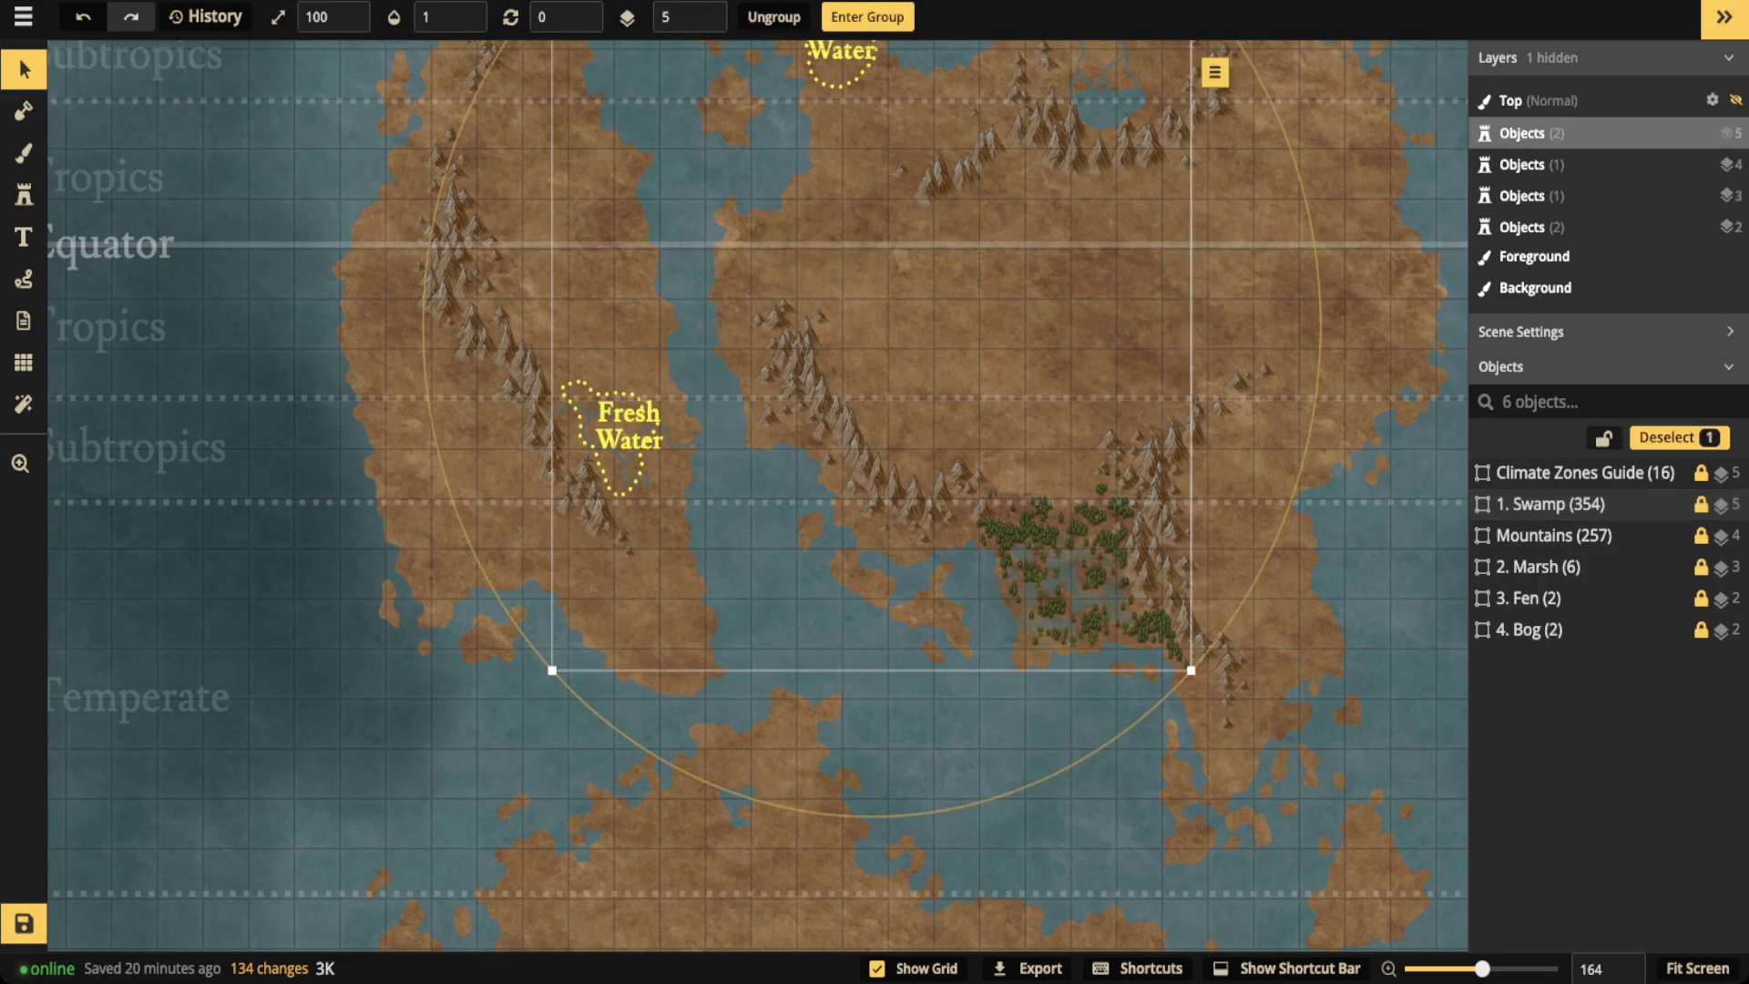
{"action": "key", "text": "Delete"}
{"action": "scroll", "coordinate": [852, 310], "scroll_direction": "down", "scroll_amount": 2}
{"action": "left_click_drag", "start_coordinate": [851, 310], "coordinate": [848, 397]}
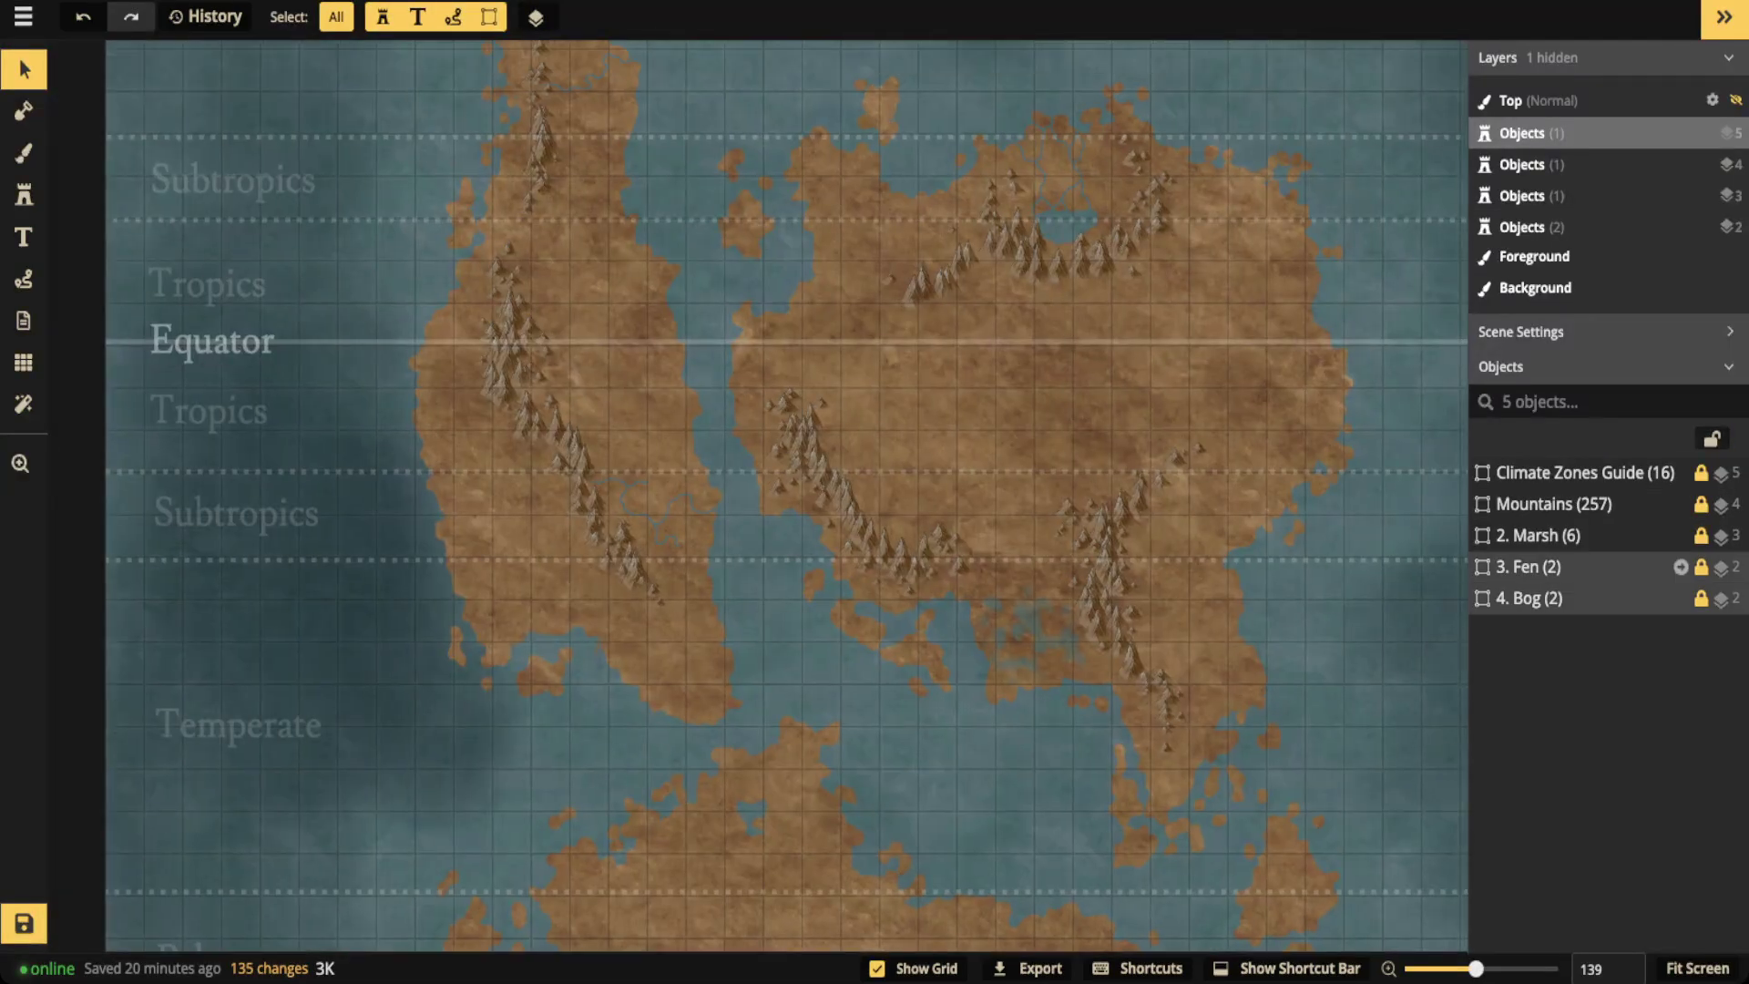
Stamp one Swamp Ponds and one Swamp Grass favorite side by side north of the river on the western continent
{"action": "left_click", "coordinate": [1548, 535]}
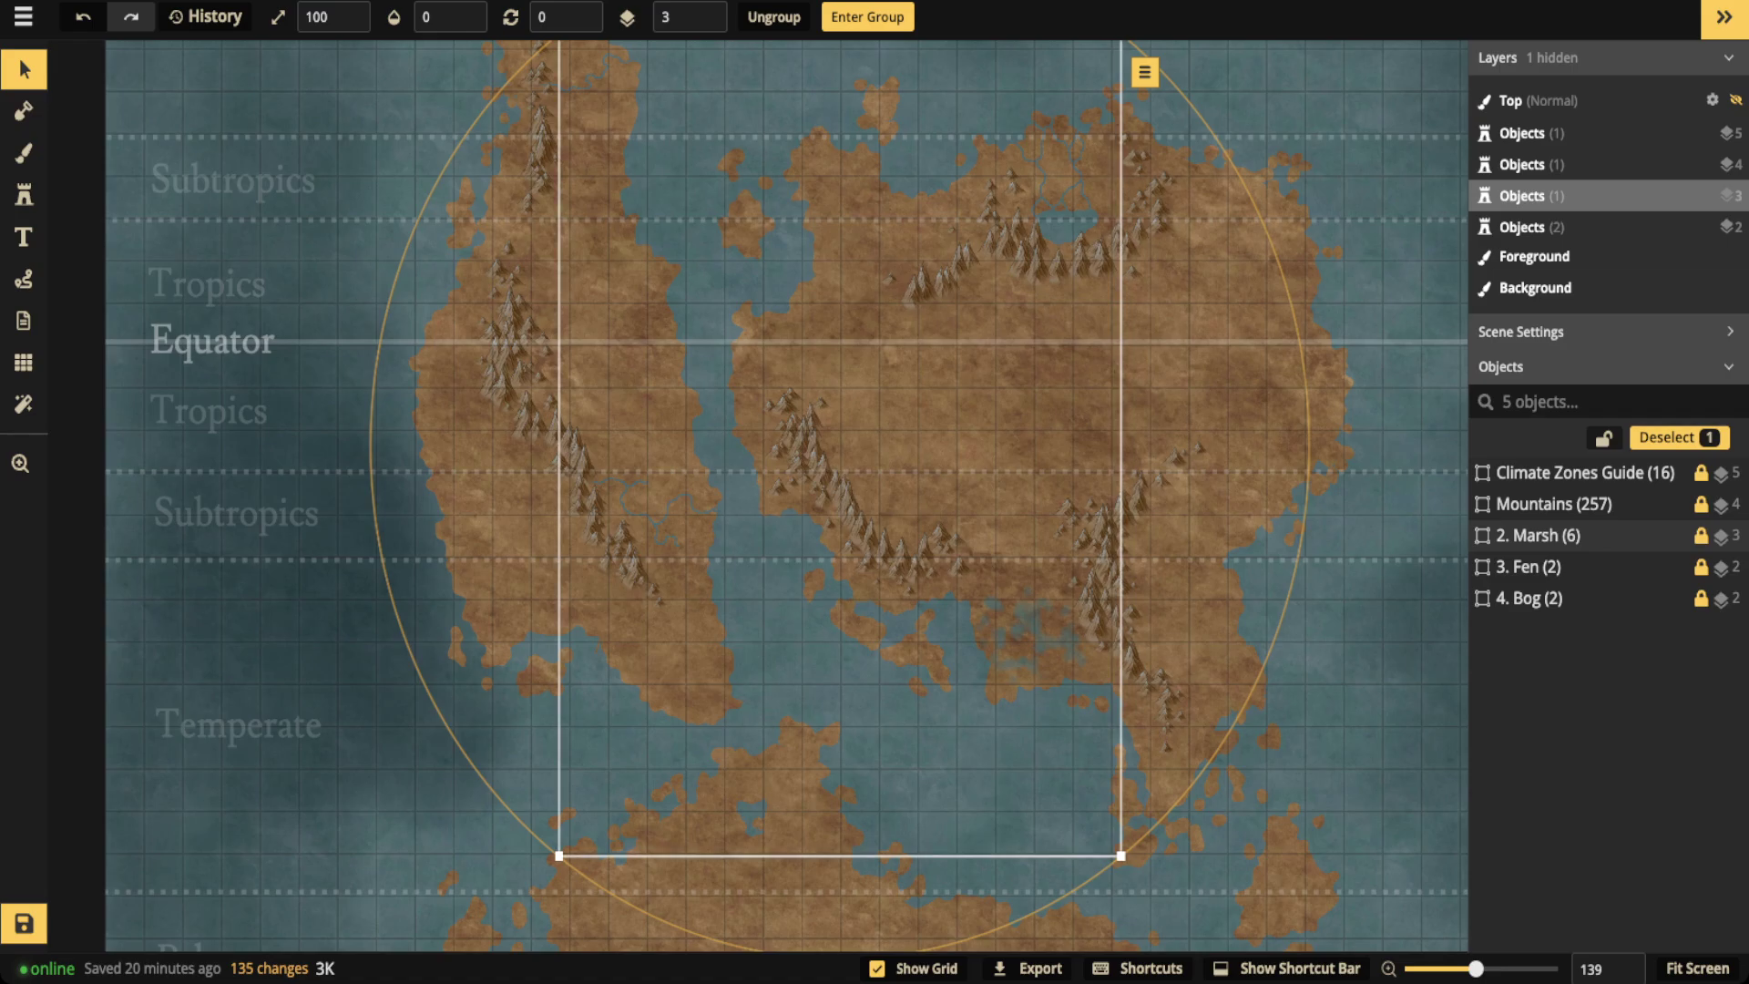
{"action": "scroll", "coordinate": [605, 506], "scroll_direction": "up", "scroll_amount": 3}
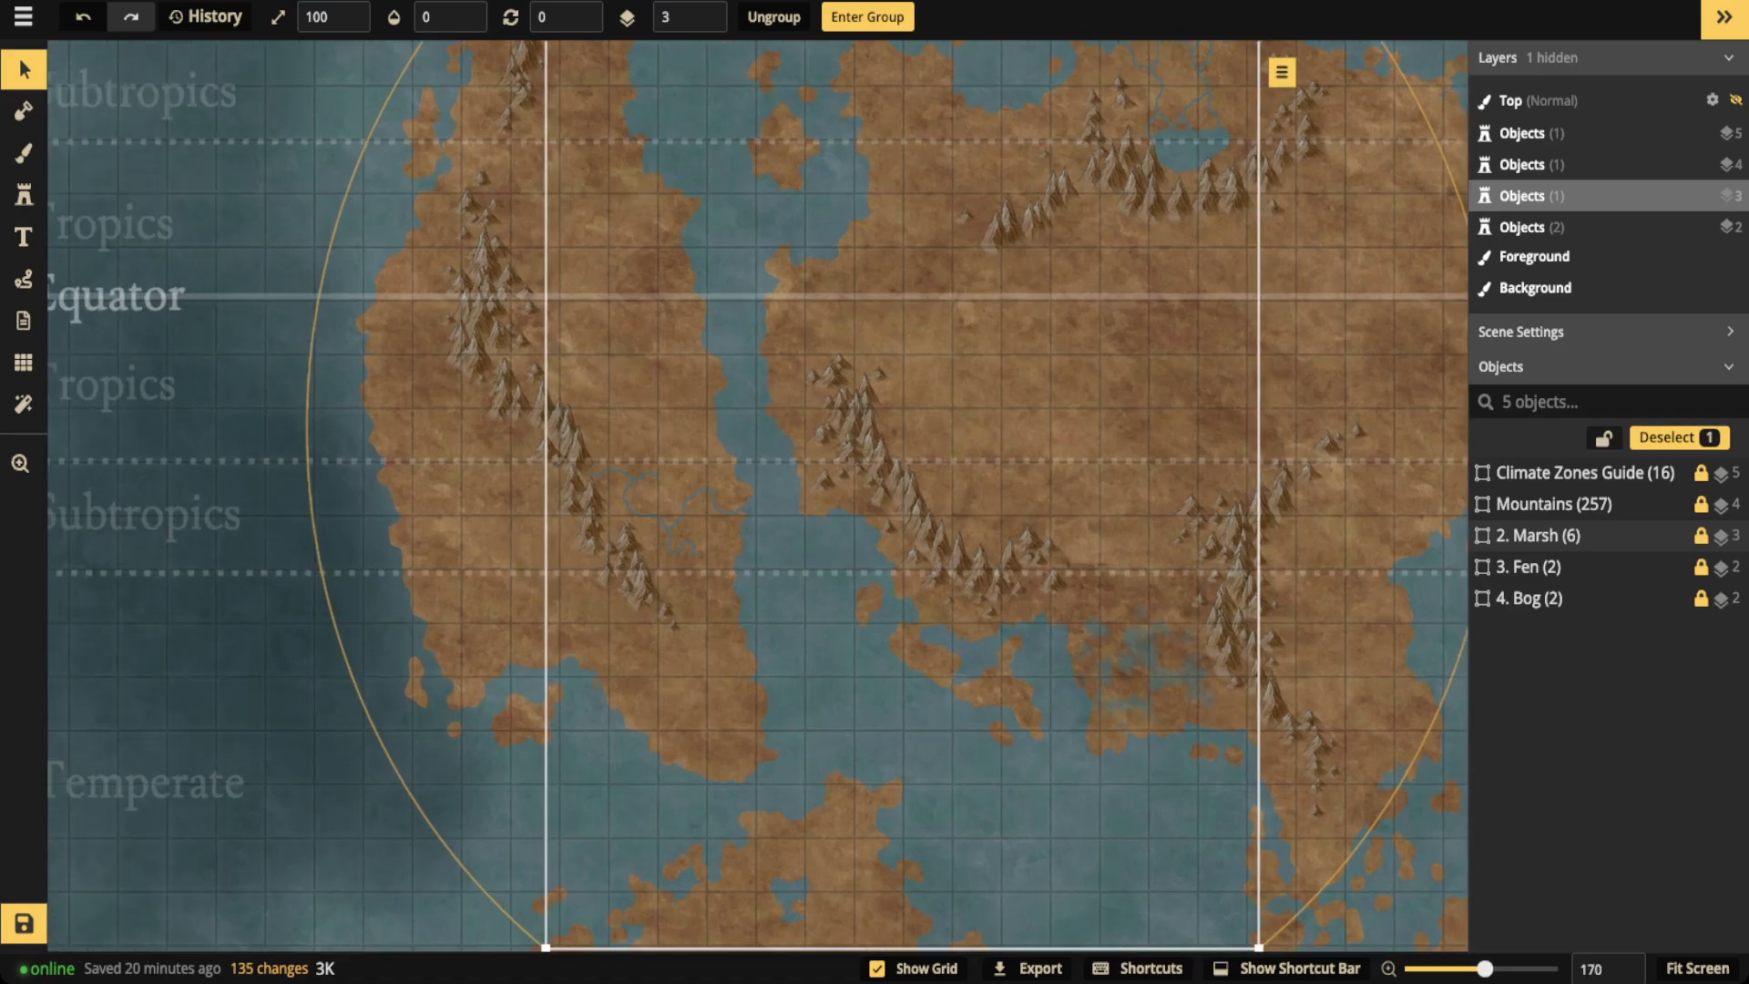
{"action": "key", "text": "Escape"}
{"action": "scroll", "coordinate": [643, 517], "scroll_direction": "up", "scroll_amount": 10}
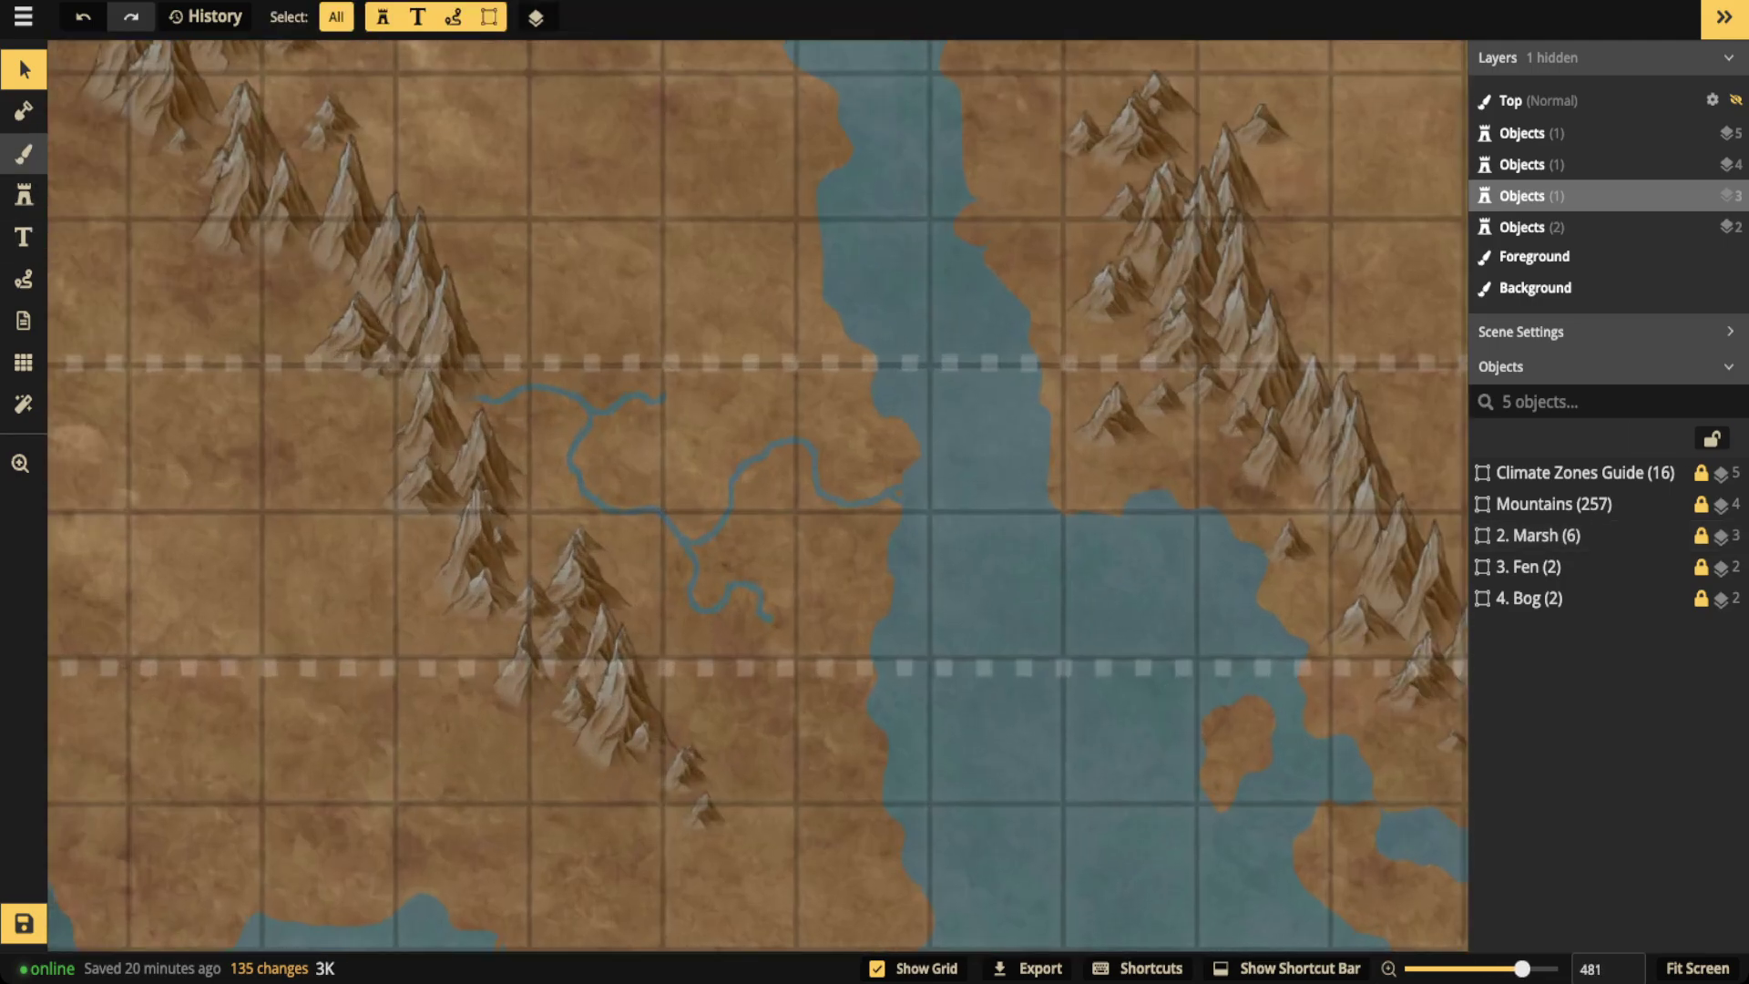
{"action": "left_click", "coordinate": [24, 153]}
{"action": "left_click", "coordinate": [23, 194]}
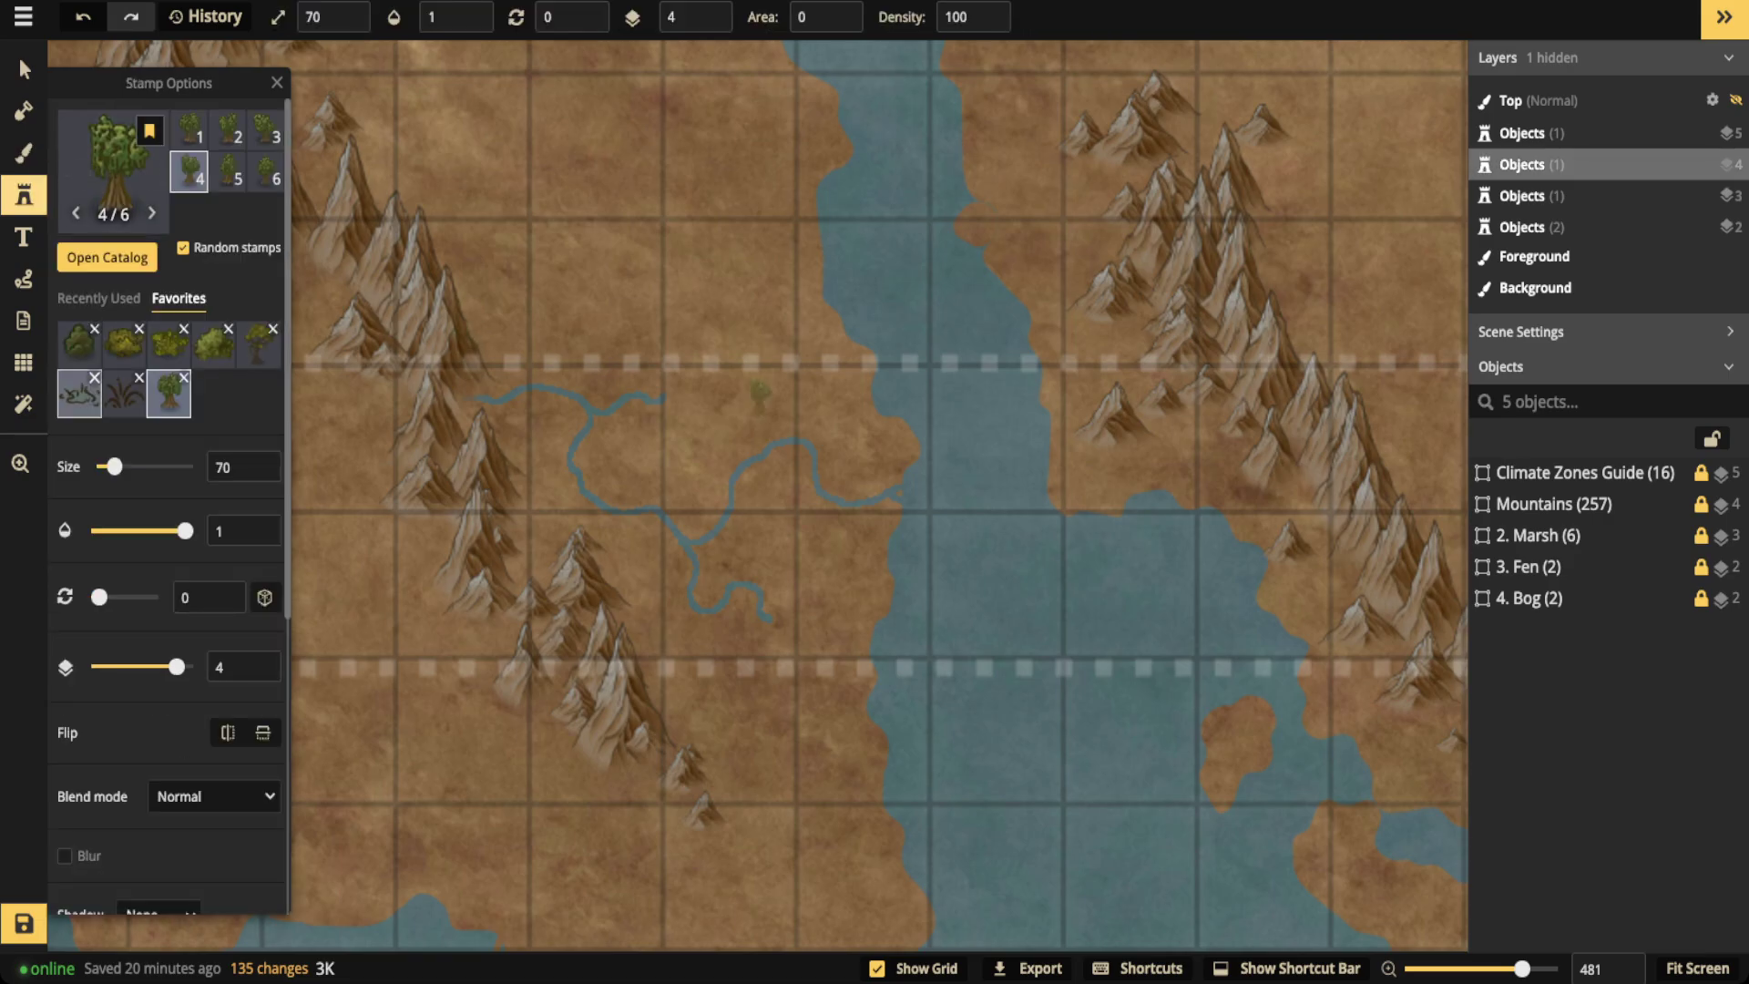
{"action": "left_click", "coordinate": [79, 395]}
{"action": "scroll", "coordinate": [647, 378], "scroll_direction": "up", "scroll_amount": 5}
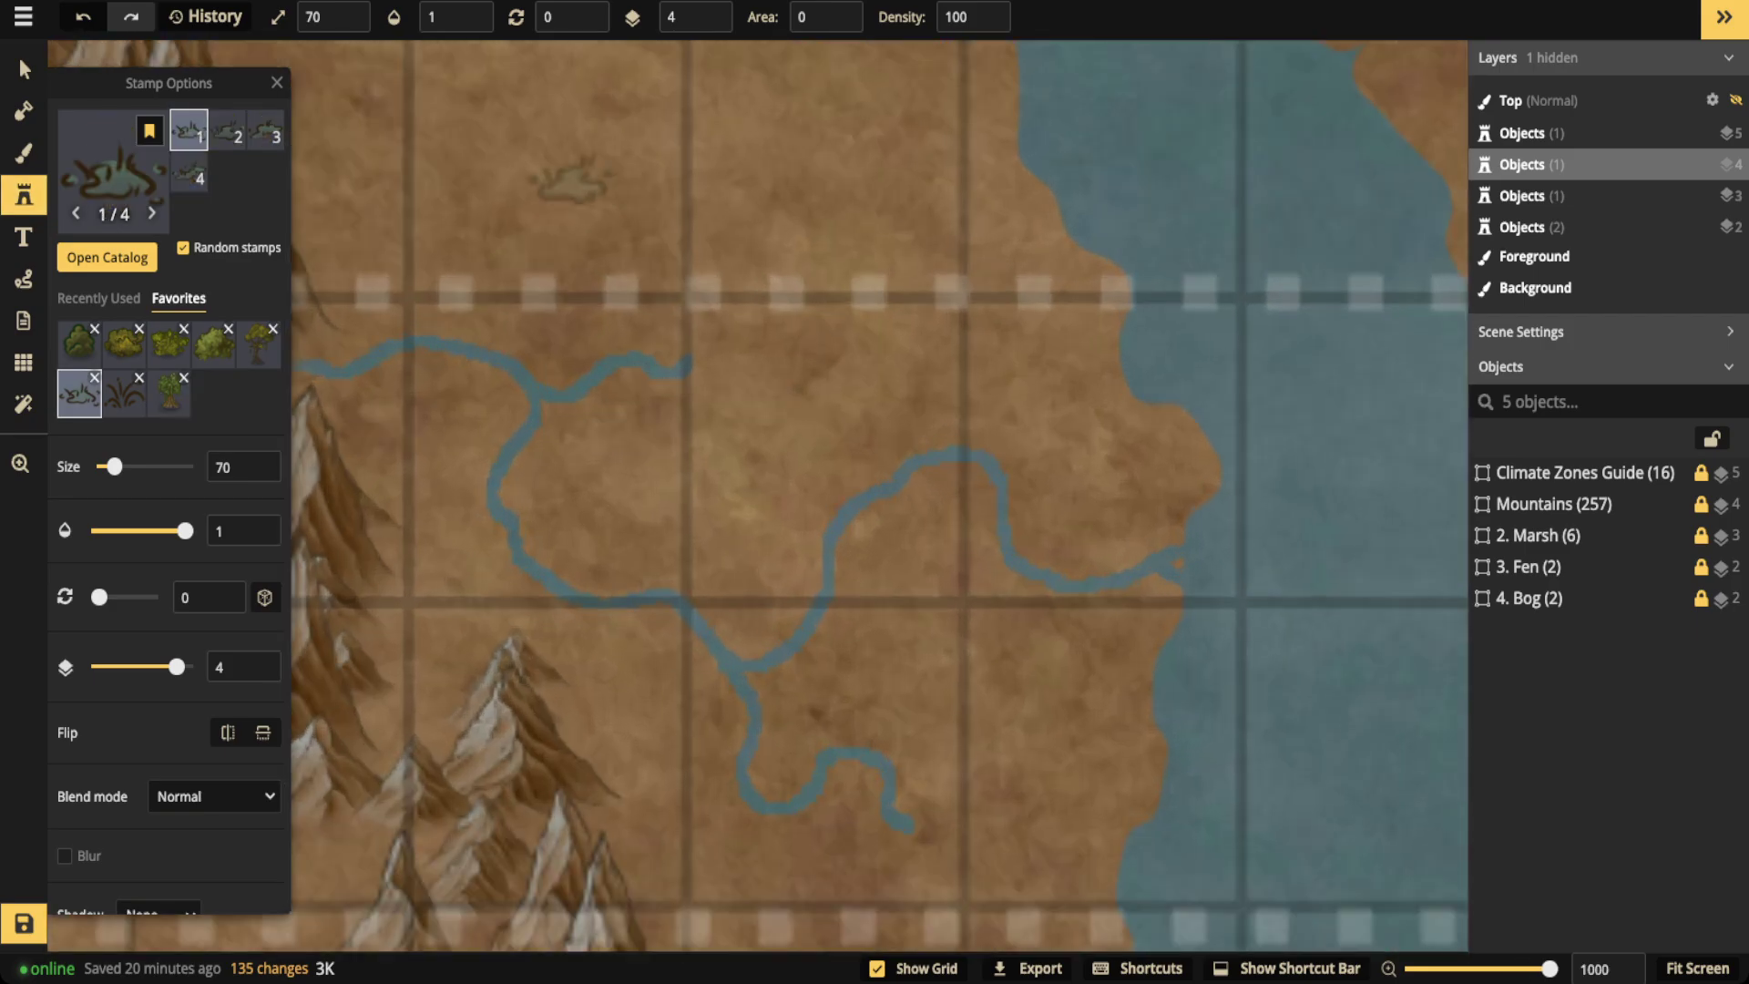
{"action": "left_click", "coordinate": [572, 183]}
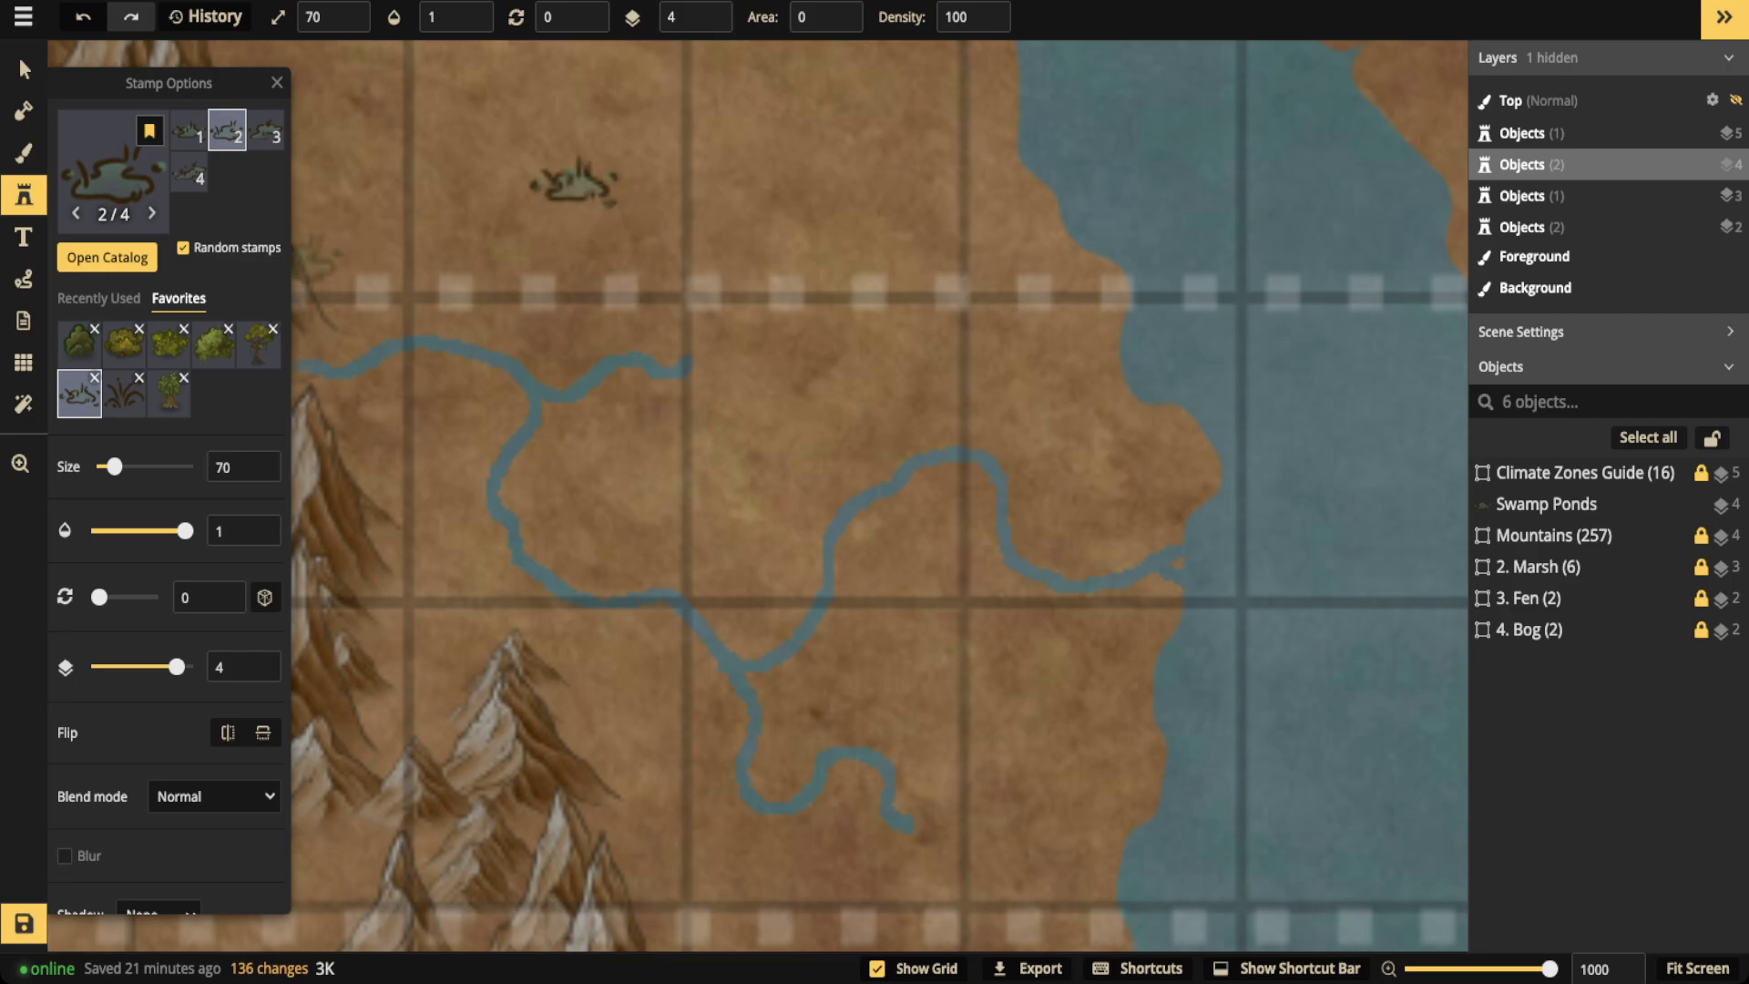
{"action": "left_click", "coordinate": [124, 394]}
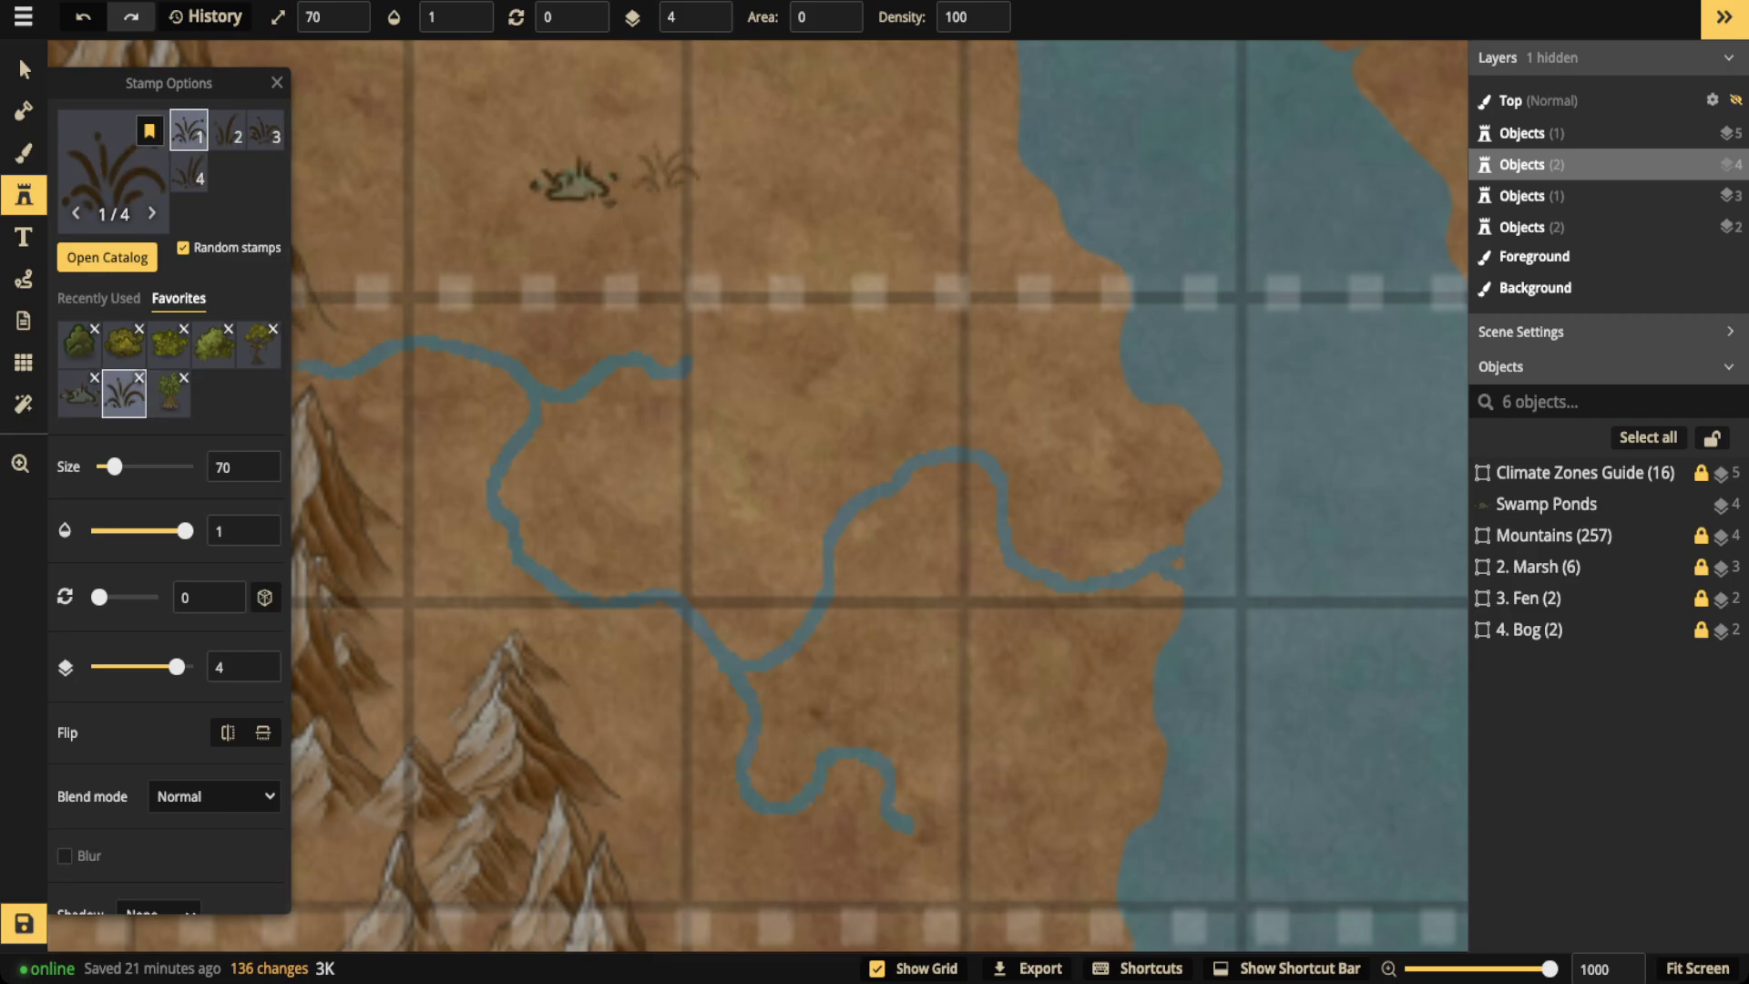
{"action": "left_click", "coordinate": [671, 173]}
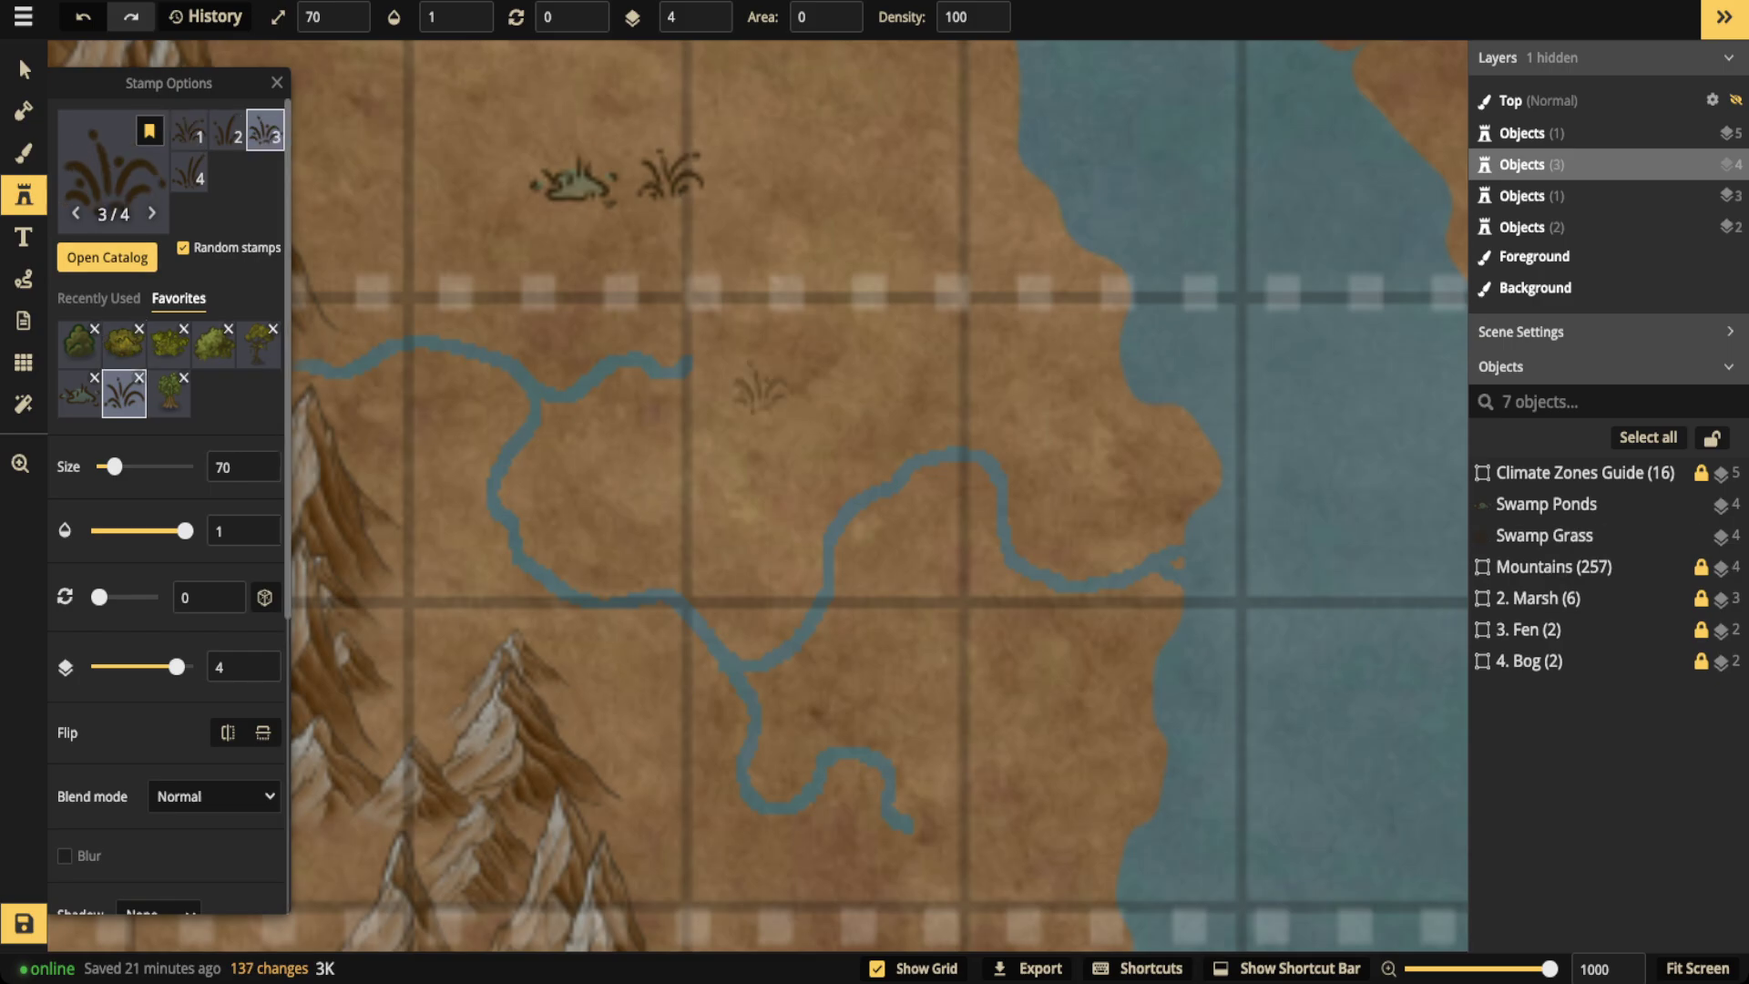
Stamp one Green Bushes favorite beside the Swamp Grass stamp, north of the river
{"action": "left_click", "coordinate": [124, 344]}
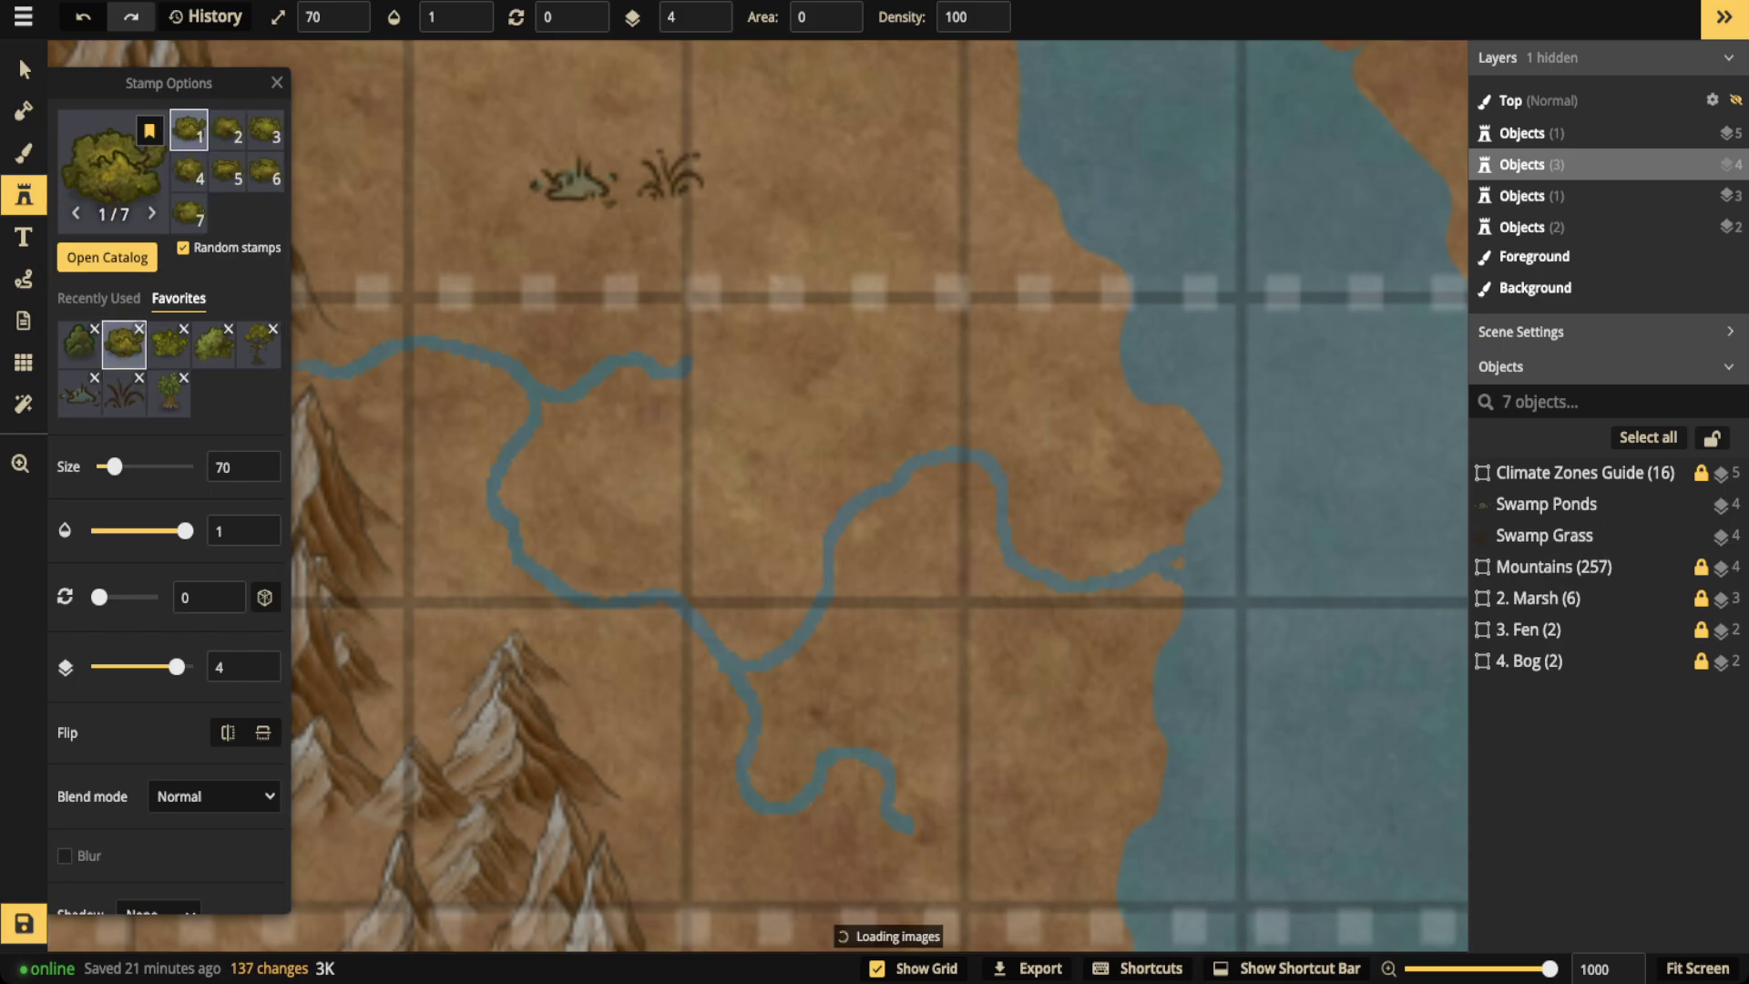
{"action": "left_click", "coordinate": [80, 344]}
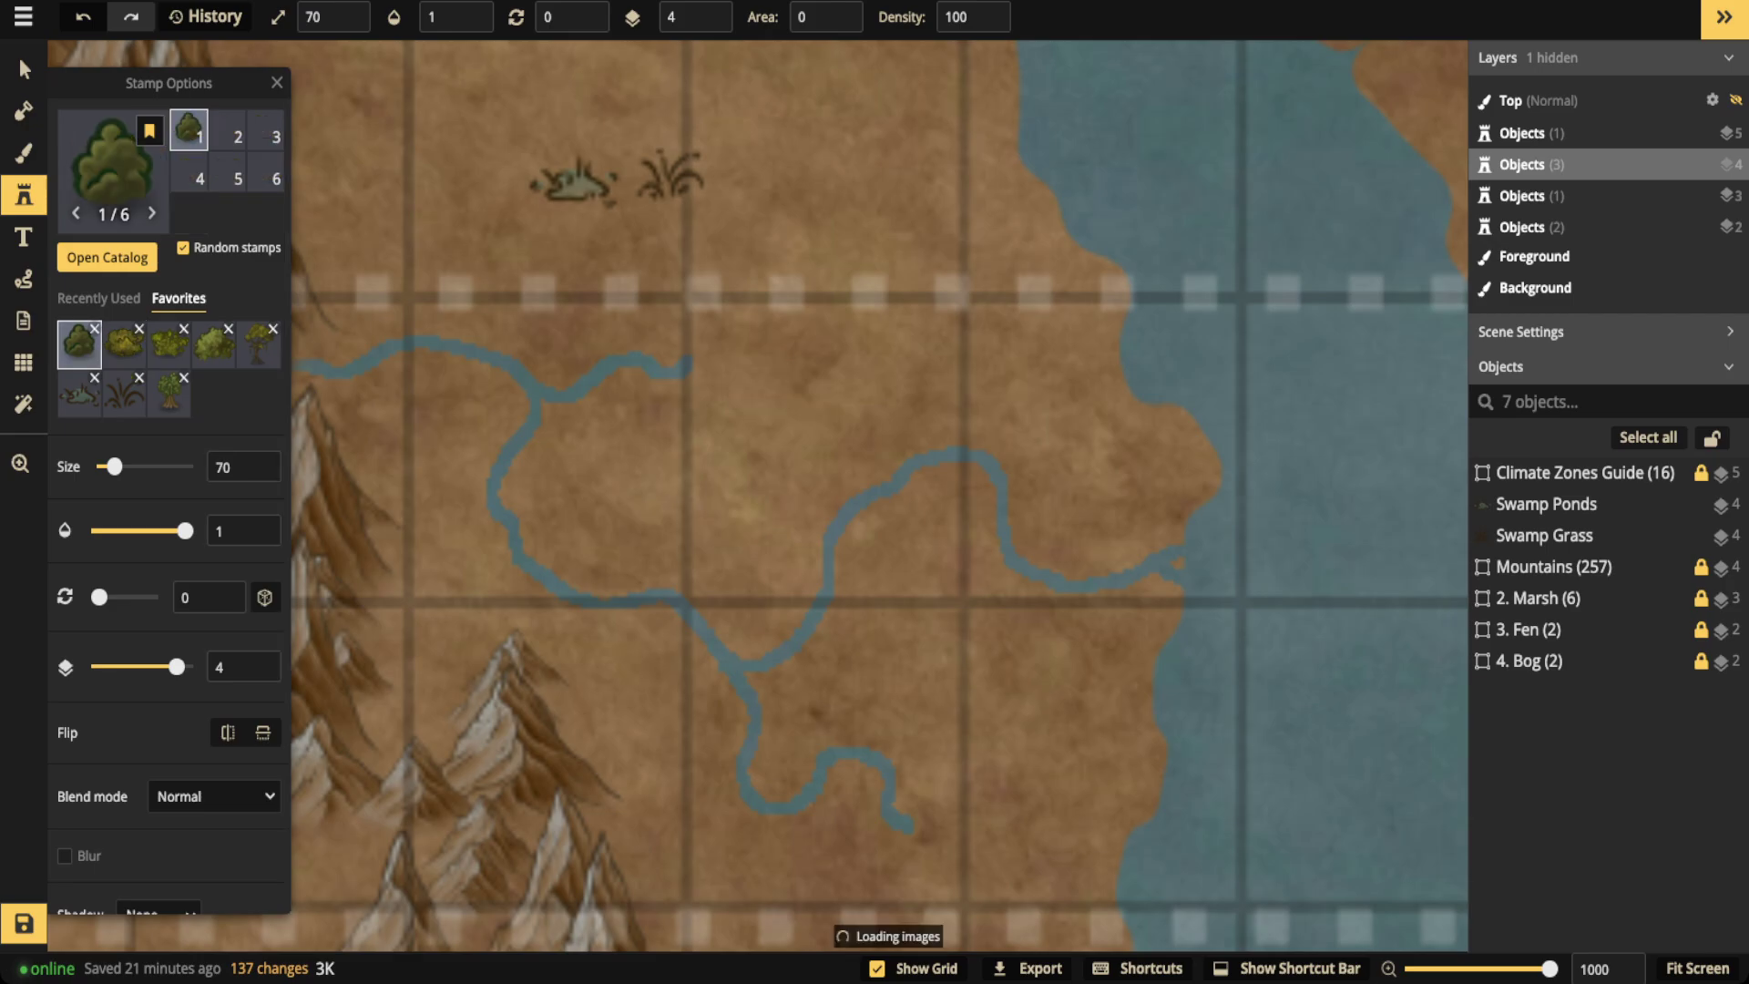
{"action": "left_click", "coordinate": [770, 186]}
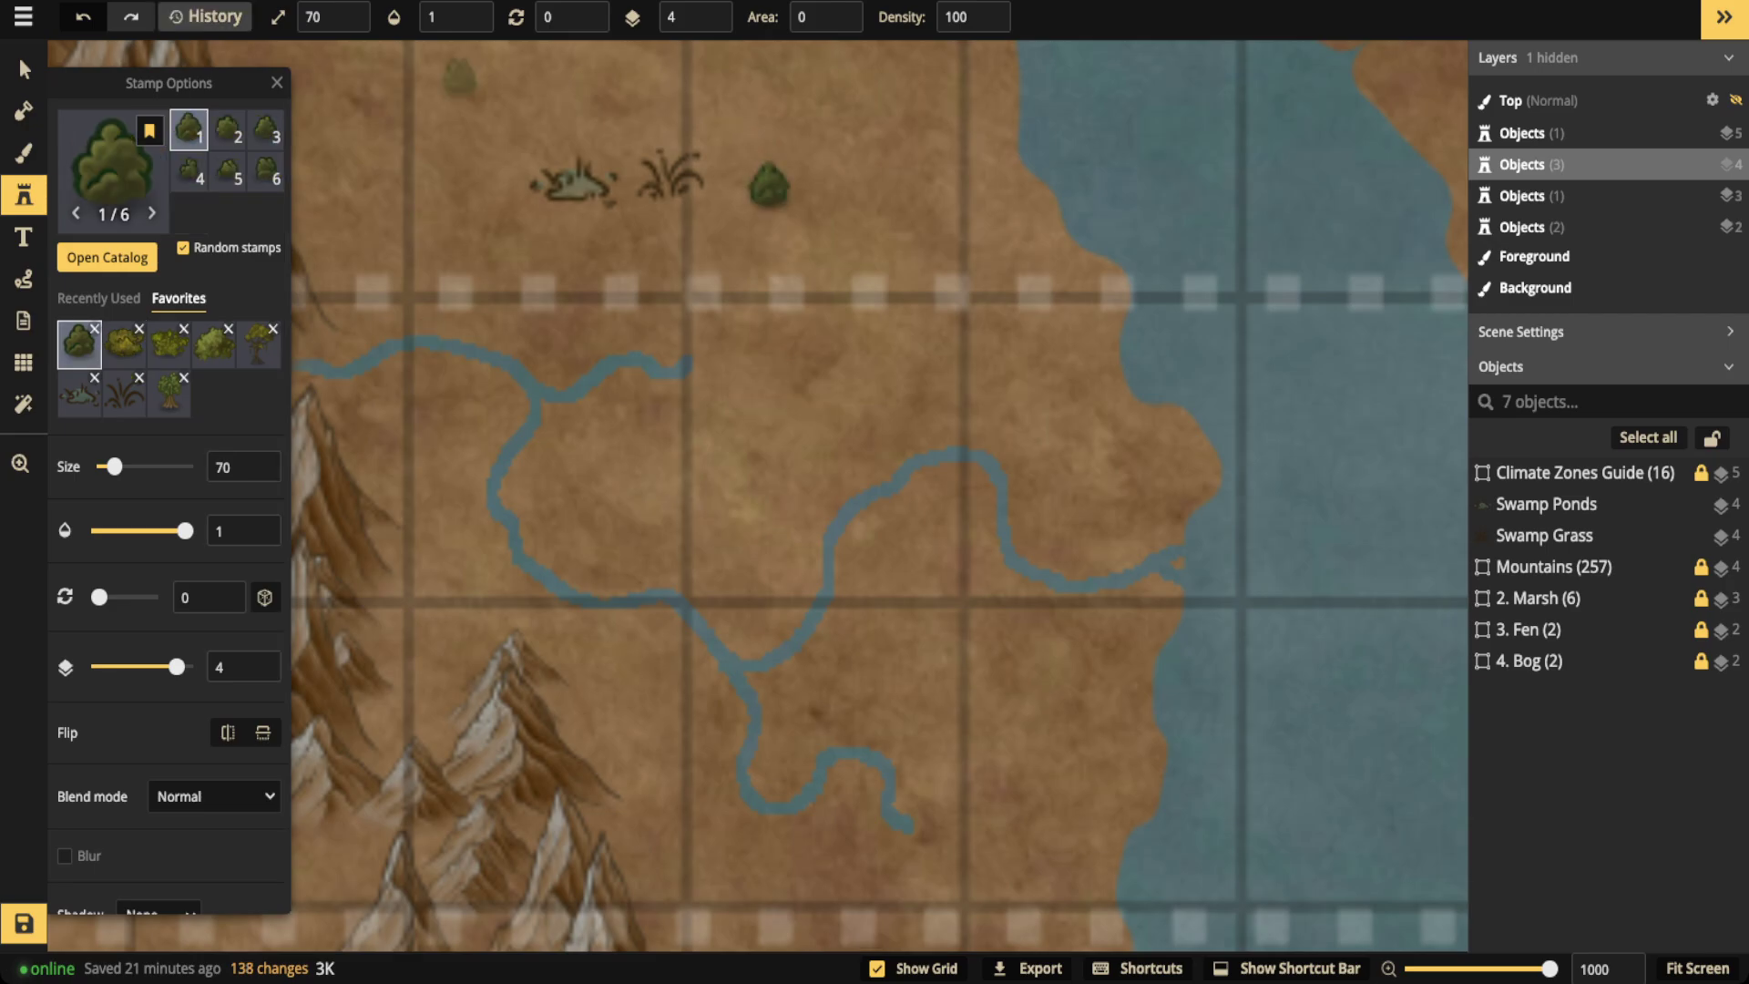
Move the Swamp Ponds stamp down to the river, just south of its northwestern stretch
{"action": "left_click", "coordinate": [24, 69]}
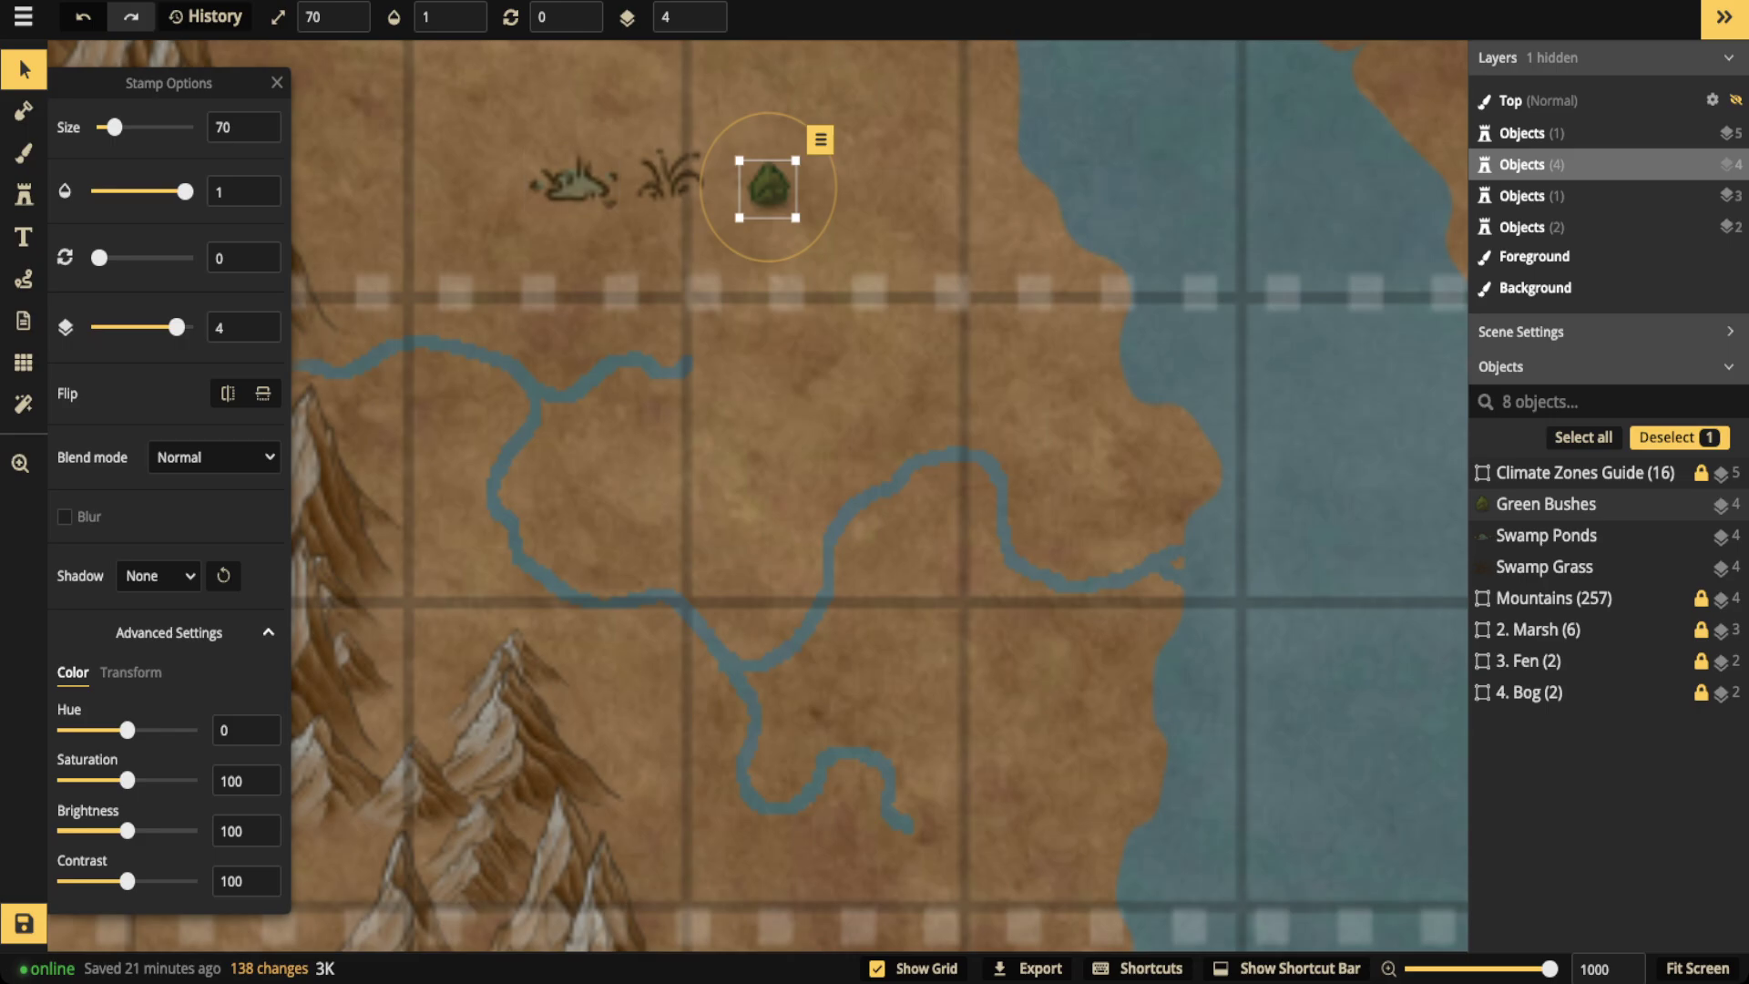
{"action": "scroll", "coordinate": [747, 219], "scroll_direction": "down", "scroll_amount": 1}
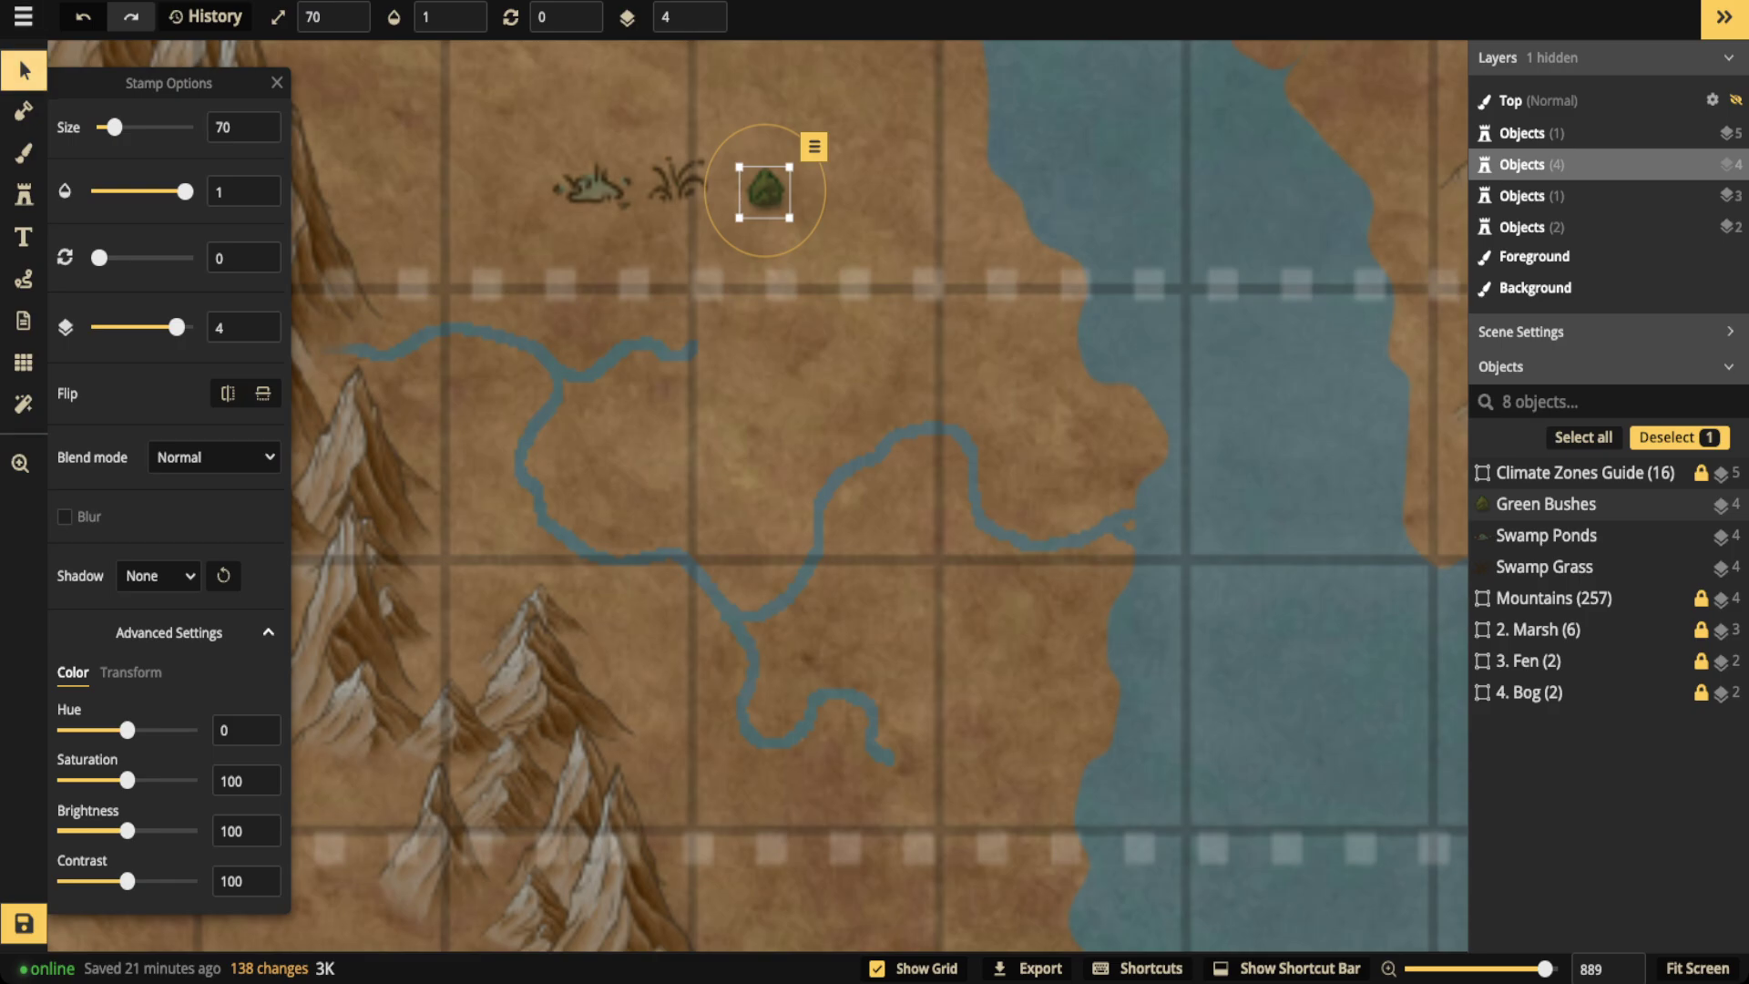
{"action": "left_click", "coordinate": [23, 70]}
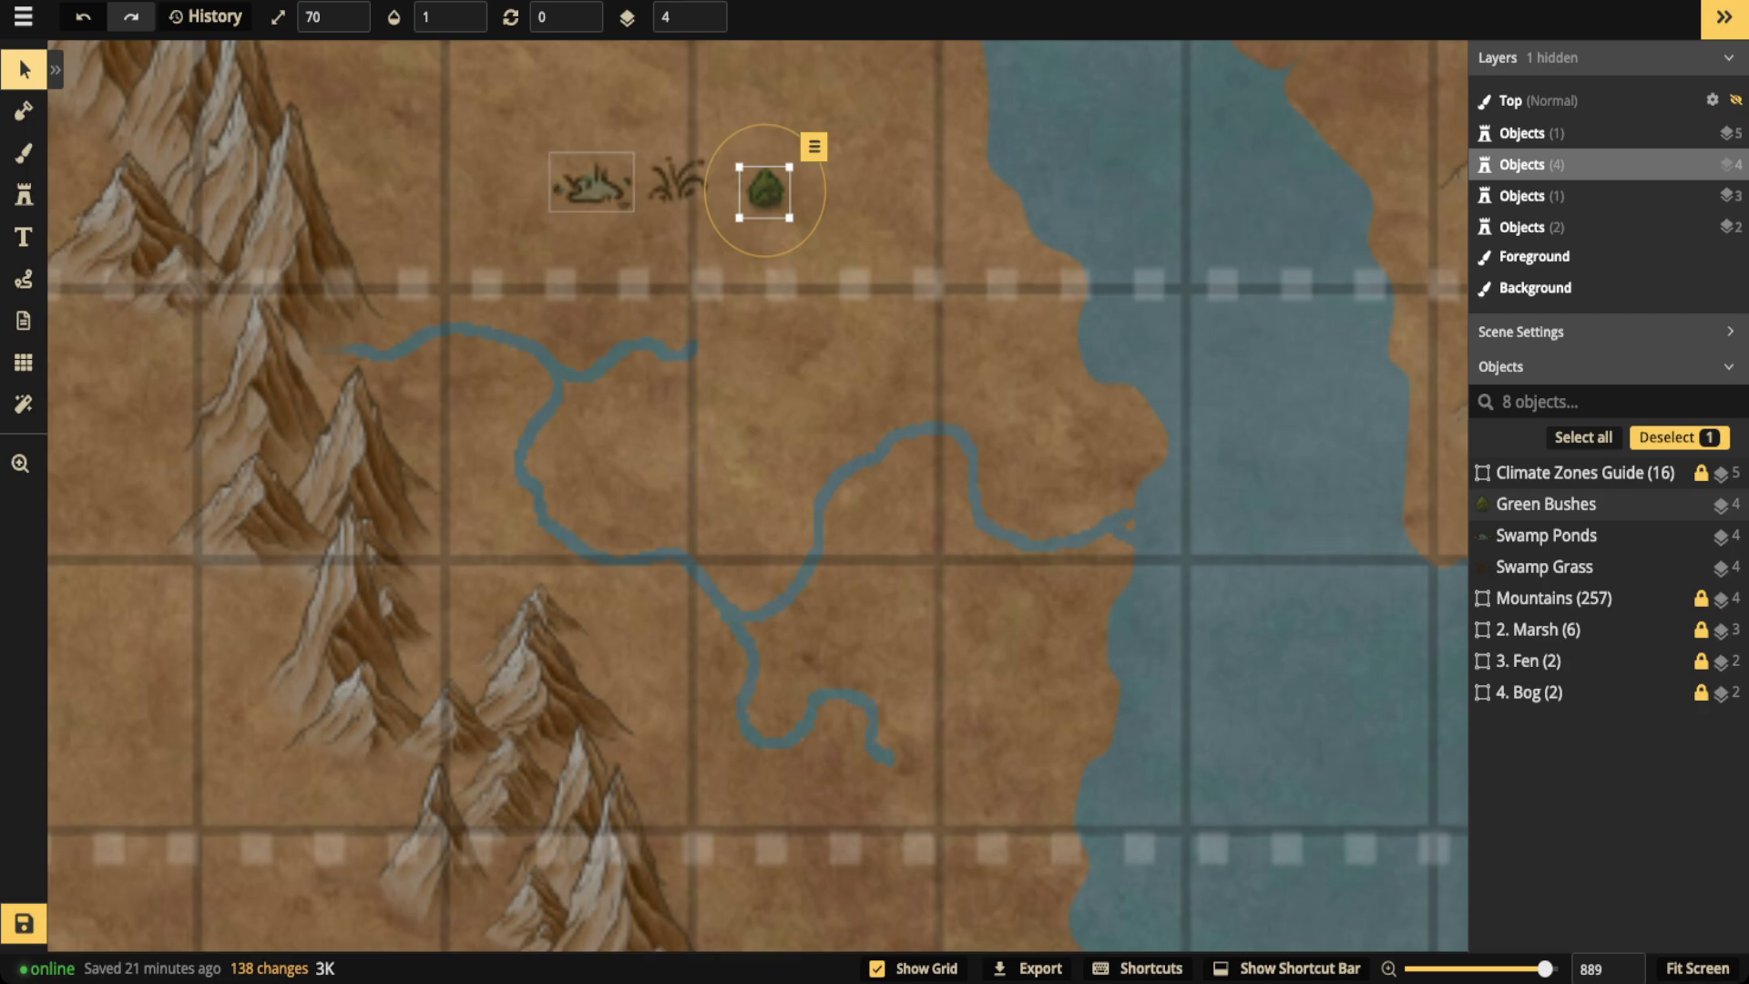
{"action": "left_click", "coordinate": [592, 184]}
{"action": "left_click_drag", "start_coordinate": [592, 182], "coordinate": [488, 358]}
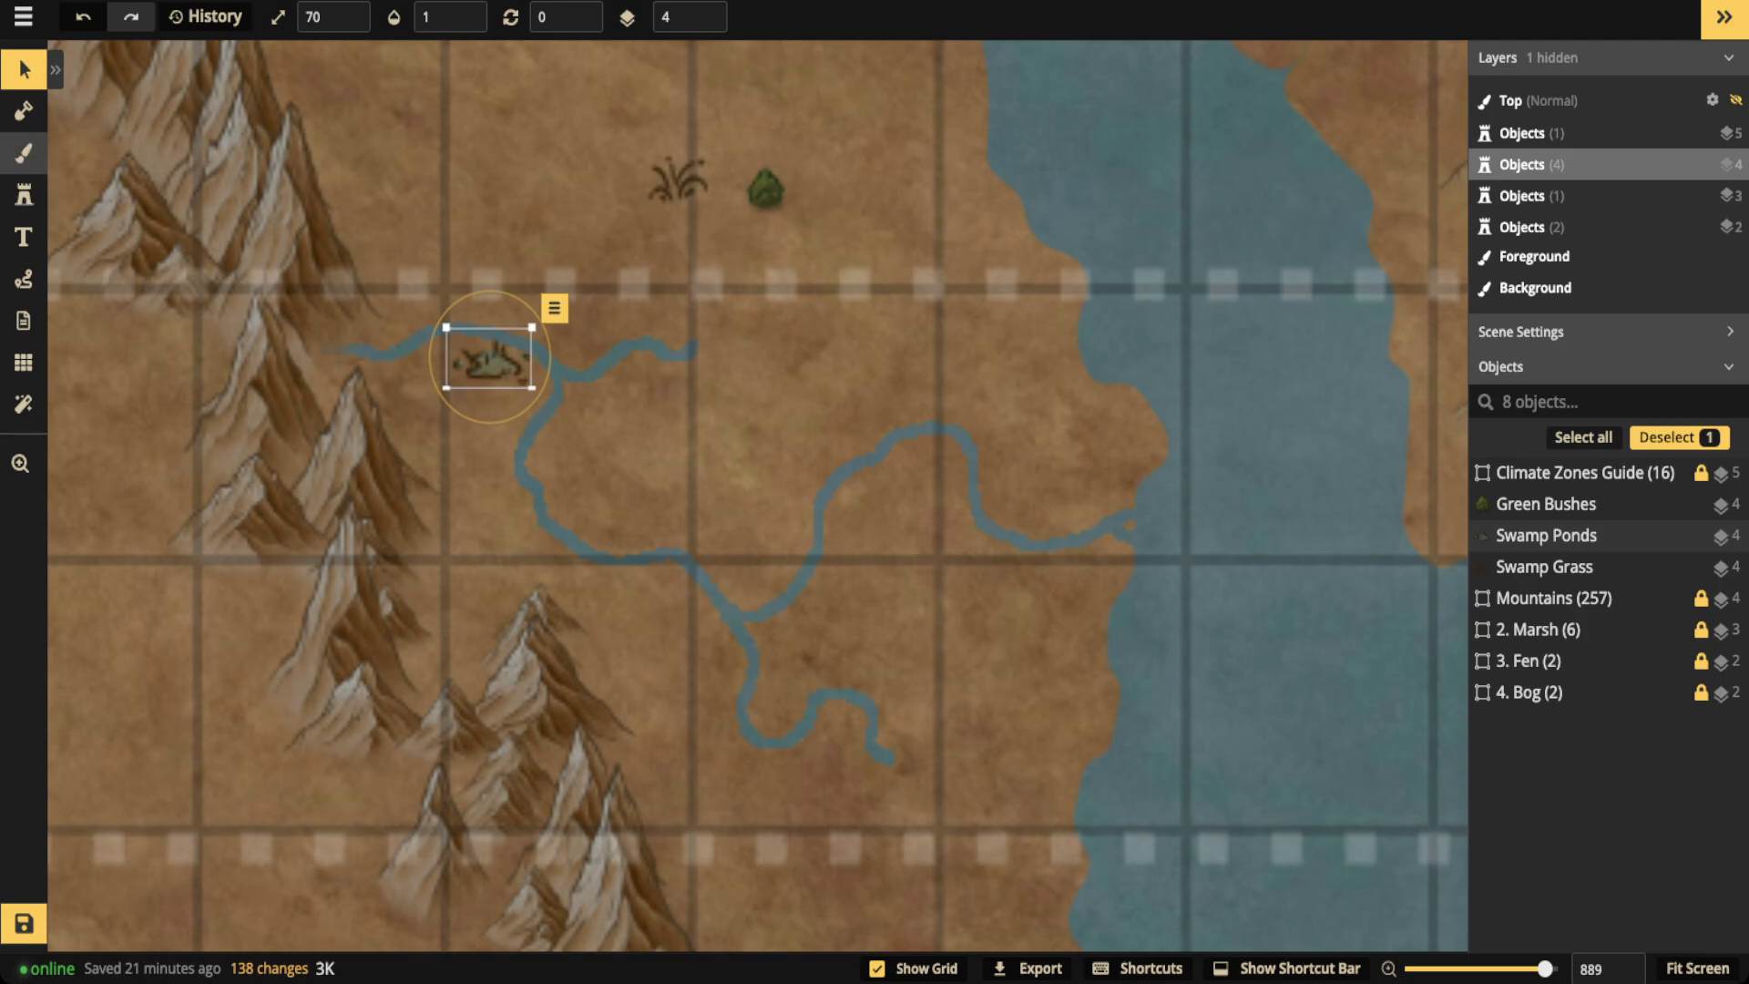
Scatter Swamp Ponds stamps at size 70 along both banks of the river, from the mountains to the coast
{"action": "left_click", "coordinate": [24, 194]}
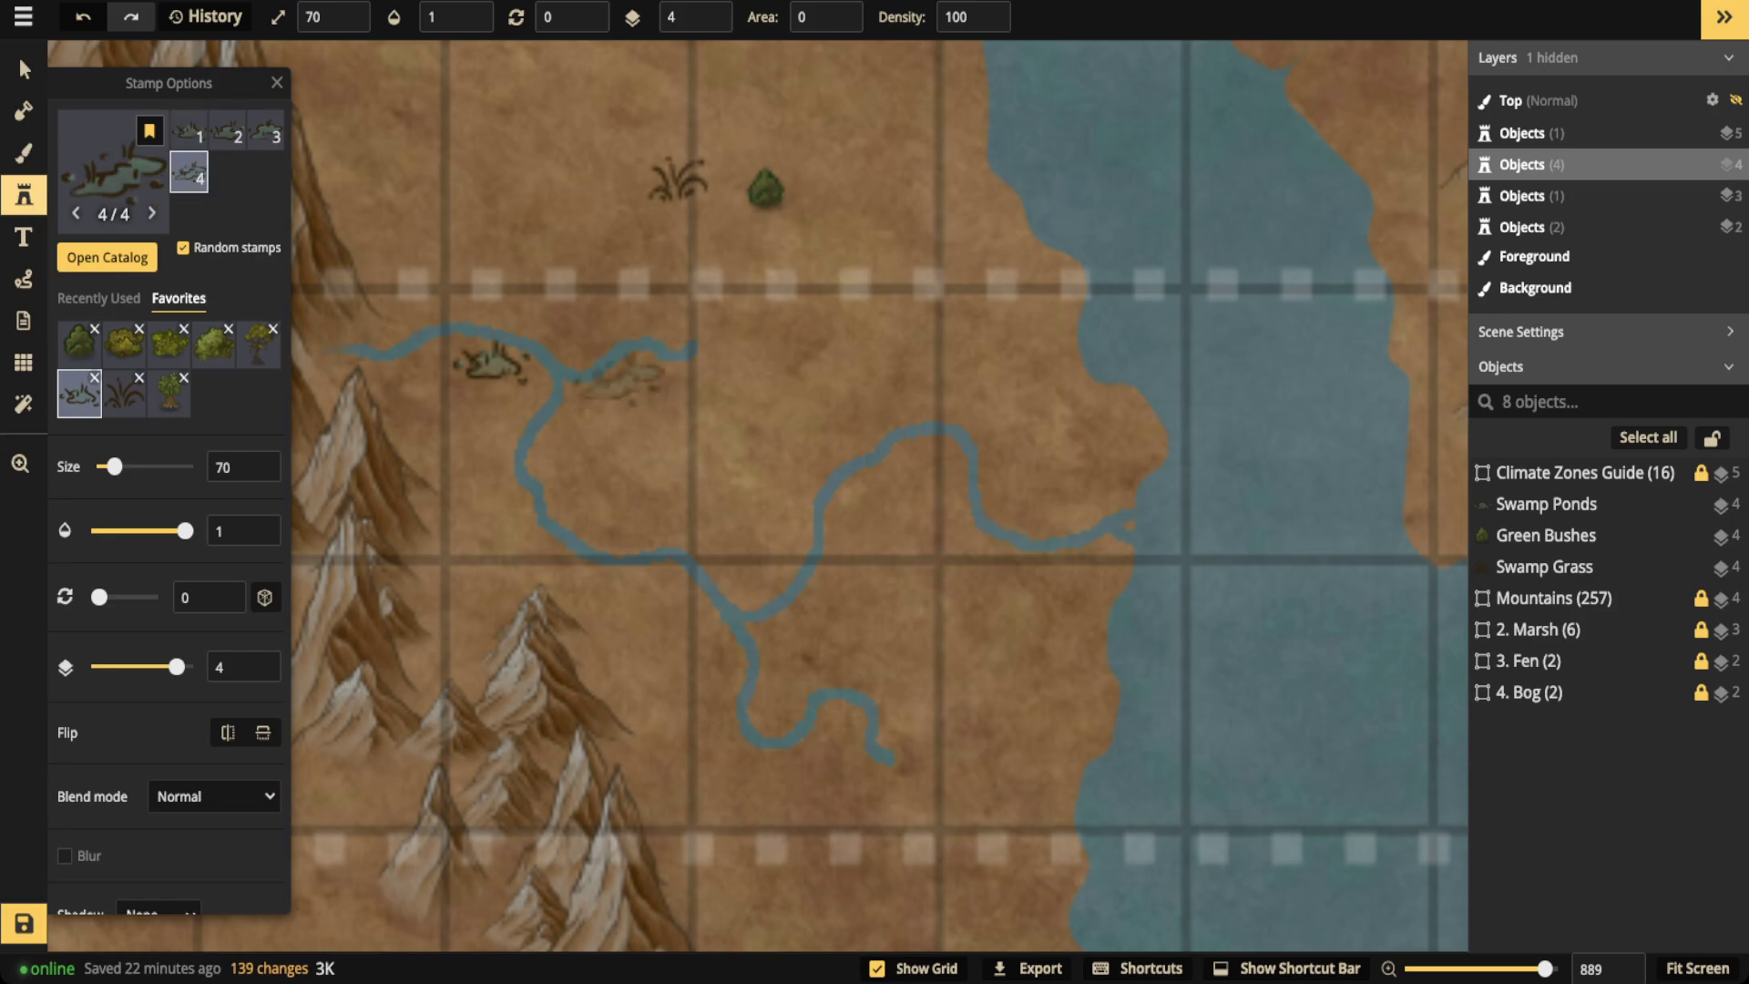
{"action": "left_click", "coordinate": [622, 383]}
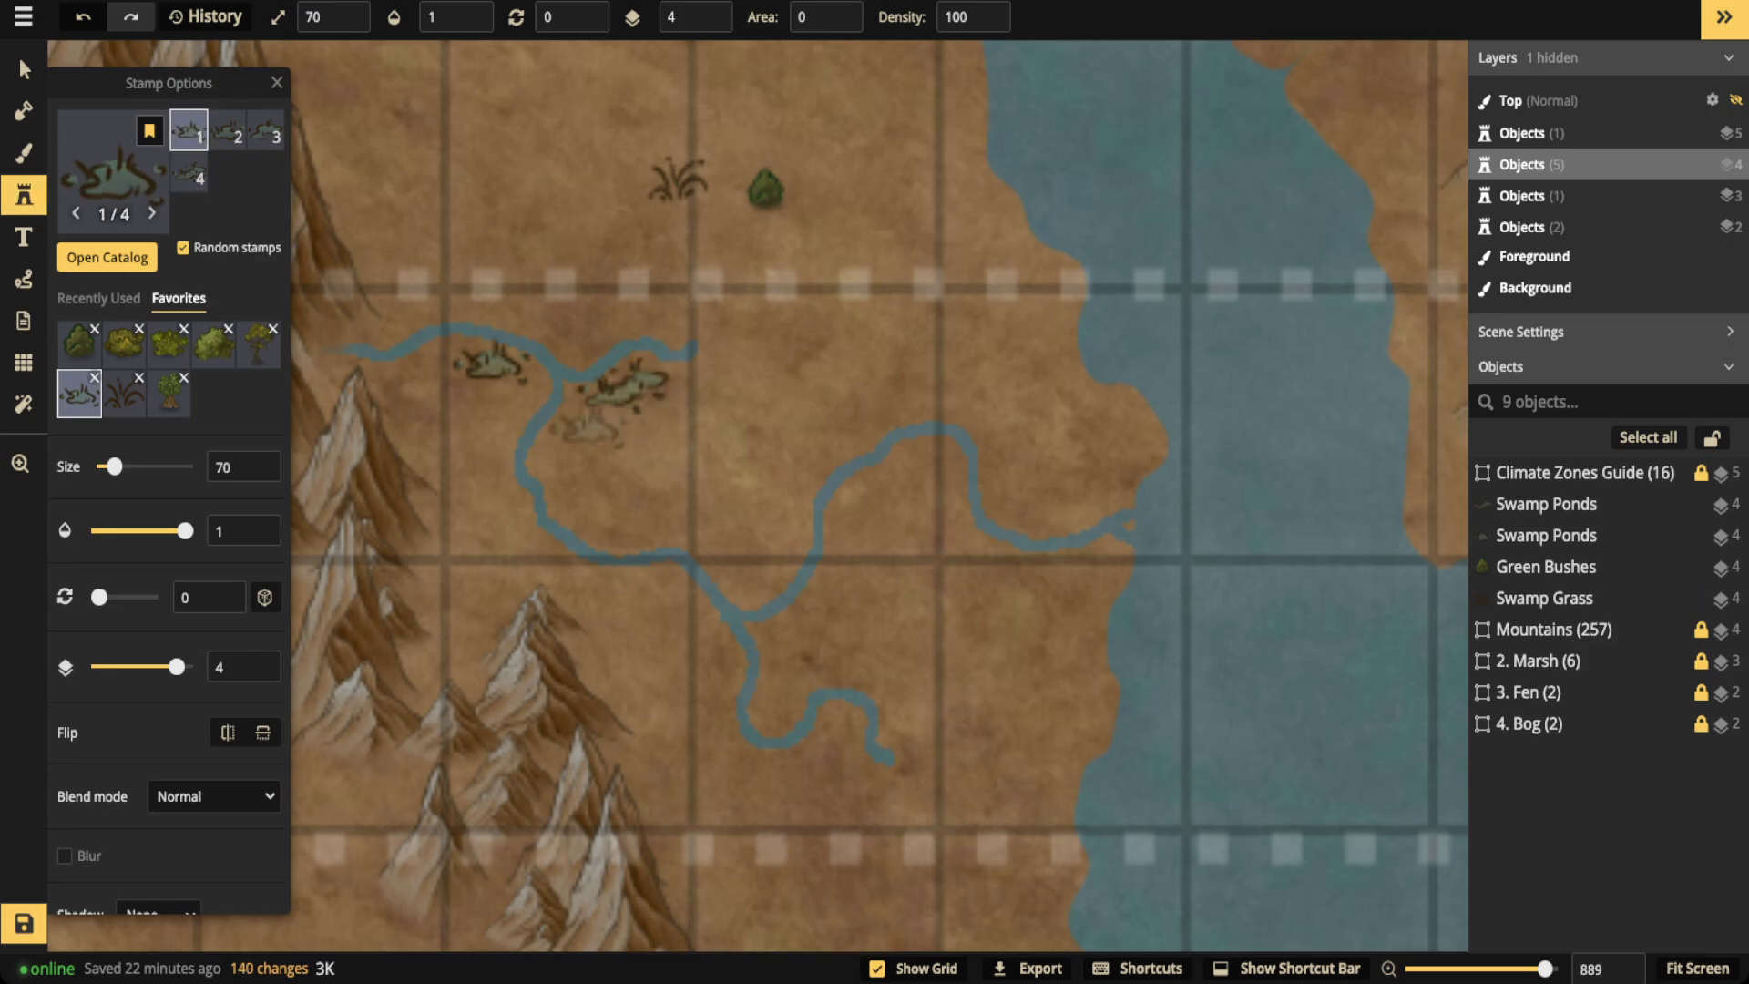
{"action": "left_click", "coordinate": [575, 448]}
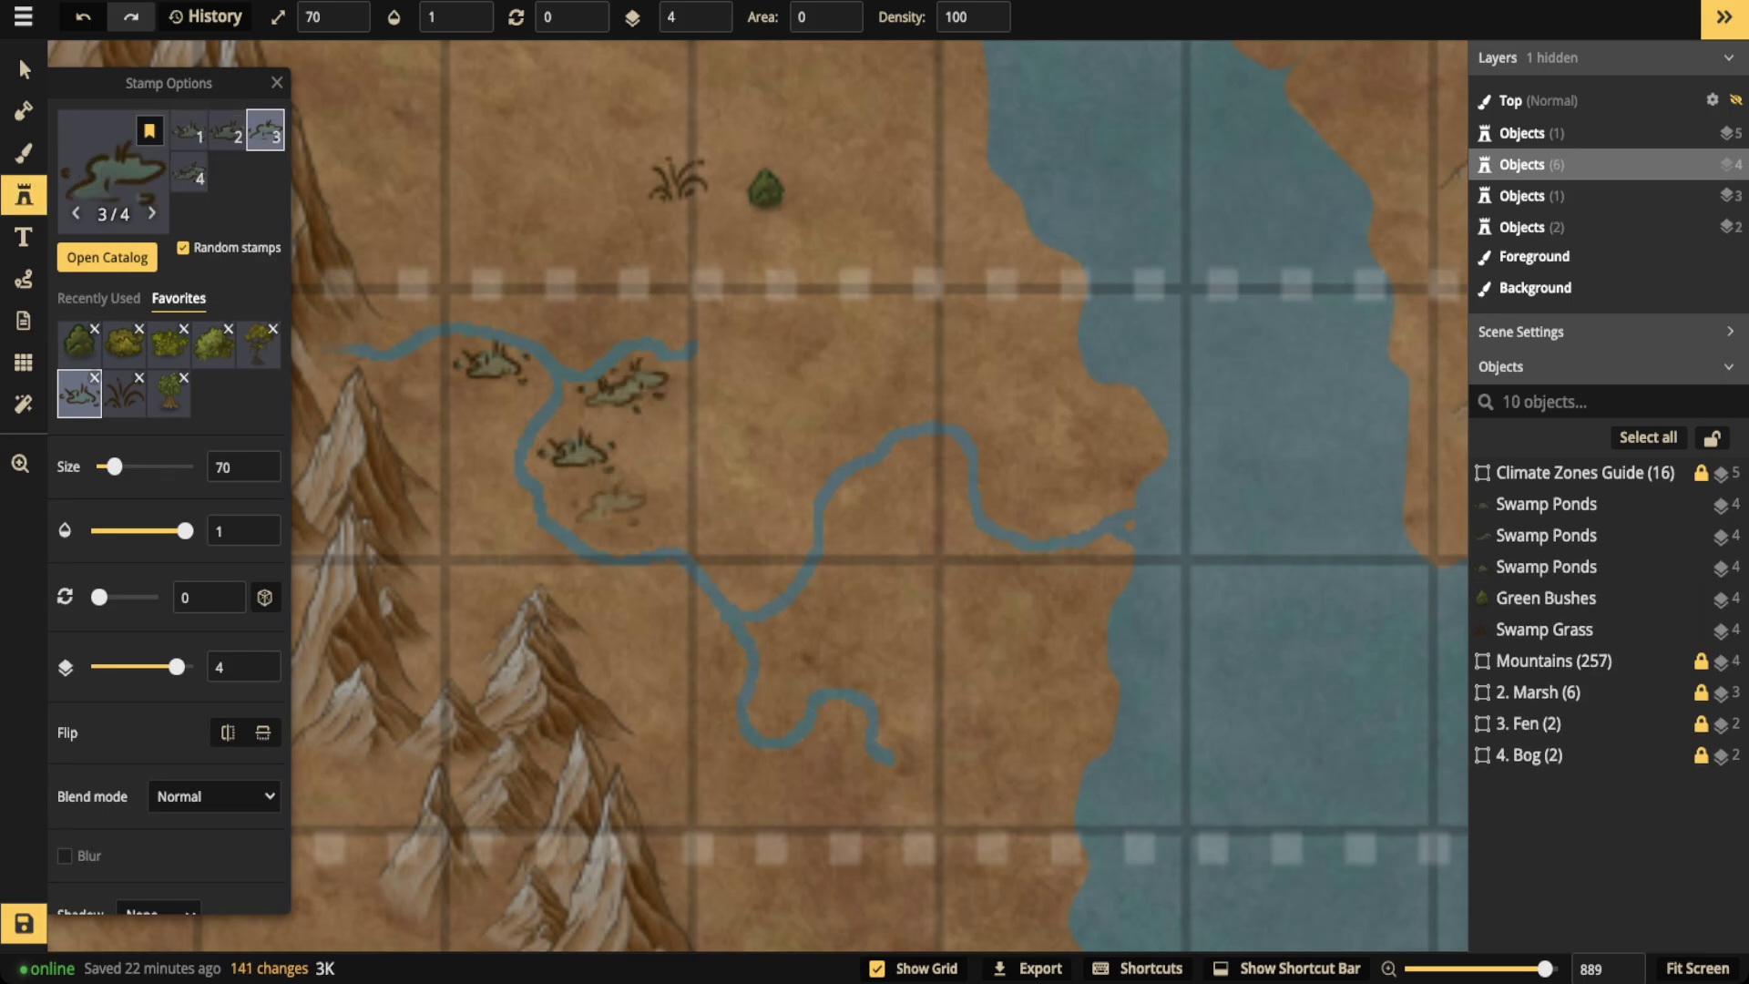
{"action": "left_click", "coordinate": [639, 515]}
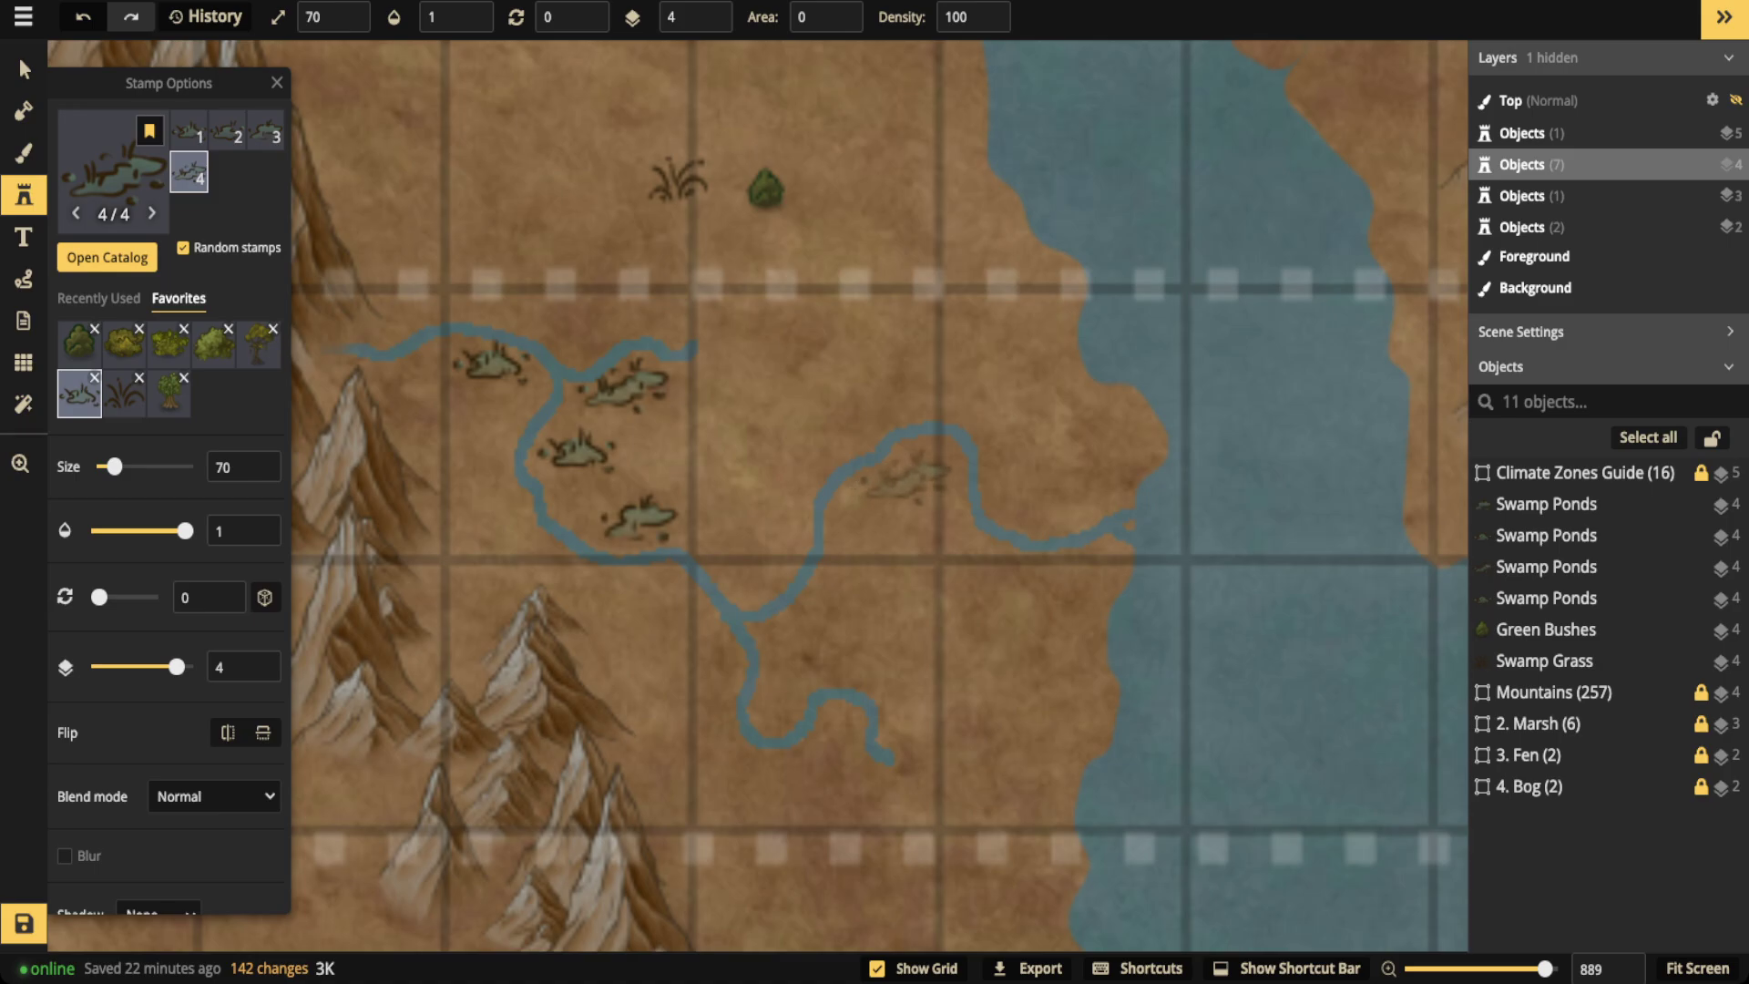
{"action": "left_click", "coordinate": [907, 476]}
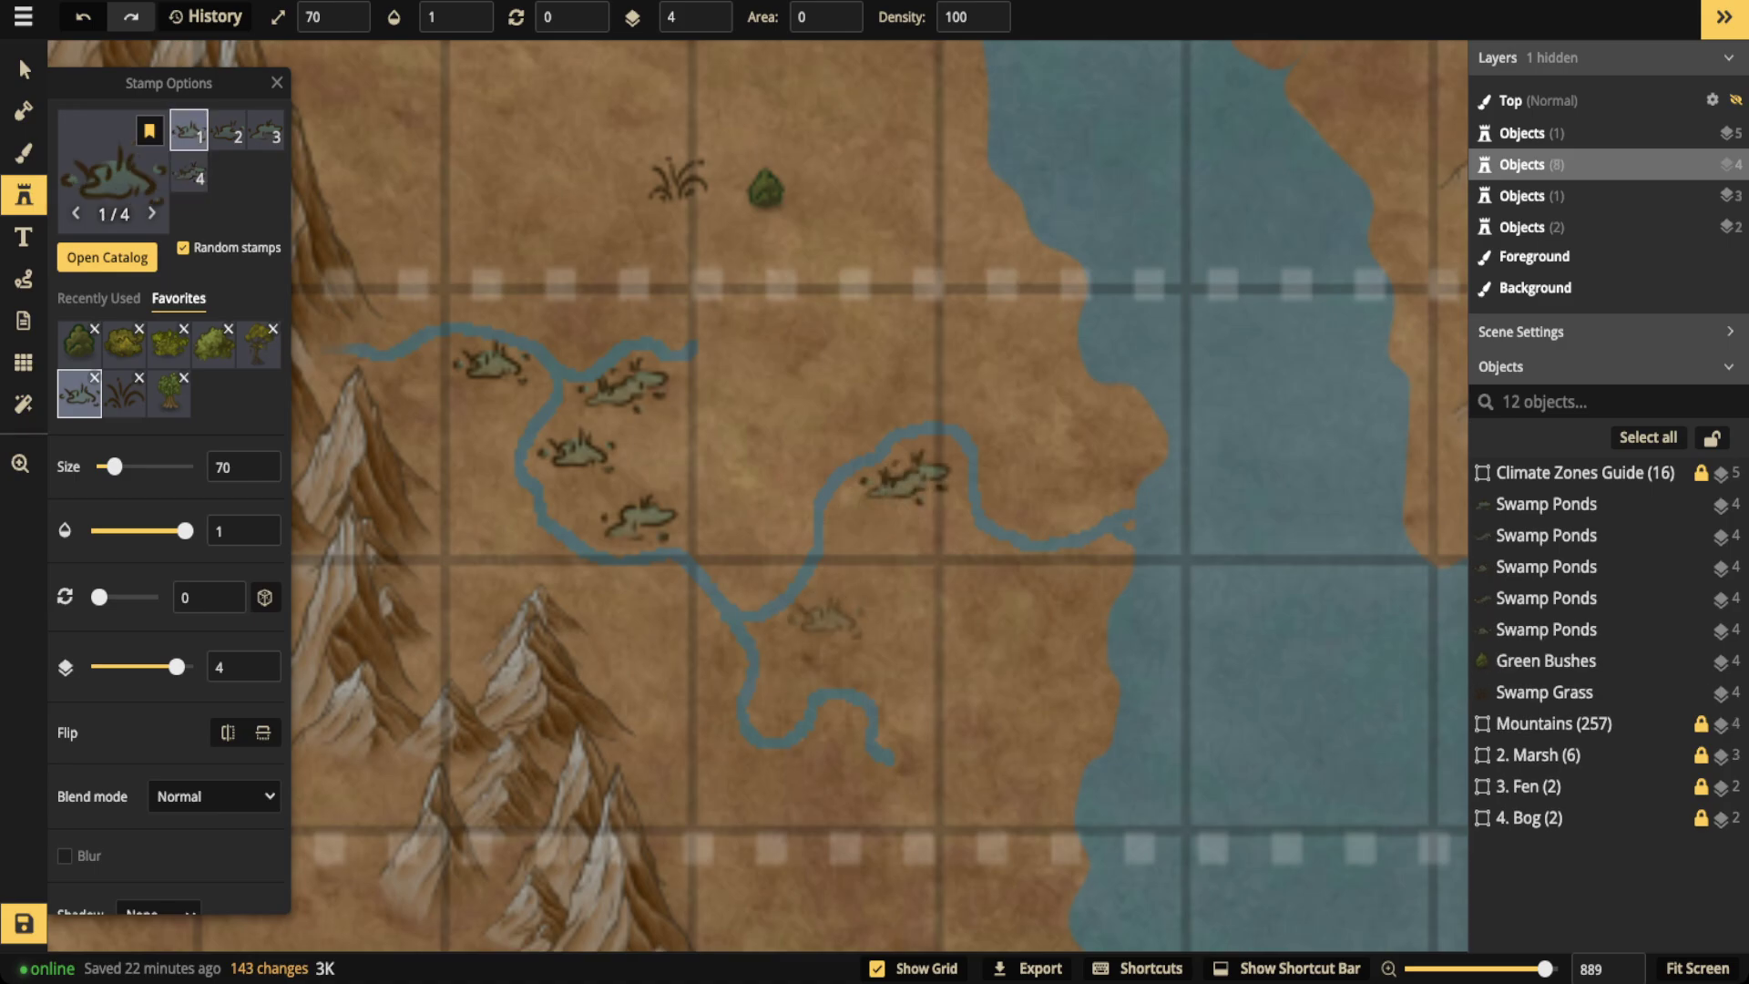
{"action": "left_click", "coordinate": [803, 630]}
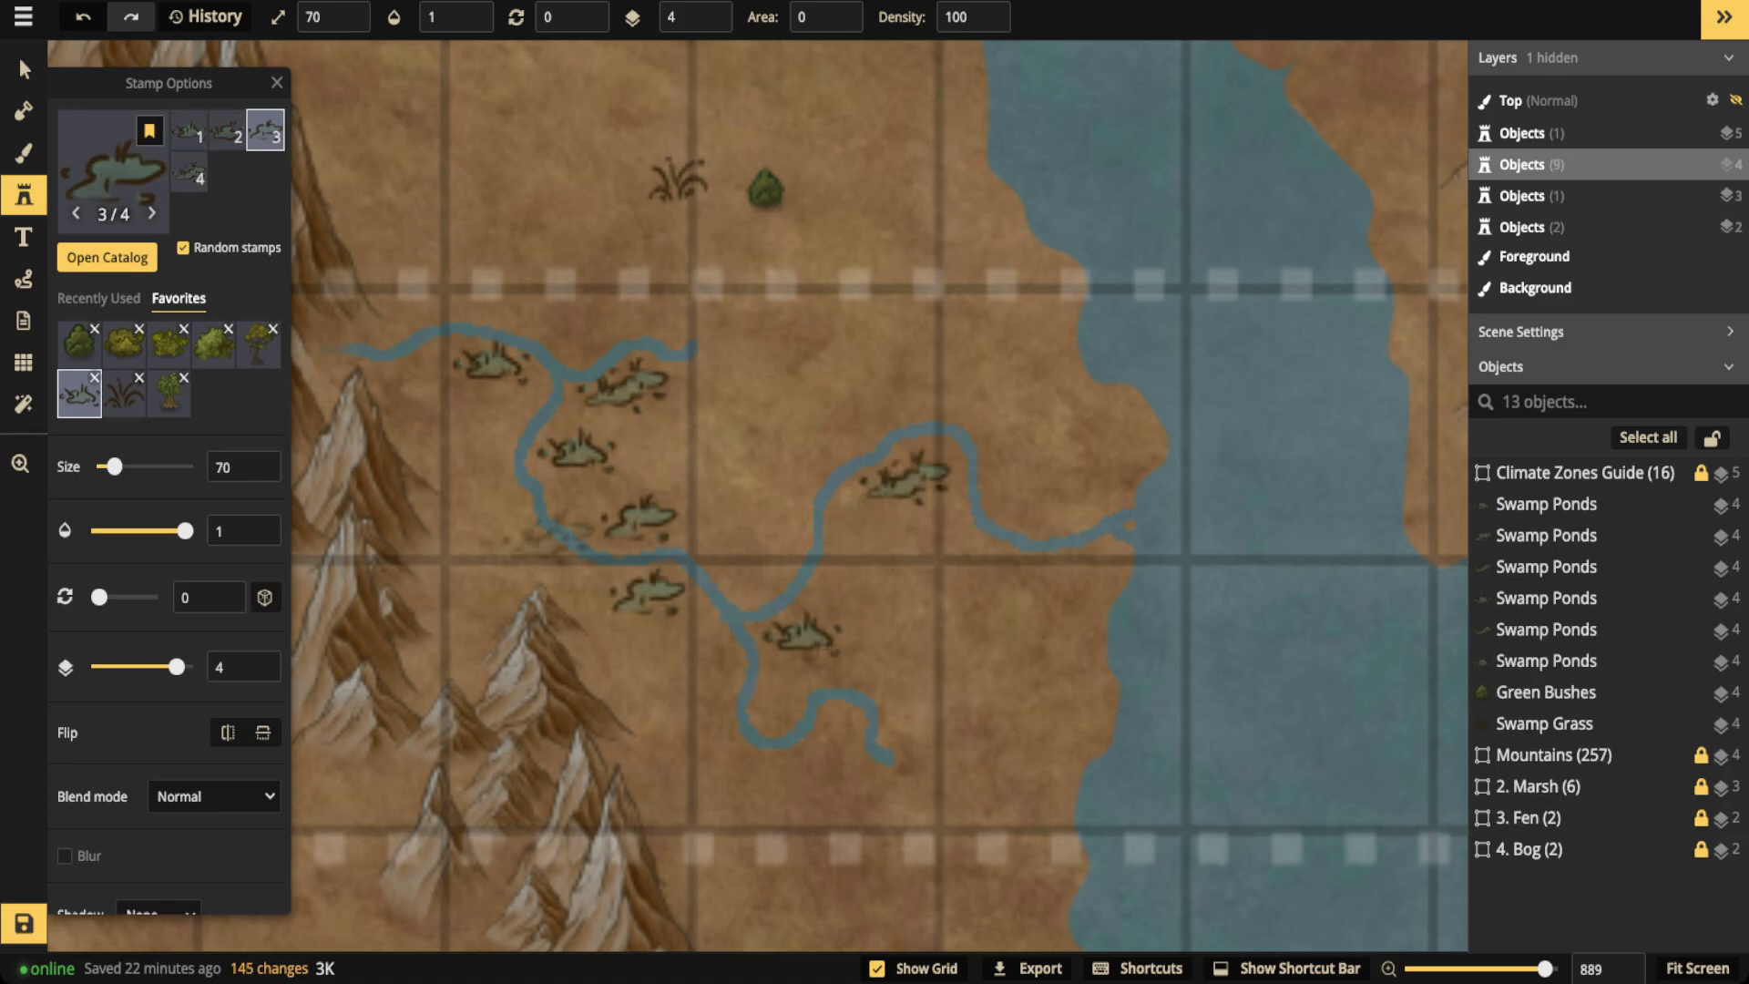
{"action": "left_click", "coordinate": [482, 410]}
{"action": "left_click", "coordinate": [469, 419]}
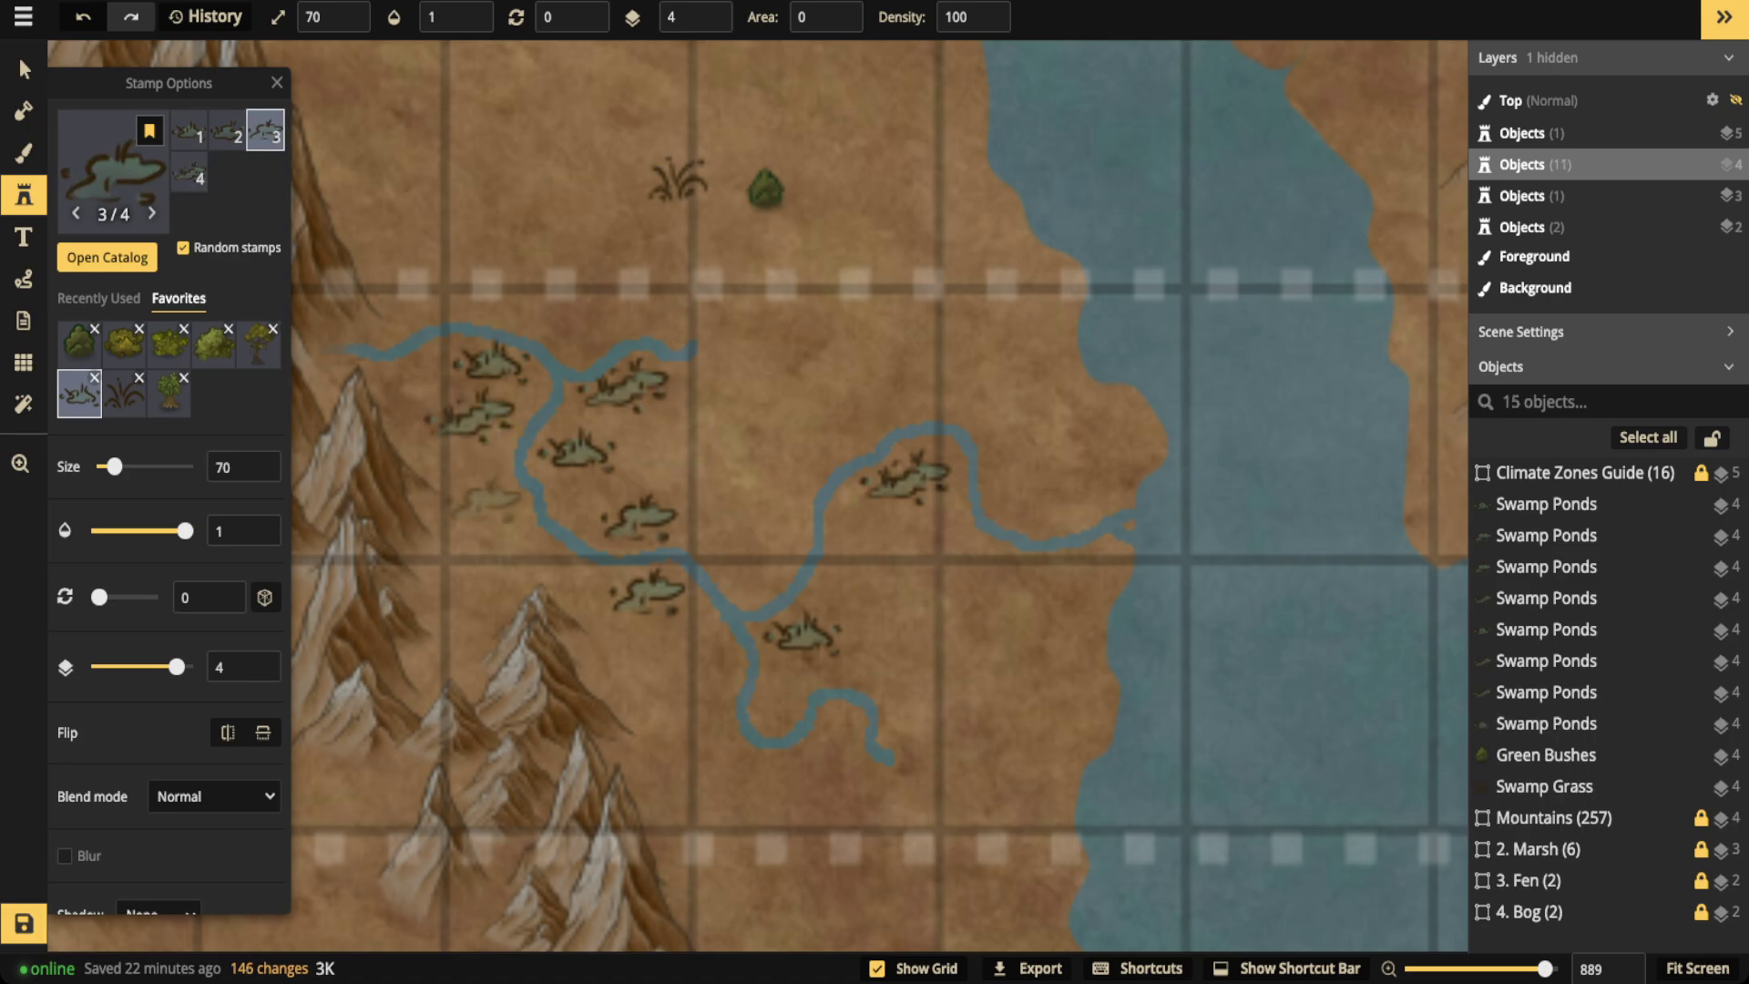
{"action": "left_click", "coordinate": [514, 554]}
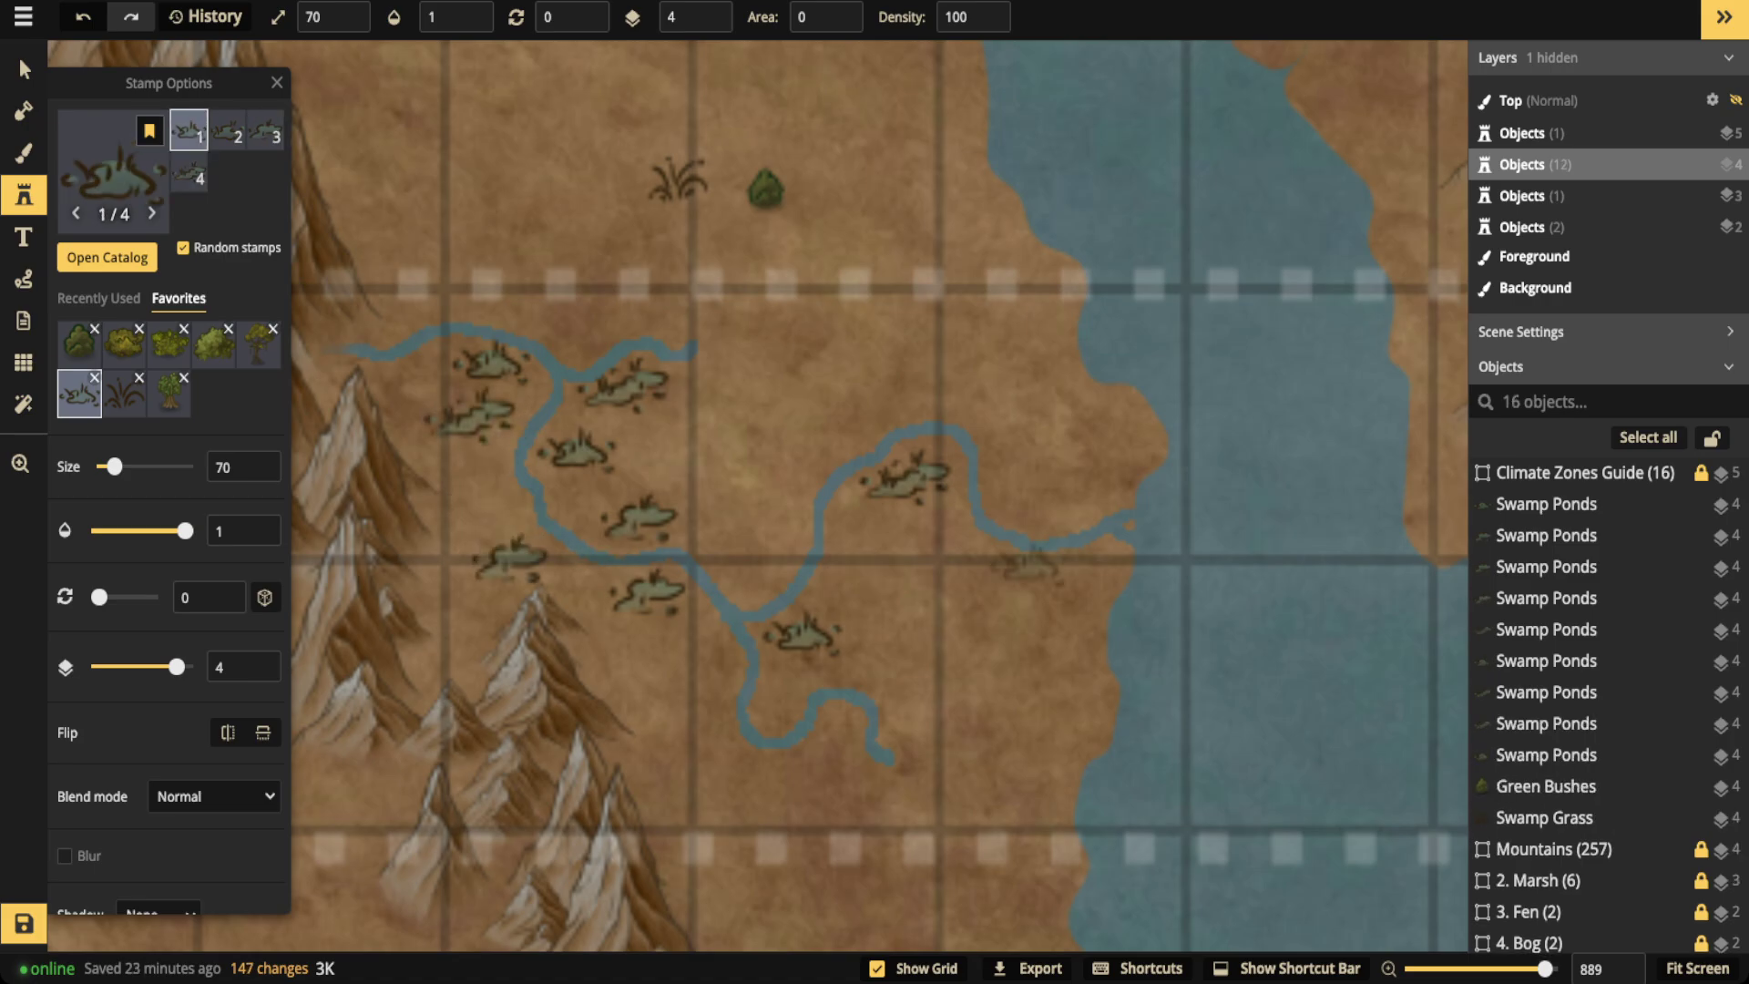
{"action": "left_click", "coordinate": [1054, 574]}
{"action": "left_click", "coordinate": [1050, 494]}
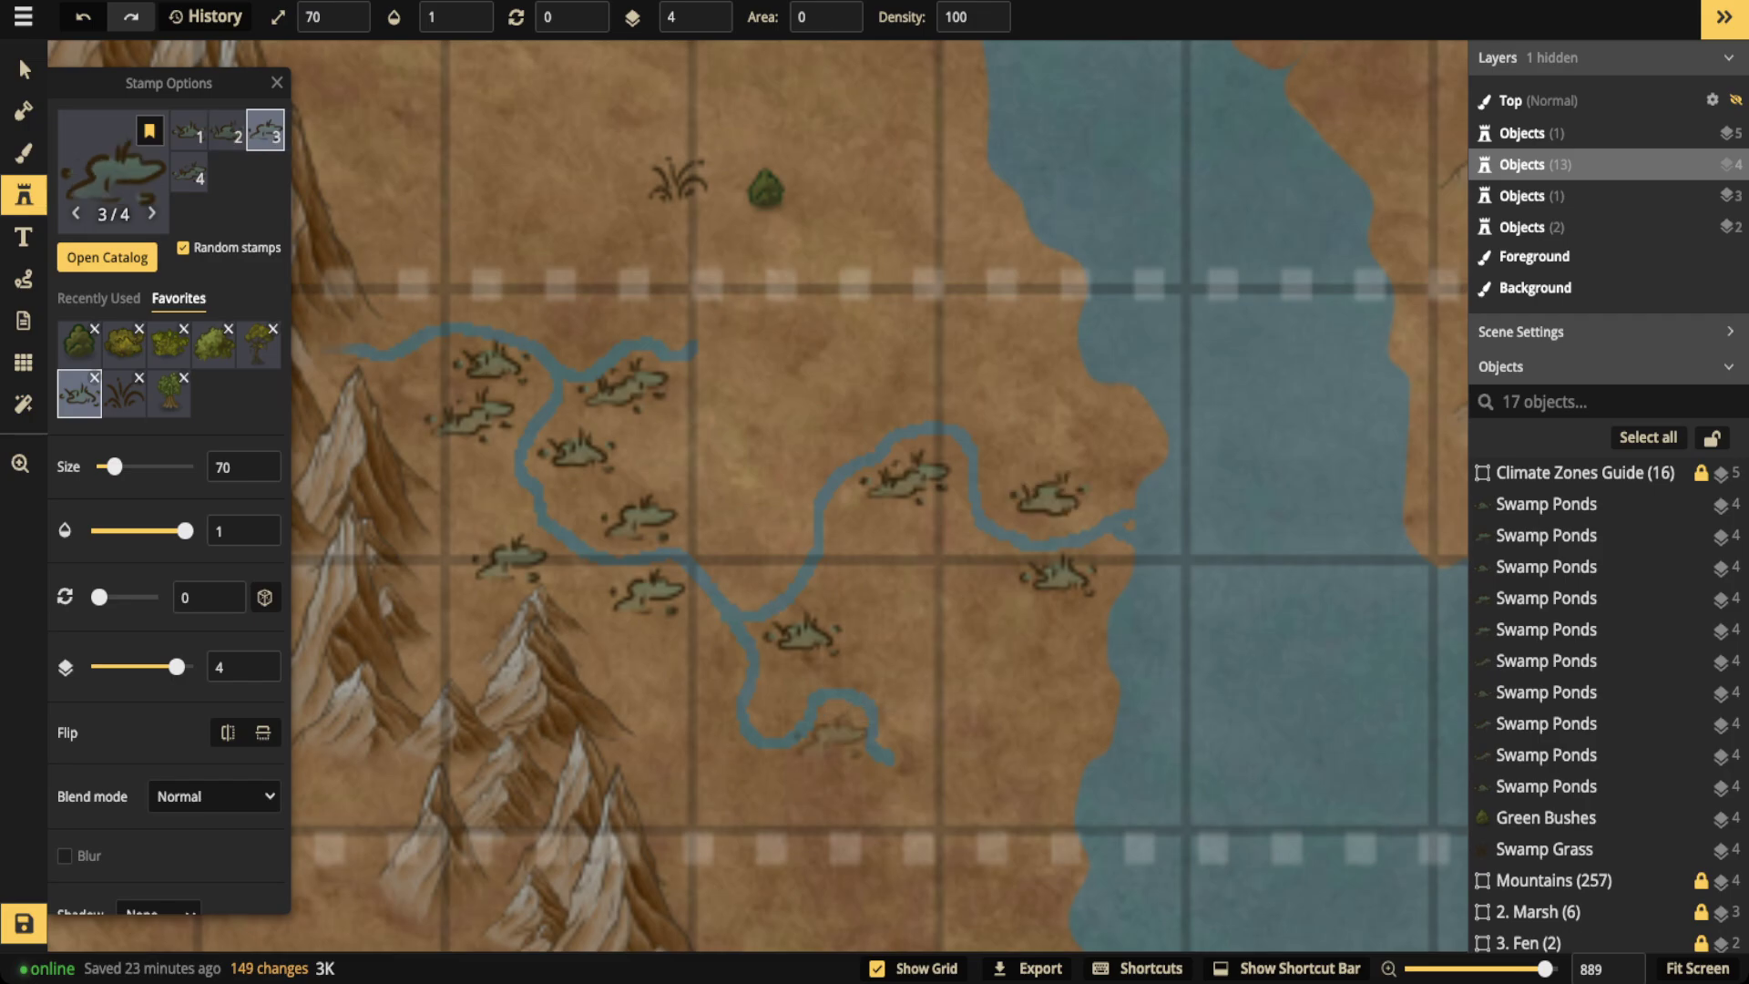
{"action": "left_click", "coordinate": [688, 647]}
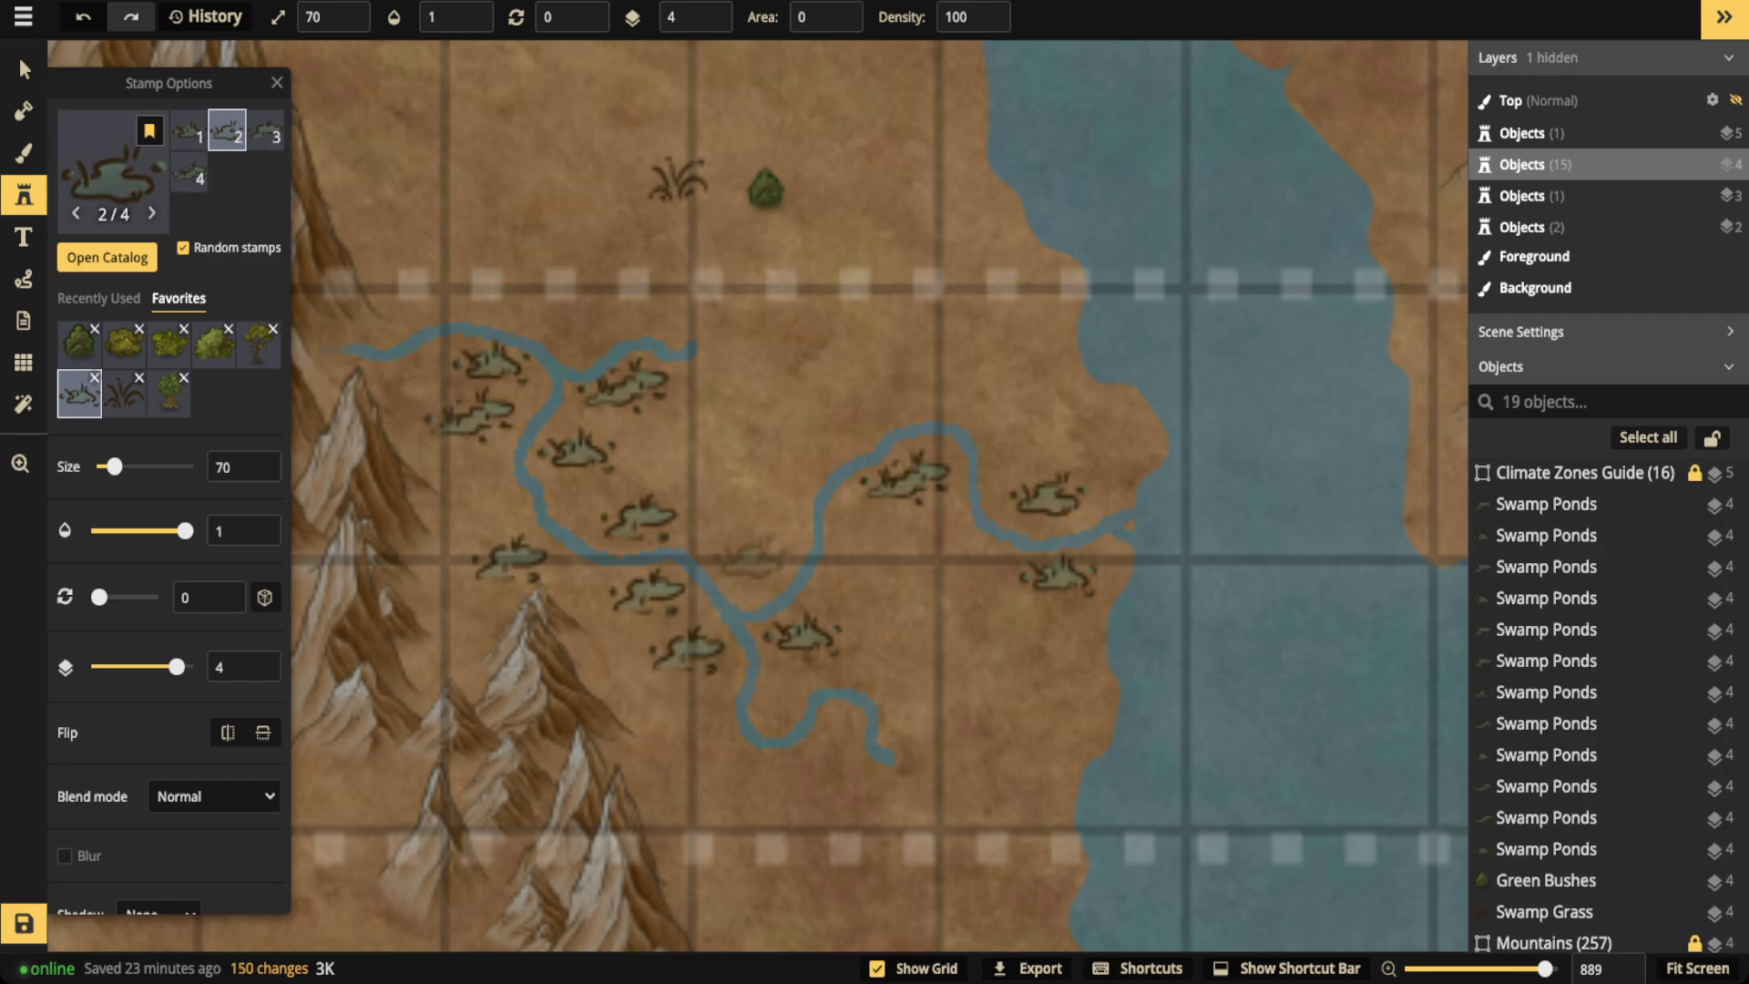
{"action": "left_click", "coordinate": [751, 556]}
{"action": "left_click", "coordinate": [824, 754]}
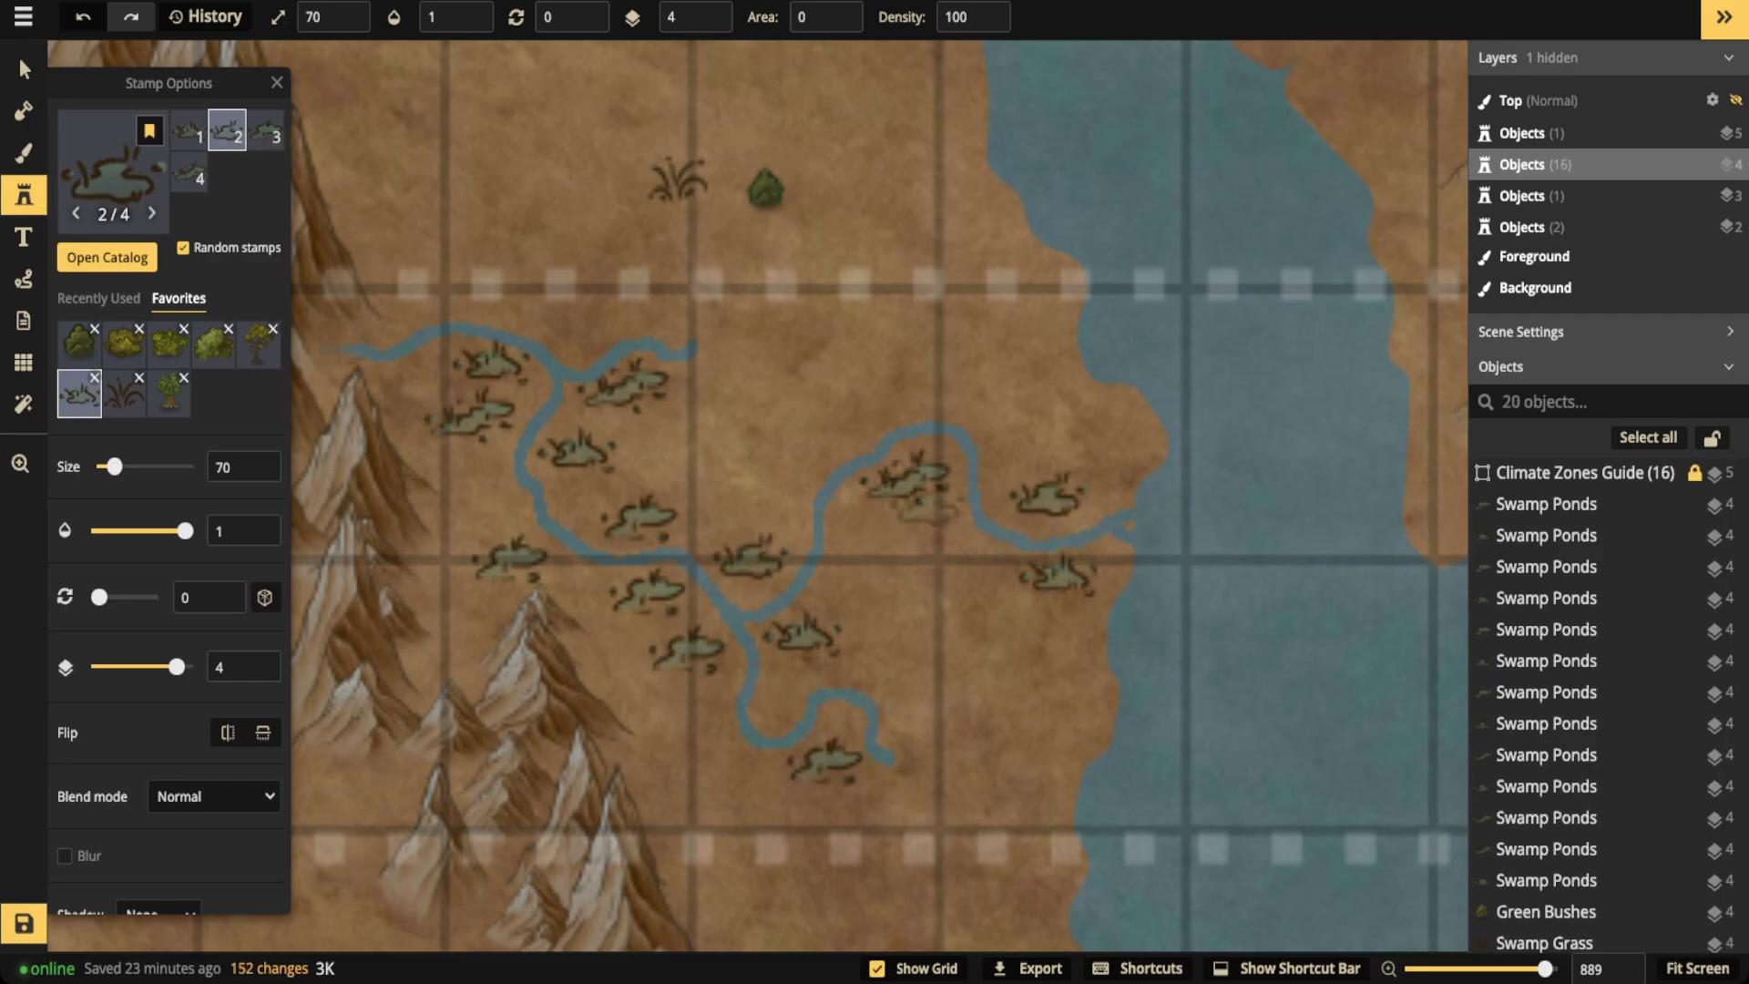
{"action": "left_click", "coordinate": [833, 421]}
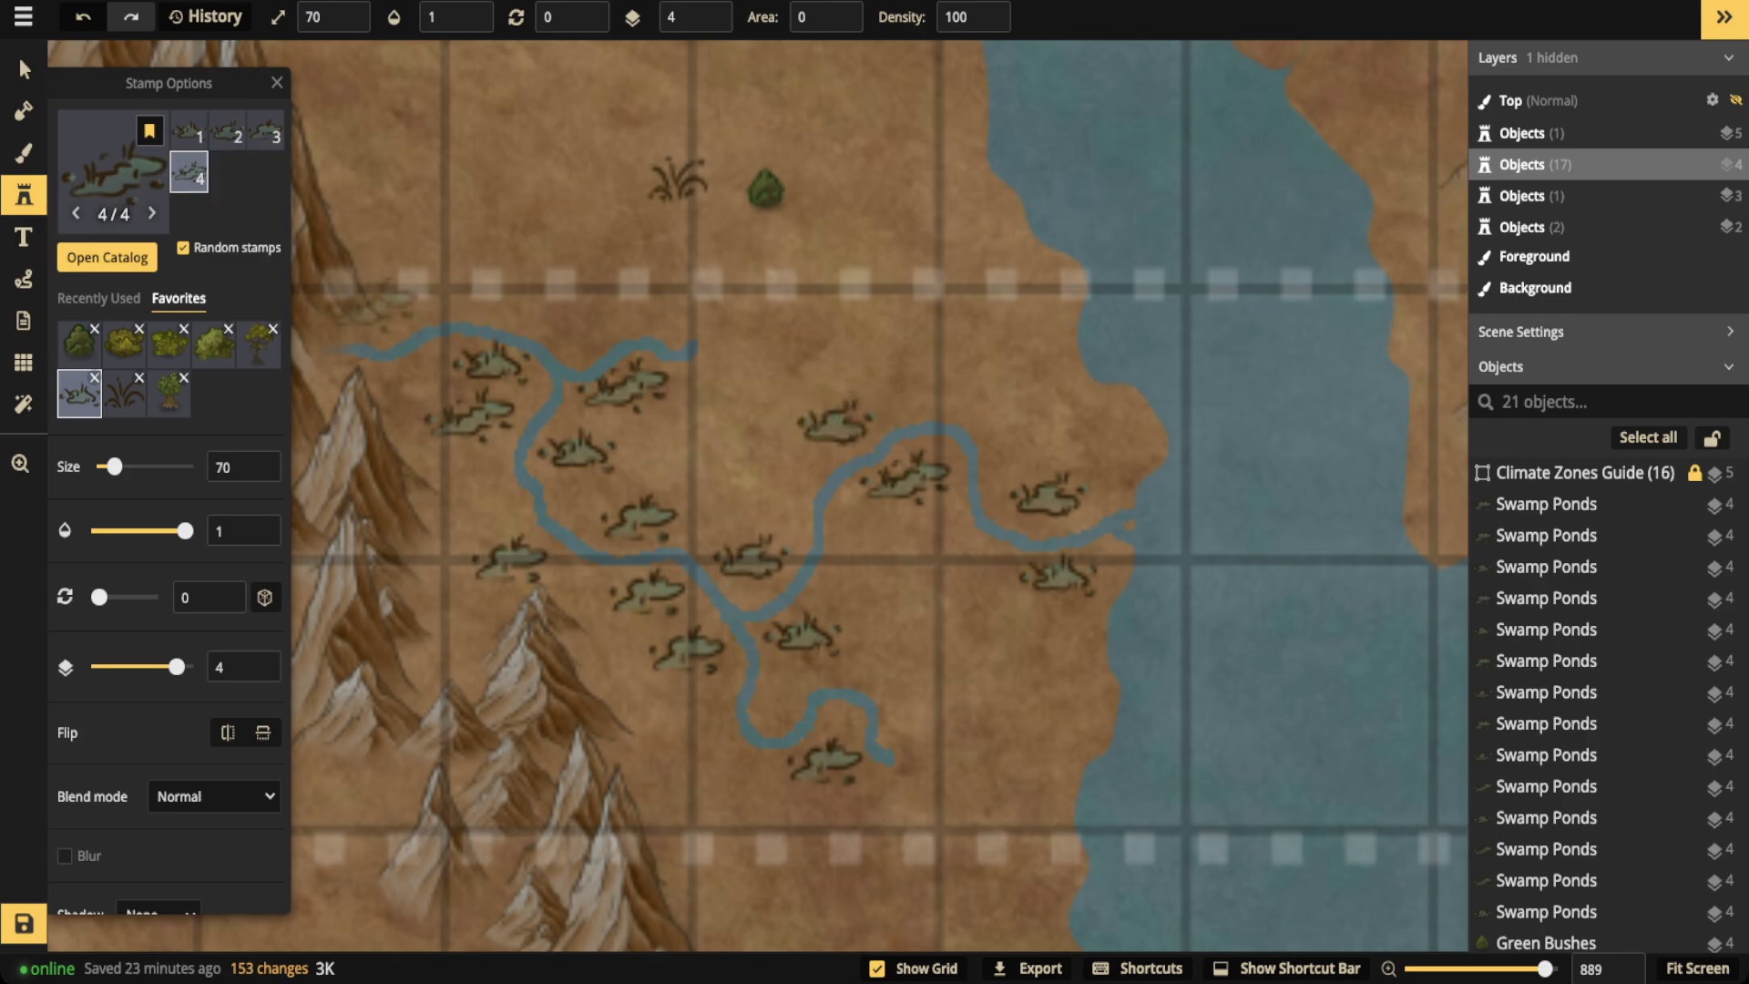
{"action": "left_click", "coordinate": [587, 309]}
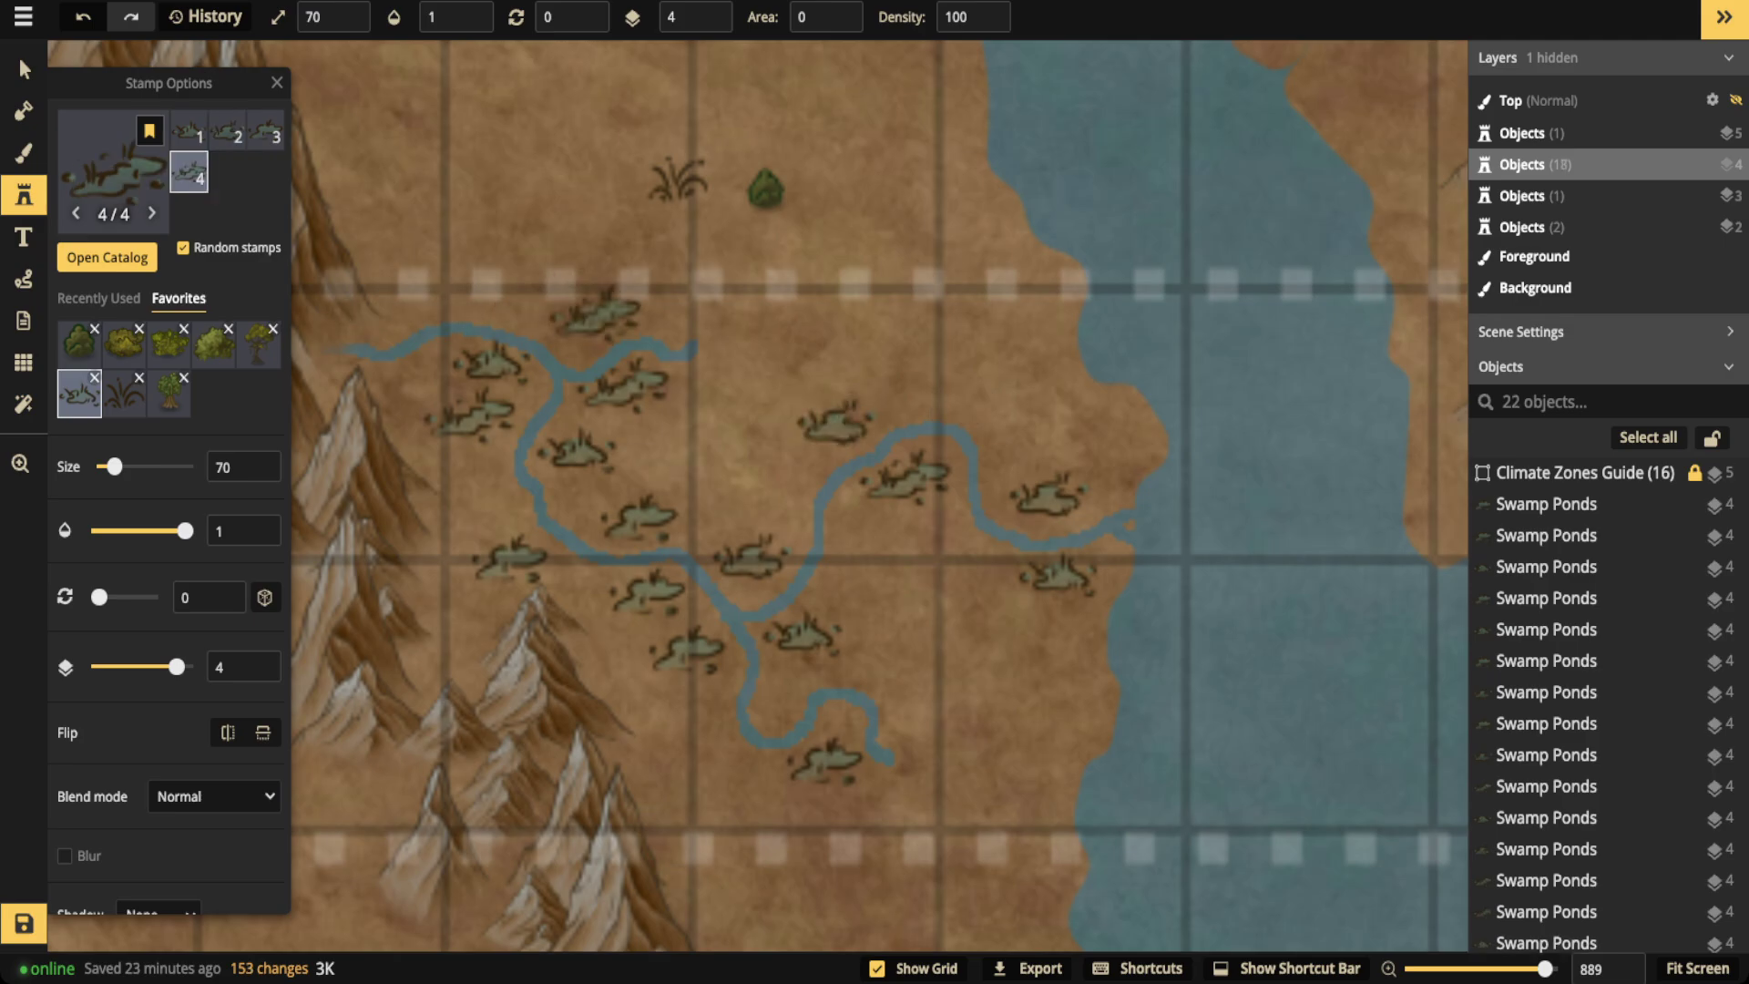
{"action": "left_click", "coordinate": [451, 289]}
{"action": "left_click", "coordinate": [449, 291]}
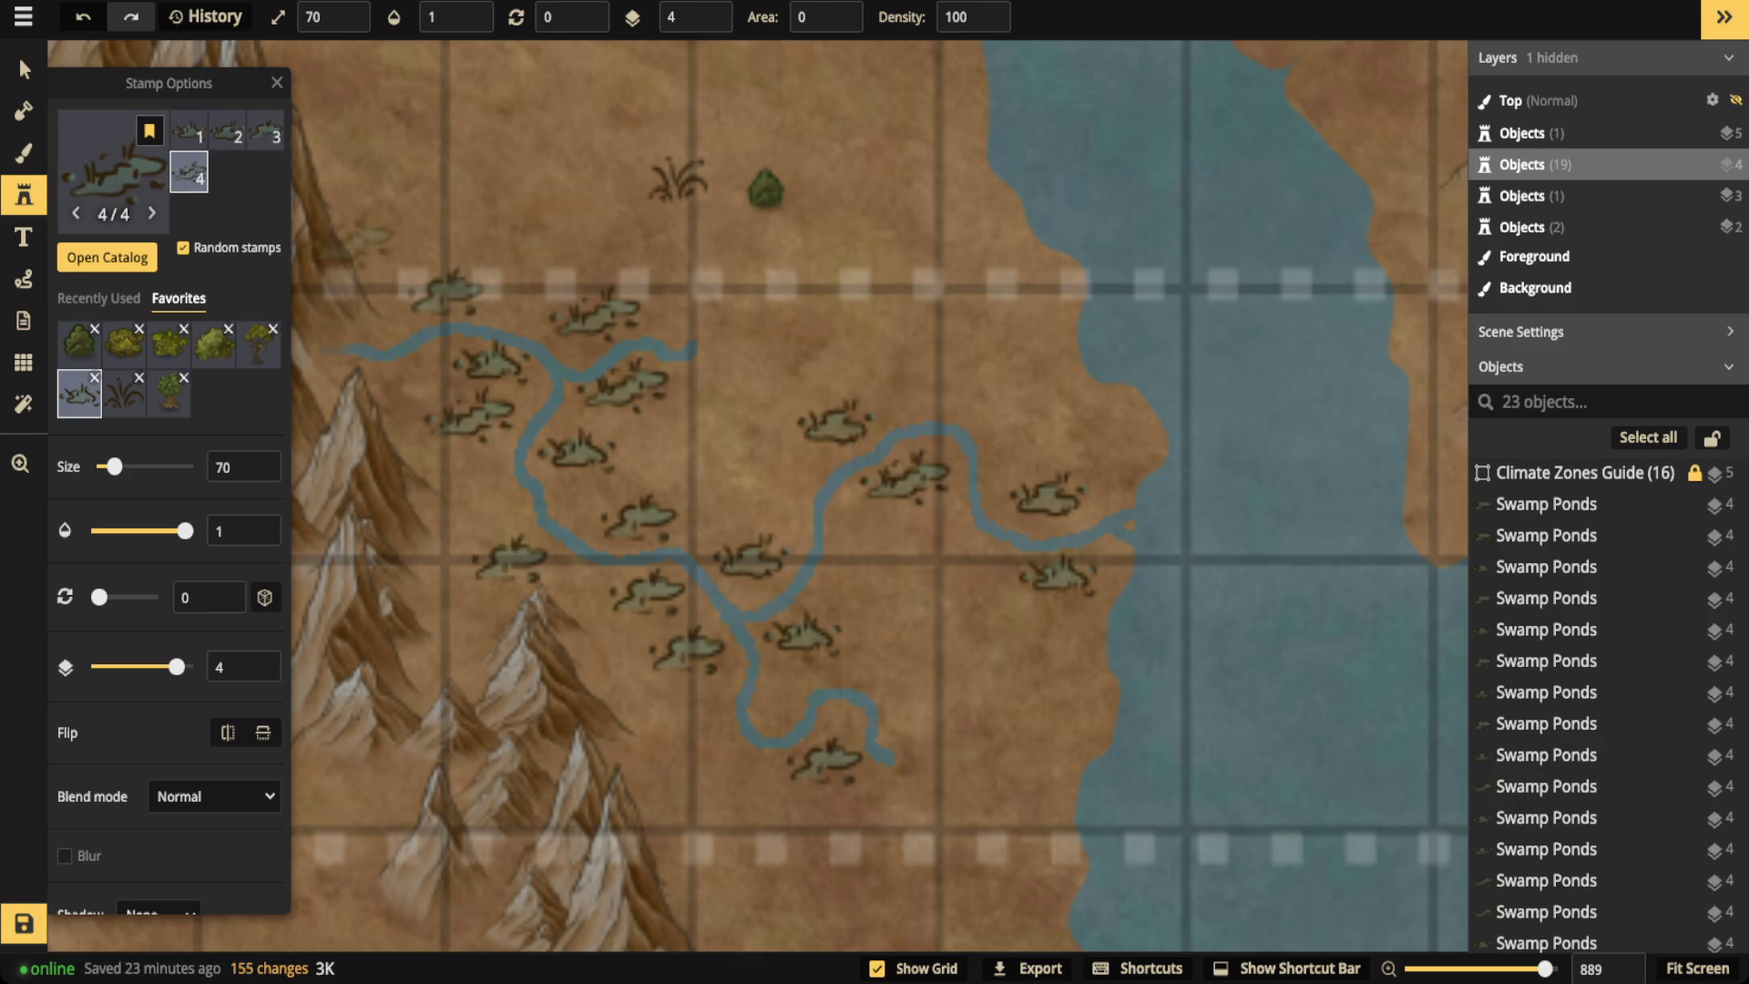
Reduce the stamp size to 40 and fill the gaps between the large ponds with smaller Swamp Ponds
{"action": "scroll", "coordinate": [657, 464], "scroll_direction": "down", "scroll_amount": 4}
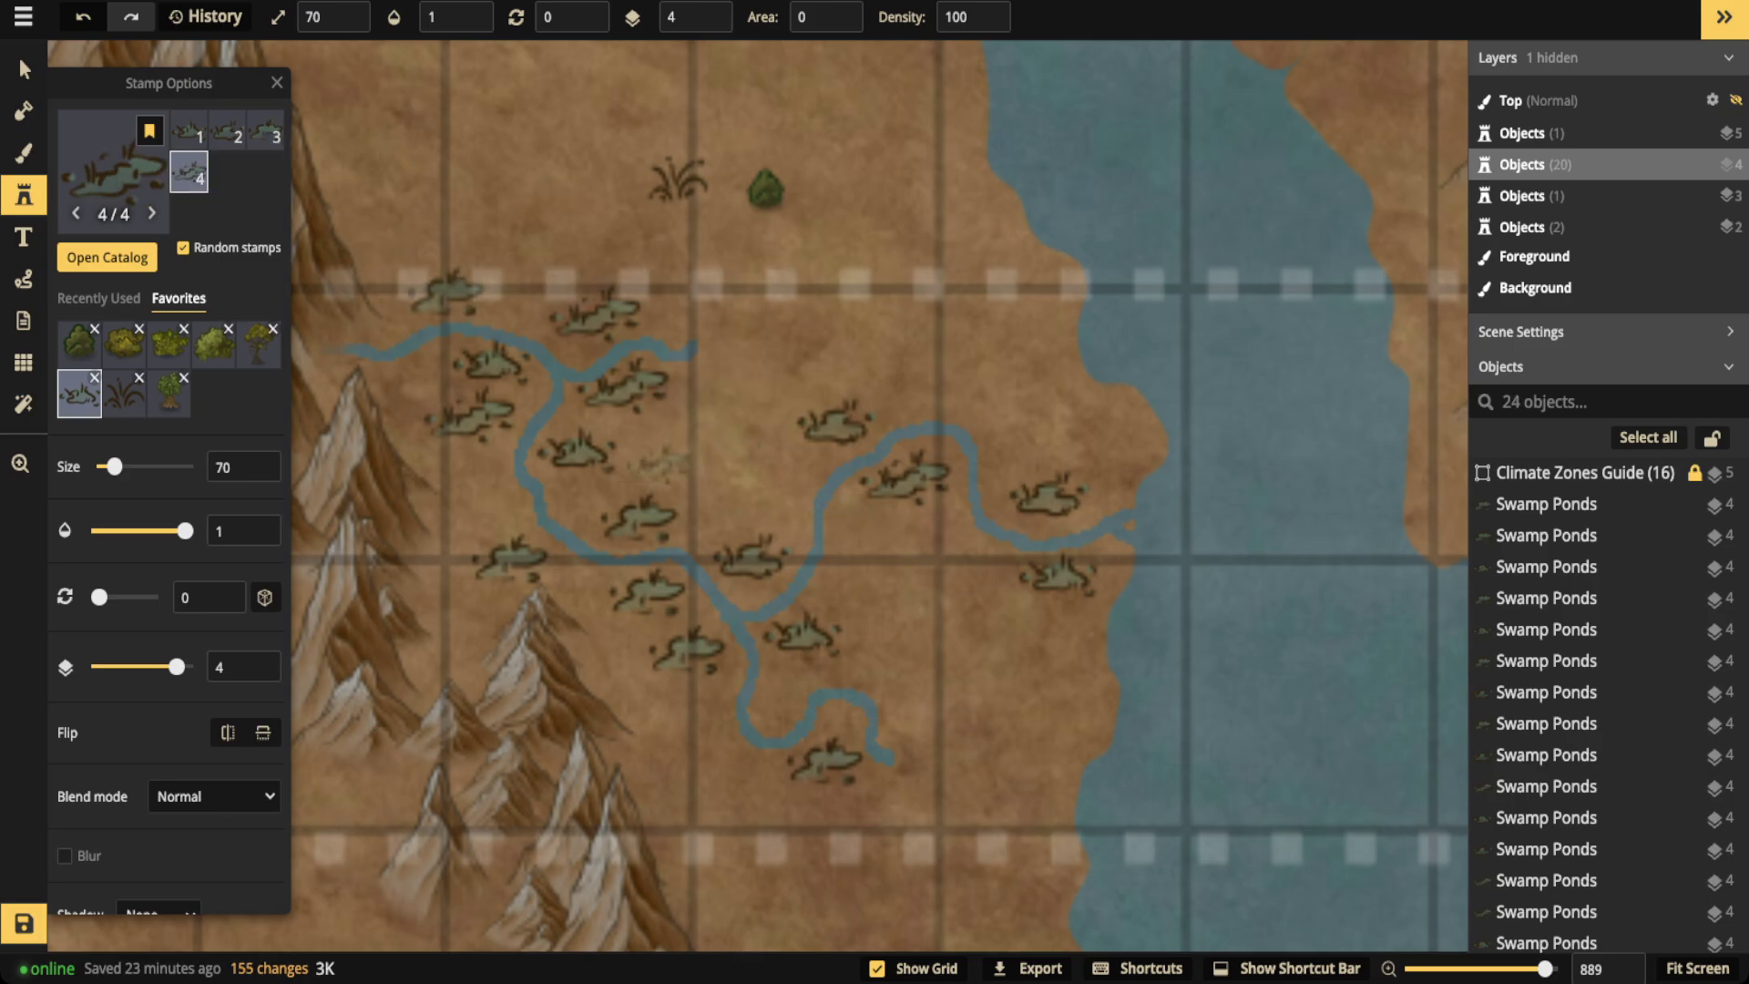
{"action": "left_click", "coordinate": [644, 430]}
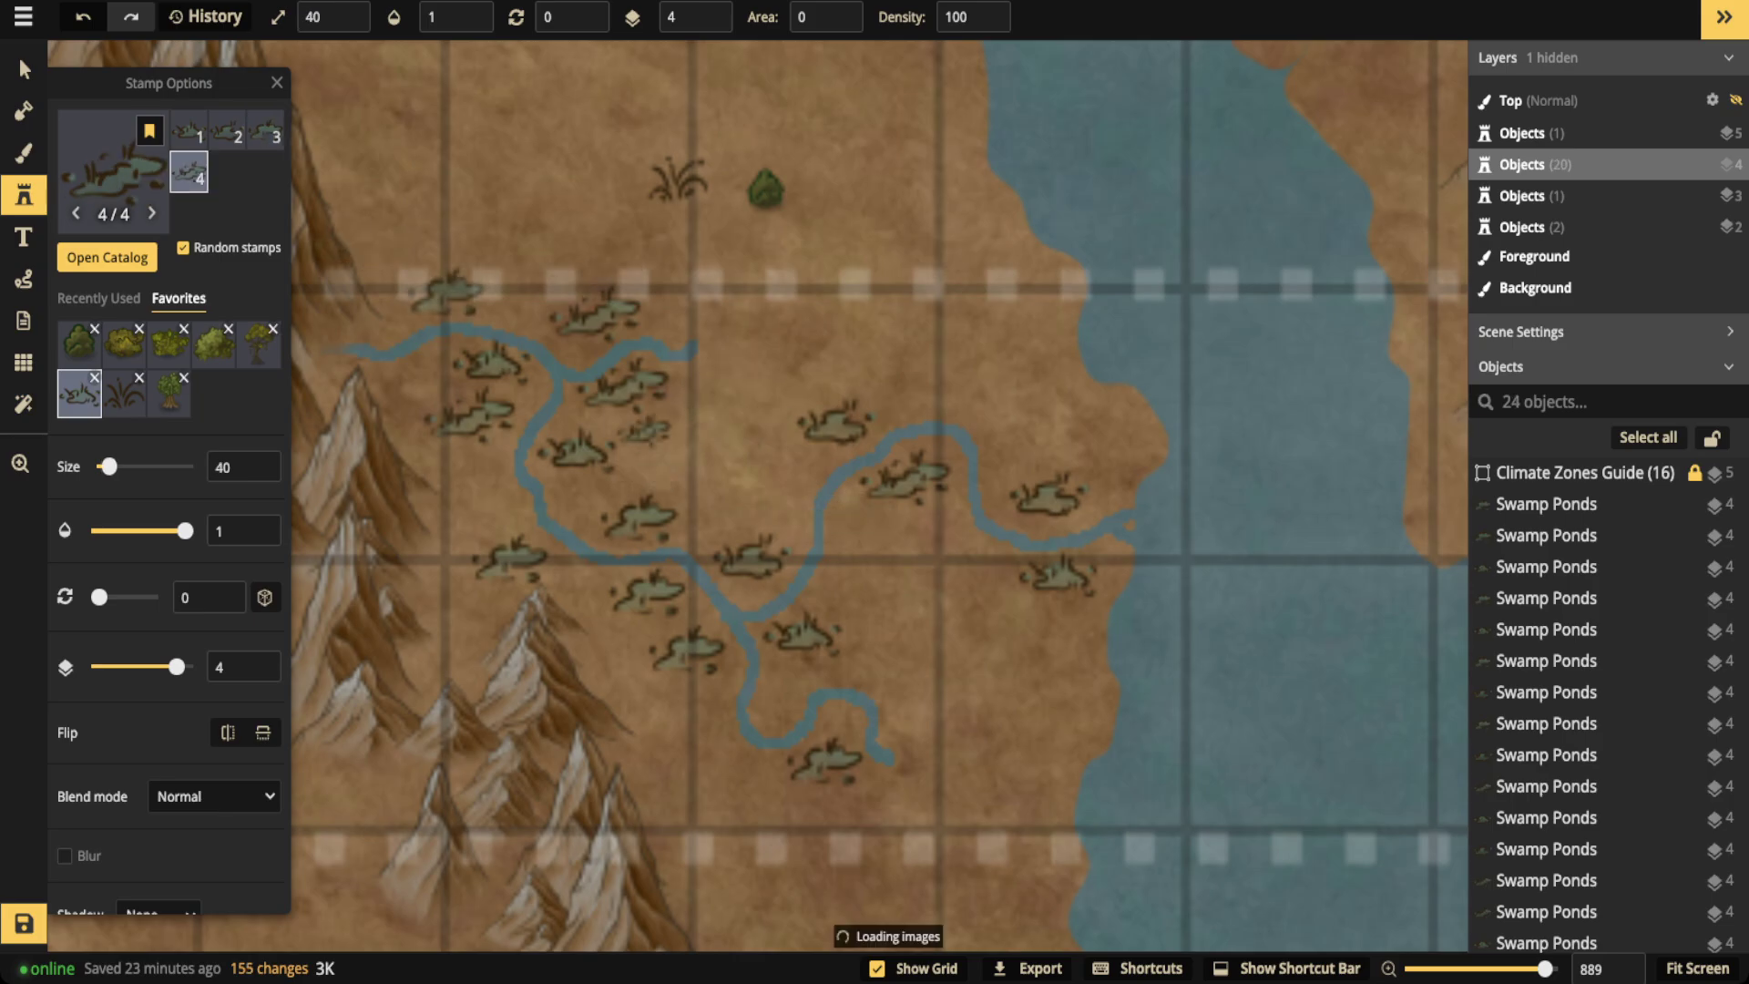
{"action": "left_click", "coordinate": [708, 520]}
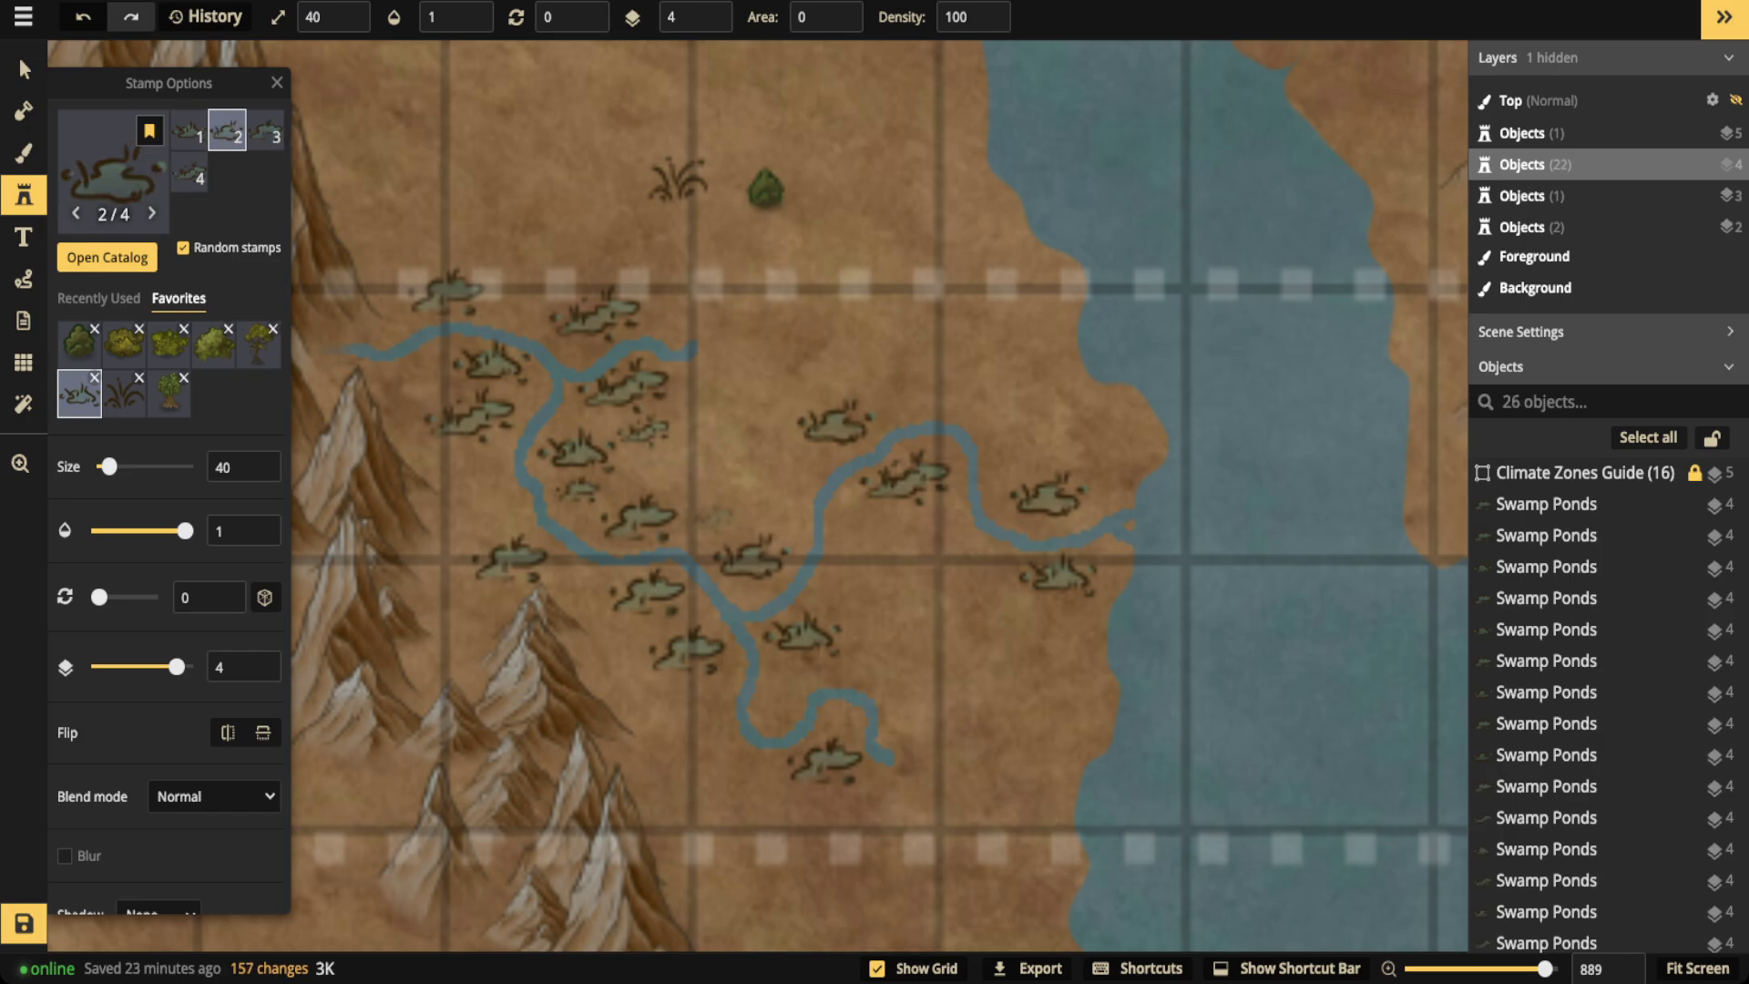
{"action": "left_click", "coordinate": [486, 461]}
{"action": "left_click", "coordinate": [501, 501]}
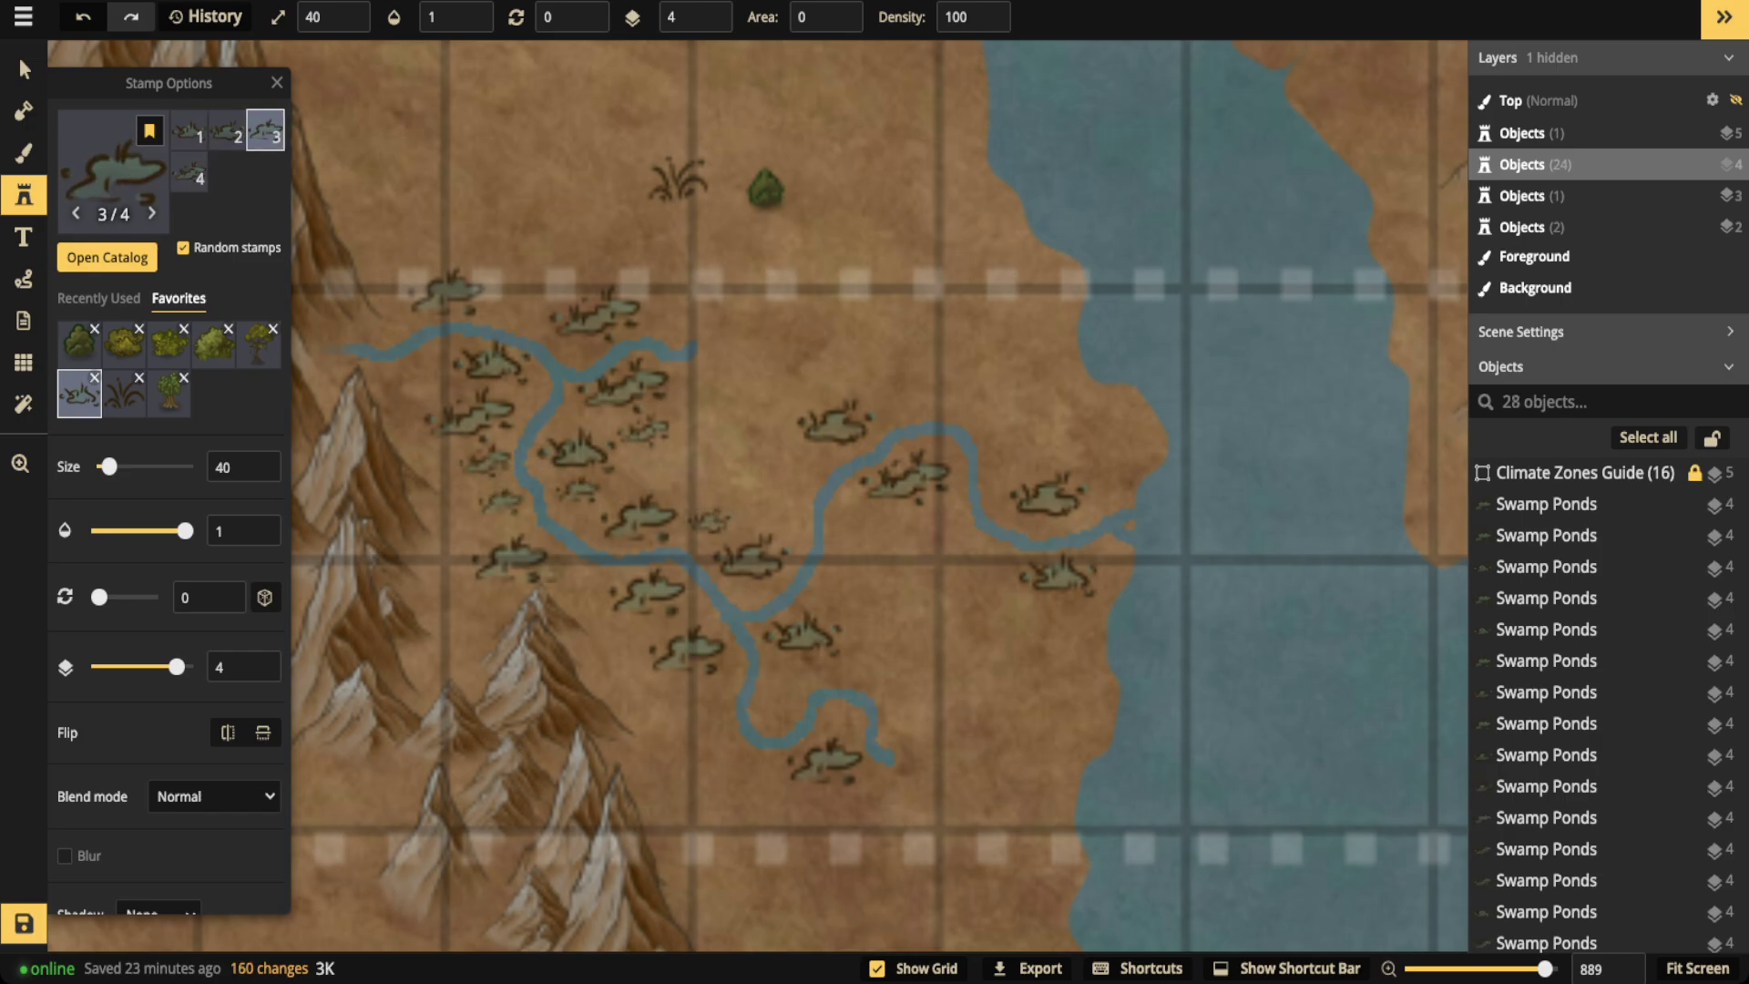
{"action": "left_click", "coordinate": [579, 584]}
{"action": "left_click", "coordinate": [477, 599]}
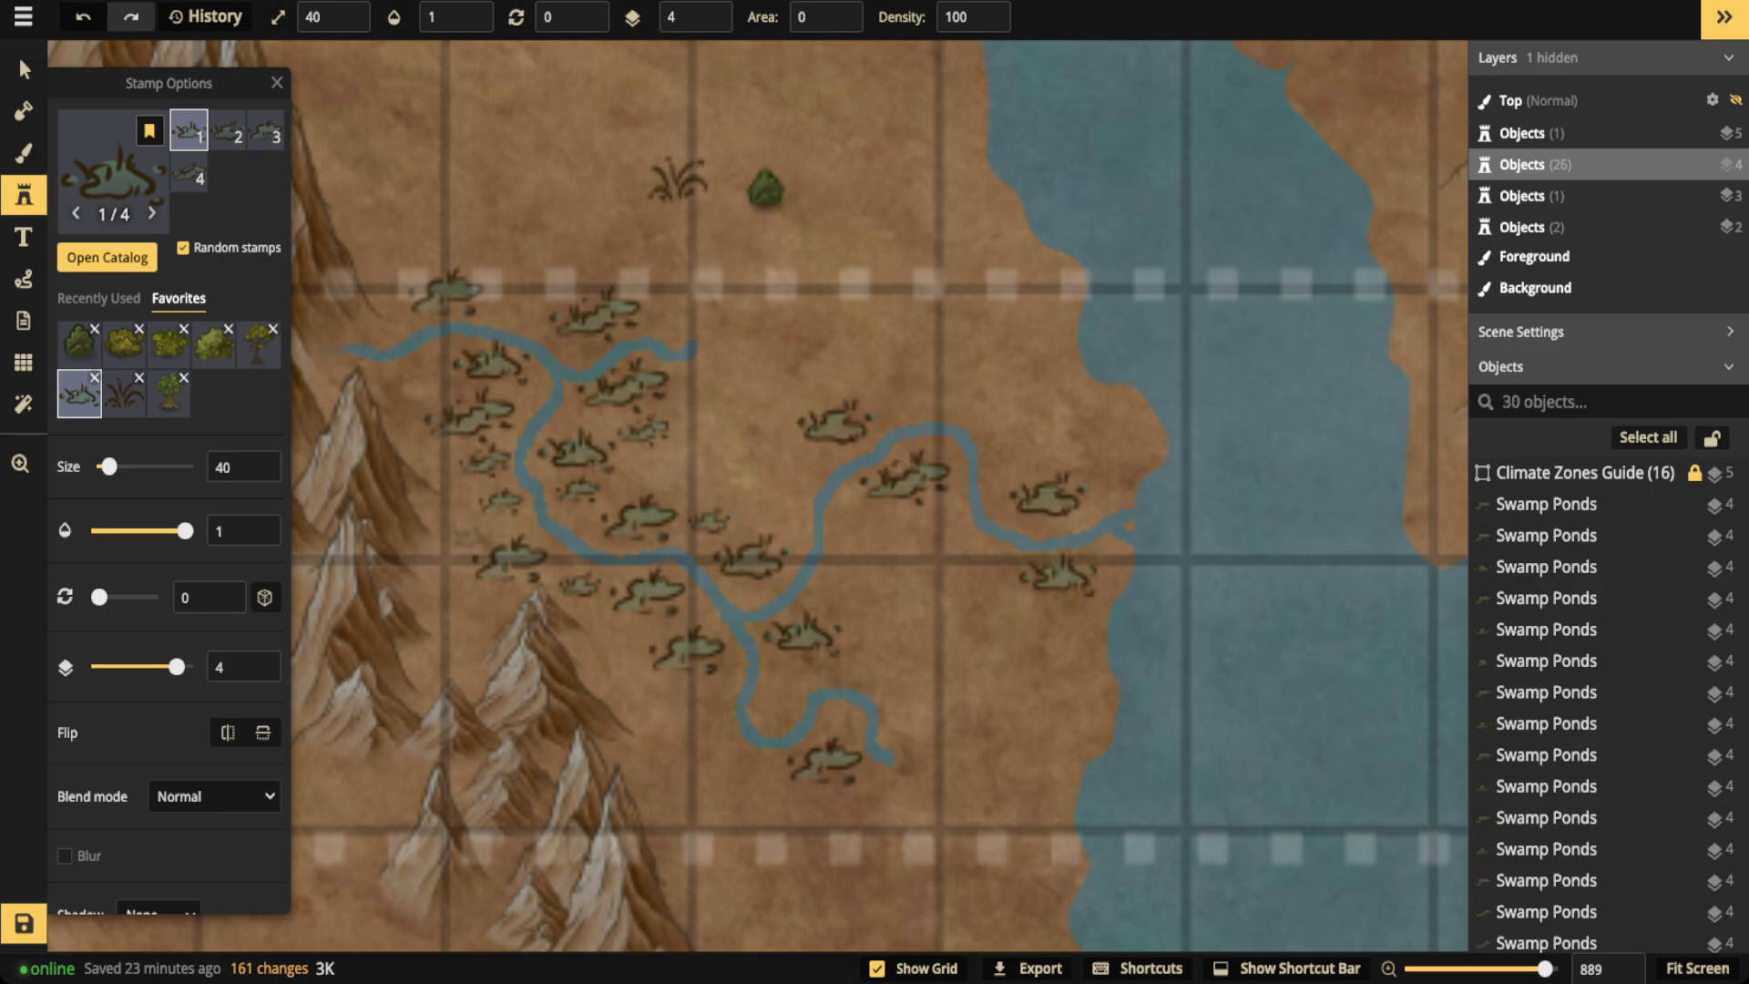
{"action": "left_click", "coordinate": [769, 688]}
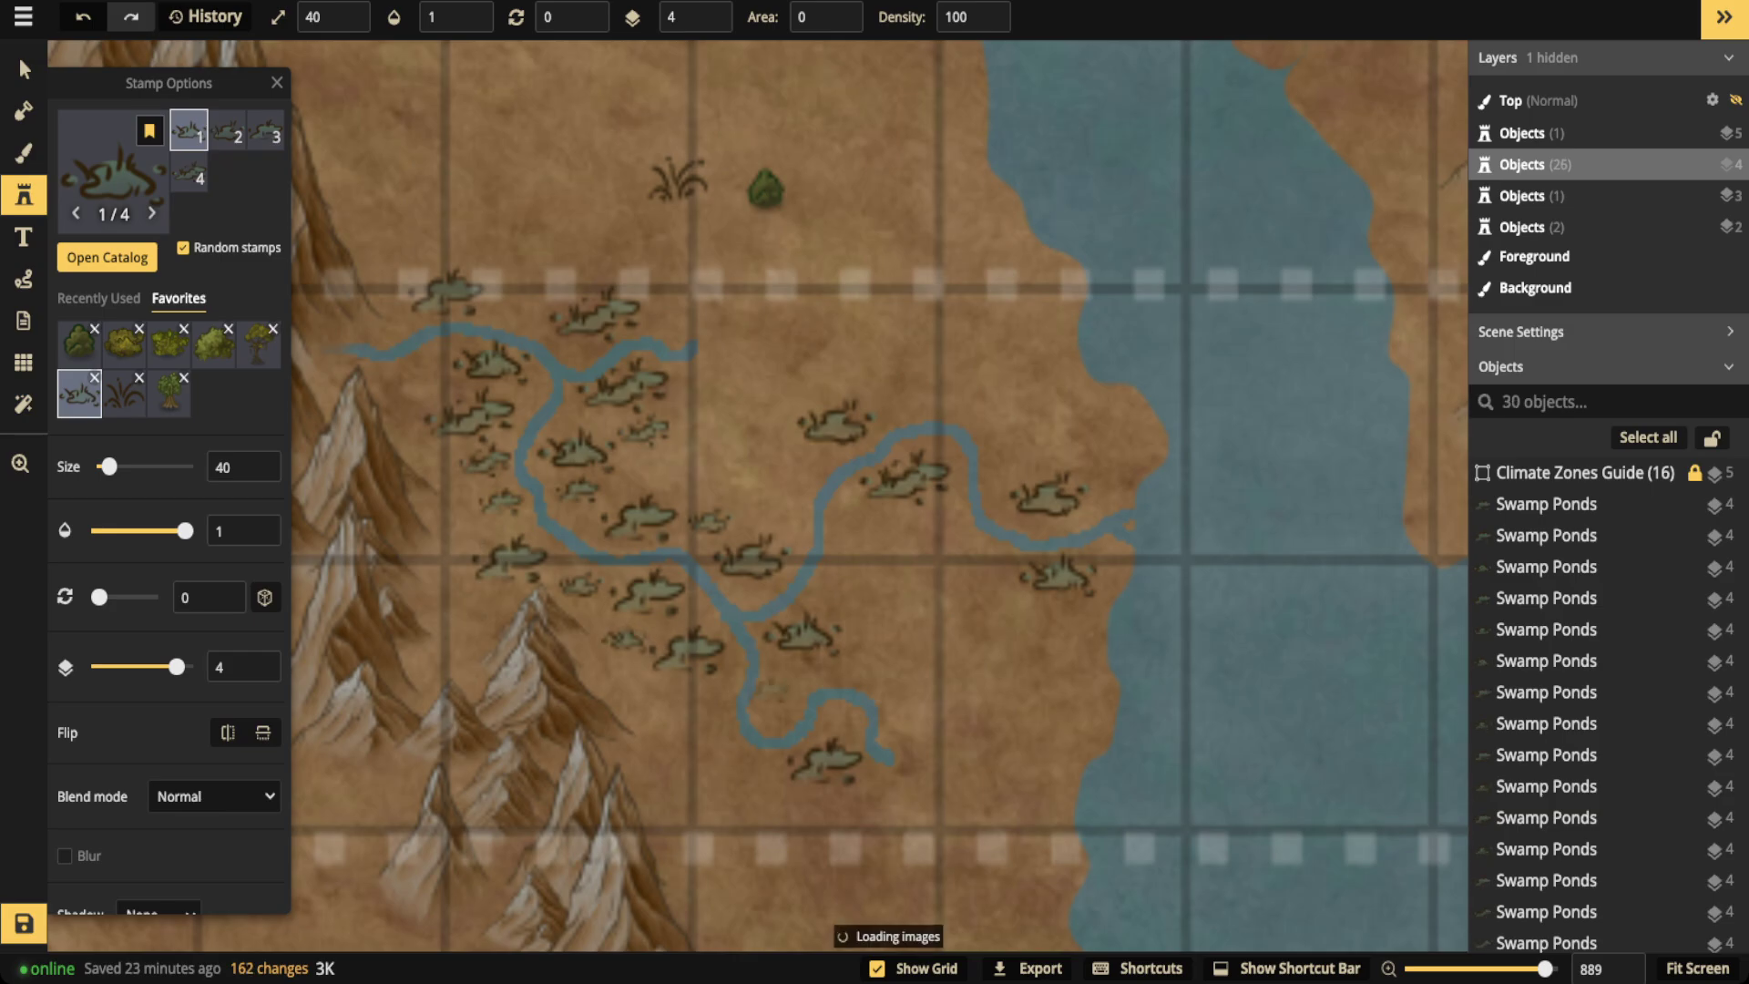
{"action": "left_click", "coordinate": [709, 521]}
{"action": "left_click", "coordinate": [836, 591]}
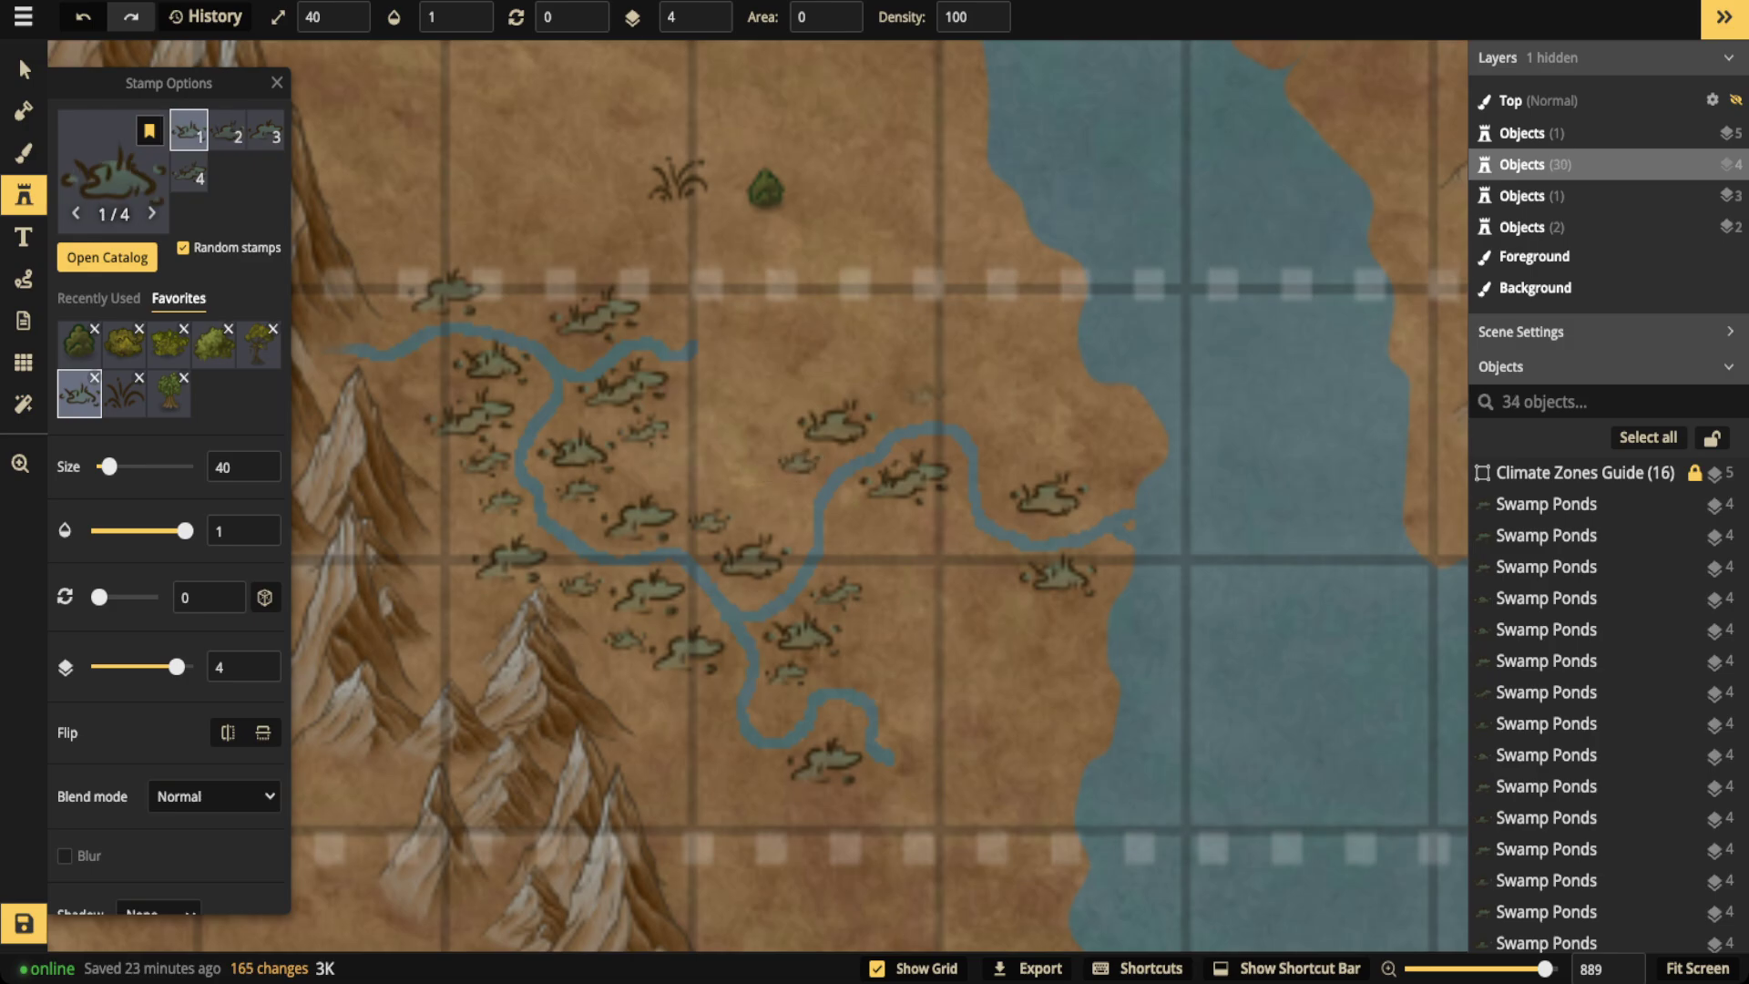
{"action": "left_click", "coordinate": [911, 397]}
{"action": "left_click", "coordinate": [859, 521]}
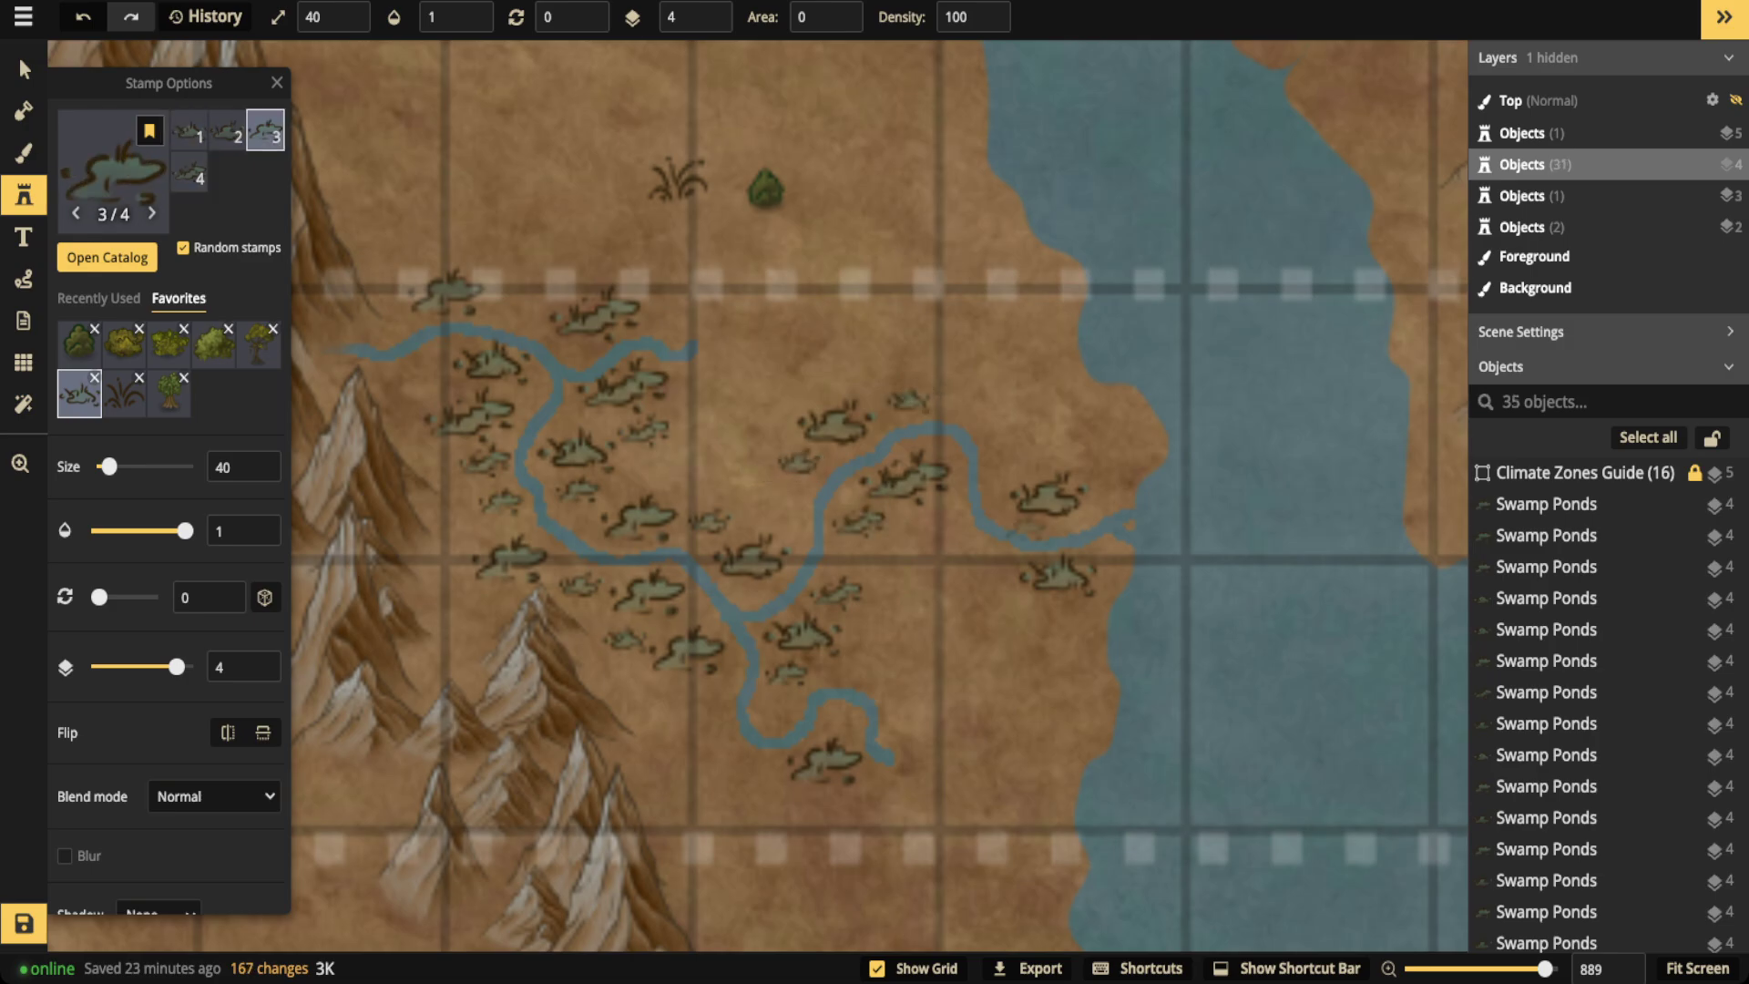
{"action": "left_click", "coordinate": [940, 525]}
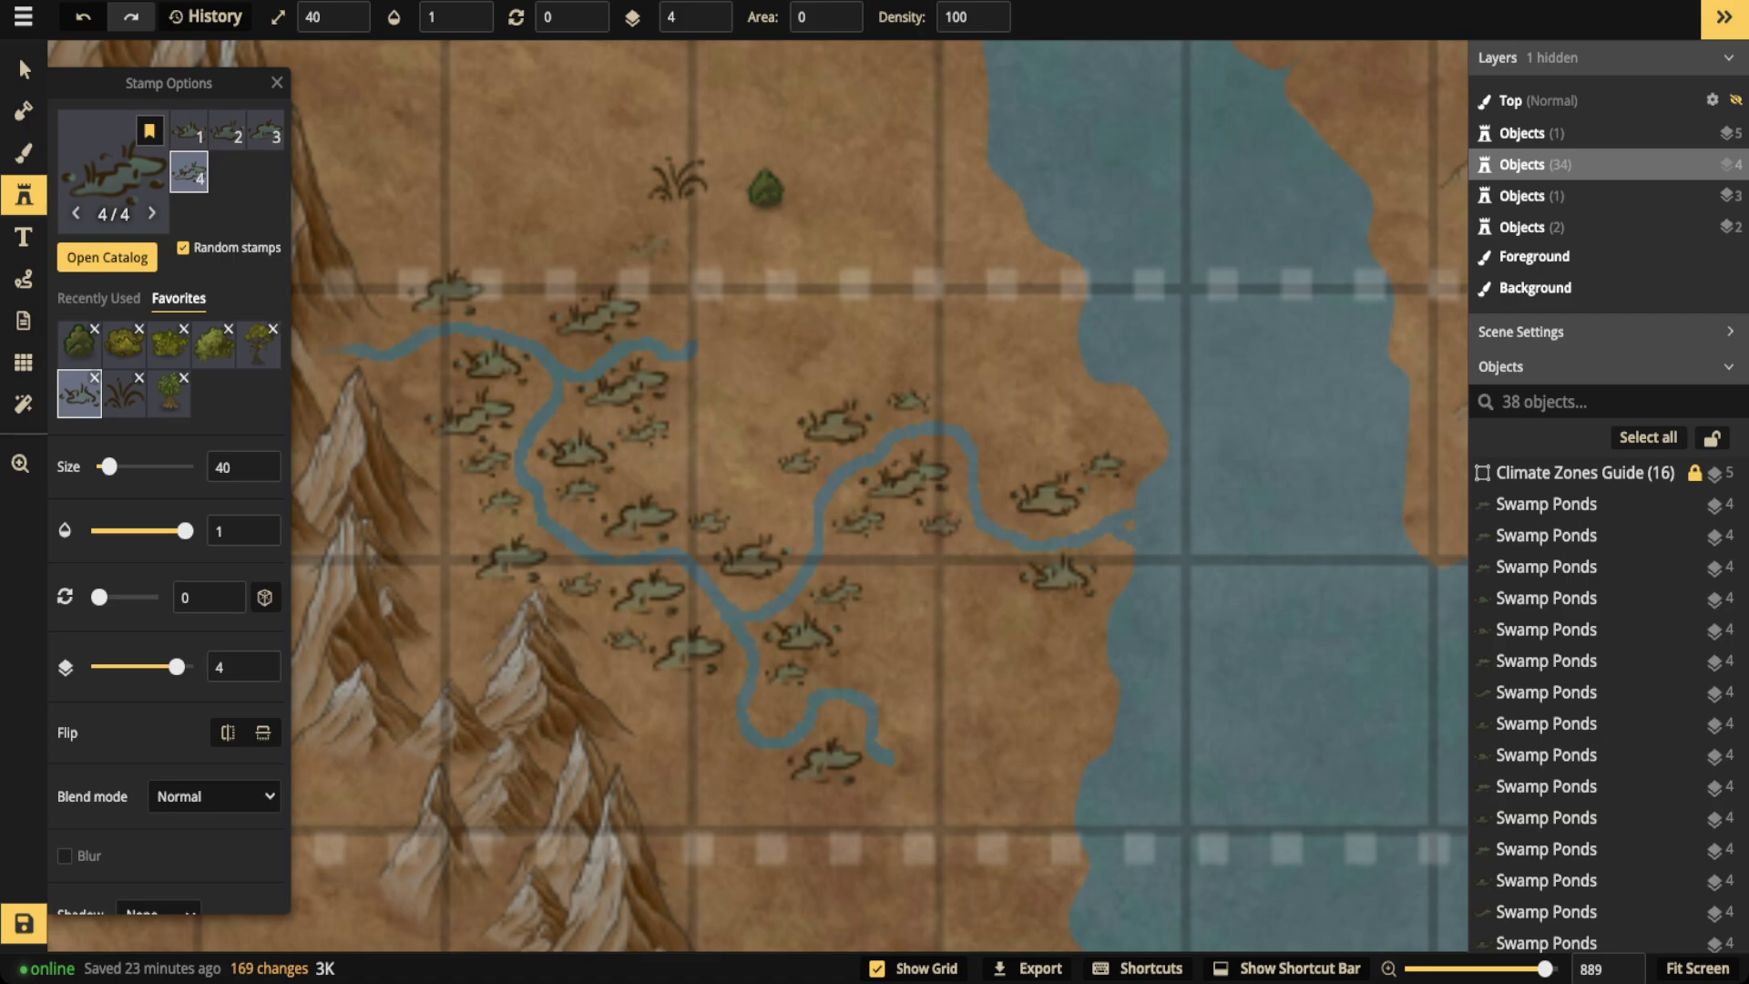
Try the Green Bushes stamp among the ponds inside the river's western bend, and delete it
{"action": "left_click", "coordinate": [25, 71]}
{"action": "left_click", "coordinate": [765, 190]}
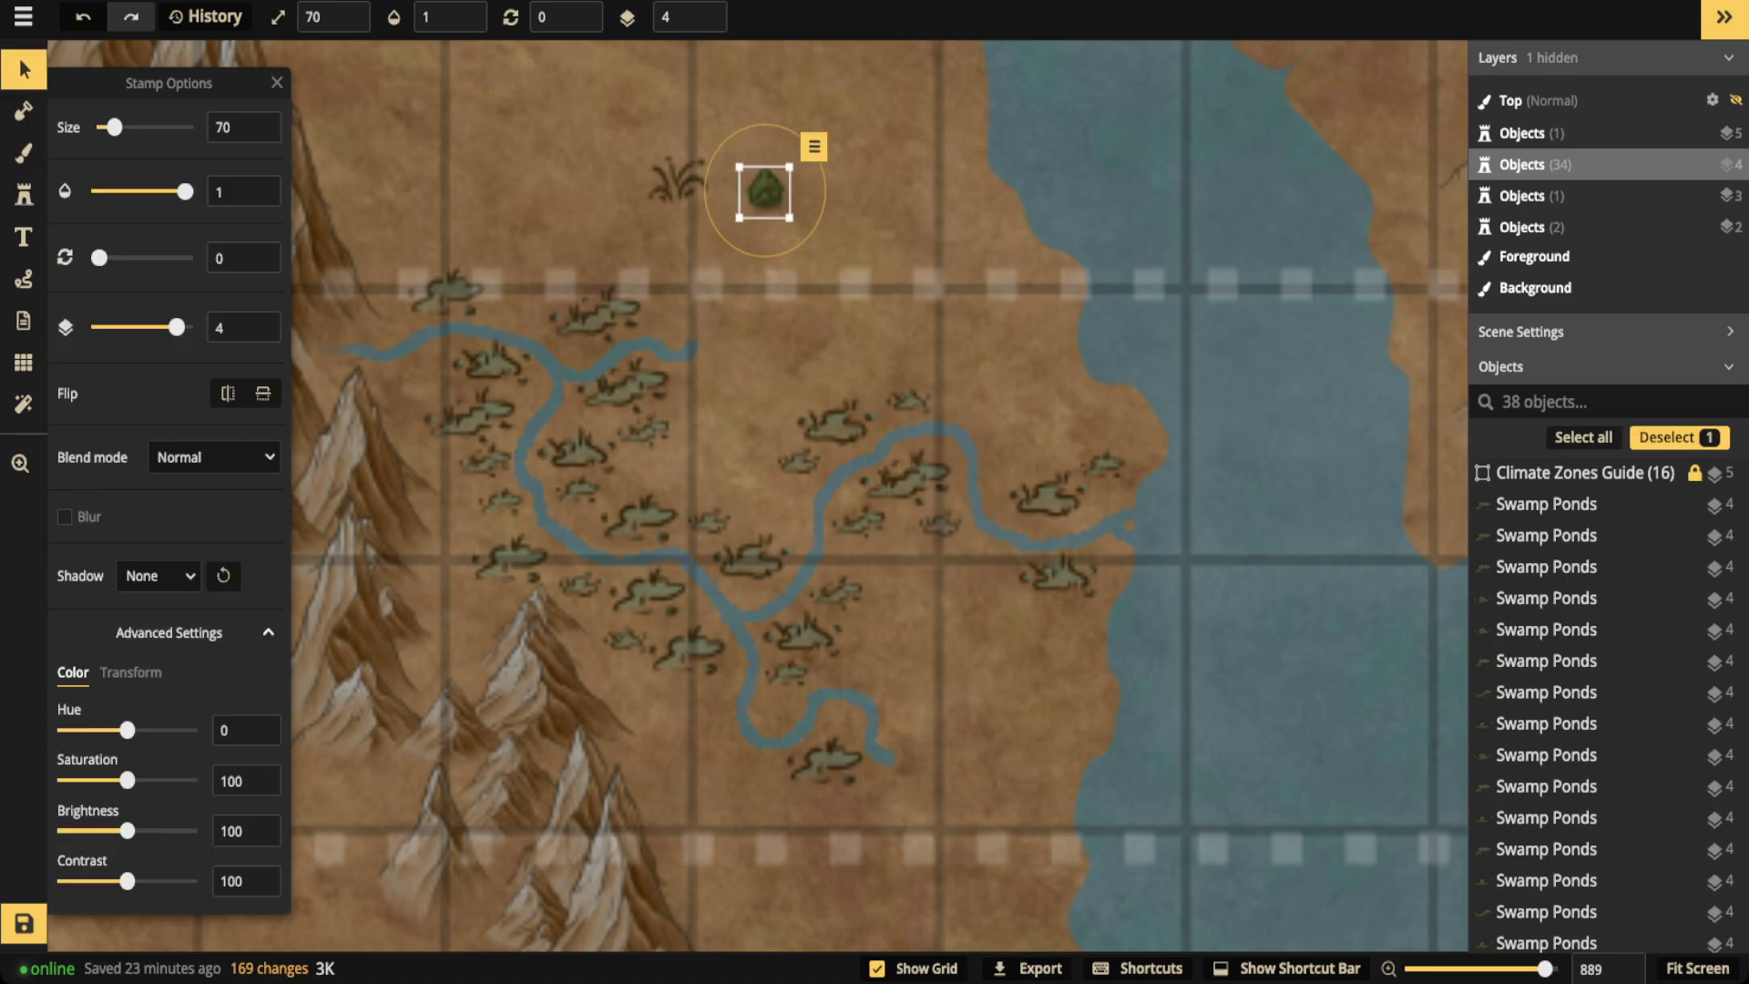
{"action": "left_click_drag", "start_coordinate": [765, 189], "coordinate": [575, 416]}
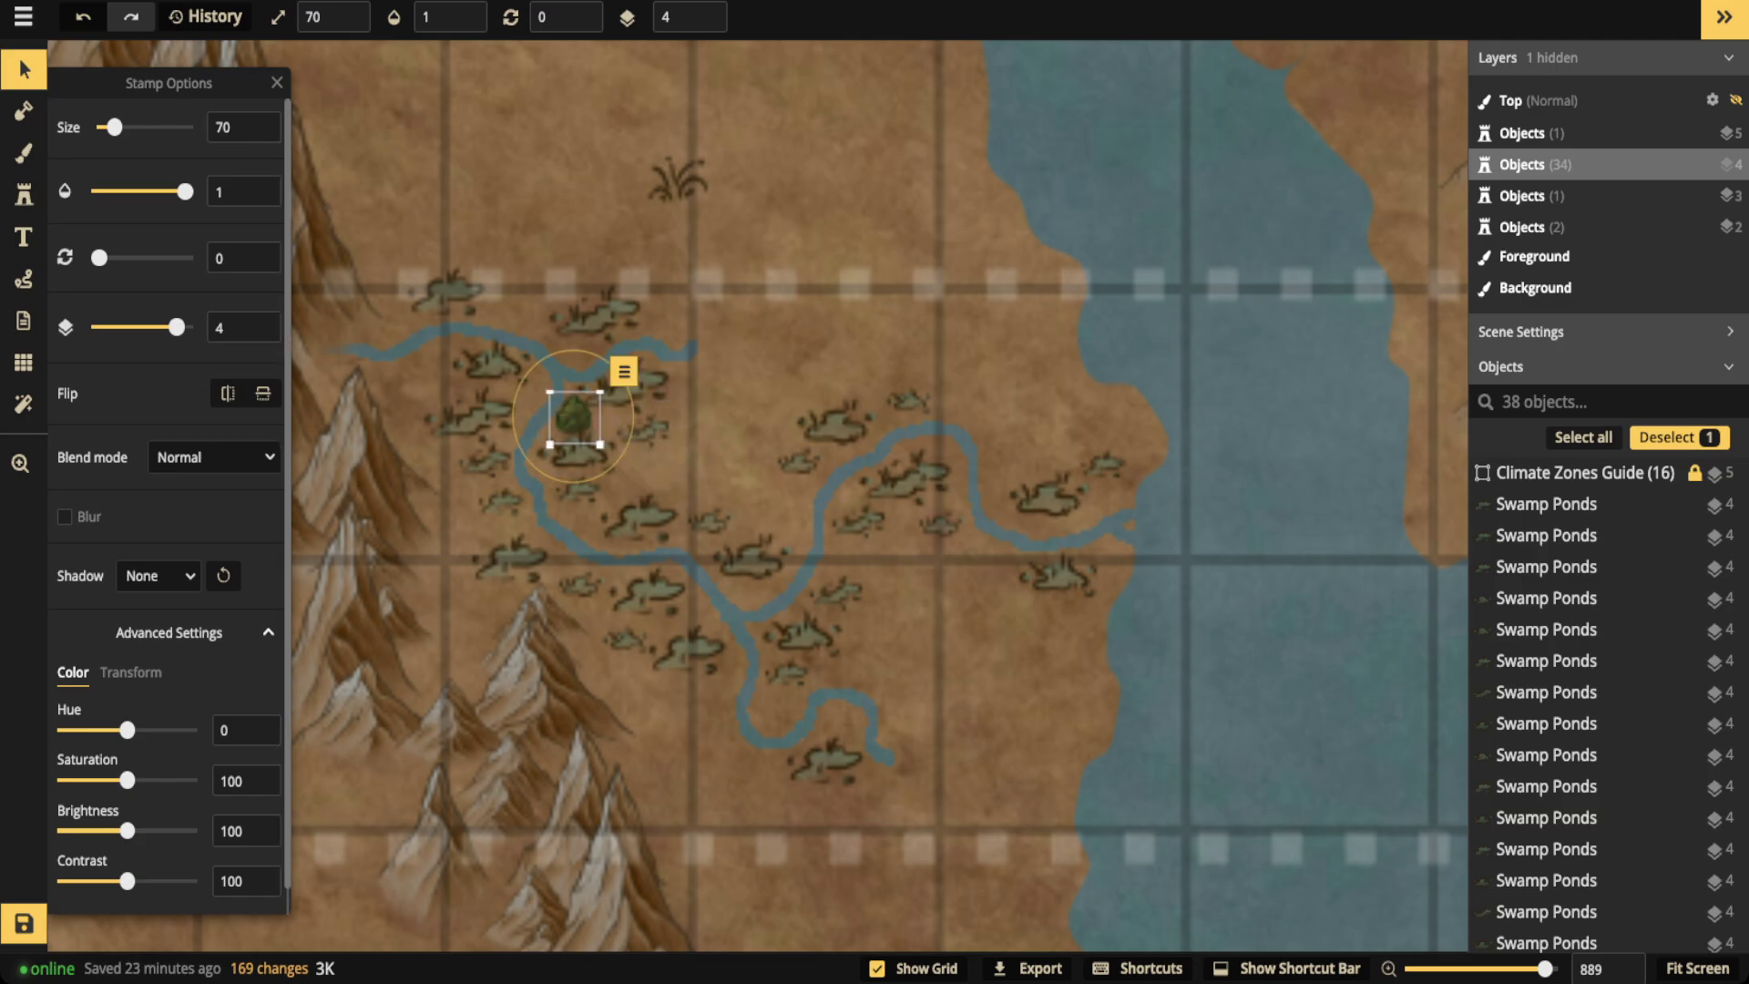
{"action": "key", "text": "Delete"}
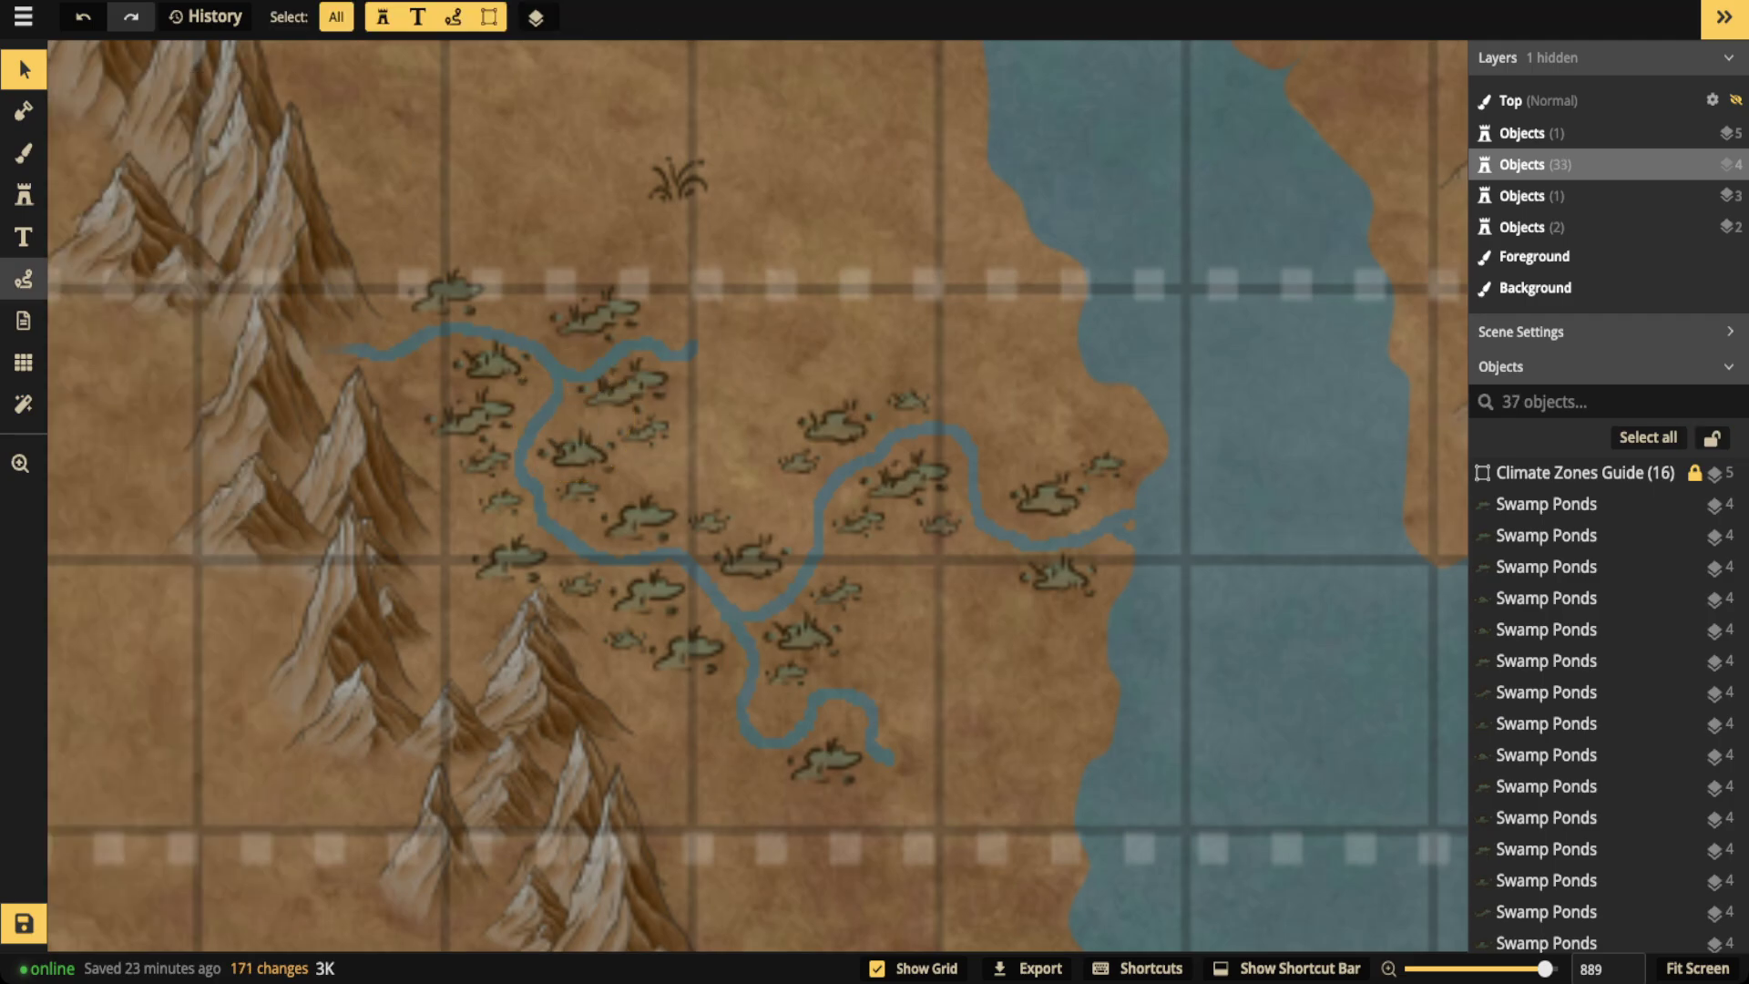
Search the stamp catalog for "bush", choose the Beige Bushes stamp and set its layer to 5
{"action": "left_click", "coordinate": [24, 195]}
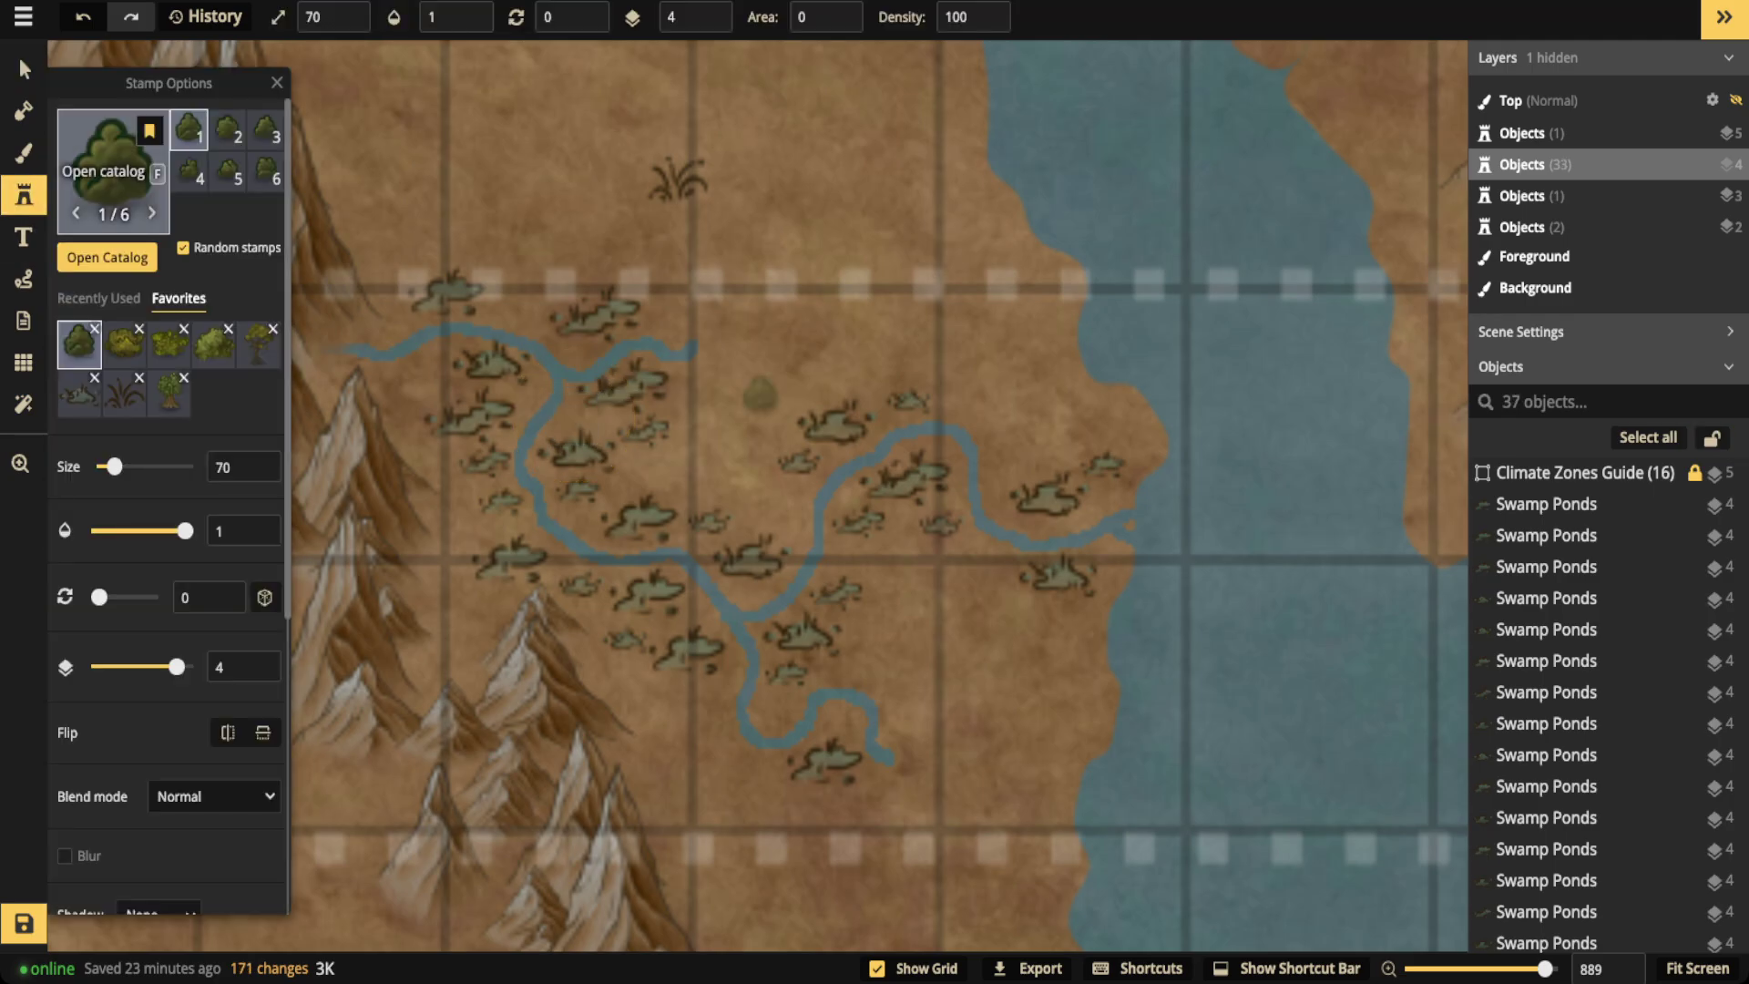
{"action": "left_click", "coordinate": [107, 172]}
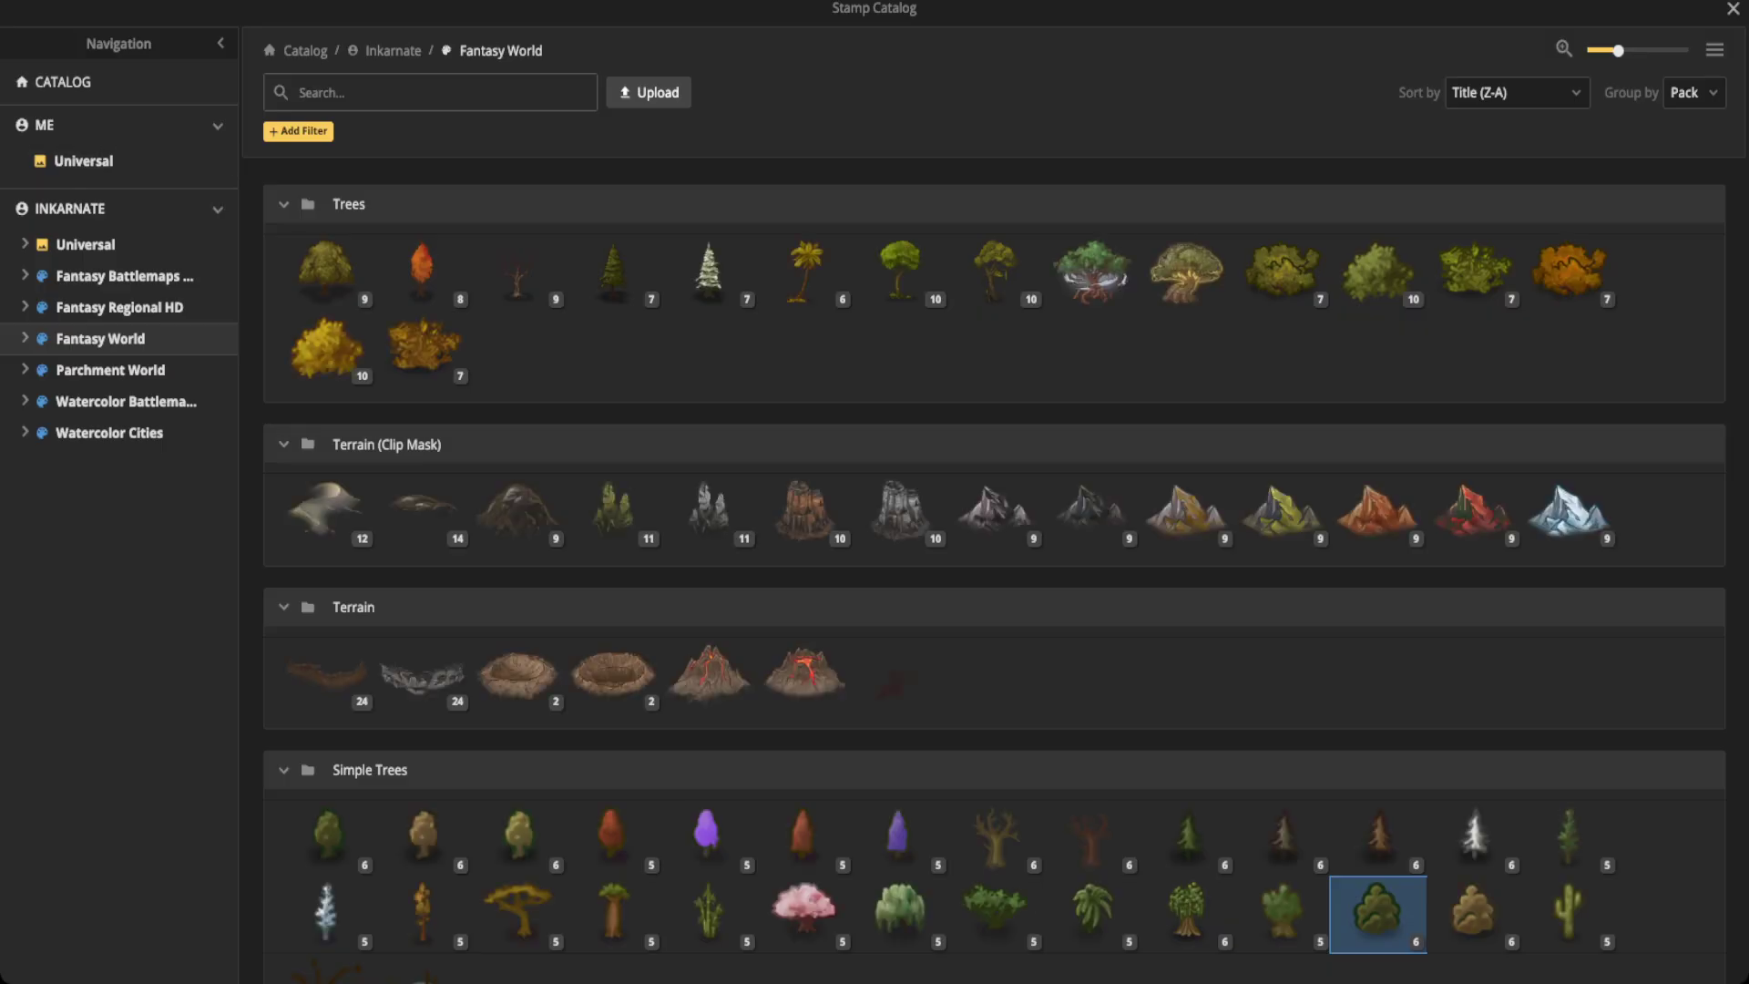
{"action": "type", "text": "bush"}
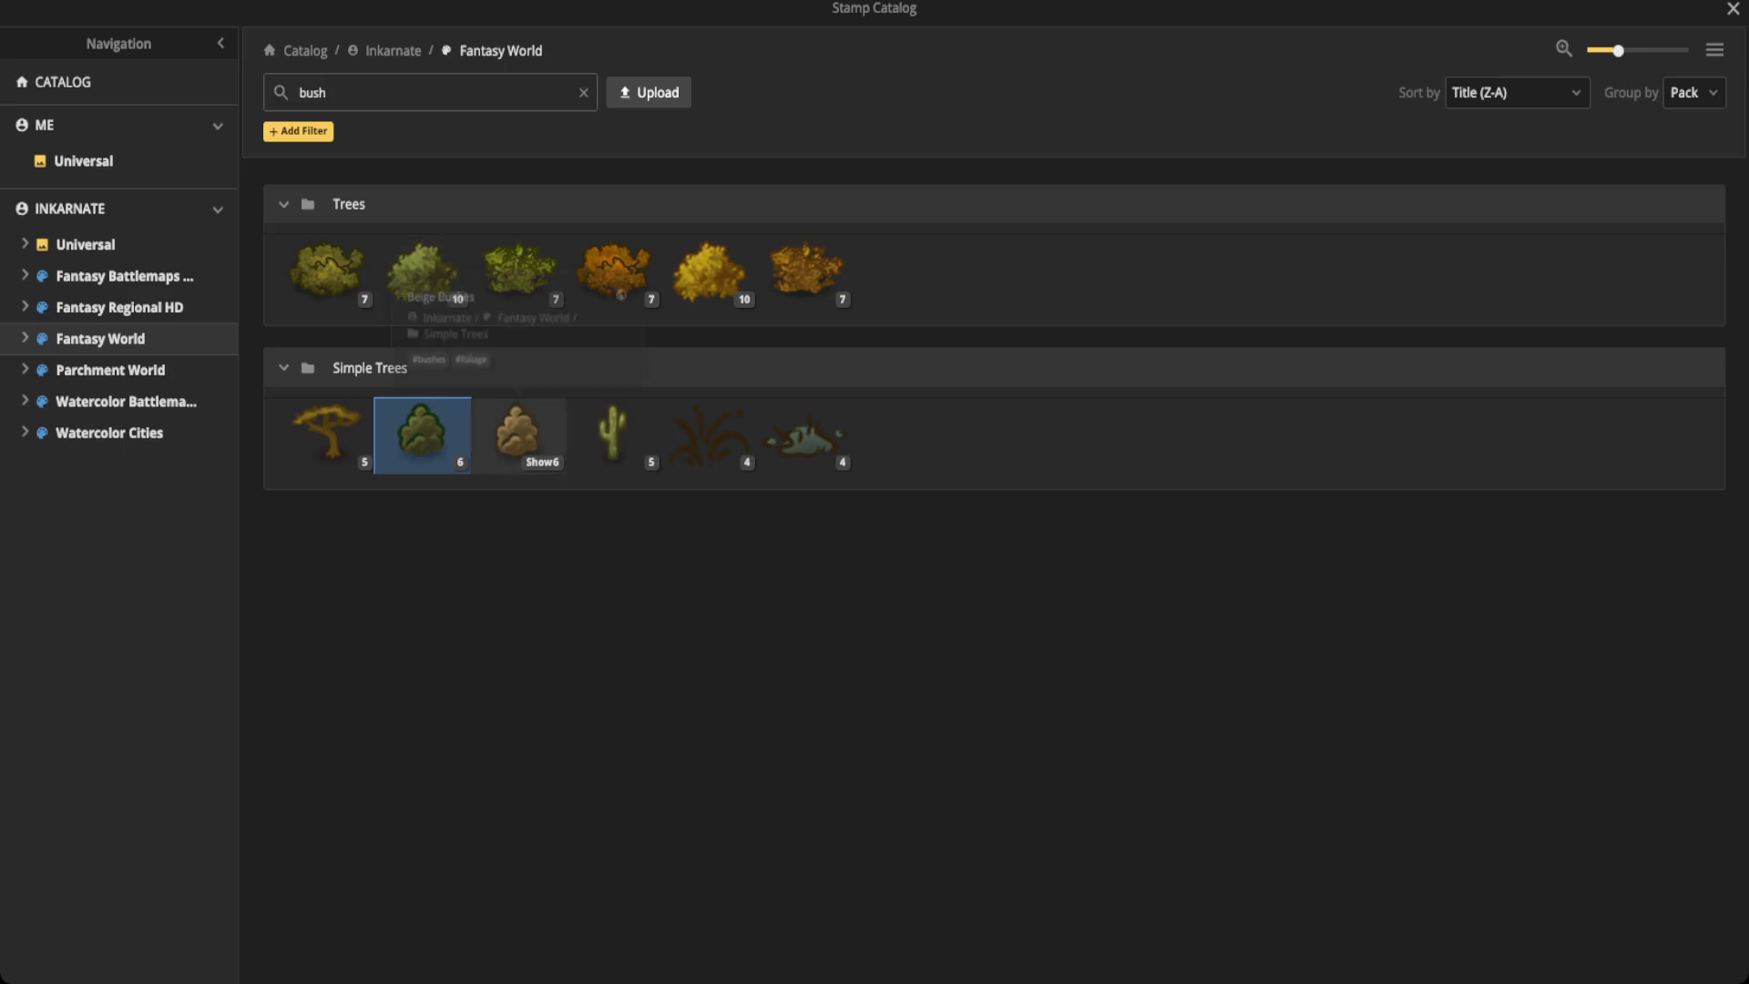
{"action": "left_click", "coordinate": [516, 435]}
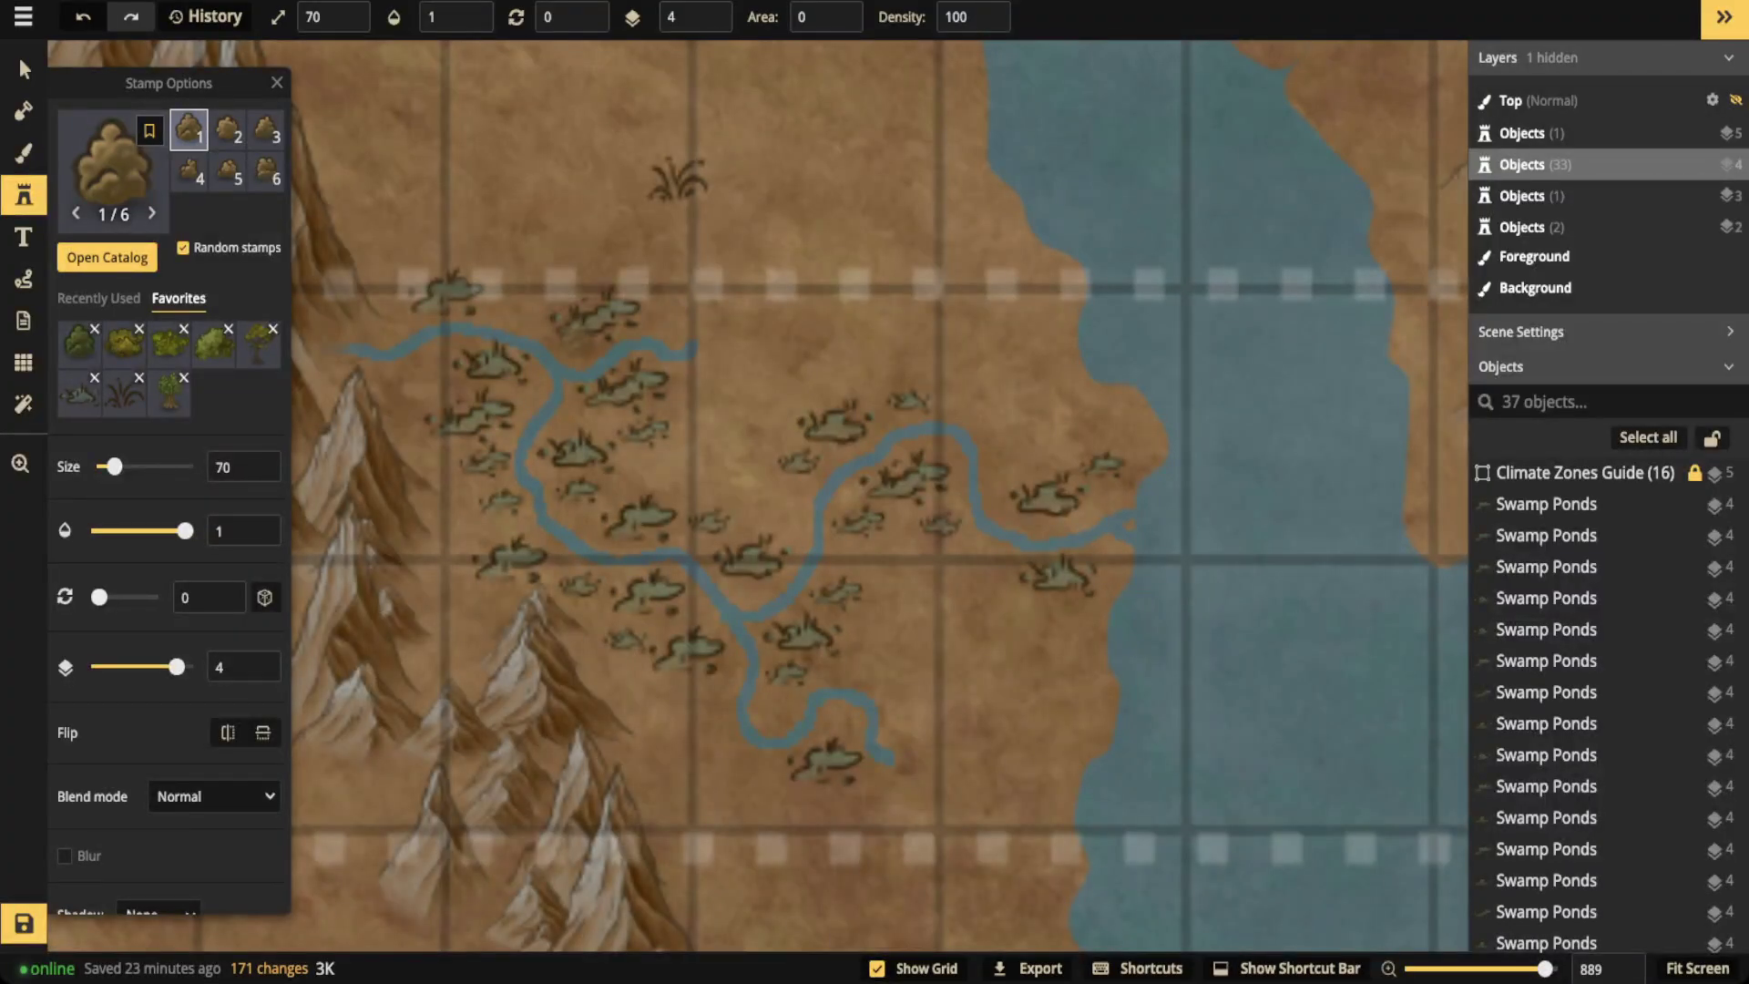
{"action": "left_click", "coordinate": [711, 12]}
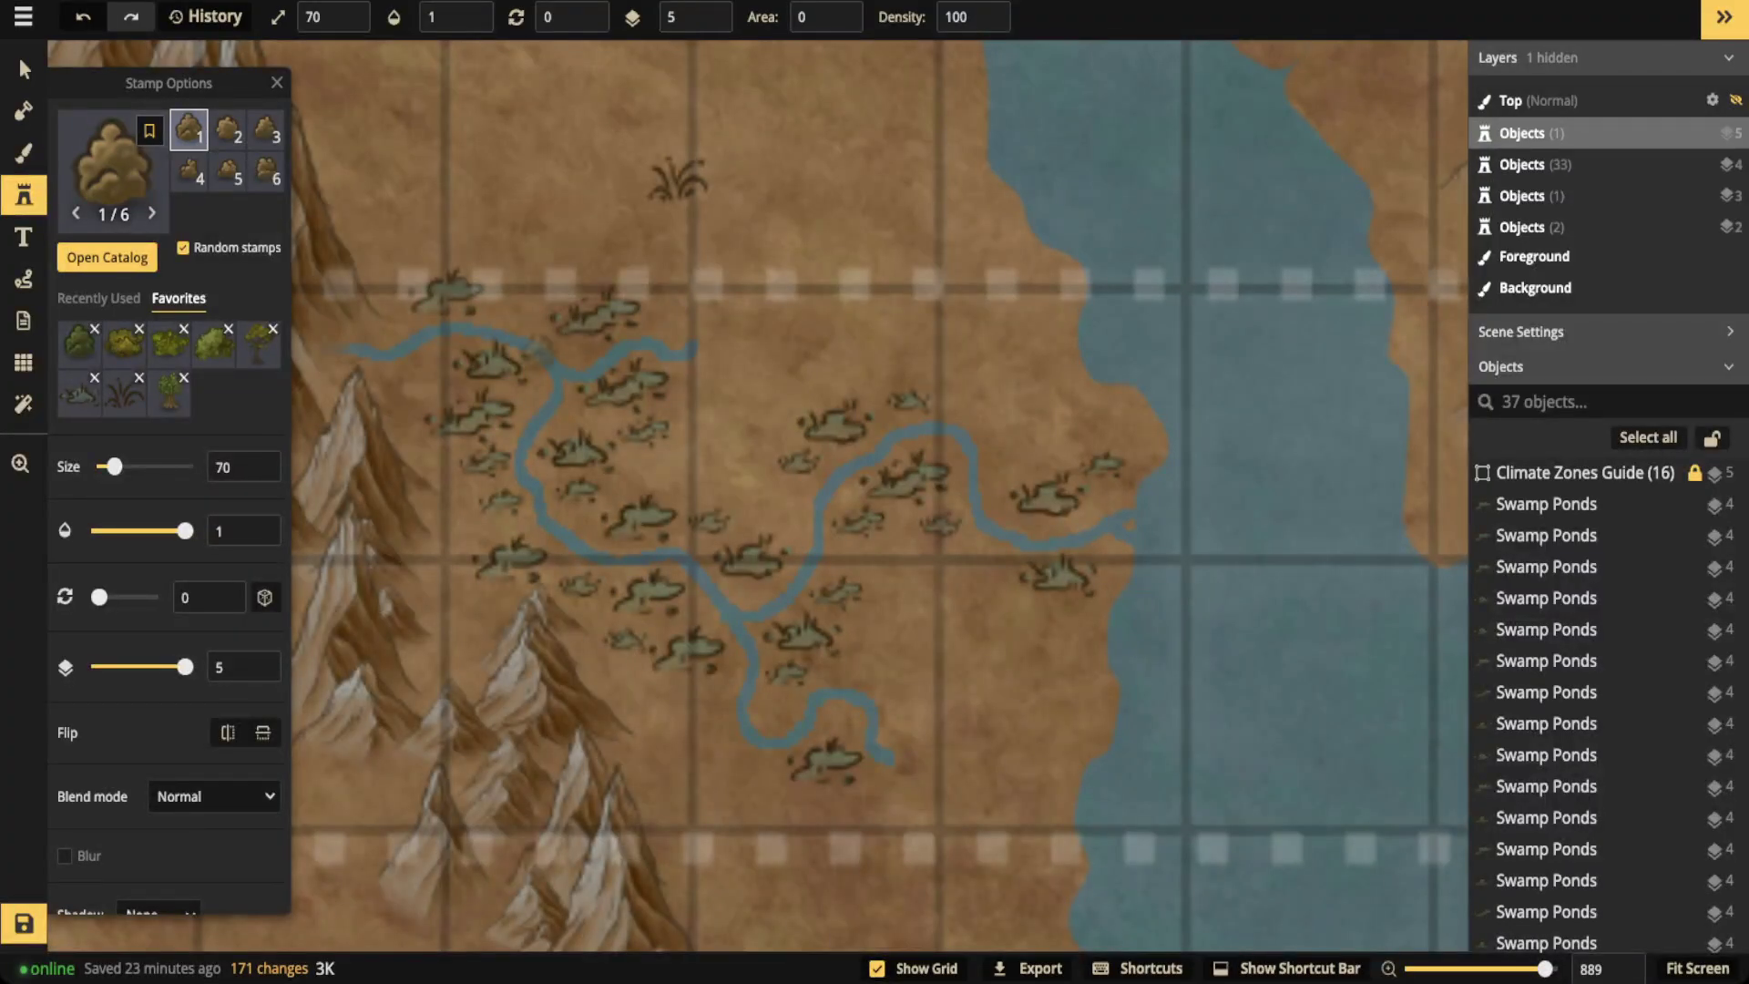
Scatter Beige Bushes stamps at size 70 among the ponds along the river, from the mountains to the coast
{"action": "left_click", "coordinate": [606, 411]}
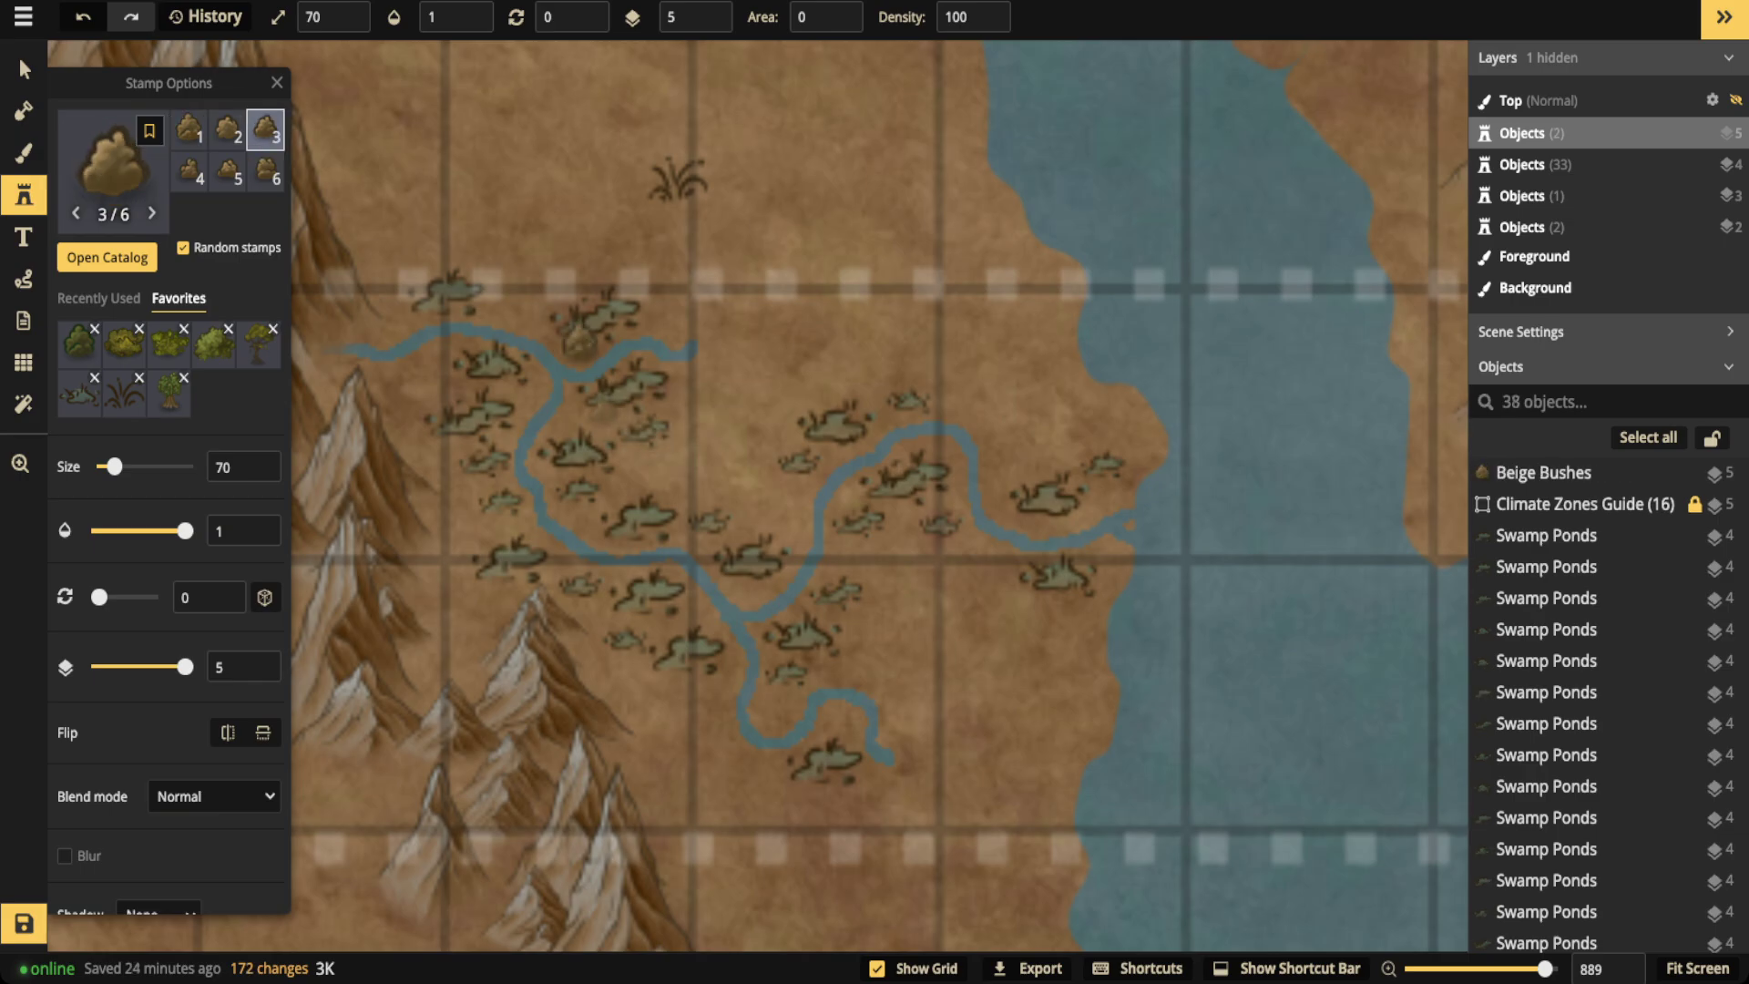
{"action": "left_click", "coordinate": [446, 435]}
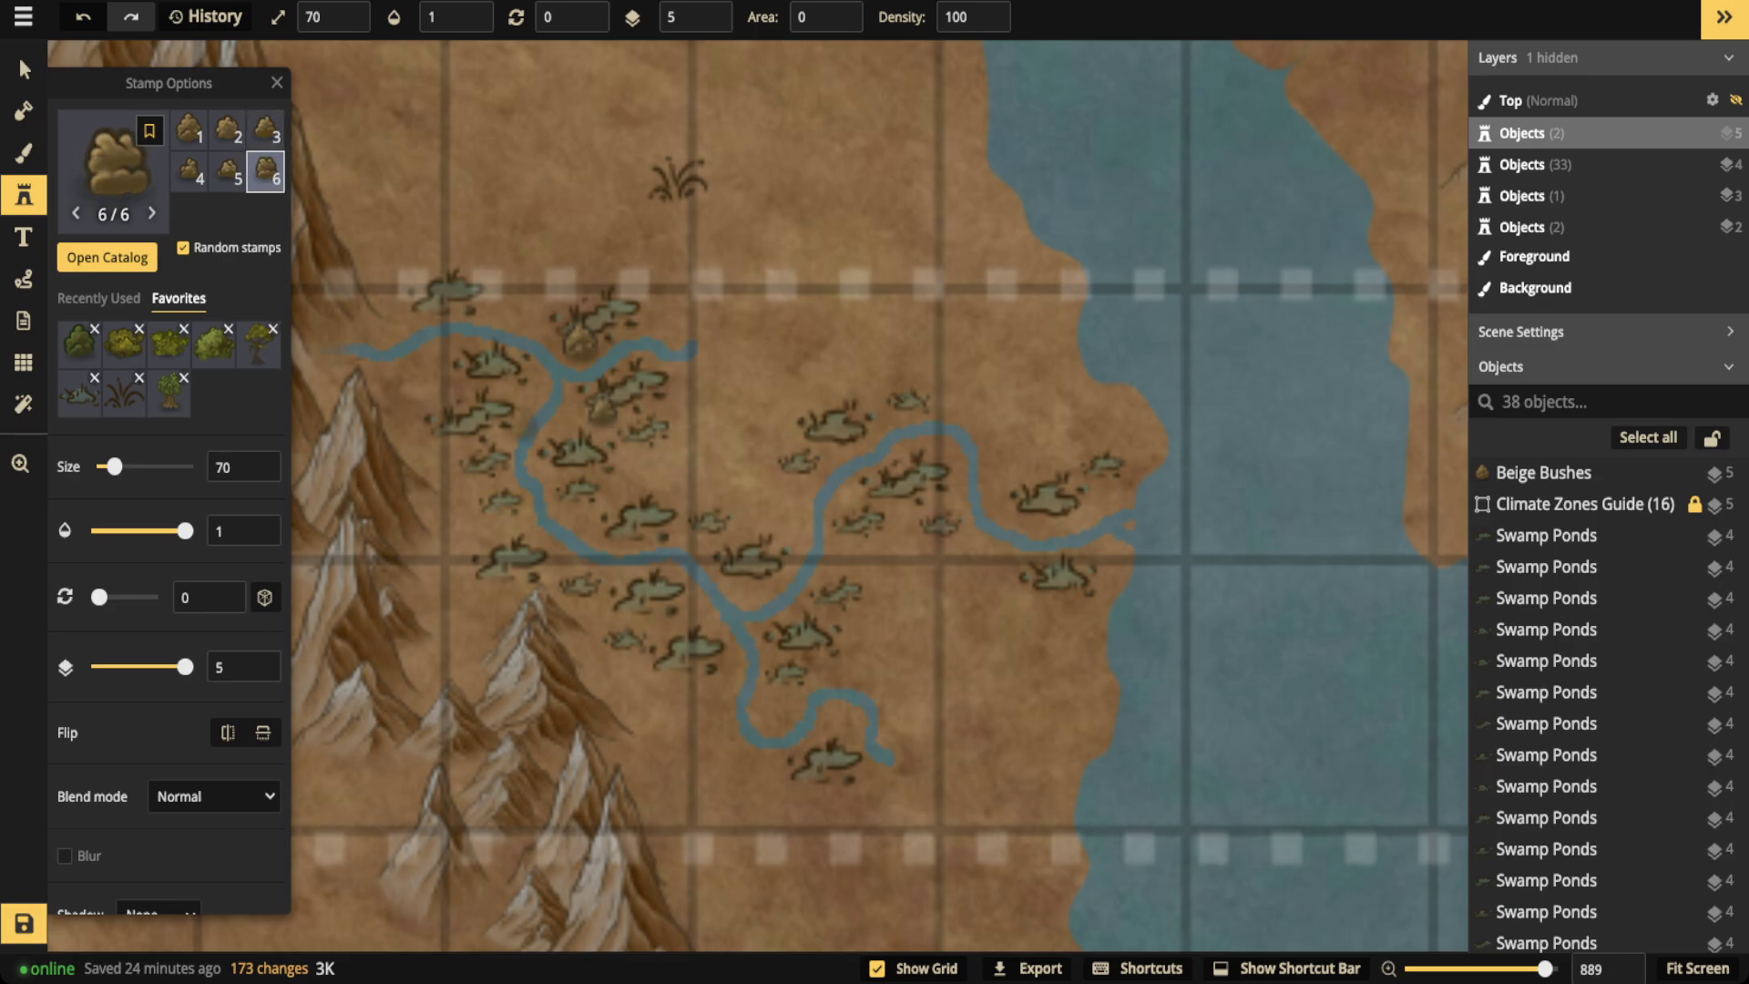
{"action": "left_click", "coordinate": [457, 337]}
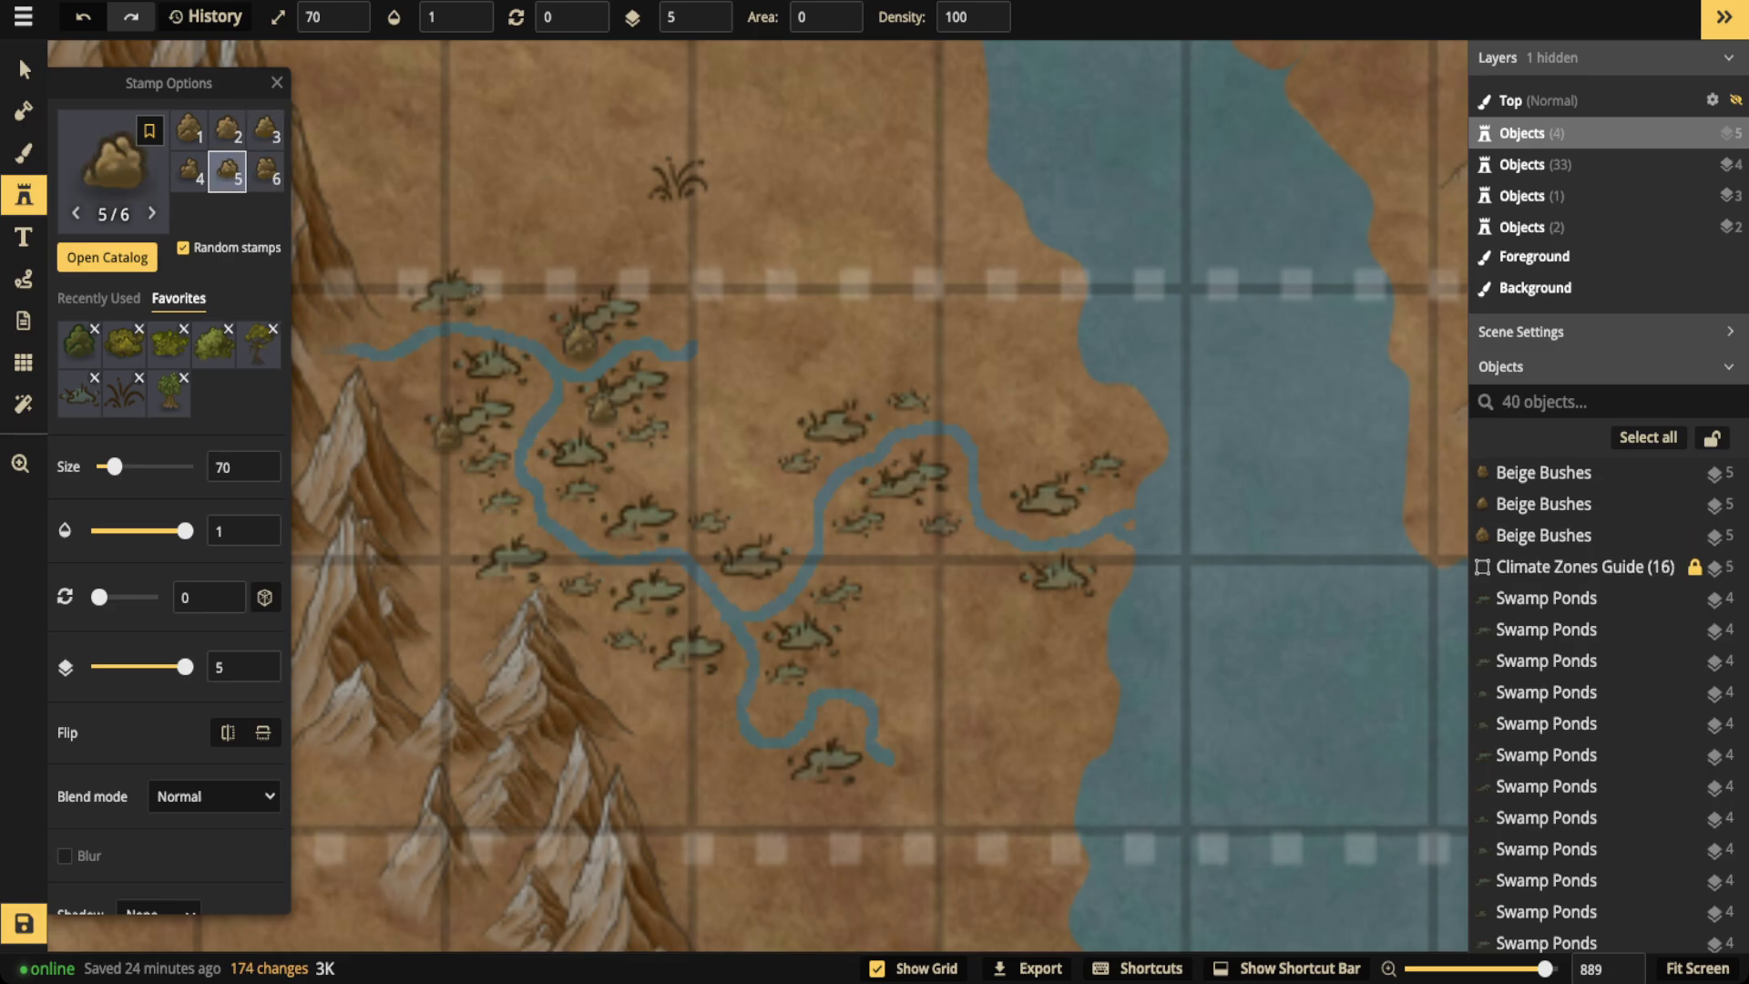
{"action": "left_click", "coordinate": [470, 301]}
{"action": "left_click", "coordinate": [617, 565]}
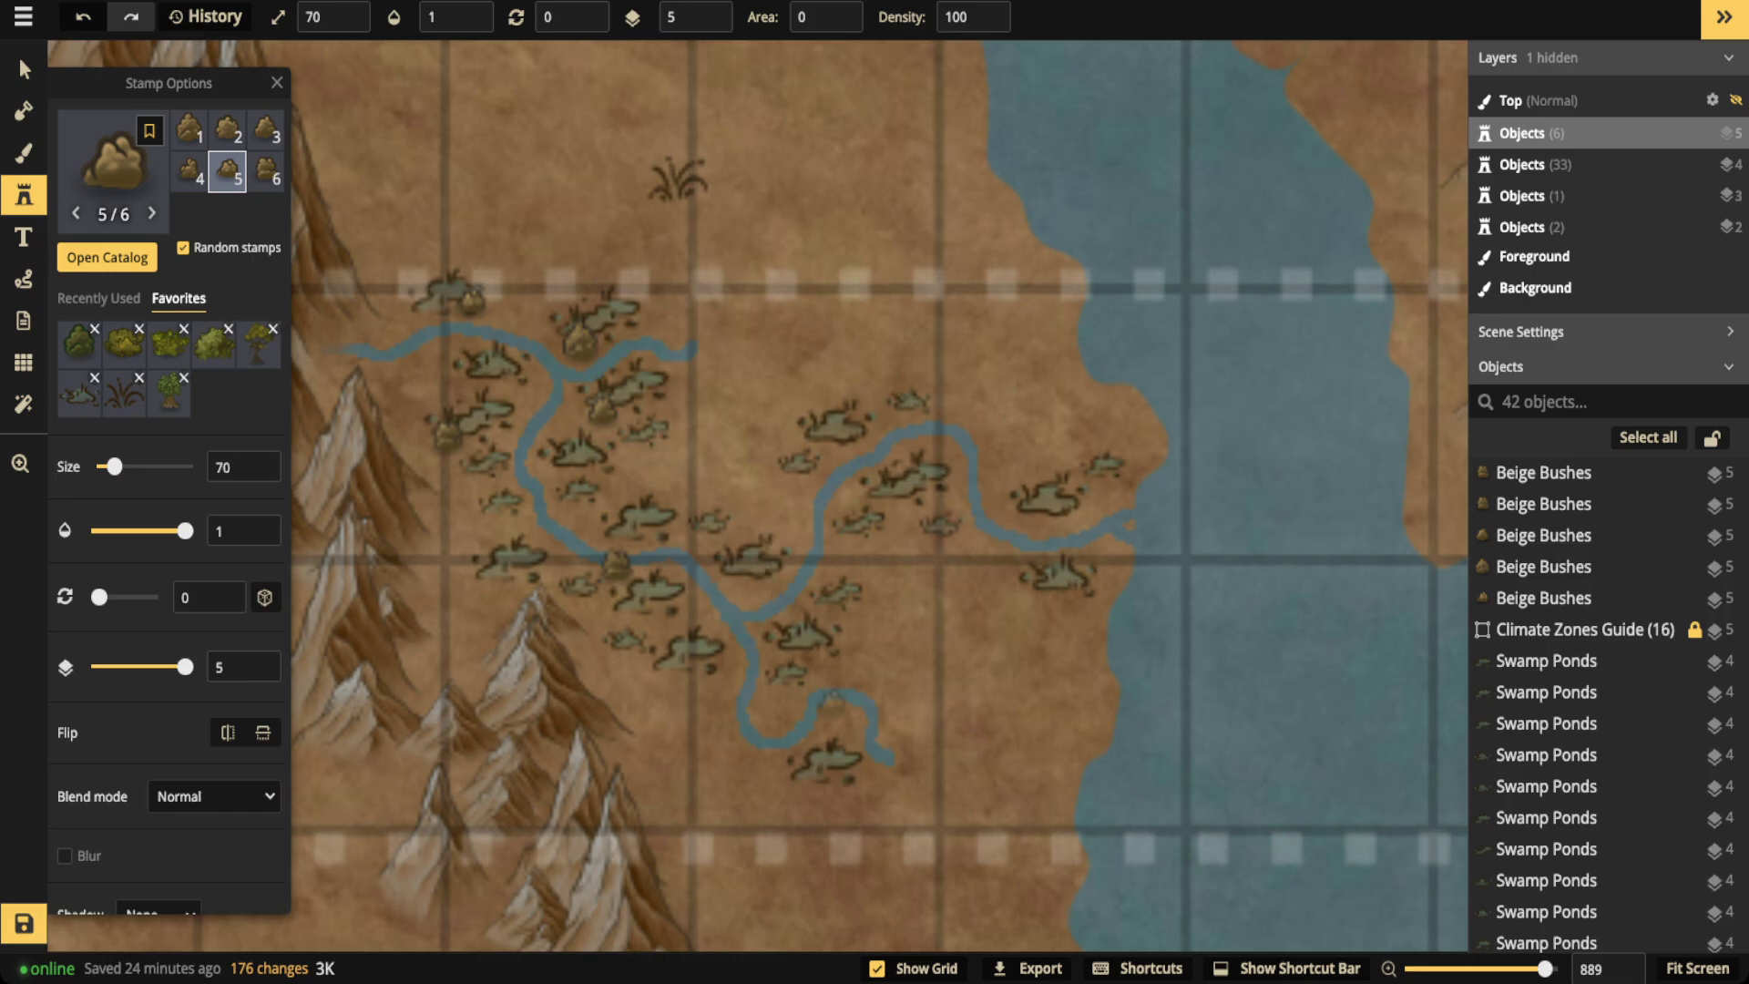
{"action": "left_click", "coordinate": [852, 648]}
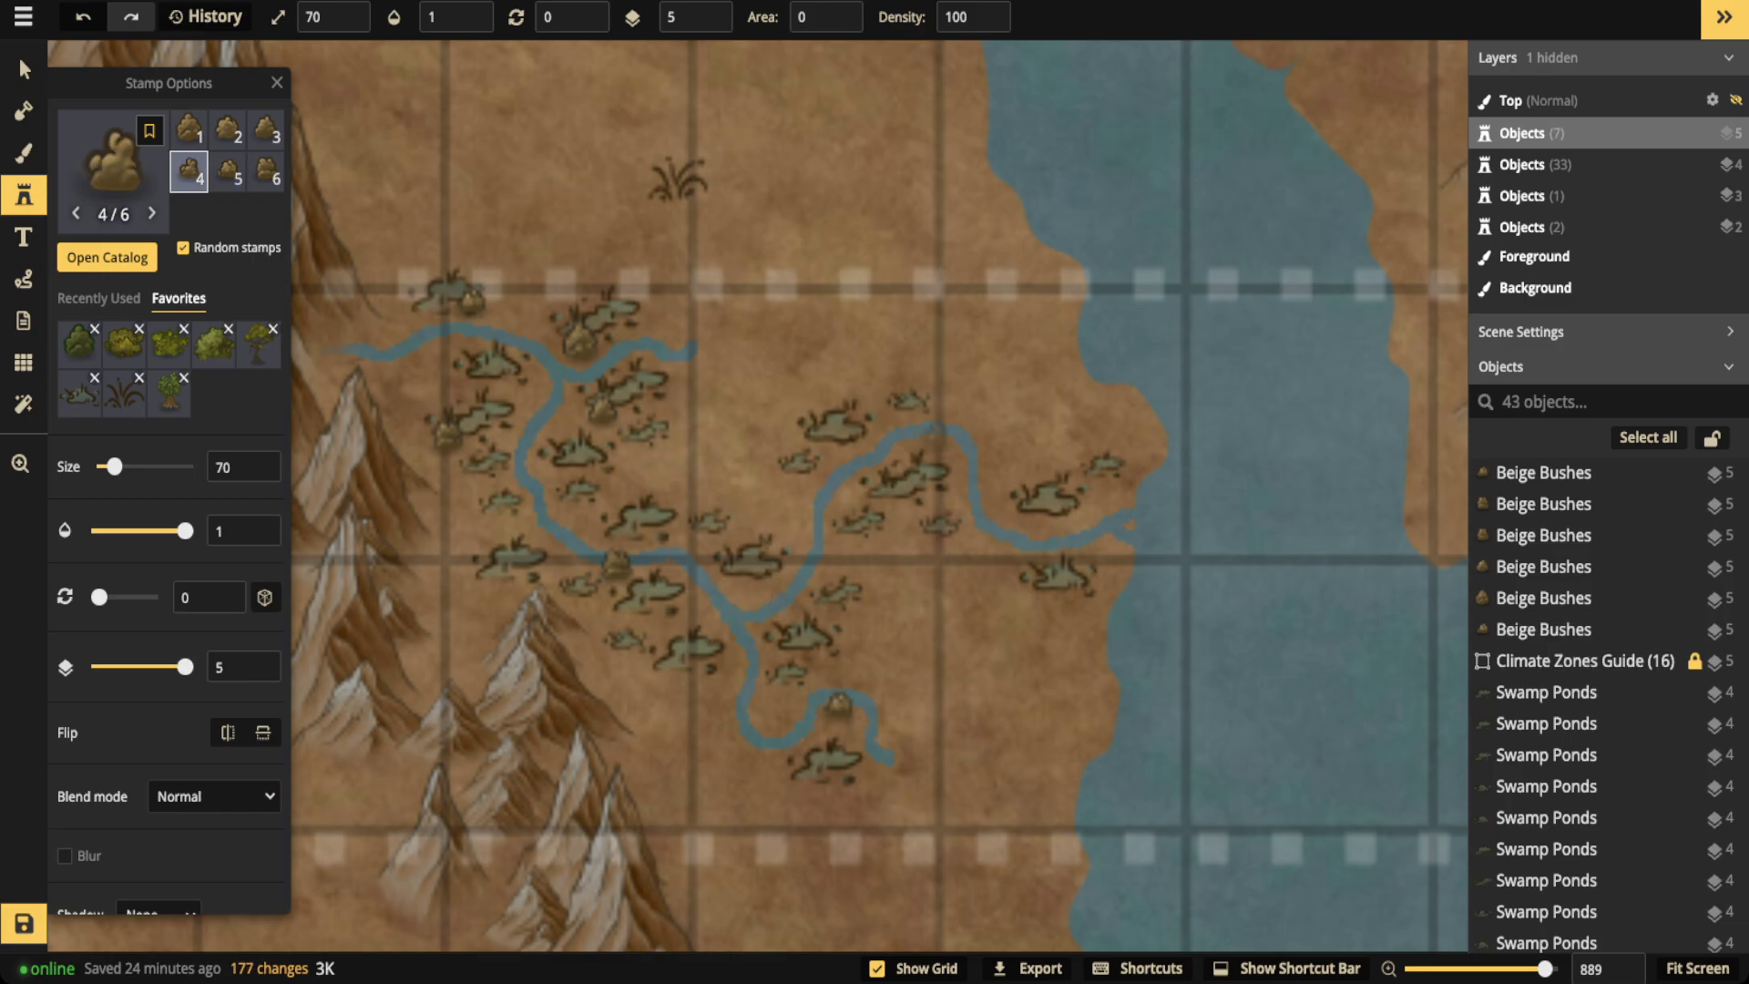
{"action": "left_click", "coordinate": [937, 440]}
{"action": "left_click", "coordinate": [844, 547]}
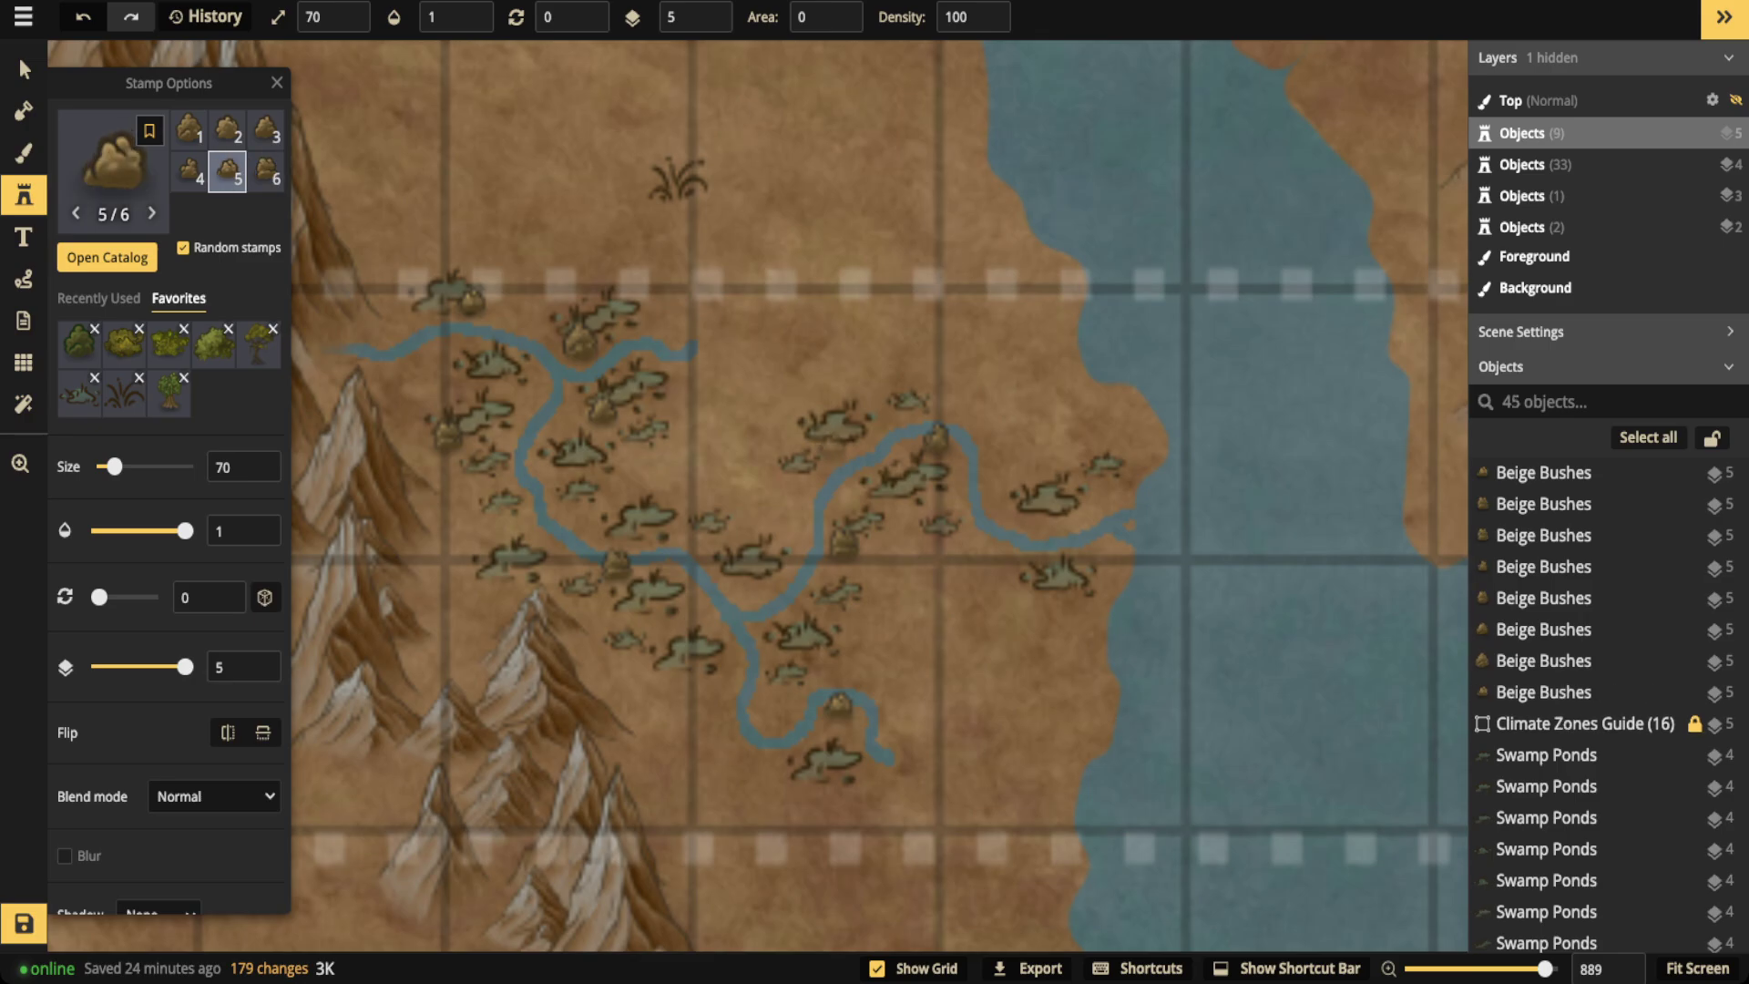
{"action": "left_click", "coordinate": [836, 446]}
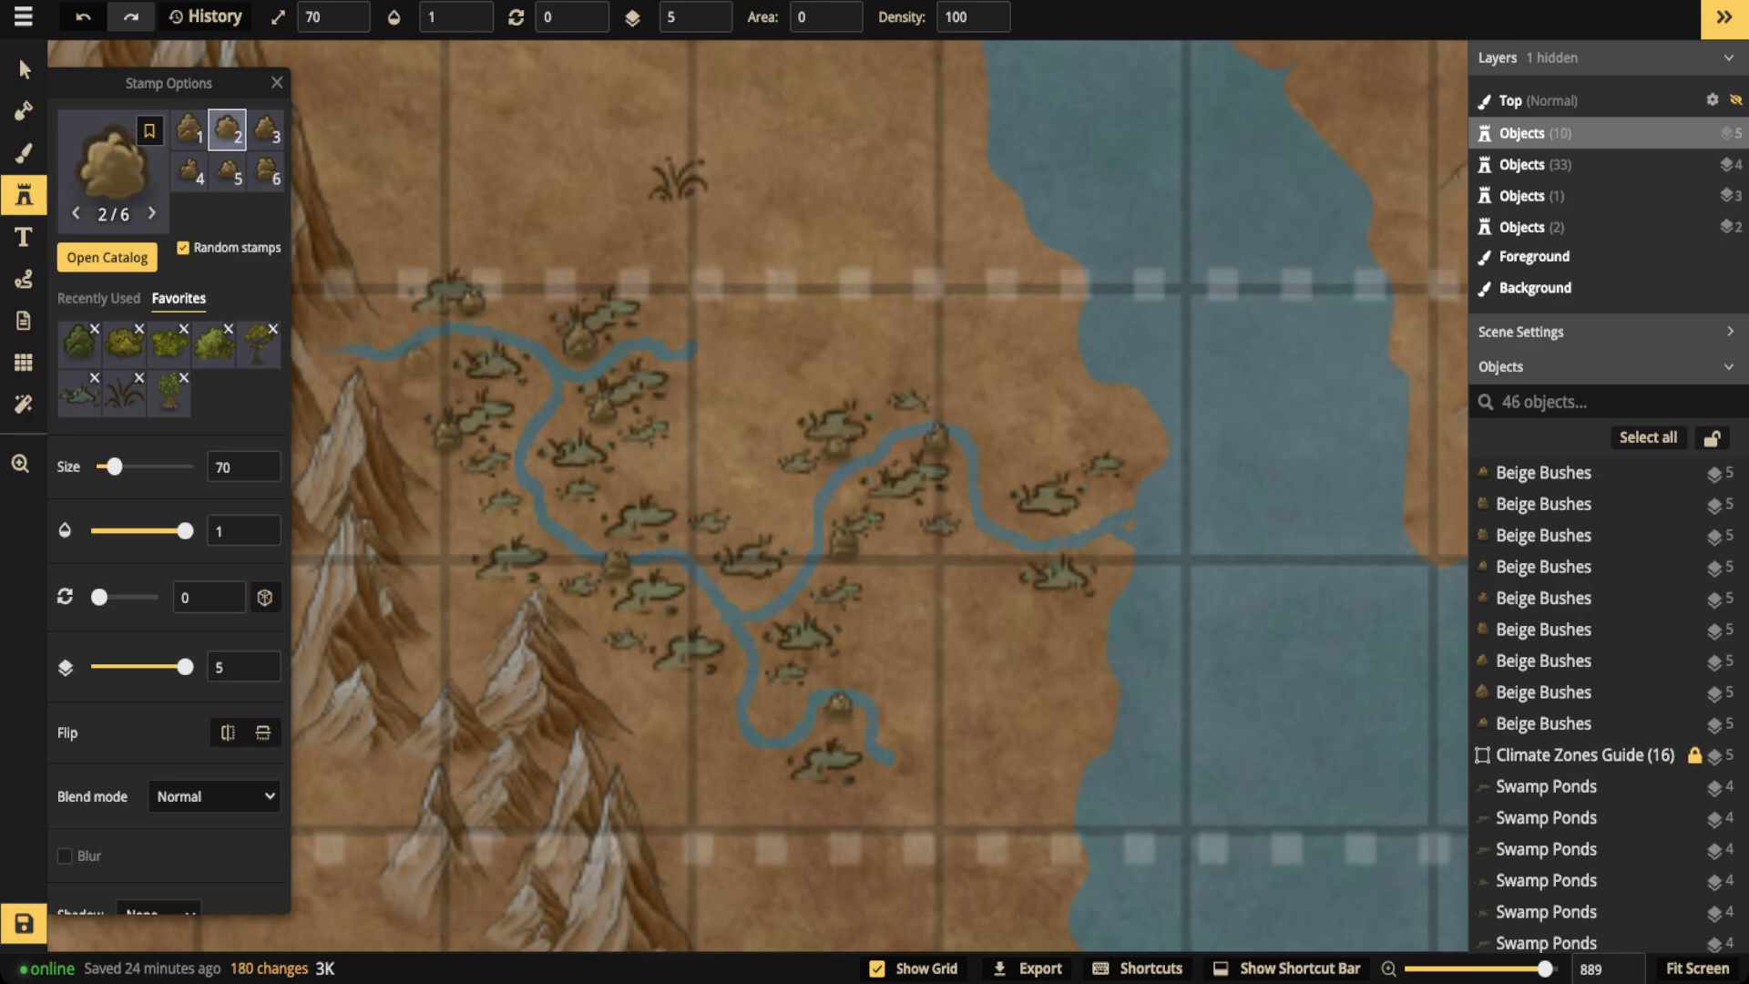
{"action": "left_click", "coordinate": [417, 358]}
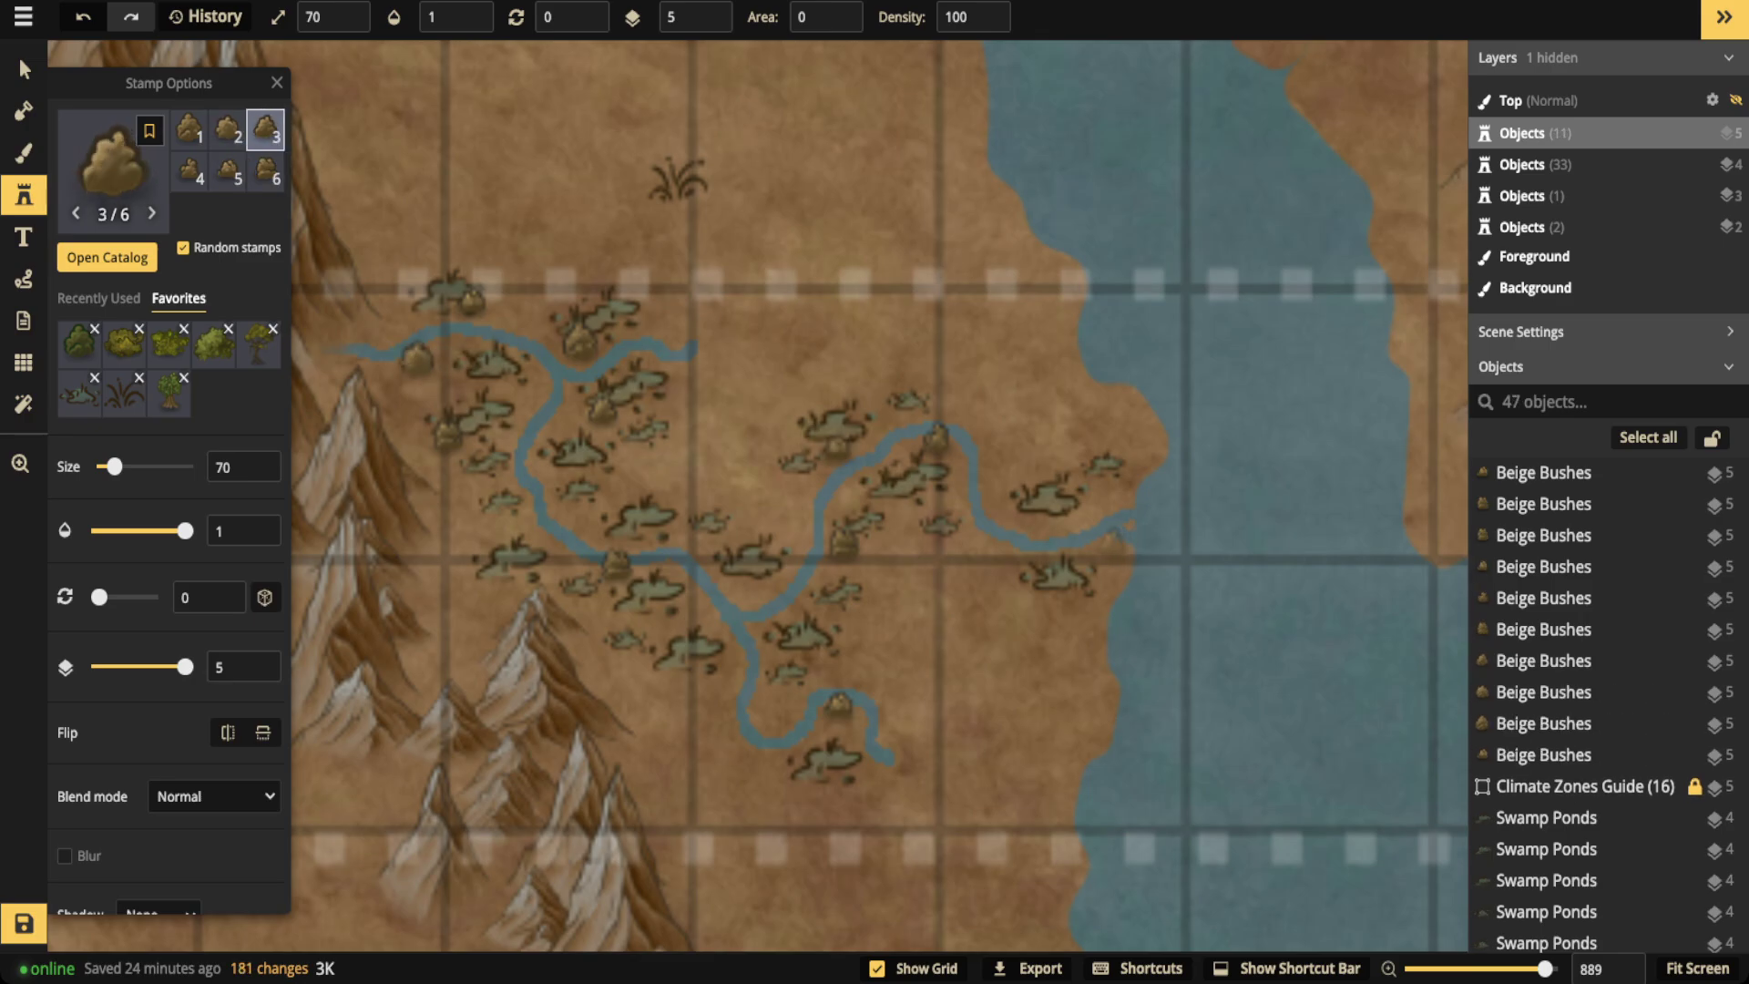
{"action": "left_click", "coordinate": [1109, 545]}
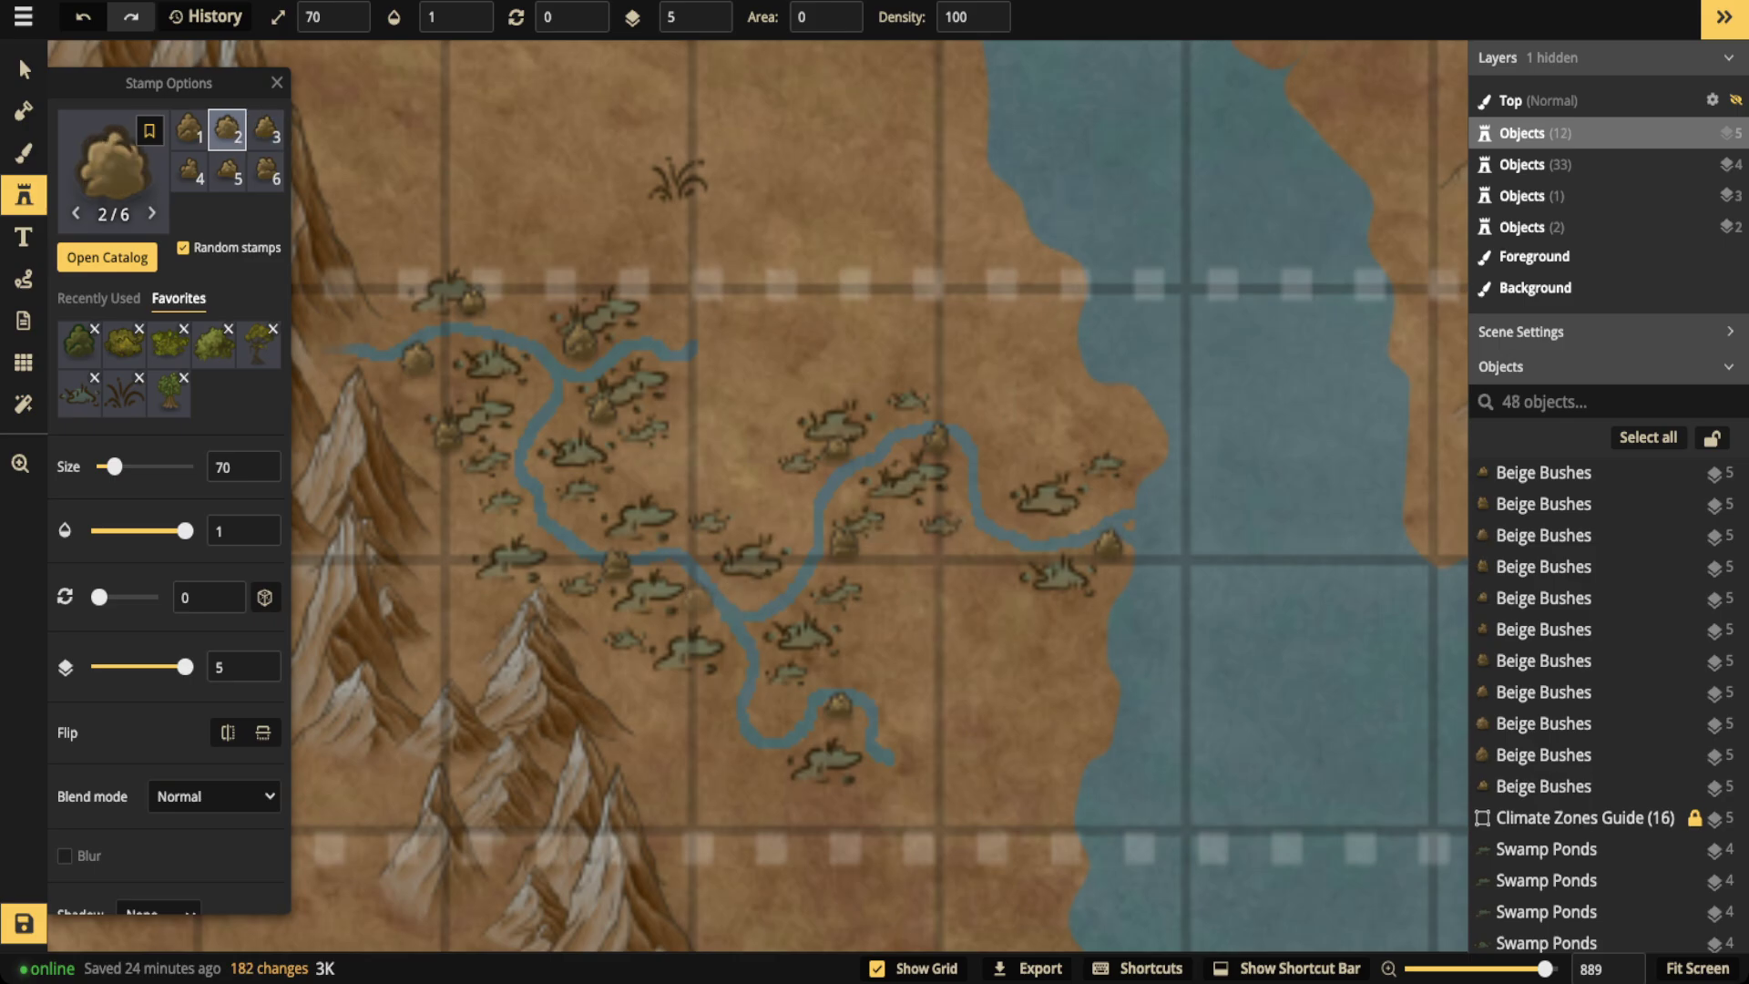
{"action": "left_click", "coordinate": [696, 601]}
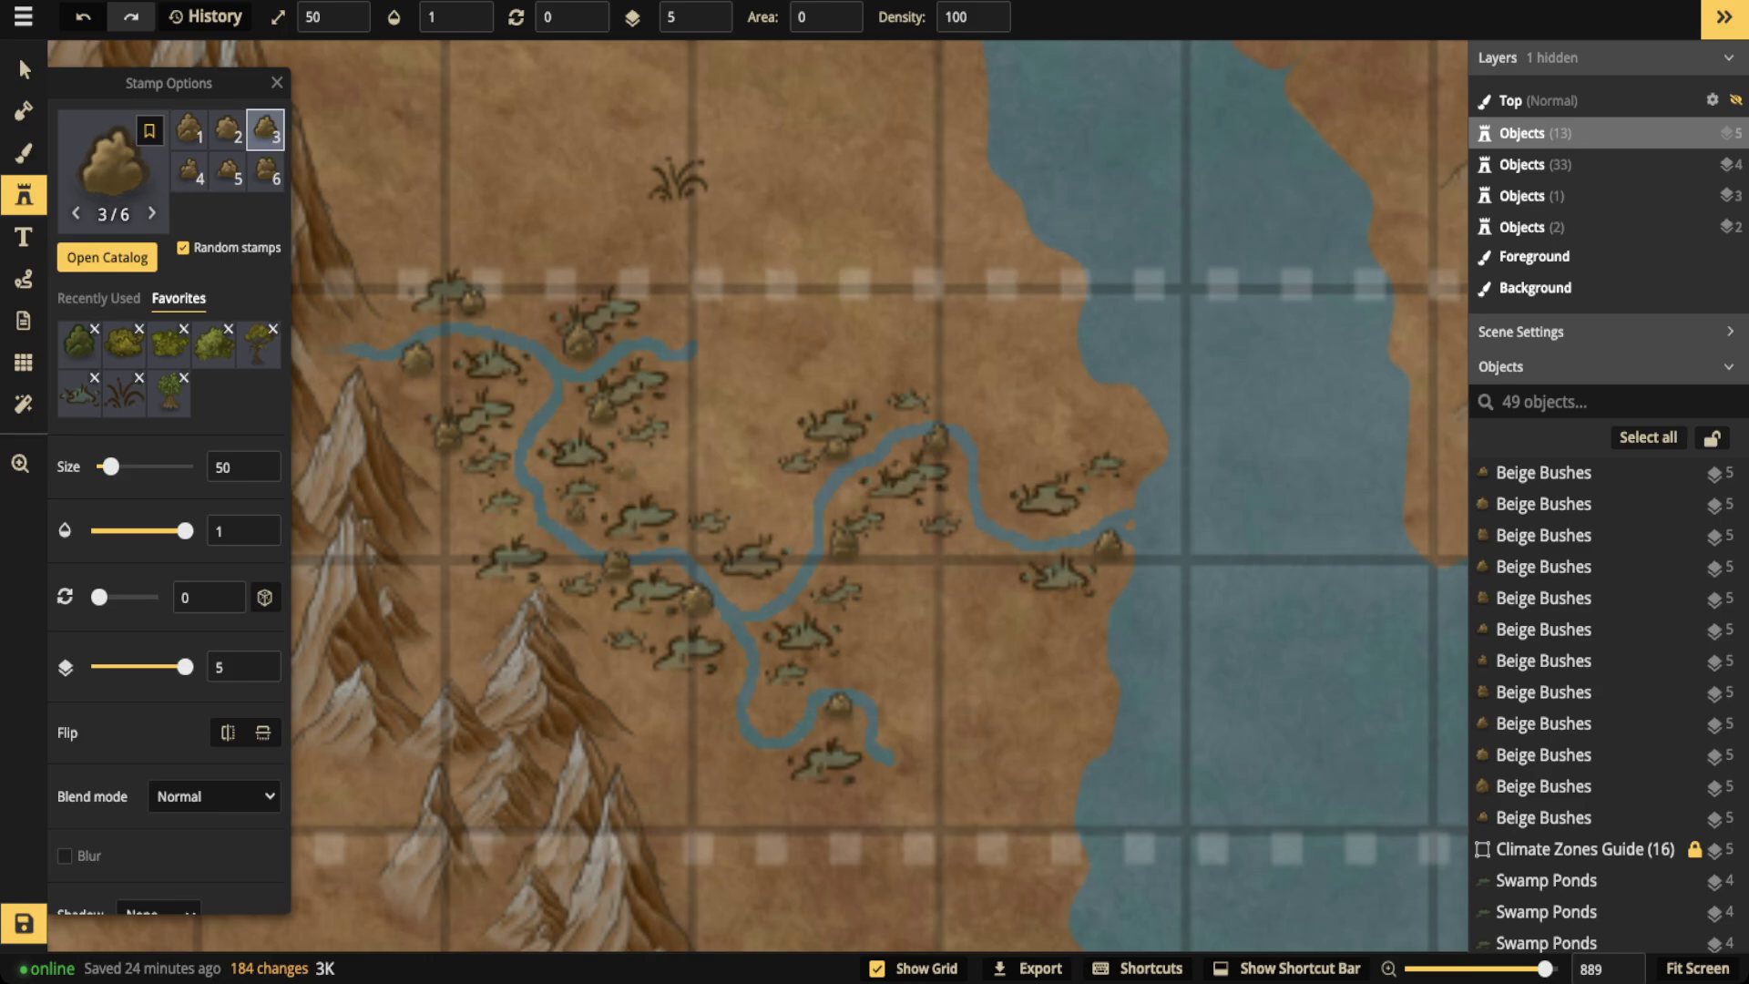
Fill the spaces between the ponds on both riverbanks with smaller Beige Bushes stamps at size 50
{"action": "left_click", "coordinate": [628, 456]}
{"action": "left_click", "coordinate": [571, 411]}
{"action": "left_click", "coordinate": [530, 389]}
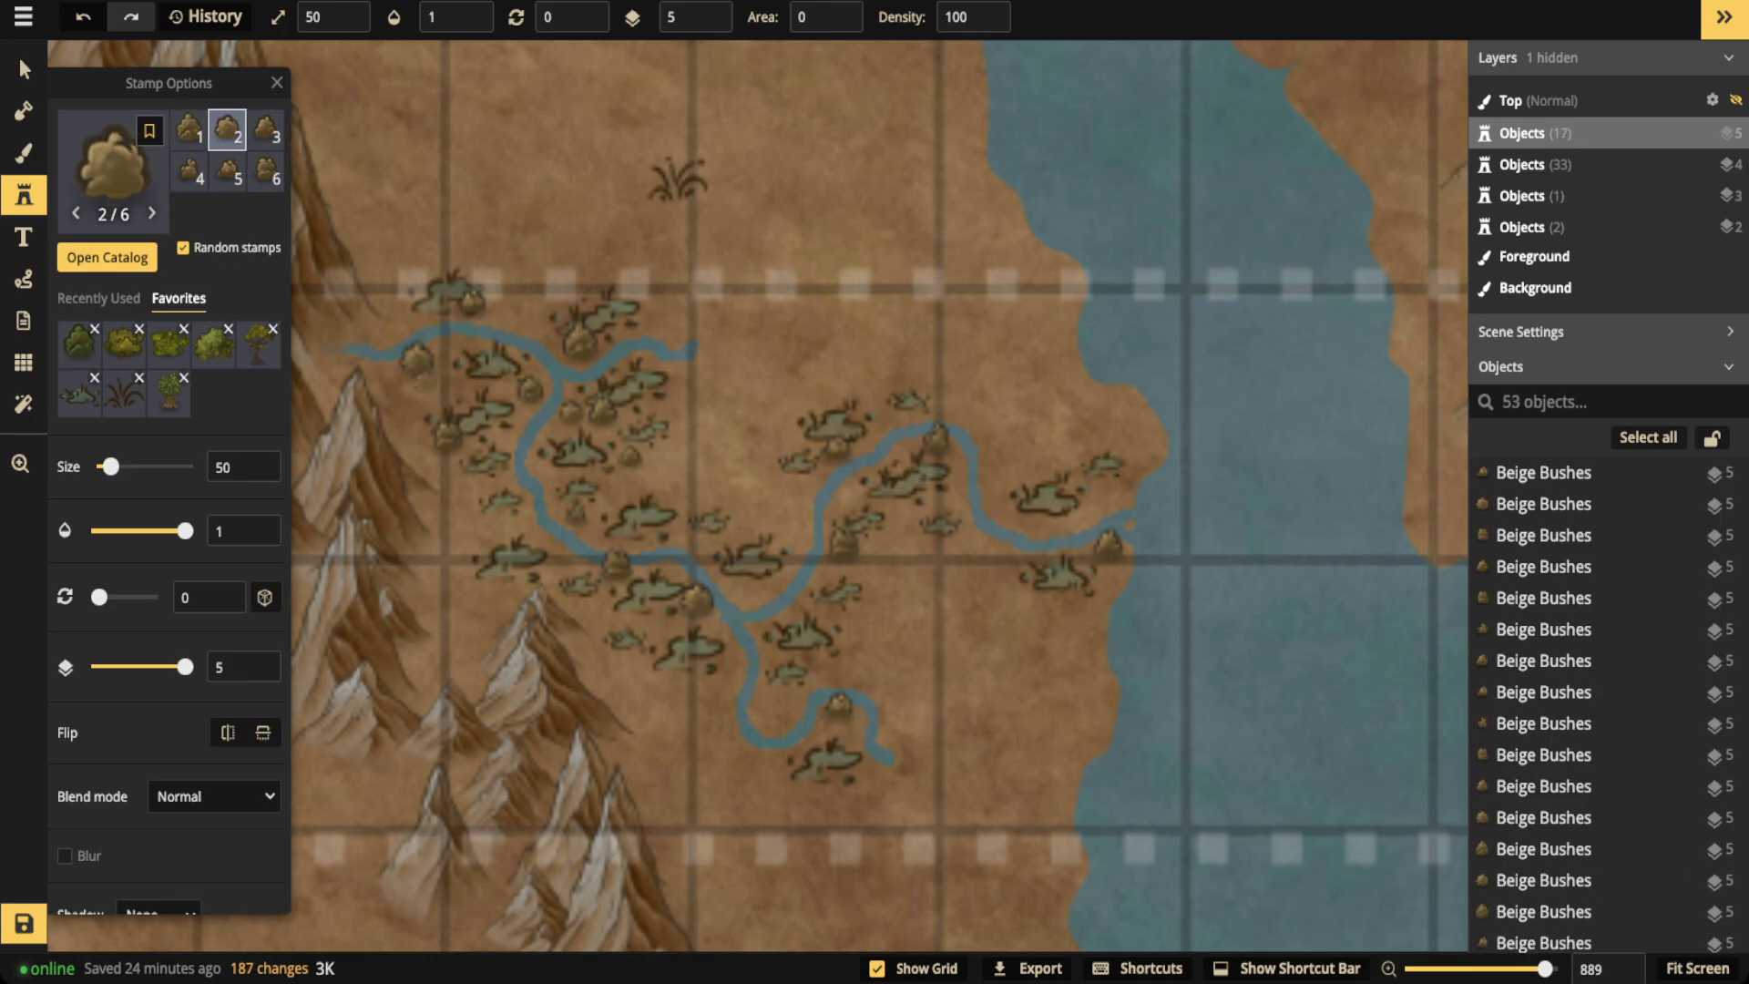
{"action": "left_click", "coordinate": [425, 382]}
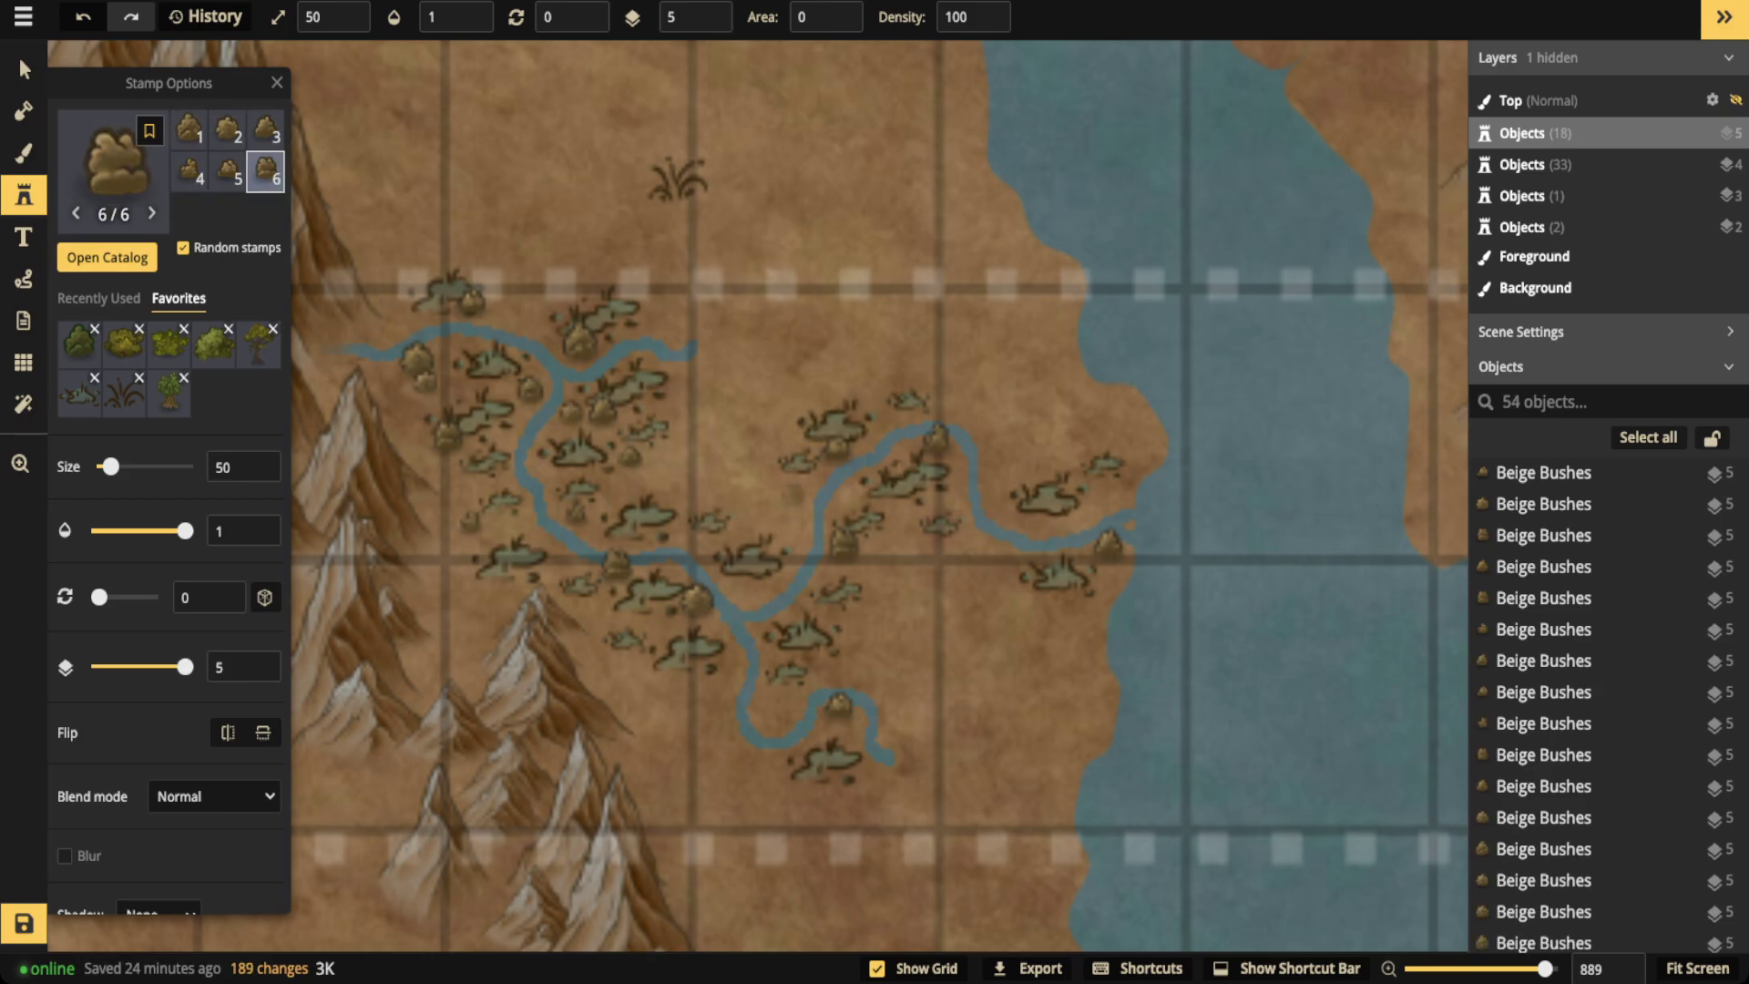
{"action": "left_click", "coordinate": [864, 562]}
{"action": "left_click", "coordinate": [718, 681]}
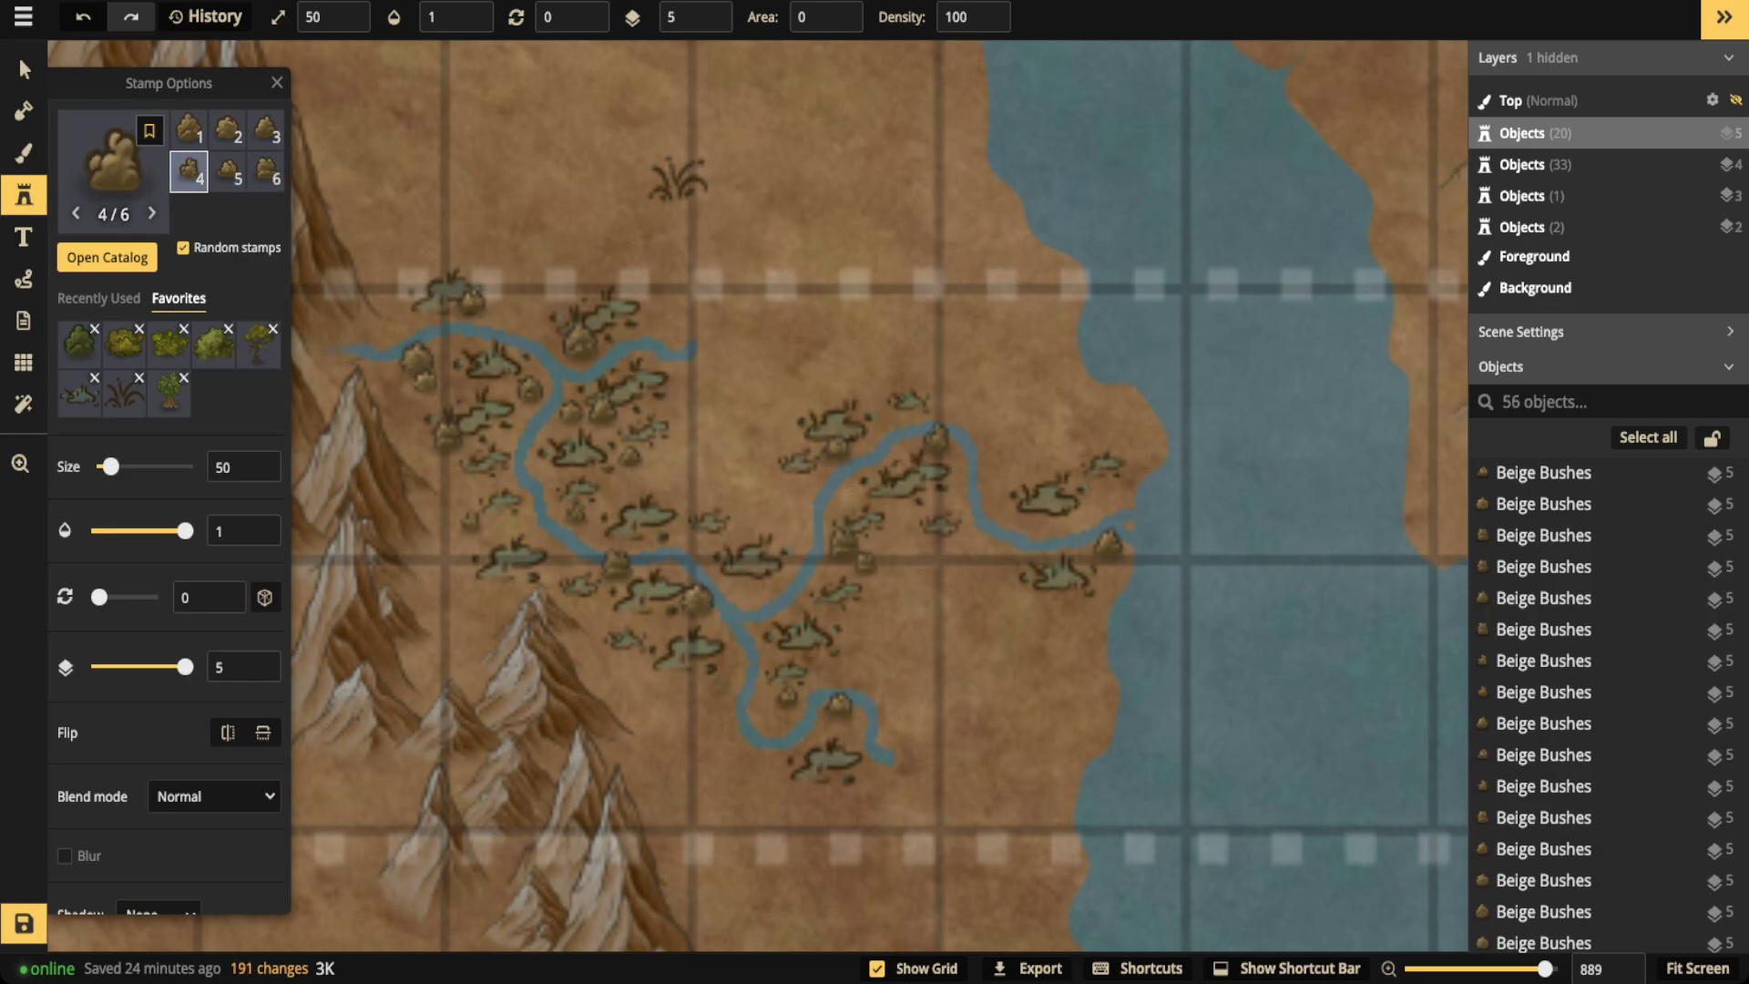
{"action": "left_click", "coordinate": [797, 522]}
{"action": "left_click", "coordinate": [923, 561]}
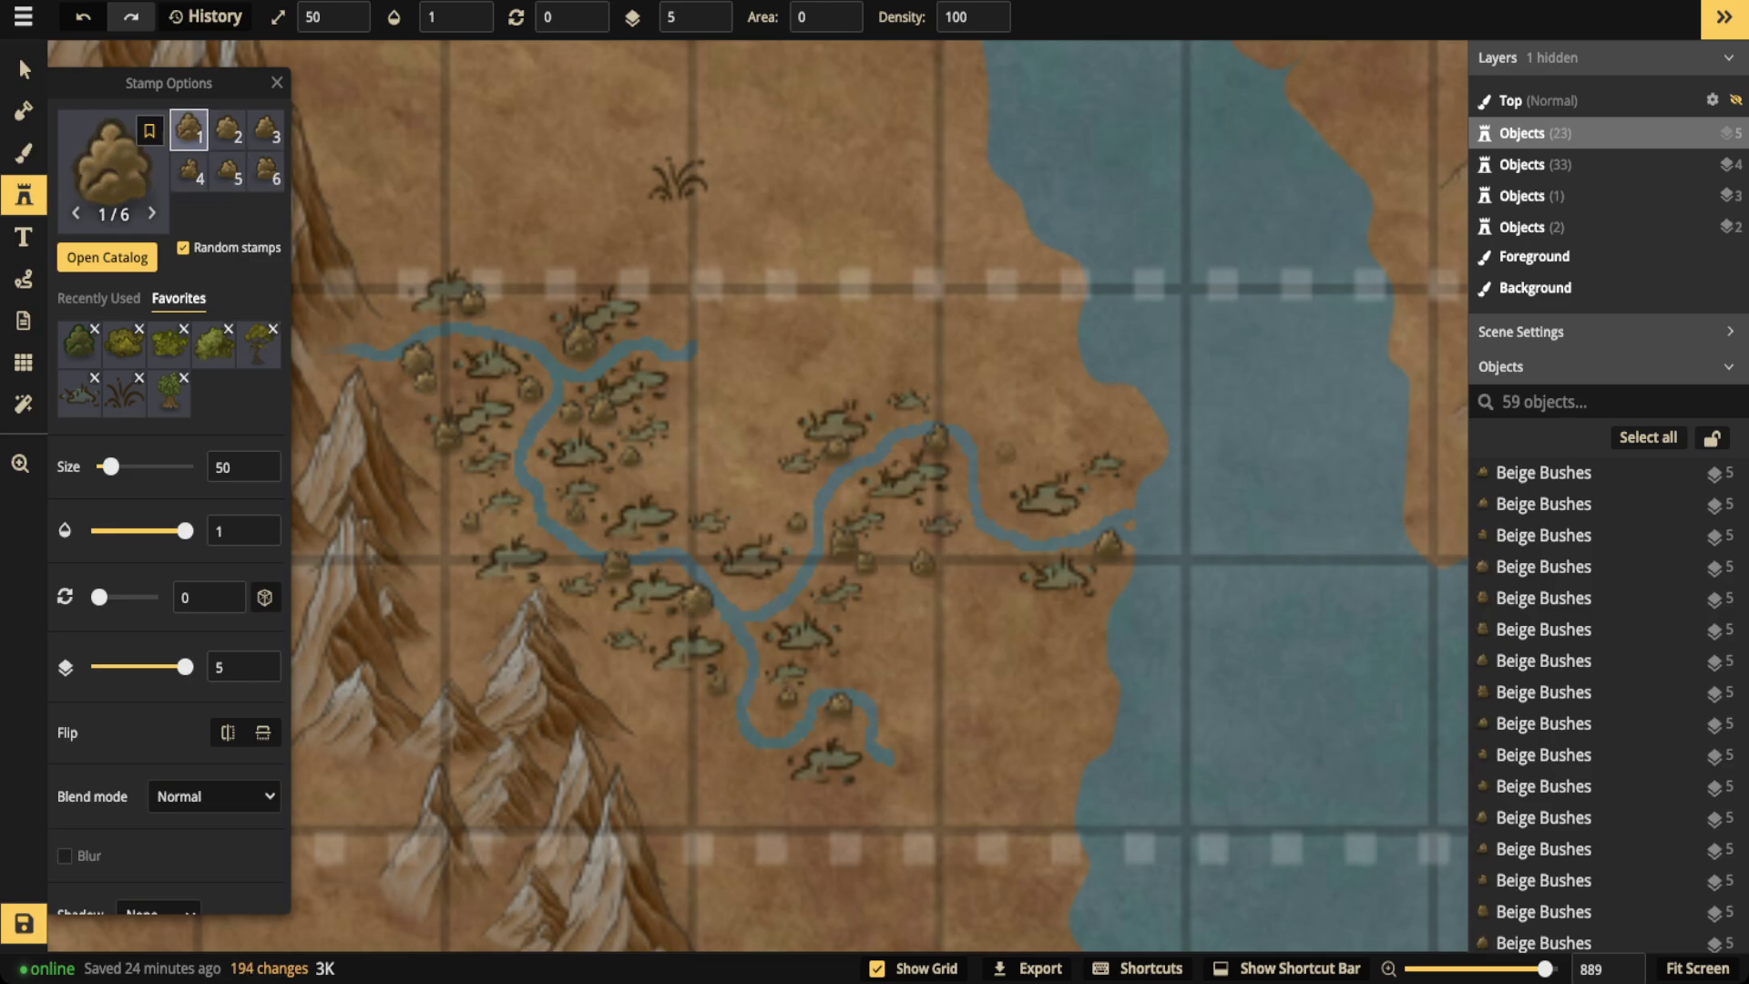
{"action": "left_click", "coordinate": [1005, 451]}
{"action": "left_click", "coordinate": [977, 564]}
{"action": "left_click", "coordinate": [878, 628]}
{"action": "left_click", "coordinate": [900, 538]}
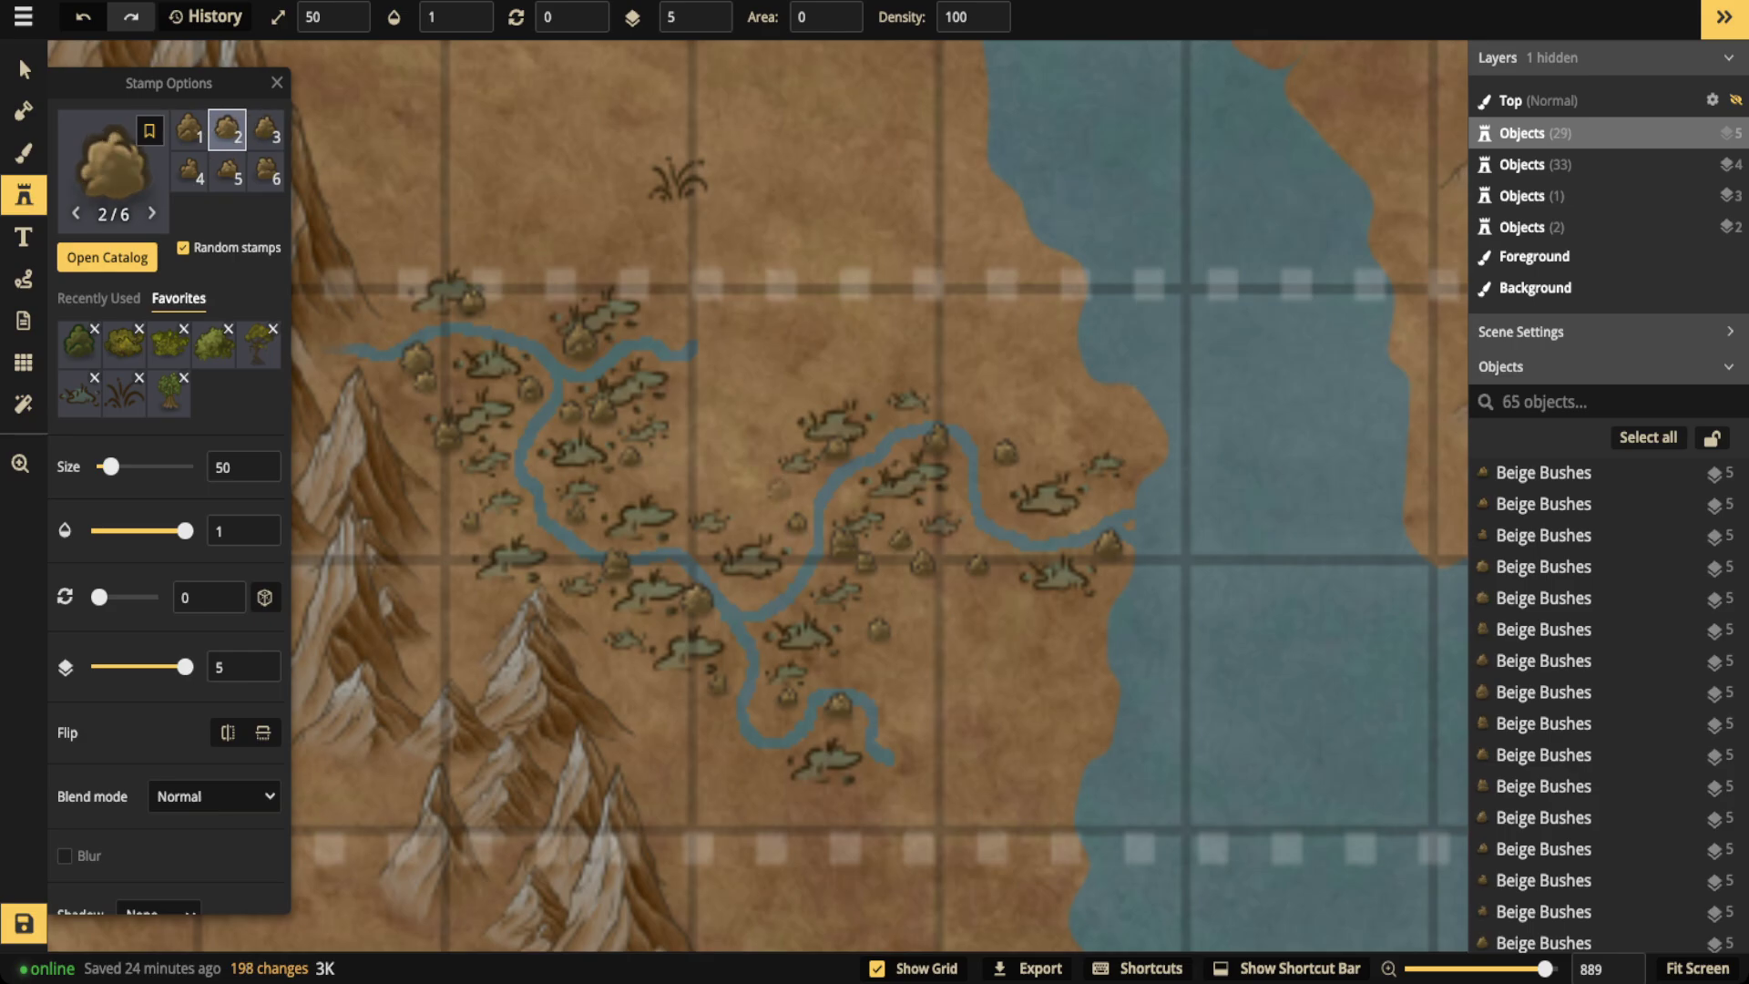
{"action": "left_click", "coordinate": [520, 280]}
{"action": "left_click", "coordinate": [760, 402]}
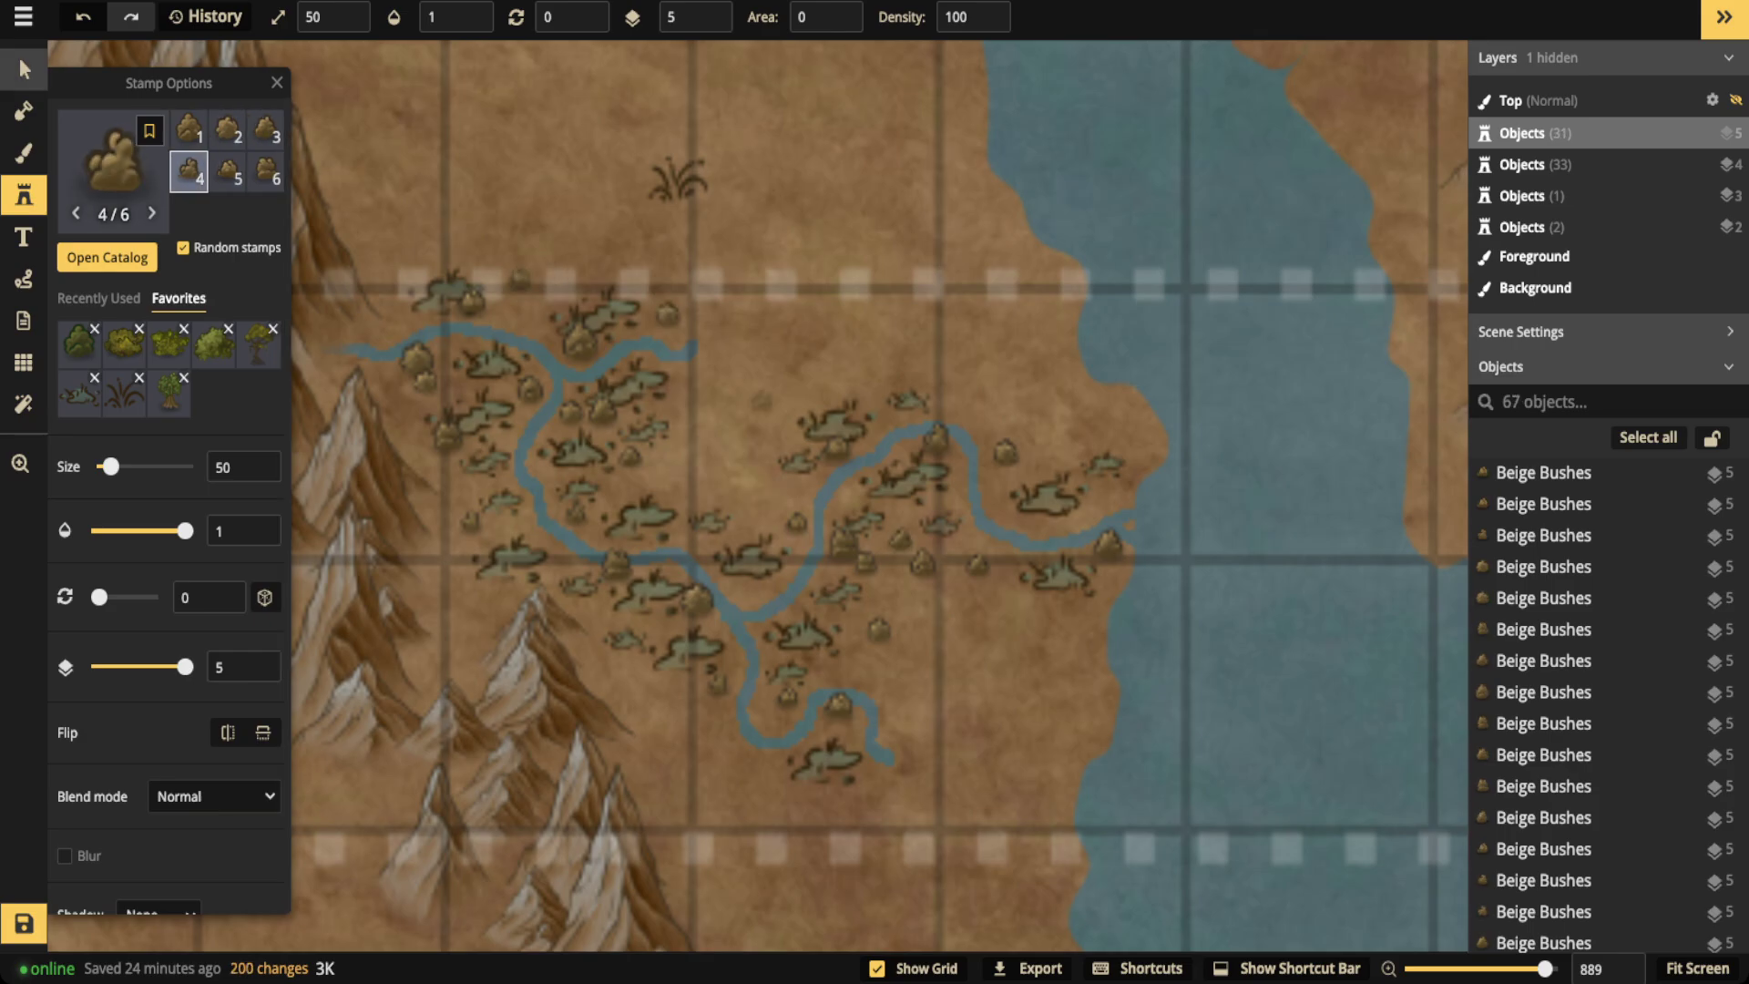
Reduce the grass stamp north of the river to size 40 and move it between the ponds inside the river's bends
{"action": "left_click", "coordinate": [24, 71]}
{"action": "left_click", "coordinate": [676, 182]}
{"action": "key", "text": "bracketleft"}
{"action": "key", "text": "bracketleft"}
{"action": "key", "text": "bracketleft"}
{"action": "key", "text": "bracketleft"}
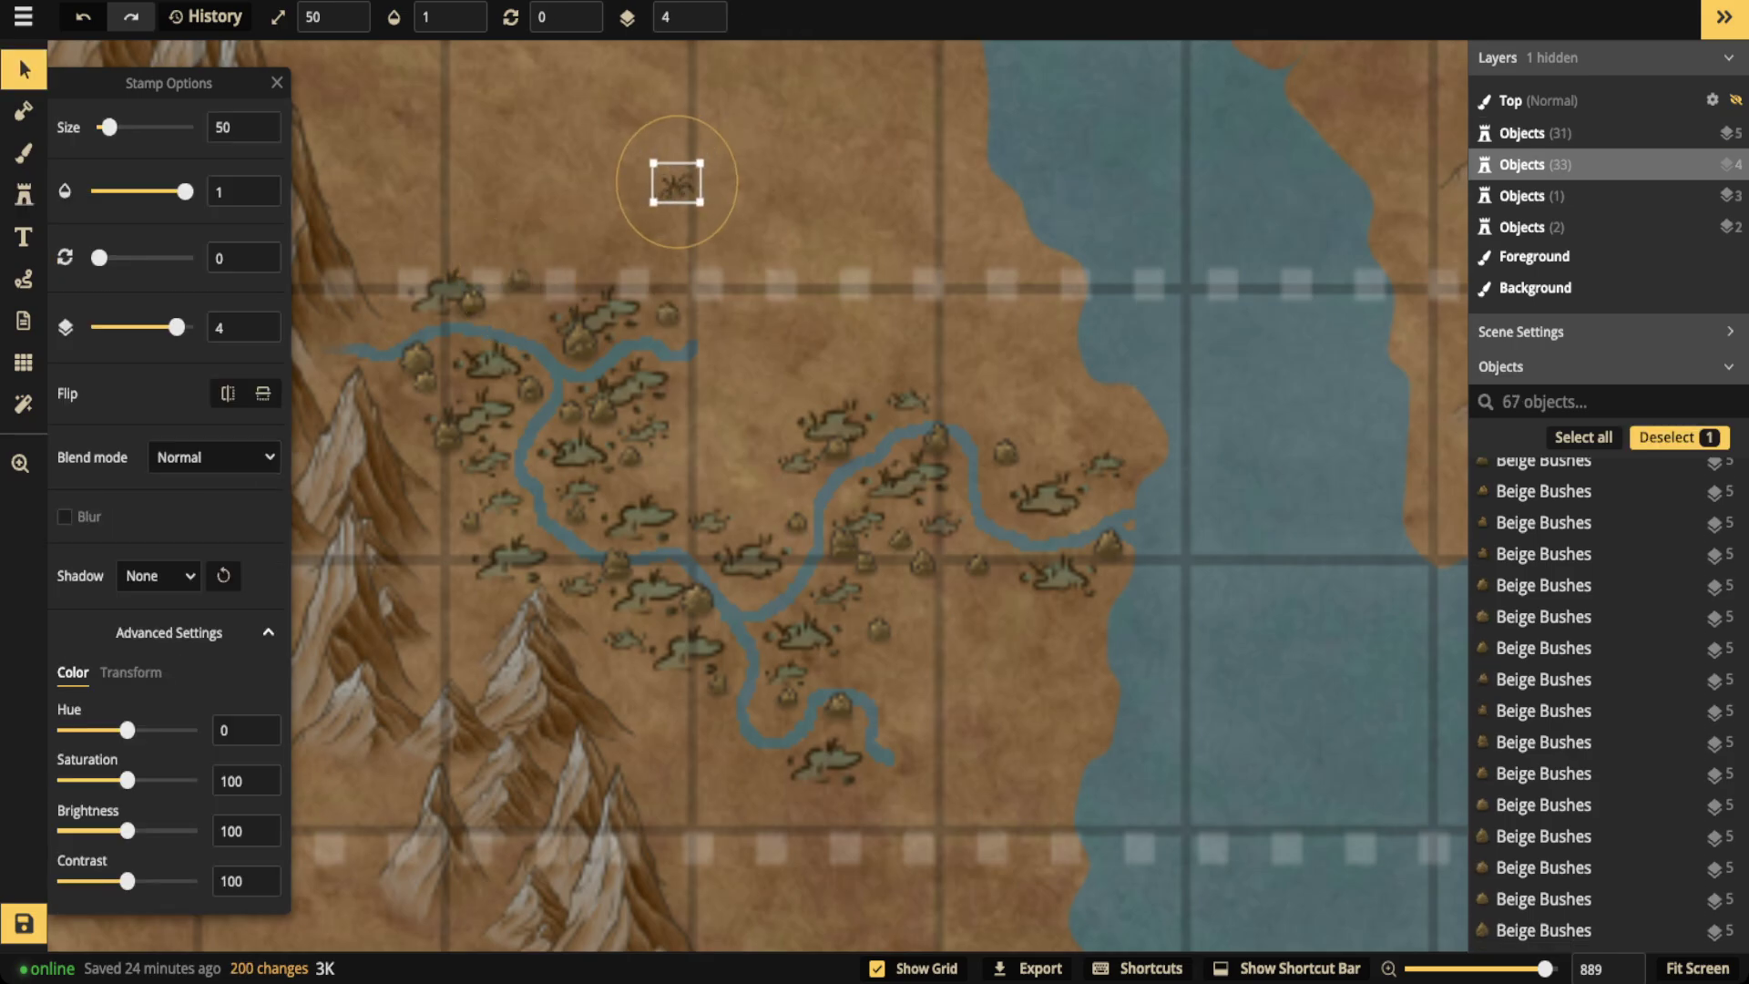
{"action": "key", "text": "bracketright"}
{"action": "left_click_drag", "start_coordinate": [676, 186], "coordinate": [677, 477]}
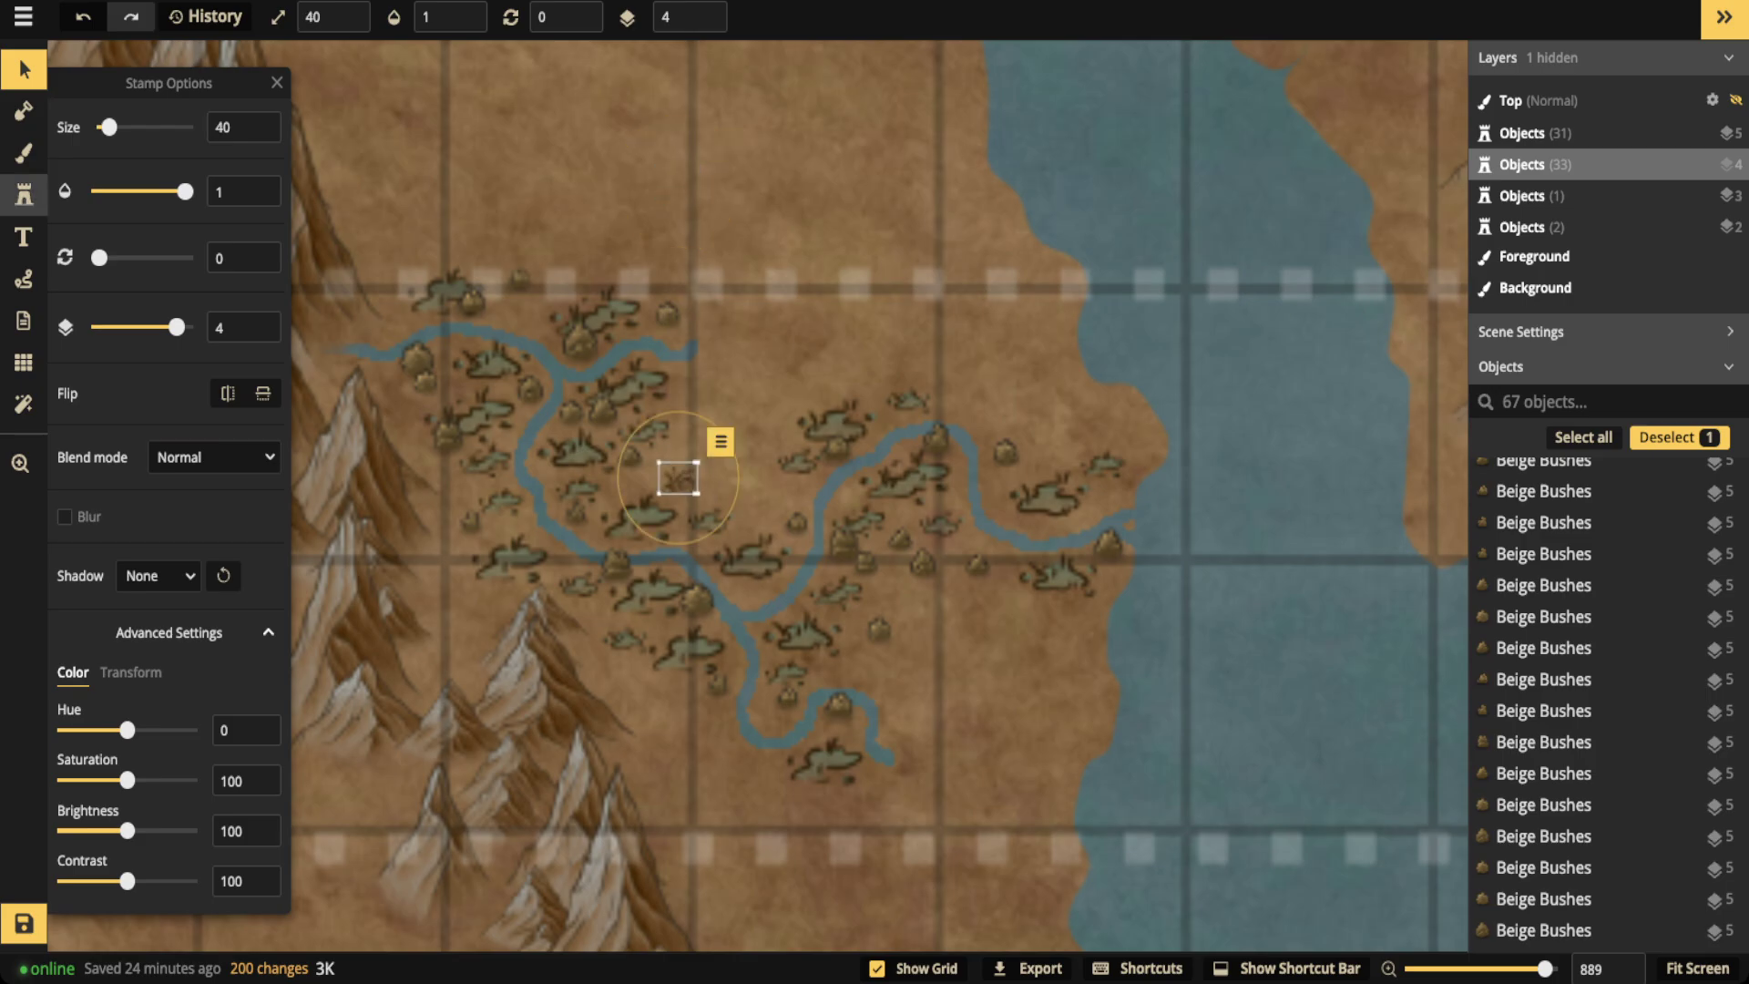
Scatter grass stamps at size 40 on layer 4 in the wetland's open spaces and around its outer edges
{"action": "key", "text": "s"}
{"action": "left_click", "coordinate": [752, 492]}
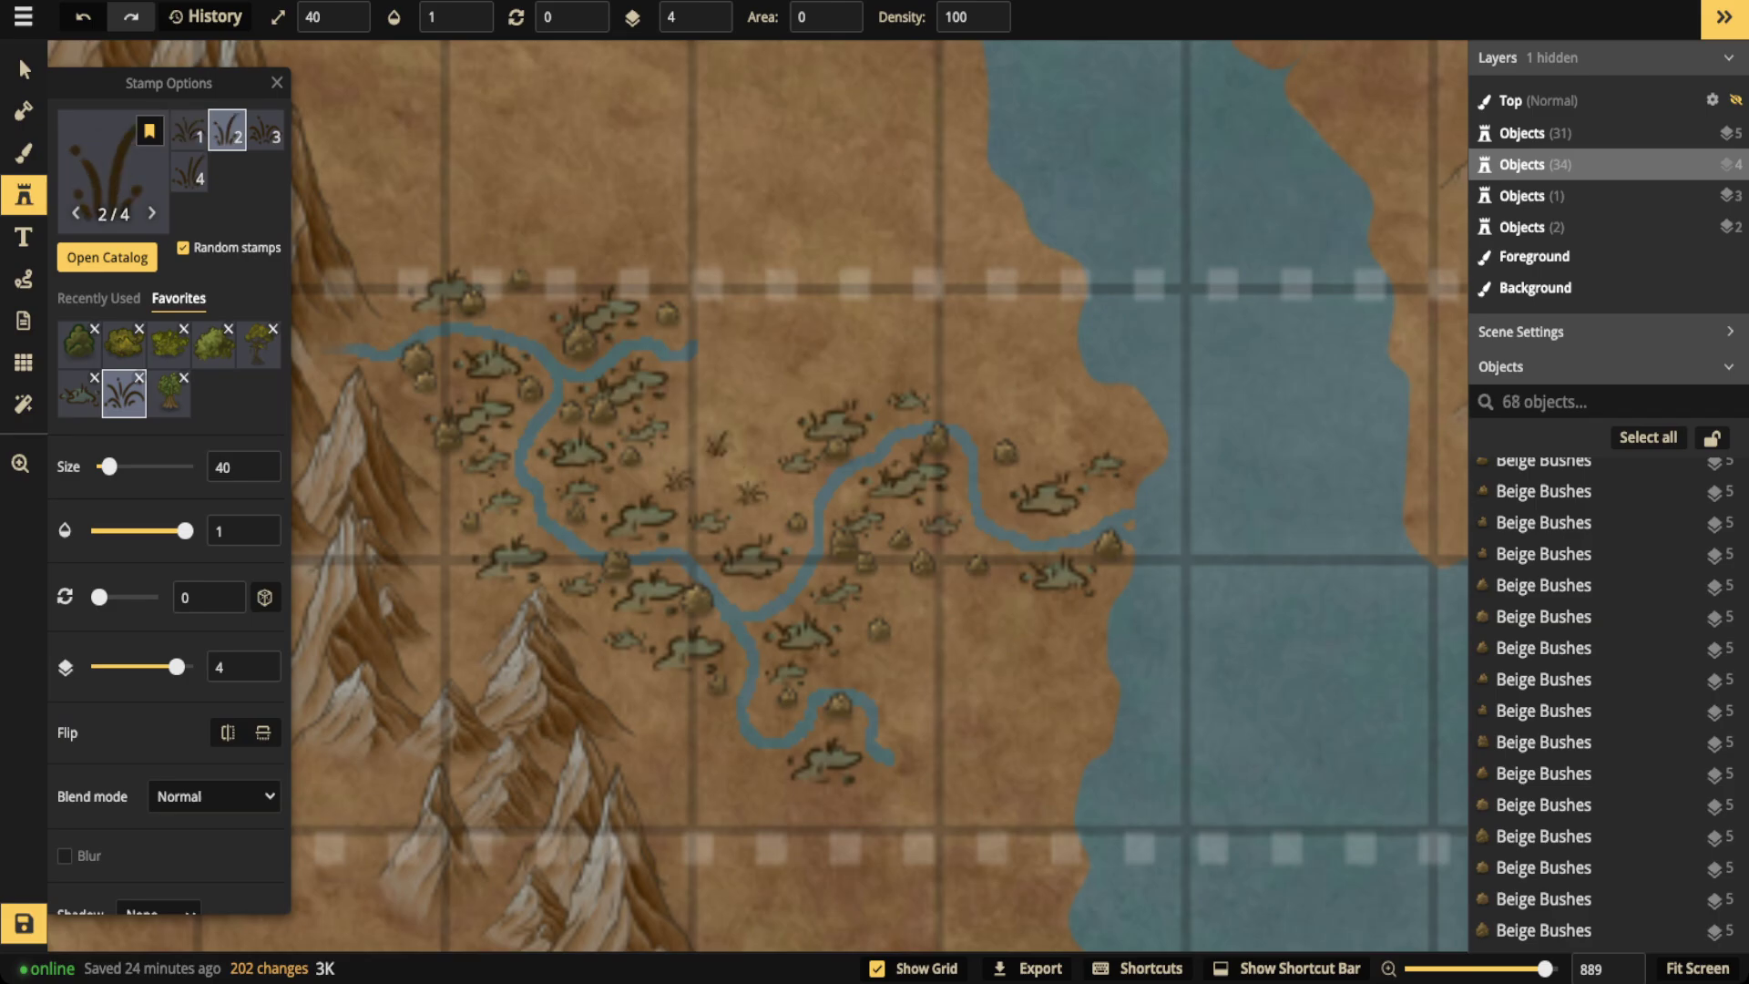
{"action": "left_click", "coordinate": [716, 445]}
{"action": "left_click", "coordinate": [704, 394]}
{"action": "left_click", "coordinate": [760, 393]}
{"action": "left_click", "coordinate": [951, 628]}
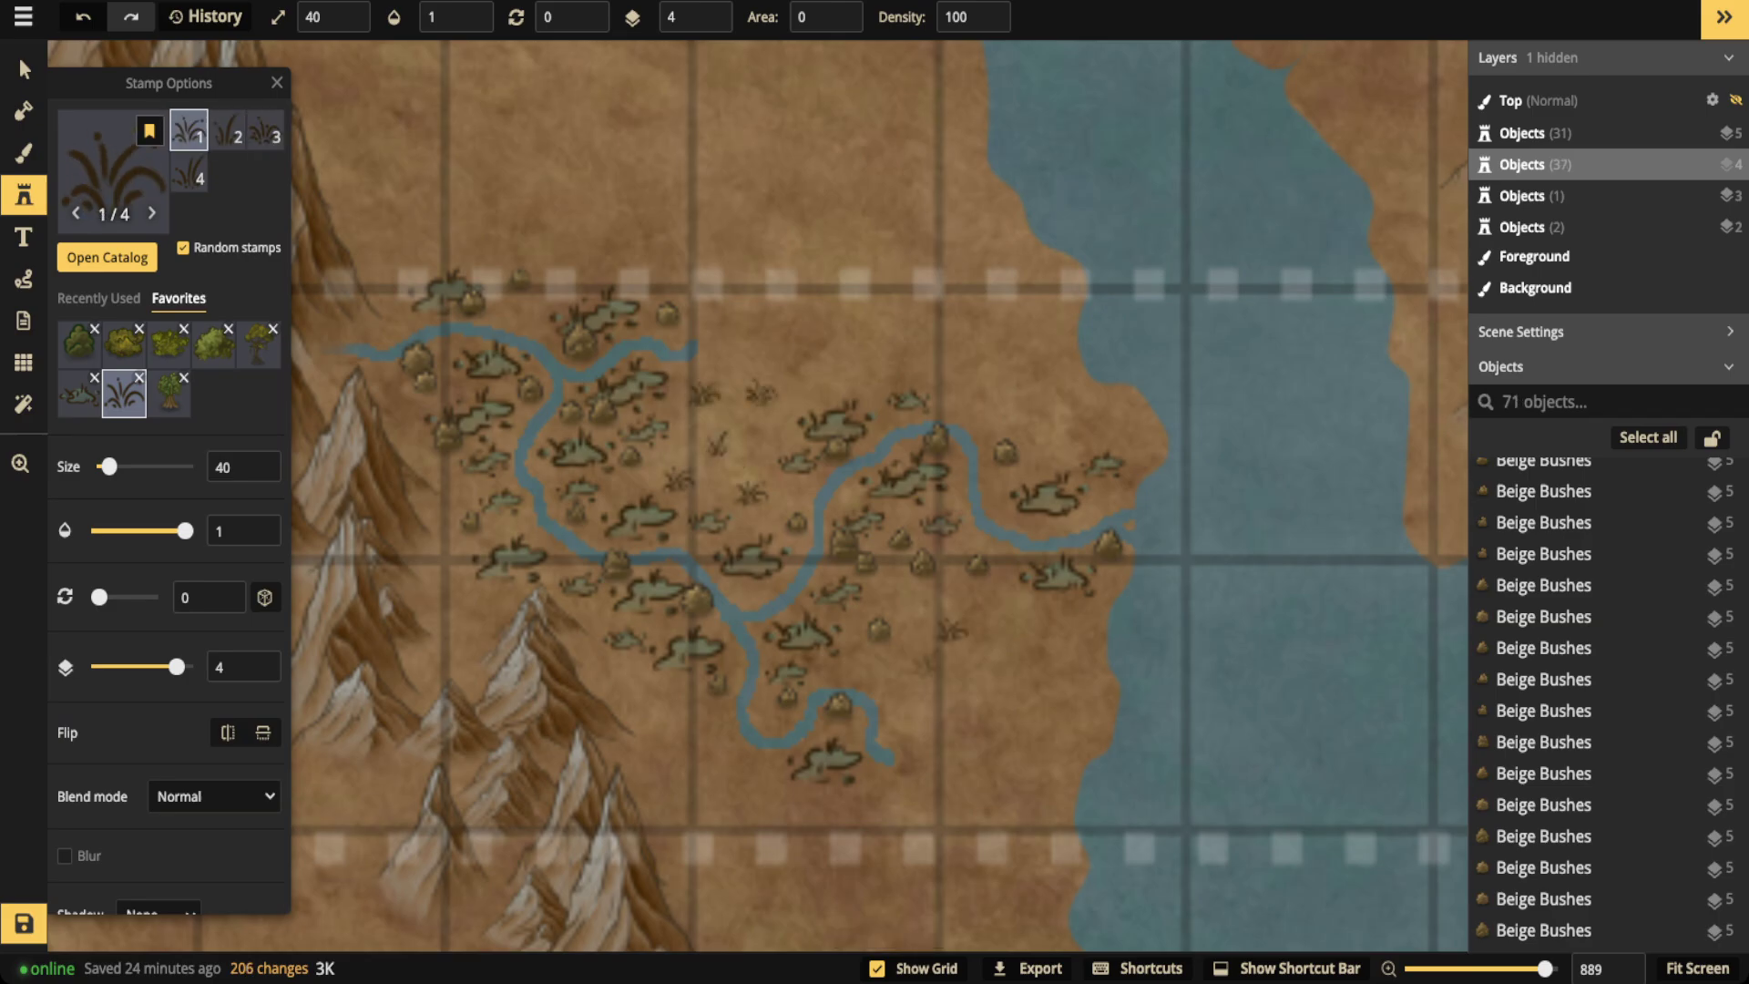
{"action": "left_click", "coordinate": [927, 664]}
{"action": "left_click", "coordinate": [948, 695]}
{"action": "left_click", "coordinate": [1033, 635]}
{"action": "left_click", "coordinate": [711, 687]}
{"action": "left_click", "coordinate": [448, 618]}
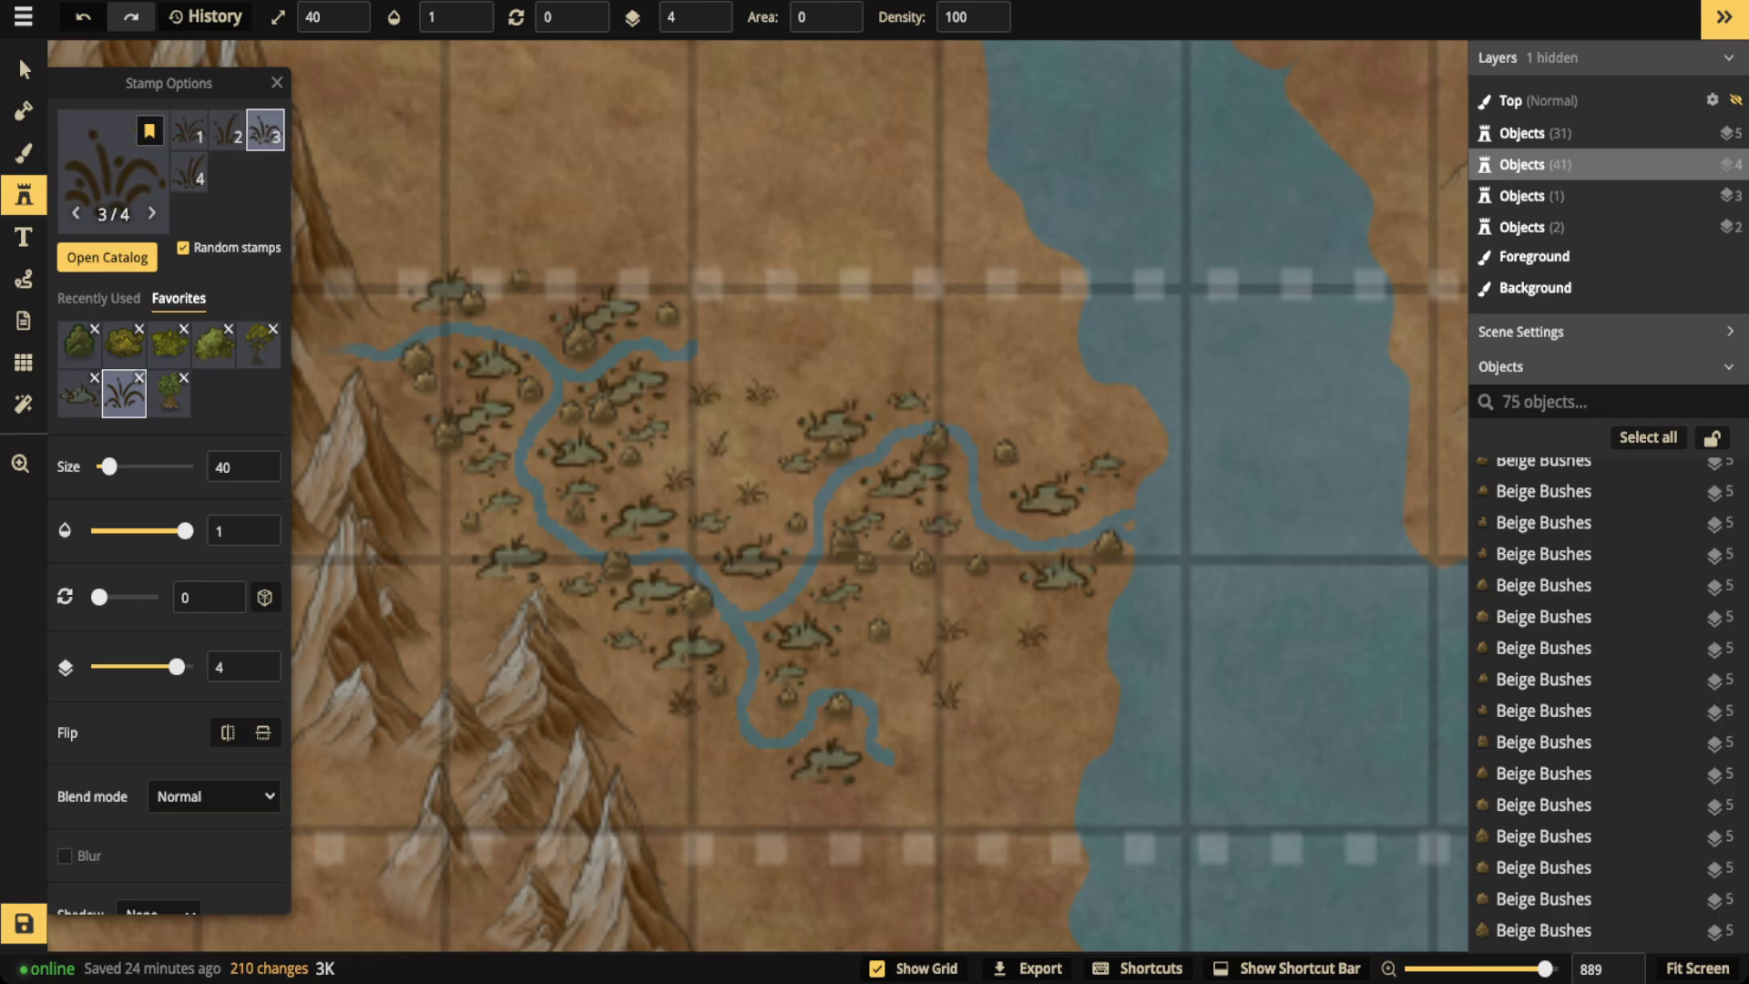
{"action": "left_click", "coordinate": [478, 608]}
{"action": "left_click", "coordinate": [470, 637]}
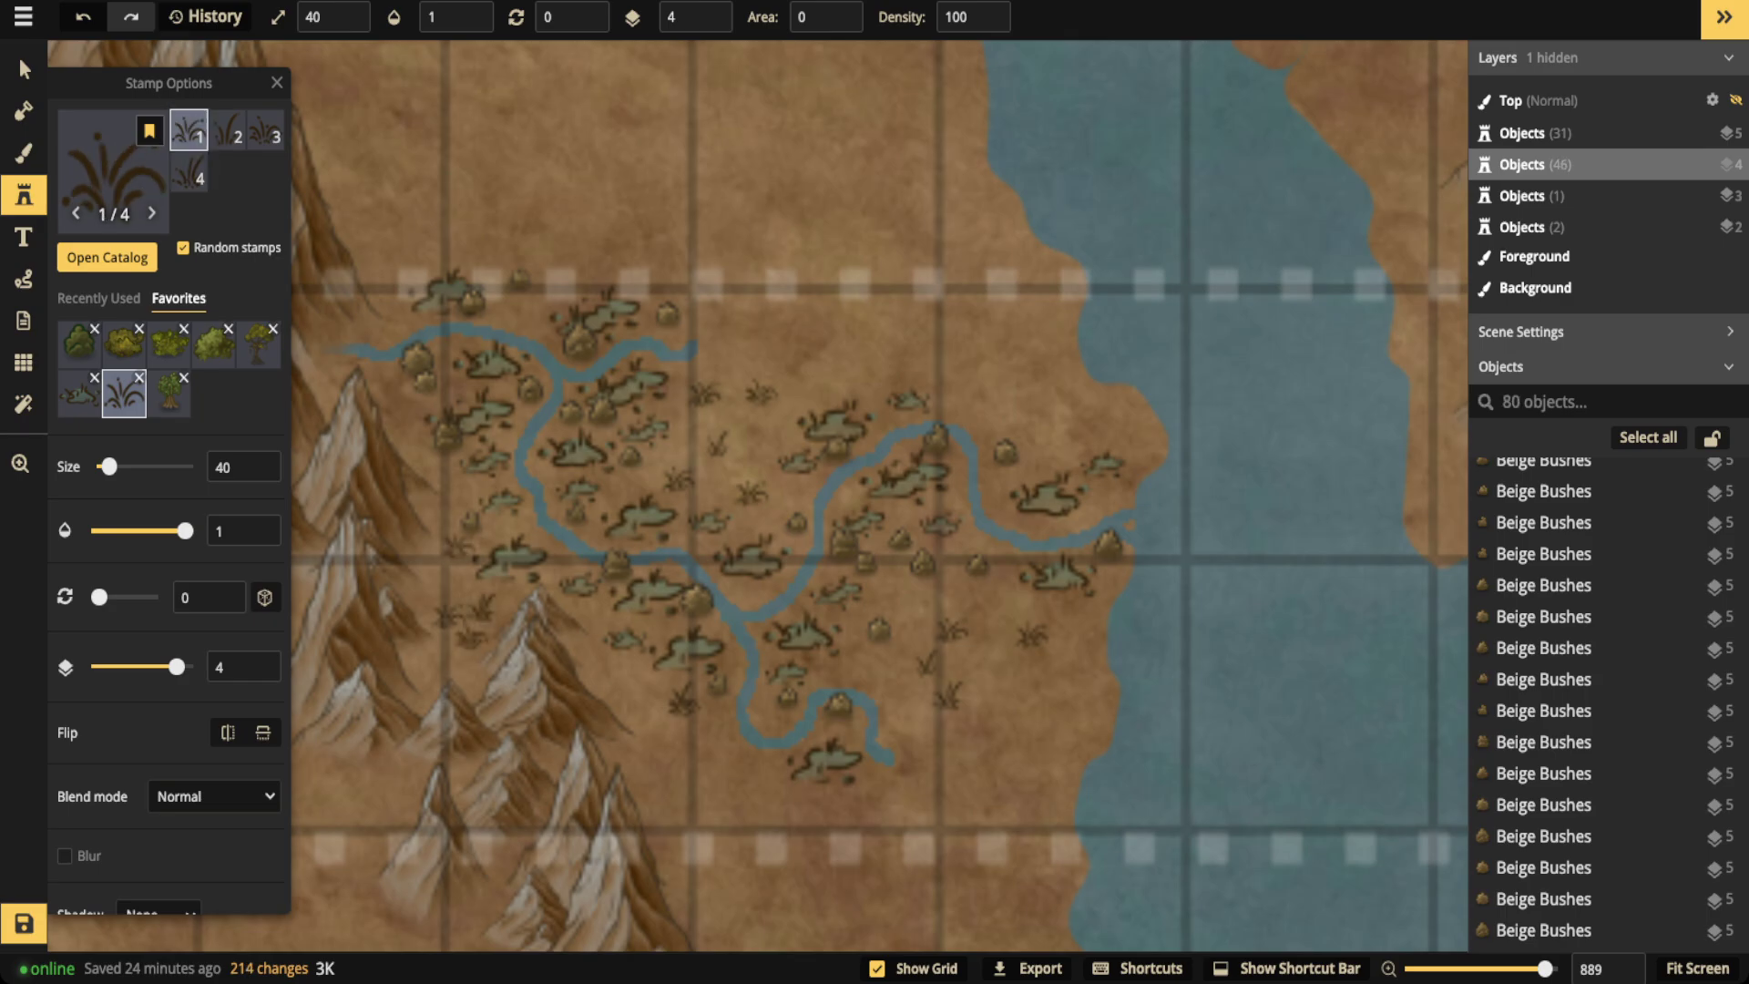
{"action": "left_click", "coordinate": [405, 402]}
{"action": "left_click", "coordinate": [829, 355]}
{"action": "left_click", "coordinate": [1017, 397]}
{"action": "left_click", "coordinate": [1102, 403]}
{"action": "left_click", "coordinate": [1043, 679]}
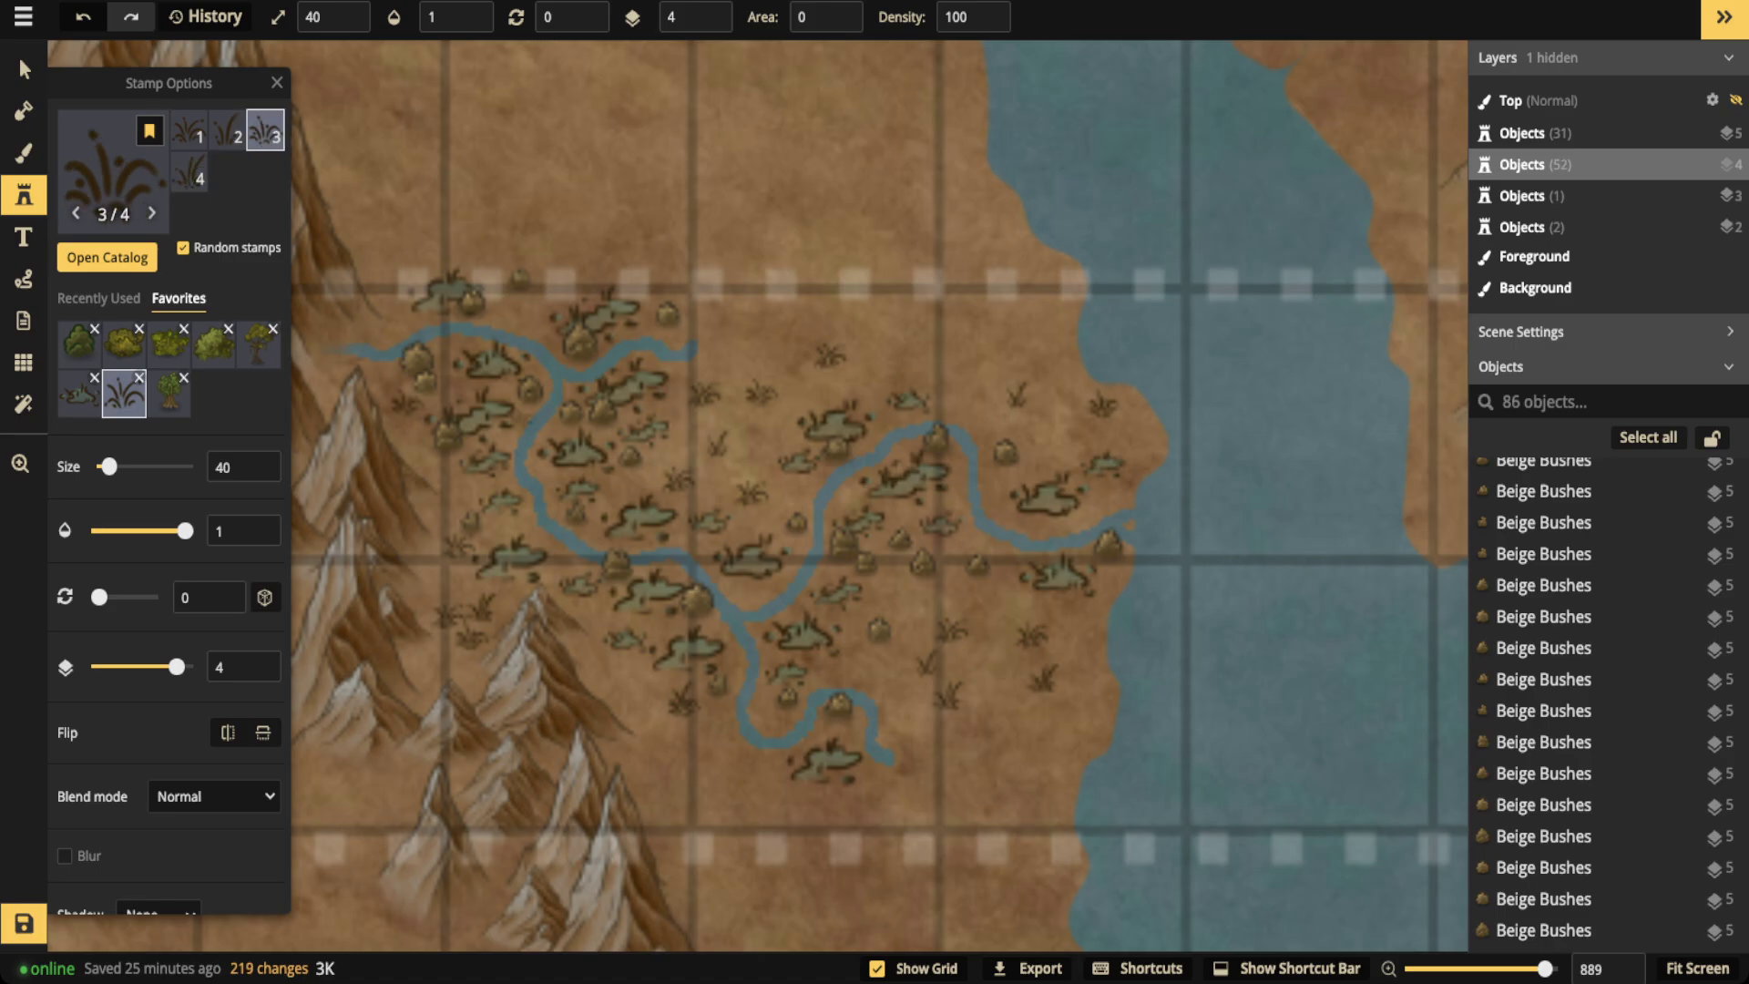
Paint the blue water texture softly over the wetland ground on the foreground, using brush size 17 and opacity 0.35
{"action": "key", "text": "b"}
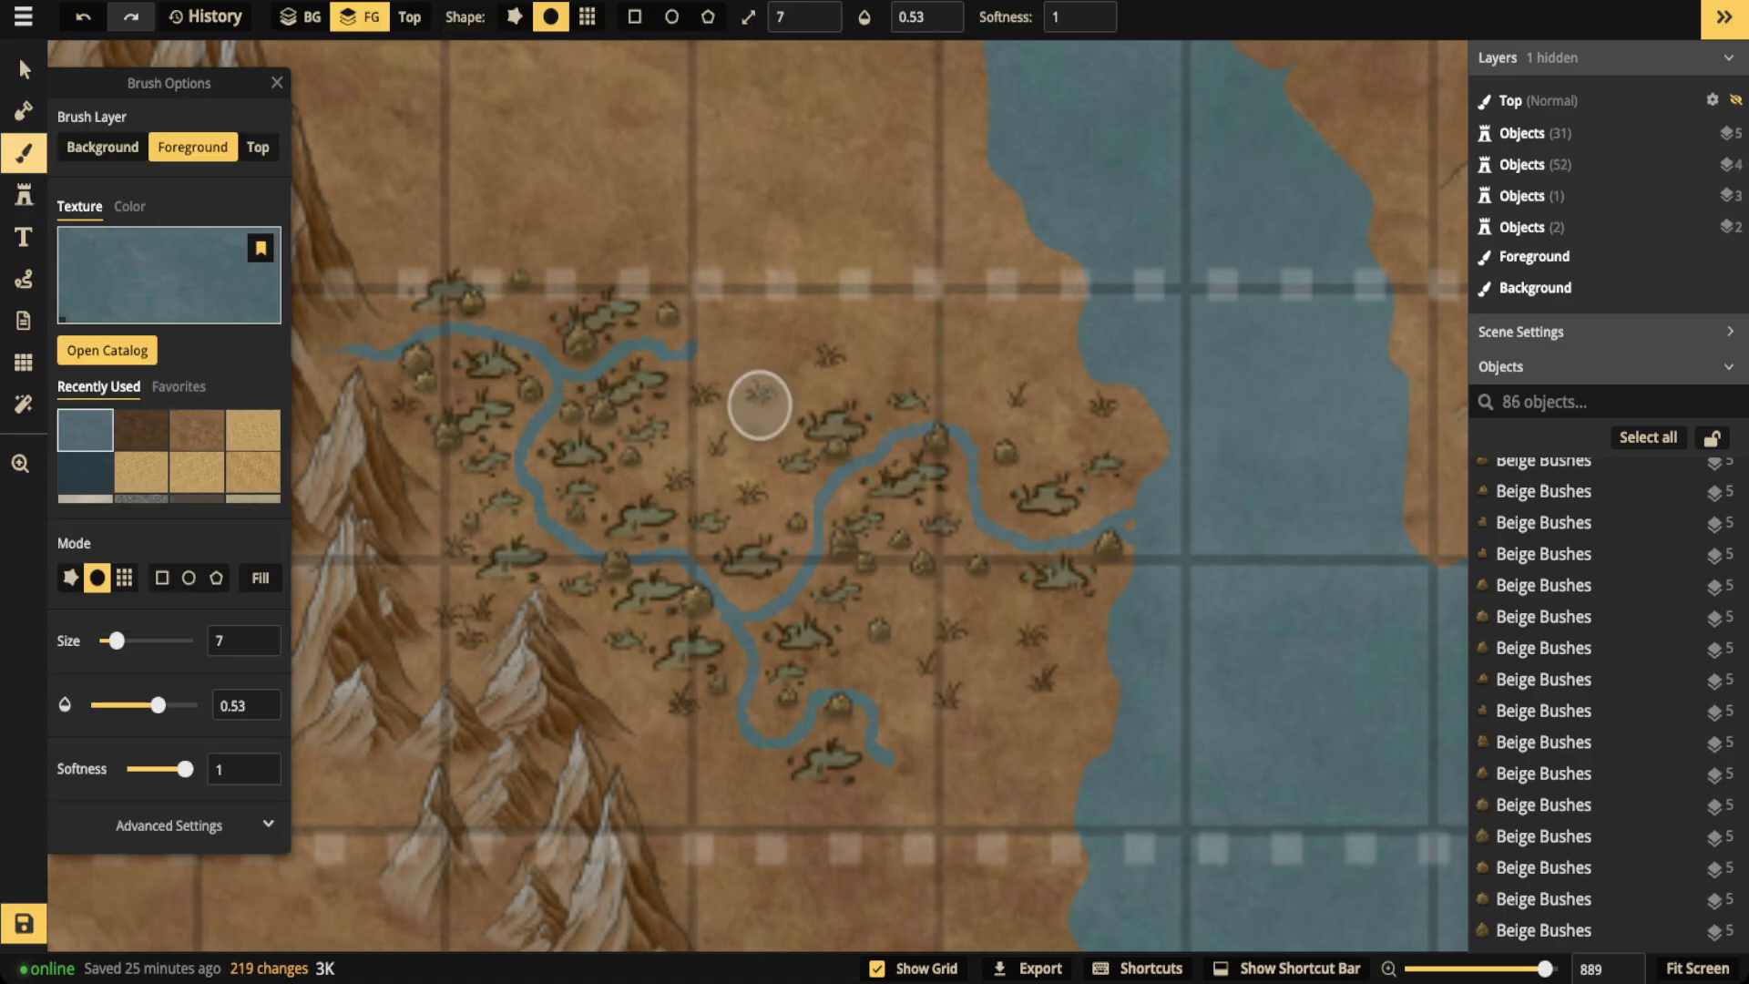
{"action": "left_click", "coordinate": [925, 16]}
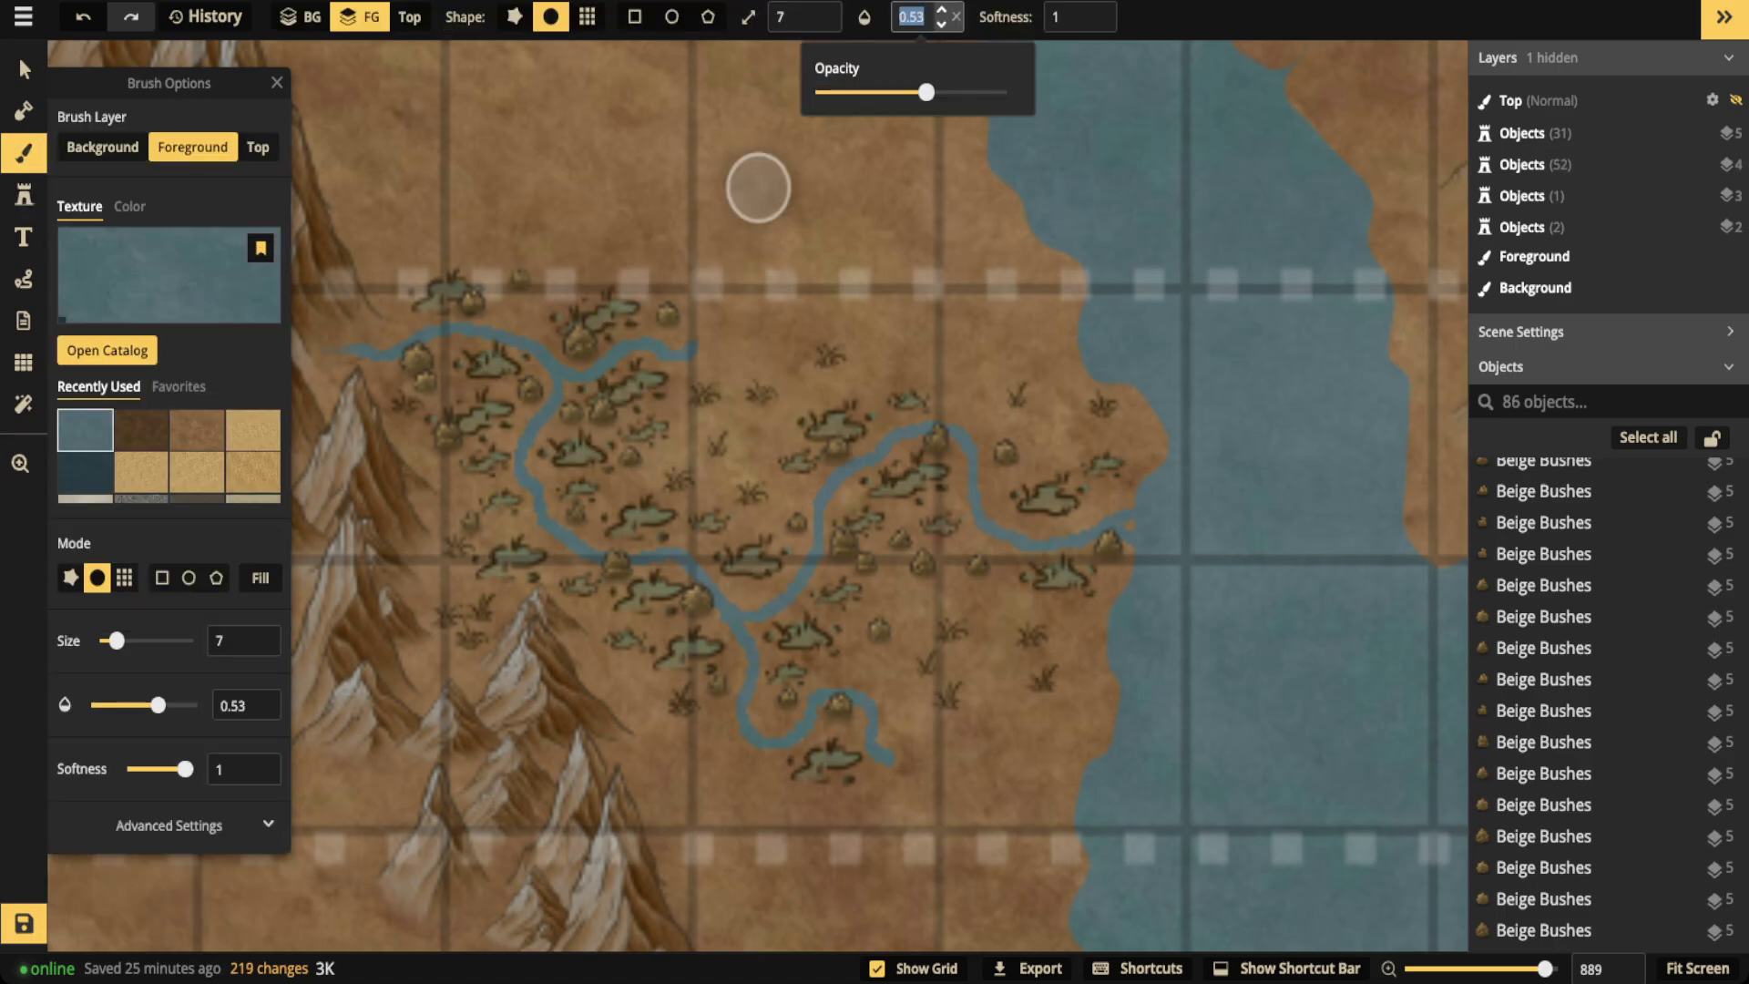
{"action": "type", "text": "0.35"}
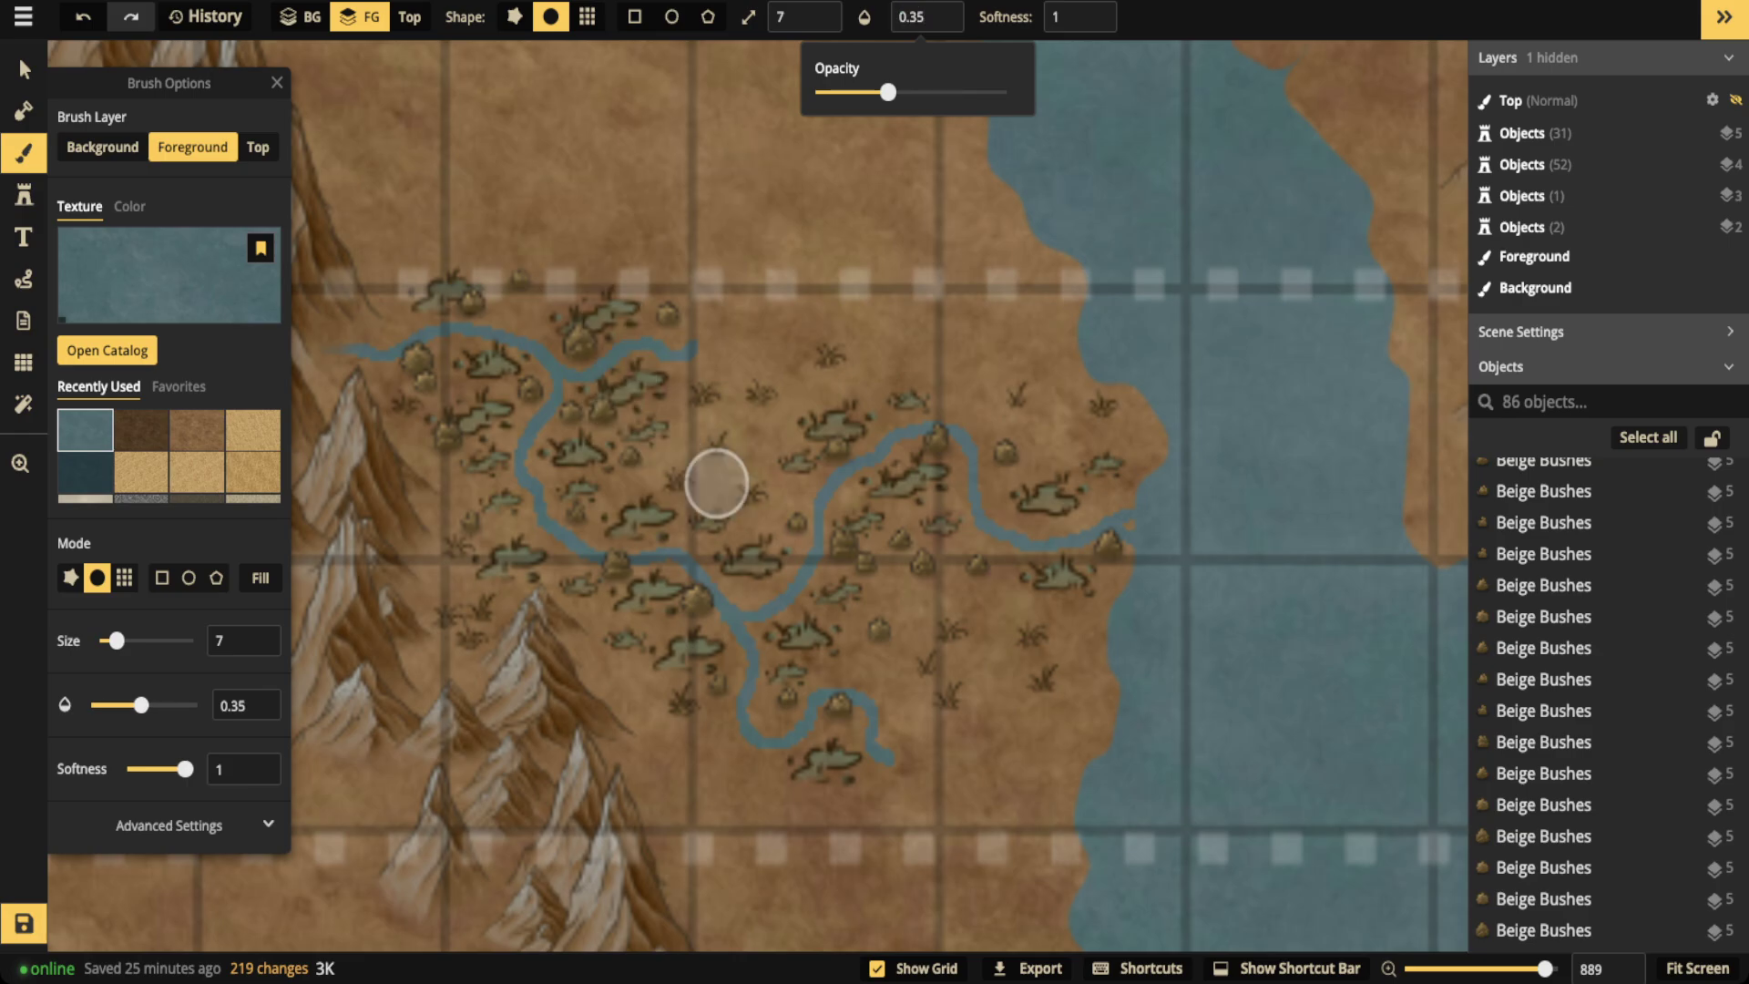
{"action": "key", "text": "bracketright"}
{"action": "key", "text": "bracketright"}
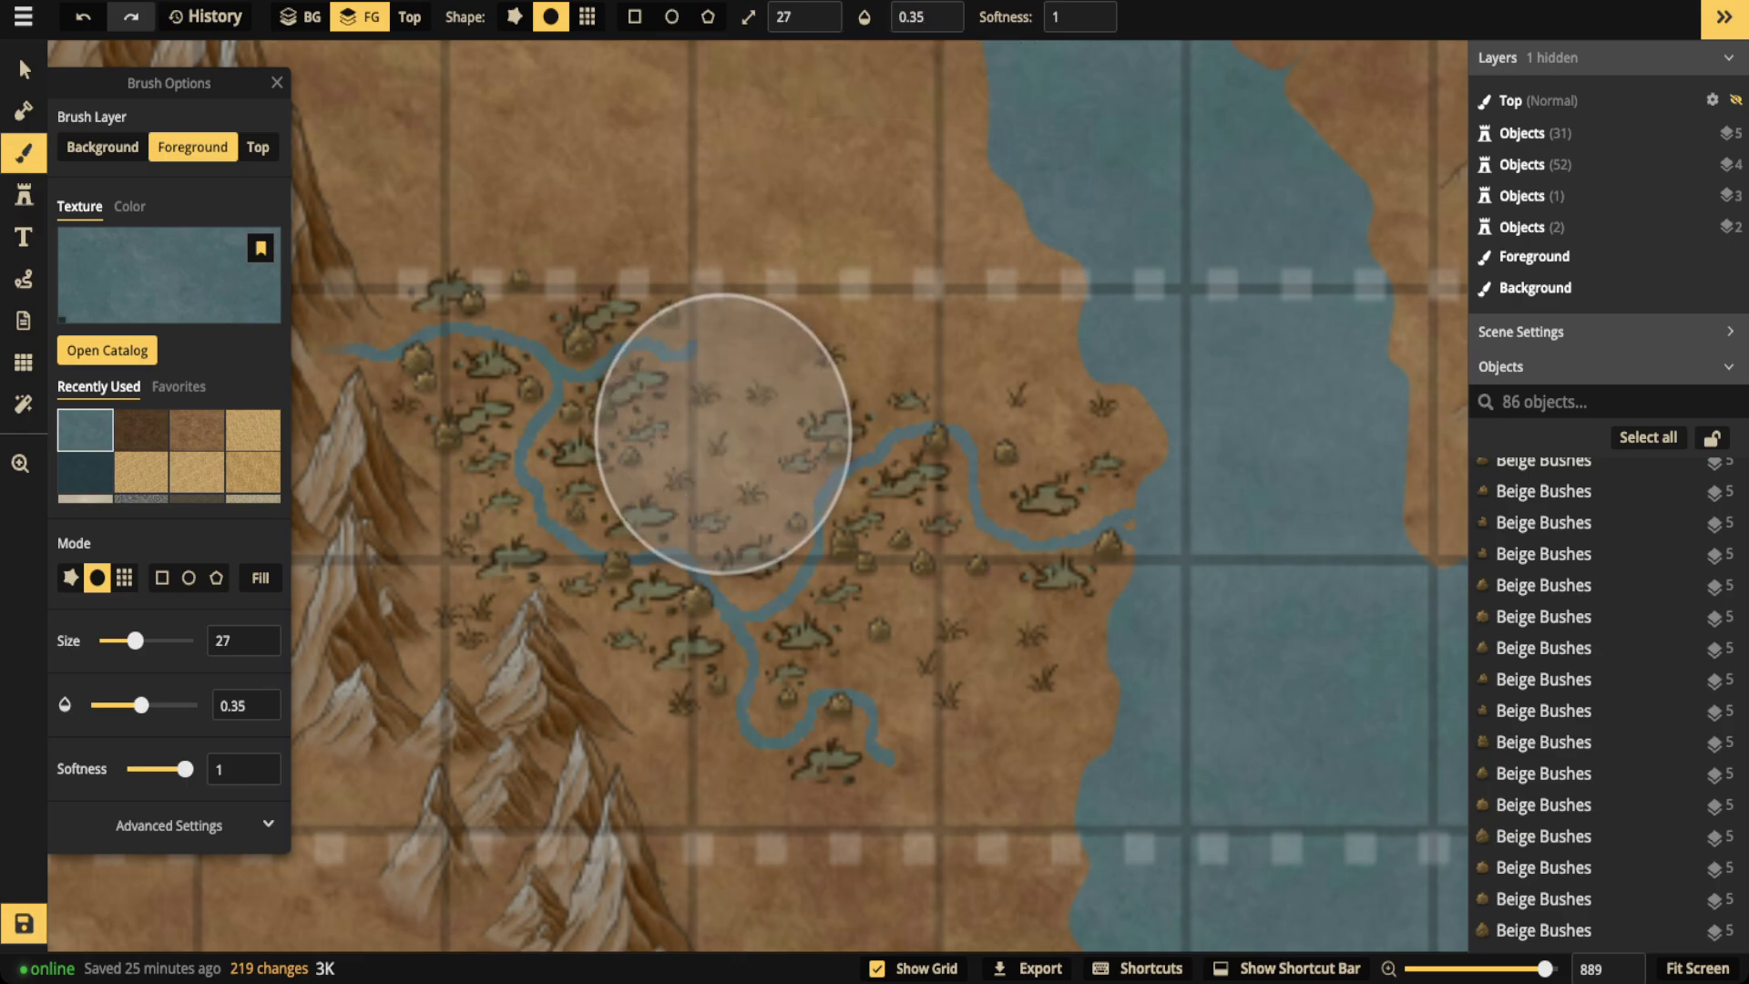
{"action": "key", "text": "bracketleft"}
{"action": "mouse_move", "coordinate": [607, 448]}
{"action": "left_mouse_down"}
{"action": "mouse_move", "coordinate": [678, 465]}
{"action": "mouse_move", "coordinate": [469, 420]}
{"action": "mouse_move", "coordinate": [491, 514]}
{"action": "mouse_move", "coordinate": [675, 451]}
{"action": "mouse_move", "coordinate": [749, 472]}
{"action": "mouse_move", "coordinate": [733, 550]}
{"action": "mouse_move", "coordinate": [674, 556]}
{"action": "mouse_move", "coordinate": [680, 602]}
{"action": "mouse_move", "coordinate": [719, 613]}
{"action": "mouse_move", "coordinate": [769, 561]}
{"action": "mouse_move", "coordinate": [767, 511]}
{"action": "mouse_move", "coordinate": [918, 447]}
{"action": "mouse_move", "coordinate": [985, 465]}
{"action": "mouse_move", "coordinate": [944, 546]}
{"action": "mouse_move", "coordinate": [822, 571]}
{"action": "mouse_move", "coordinate": [769, 711]}
{"action": "mouse_move", "coordinate": [729, 676]}
{"action": "mouse_move", "coordinate": [865, 578]}
{"action": "mouse_move", "coordinate": [881, 532]}
{"action": "mouse_move", "coordinate": [958, 492]}
{"action": "mouse_move", "coordinate": [908, 444]}
{"action": "mouse_move", "coordinate": [828, 472]}
{"action": "mouse_move", "coordinate": [571, 461]}
{"action": "mouse_move", "coordinate": [552, 415]}
{"action": "mouse_move", "coordinate": [620, 564]}
{"action": "mouse_move", "coordinate": [688, 599]}
{"action": "mouse_move", "coordinate": [819, 610]}
{"action": "mouse_move", "coordinate": [884, 525]}
{"action": "mouse_move", "coordinate": [980, 465]}
{"action": "mouse_move", "coordinate": [1054, 515]}
{"action": "mouse_move", "coordinate": [958, 594]}
{"action": "mouse_move", "coordinate": [693, 723]}
{"action": "mouse_move", "coordinate": [652, 581]}
{"action": "mouse_move", "coordinate": [514, 564]}
{"action": "mouse_move", "coordinate": [495, 511]}
{"action": "mouse_move", "coordinate": [523, 439]}
{"action": "mouse_move", "coordinate": [697, 528]}
{"action": "mouse_move", "coordinate": [613, 412]}
{"action": "left_mouse_up"}
{"action": "key", "text": "v"}
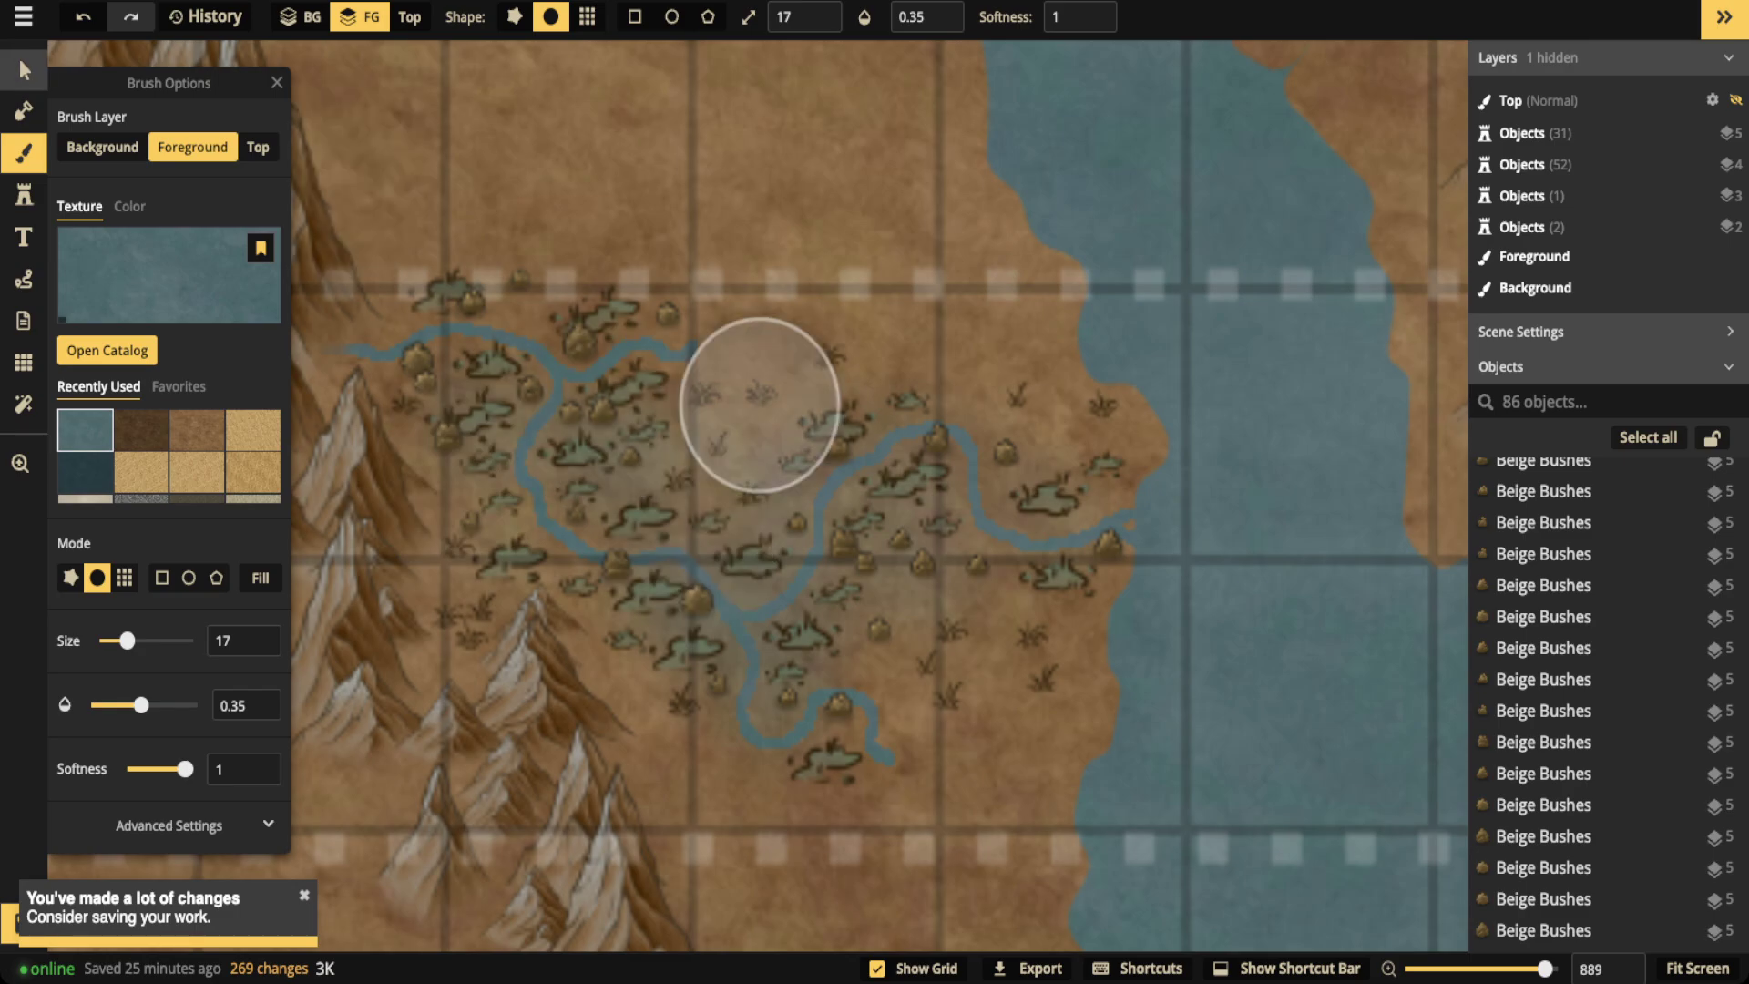
{"action": "scroll", "coordinate": [574, 428], "scroll_direction": "down", "scroll_amount": 2}
{"action": "scroll", "coordinate": [572, 416], "scroll_direction": "up", "scroll_amount": 2}
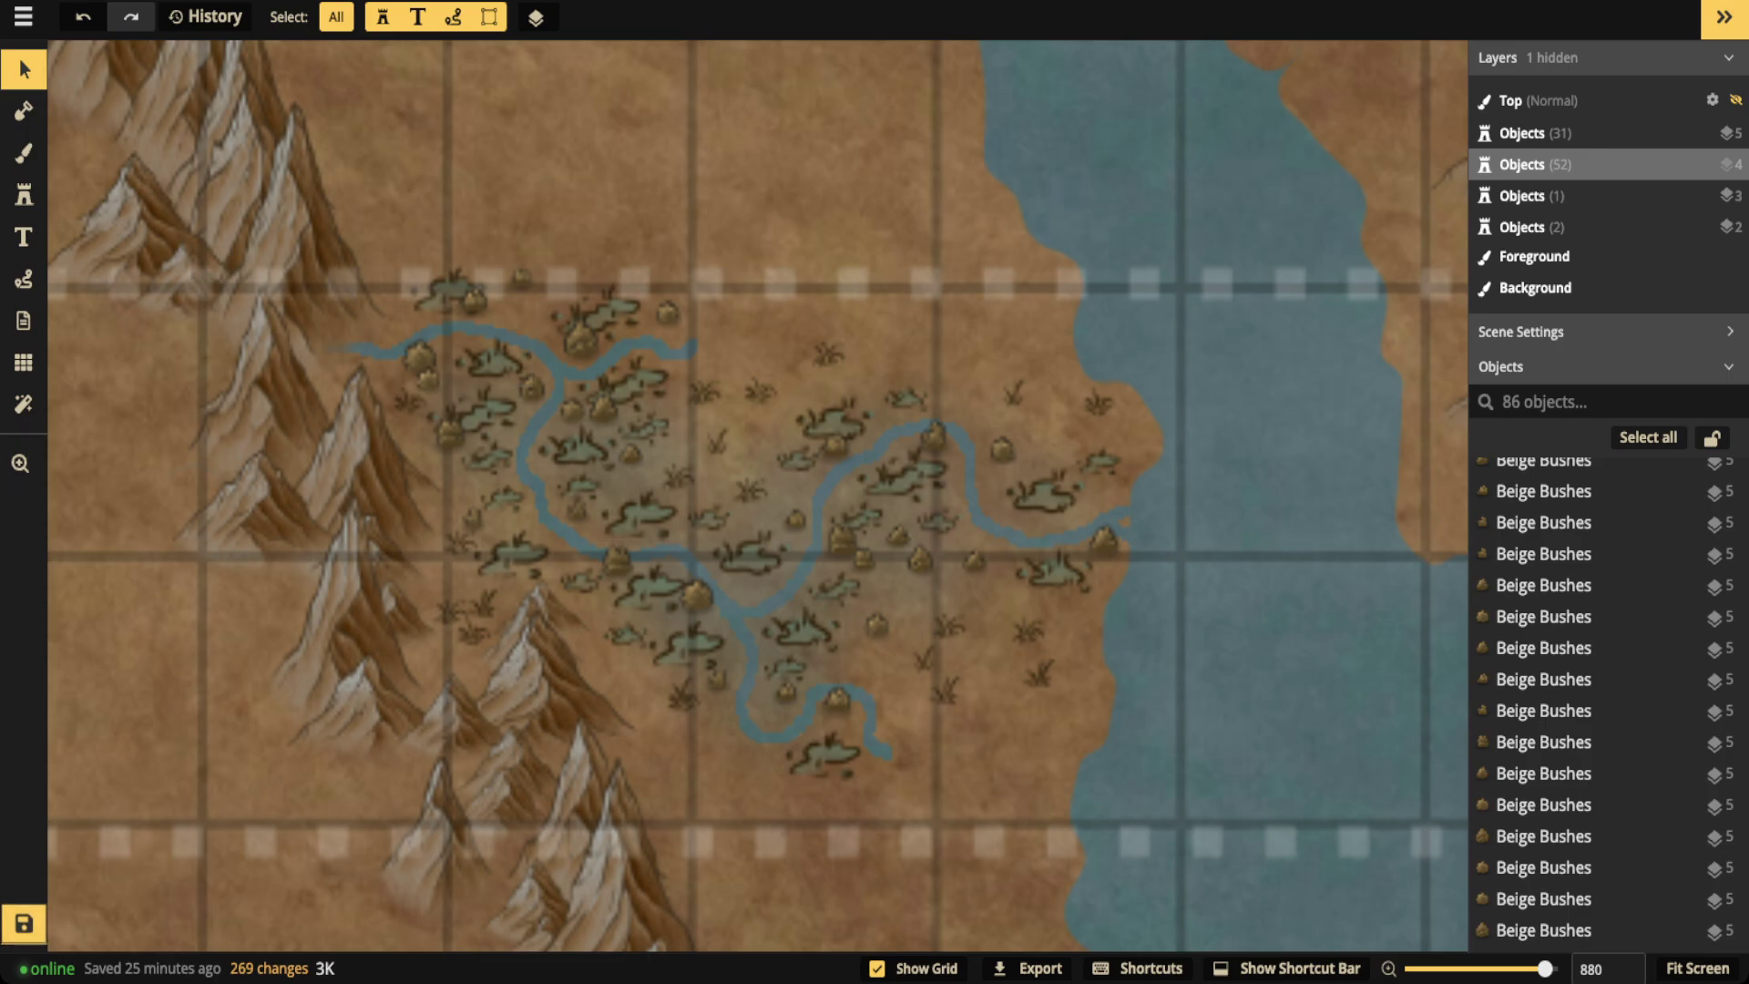
{"action": "scroll", "coordinate": [519, 224], "scroll_direction": "down", "scroll_amount": 5}
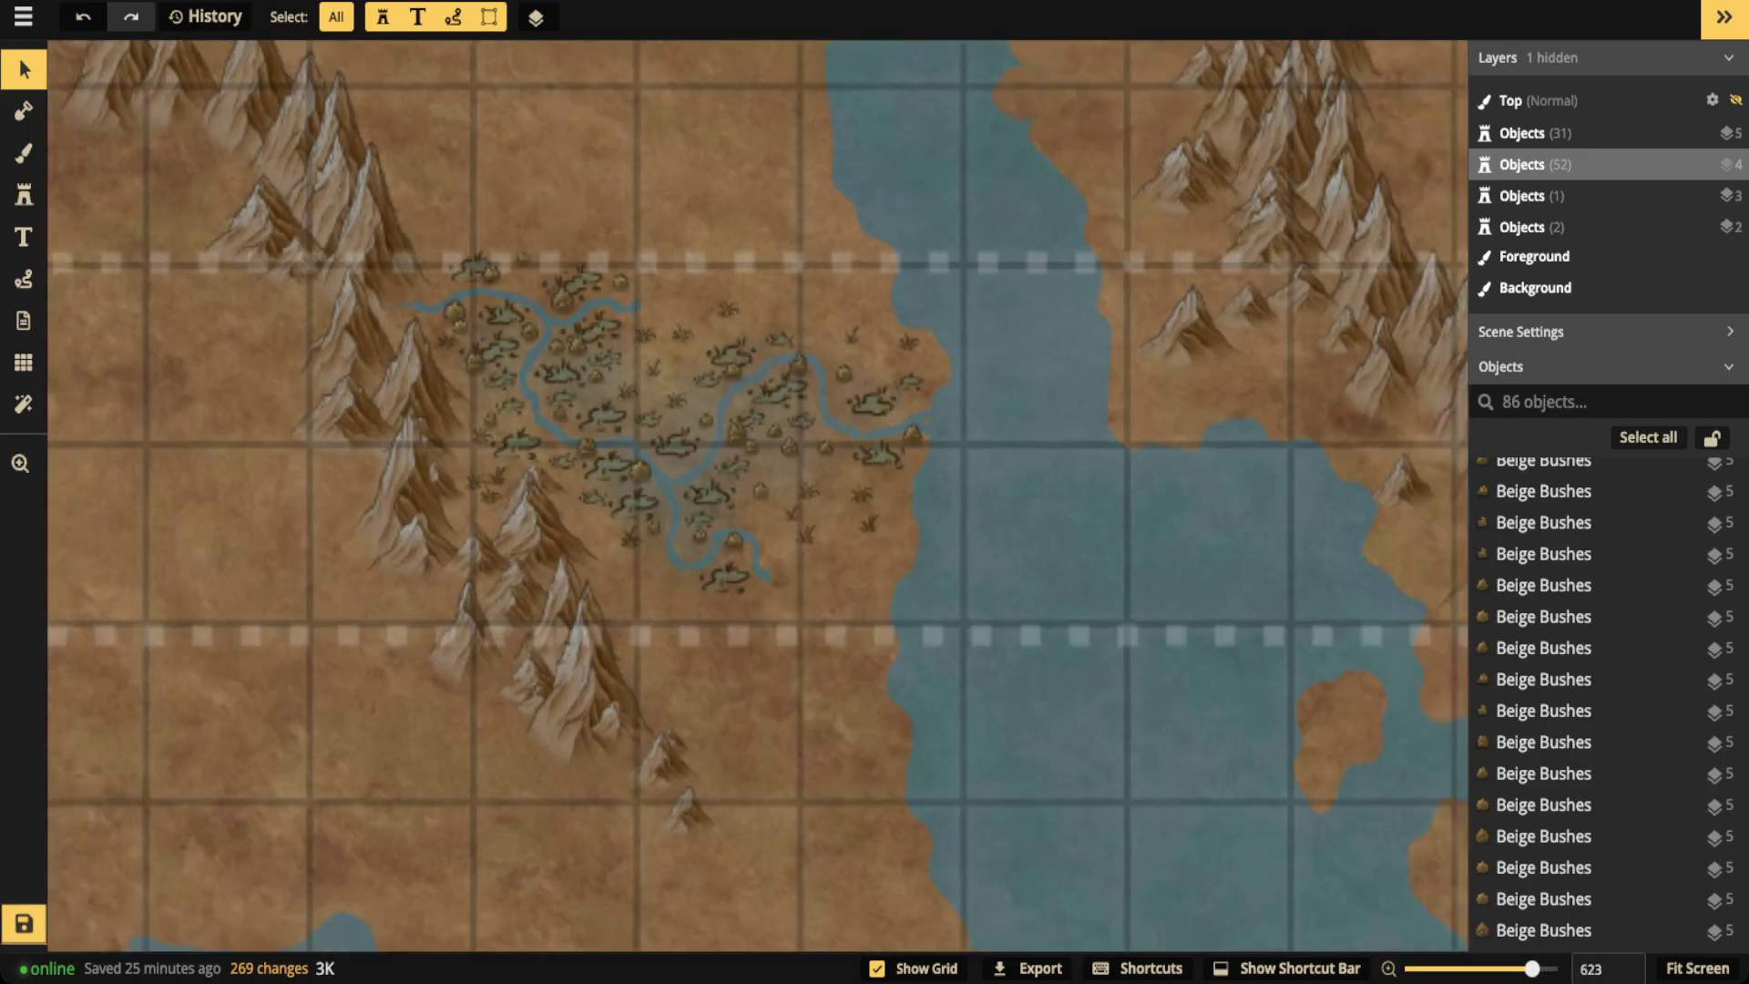
Examine the finished marsh against the surrounding mountains, coastline and climate zones of the western continent
{"action": "left_click_drag", "start_coordinate": [519, 223], "coordinate": [612, 271]}
{"action": "left_click_drag", "start_coordinate": [811, 391], "coordinate": [875, 416]}
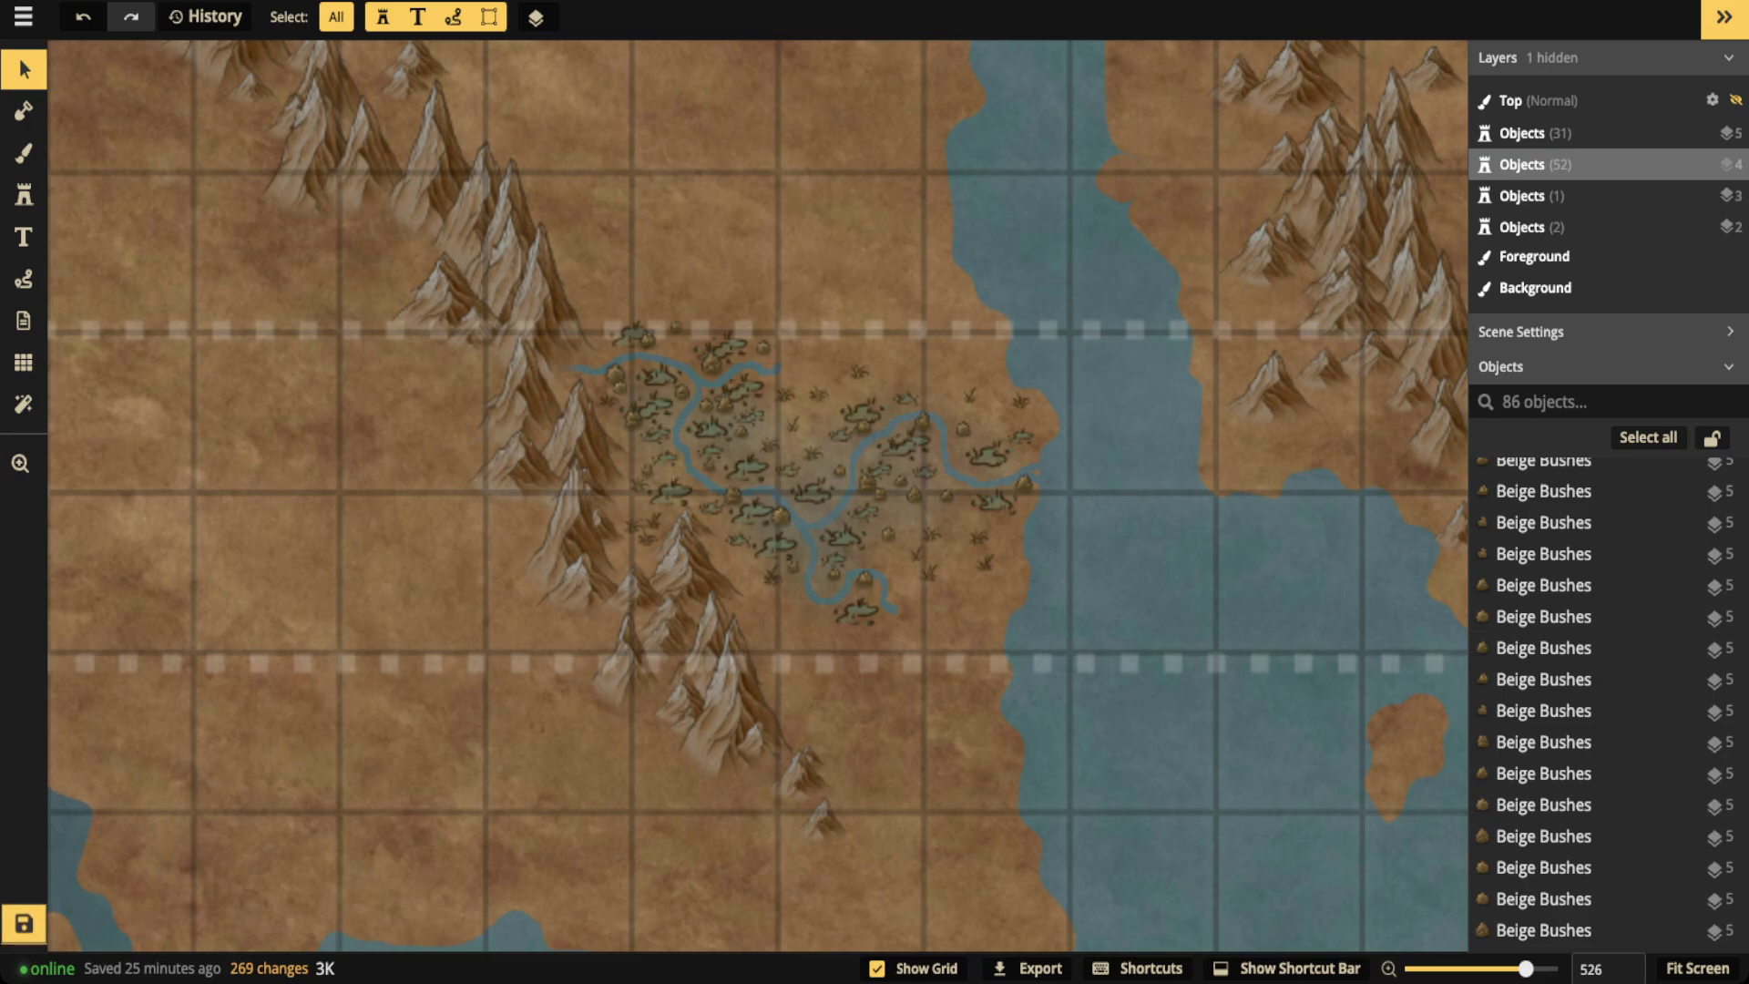
{"action": "scroll", "coordinate": [609, 74], "scroll_direction": "down", "scroll_amount": 1}
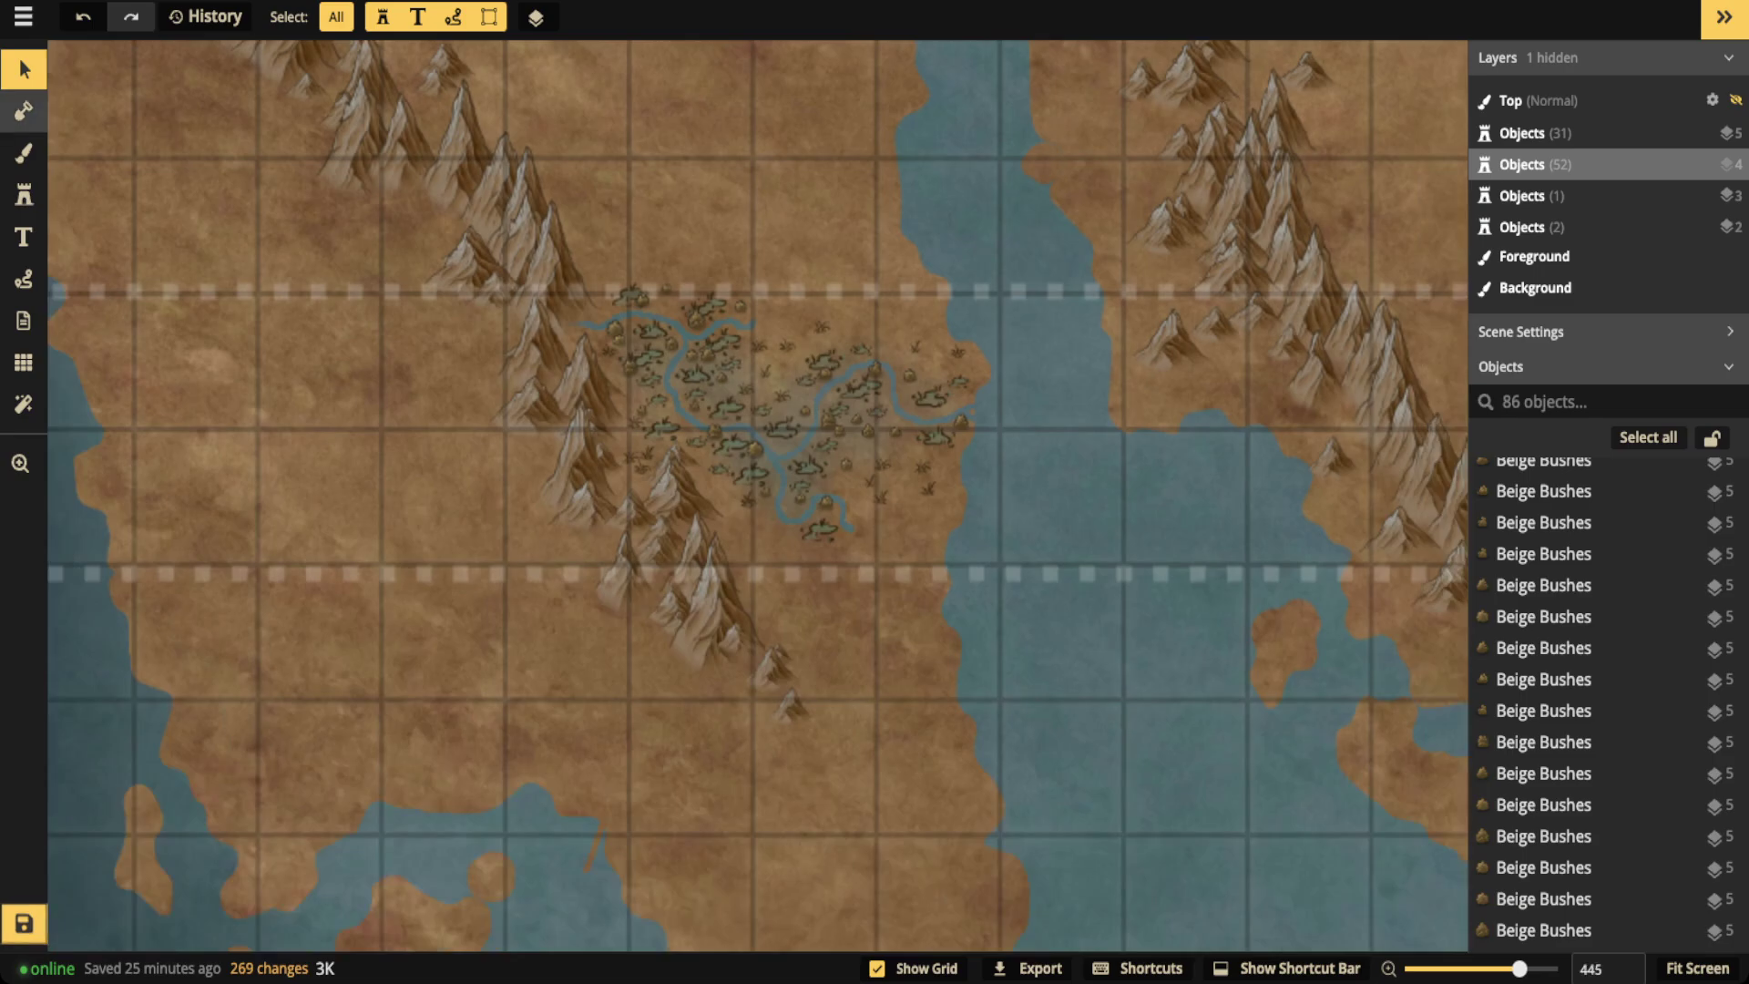
{"action": "scroll", "coordinate": [620, 296], "scroll_direction": "down", "scroll_amount": 3}
{"action": "left_click_drag", "start_coordinate": [620, 296], "coordinate": [564, 491]}
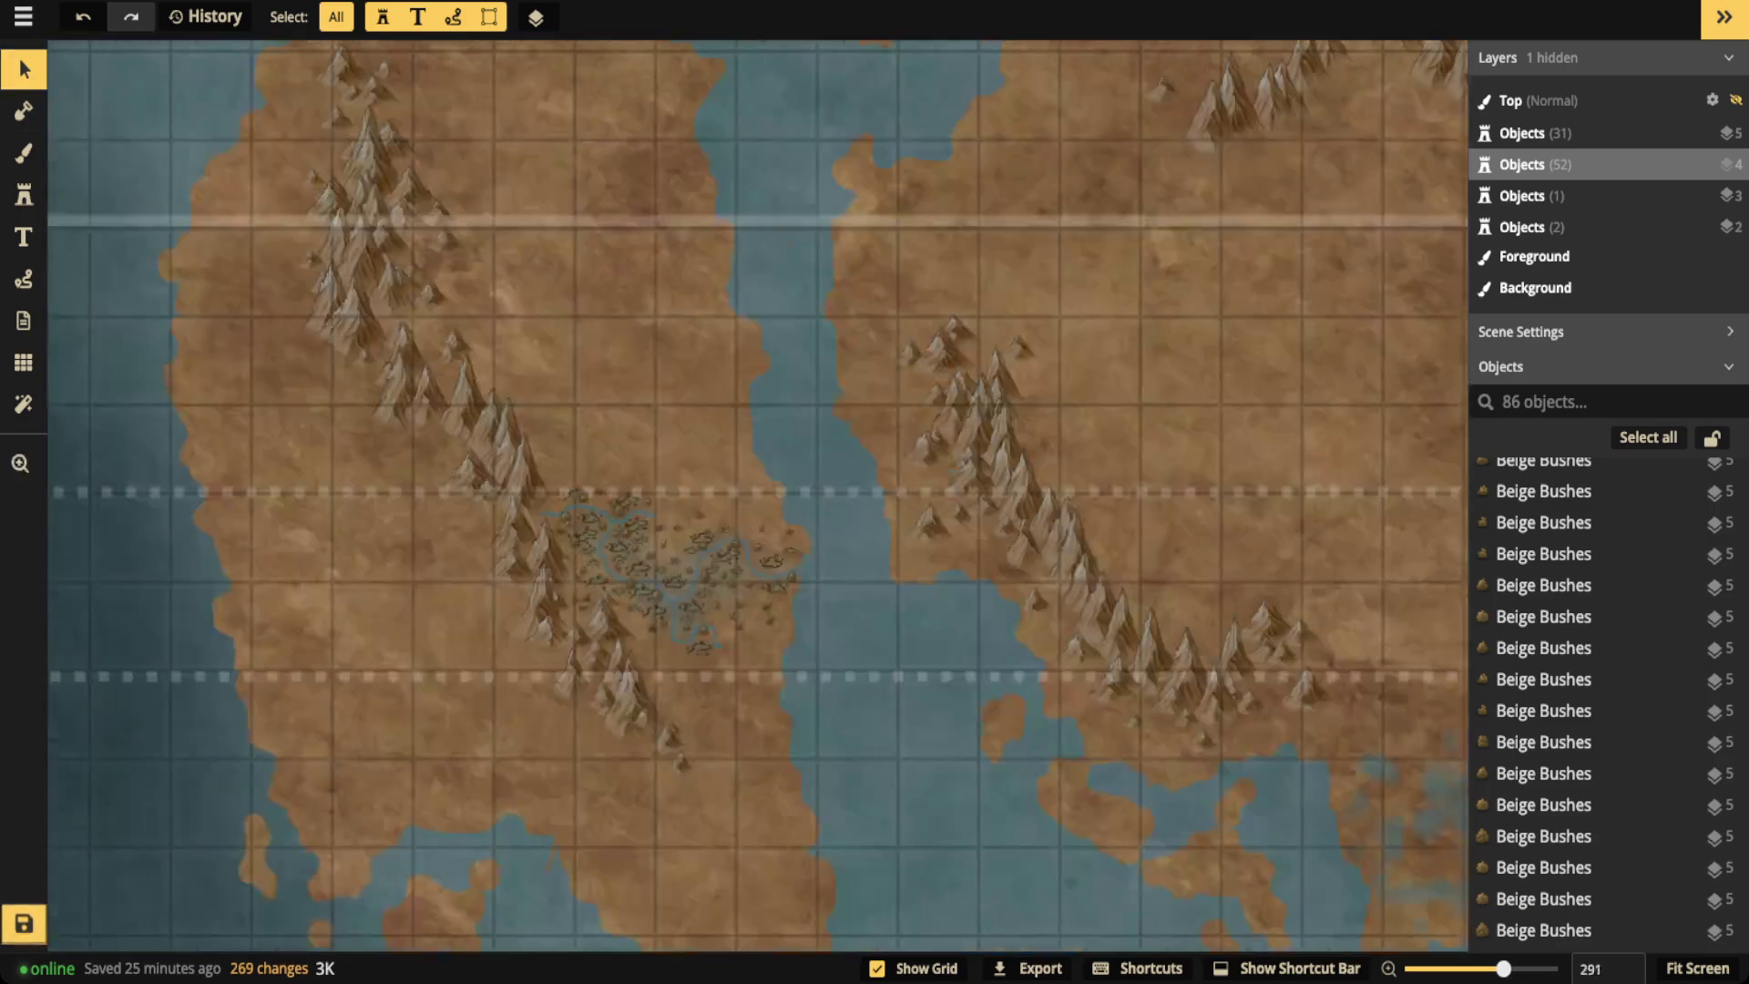
{"action": "scroll", "coordinate": [1243, 472], "scroll_direction": "down", "scroll_amount": 1}
{"action": "scroll", "coordinate": [1270, 474], "scroll_direction": "down", "scroll_amount": 2}
{"action": "scroll", "coordinate": [966, 255], "scroll_direction": "up", "scroll_amount": 2}
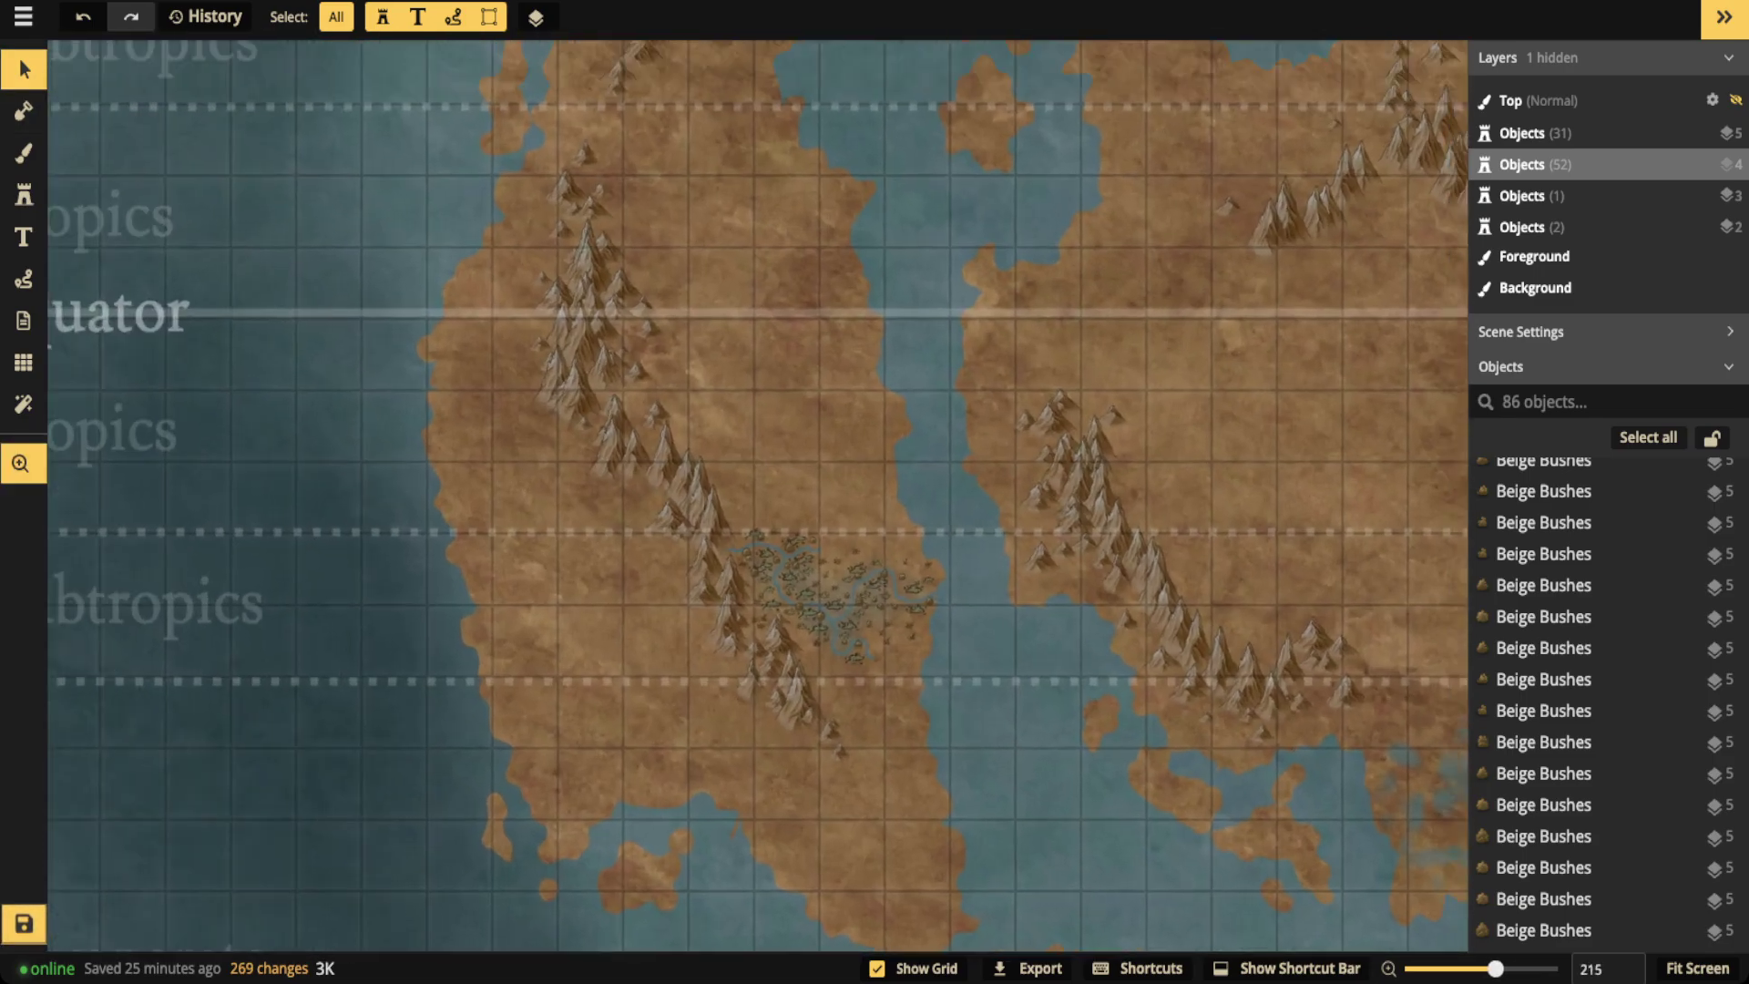
{"action": "left_click_drag", "start_coordinate": [965, 255], "coordinate": [863, 335]}
{"action": "scroll", "coordinate": [1603, 710], "scroll_direction": "down", "scroll_amount": 5}
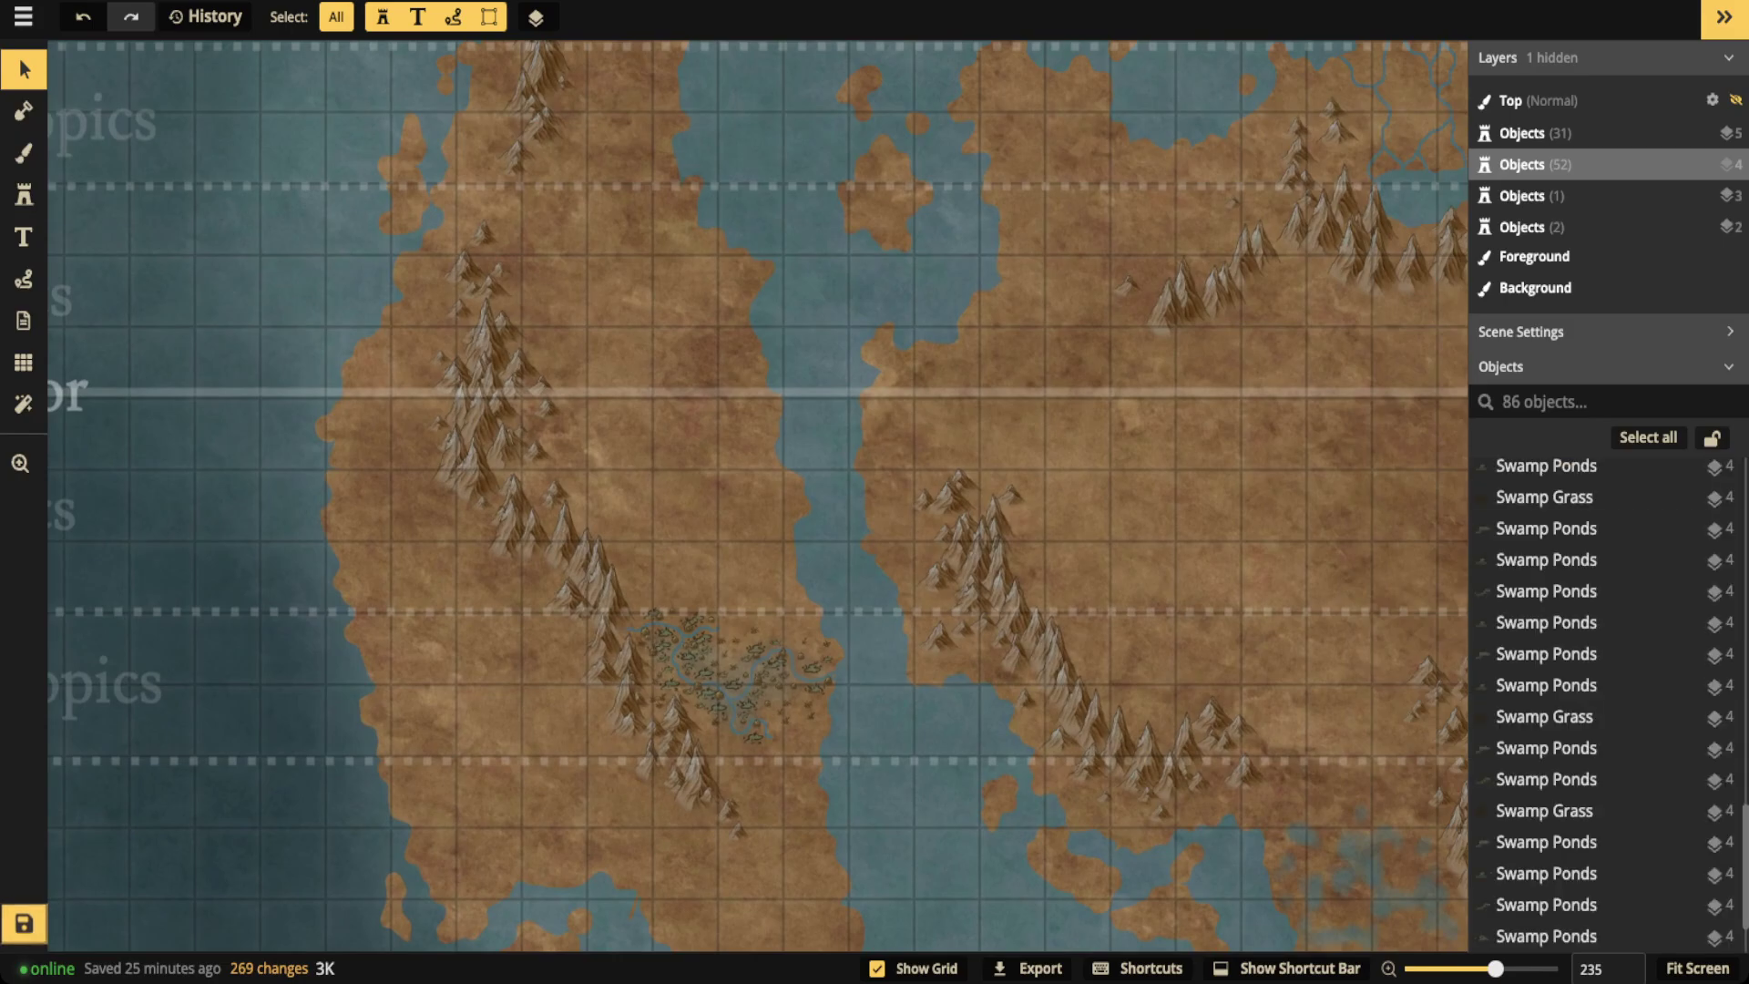
Delete the marsh's pond, bush and grass stamps along the river, together with the locked 2. Marsh guide group
{"action": "scroll", "coordinate": [606, 557], "scroll_direction": "down", "scroll_amount": 1}
{"action": "left_click_drag", "start_coordinate": [607, 557], "coordinate": [850, 786]}
{"action": "key", "text": "Delete"}
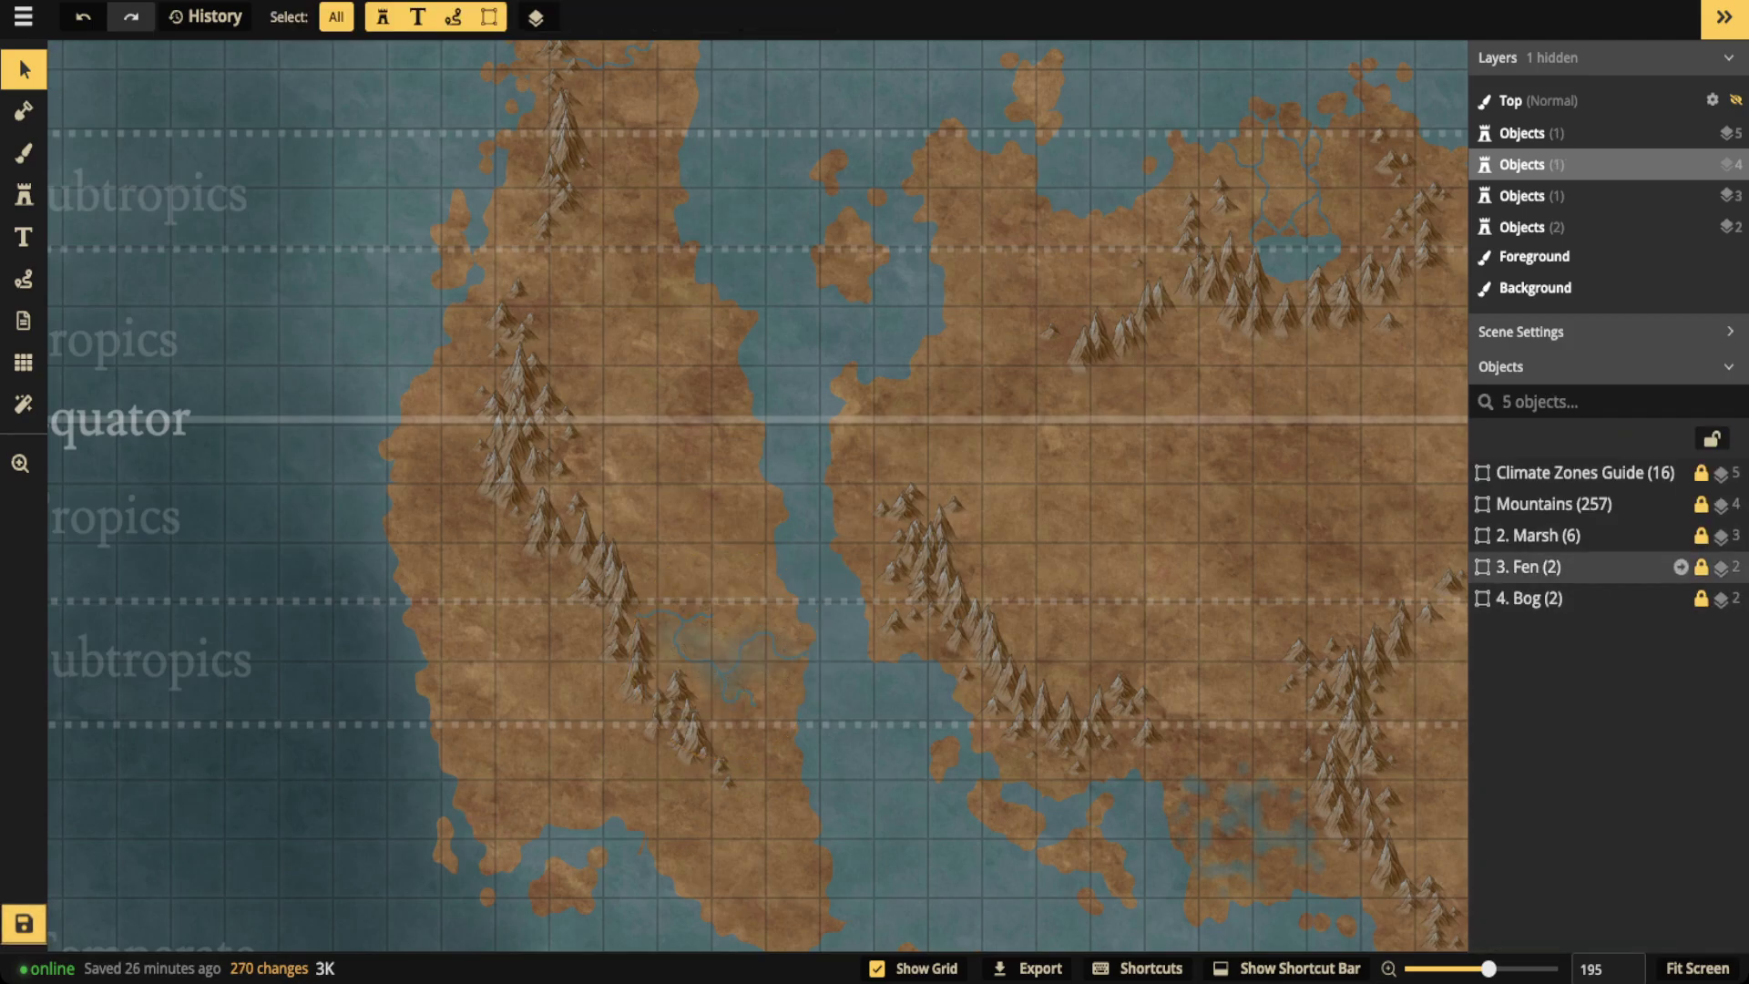
{"action": "left_click", "coordinate": [1539, 535]}
{"action": "key", "text": "Delete"}
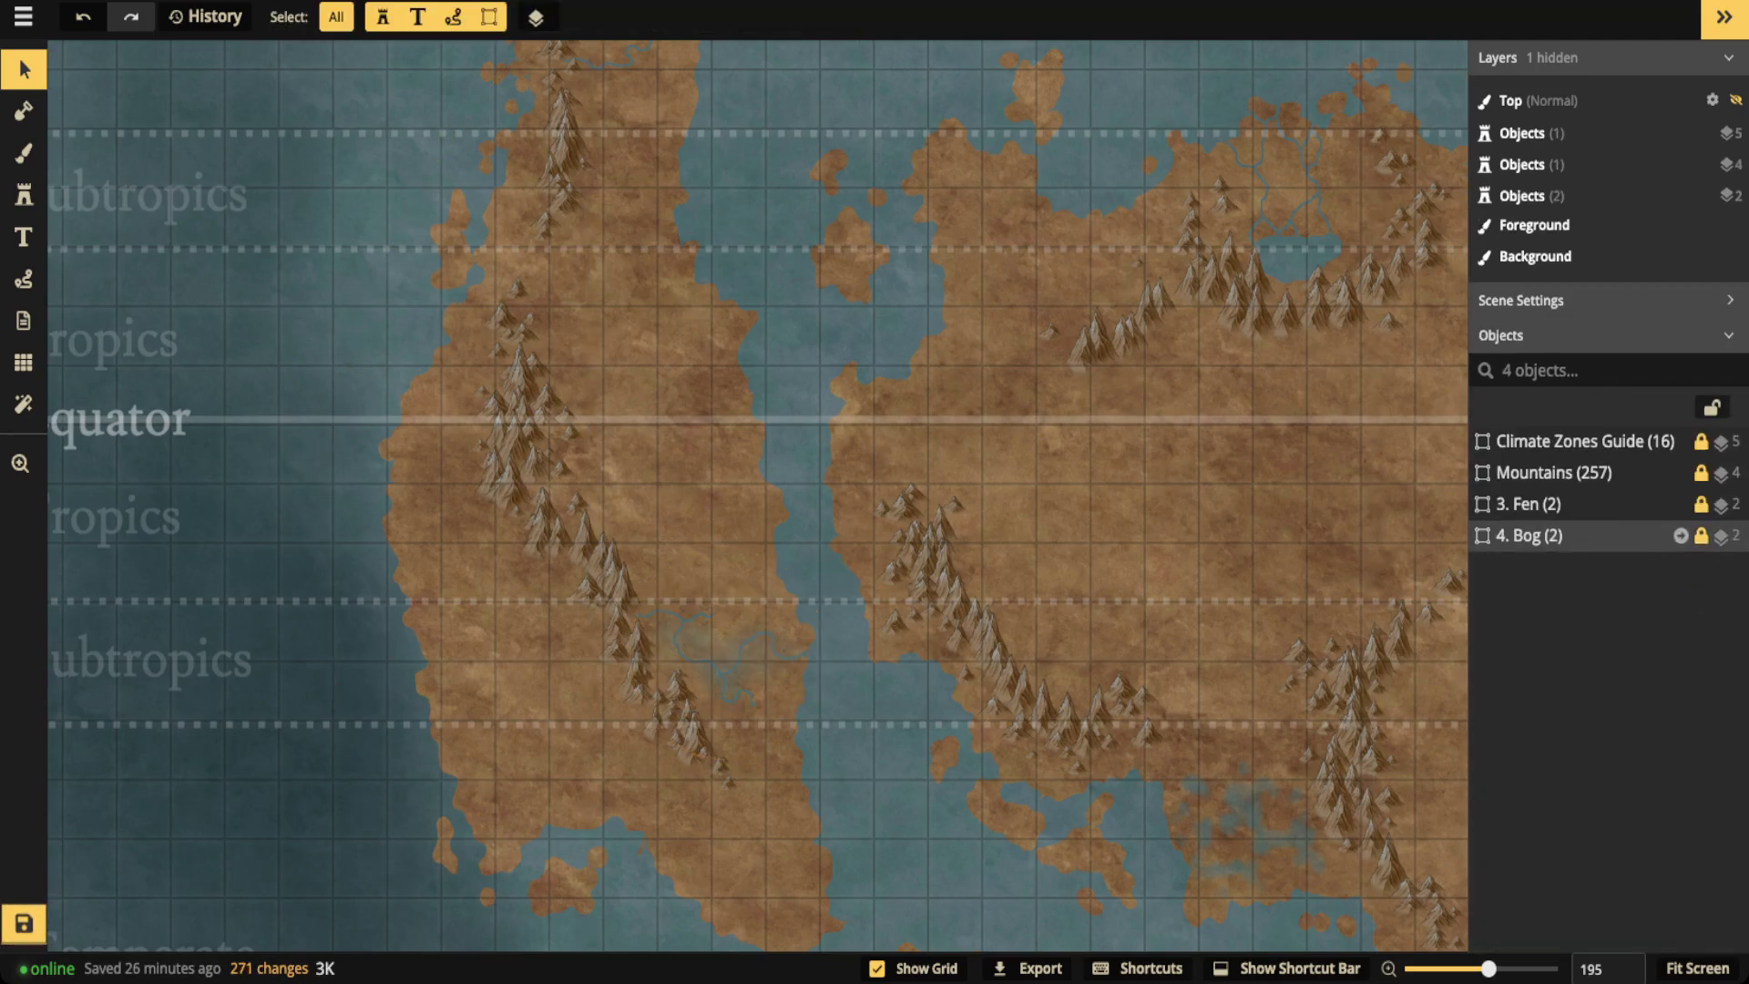
Reveal the 3. Fen guide group at opacity 1, locate its outline on the northern land, and delete the group
{"action": "left_click", "coordinate": [1530, 504]}
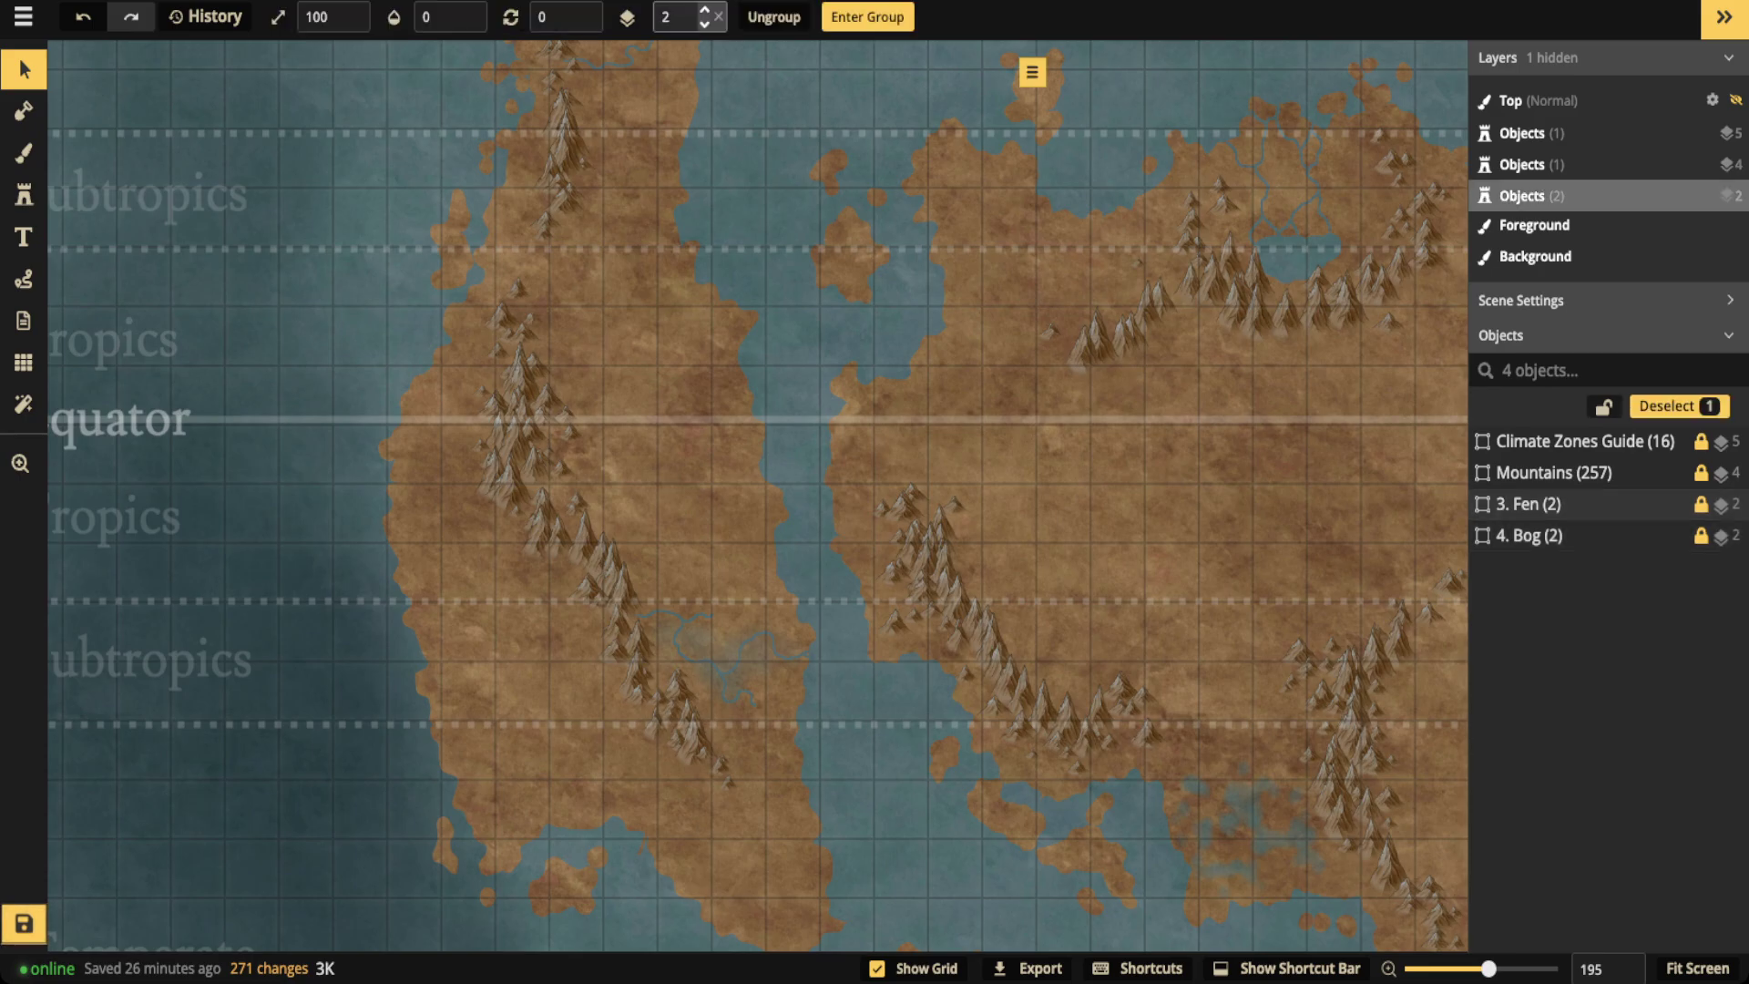
{"action": "left_click", "coordinate": [479, 16]}
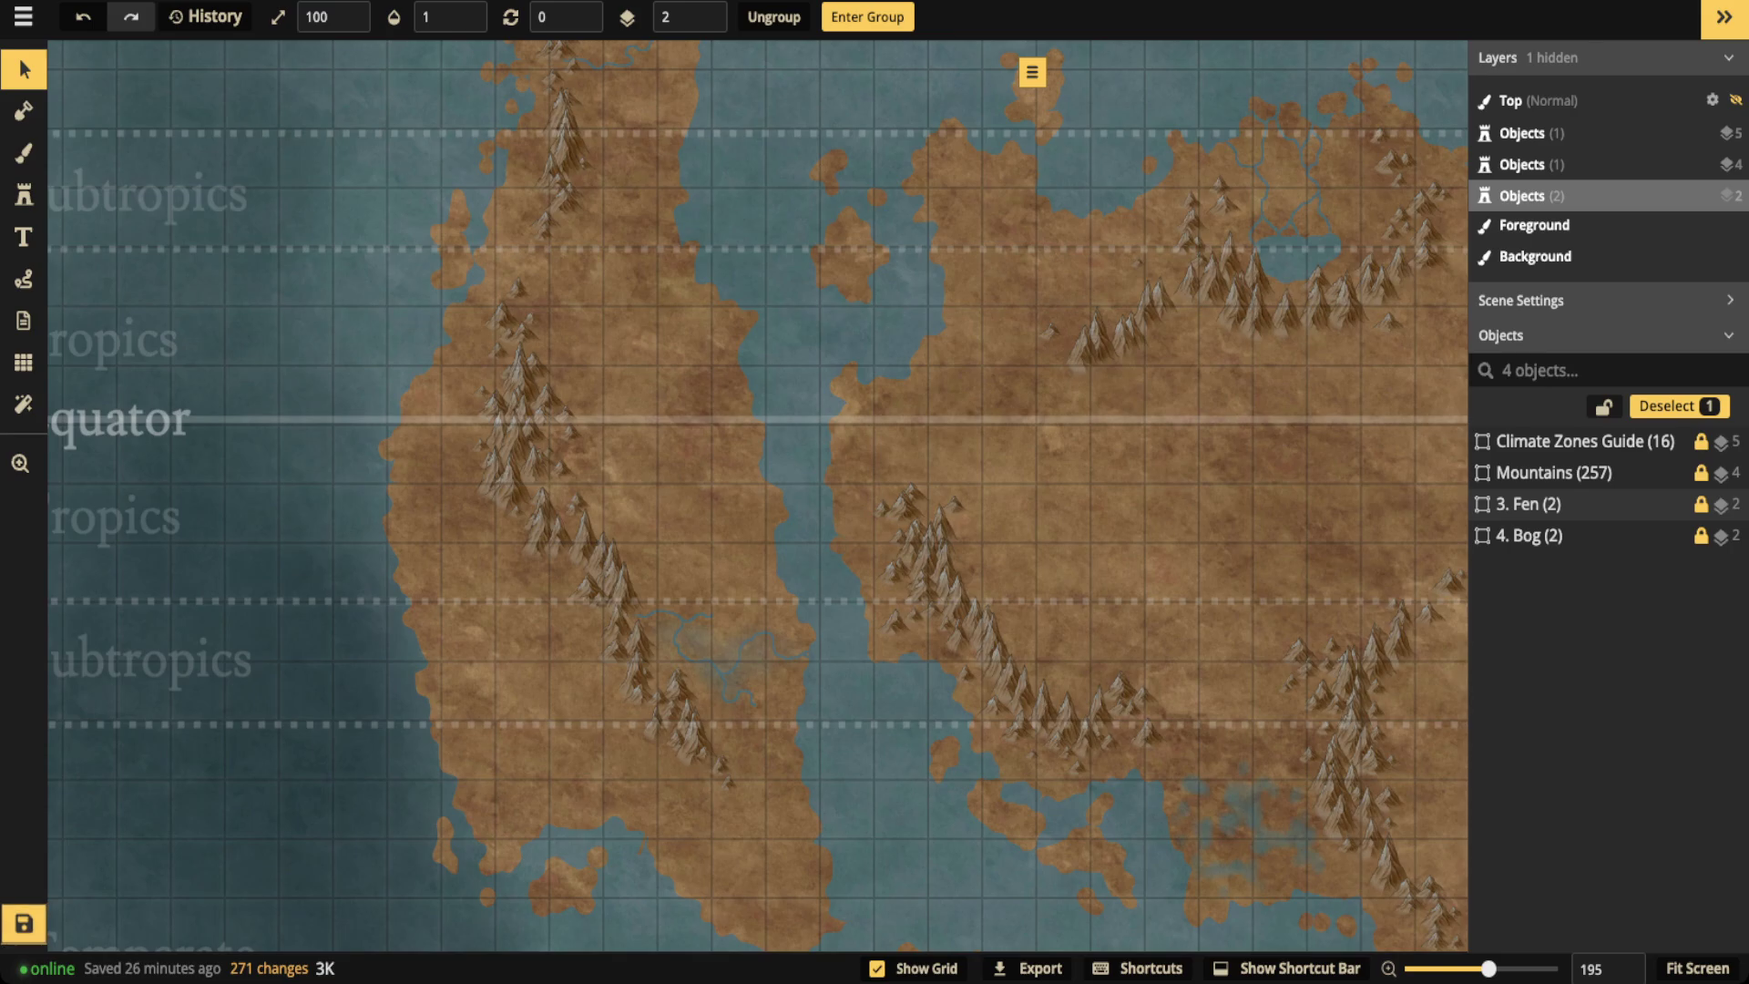
{"action": "scroll", "coordinate": [469, 211], "scroll_direction": "down", "scroll_amount": 3}
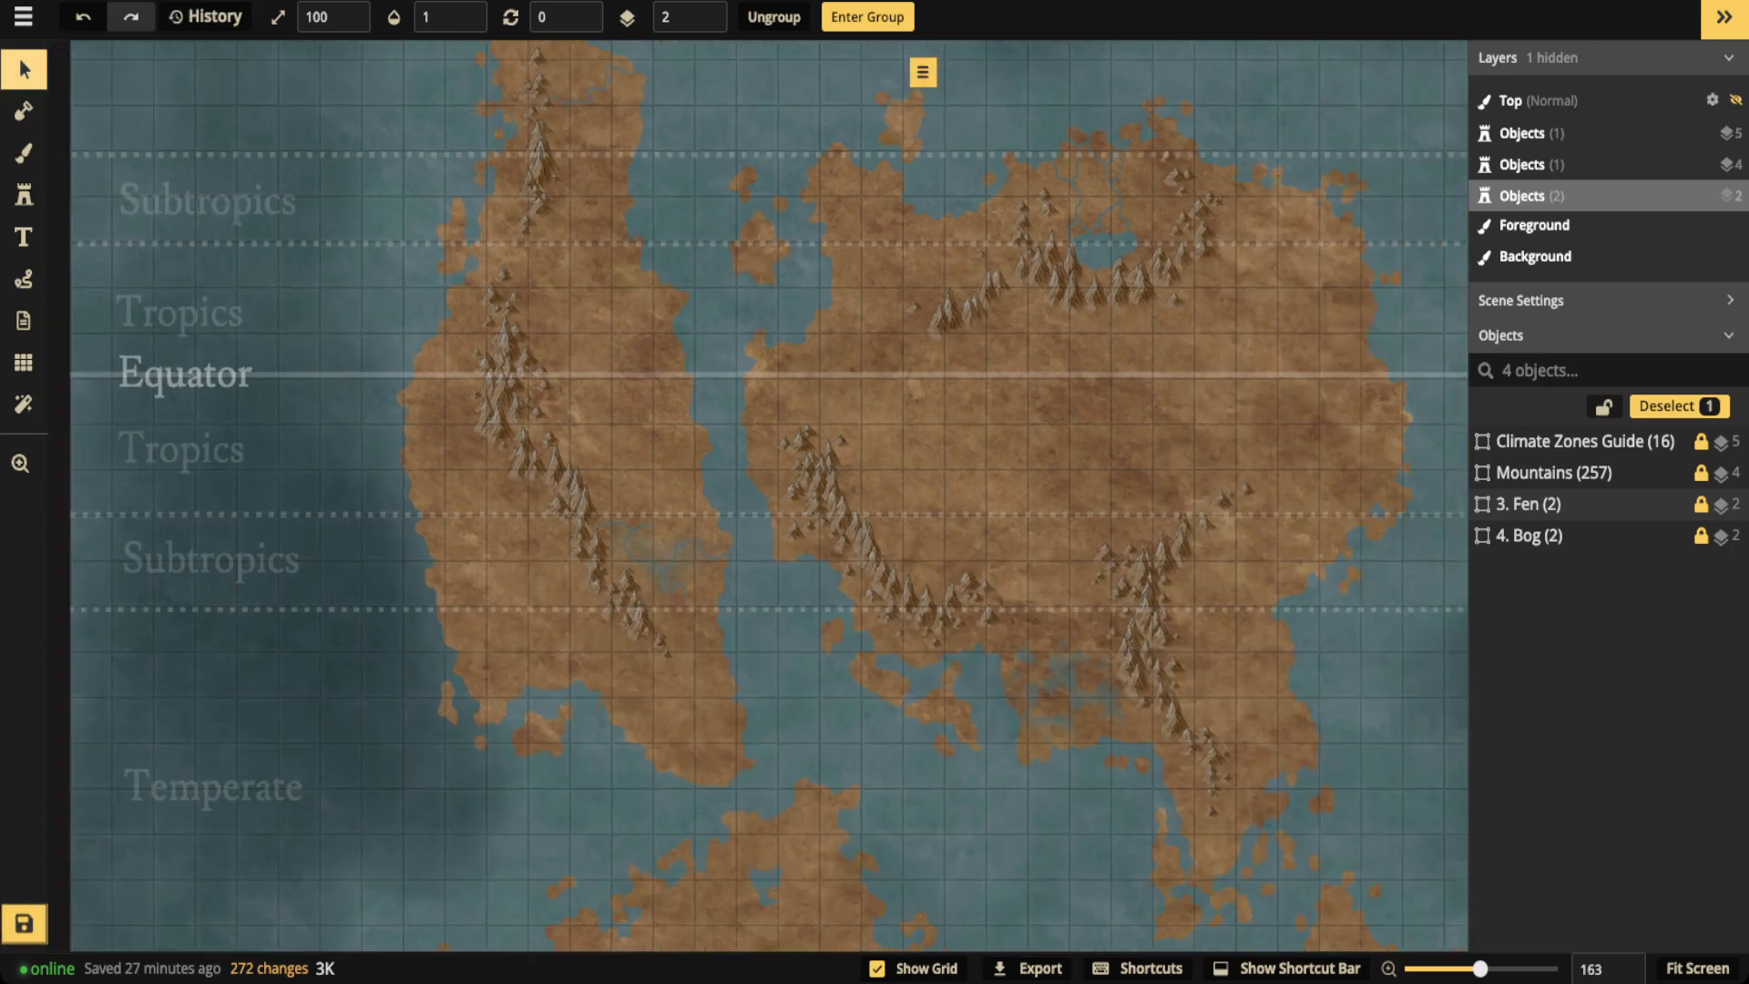
{"action": "left_click_drag", "start_coordinate": [469, 212], "coordinate": [553, 563]}
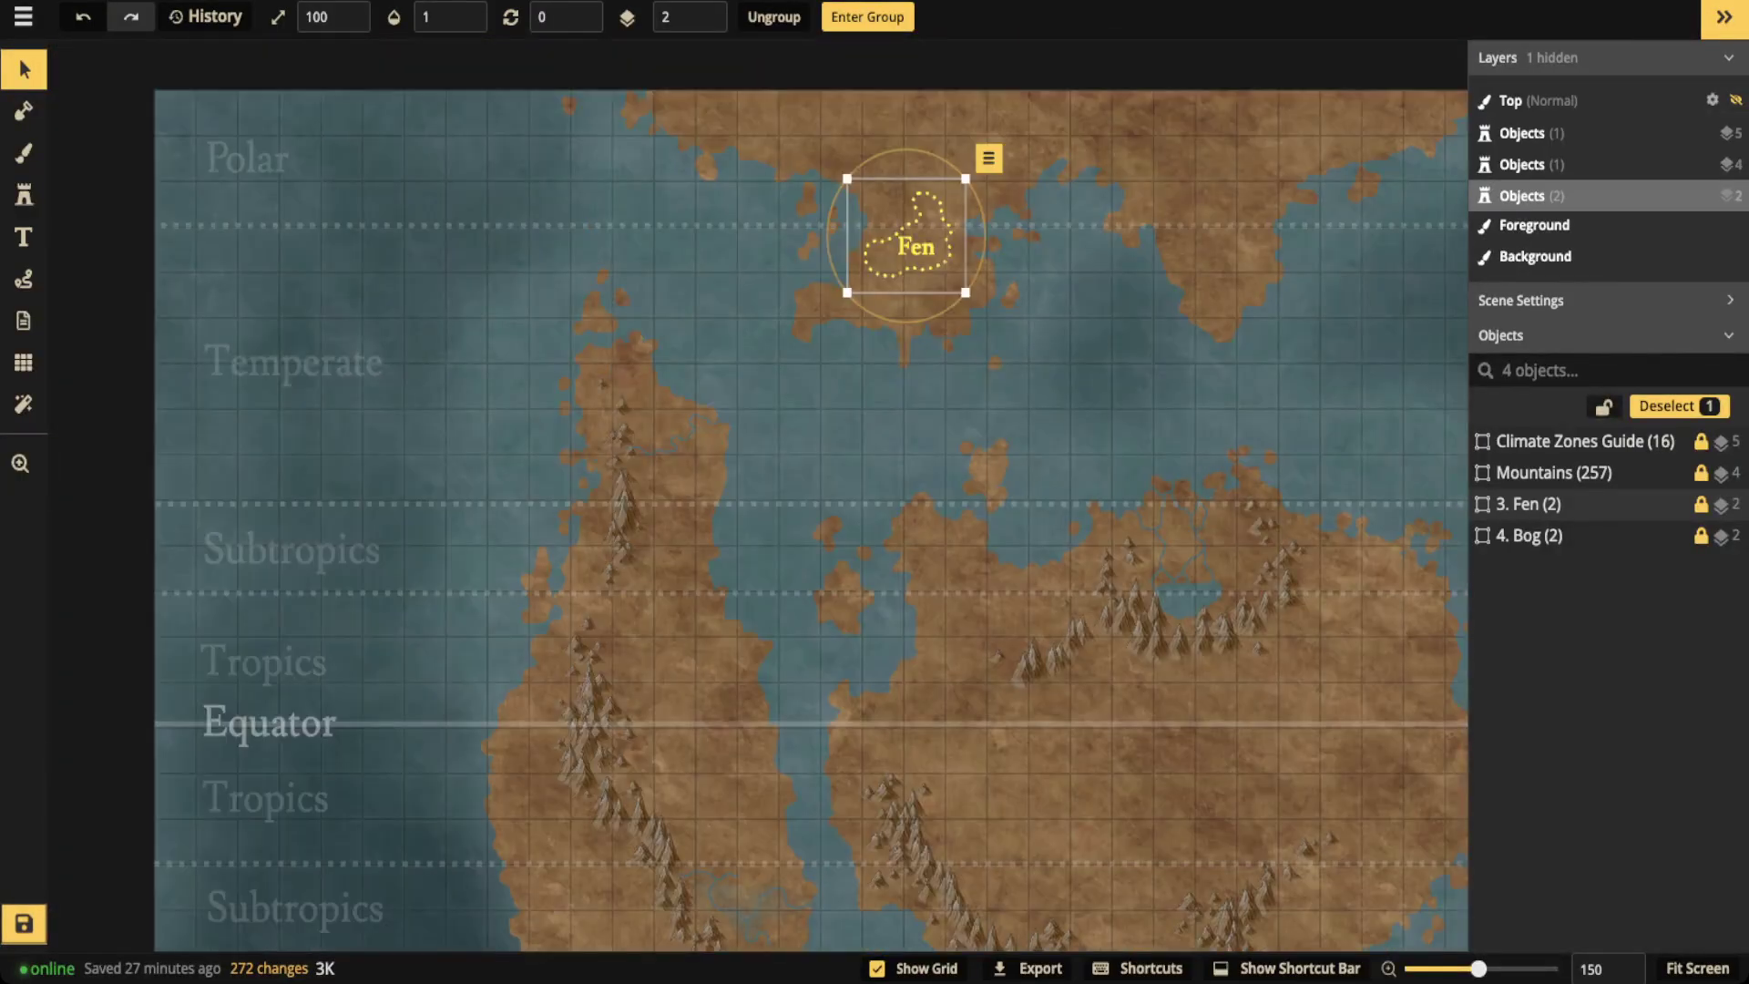
{"action": "scroll", "coordinate": [906, 236], "scroll_direction": "up", "scroll_amount": 3}
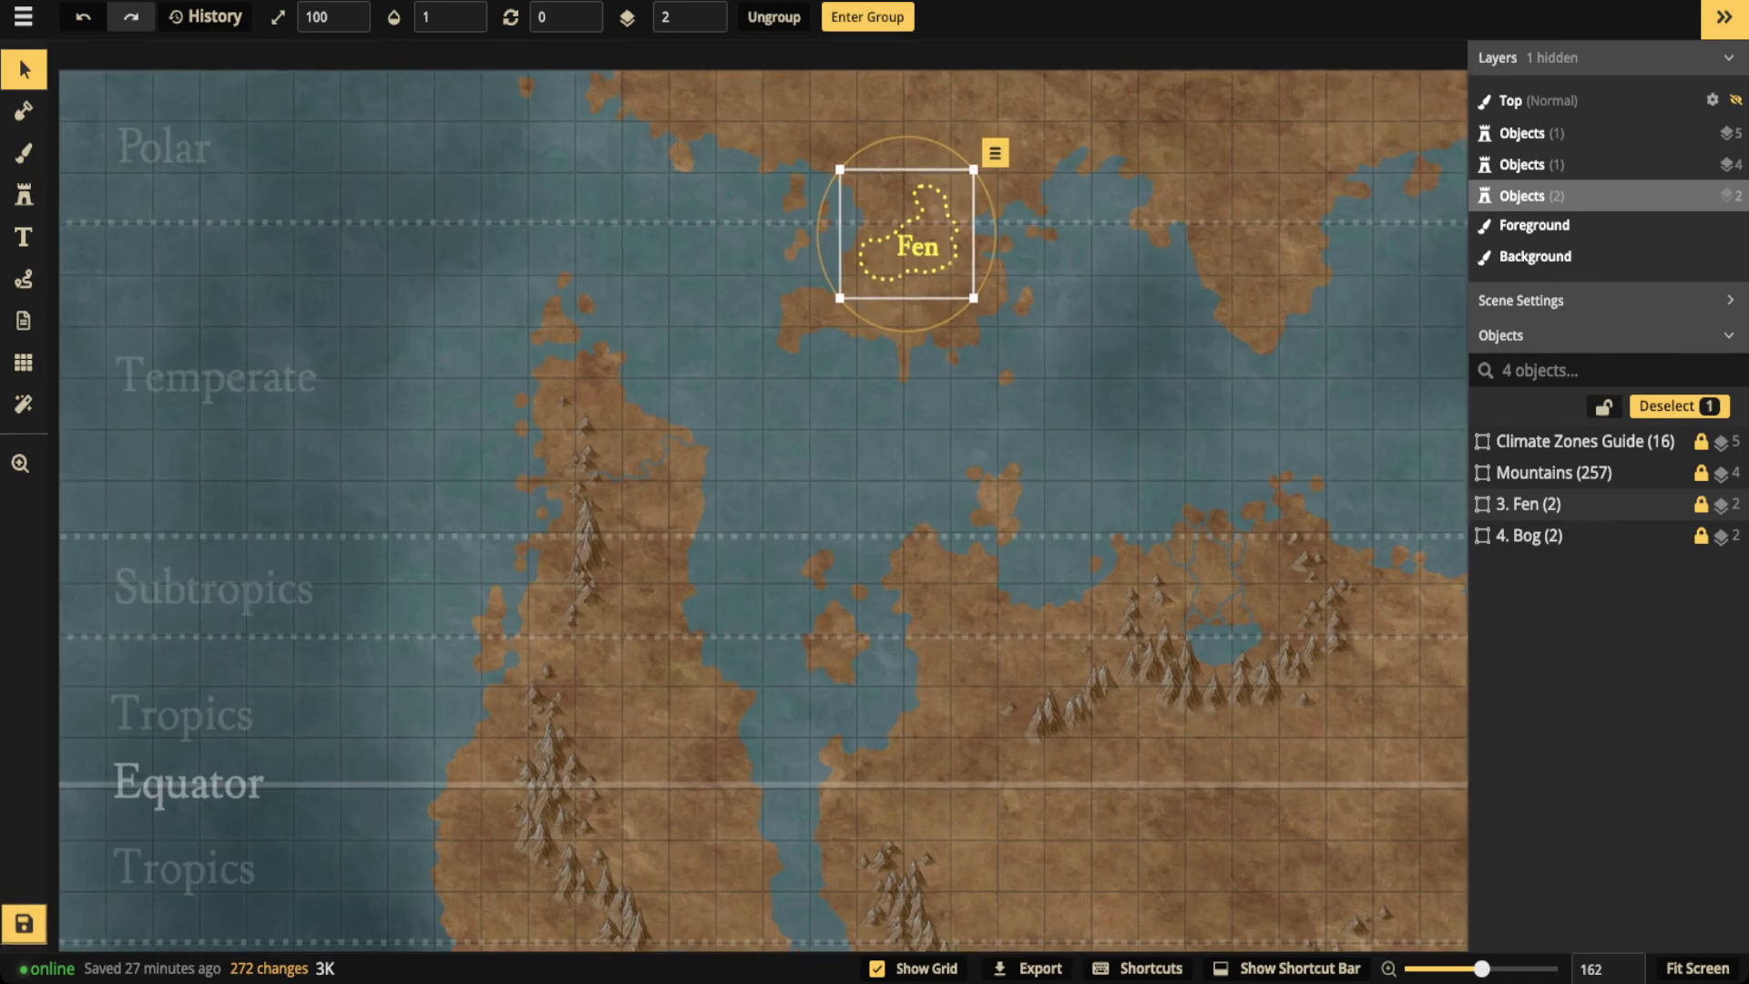
{"action": "scroll", "coordinate": [906, 237], "scroll_direction": "up", "scroll_amount": 4}
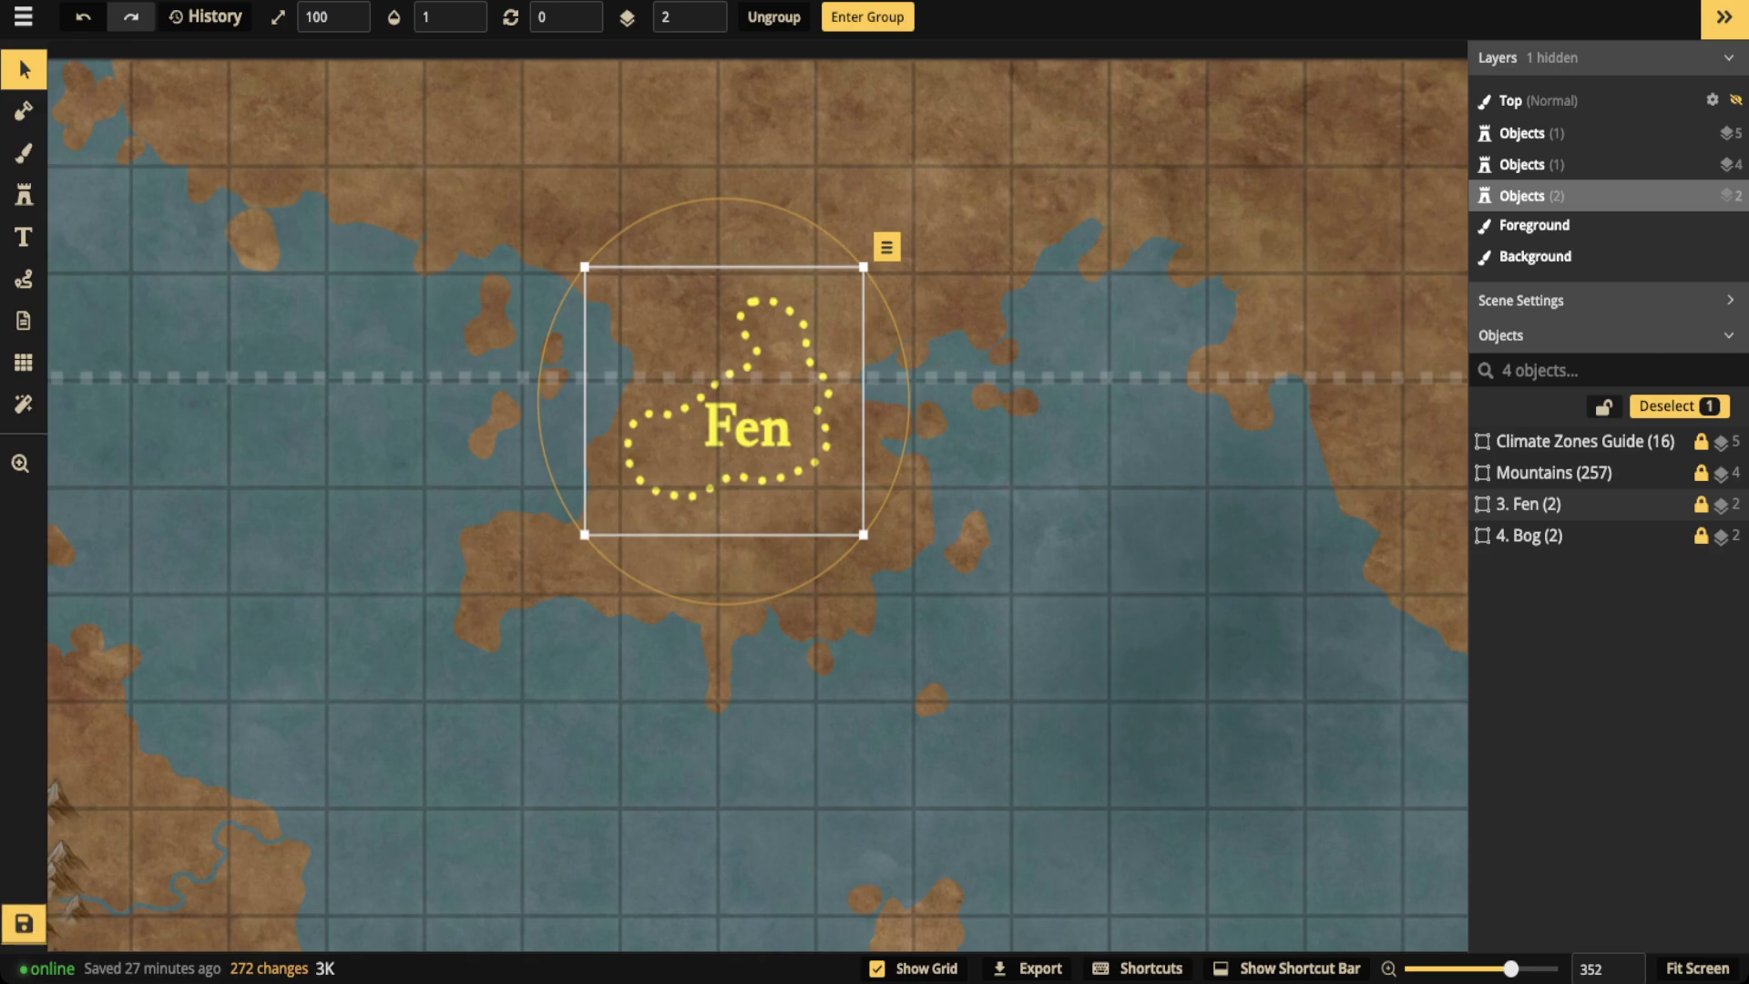
{"action": "key", "text": "Delete"}
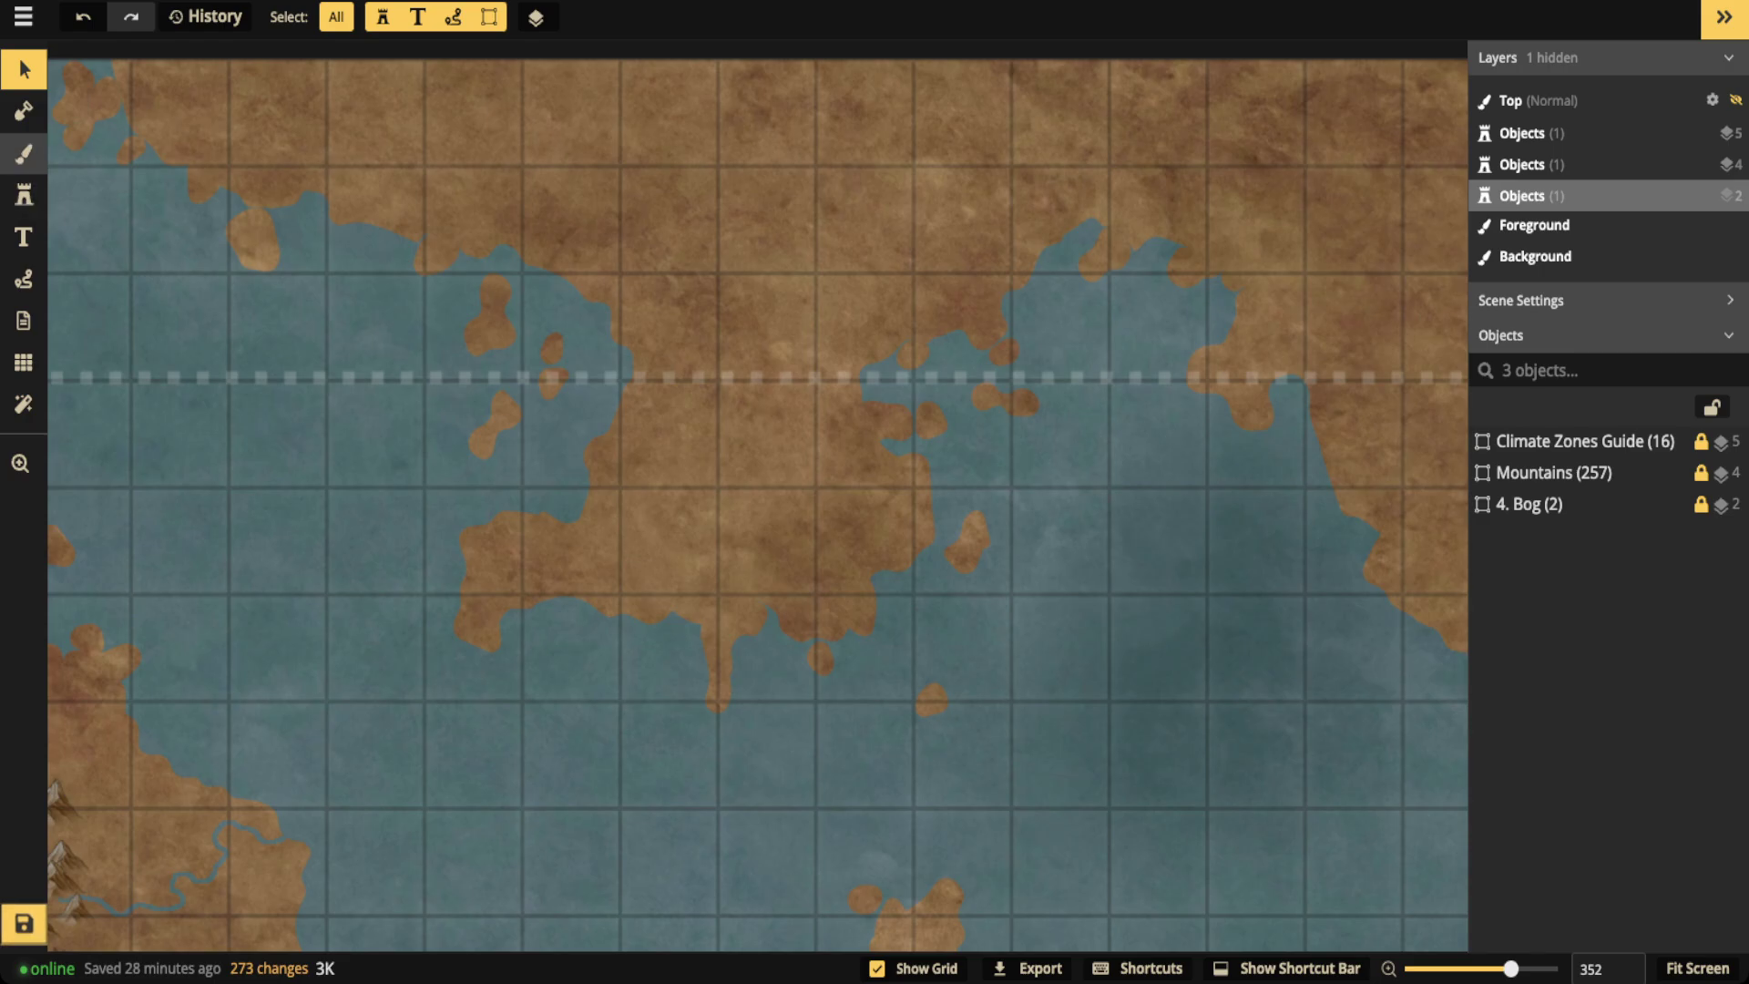
Load a mottled pale green grass texture from the Core section of the Fantasy World textures into the foreground brush
{"action": "left_click", "coordinate": [24, 153]}
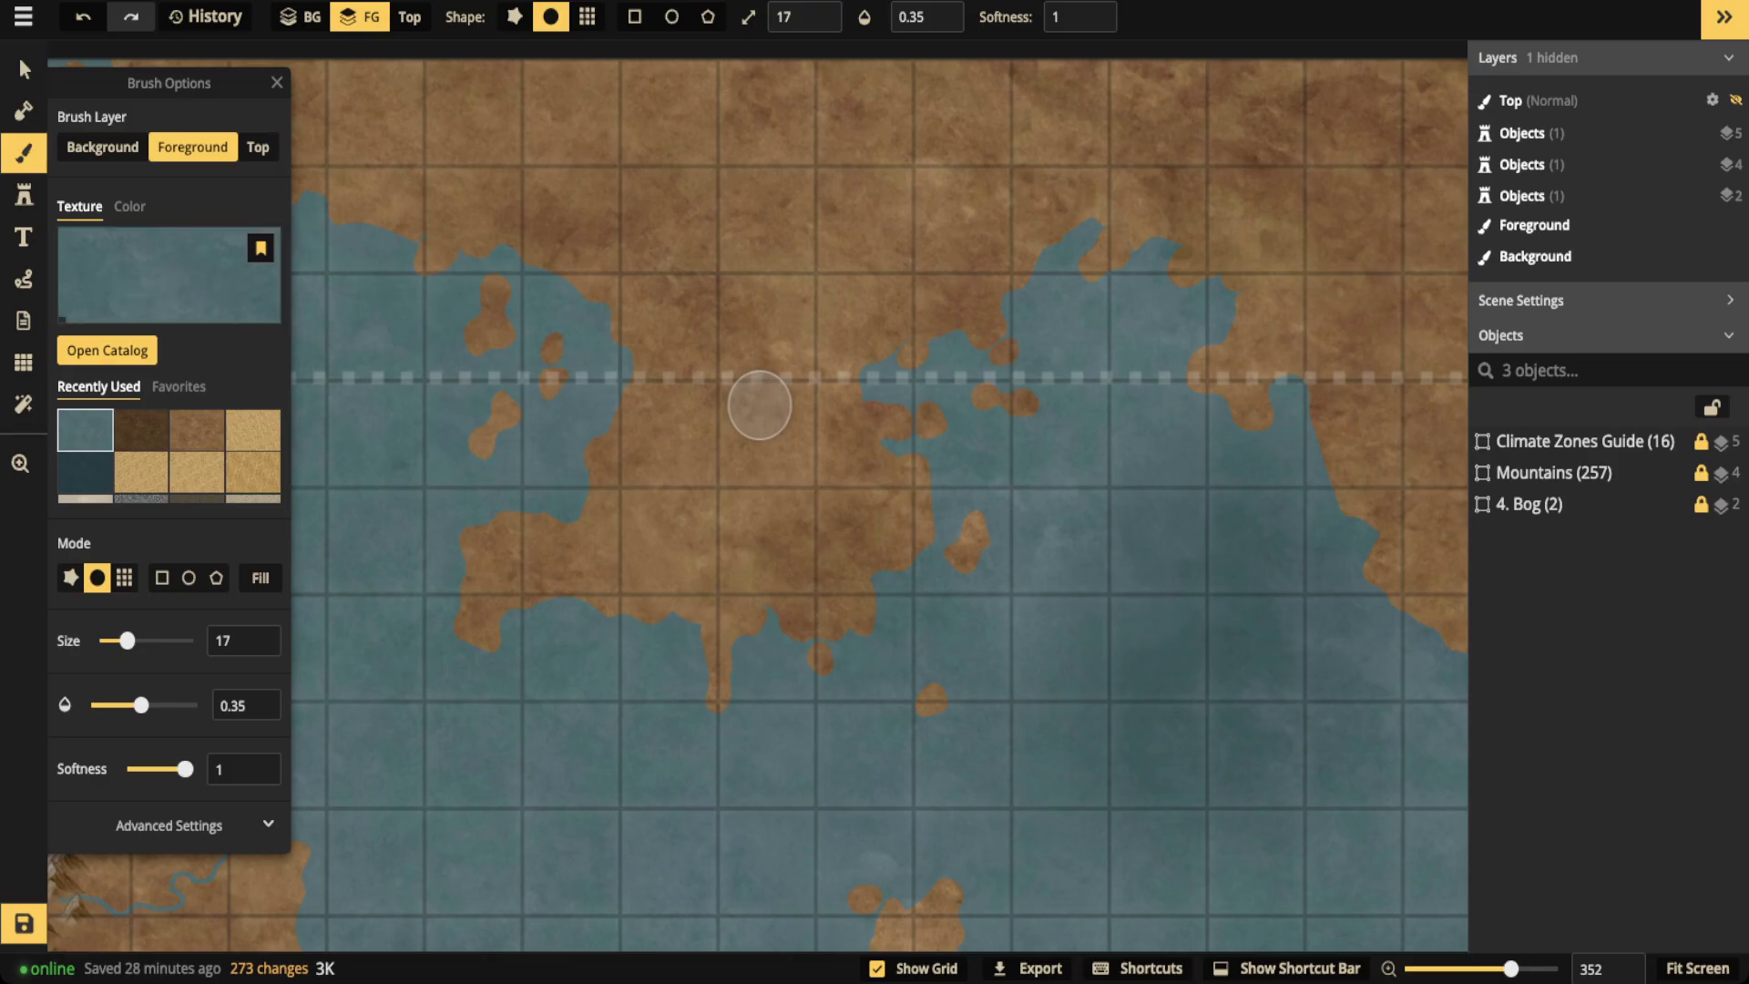
{"action": "key", "text": "f"}
{"action": "scroll", "coordinate": [1184, 497], "scroll_direction": "down", "scroll_amount": 2}
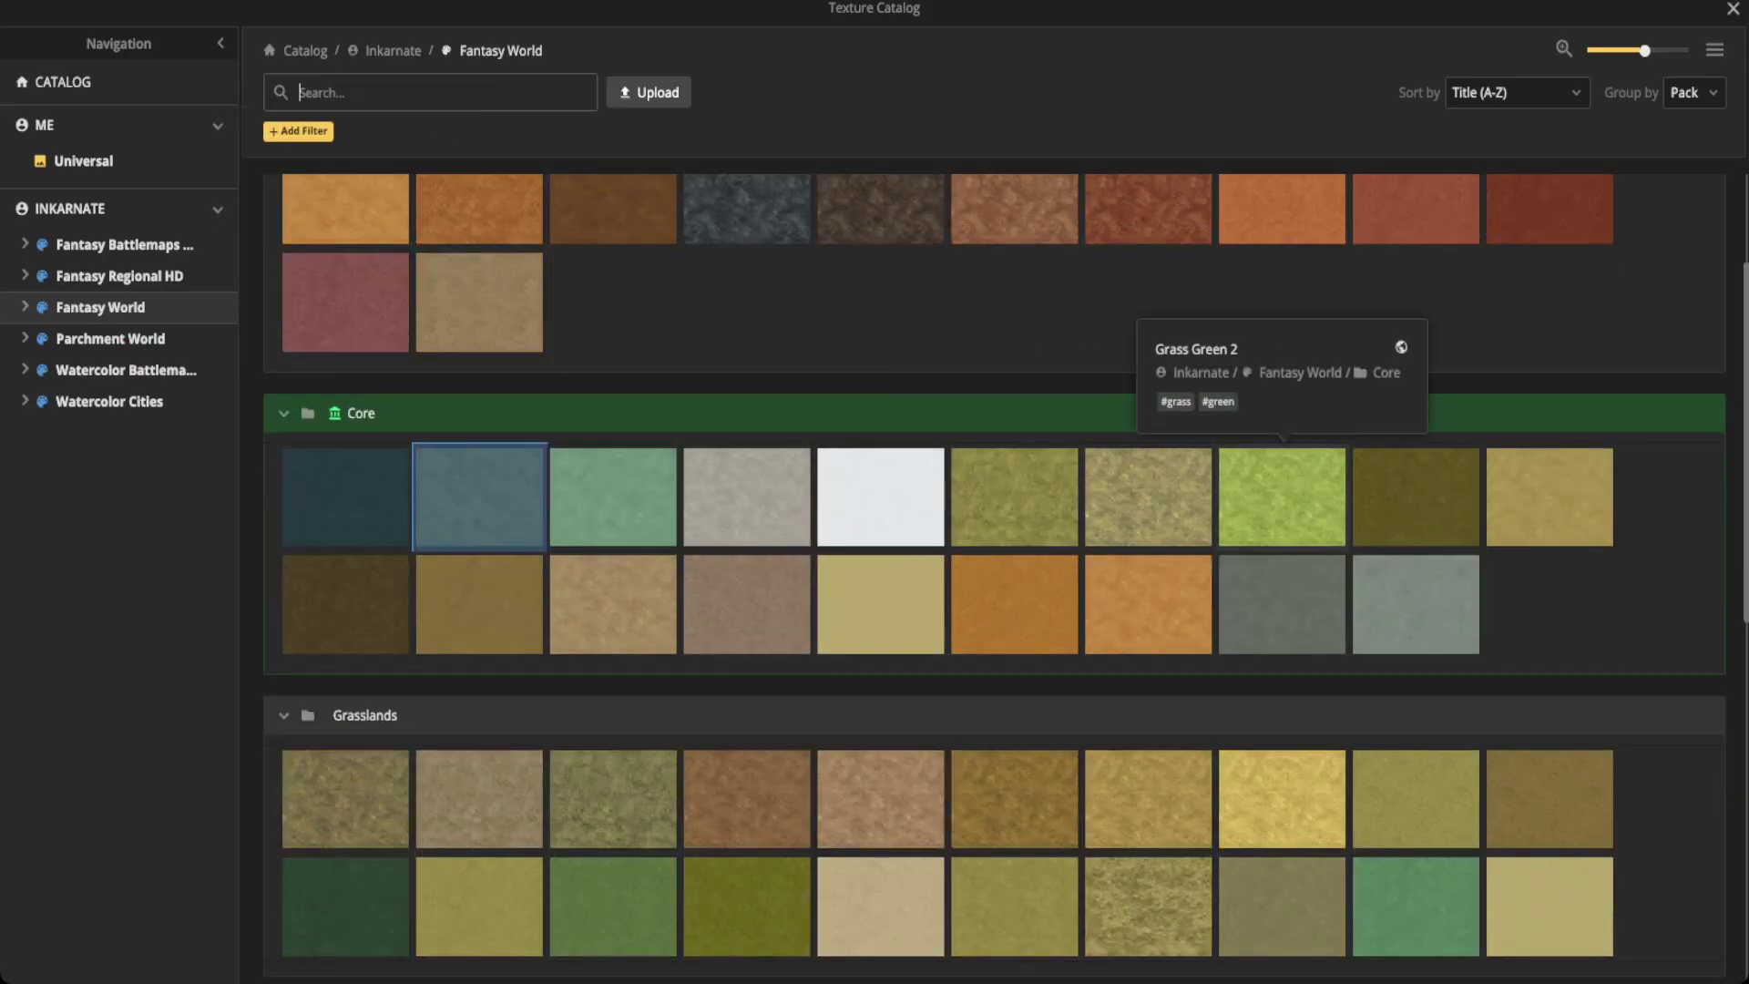
{"action": "left_click", "coordinate": [1281, 492]}
{"action": "scroll", "coordinate": [721, 443], "scroll_direction": "up", "scroll_amount": 2}
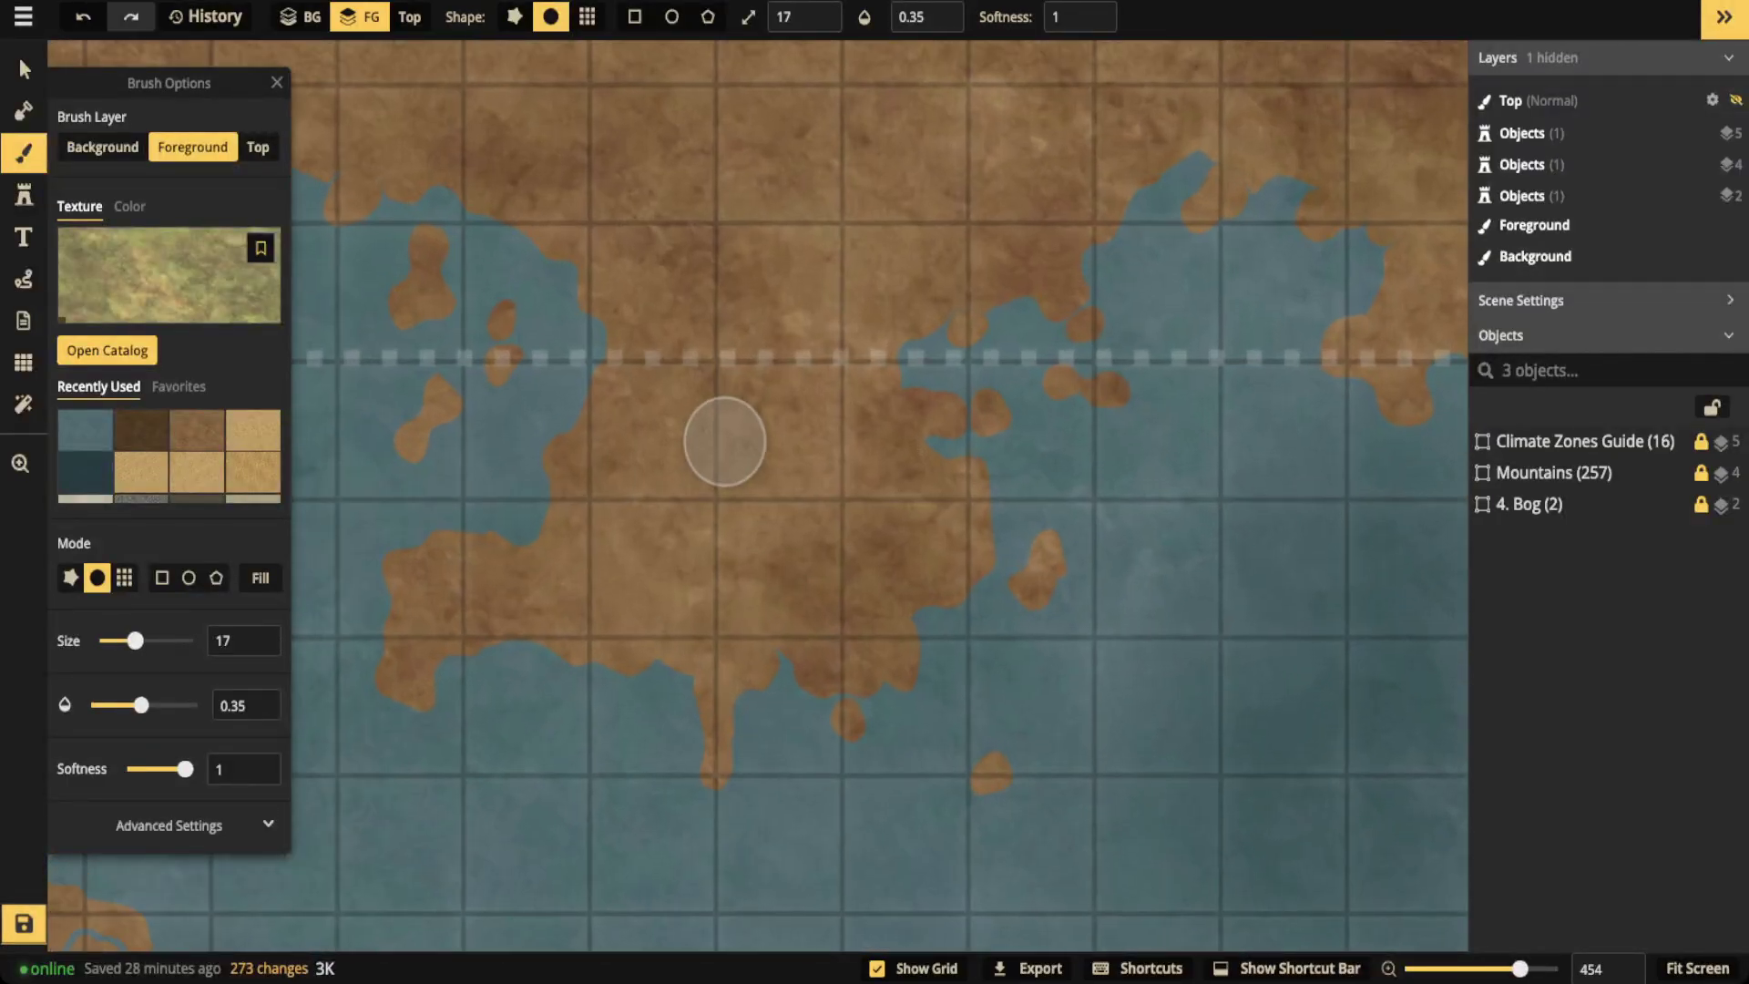
Paint the grass texture softly over the middle of the northern peninsula with brush size 47 and opacity 0.35
{"action": "key", "text": "bracketright"}
{"action": "key", "text": "bracketright"}
{"action": "key", "text": "bracketright"}
{"action": "key", "text": "bracketright"}
{"action": "key", "text": "bracketright"}
{"action": "key", "text": "bracketleft"}
{"action": "key", "text": "bracketleft"}
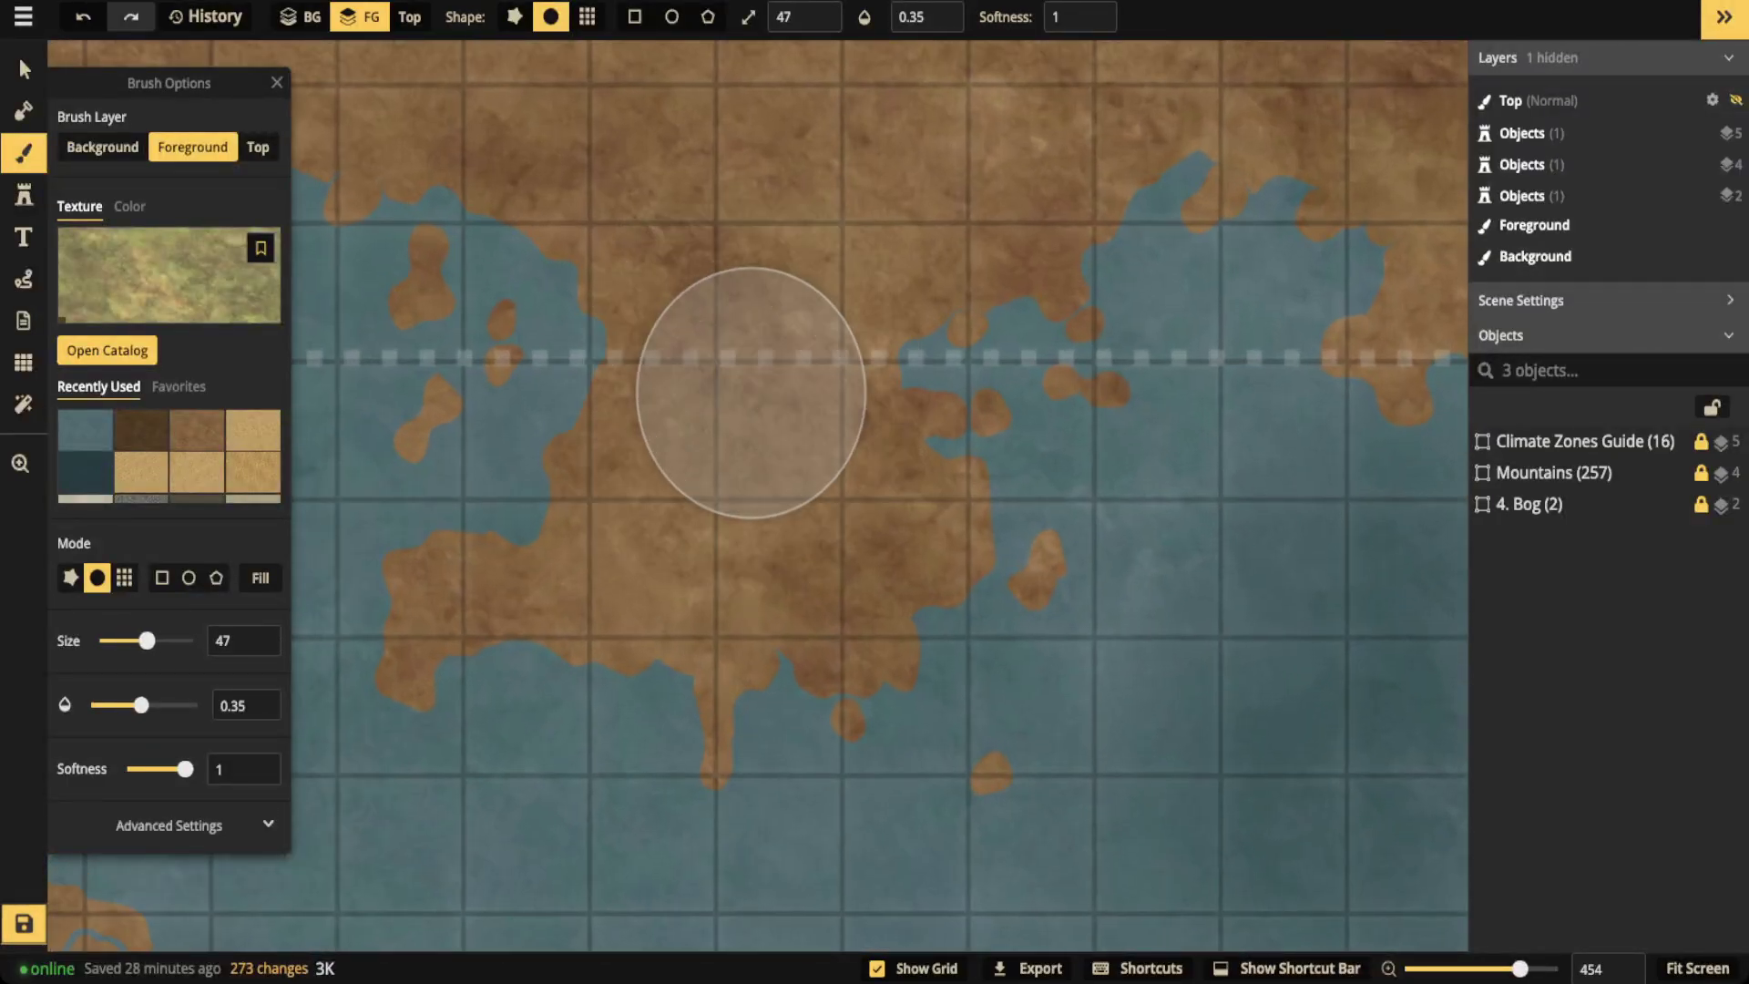
{"action": "mouse_move", "coordinate": [751, 392]}
{"action": "left_mouse_down"}
{"action": "mouse_move", "coordinate": [728, 444]}
{"action": "mouse_move", "coordinate": [790, 350]}
{"action": "mouse_move", "coordinate": [669, 525]}
{"action": "mouse_move", "coordinate": [811, 360]}
{"action": "mouse_move", "coordinate": [728, 468]}
{"action": "mouse_move", "coordinate": [700, 318]}
{"action": "mouse_move", "coordinate": [728, 389]}
{"action": "mouse_move", "coordinate": [726, 455]}
{"action": "mouse_move", "coordinate": [772, 301]}
{"action": "mouse_move", "coordinate": [711, 333]}
{"action": "mouse_move", "coordinate": [711, 489]}
{"action": "mouse_move", "coordinate": [689, 522]}
{"action": "mouse_move", "coordinate": [834, 354]}
{"action": "mouse_move", "coordinate": [784, 343]}
{"action": "mouse_move", "coordinate": [718, 288]}
{"action": "mouse_move", "coordinate": [728, 424]}
{"action": "mouse_move", "coordinate": [684, 490]}
{"action": "mouse_move", "coordinate": [768, 413]}
{"action": "mouse_move", "coordinate": [801, 335]}
{"action": "mouse_move", "coordinate": [759, 404]}
{"action": "left_mouse_up"}
Place one Leafy Green Bushes stamp at size 53 on layer 4 in the green fen area, using the Luminosity blend mode
{"action": "key", "text": "s"}
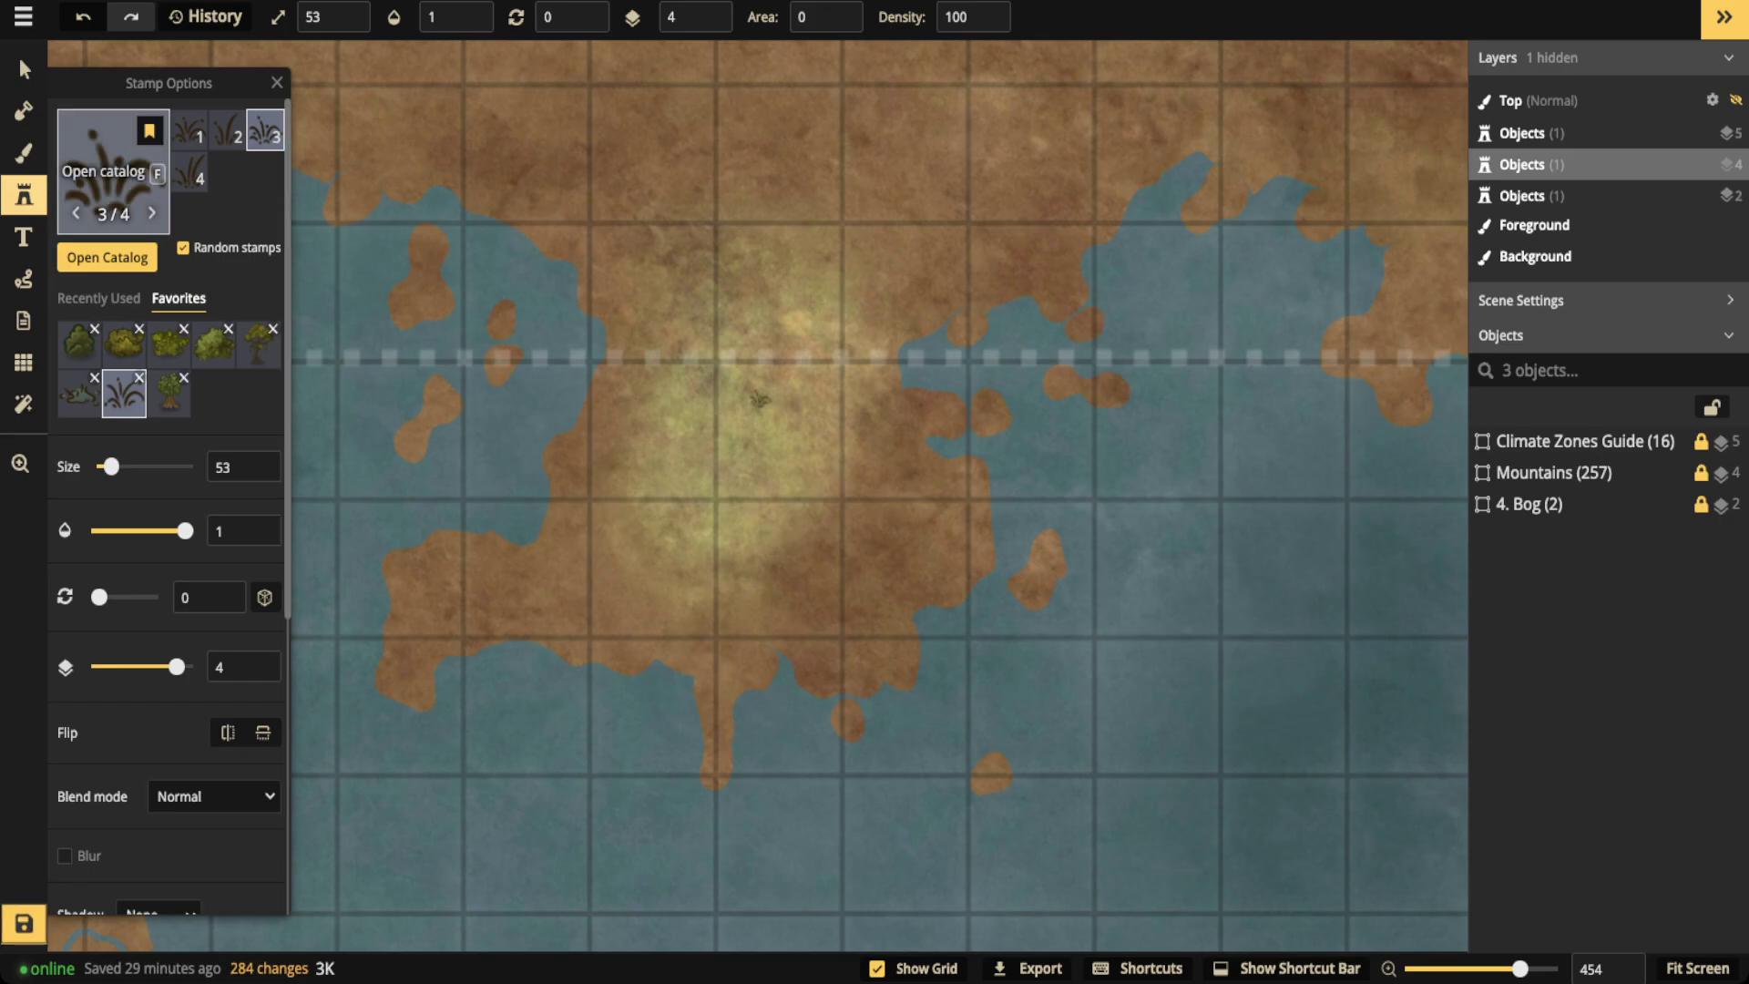
{"action": "left_click", "coordinate": [124, 344]}
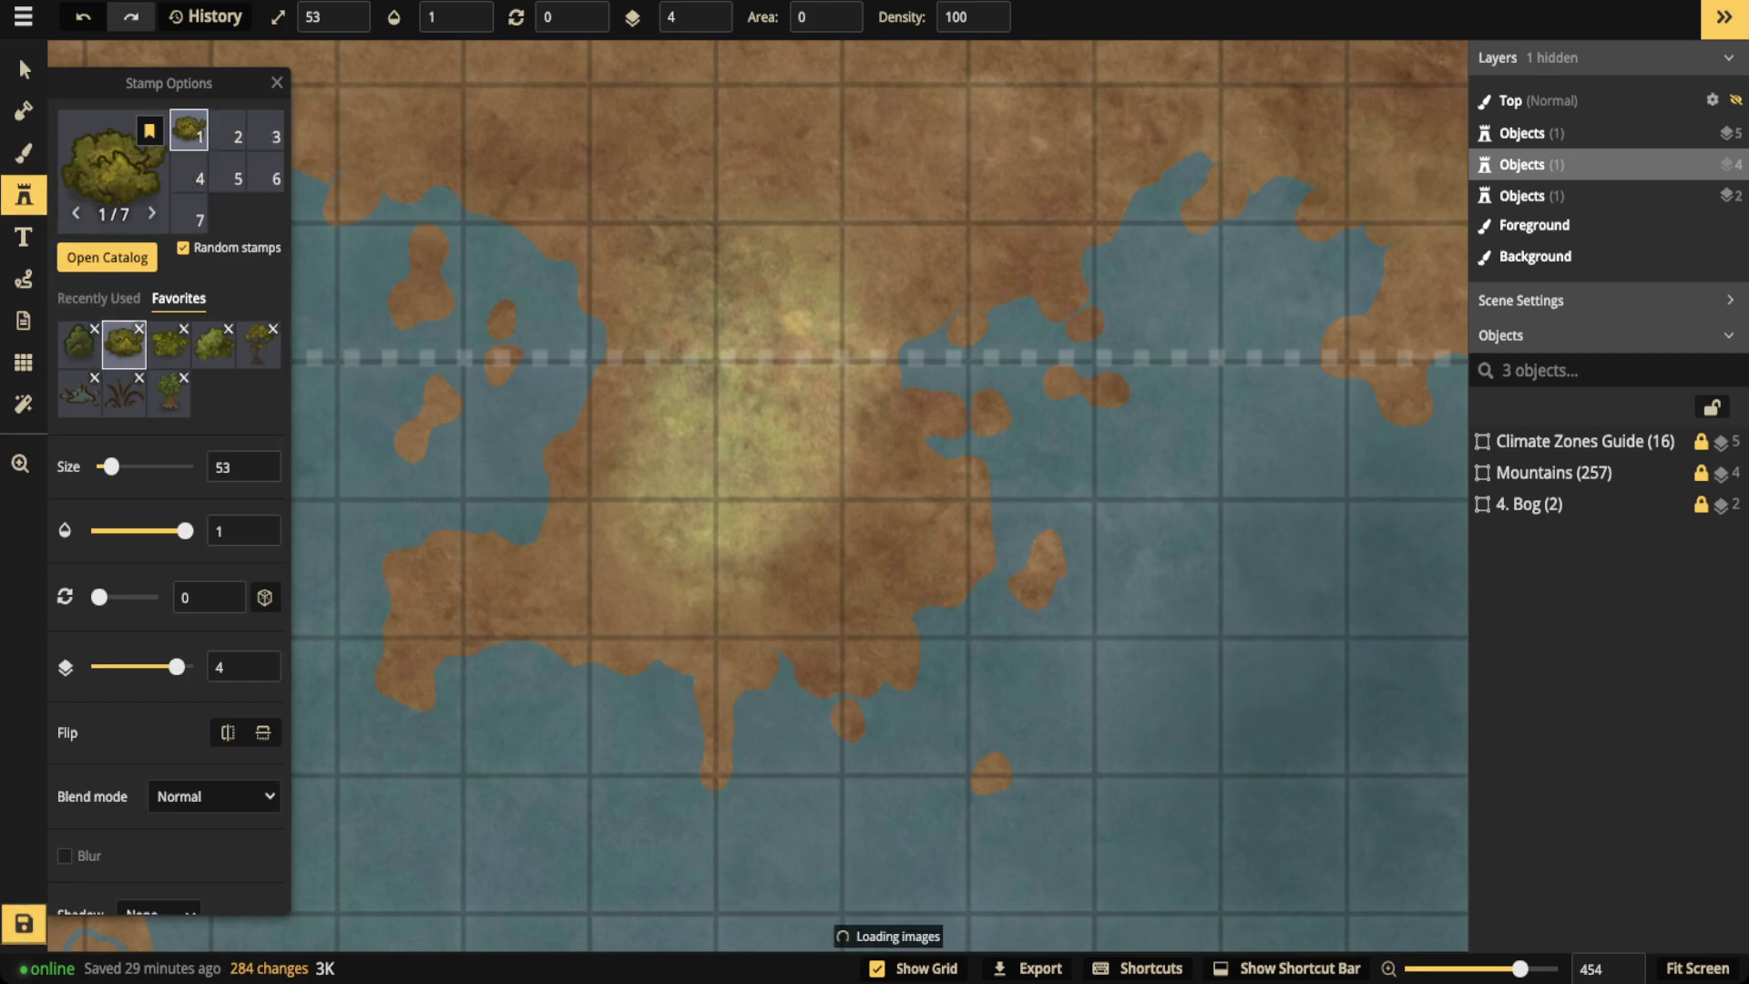
{"action": "scroll", "coordinate": [710, 400], "scroll_direction": "up", "scroll_amount": 4}
{"action": "scroll", "coordinate": [713, 402], "scroll_direction": "up", "scroll_amount": 2}
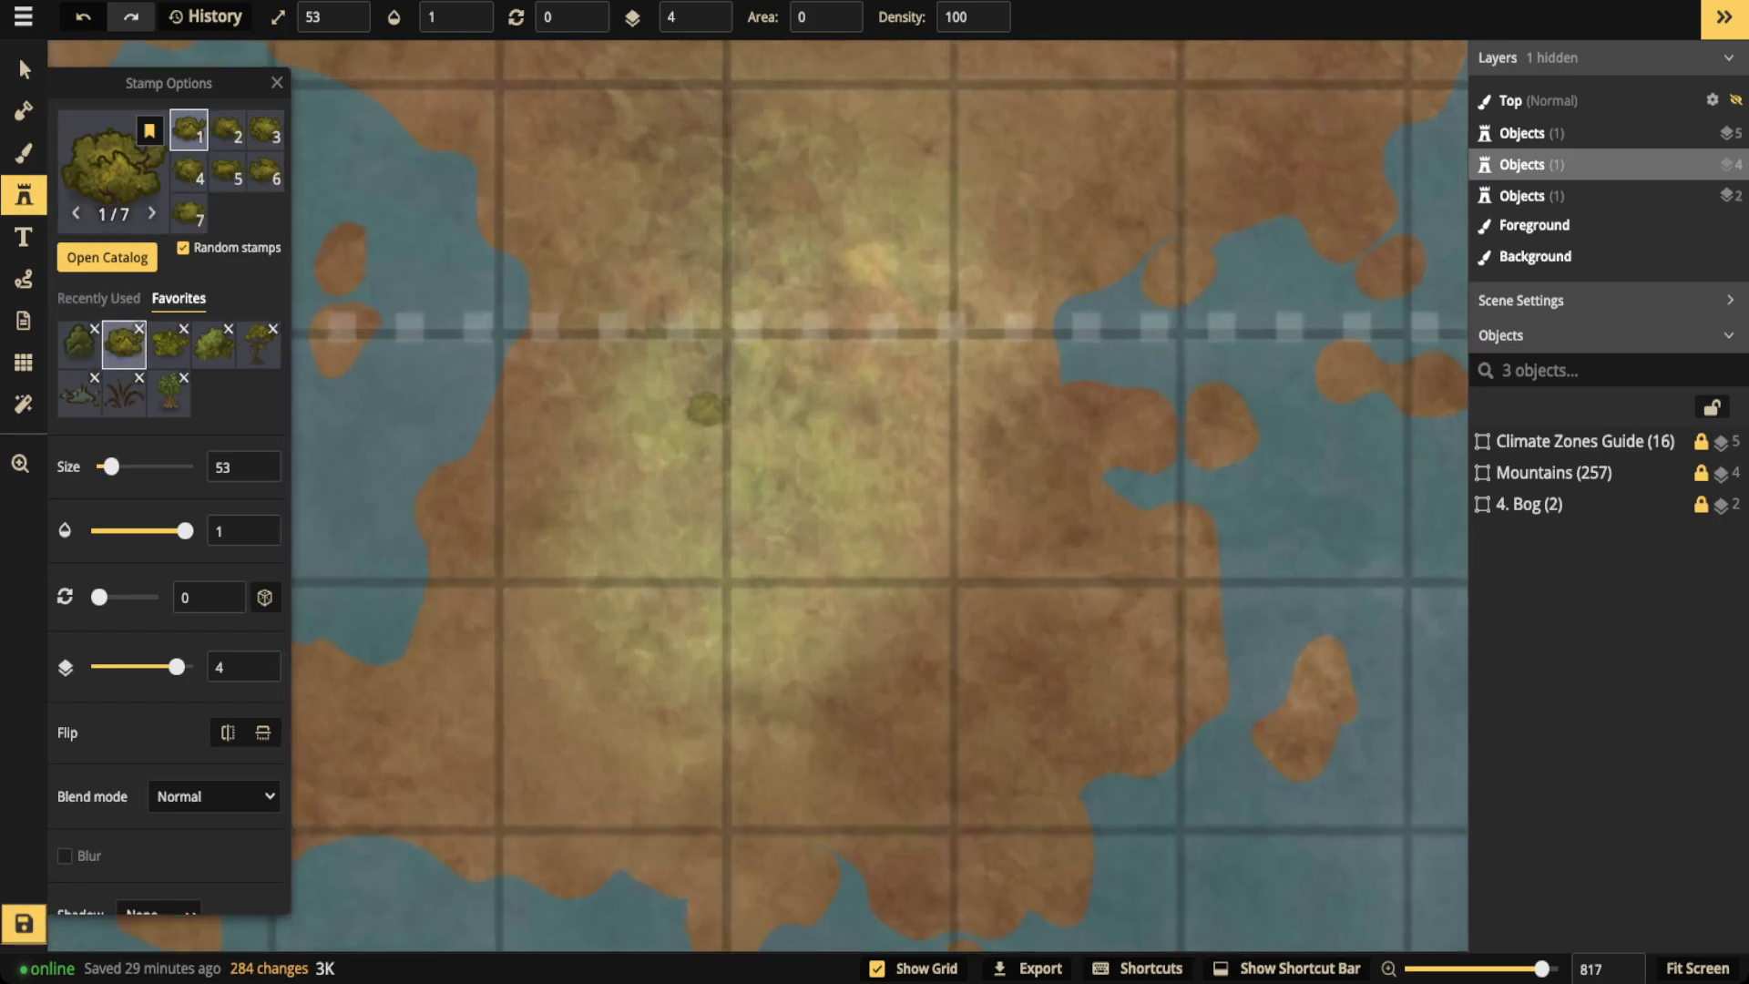
{"action": "left_click", "coordinate": [214, 796]}
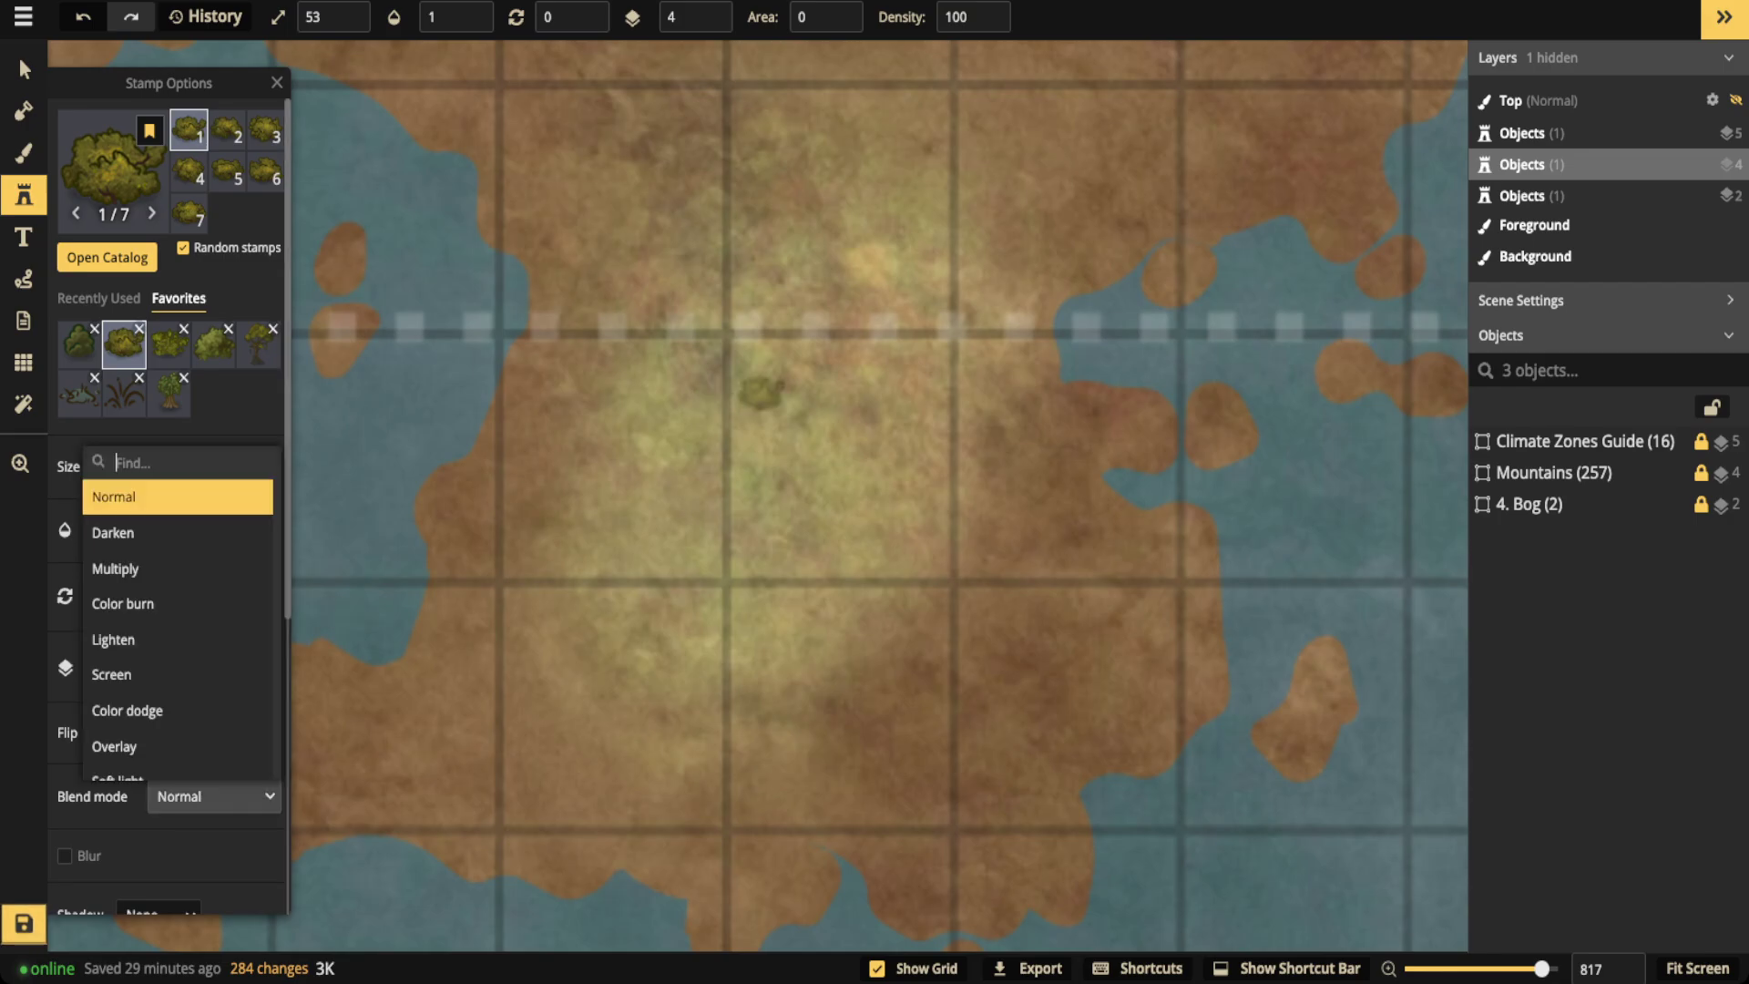
{"action": "left_click", "coordinate": [577, 531]}
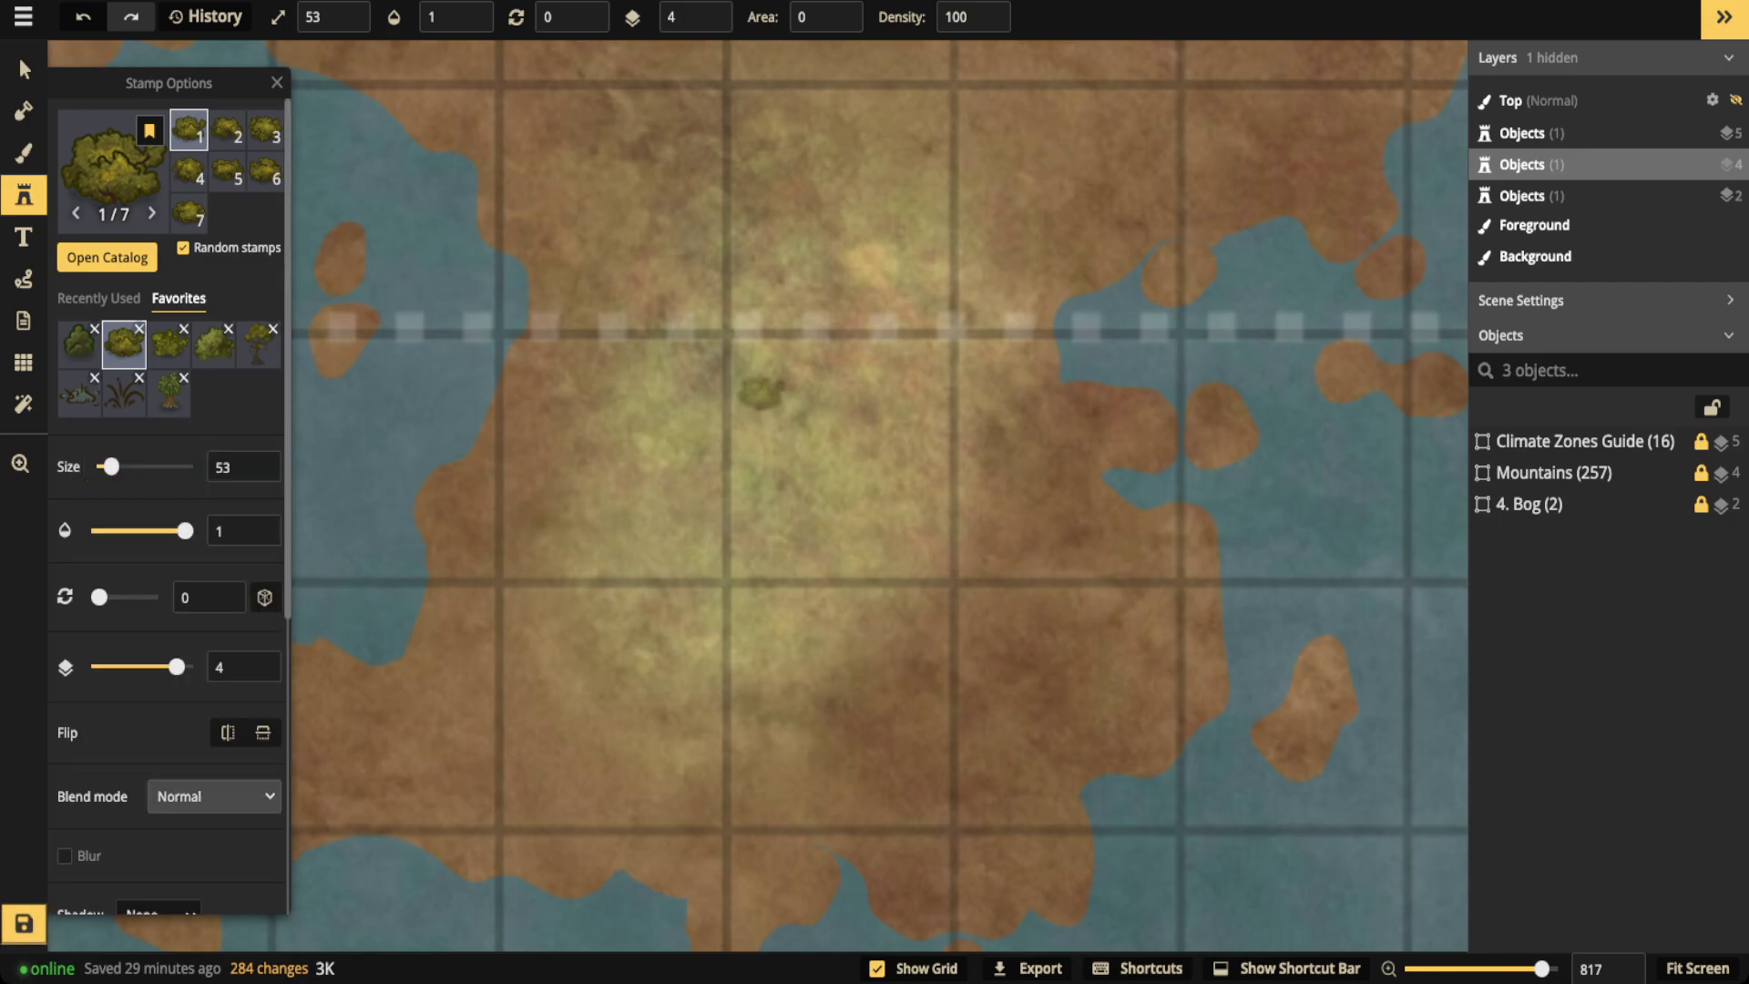
{"action": "left_click", "coordinate": [214, 796]}
{"action": "scroll", "coordinate": [178, 628], "scroll_direction": "down", "scroll_amount": 3}
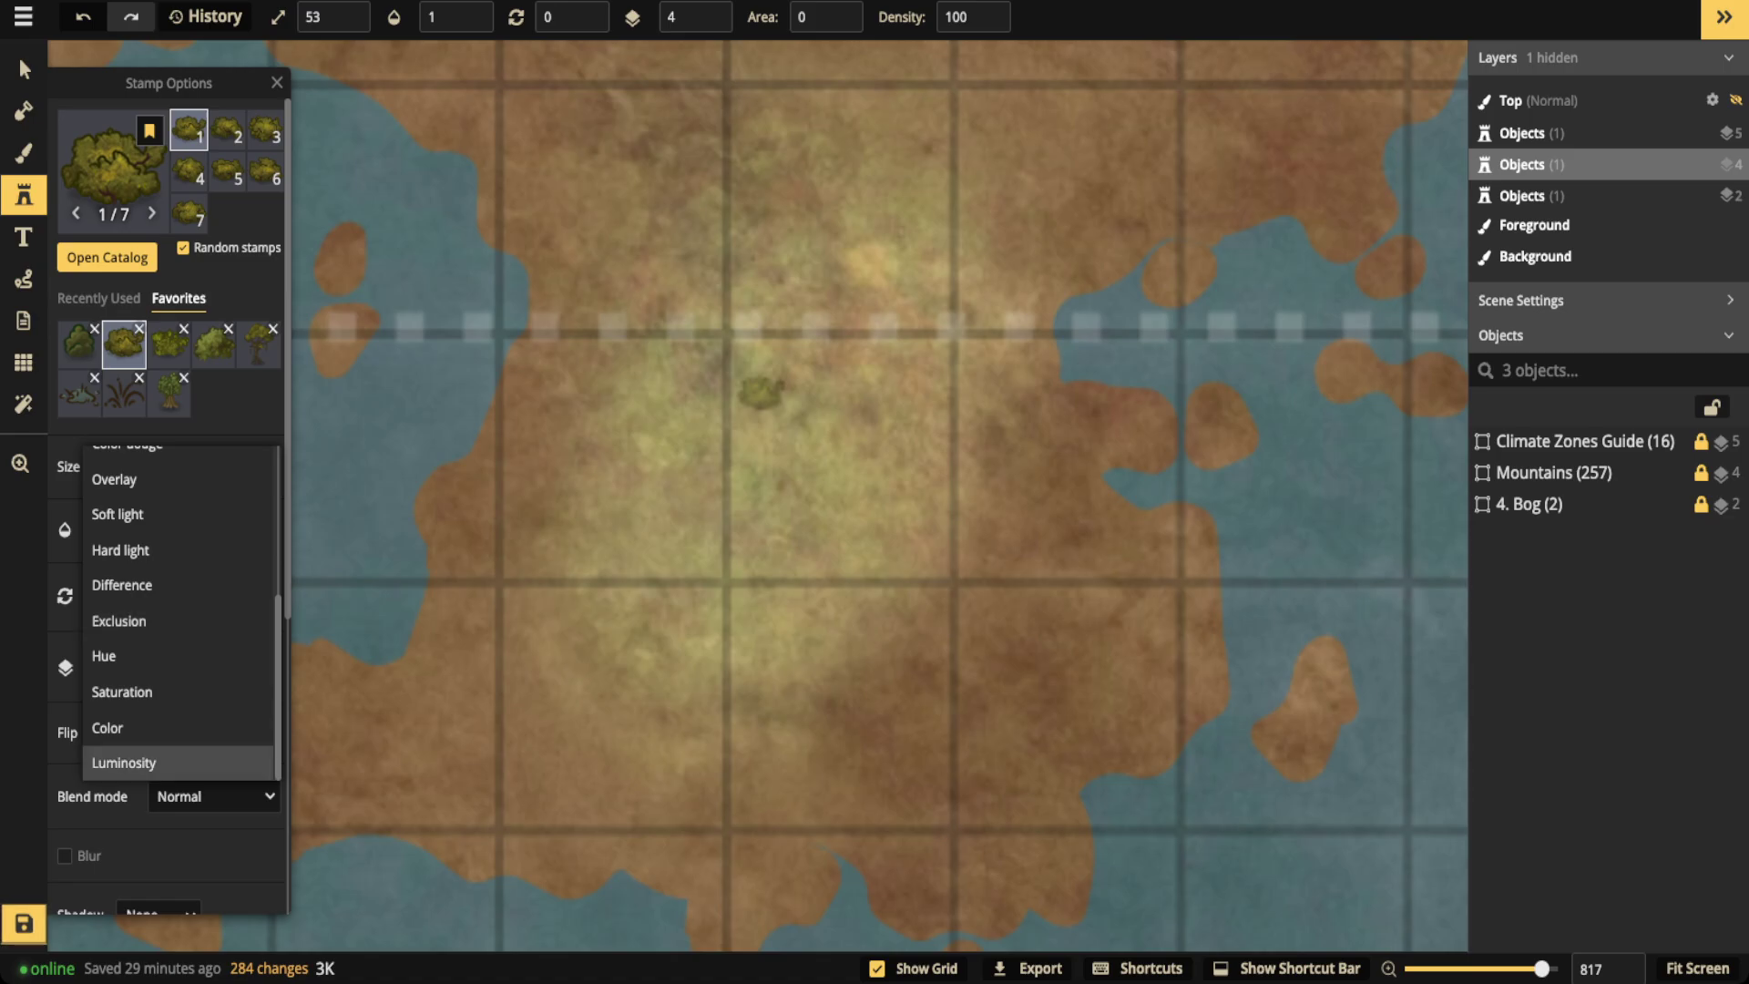
{"action": "left_click", "coordinate": [122, 762]}
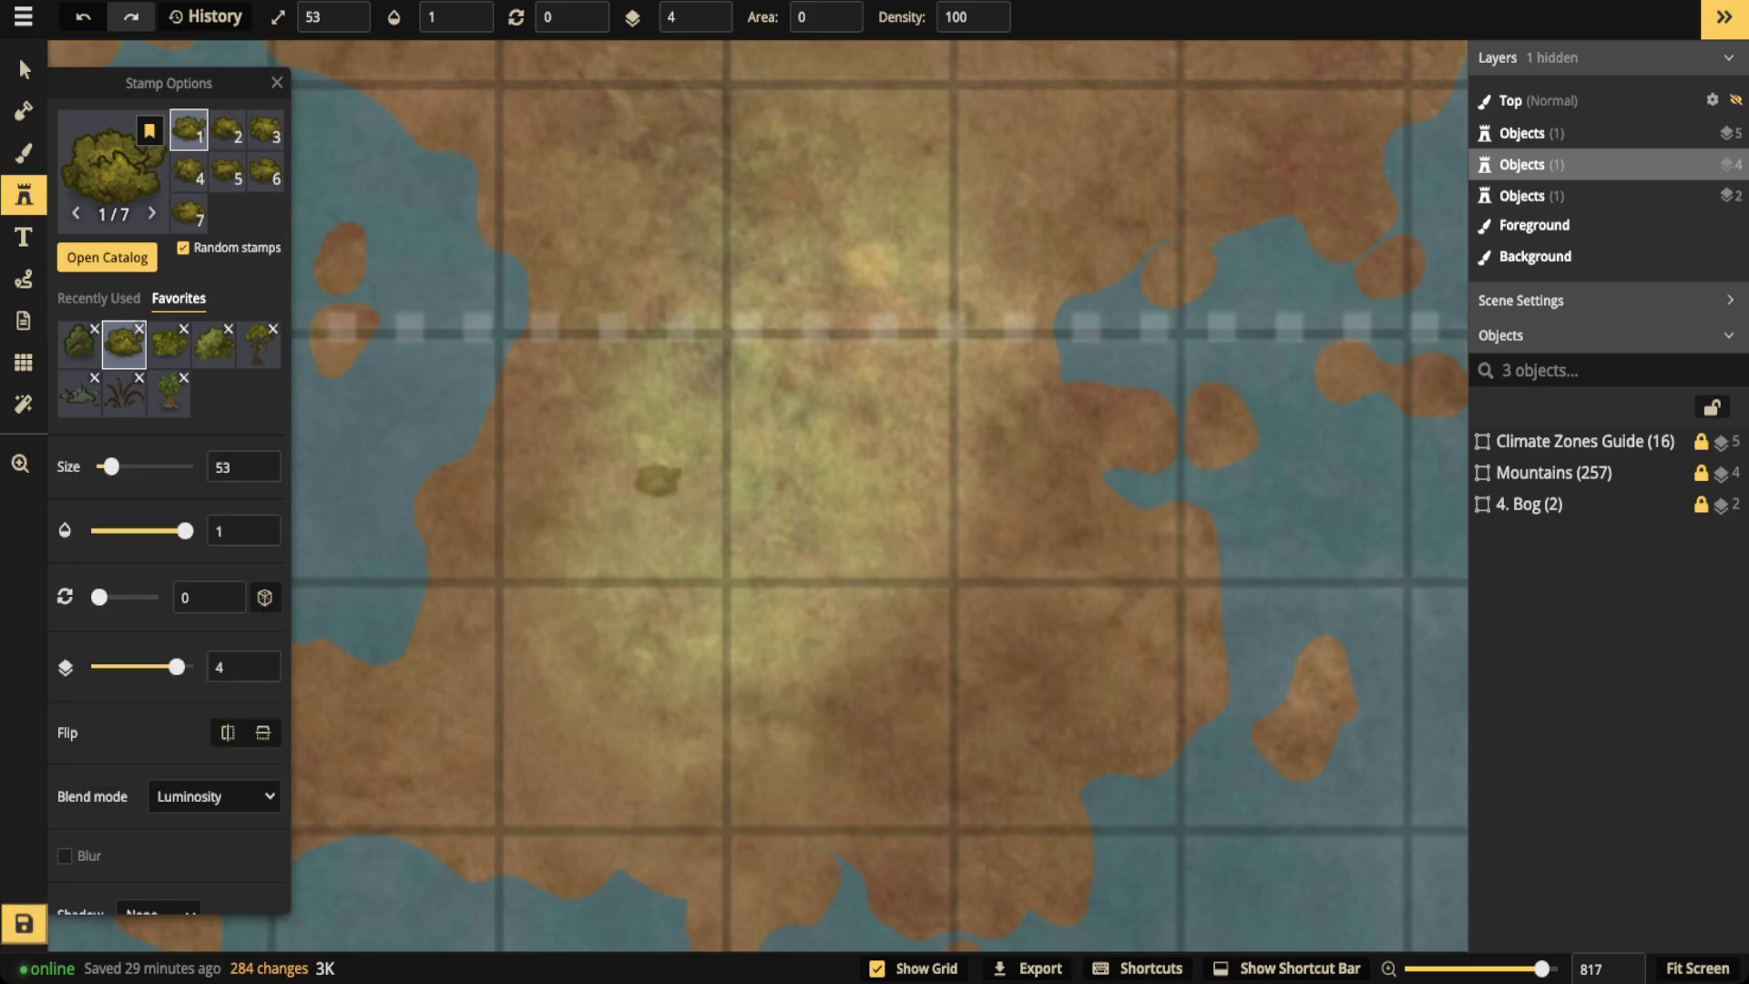
{"action": "left_click", "coordinate": [673, 473]}
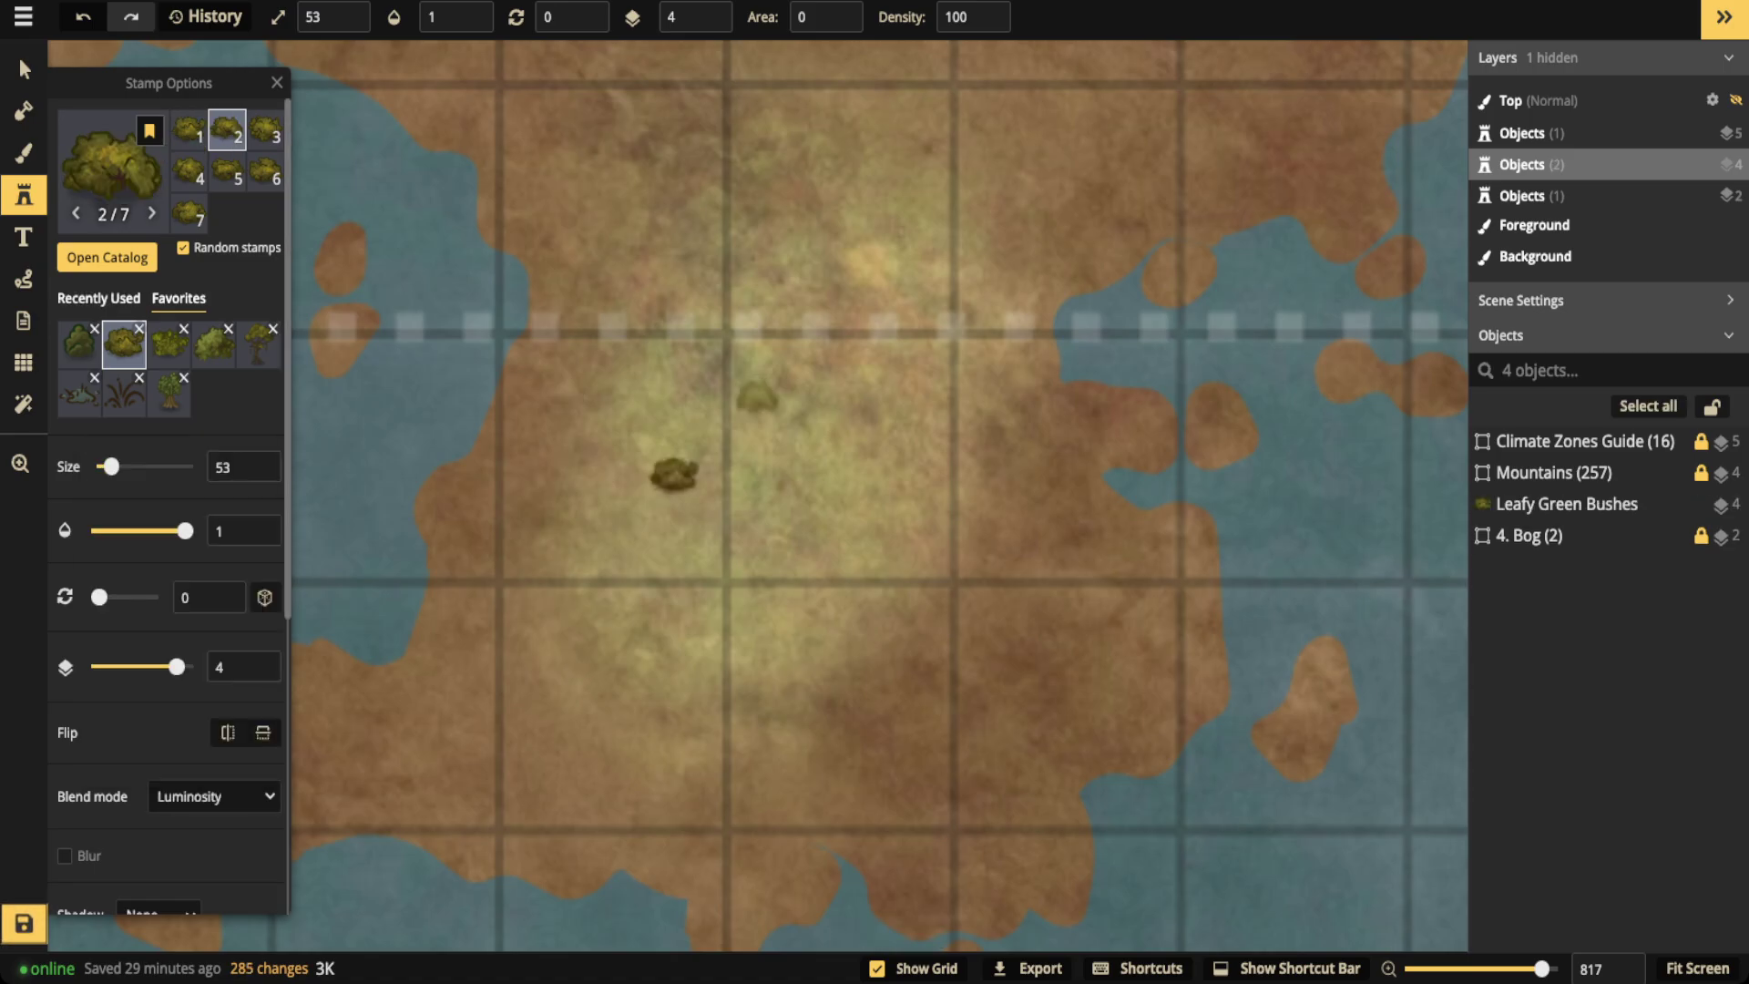
Set the bush stamp's brightness to 125 and contrast to 71, and reposition it in the western half of the green area
{"action": "left_click", "coordinate": [24, 69]}
{"action": "left_click_drag", "start_coordinate": [673, 473], "coordinate": [768, 508]}
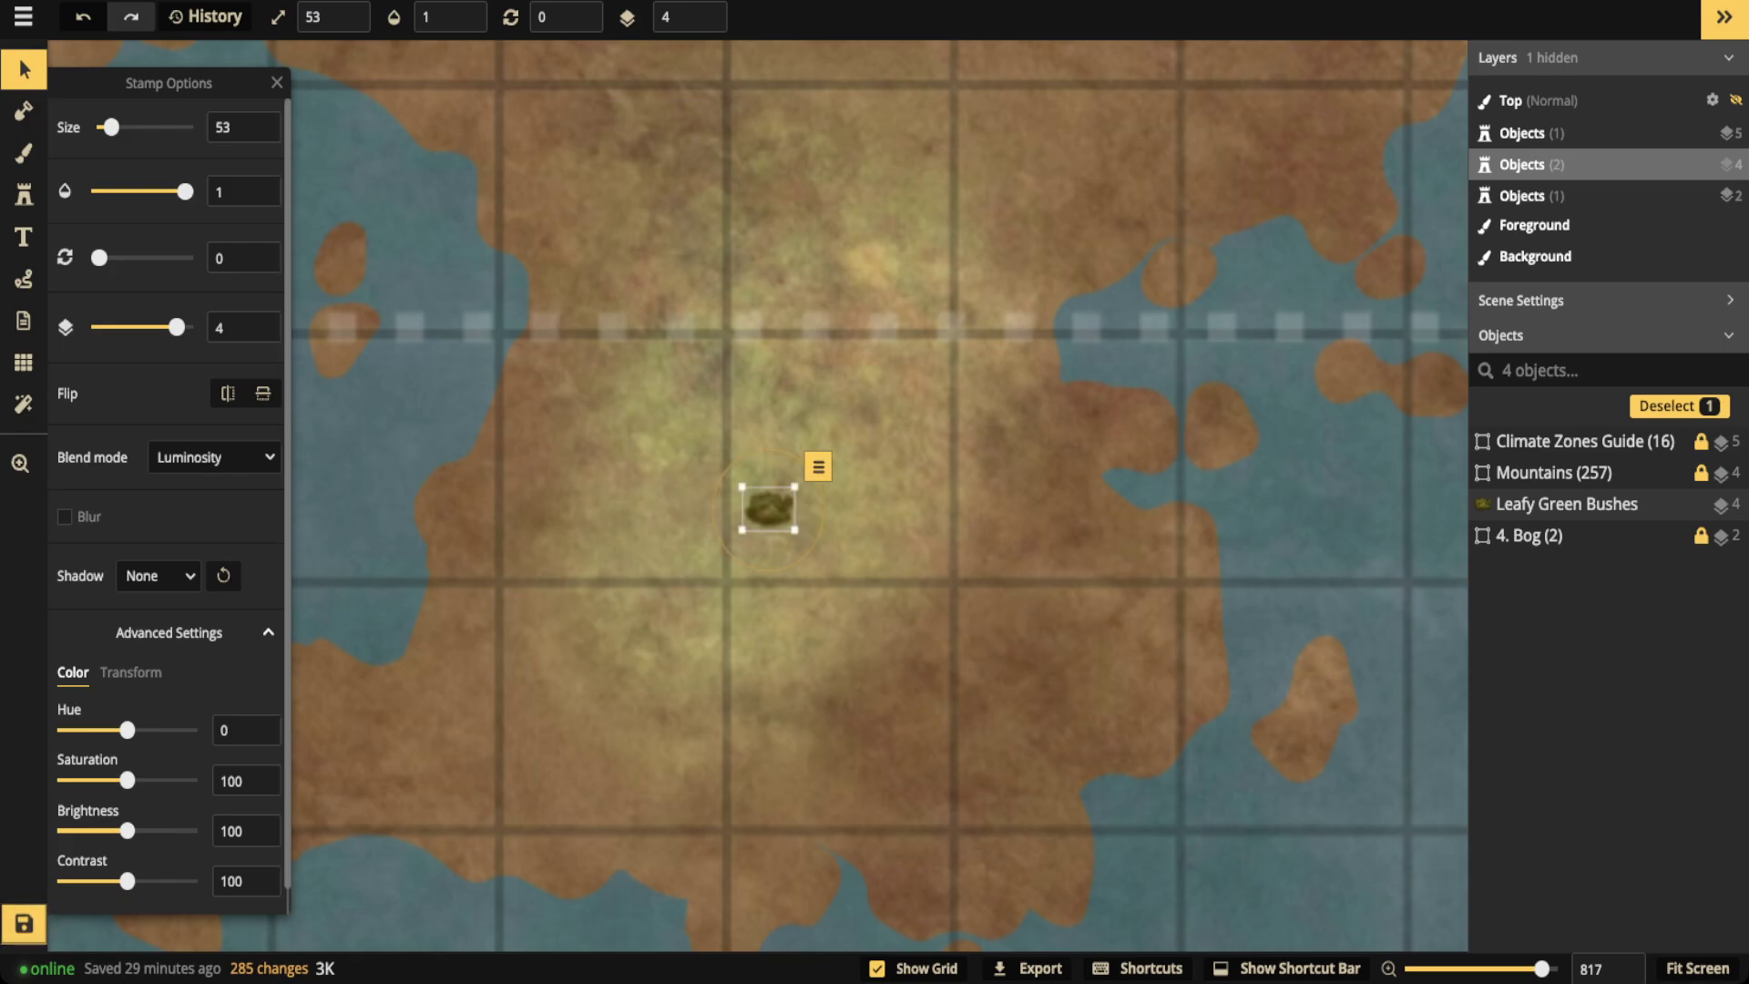
{"action": "mouse_move", "coordinate": [127, 880]}
{"action": "left_mouse_down"}
{"action": "mouse_move", "coordinate": [106, 881]}
{"action": "mouse_move", "coordinate": [143, 830]}
{"action": "mouse_move", "coordinate": [109, 880]}
{"action": "left_mouse_up"}
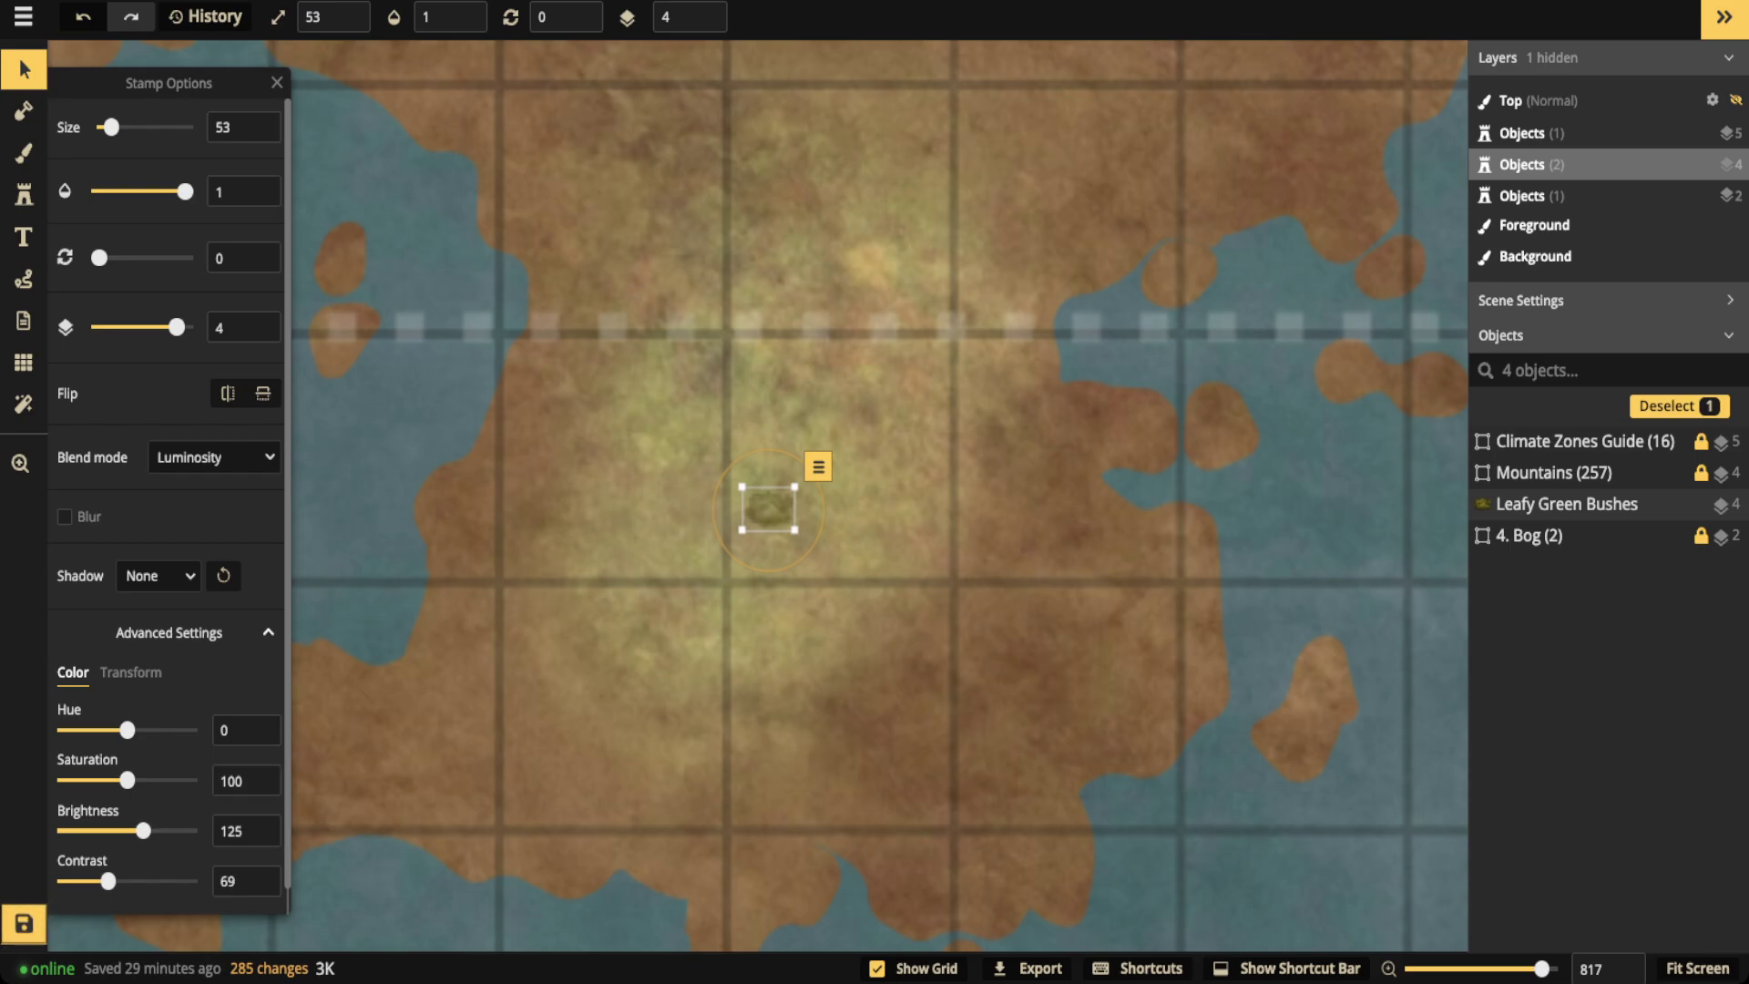
{"action": "left_click_drag", "start_coordinate": [767, 509], "coordinate": [678, 452]}
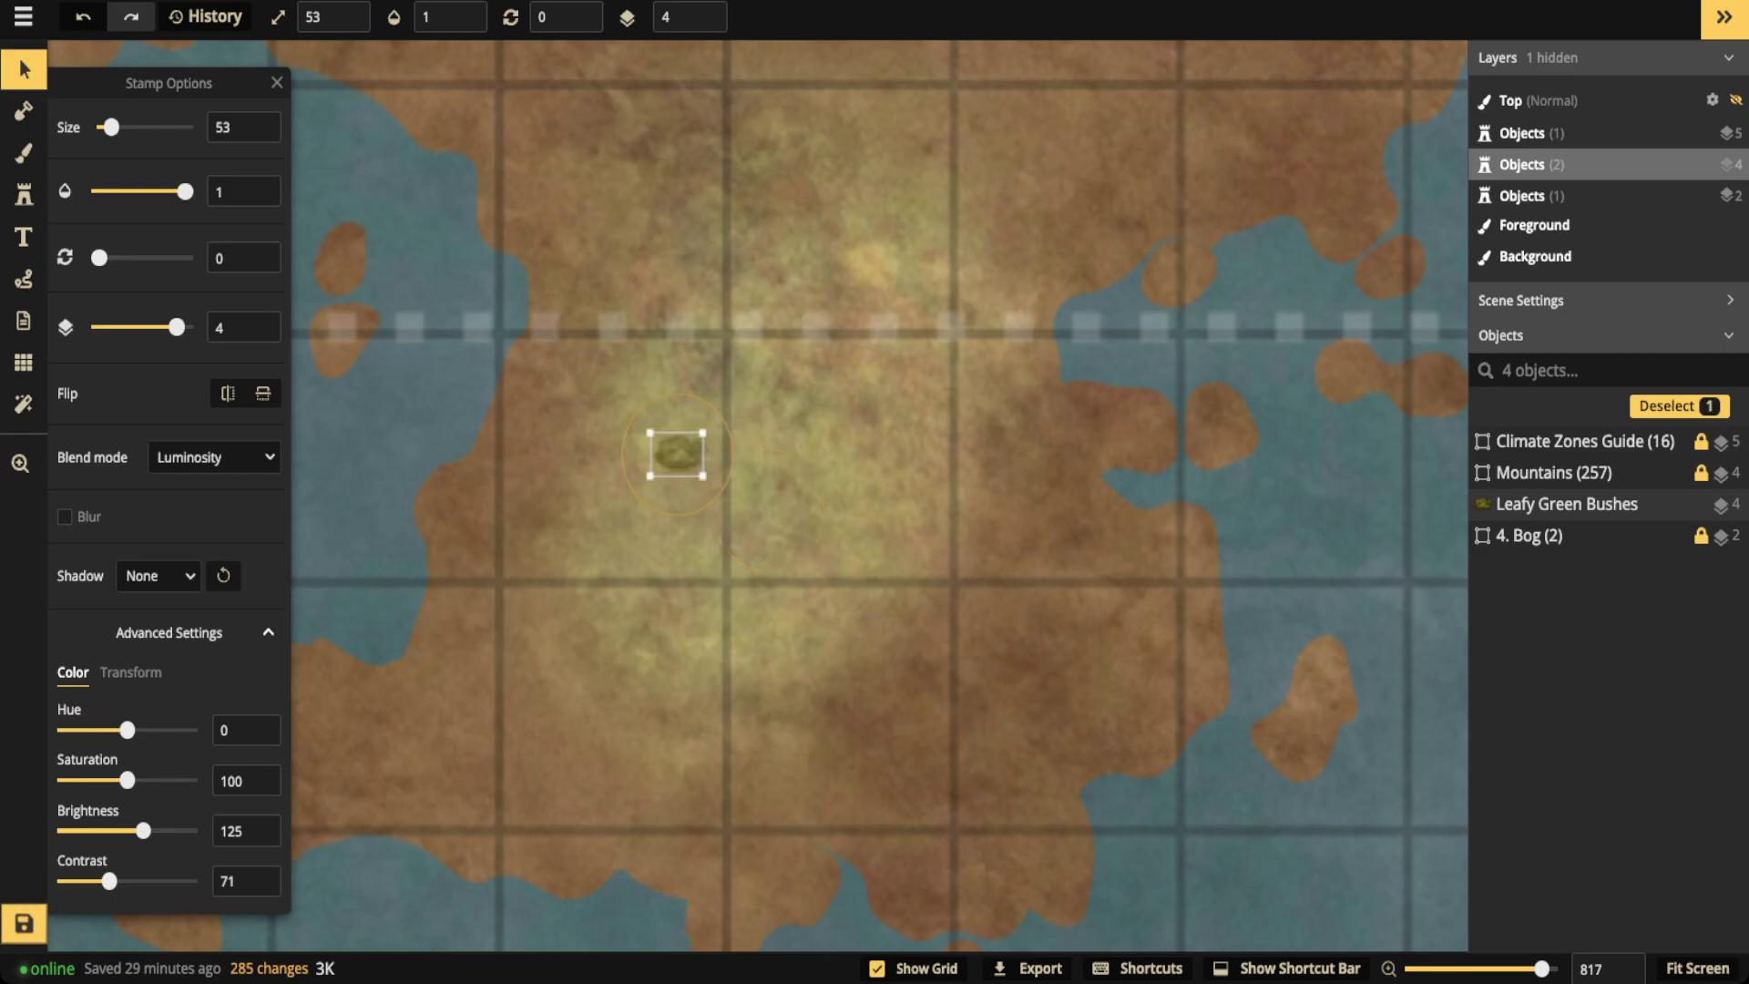
Scatter more Leafy Green Bushes stamps with the adjusted colours at size 53 across the fen, north and south of the first bush
{"action": "key", "text": "s"}
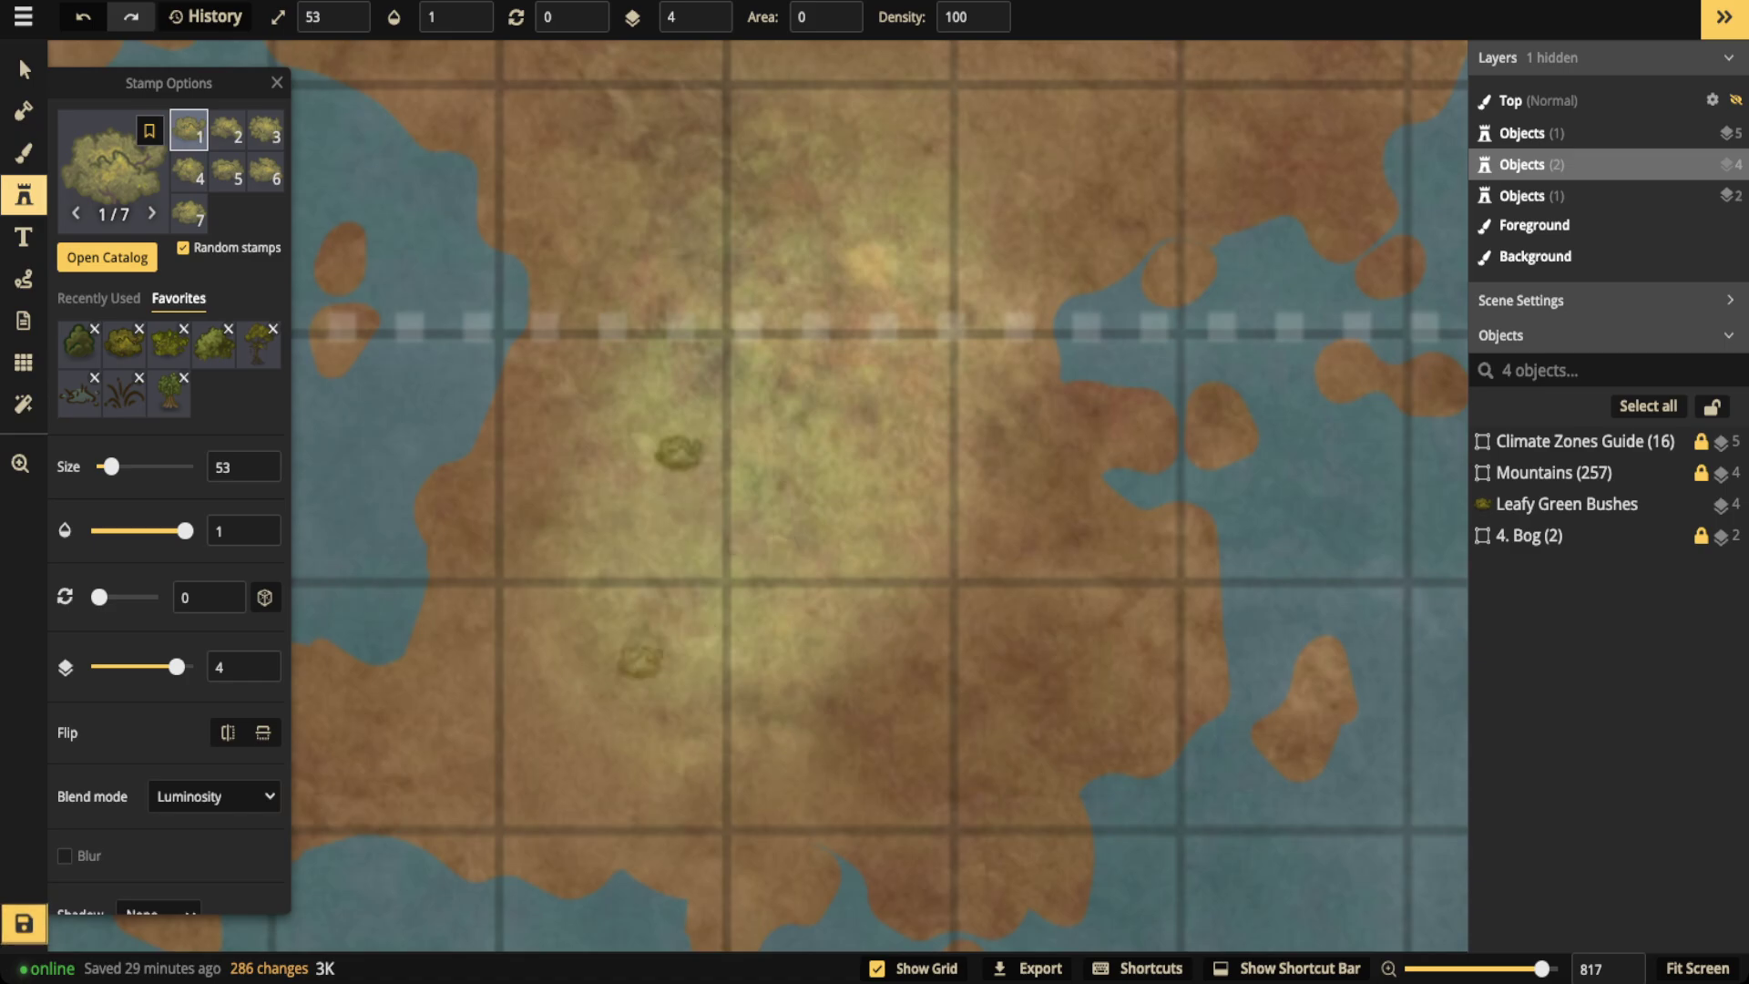
{"action": "left_click", "coordinate": [640, 642]}
{"action": "left_click", "coordinate": [789, 562]}
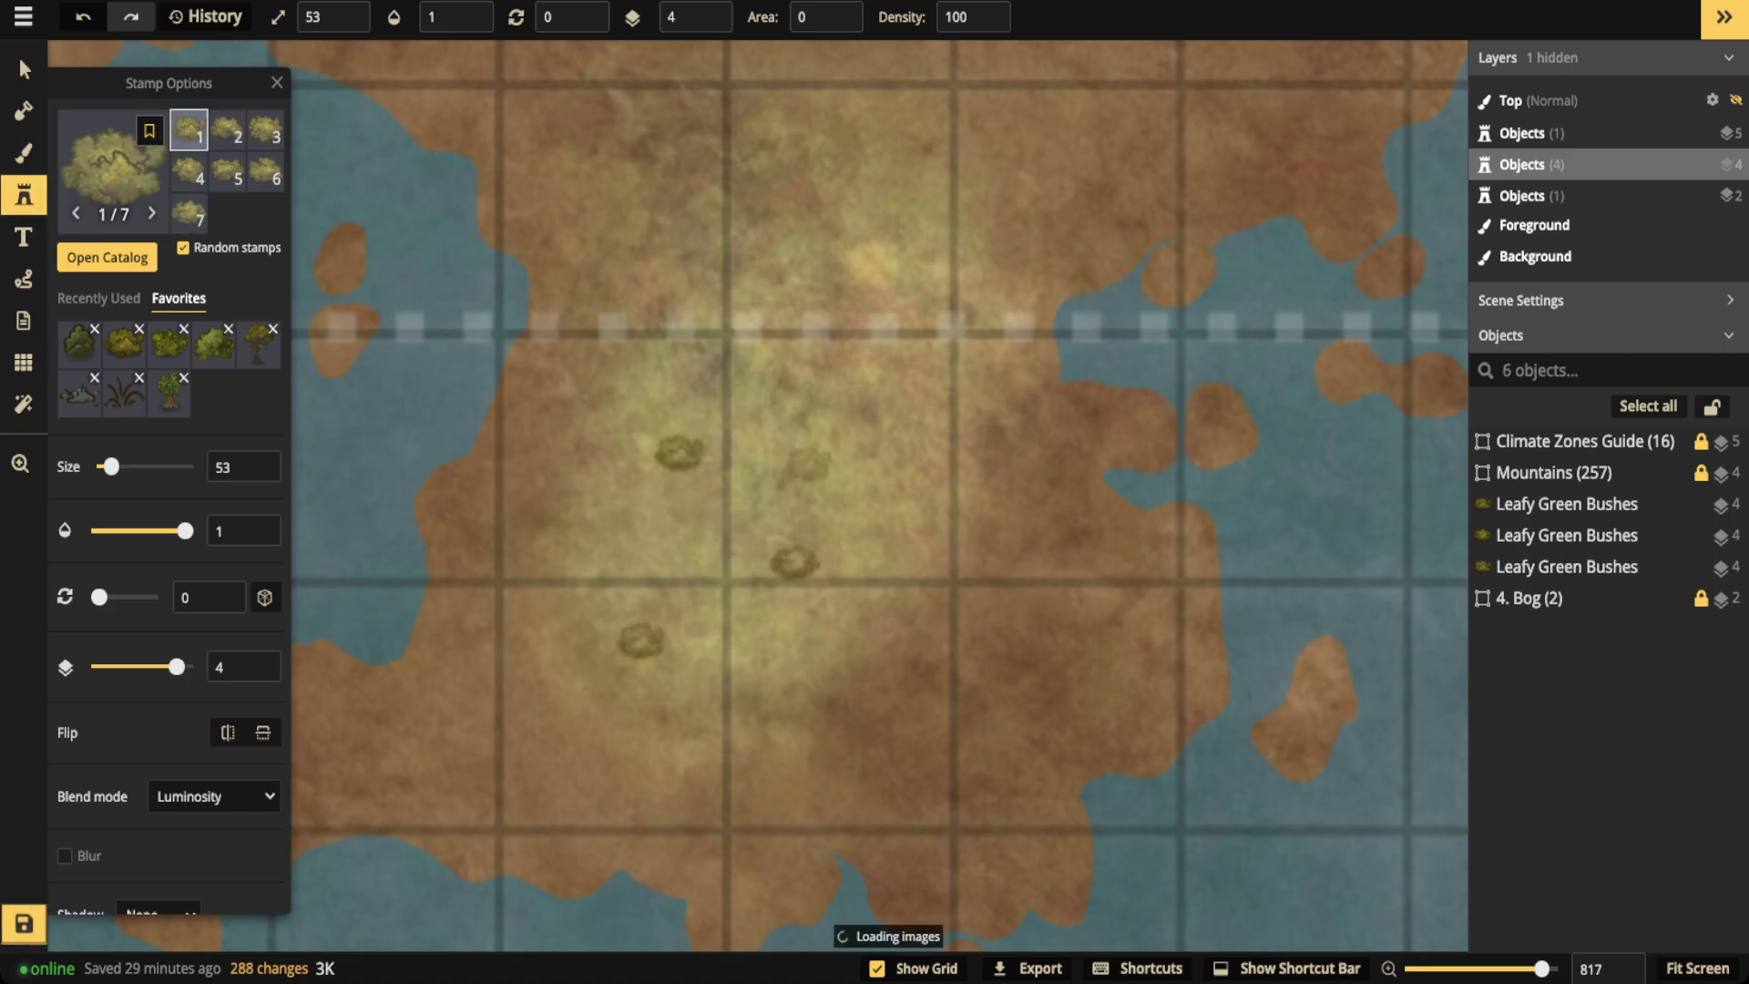
{"action": "left_click", "coordinate": [838, 355]}
{"action": "left_click", "coordinate": [698, 253]}
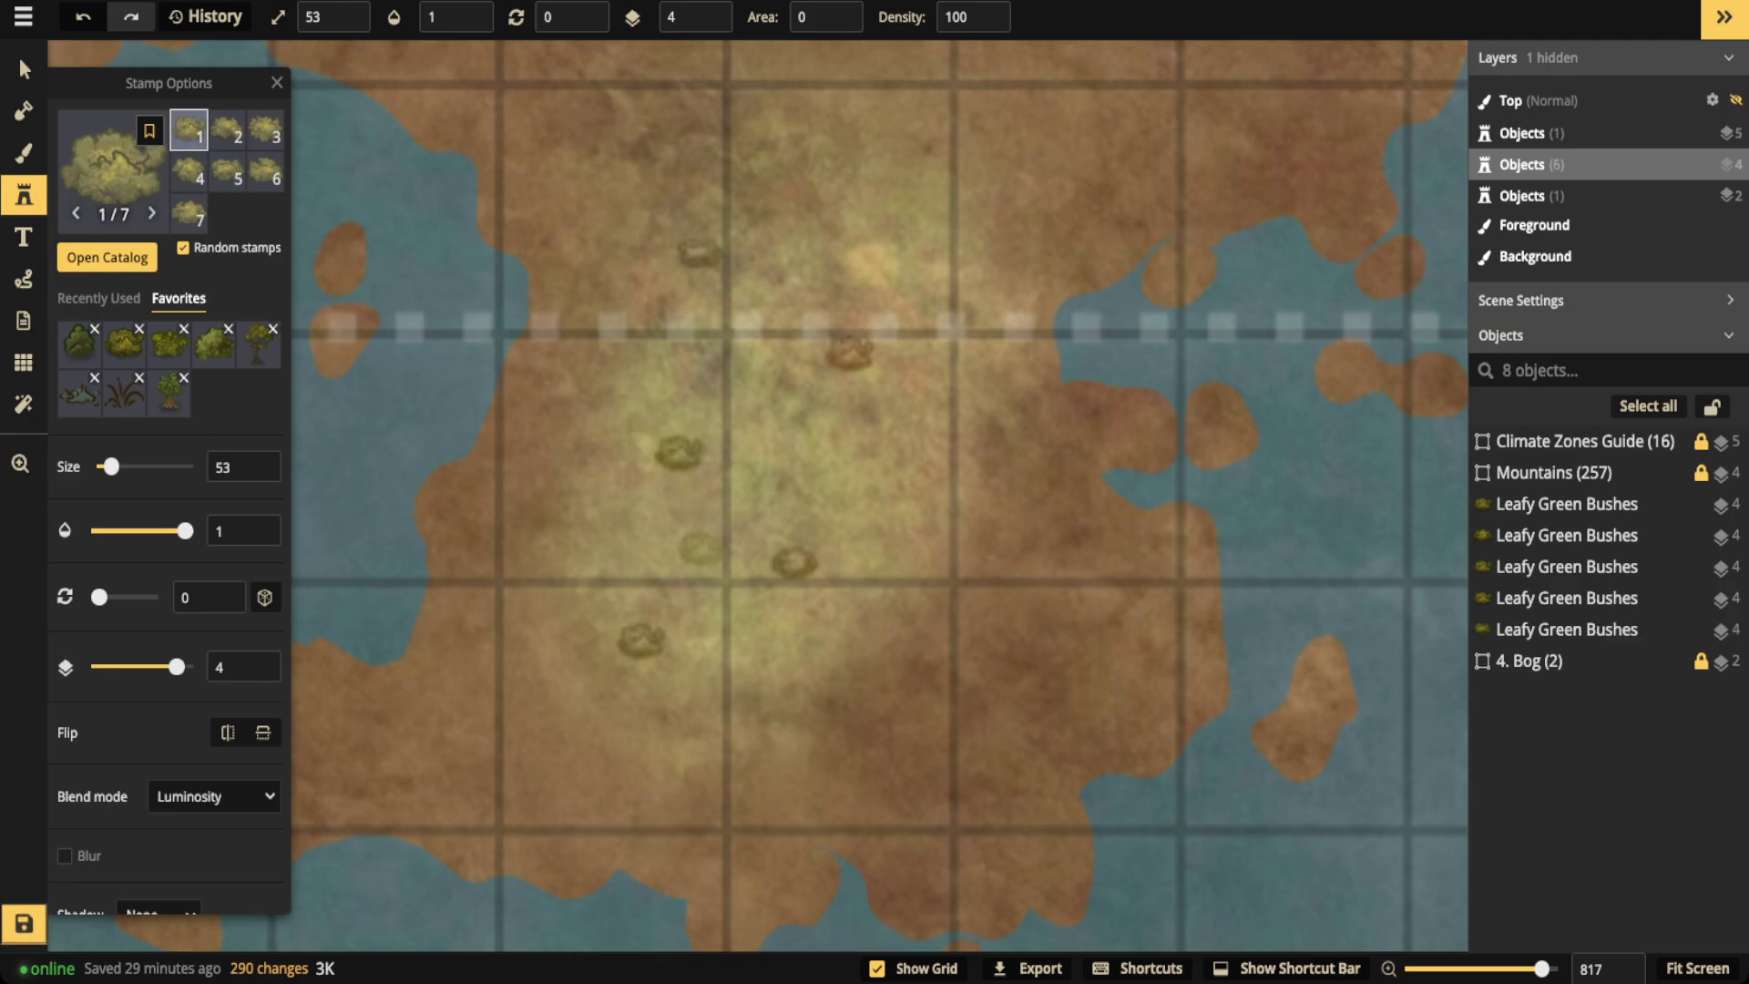
Place smaller Leafy Green Bushes stamps at size 33 beside the existing bushes in the western and southern parts of the fen
{"action": "key", "text": "["}
{"action": "key", "text": "["}
{"action": "left_click", "coordinate": [695, 469]}
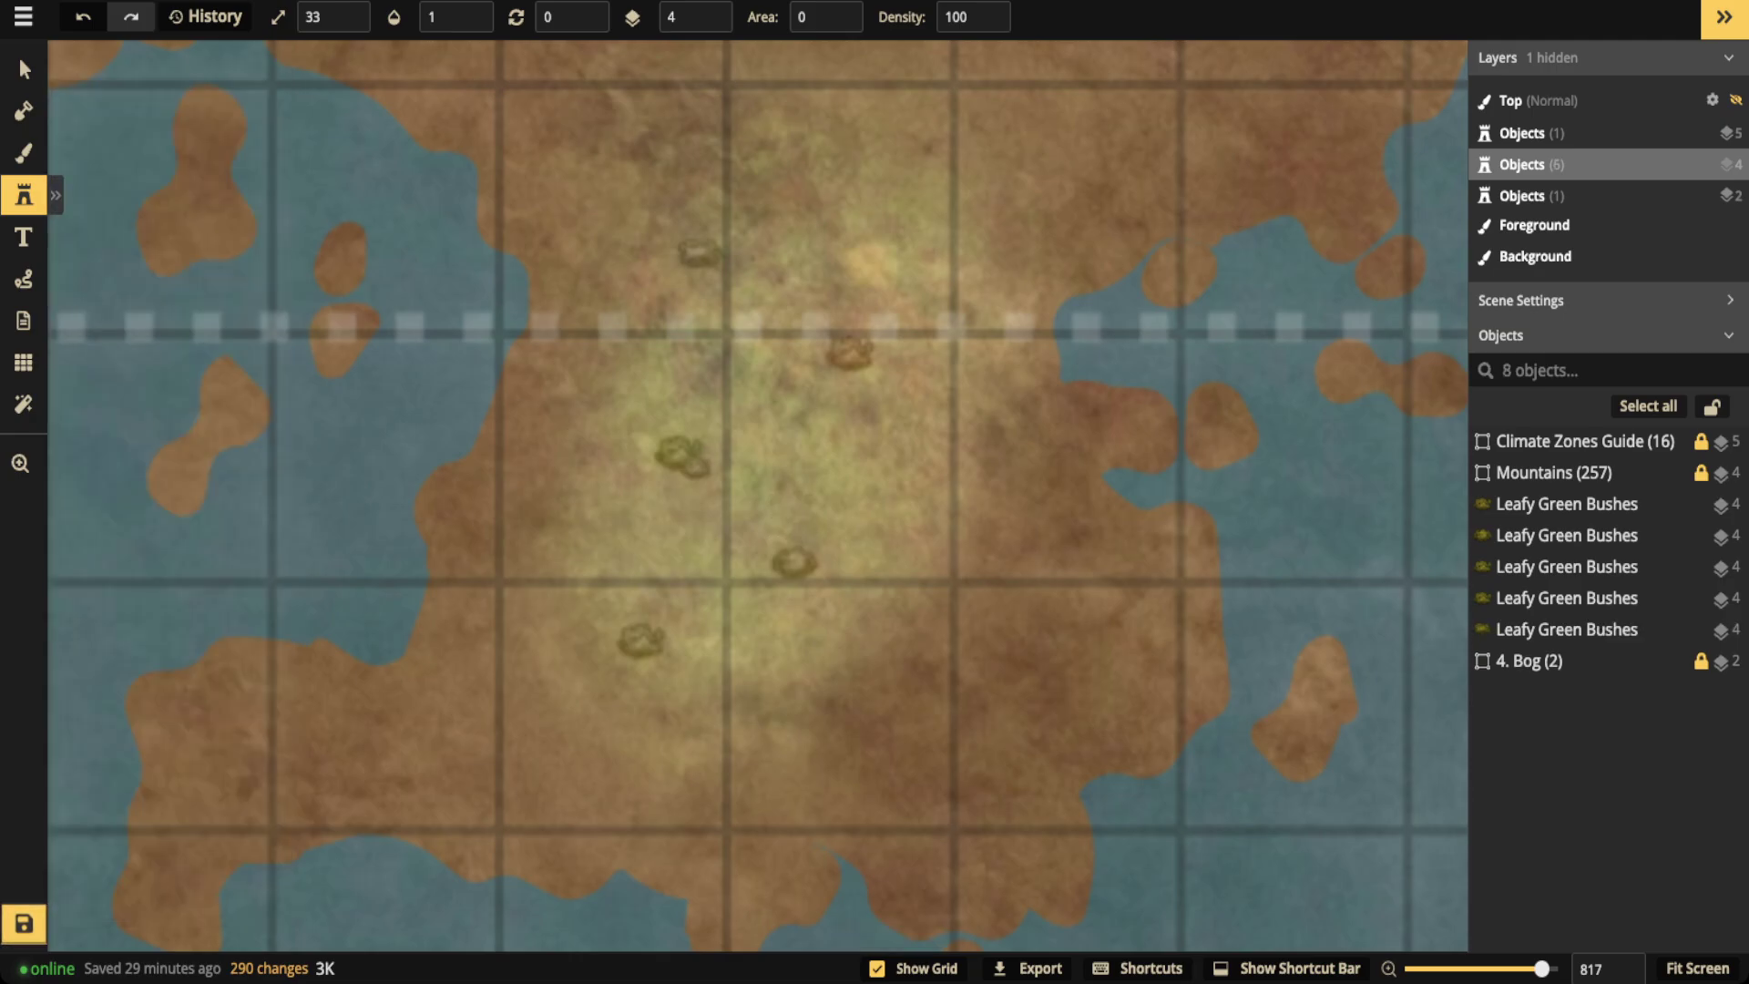
{"action": "left_click", "coordinate": [645, 474]}
{"action": "left_click", "coordinate": [656, 486]}
{"action": "left_click", "coordinate": [685, 632]}
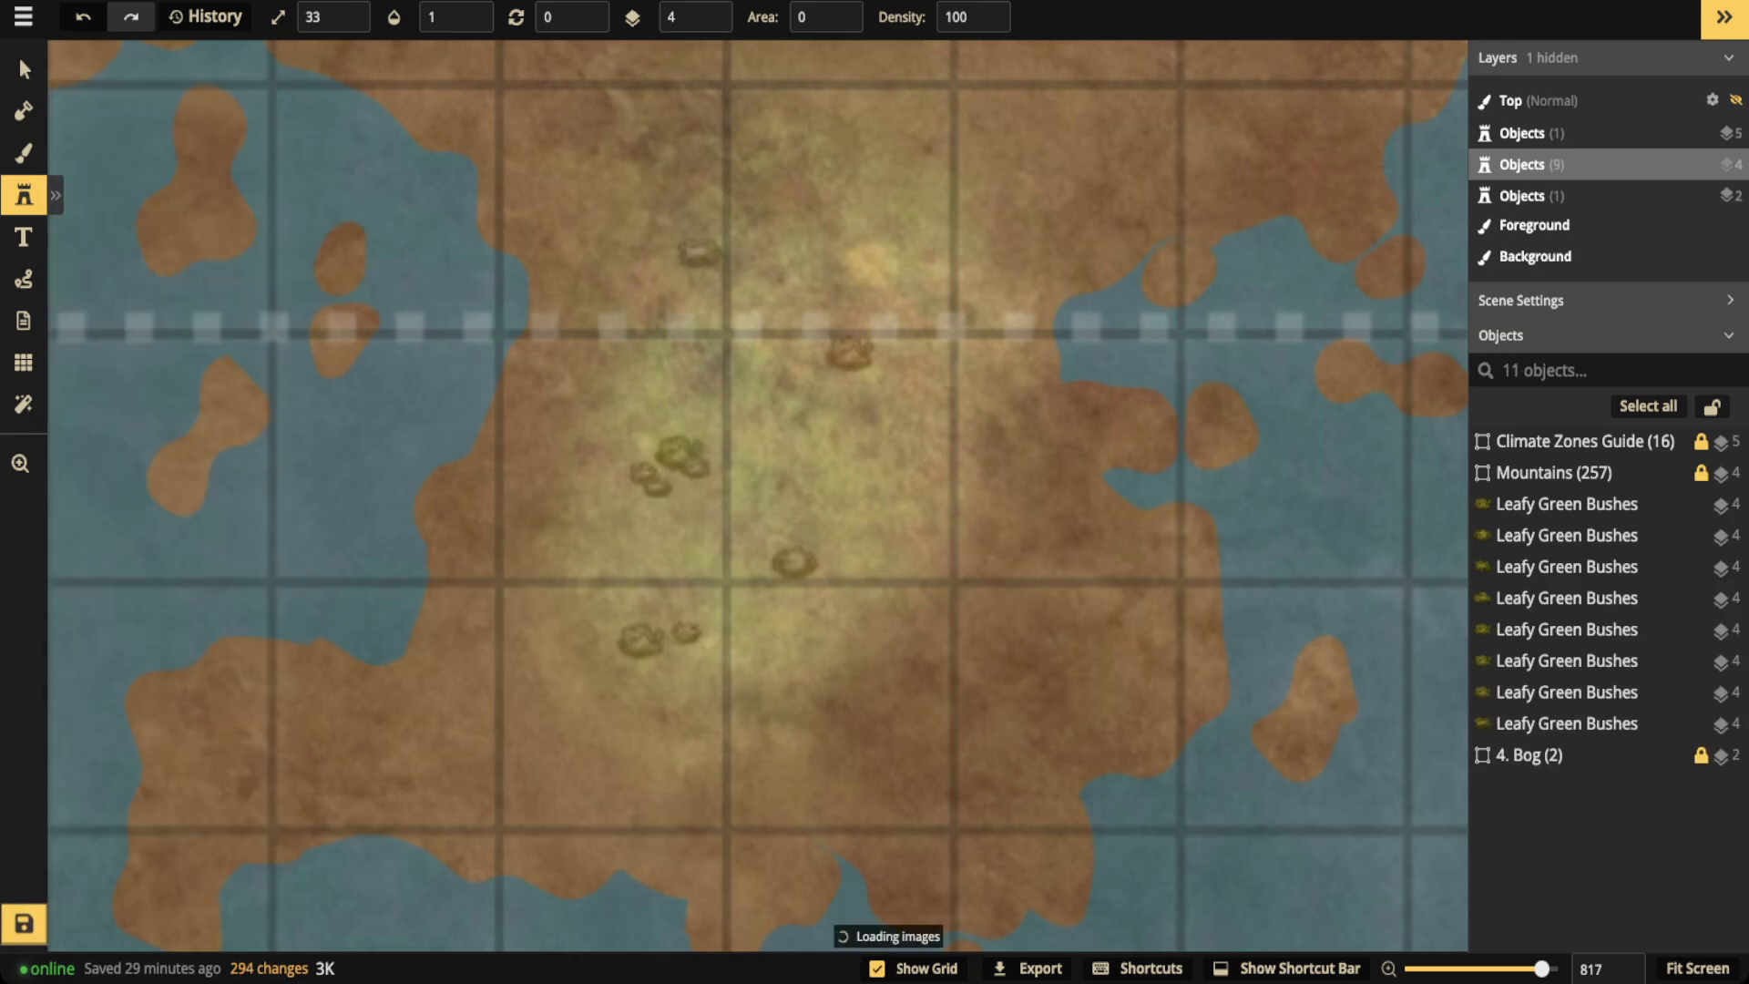
{"action": "left_click", "coordinate": [663, 654]}
{"action": "left_click", "coordinate": [777, 653]}
{"action": "left_click", "coordinate": [700, 352]}
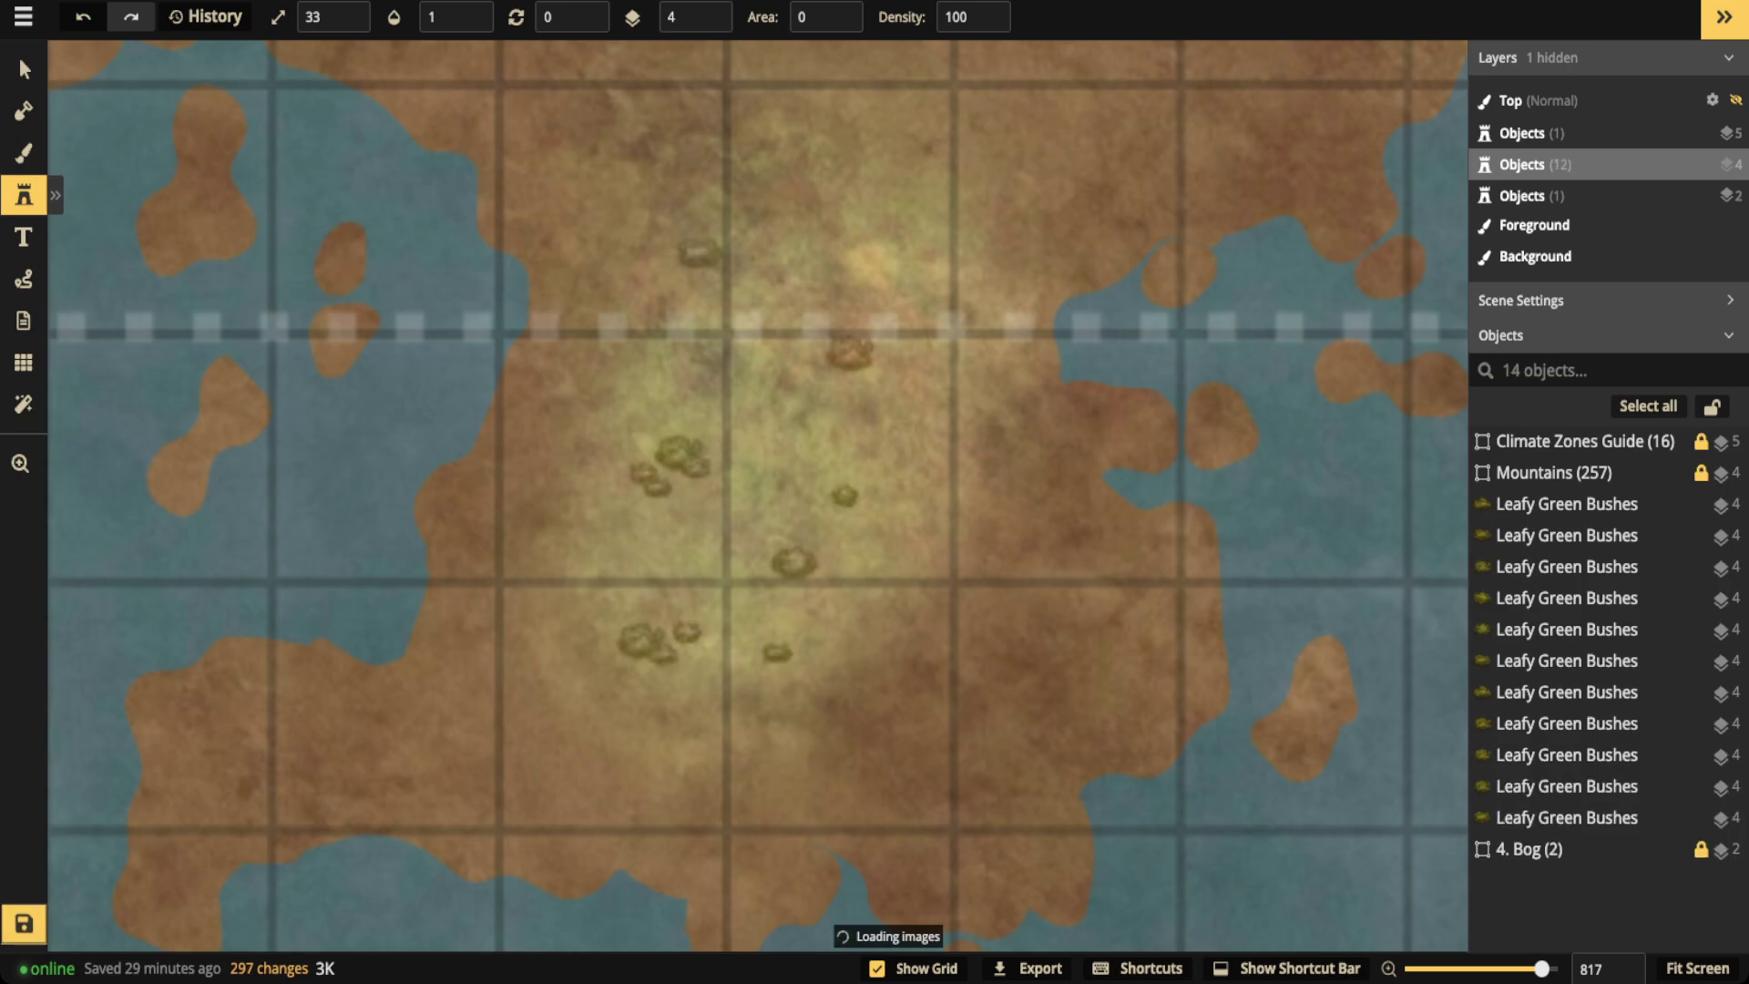
Add more size 33 Leafy Green Bushes stamps in the fen's eastern half, at its northern end and clustered around the reddish bush
{"action": "left_click", "coordinate": [844, 495]}
{"action": "left_click", "coordinate": [795, 219]}
{"action": "left_click", "coordinate": [876, 373]}
{"action": "left_click", "coordinate": [853, 377]}
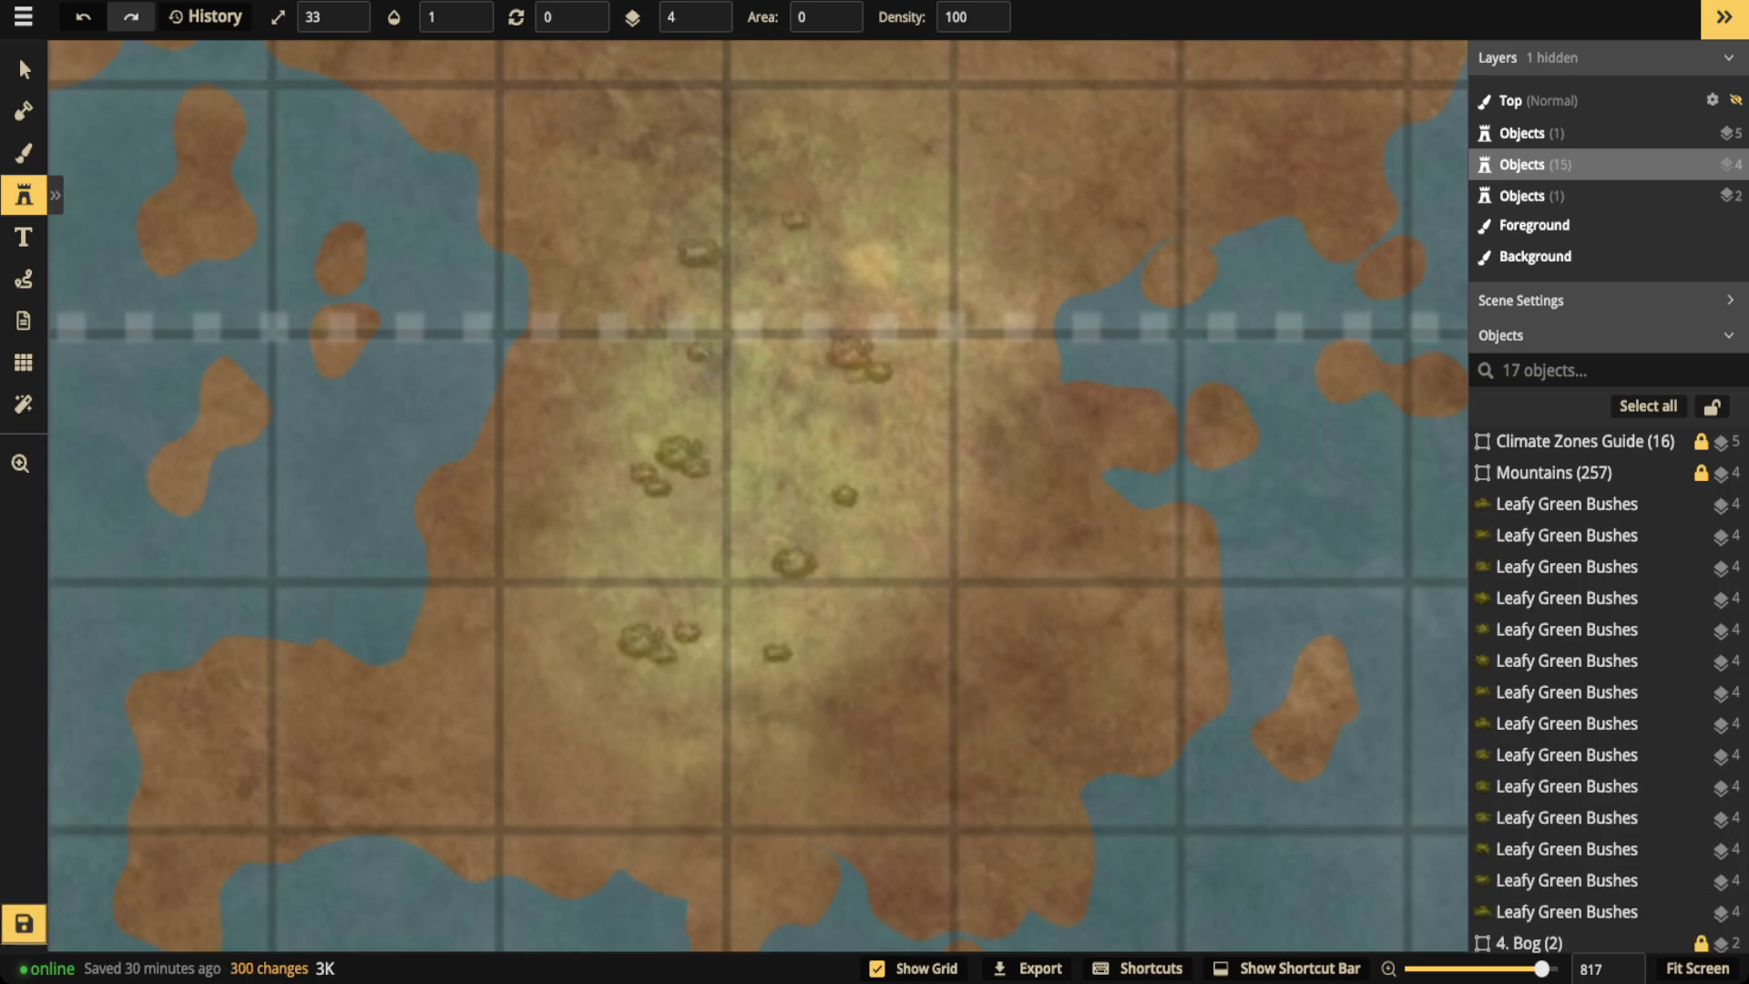
{"action": "left_click", "coordinate": [858, 381]}
{"action": "left_click", "coordinate": [867, 384]}
Scatter tiny Leafy Green Bushes stamps, starting at size 13, around the western bush cluster
{"action": "scroll", "coordinate": [708, 534], "scroll_direction": "down", "scroll_amount": 2}
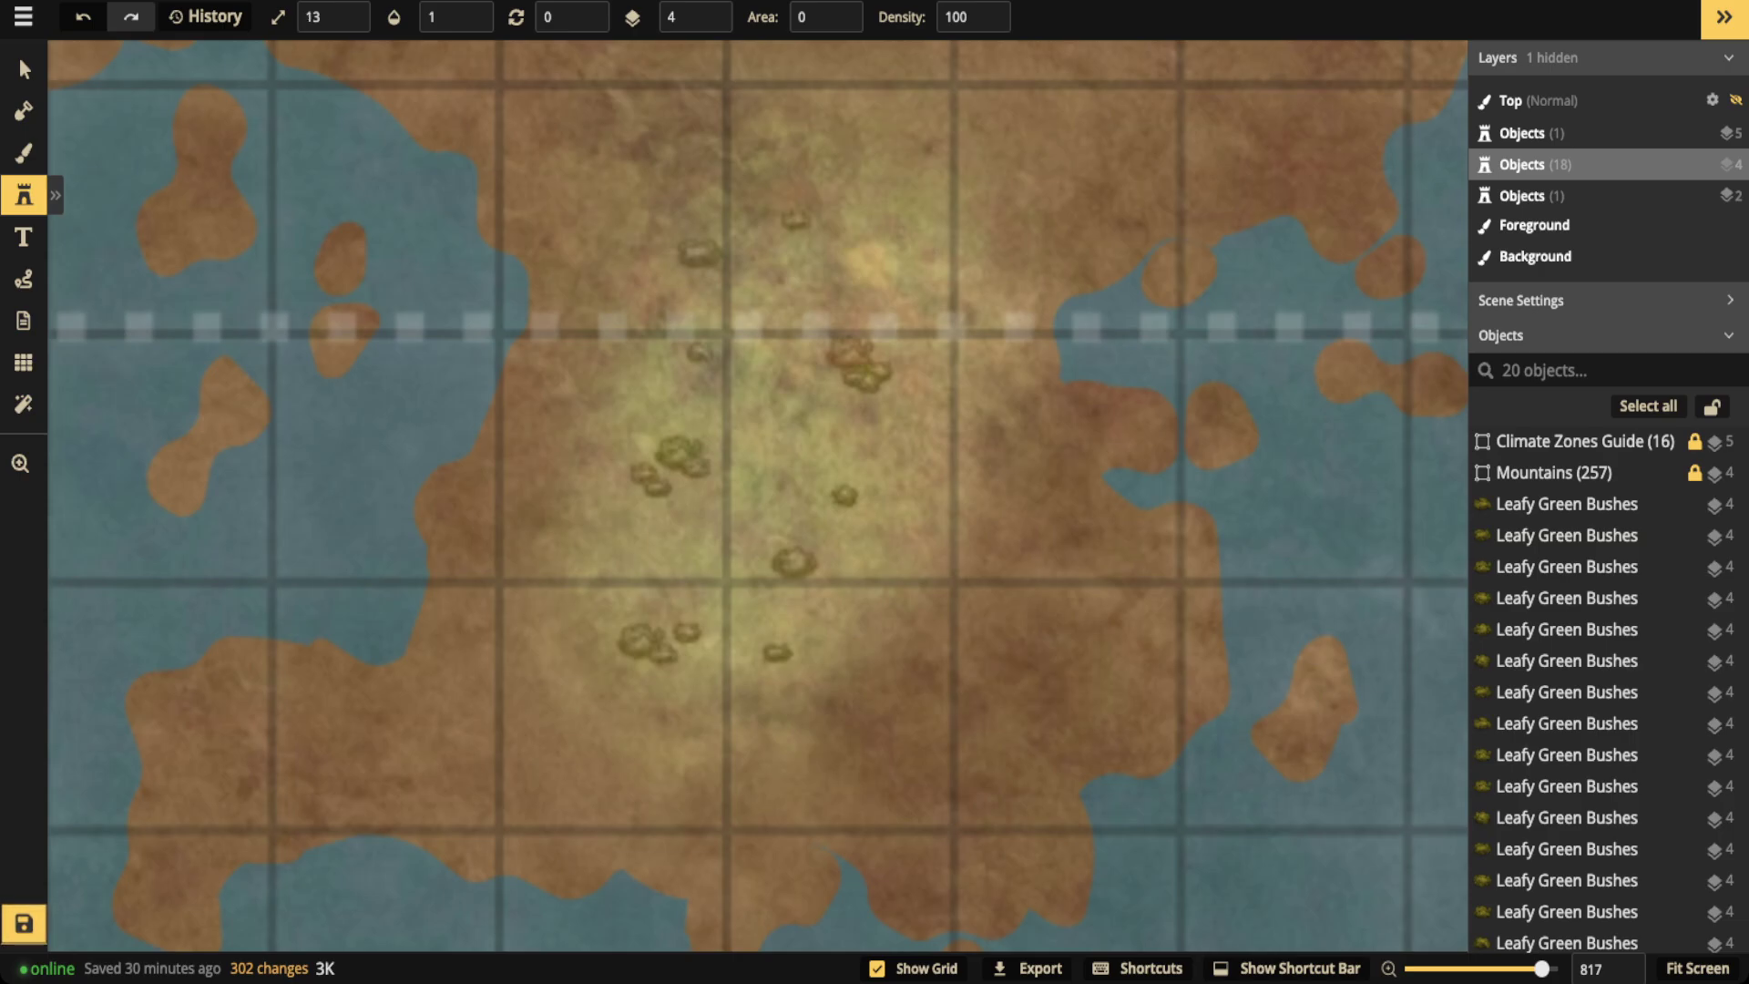
{"action": "left_click", "coordinate": [666, 506]}
{"action": "left_click", "coordinate": [646, 506]}
{"action": "left_click", "coordinate": [657, 503]}
{"action": "left_click", "coordinate": [689, 493]}
{"action": "left_click", "coordinate": [711, 417]}
{"action": "left_click", "coordinate": [606, 484]}
{"action": "left_click", "coordinate": [687, 501]}
Scatter tiny Leafy Green Bushes stamps around the southern bush clusters, including one at size 23 below the central-eastern bush
{"action": "left_click", "coordinate": [700, 648]}
{"action": "left_click", "coordinate": [680, 677]}
{"action": "left_click", "coordinate": [717, 695]}
{"action": "left_click", "coordinate": [805, 674]}
{"action": "left_click", "coordinate": [808, 676]}
{"action": "left_click", "coordinate": [811, 607]}
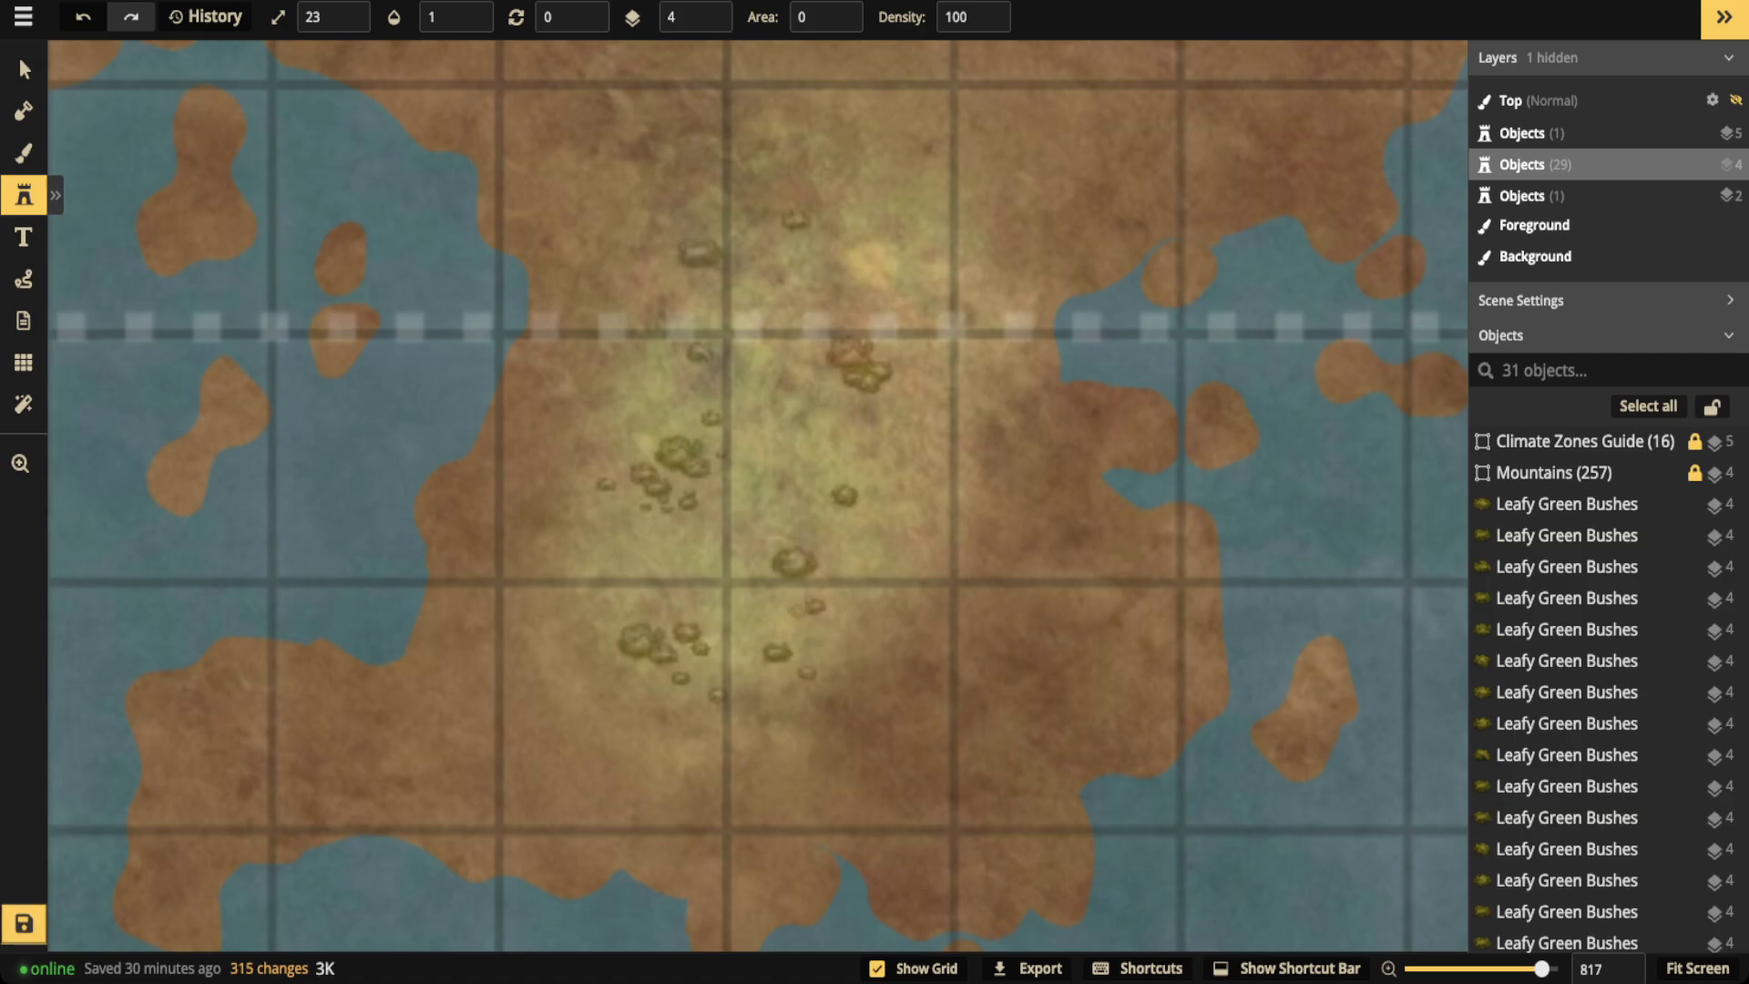
Add size 23 Leafy Green Bushes stamps along the fen's eastern side and up to its northern end
{"action": "left_click", "coordinate": [807, 620]}
{"action": "left_click", "coordinate": [865, 526]}
{"action": "left_click", "coordinate": [865, 526]}
{"action": "left_click", "coordinate": [871, 535]}
{"action": "left_click", "coordinate": [815, 432]}
{"action": "left_click", "coordinate": [803, 315]}
{"action": "left_click", "coordinate": [791, 291]}
{"action": "left_click", "coordinate": [813, 257]}
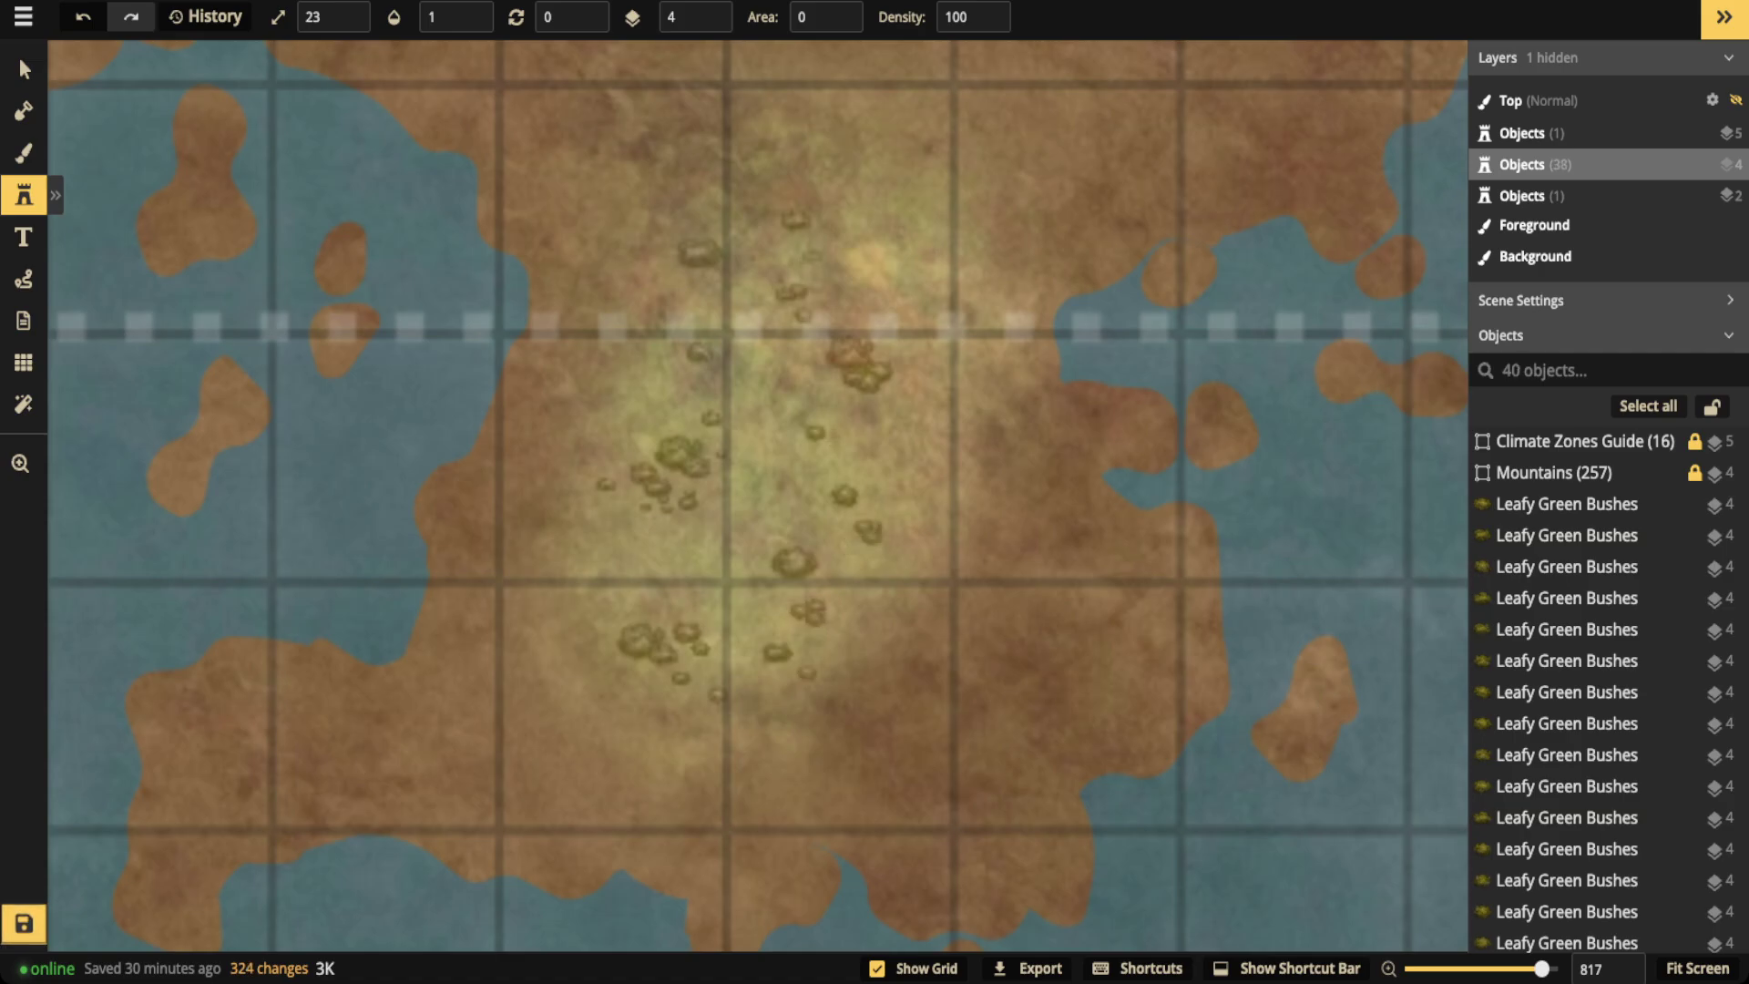
{"action": "left_click", "coordinate": [744, 250]}
Choose the mottled green grass texture from the Core pack for the foreground brush and darken it to brightness 49
{"action": "left_click", "coordinate": [24, 153]}
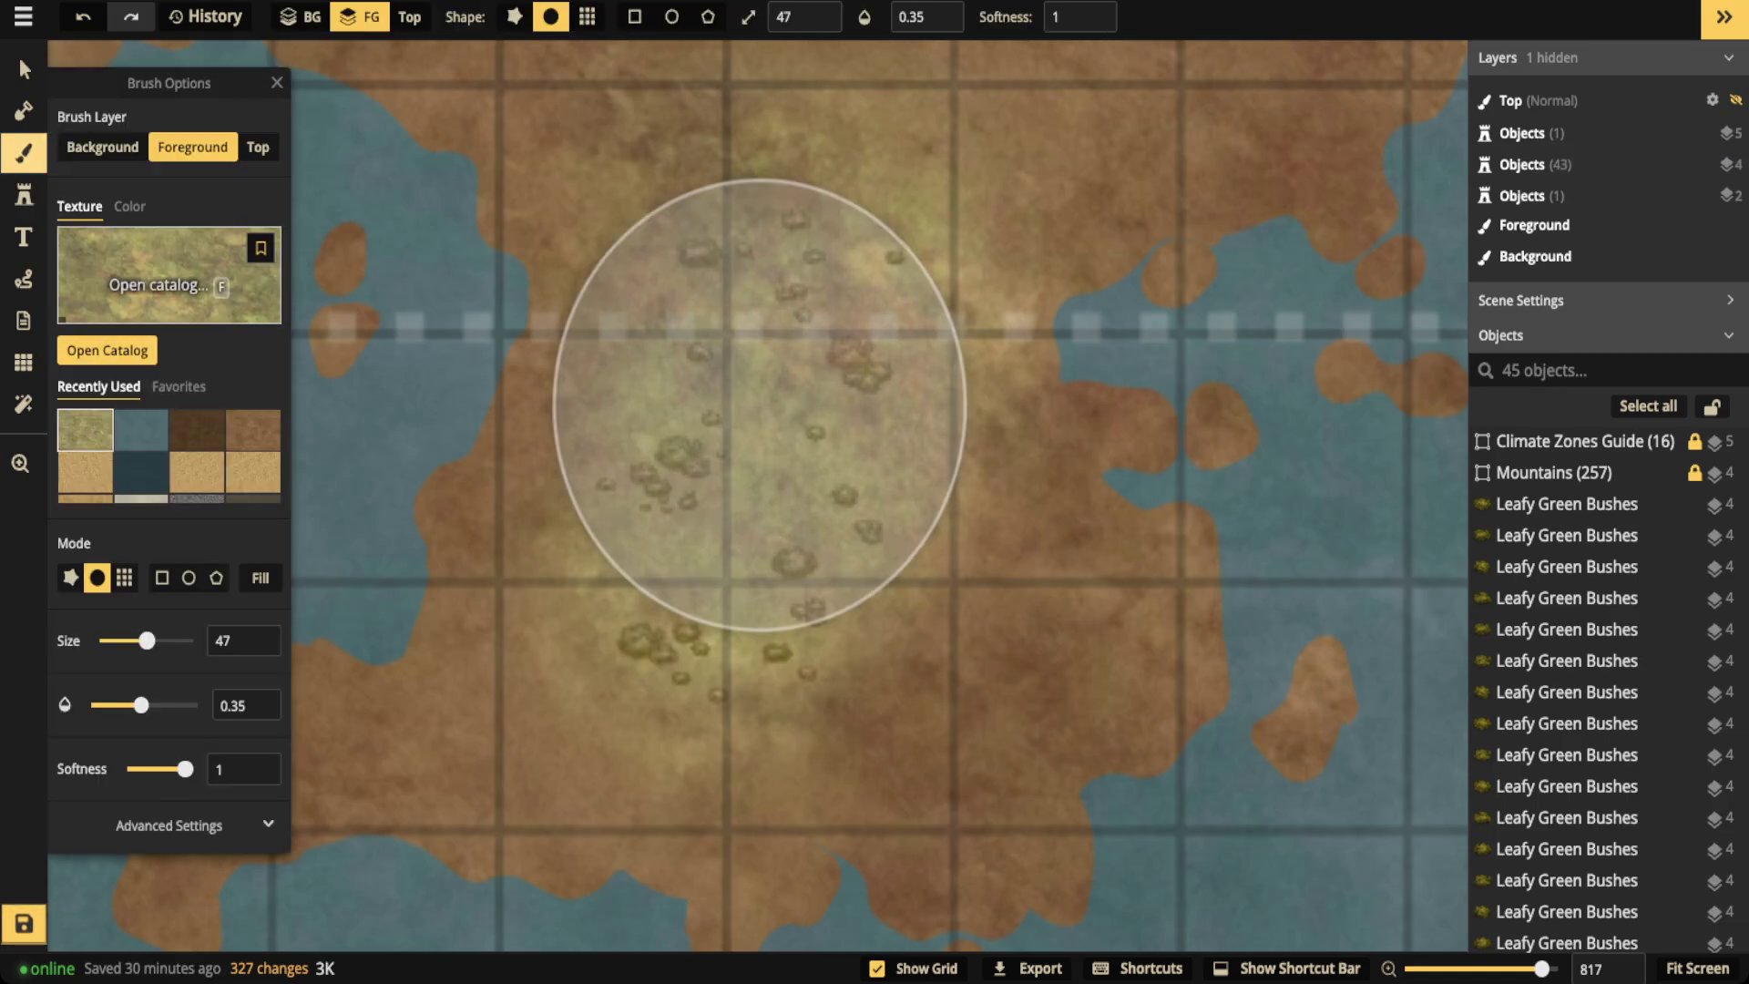
{"action": "key", "text": "f"}
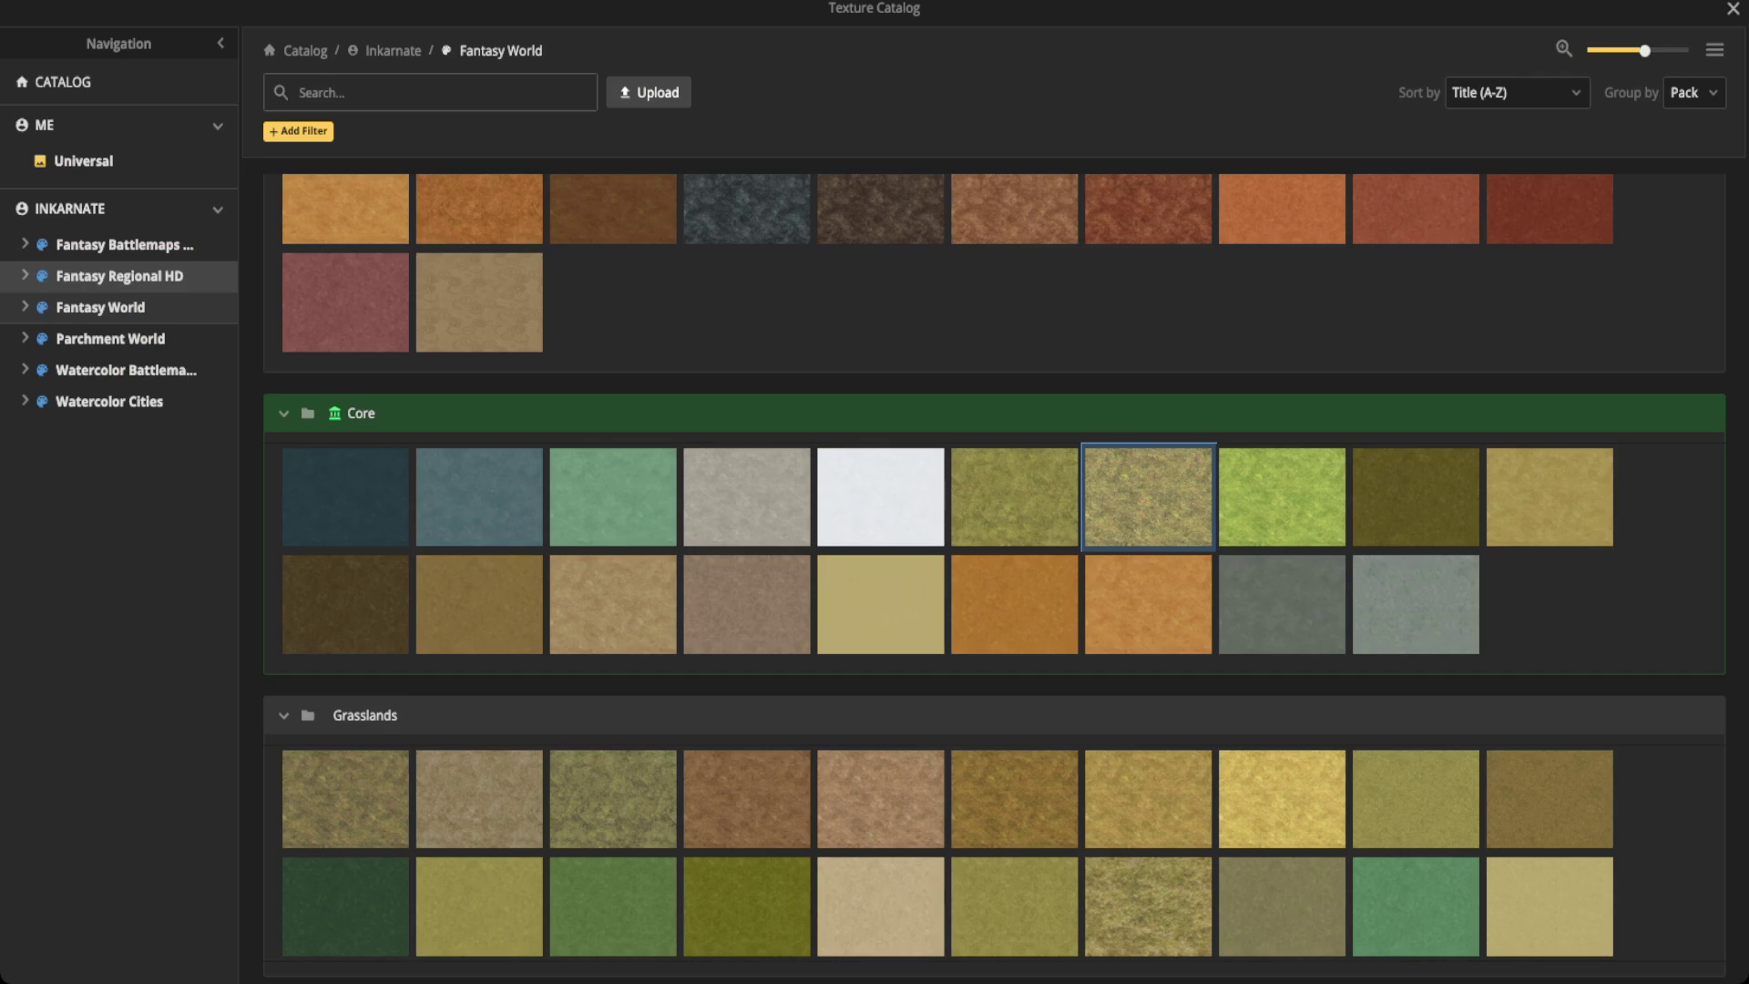
{"action": "left_click", "coordinate": [1147, 496]}
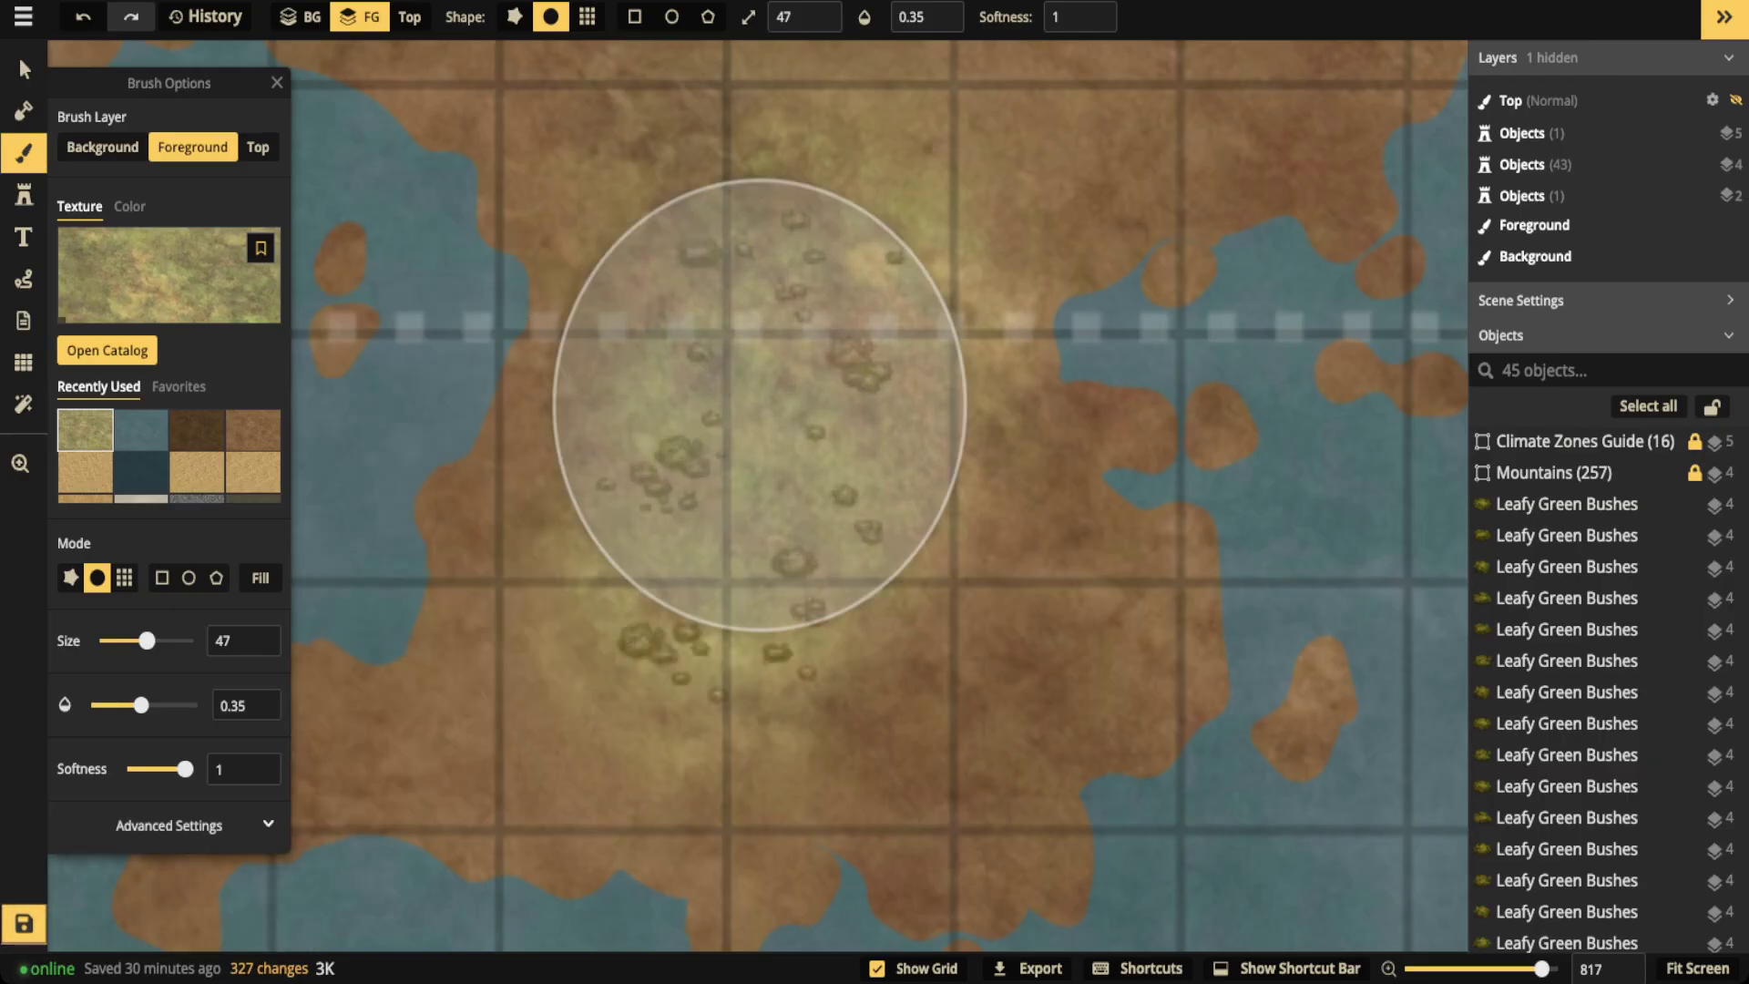
{"action": "left_click", "coordinate": [168, 824]}
{"action": "scroll", "coordinate": [168, 825], "scroll_direction": "down", "scroll_amount": 2}
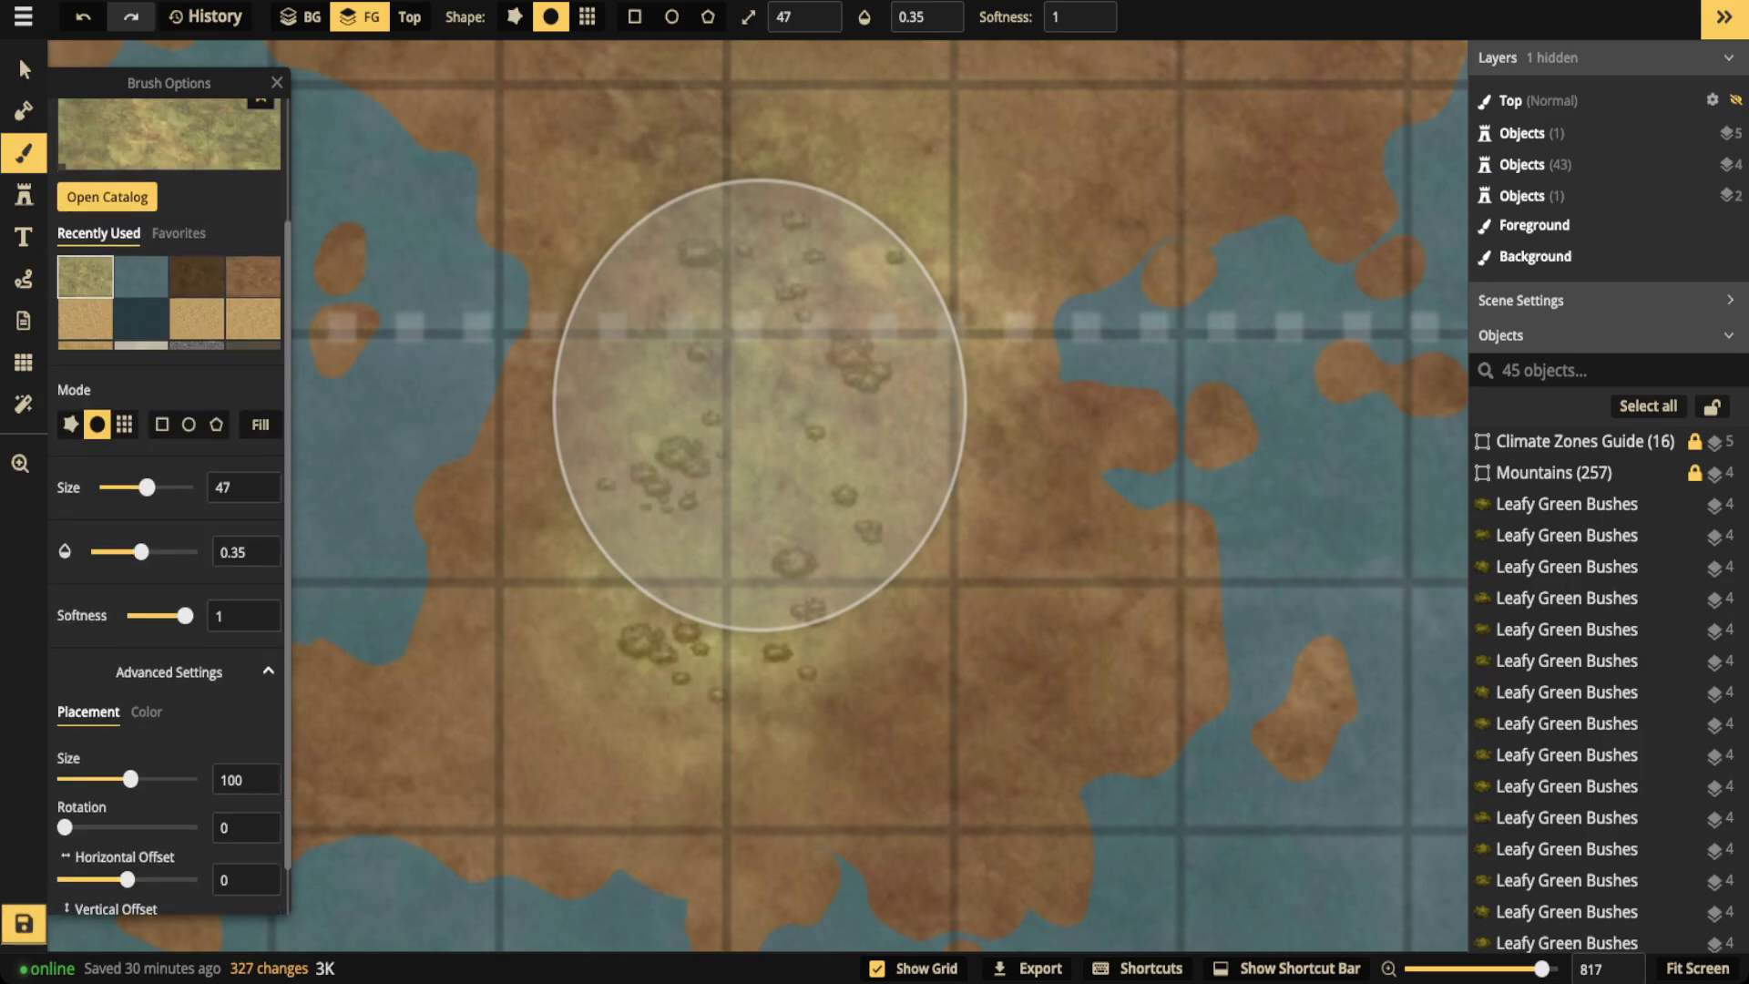
{"action": "scroll", "coordinate": [168, 506], "scroll_direction": "down", "scroll_amount": 1}
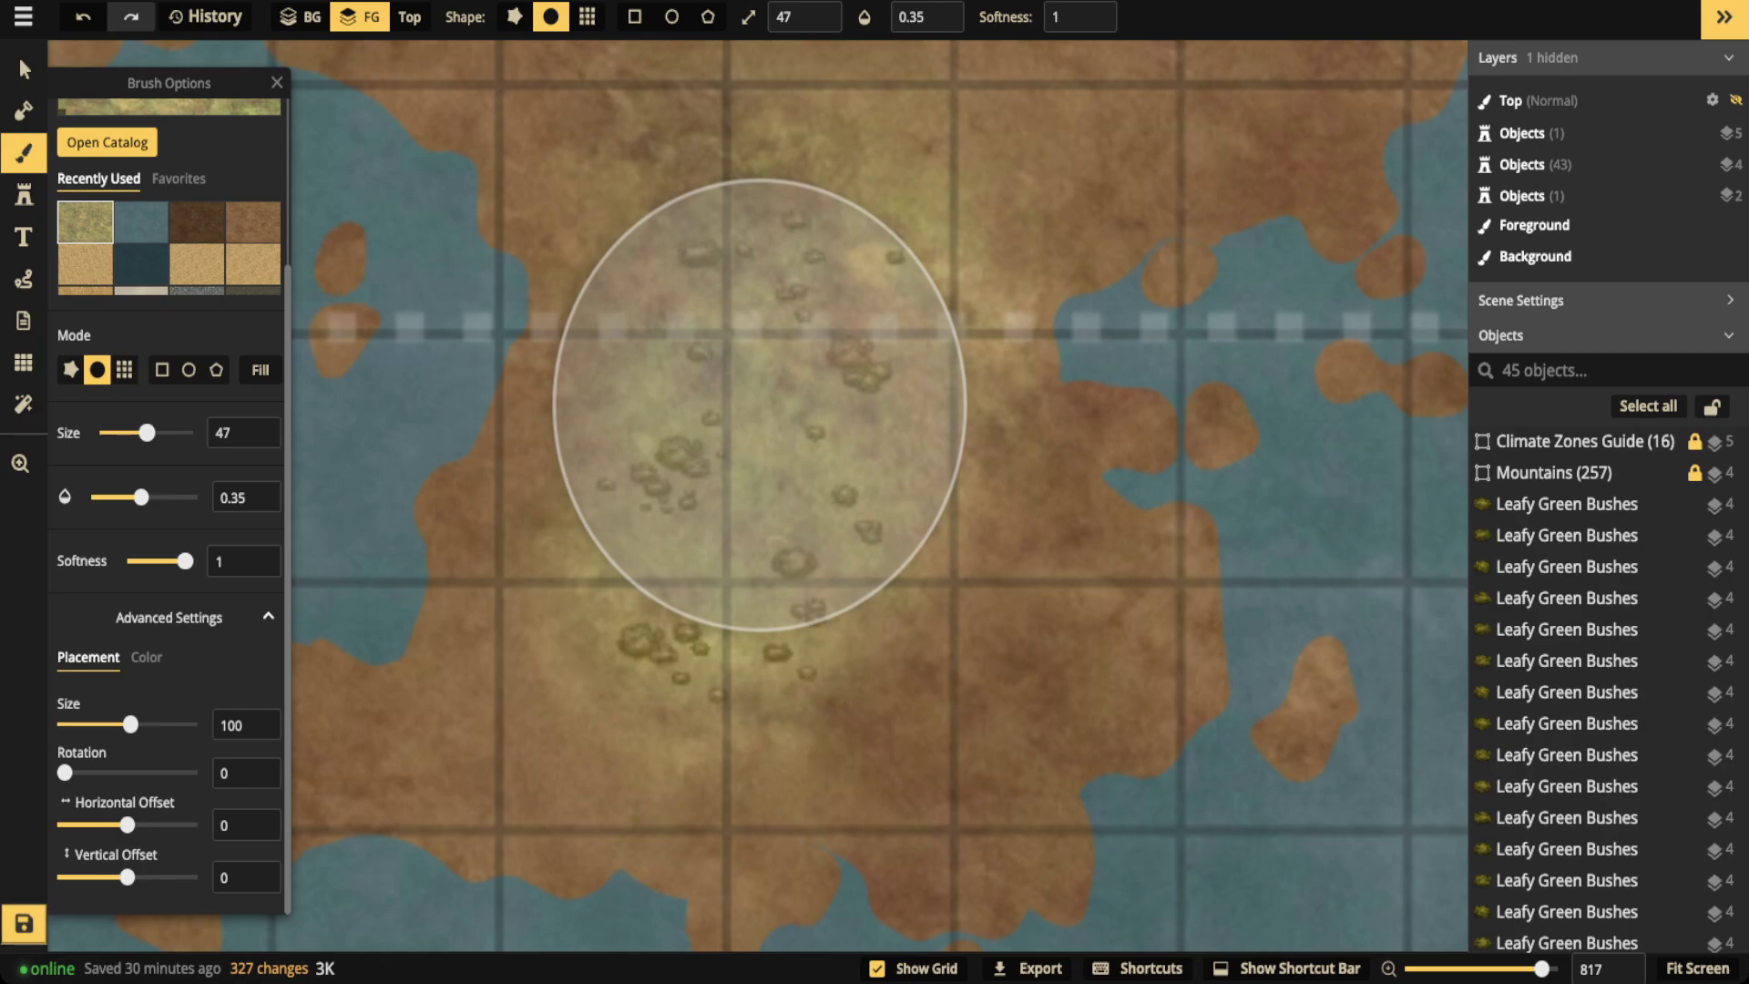
{"action": "left_click", "coordinate": [145, 657]}
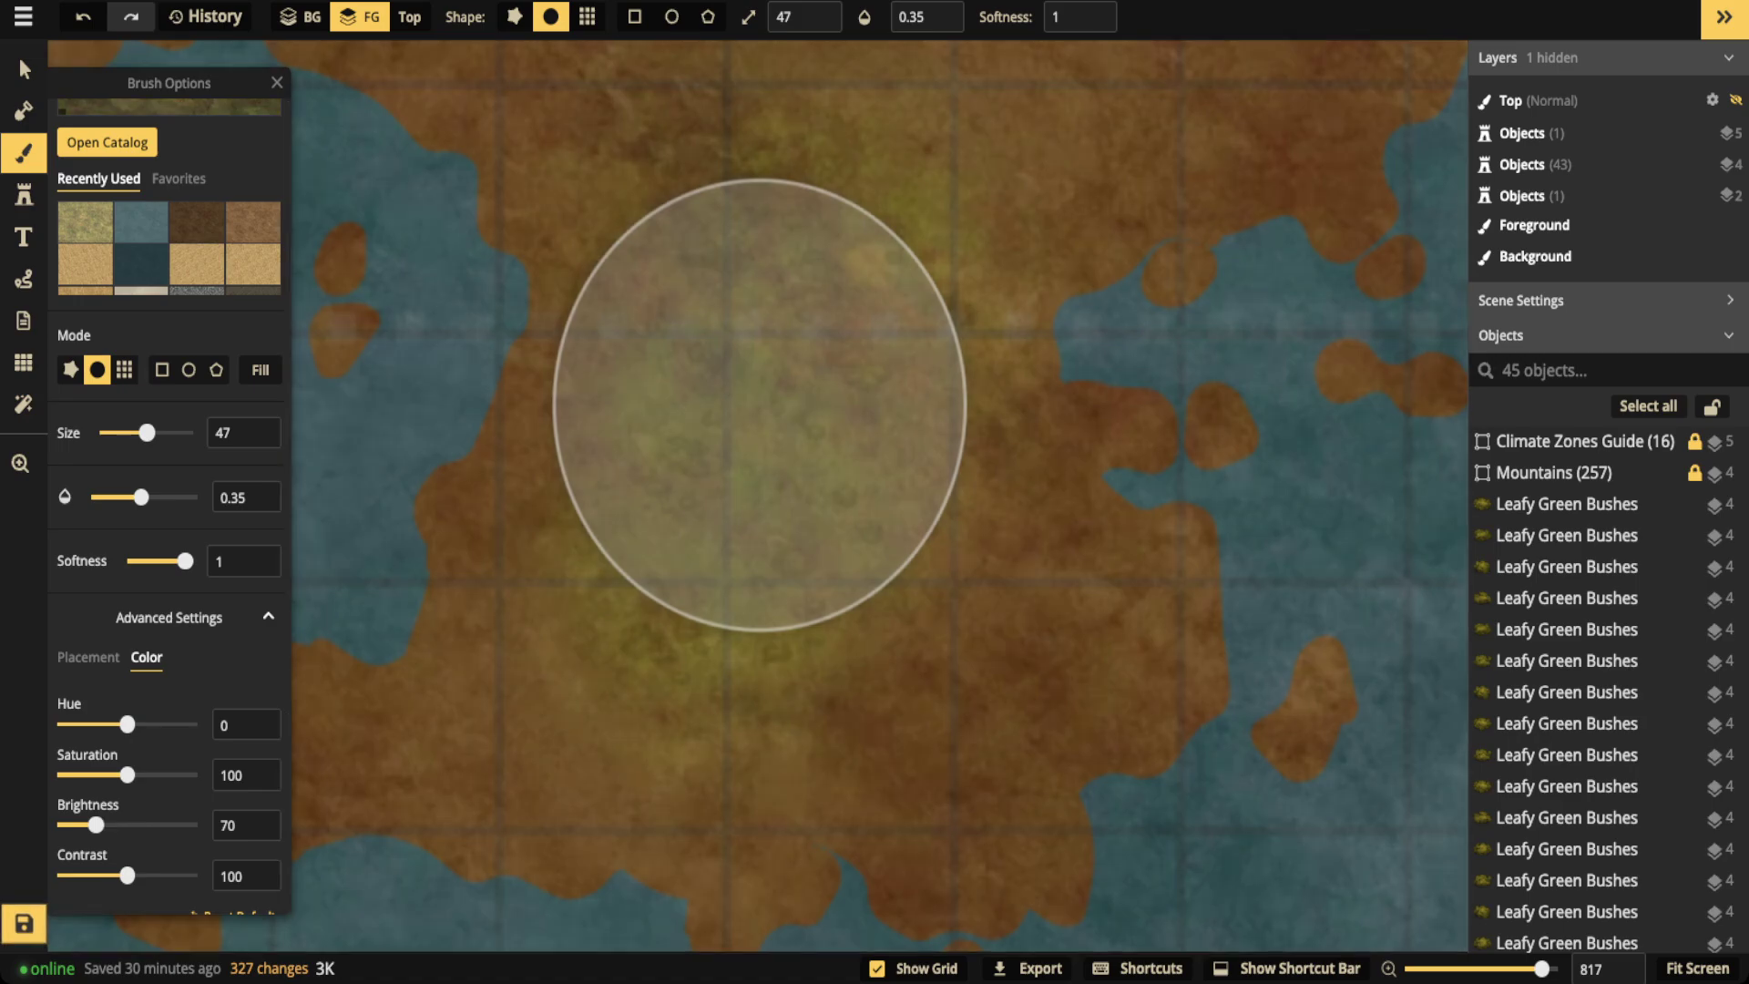
{"action": "scroll", "coordinate": [759, 405], "scroll_direction": "down", "scroll_amount": 5}
{"action": "scroll", "coordinate": [738, 484], "scroll_direction": "down", "scroll_amount": 10}
Paint soft dark patches between the fen's bushes with the darkened grass texture at brush size 5 and opacity 0.32
{"action": "key", "text": "bracketright"}
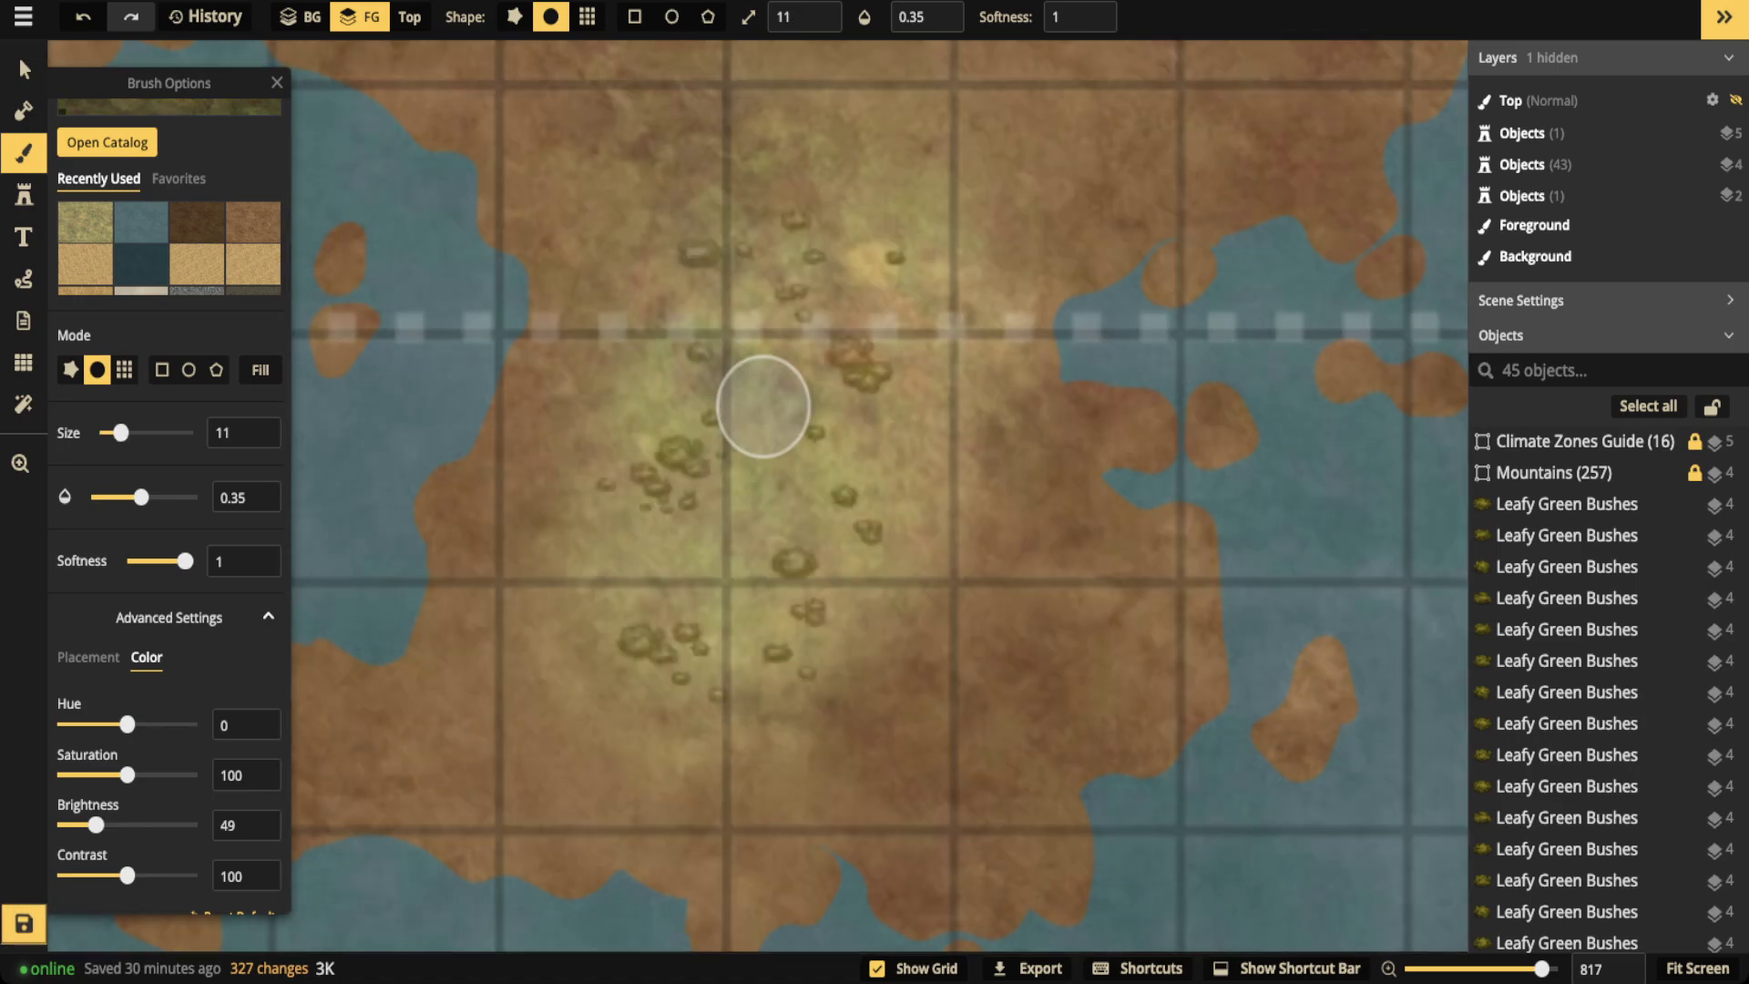
{"action": "left_click", "coordinate": [942, 23]}
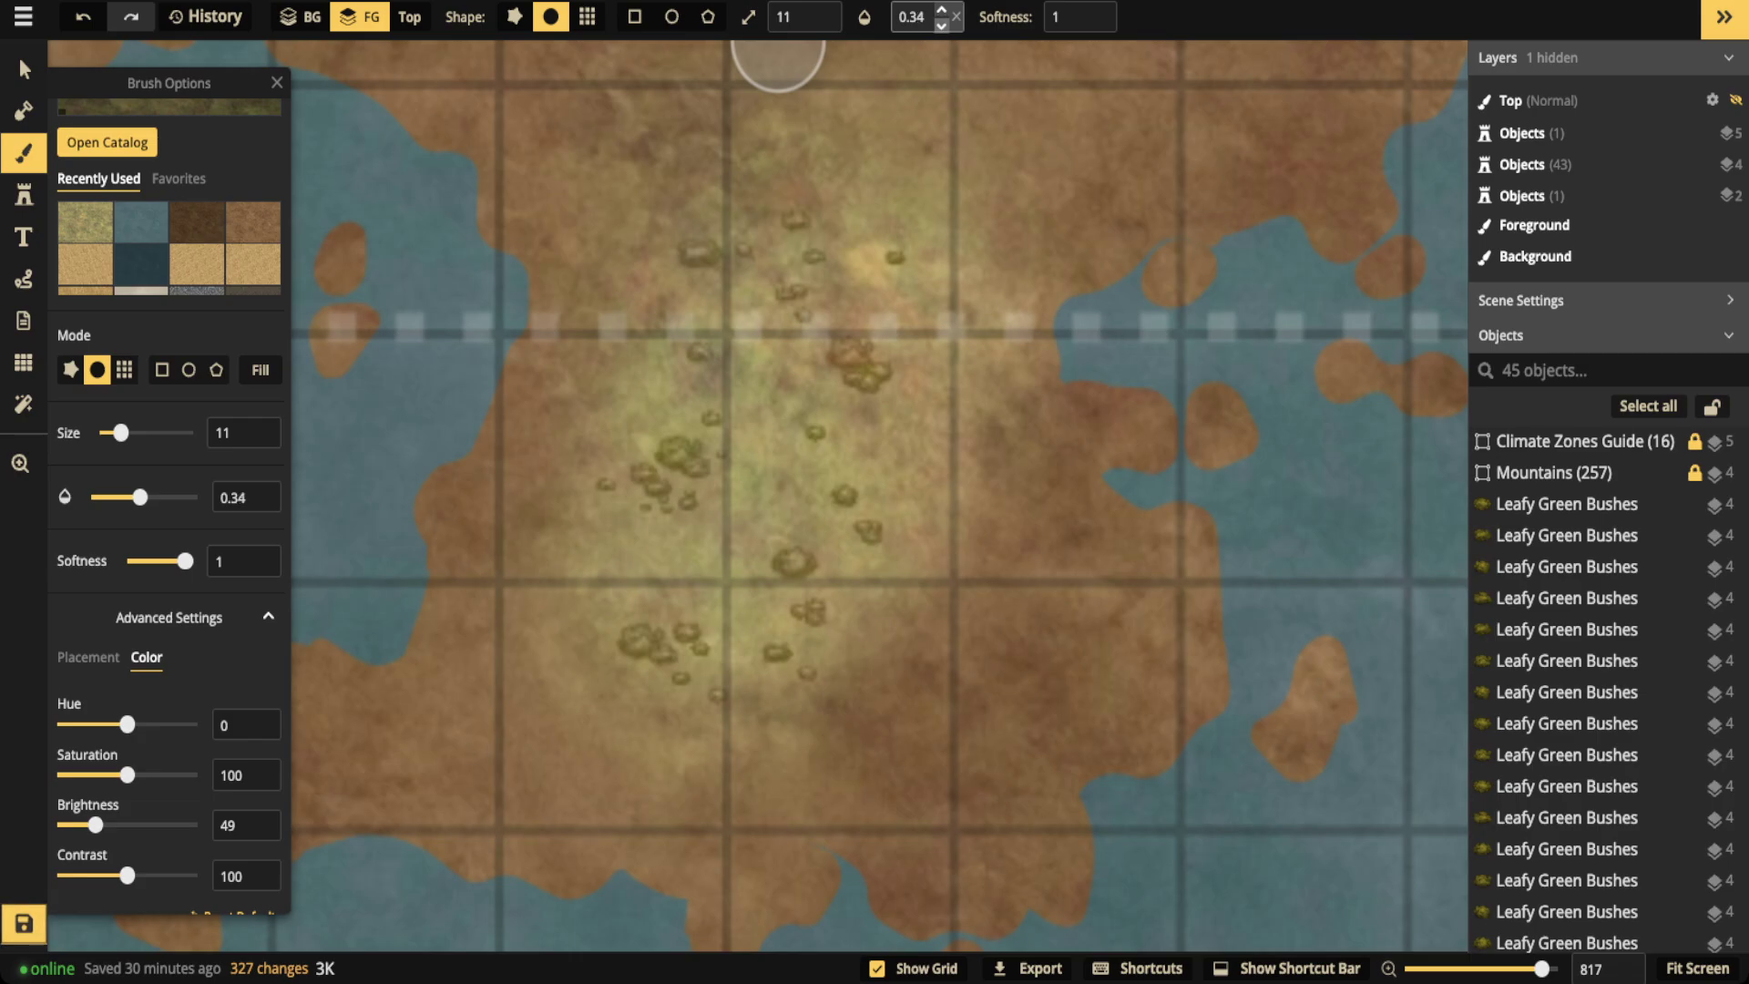
{"action": "left_click", "coordinate": [941, 24]}
{"action": "left_click", "coordinate": [941, 24]}
{"action": "scroll", "coordinate": [788, 17], "scroll_direction": "down", "scroll_amount": 5}
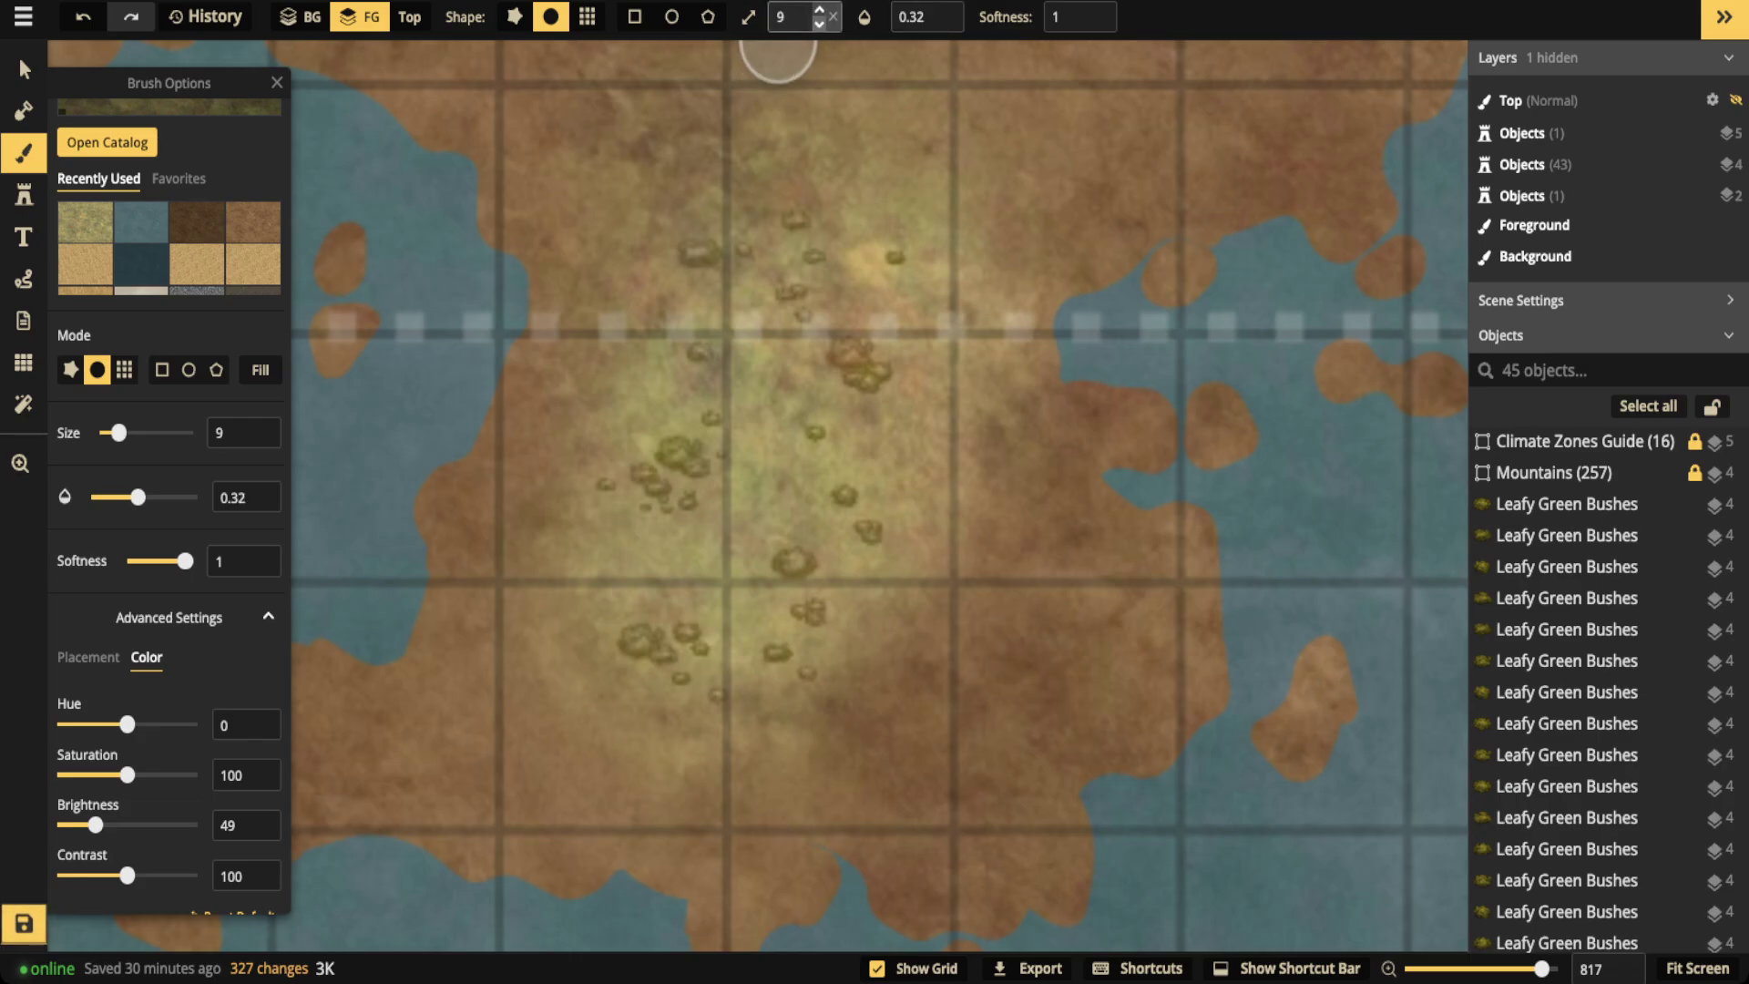
{"action": "scroll", "coordinate": [789, 16], "scroll_direction": "down", "scroll_amount": 1}
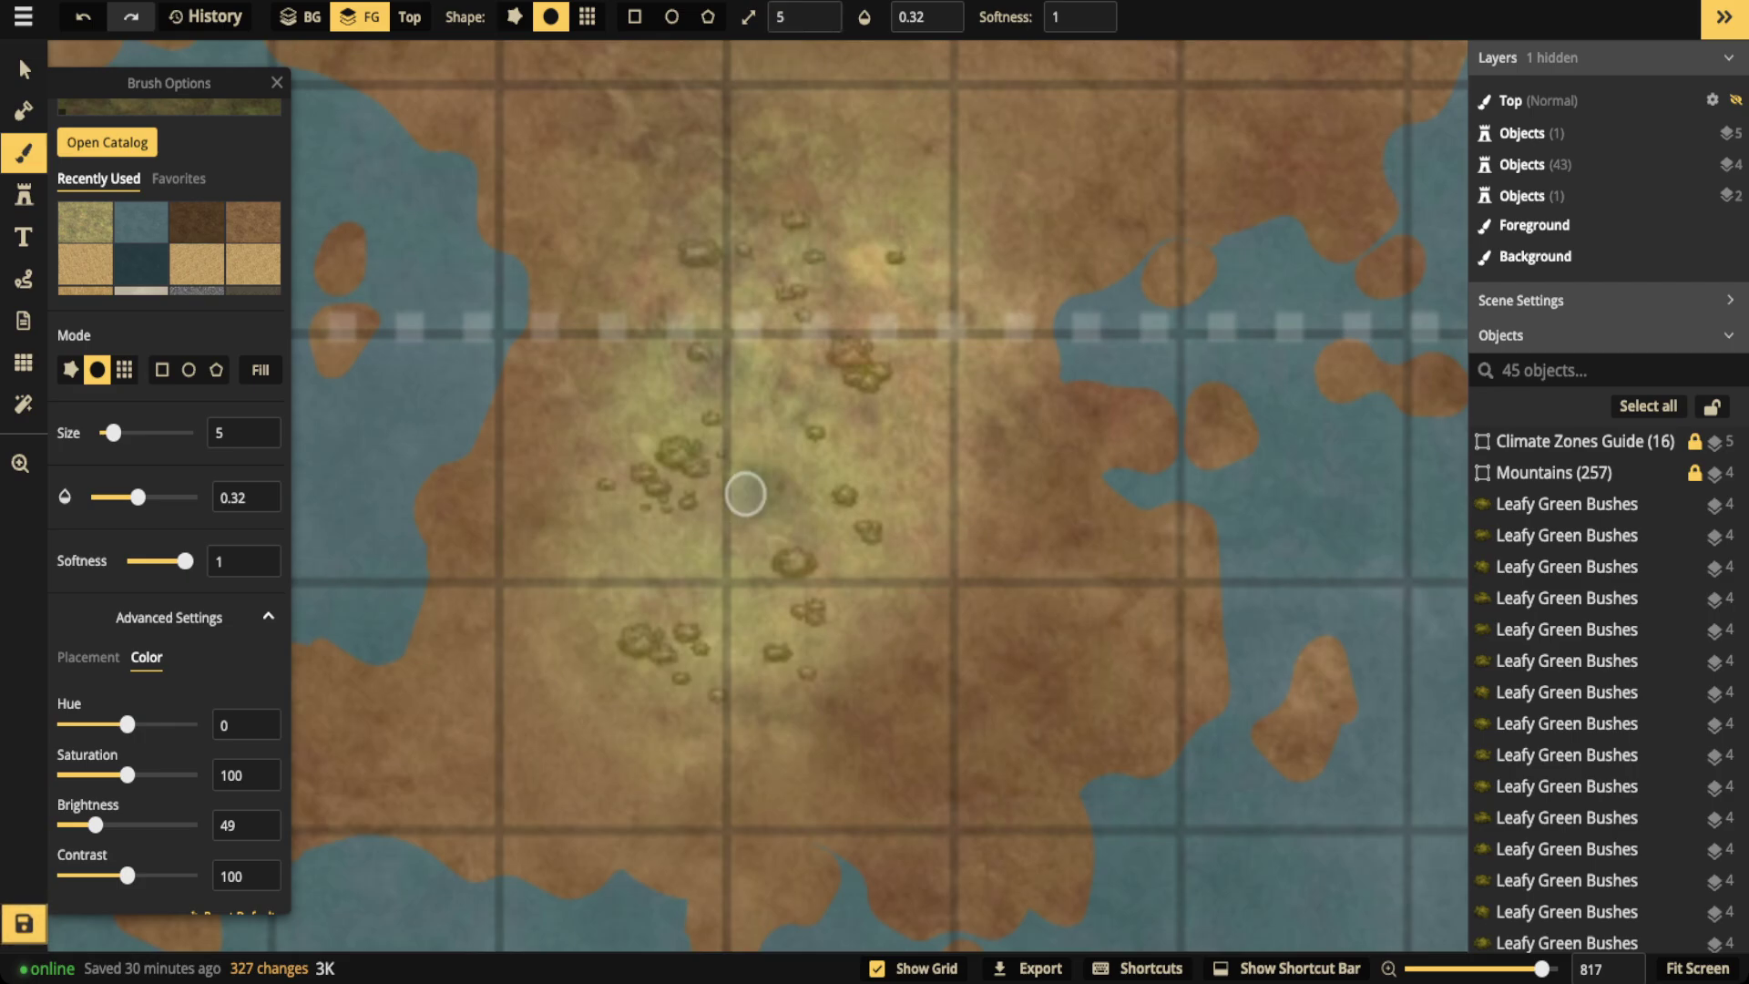
{"action": "mouse_move", "coordinate": [754, 462]}
{"action": "left_mouse_down"}
{"action": "mouse_move", "coordinate": [757, 519]}
{"action": "mouse_move", "coordinate": [760, 461]}
{"action": "mouse_move", "coordinate": [735, 528]}
{"action": "mouse_move", "coordinate": [641, 577]}
{"action": "mouse_move", "coordinate": [686, 555]}
{"action": "mouse_move", "coordinate": [697, 580]}
{"action": "mouse_move", "coordinate": [600, 571]}
{"action": "mouse_move", "coordinate": [742, 598]}
{"action": "mouse_move", "coordinate": [754, 619]}
{"action": "mouse_move", "coordinate": [733, 636]}
{"action": "mouse_move", "coordinate": [750, 567]}
{"action": "mouse_move", "coordinate": [745, 364]}
{"action": "mouse_move", "coordinate": [759, 396]}
{"action": "mouse_move", "coordinate": [640, 382]}
{"action": "left_mouse_up"}
{"action": "mouse_move", "coordinate": [777, 517]}
{"action": "left_mouse_down"}
{"action": "mouse_move", "coordinate": [757, 458]}
{"action": "mouse_move", "coordinate": [787, 499]}
{"action": "mouse_move", "coordinate": [798, 452]}
{"action": "mouse_move", "coordinate": [772, 368]}
{"action": "mouse_move", "coordinate": [893, 449]}
{"action": "mouse_move", "coordinate": [743, 610]}
{"action": "mouse_move", "coordinate": [639, 565]}
{"action": "mouse_move", "coordinate": [657, 543]}
{"action": "mouse_move", "coordinate": [619, 552]}
{"action": "mouse_move", "coordinate": [858, 480]}
{"action": "mouse_move", "coordinate": [840, 452]}
{"action": "mouse_move", "coordinate": [870, 442]}
{"action": "mouse_move", "coordinate": [881, 477]}
{"action": "mouse_move", "coordinate": [844, 567]}
{"action": "mouse_move", "coordinate": [749, 704]}
{"action": "mouse_move", "coordinate": [612, 642]}
{"action": "mouse_move", "coordinate": [609, 665]}
{"action": "mouse_move", "coordinate": [555, 581]}
{"action": "mouse_move", "coordinate": [804, 361]}
{"action": "mouse_move", "coordinate": [870, 384]}
{"action": "mouse_move", "coordinate": [849, 581]}
{"action": "mouse_move", "coordinate": [583, 510]}
{"action": "left_mouse_up"}
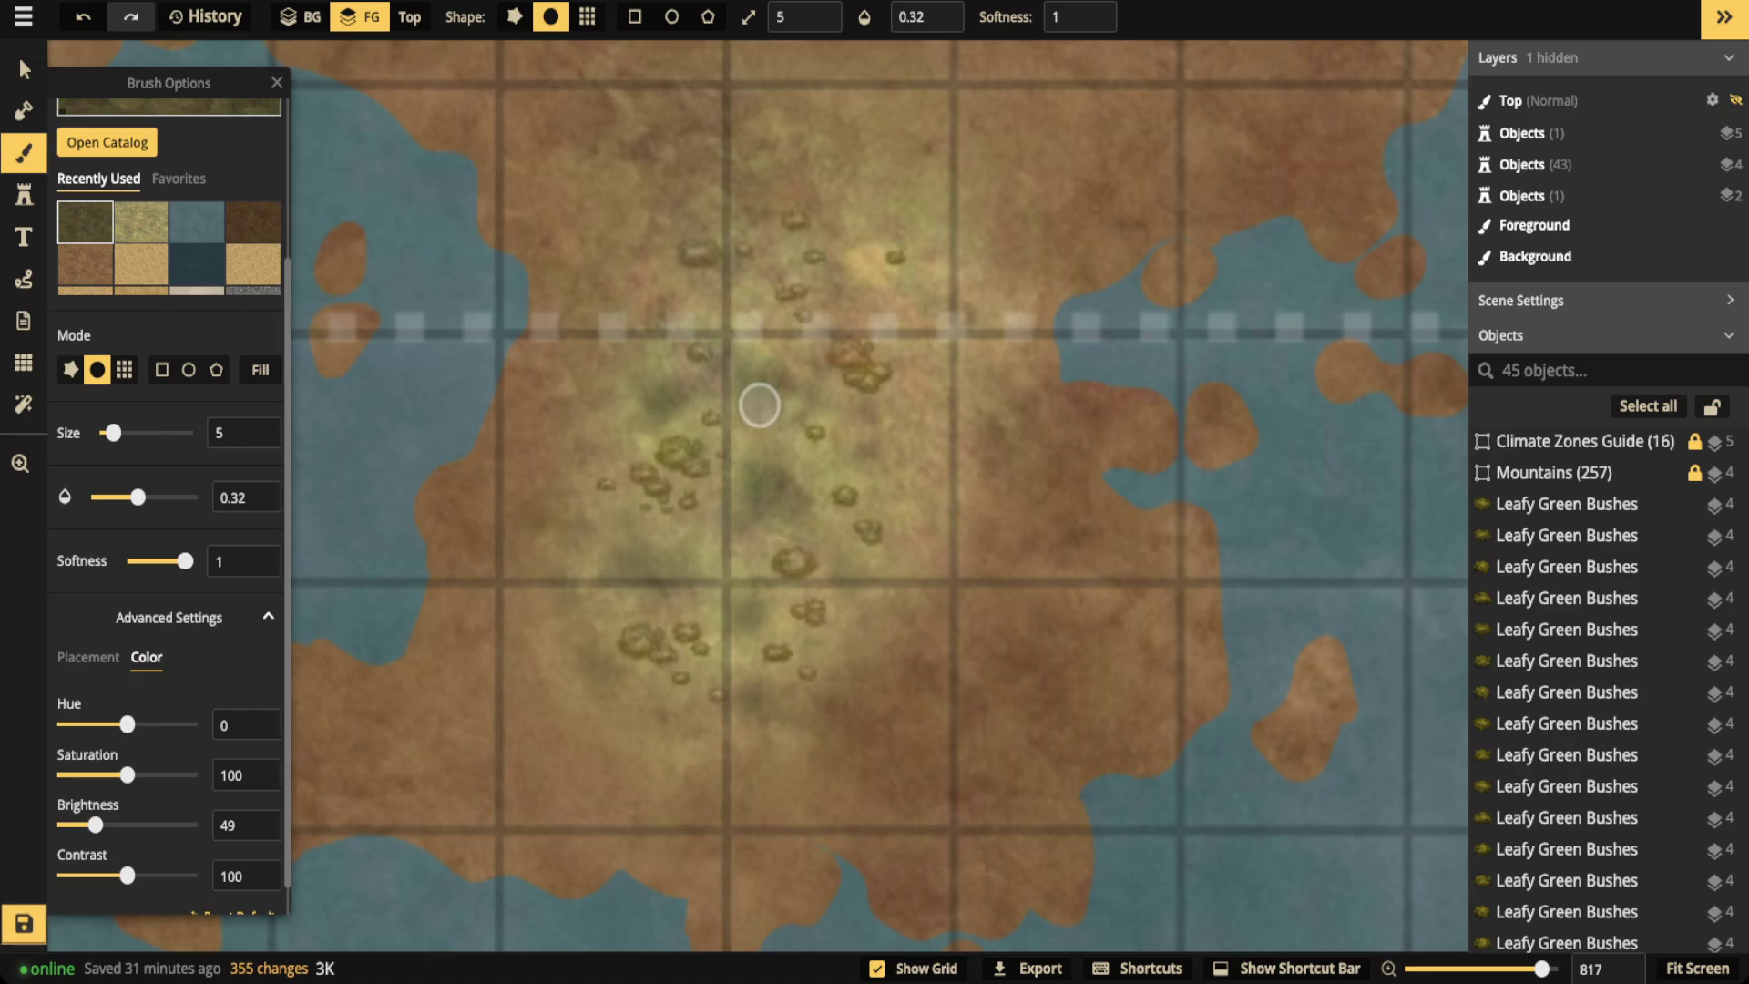
Search all texture packs for "swamp" and choose the Swamp alpha texture from Parchment World for the foreground brush
{"action": "key", "text": "v"}
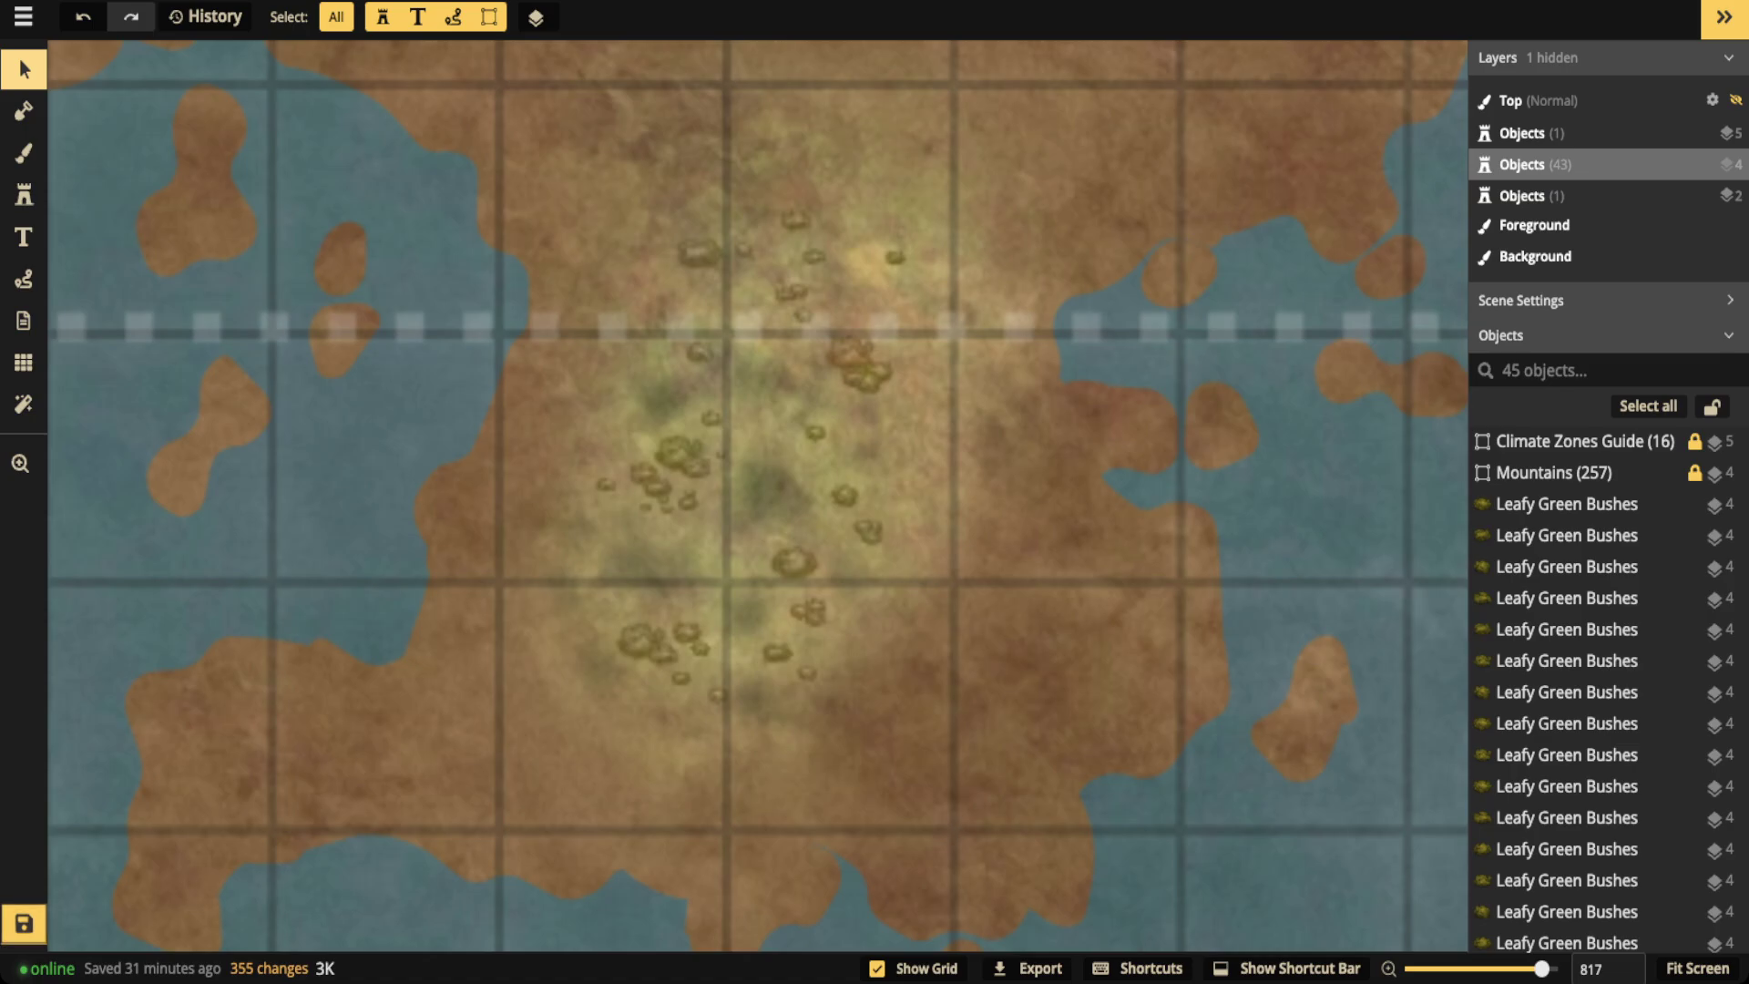
{"action": "scroll", "coordinate": [748, 510], "scroll_direction": "down", "scroll_amount": 5}
{"action": "key", "text": "space"}
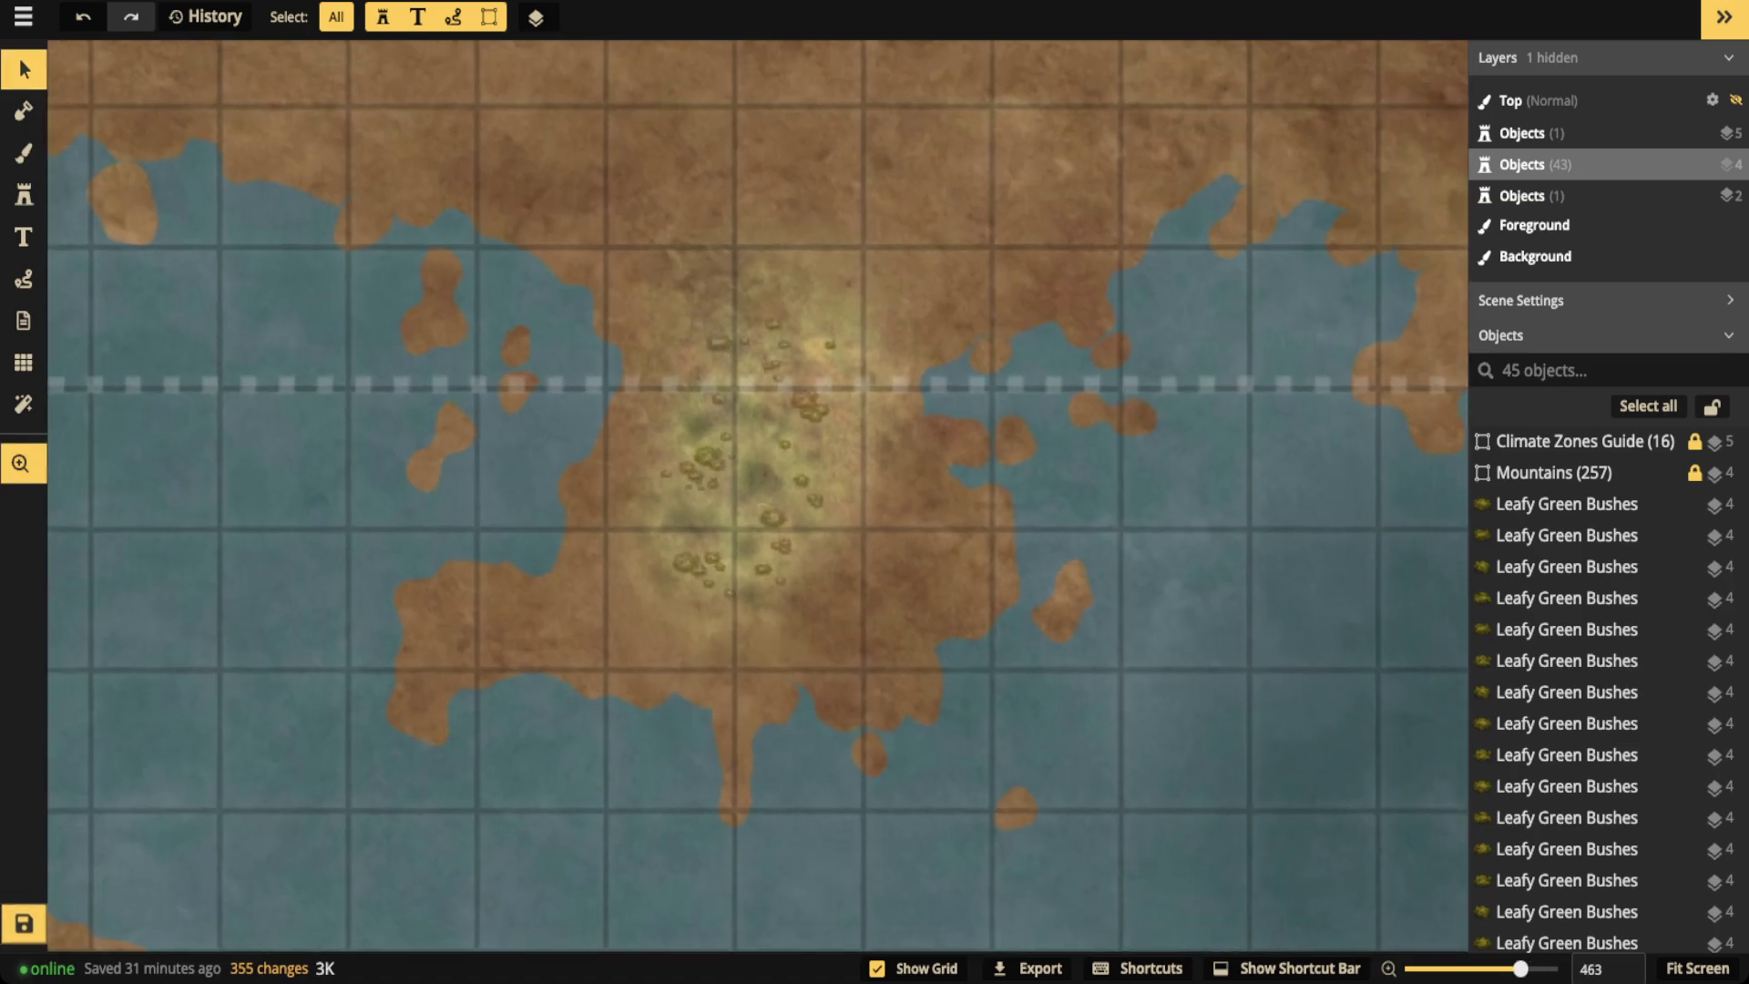
{"action": "left_click_drag", "start_coordinate": [747, 460], "coordinate": [712, 588]}
{"action": "scroll", "coordinate": [687, 591], "scroll_direction": "up", "scroll_amount": 4}
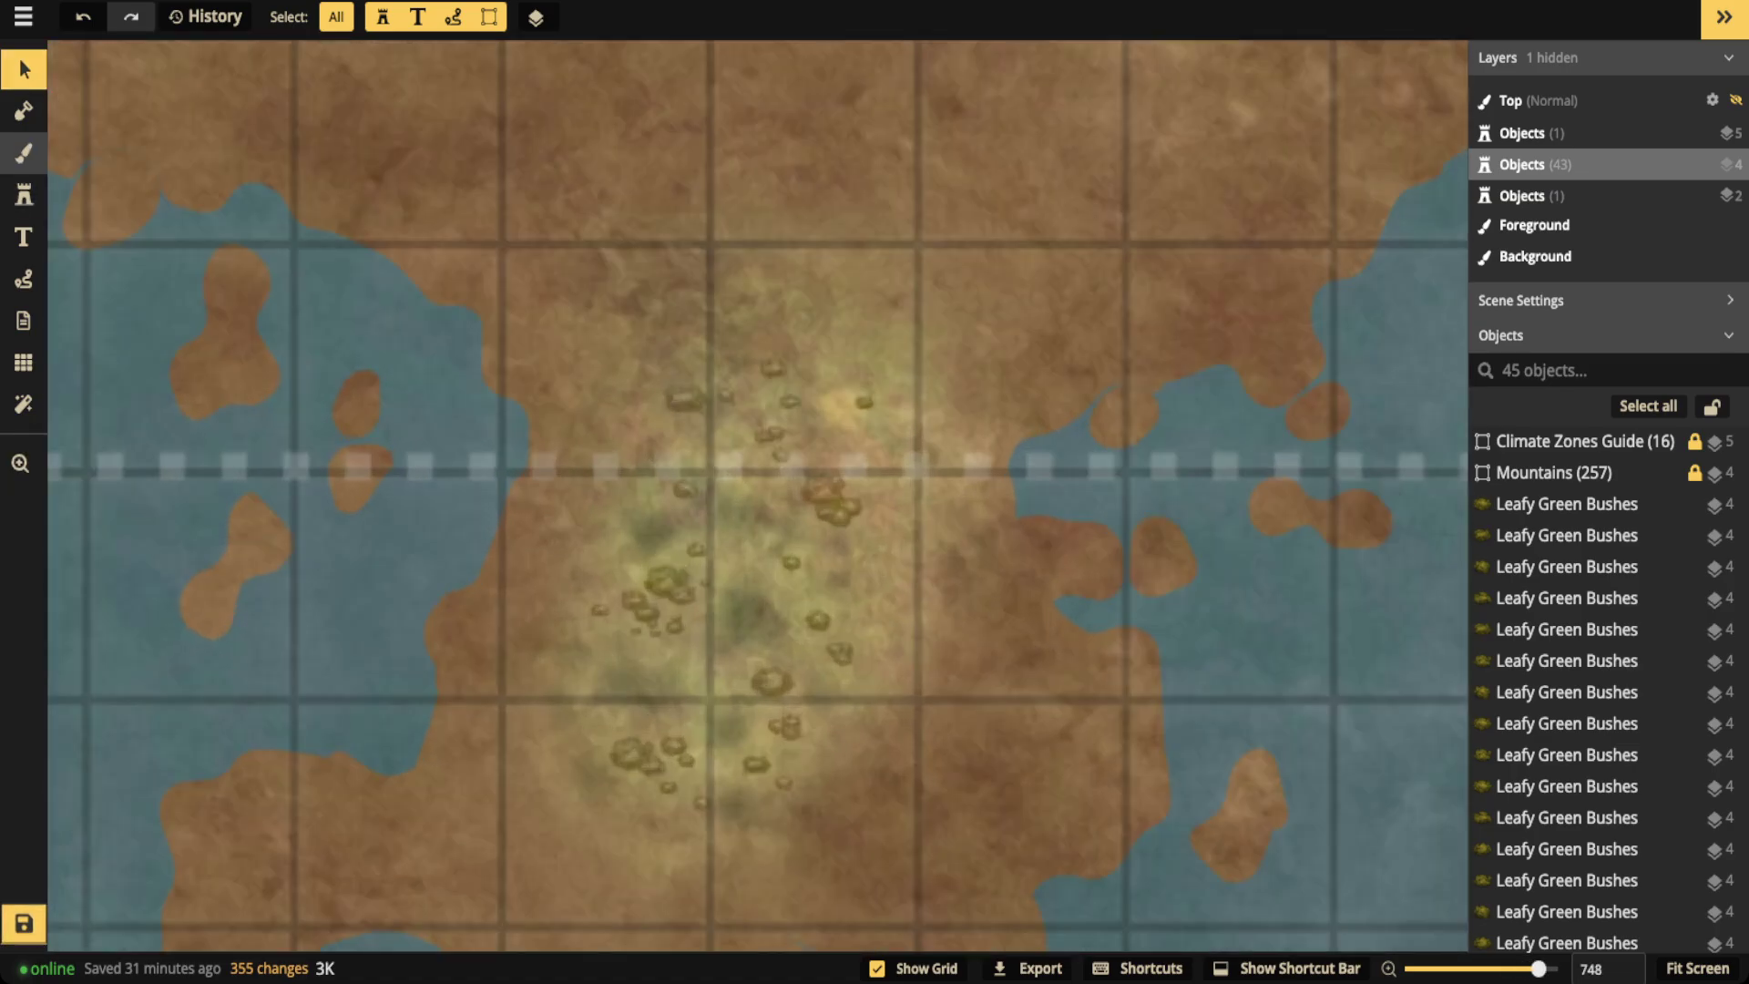
{"action": "key", "text": "b"}
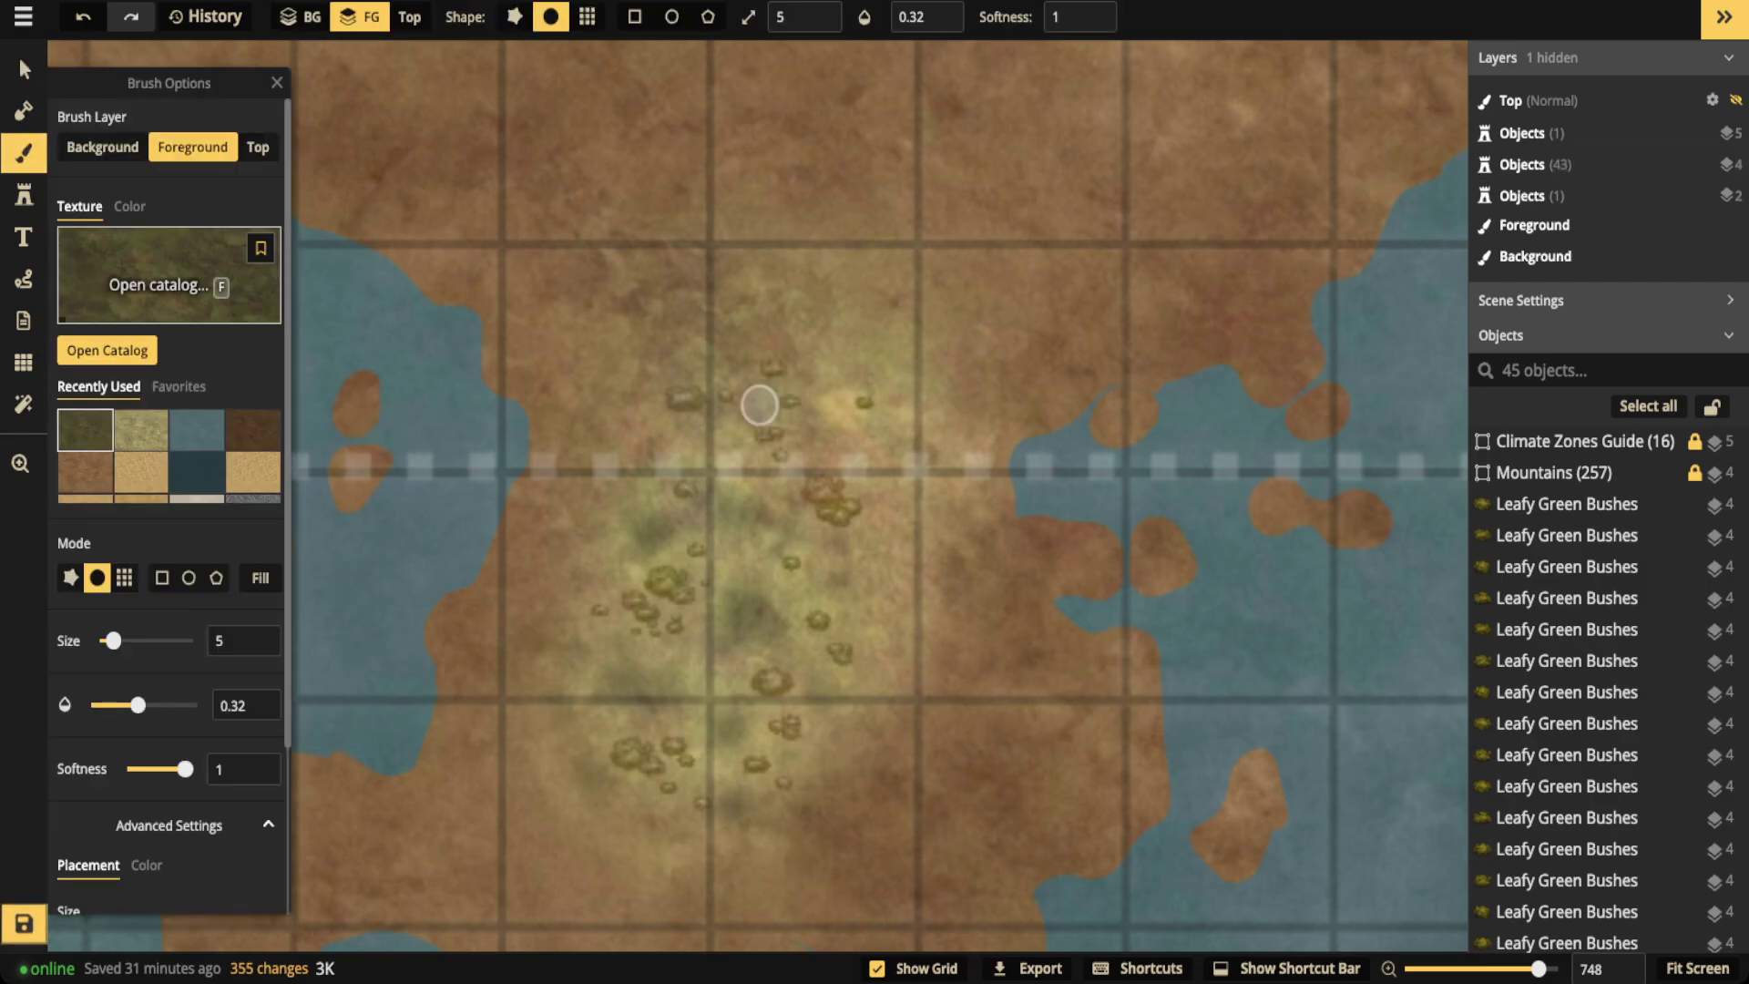
{"action": "key", "text": "f"}
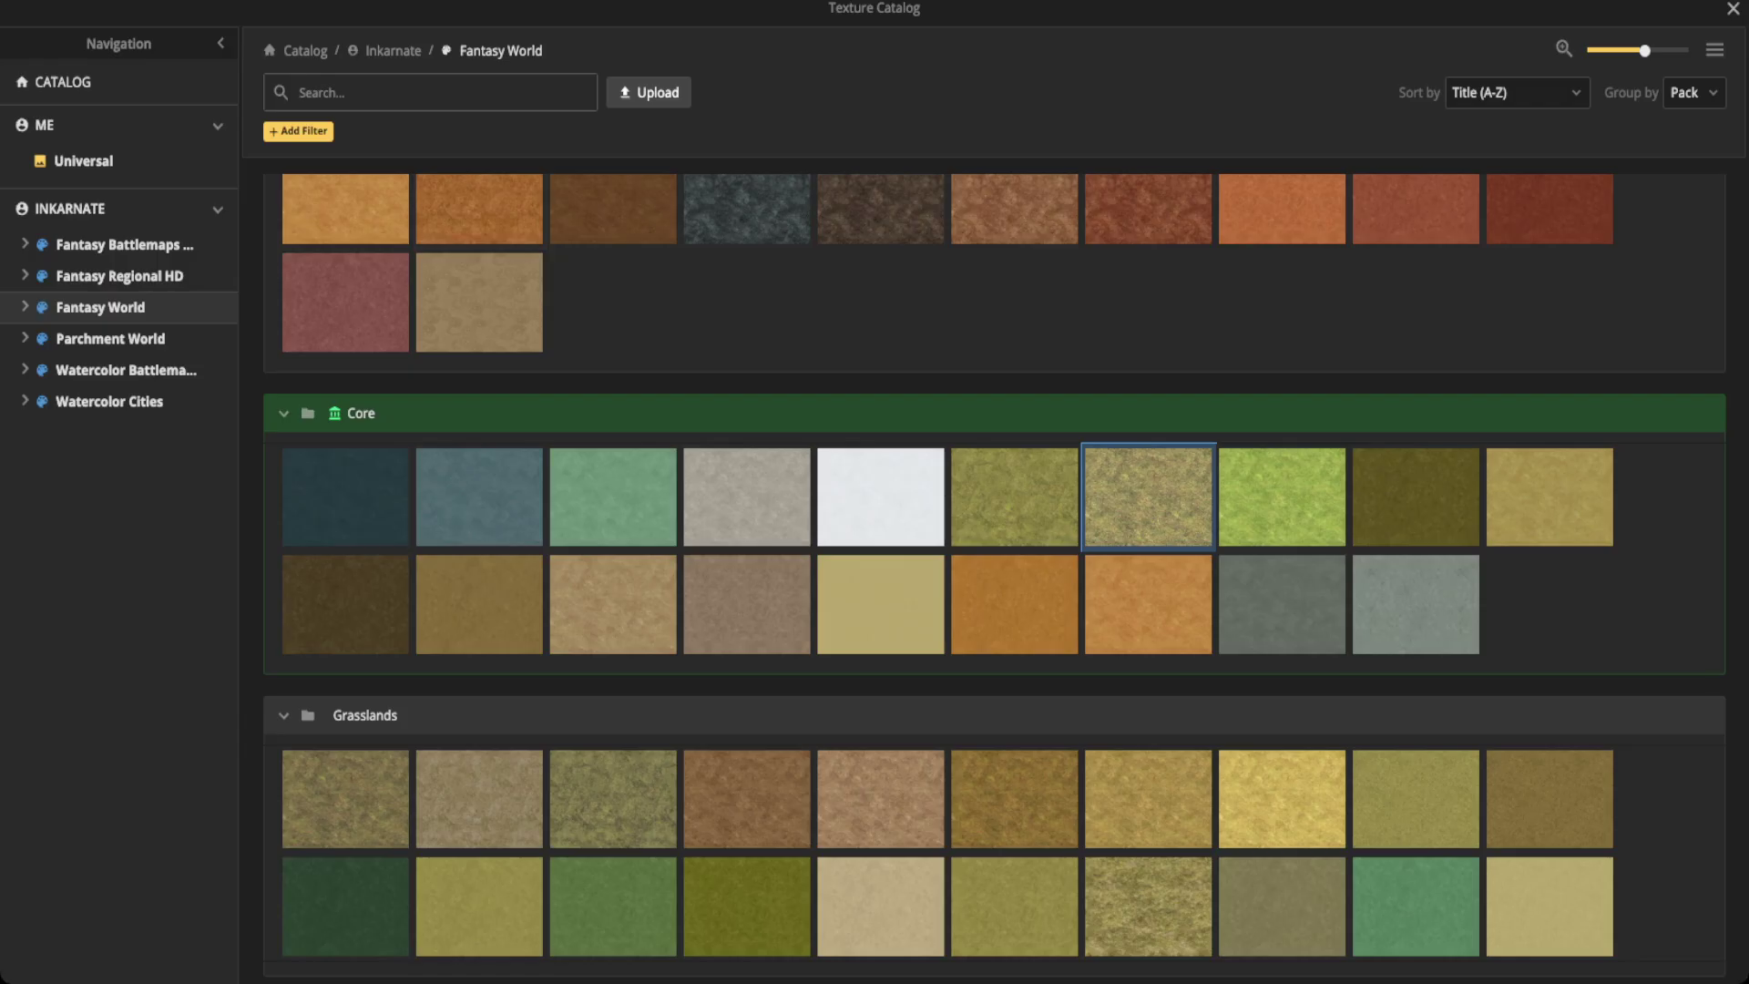
{"action": "type", "text": "swamp"}
{"action": "key", "text": "Return"}
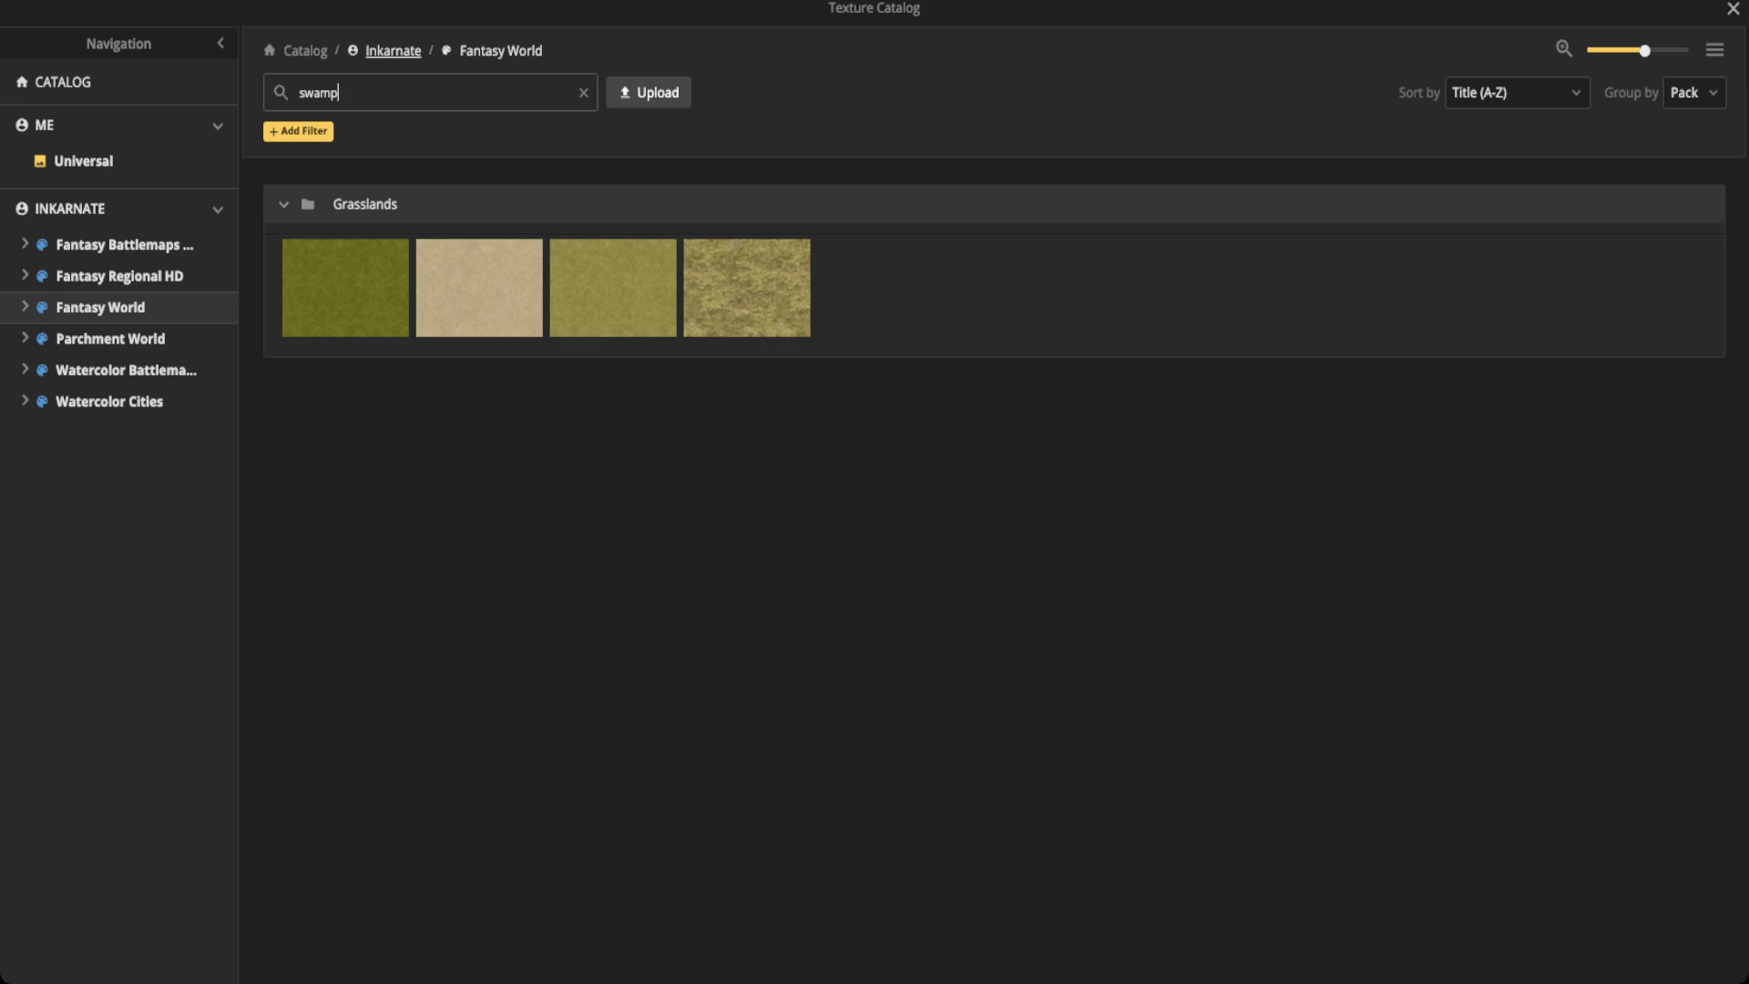
{"action": "left_click", "coordinate": [393, 51]}
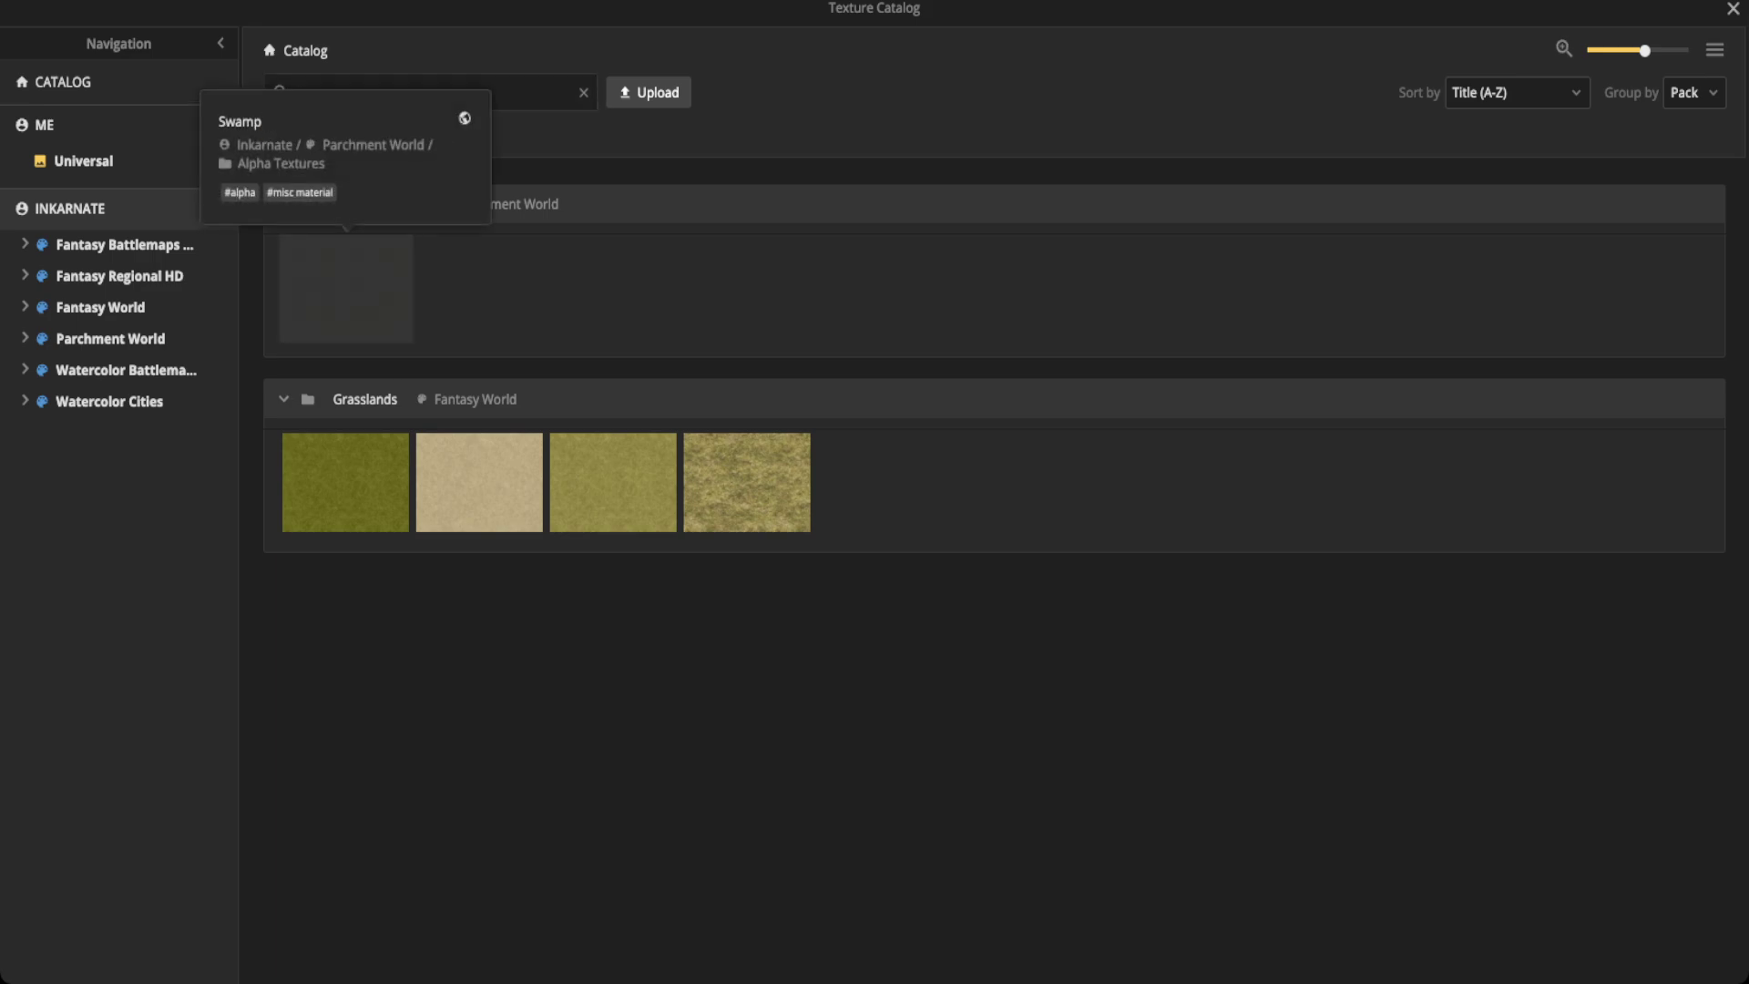
{"action": "left_click", "coordinate": [345, 287]}
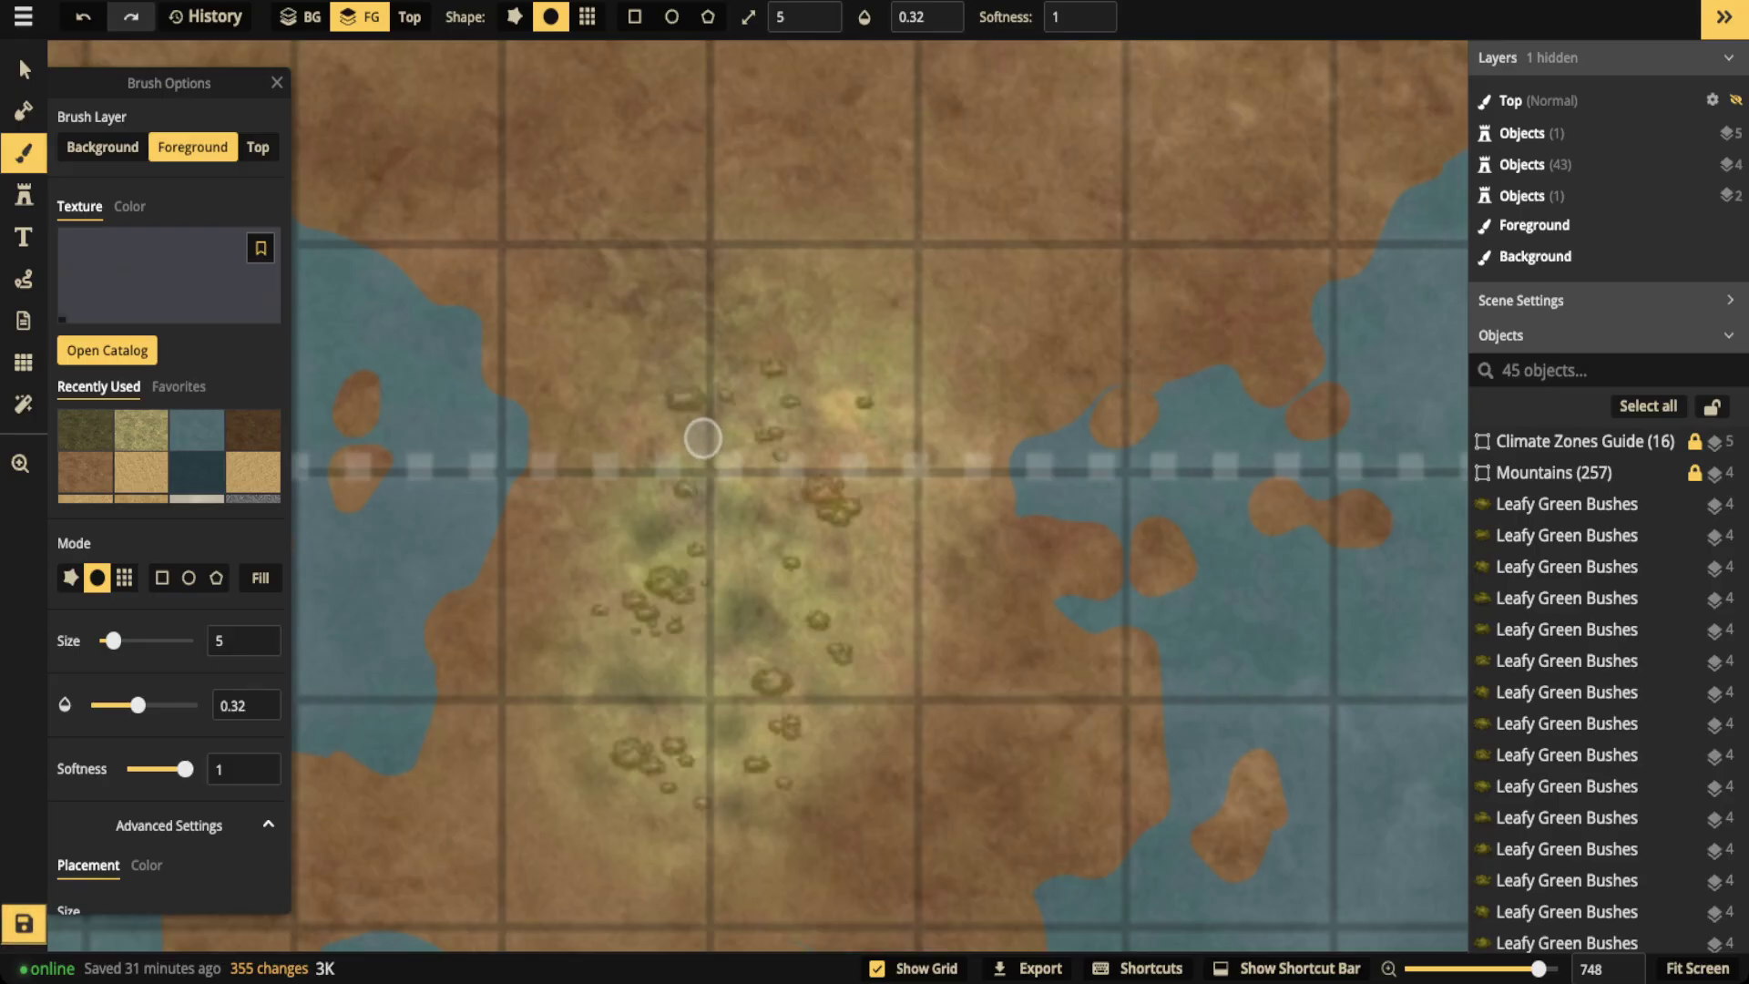
Set the brush opacity to 1 and select the Swamp alpha texture again in the catalog
{"action": "scroll", "coordinate": [705, 613], "scroll_direction": "up", "scroll_amount": 3}
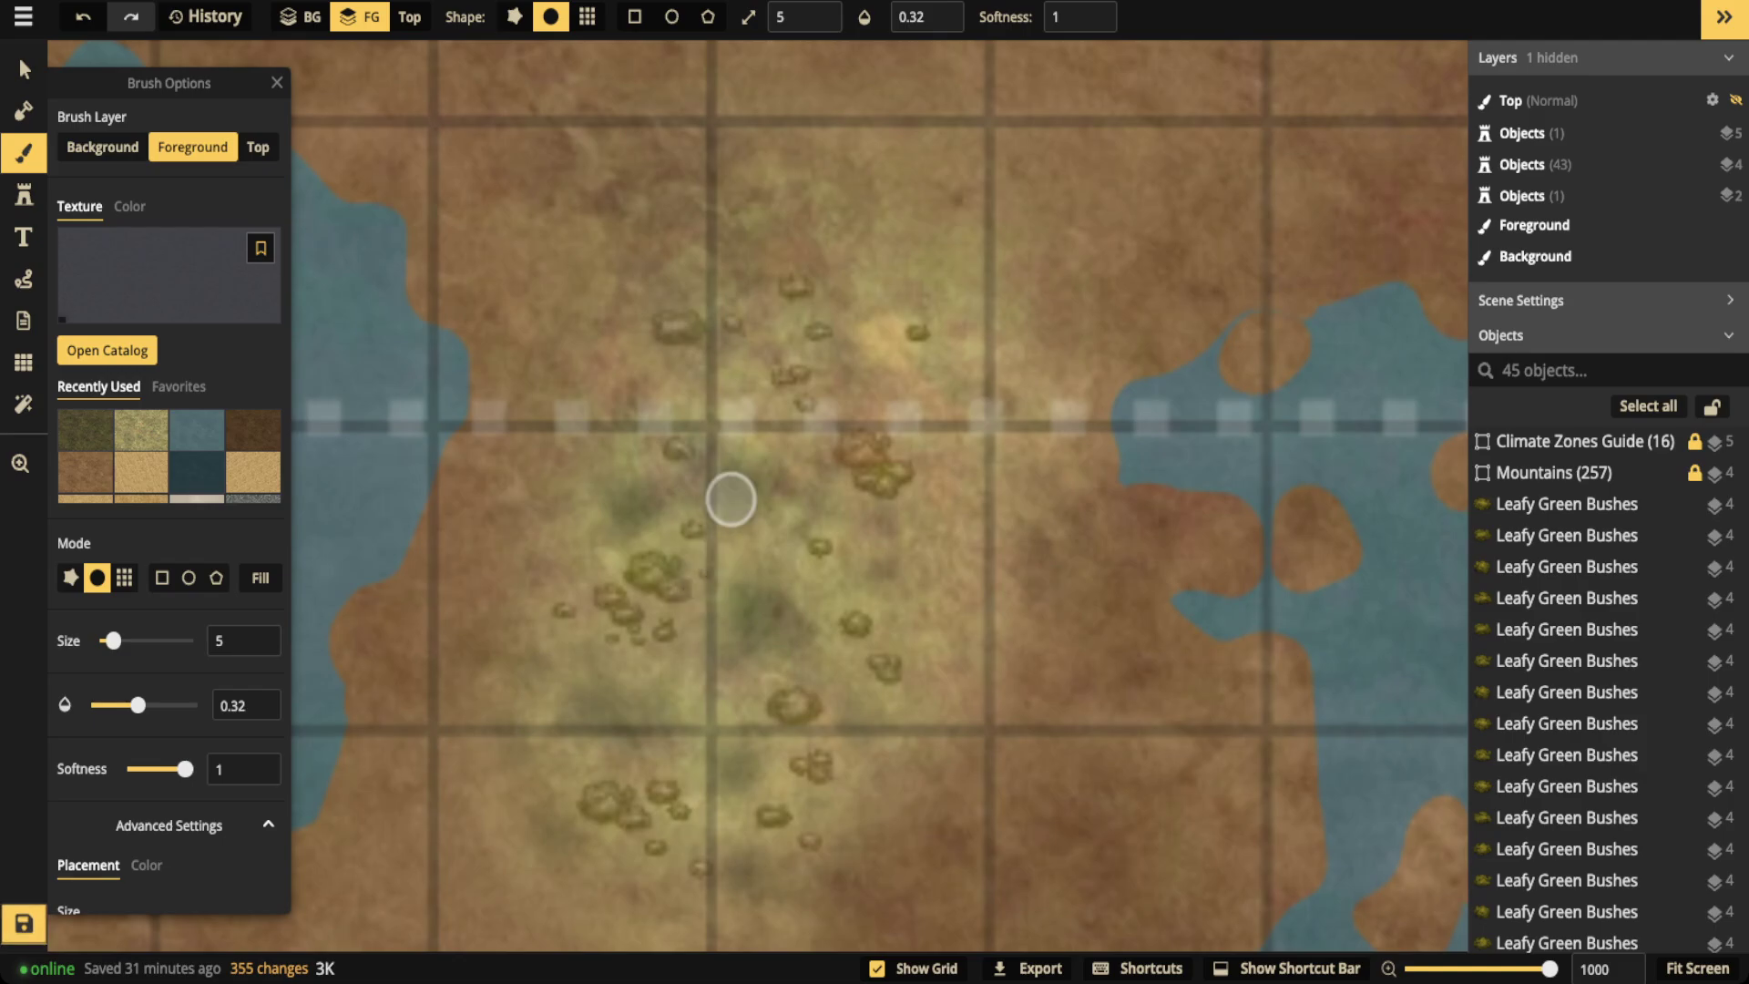
{"action": "double_click", "coordinate": [915, 17]}
{"action": "type", "text": "1"}
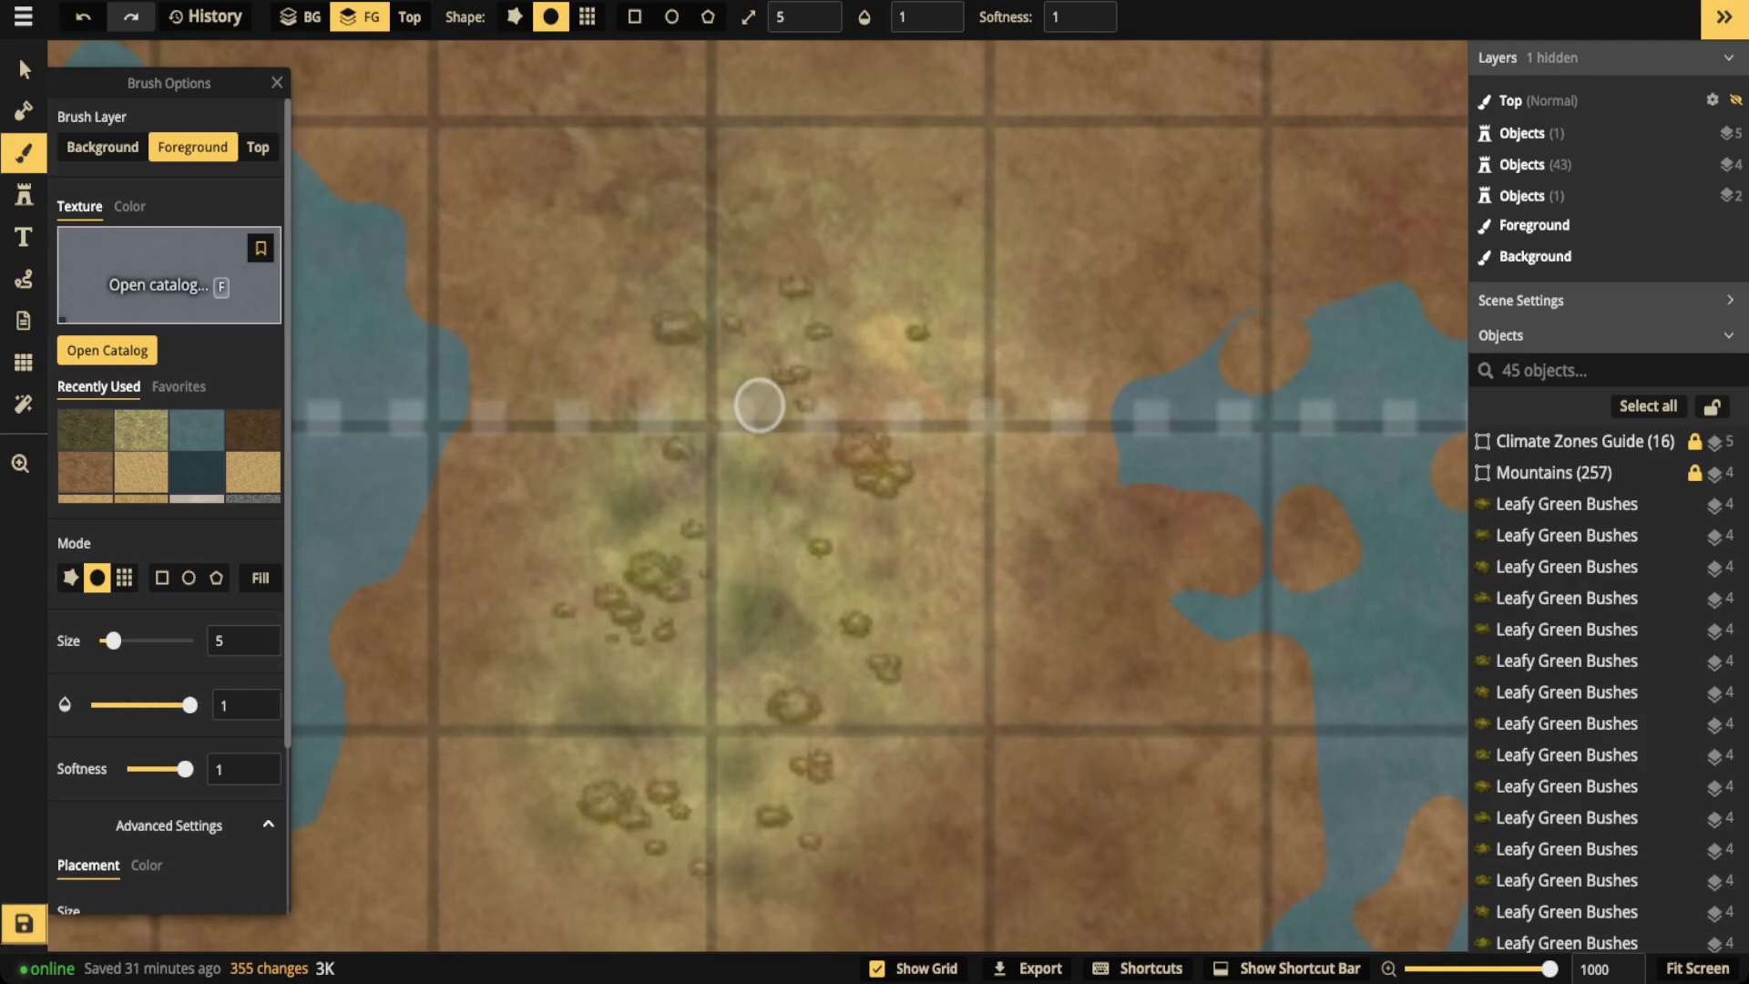
{"action": "type", "text": "f"}
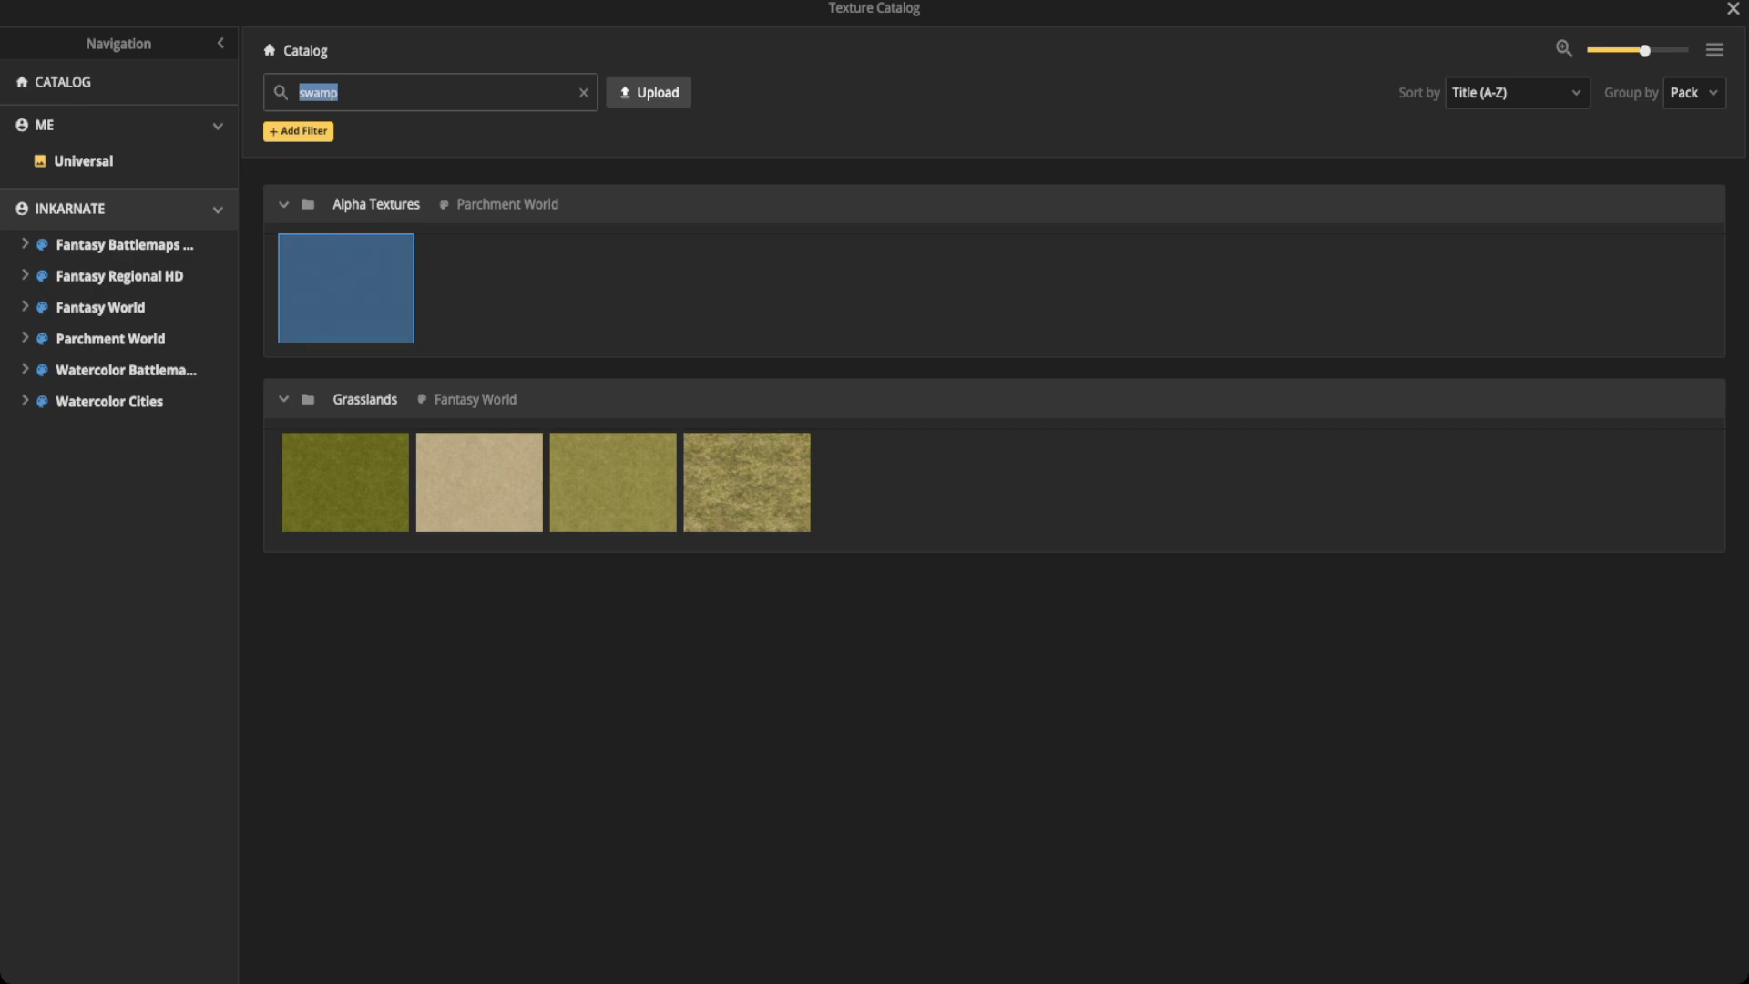
{"action": "mouse_move", "coordinate": [347, 288]}
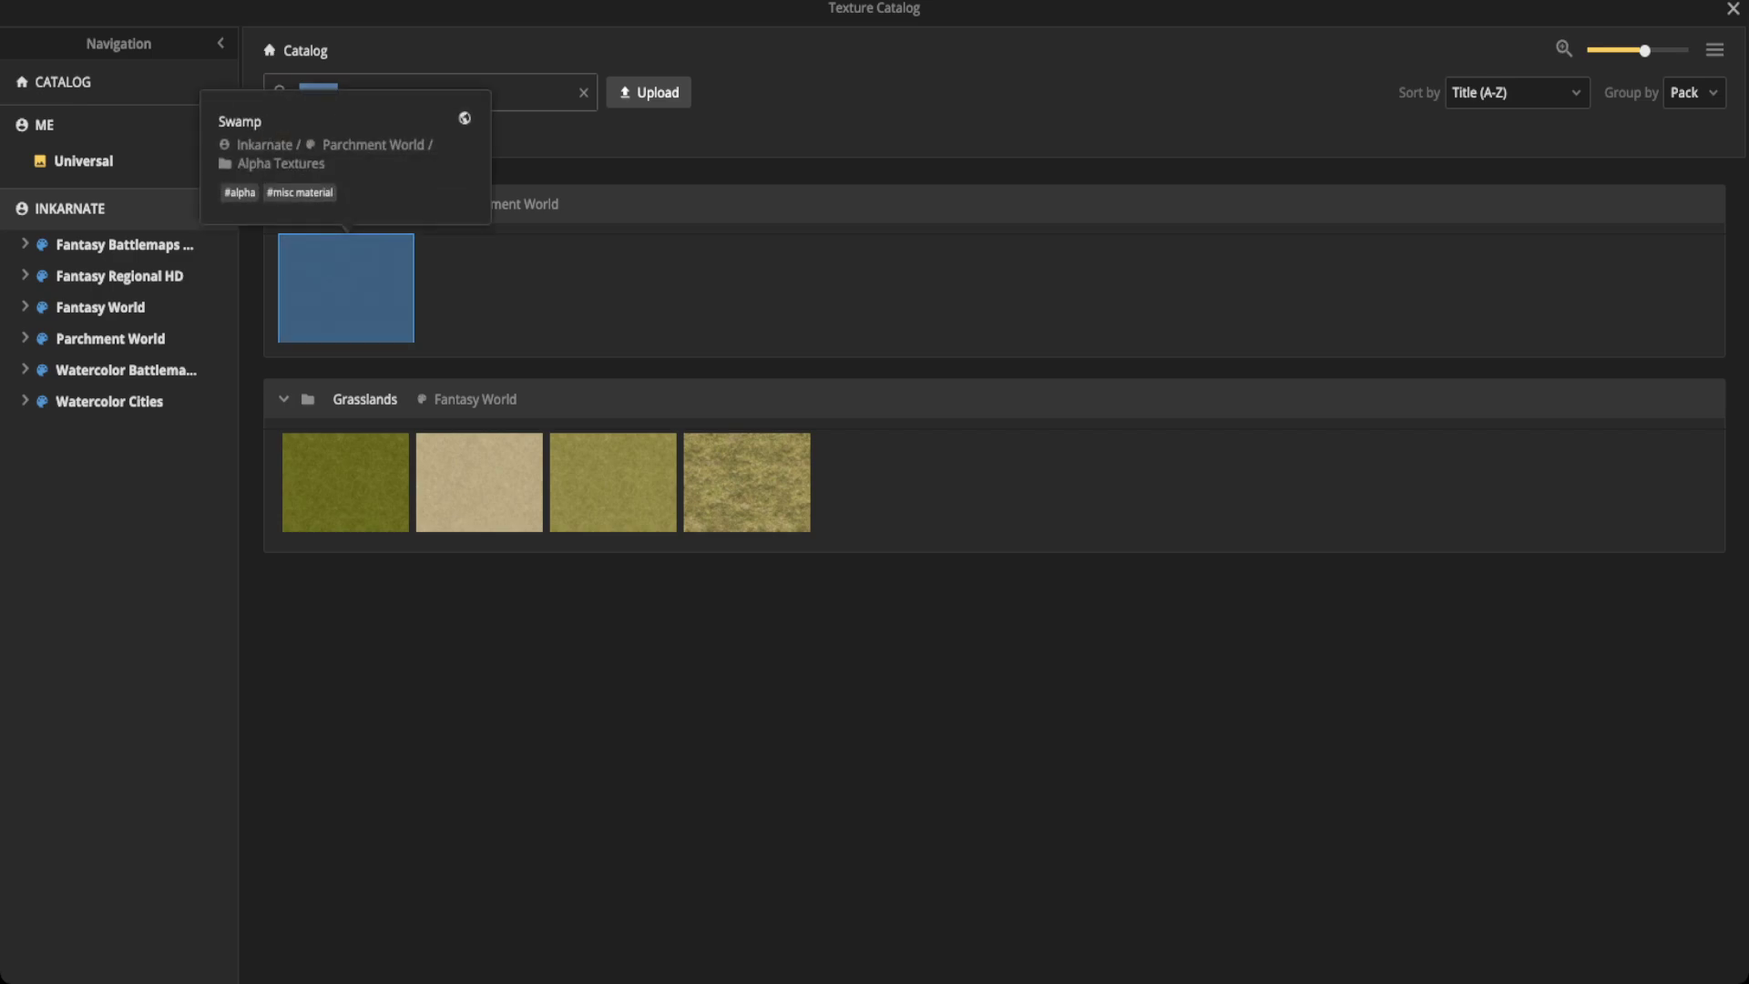
{"action": "left_click", "coordinate": [346, 287]}
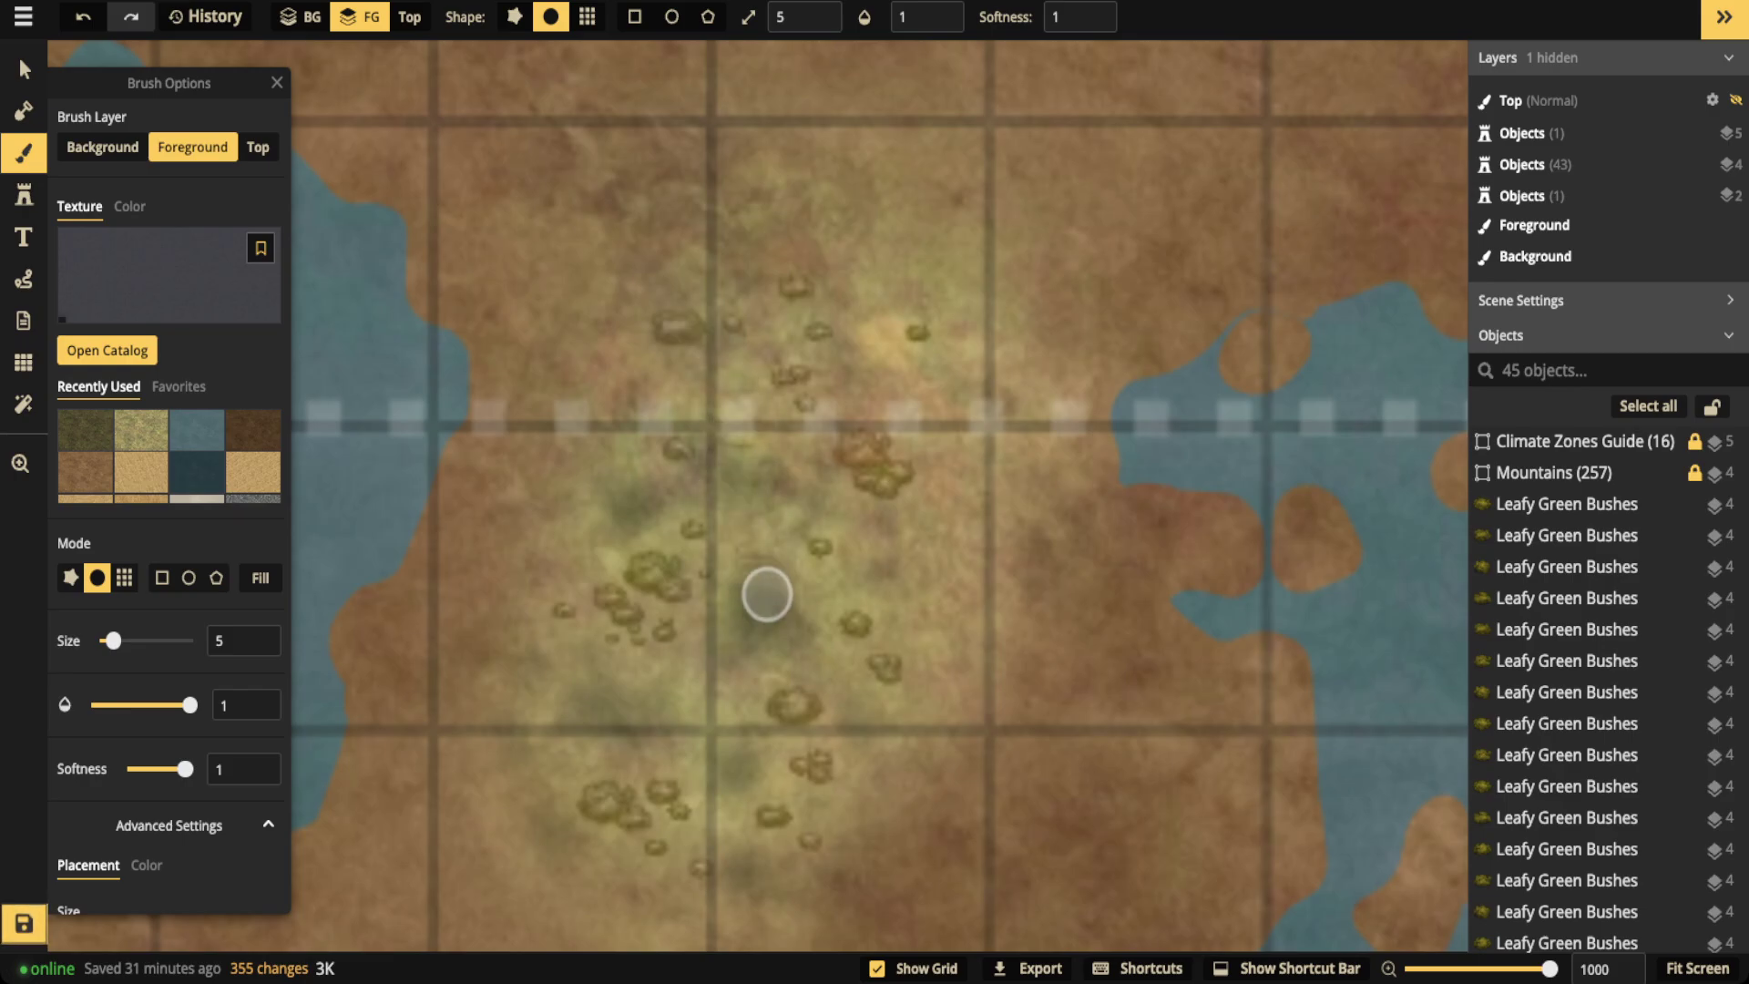
Paint Swamp texture marks at brush size 5 among the bushes and dark patches, up to the fen's northern end
{"action": "left_click", "coordinate": [755, 465]}
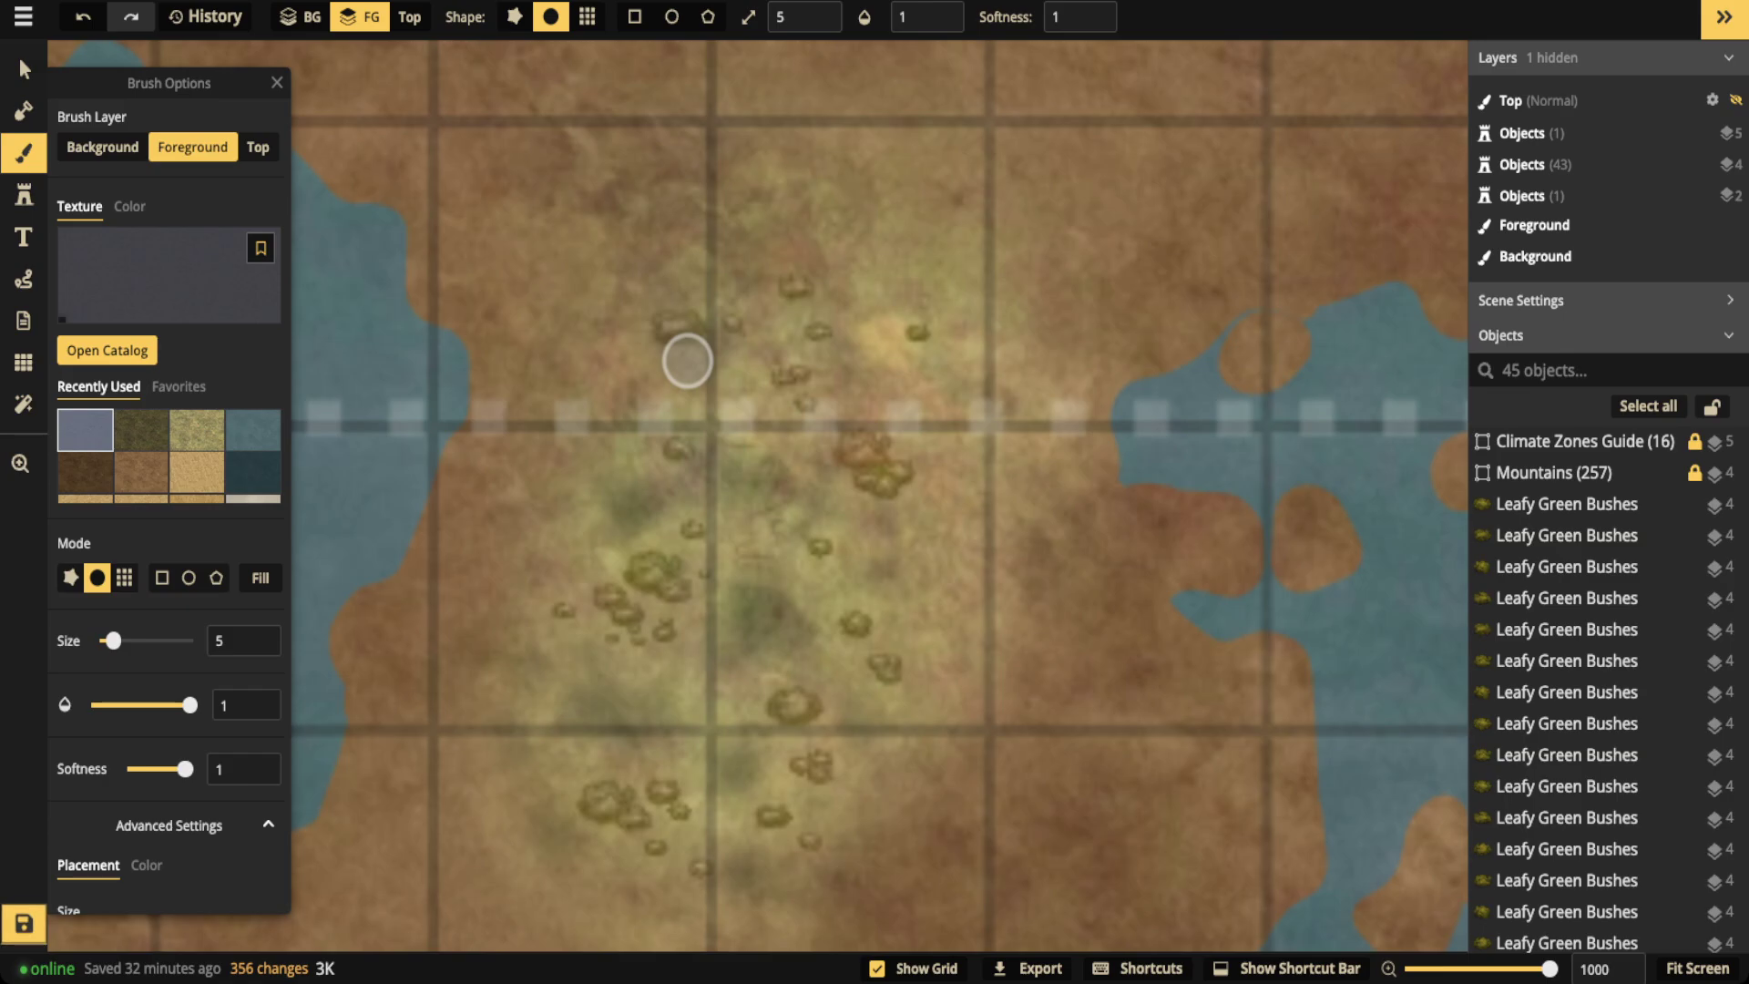
{"action": "left_click", "coordinate": [746, 484]}
{"action": "left_click", "coordinate": [755, 468]}
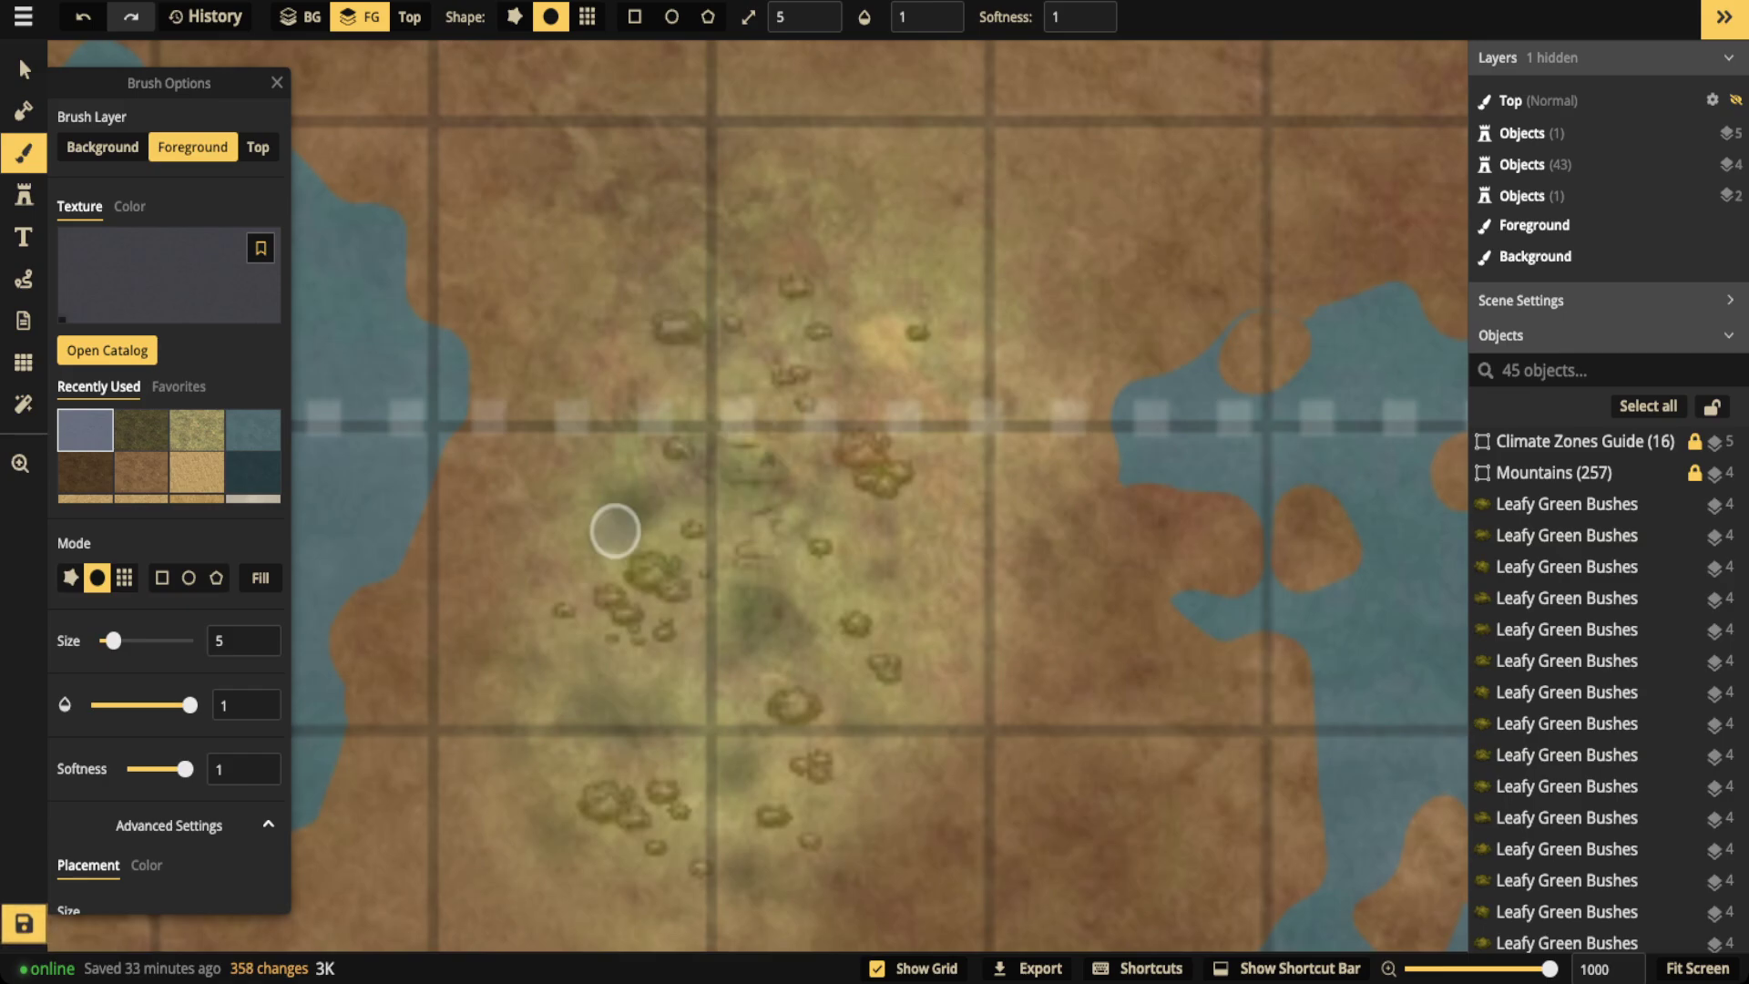
{"action": "mouse_move", "coordinate": [615, 530]}
{"action": "left_mouse_down"}
{"action": "mouse_move", "coordinate": [679, 499]}
{"action": "mouse_move", "coordinate": [636, 455]}
{"action": "mouse_move", "coordinate": [622, 471]}
{"action": "mouse_move", "coordinate": [633, 424]}
{"action": "mouse_move", "coordinate": [612, 452]}
{"action": "mouse_move", "coordinate": [655, 452]}
{"action": "mouse_move", "coordinate": [612, 498]}
{"action": "mouse_move", "coordinate": [770, 577]}
{"action": "mouse_move", "coordinate": [724, 645]}
{"action": "mouse_move", "coordinate": [766, 586]}
{"action": "mouse_move", "coordinate": [864, 708]}
{"action": "mouse_move", "coordinate": [792, 656]}
{"action": "mouse_move", "coordinate": [571, 680]}
{"action": "mouse_move", "coordinate": [618, 732]}
{"action": "mouse_move", "coordinate": [673, 736]}
{"action": "mouse_move", "coordinate": [532, 744]}
{"action": "mouse_move", "coordinate": [536, 653]}
{"action": "mouse_move", "coordinate": [743, 662]}
{"action": "mouse_move", "coordinate": [708, 733]}
{"action": "mouse_move", "coordinate": [712, 827]}
{"action": "mouse_move", "coordinate": [727, 784]}
{"action": "mouse_move", "coordinate": [745, 866]}
{"action": "mouse_move", "coordinate": [546, 672]}
{"action": "mouse_move", "coordinate": [508, 724]}
{"action": "mouse_move", "coordinate": [616, 724]}
{"action": "mouse_move", "coordinate": [535, 780]}
{"action": "mouse_move", "coordinate": [822, 617]}
{"action": "mouse_move", "coordinate": [858, 566]}
{"action": "mouse_move", "coordinate": [854, 539]}
{"action": "mouse_move", "coordinate": [792, 420]}
{"action": "mouse_move", "coordinate": [702, 400]}
{"action": "mouse_move", "coordinate": [626, 495]}
{"action": "mouse_move", "coordinate": [601, 495]}
{"action": "mouse_move", "coordinate": [883, 361]}
{"action": "mouse_move", "coordinate": [866, 613]}
{"action": "mouse_move", "coordinate": [762, 310]}
{"action": "mouse_move", "coordinate": [616, 427]}
{"action": "mouse_move", "coordinate": [745, 263]}
{"action": "mouse_move", "coordinate": [753, 246]}
{"action": "mouse_move", "coordinate": [684, 274]}
{"action": "mouse_move", "coordinate": [735, 191]}
{"action": "mouse_move", "coordinate": [756, 258]}
{"action": "mouse_move", "coordinate": [597, 305]}
{"action": "mouse_move", "coordinate": [564, 247]}
{"action": "mouse_move", "coordinate": [876, 182]}
{"action": "mouse_move", "coordinate": [850, 198]}
{"action": "mouse_move", "coordinate": [862, 301]}
{"action": "mouse_move", "coordinate": [855, 246]}
{"action": "mouse_move", "coordinate": [586, 269]}
{"action": "mouse_move", "coordinate": [600, 214]}
{"action": "left_mouse_up"}
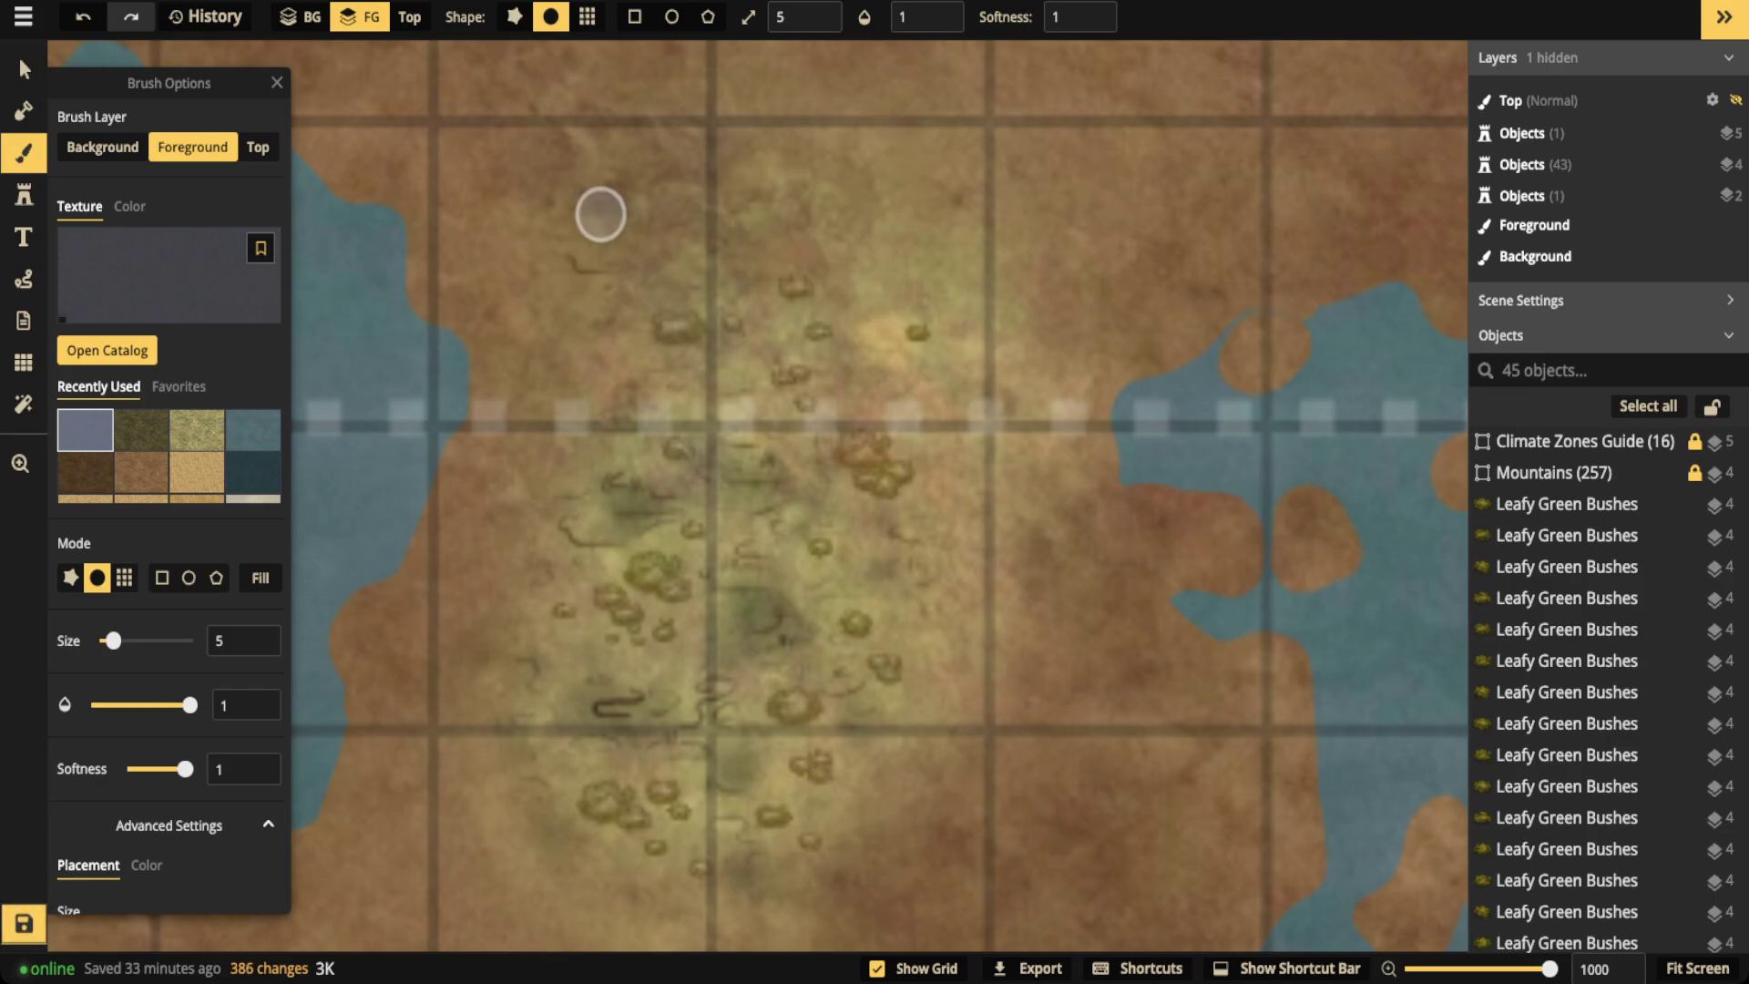
{"action": "mouse_move", "coordinate": [597, 210]}
{"action": "left_mouse_down"}
{"action": "mouse_move", "coordinate": [805, 647]}
{"action": "mouse_move", "coordinate": [718, 722]}
{"action": "mouse_move", "coordinate": [767, 506]}
{"action": "mouse_move", "coordinate": [637, 550]}
{"action": "mouse_move", "coordinate": [718, 324]}
{"action": "mouse_move", "coordinate": [838, 367]}
{"action": "mouse_move", "coordinate": [878, 550]}
{"action": "mouse_move", "coordinate": [674, 293]}
{"action": "mouse_move", "coordinate": [568, 285]}
{"action": "left_mouse_up"}
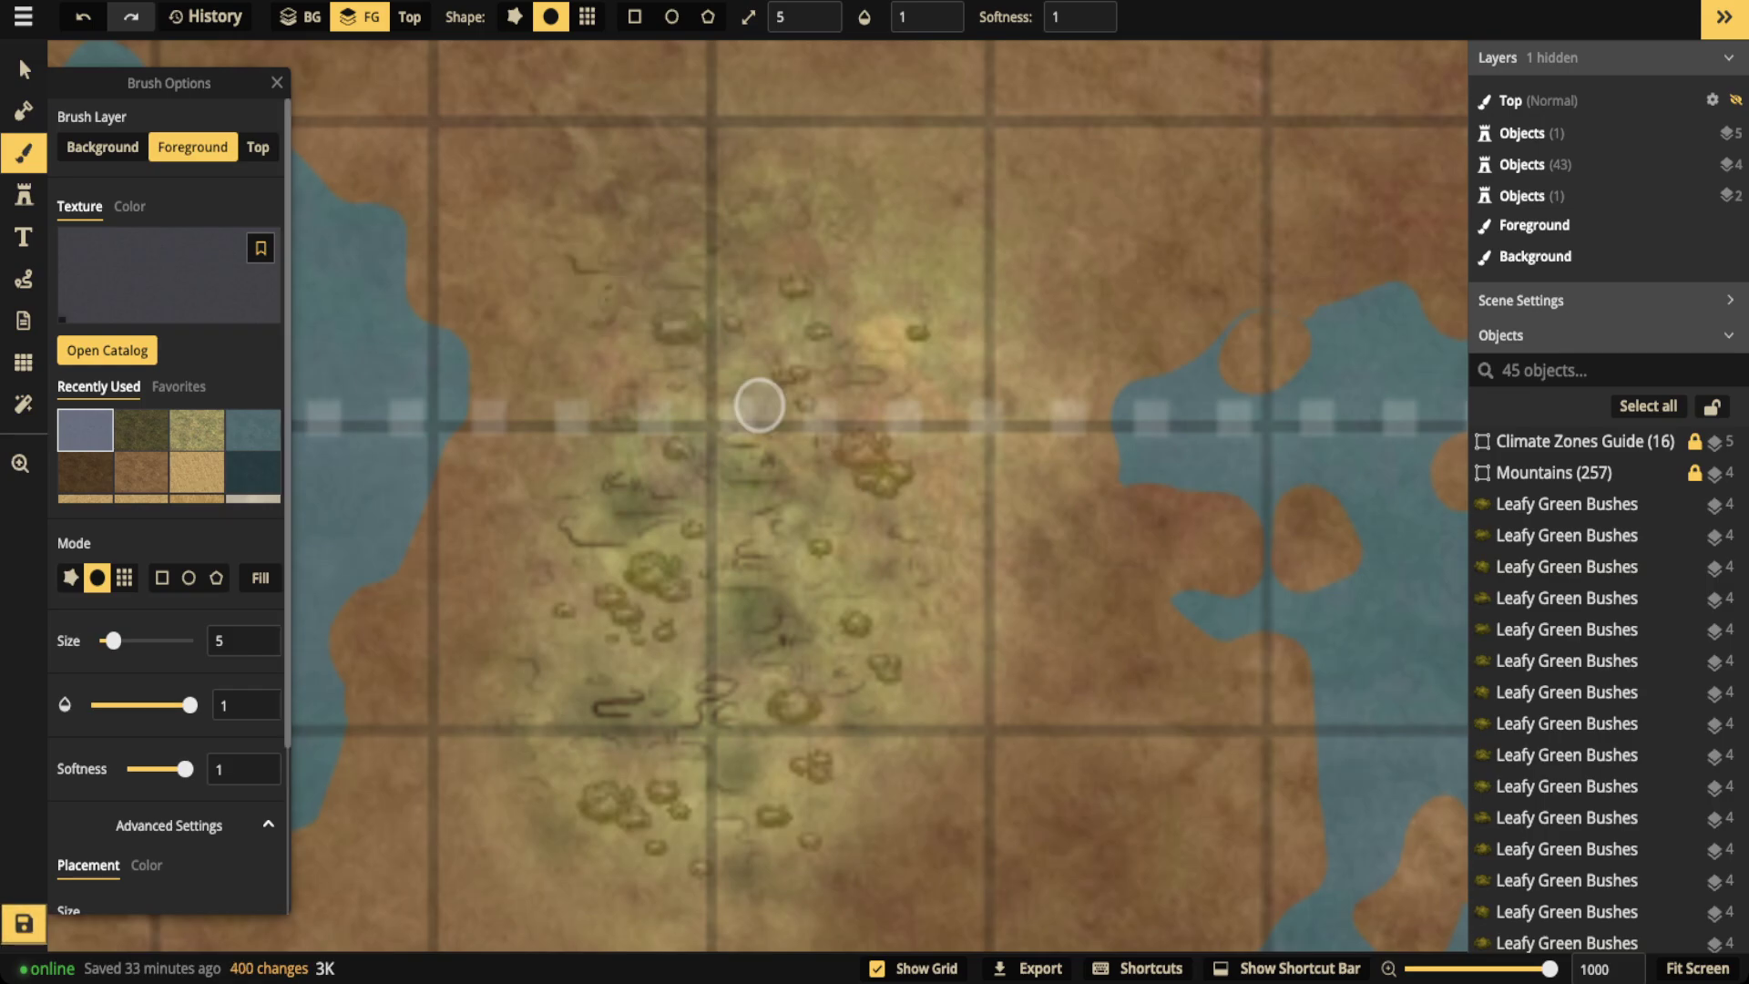
Review the finished fen within the wider map, from the northern continent down to the tropics
{"action": "key", "text": "s"}
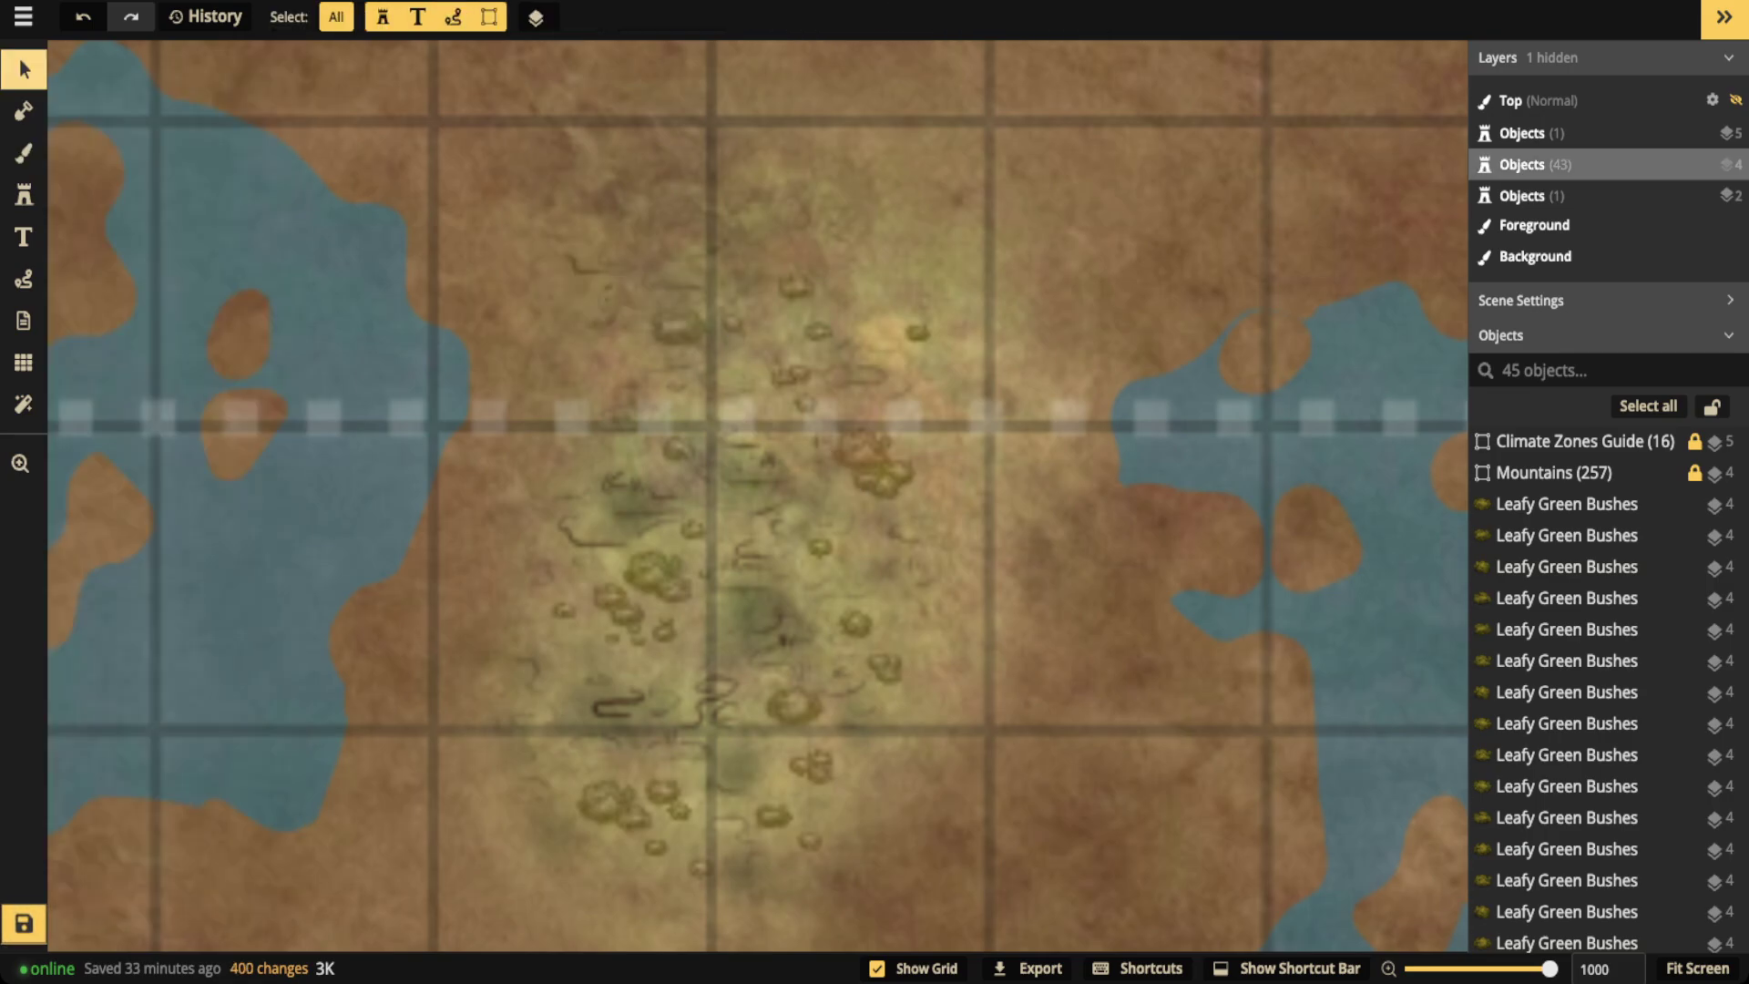
{"action": "scroll", "coordinate": [757, 496], "scroll_direction": "down", "scroll_amount": 5}
{"action": "key", "text": "space"}
{"action": "left_click_drag", "start_coordinate": [757, 496], "coordinate": [824, 401]}
{"action": "scroll", "coordinate": [756, 528], "scroll_direction": "down", "scroll_amount": 5}
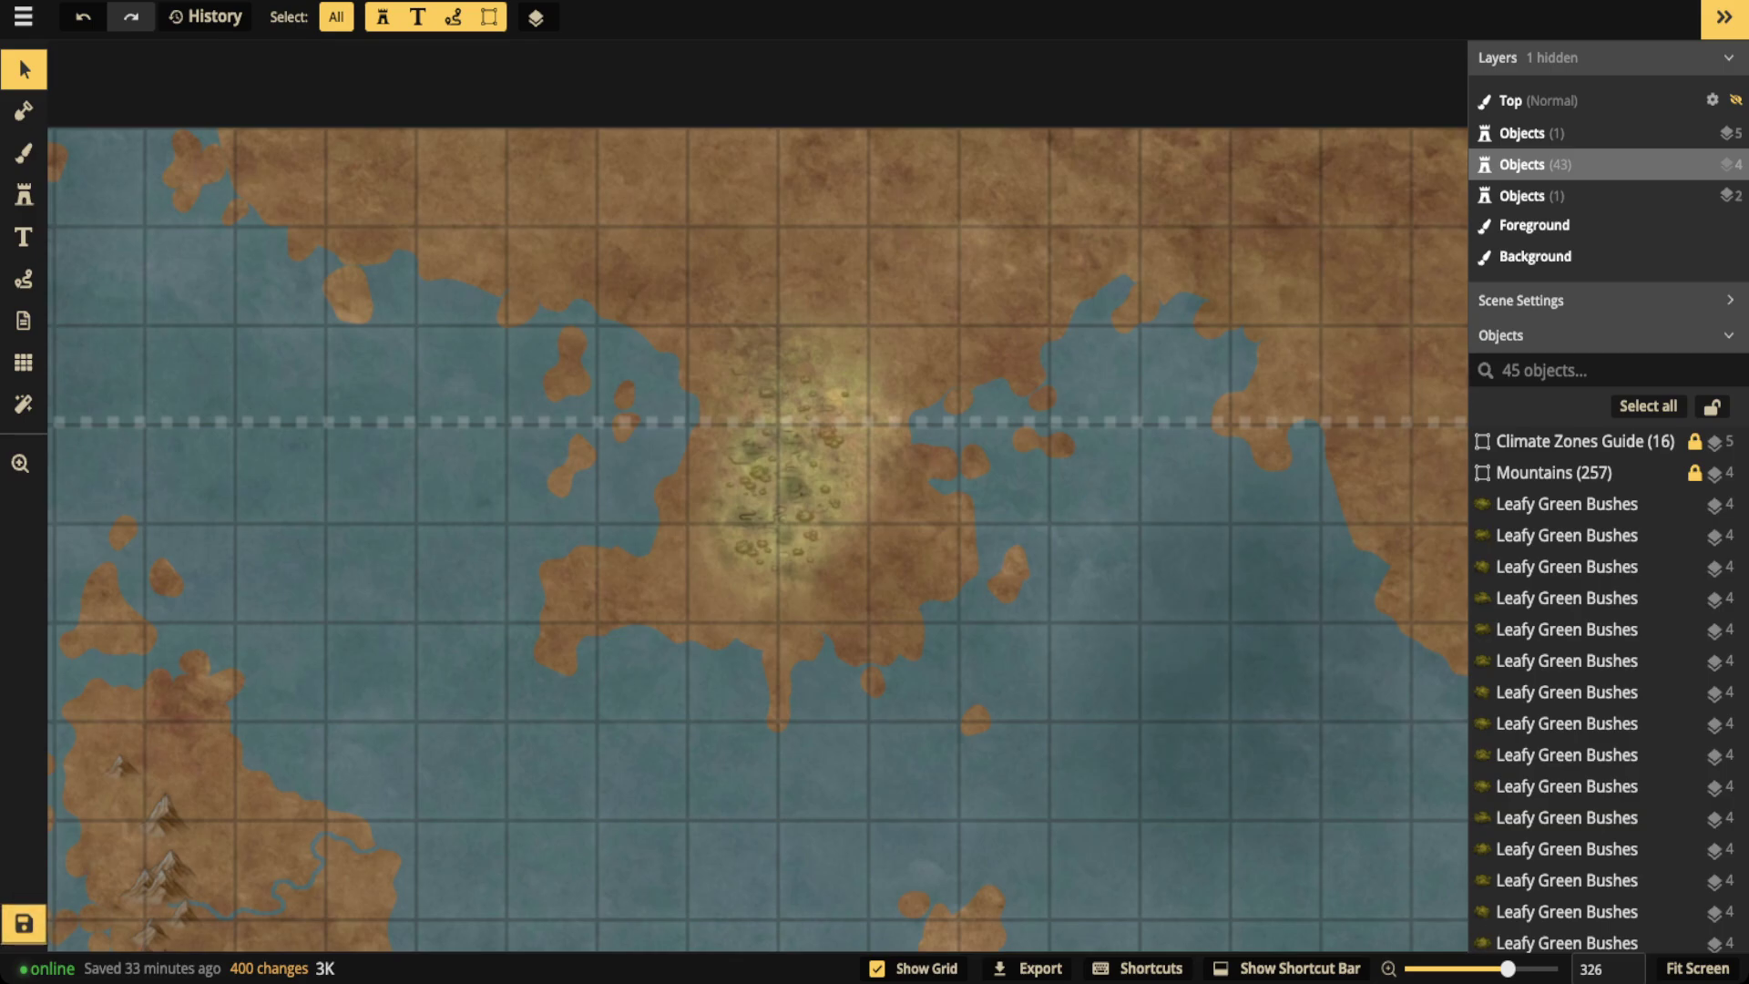
{"action": "scroll", "coordinate": [757, 539], "scroll_direction": "down", "scroll_amount": 2}
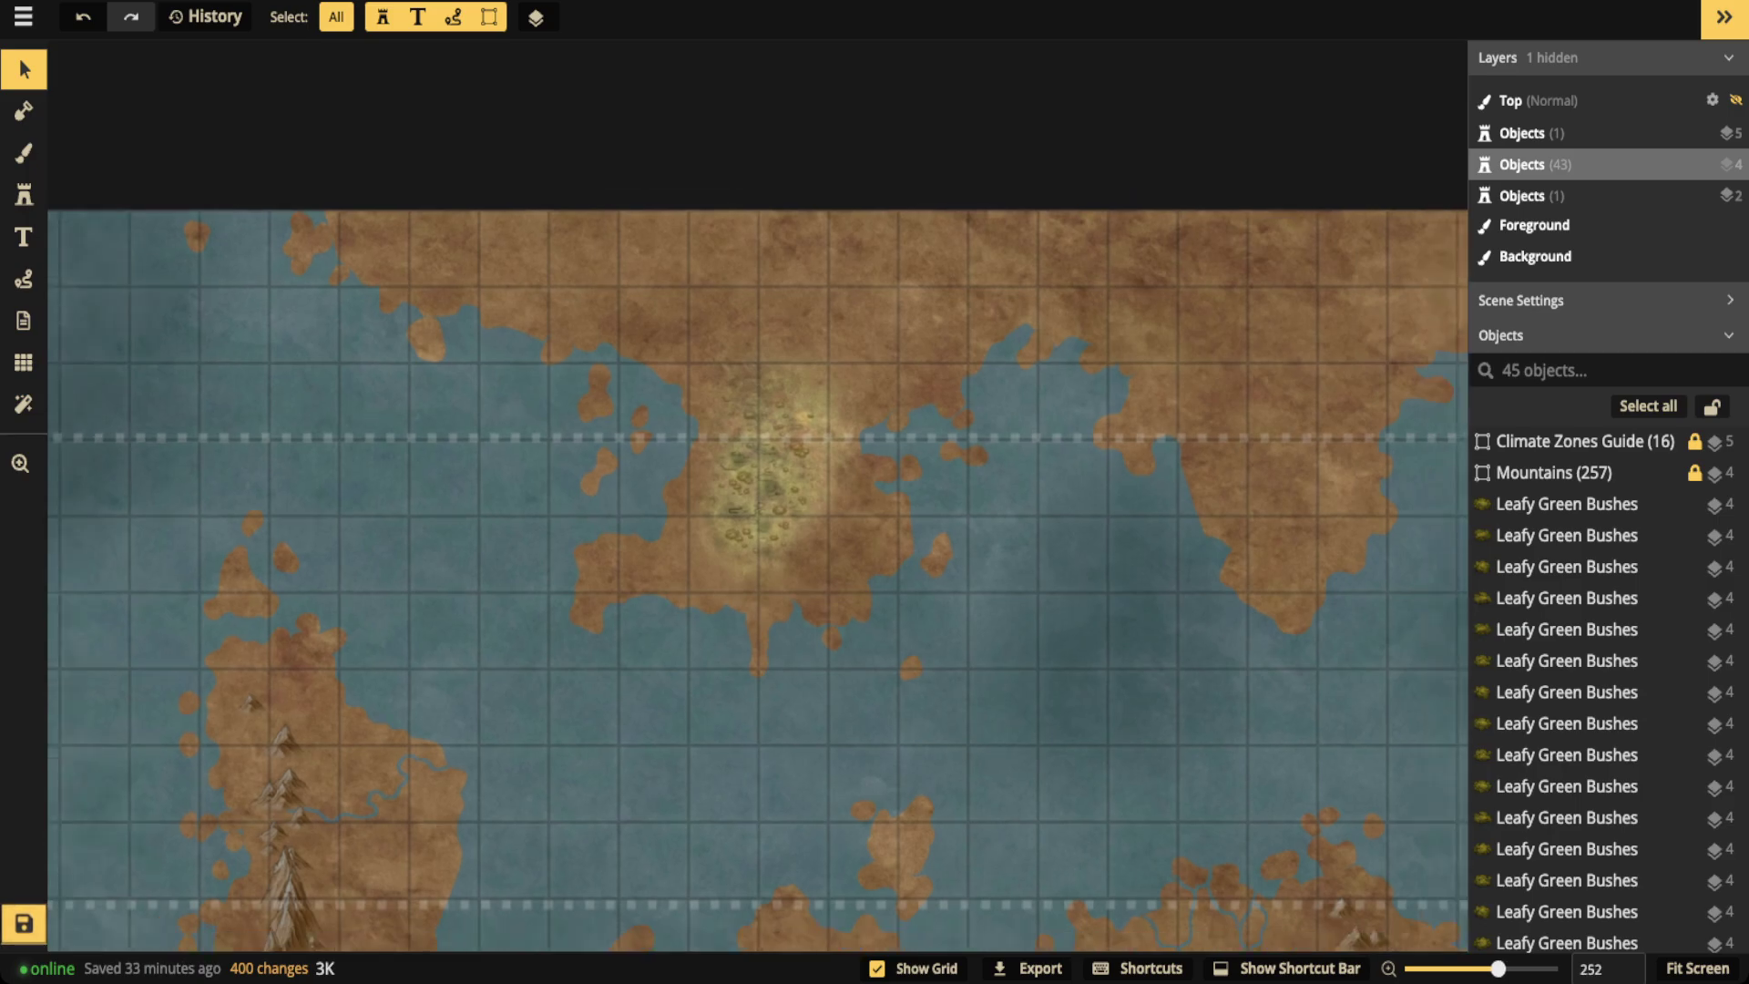
{"action": "scroll", "coordinate": [757, 483], "scroll_direction": "down", "scroll_amount": 2}
{"action": "left_click_drag", "start_coordinate": [757, 484], "coordinate": [962, 239]}
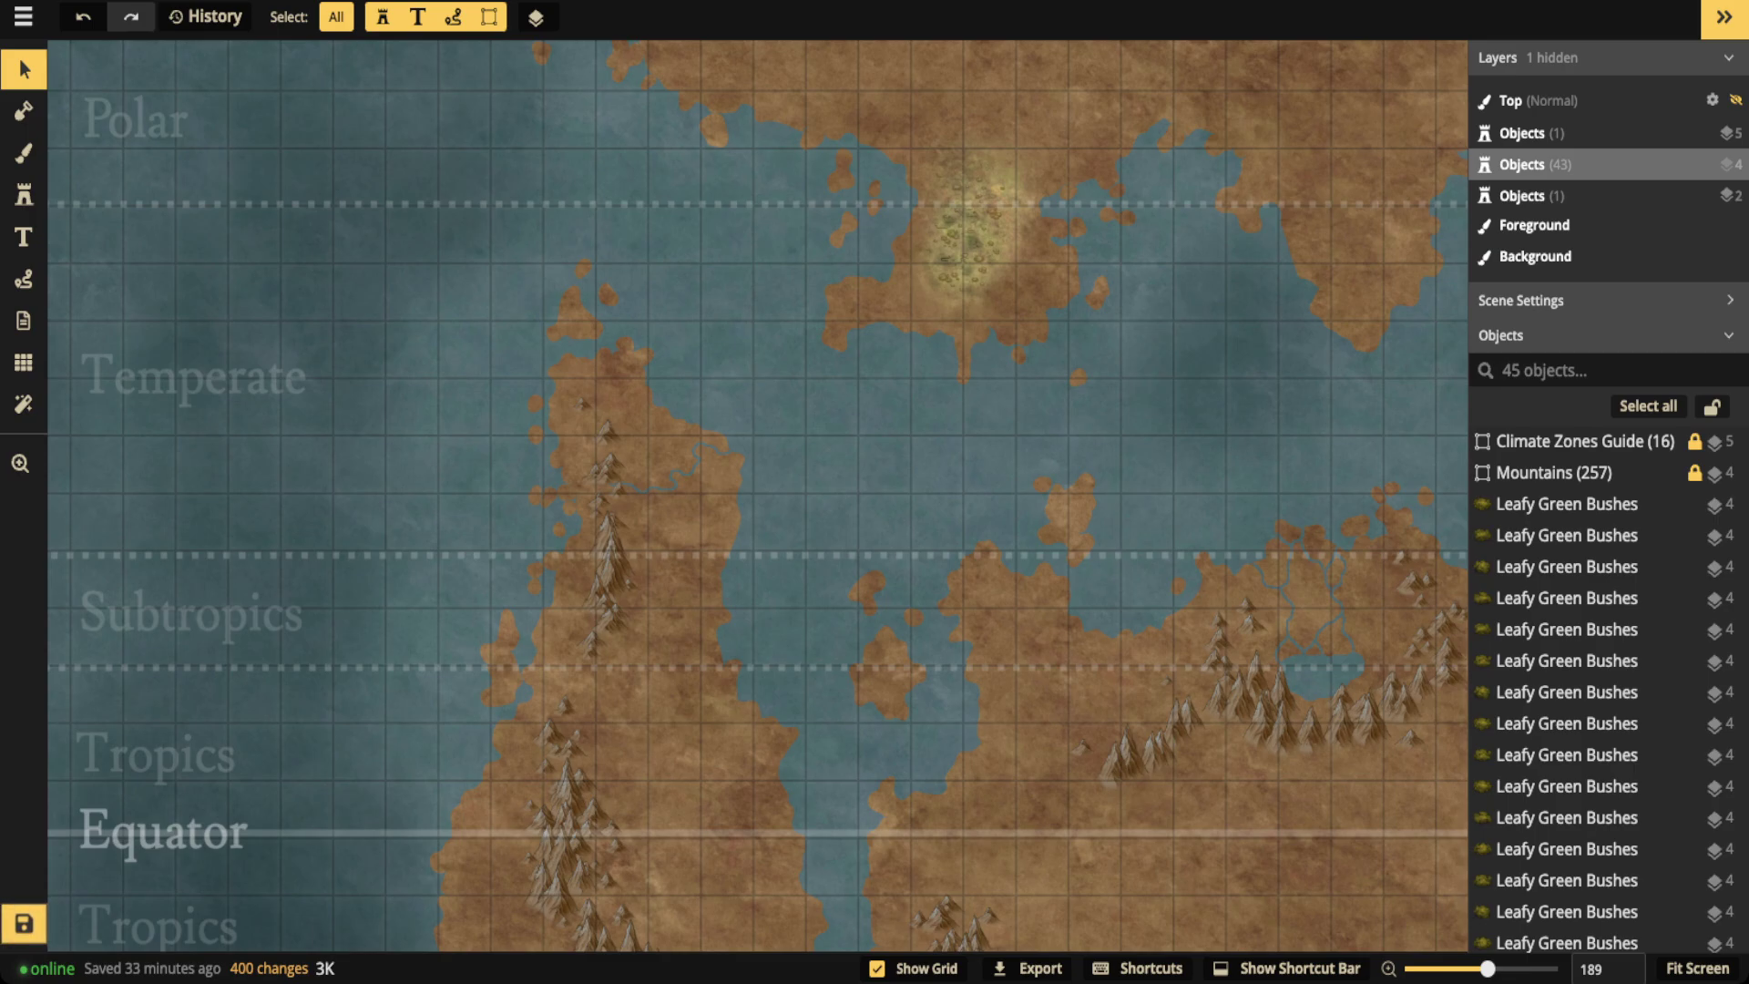
Select the 4. Bog group in the object list and set its opacity to 1
{"action": "scroll", "coordinate": [1603, 648], "scroll_direction": "down", "scroll_amount": 6}
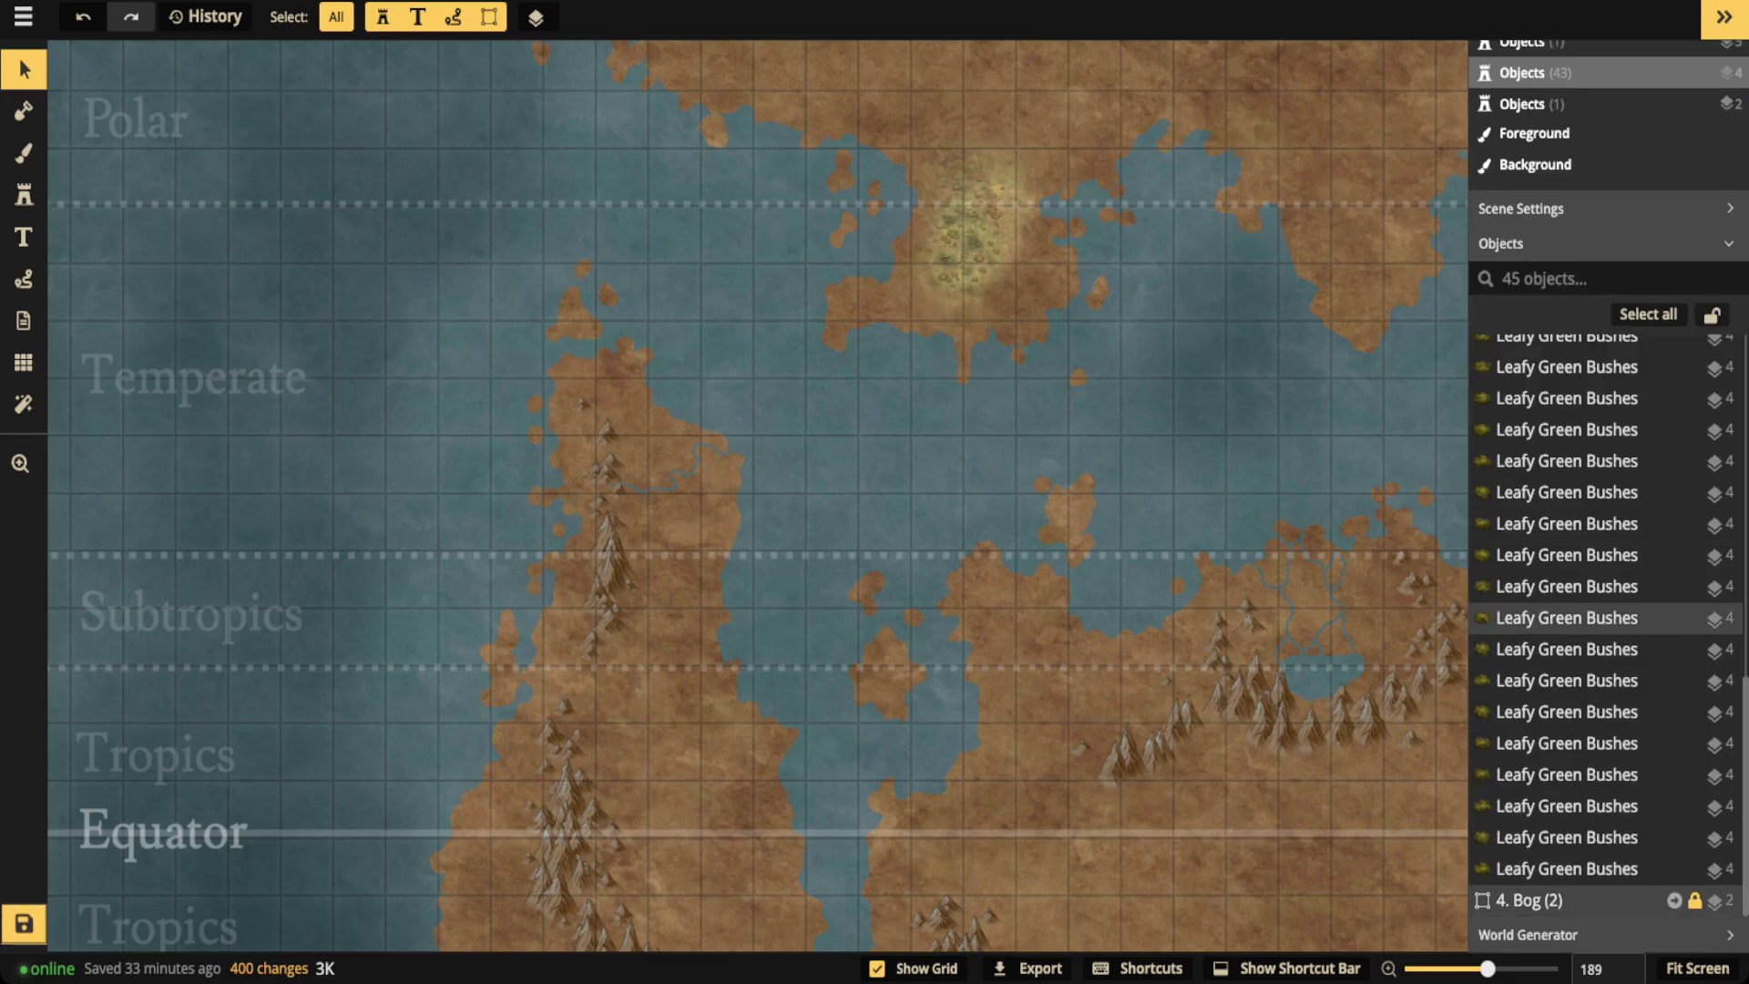
{"action": "left_click", "coordinate": [1528, 900]}
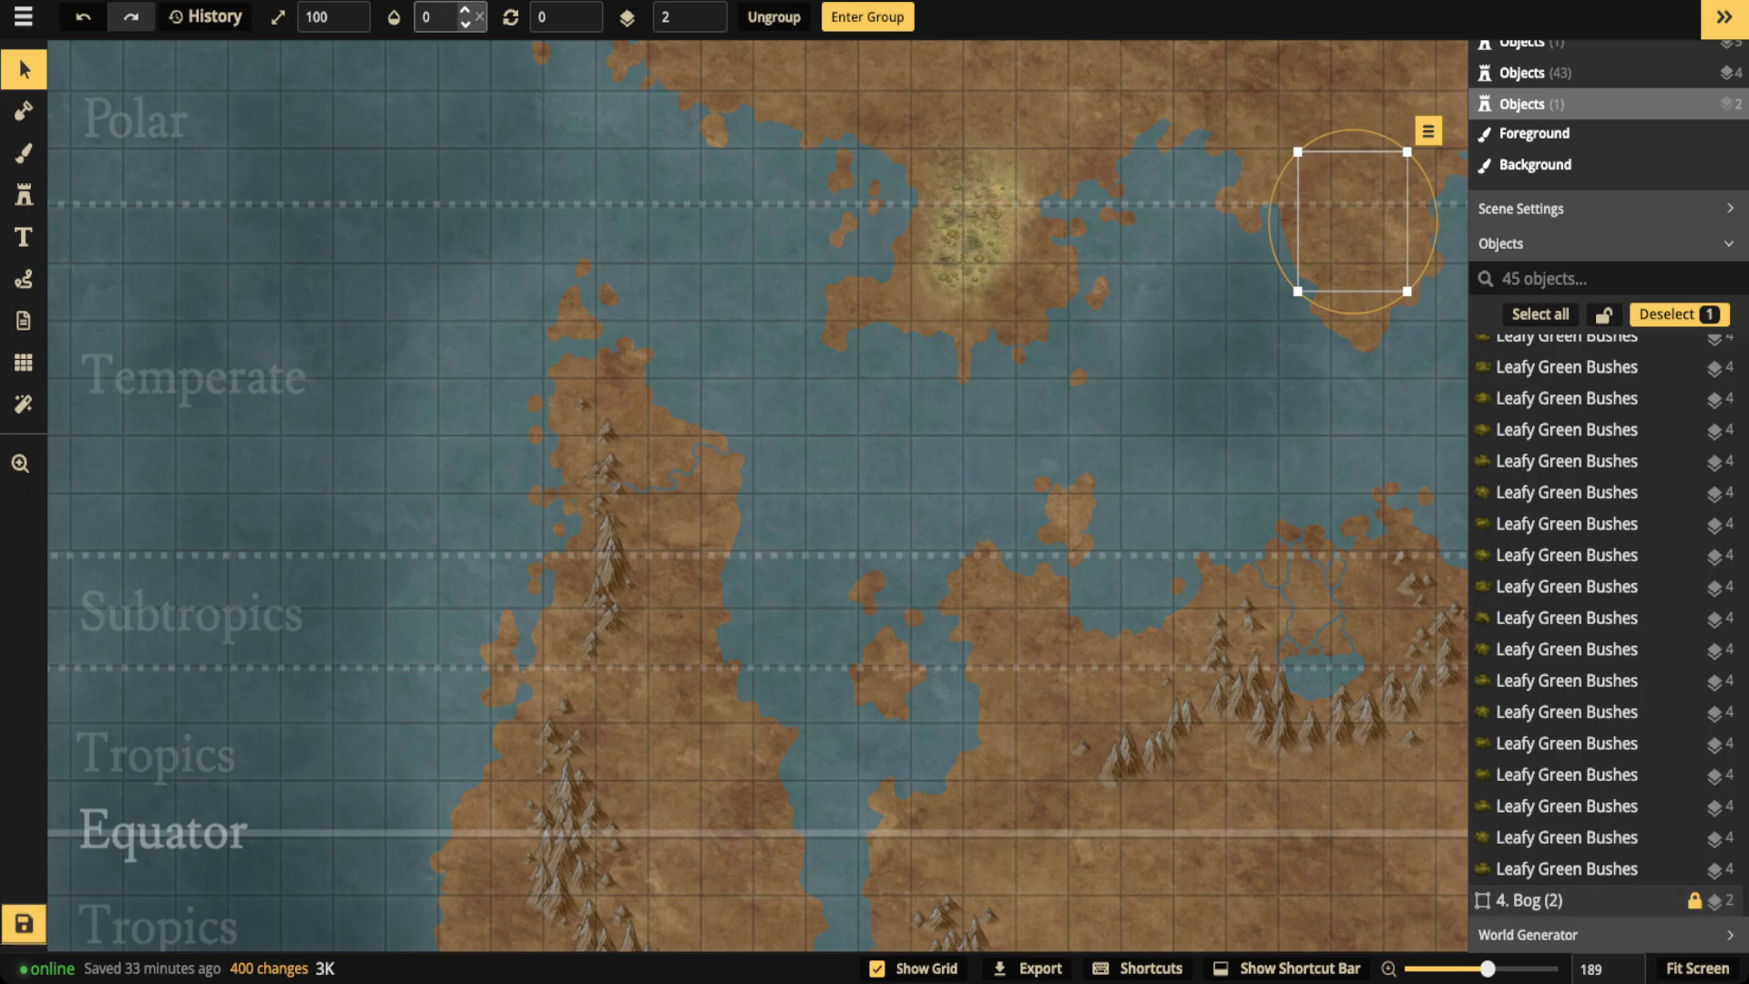
{"action": "left_click", "coordinate": [479, 17]}
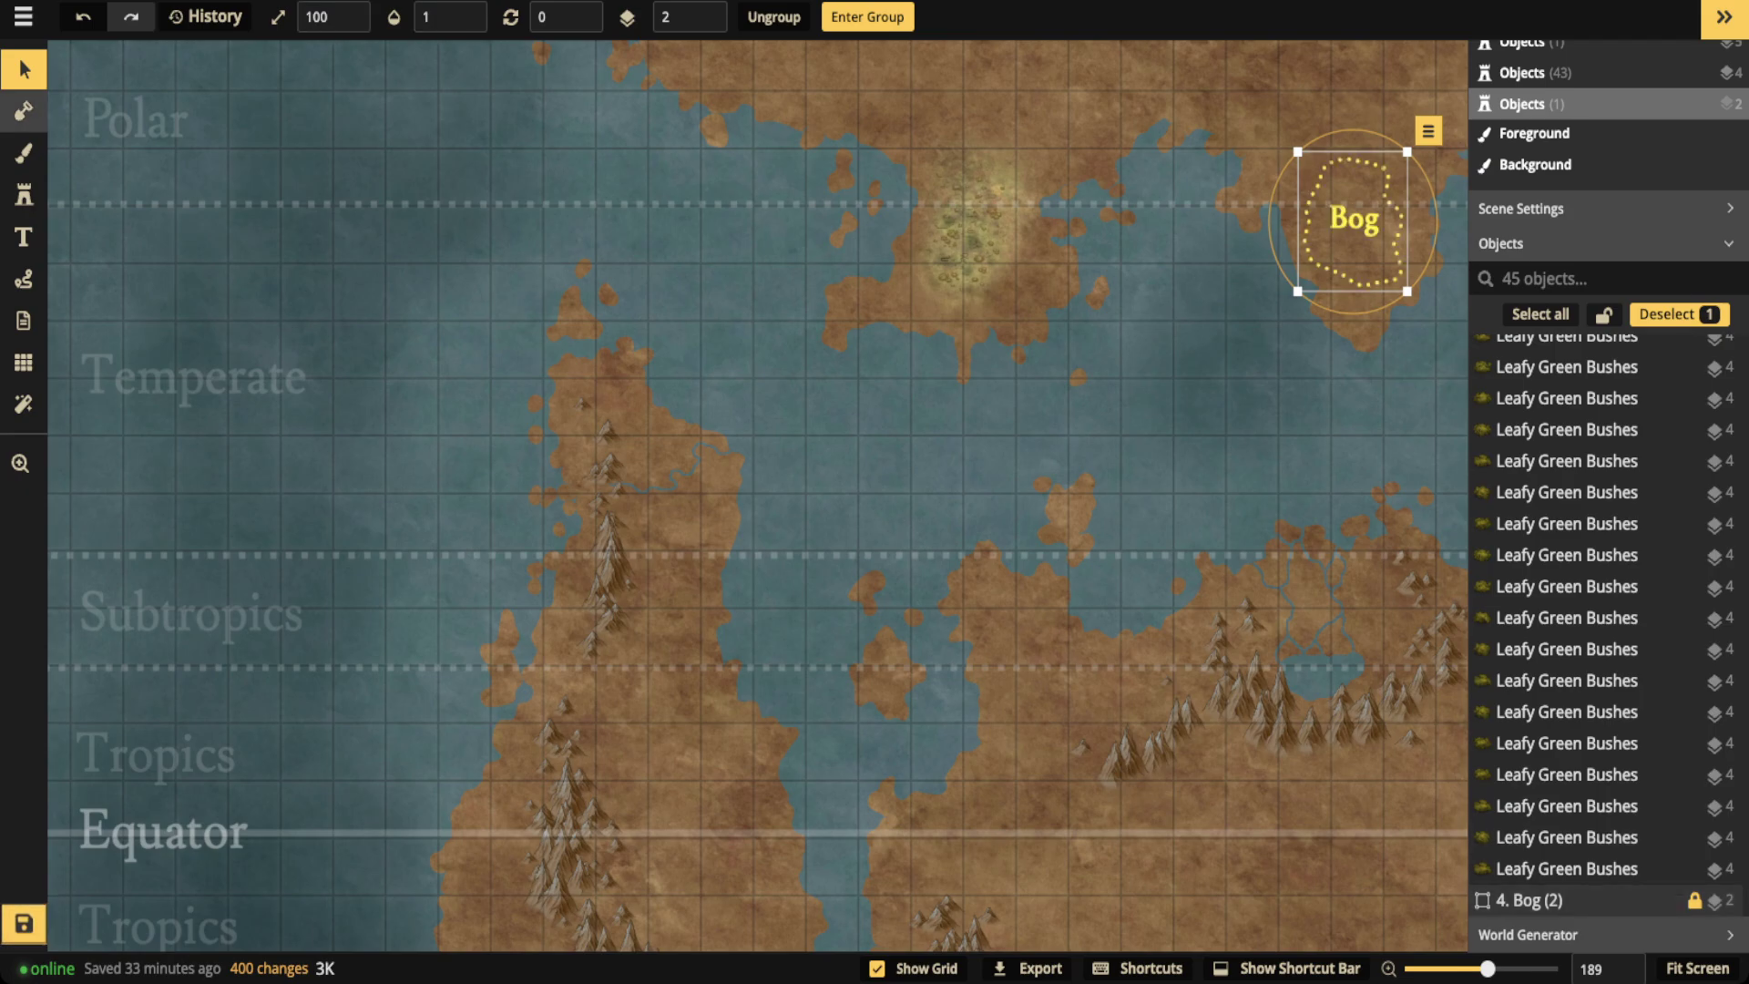
Choose the dark brown ground texture for the foreground brush at the Bog peninsula and set the brush size to 35
{"action": "left_click_drag", "start_coordinate": [757, 497], "coordinate": [495, 551]}
{"action": "left_click_drag", "start_coordinate": [1090, 260], "coordinate": [967, 276]}
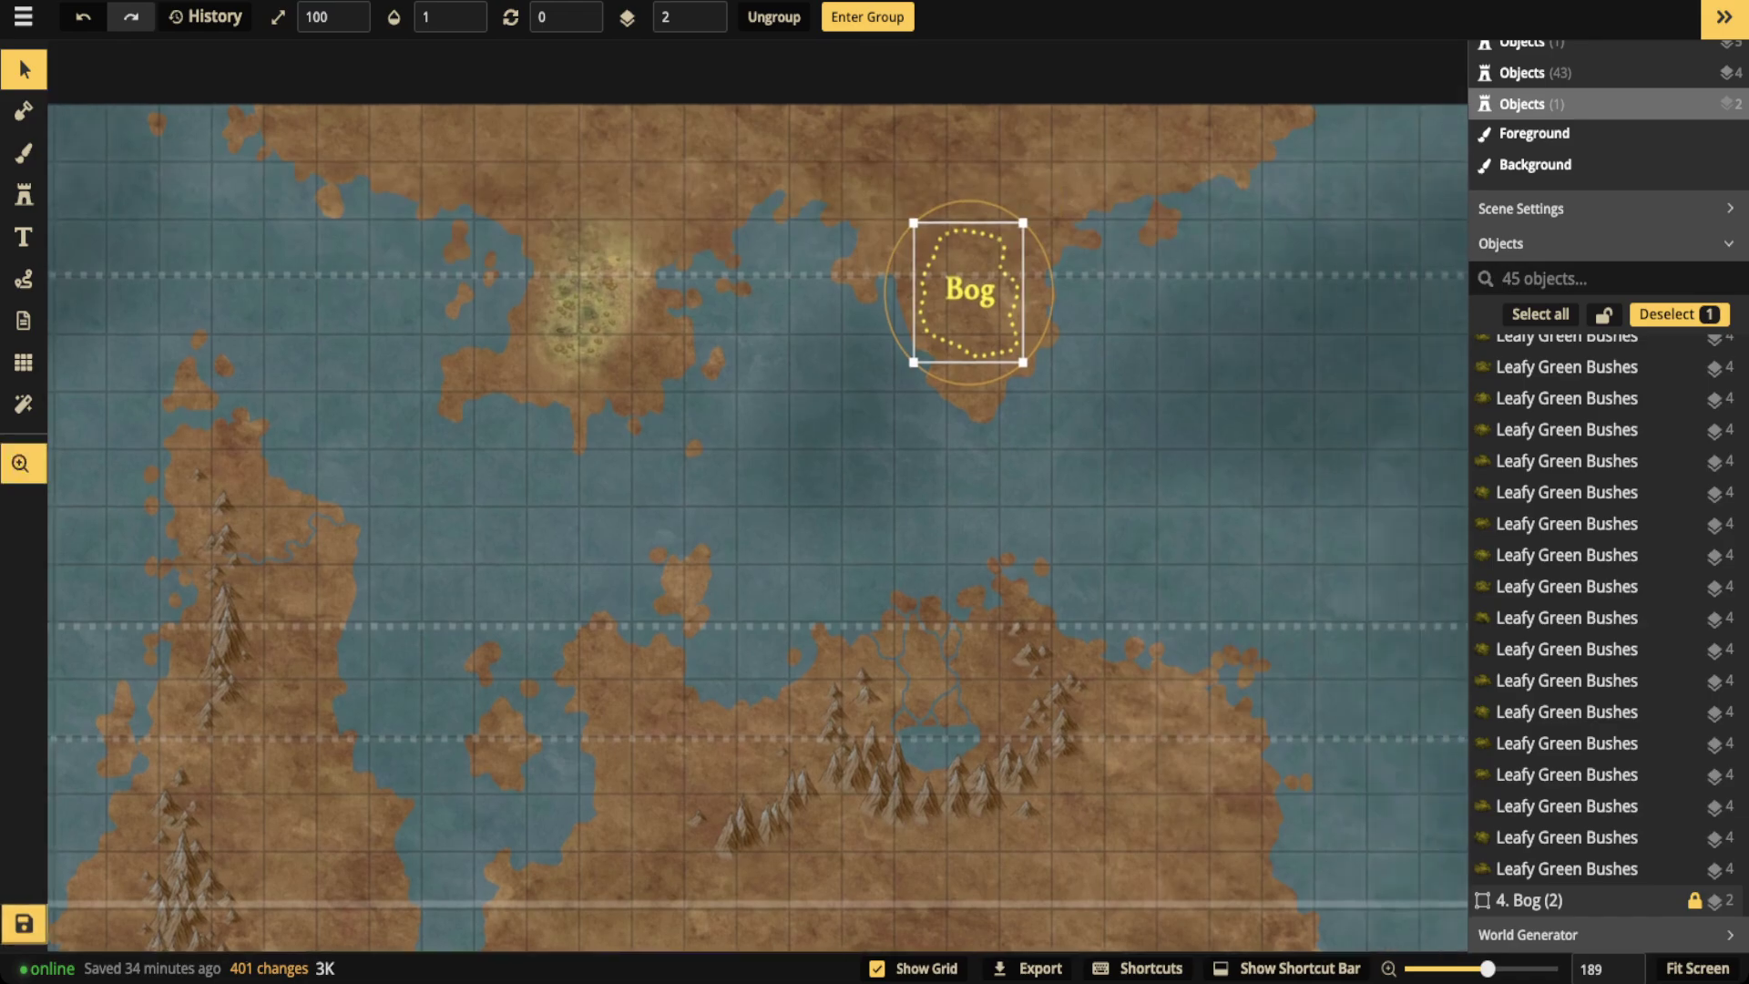
{"action": "scroll", "coordinate": [968, 276], "scroll_direction": "up", "scroll_amount": 3}
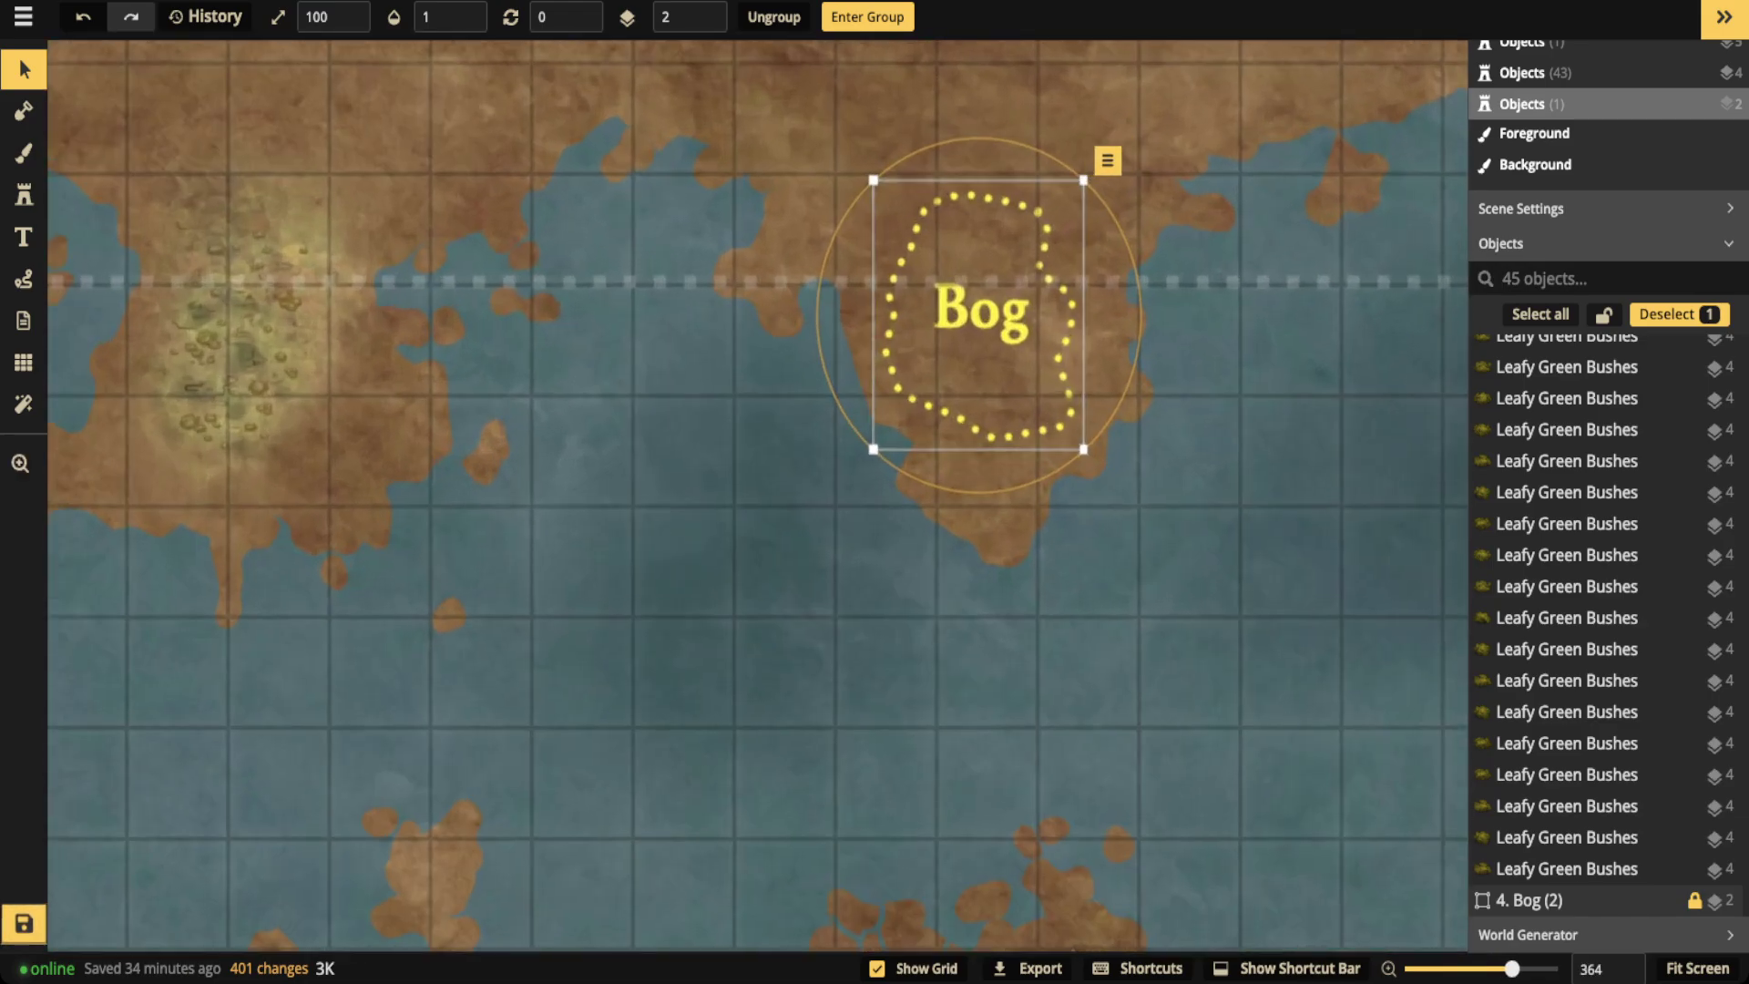
{"action": "left_click", "coordinate": [24, 153]}
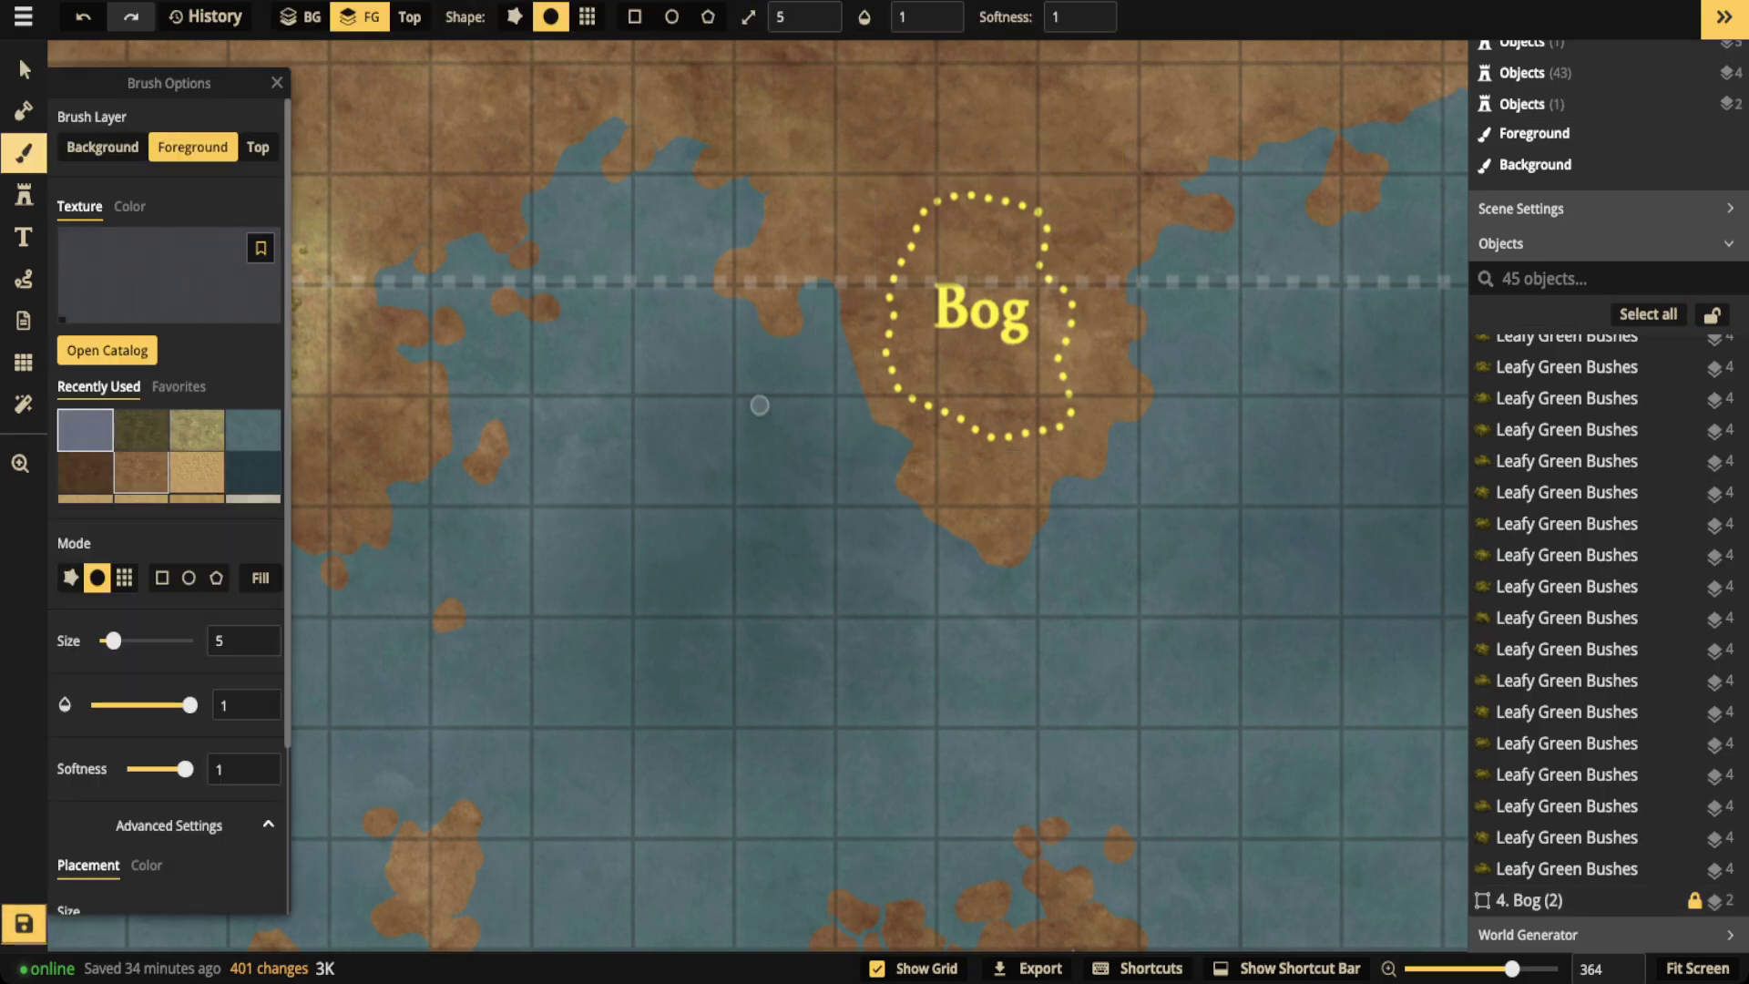
{"action": "scroll", "coordinate": [930, 278], "scroll_direction": "up", "scroll_amount": 8}
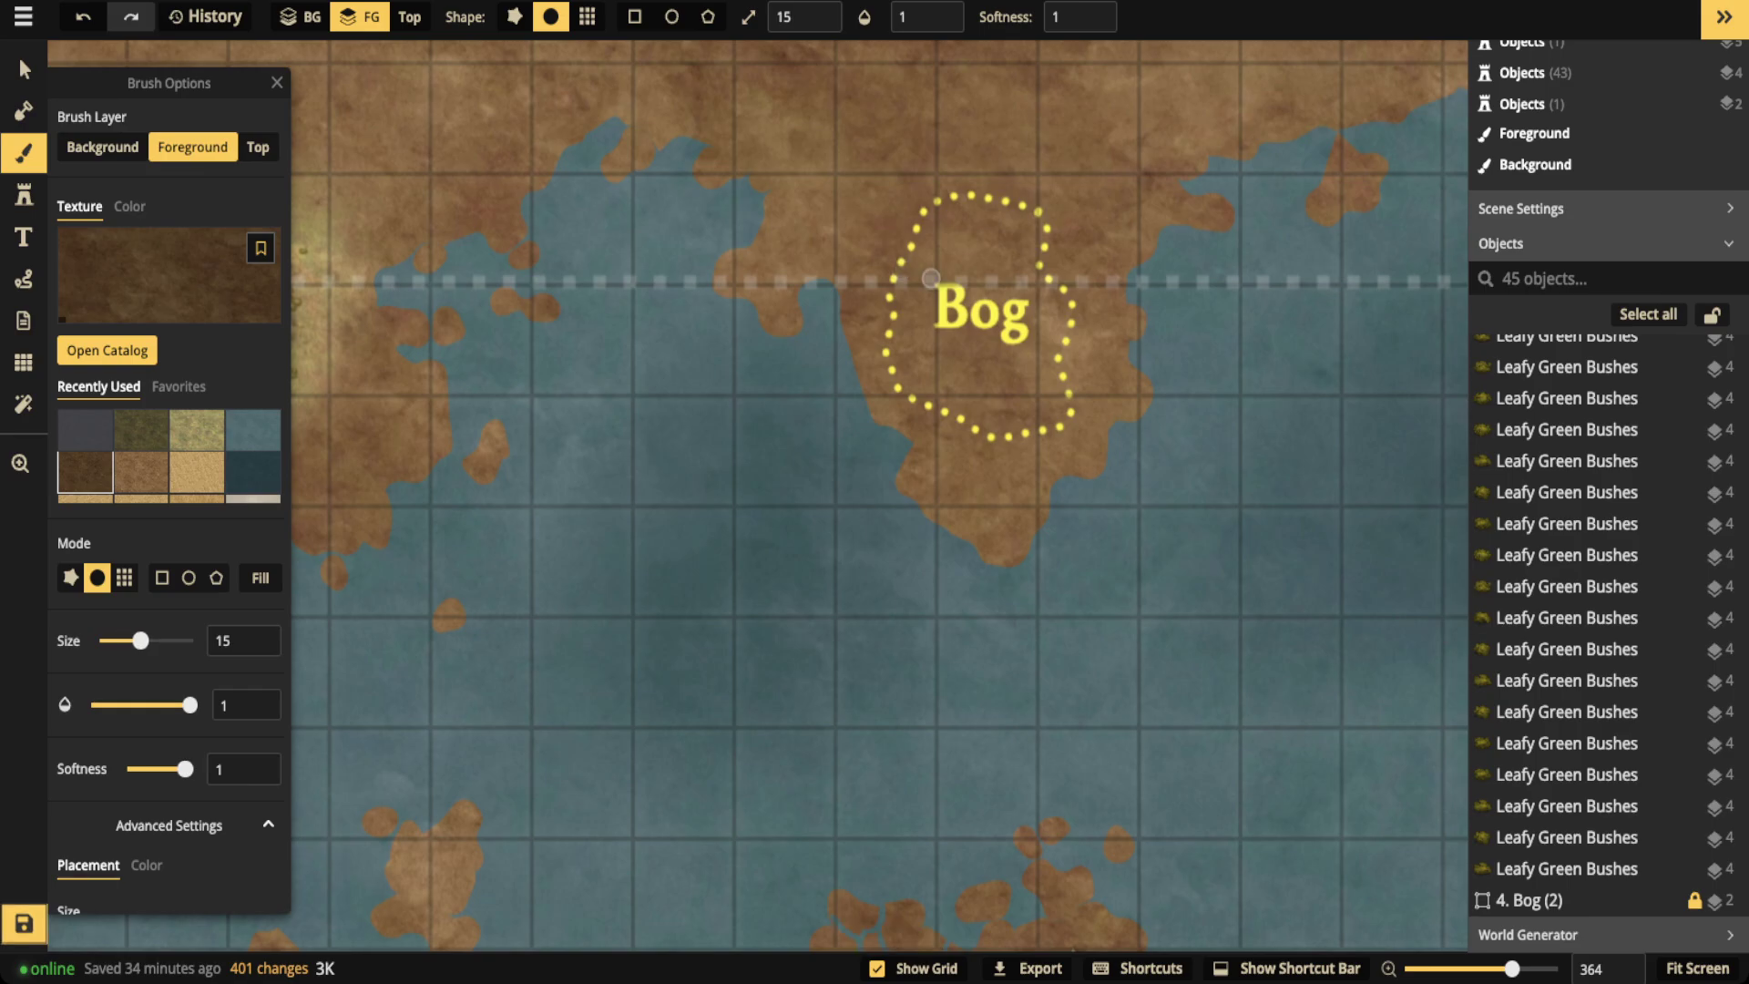
{"action": "scroll", "coordinate": [934, 277], "scroll_direction": "down", "scroll_amount": 2}
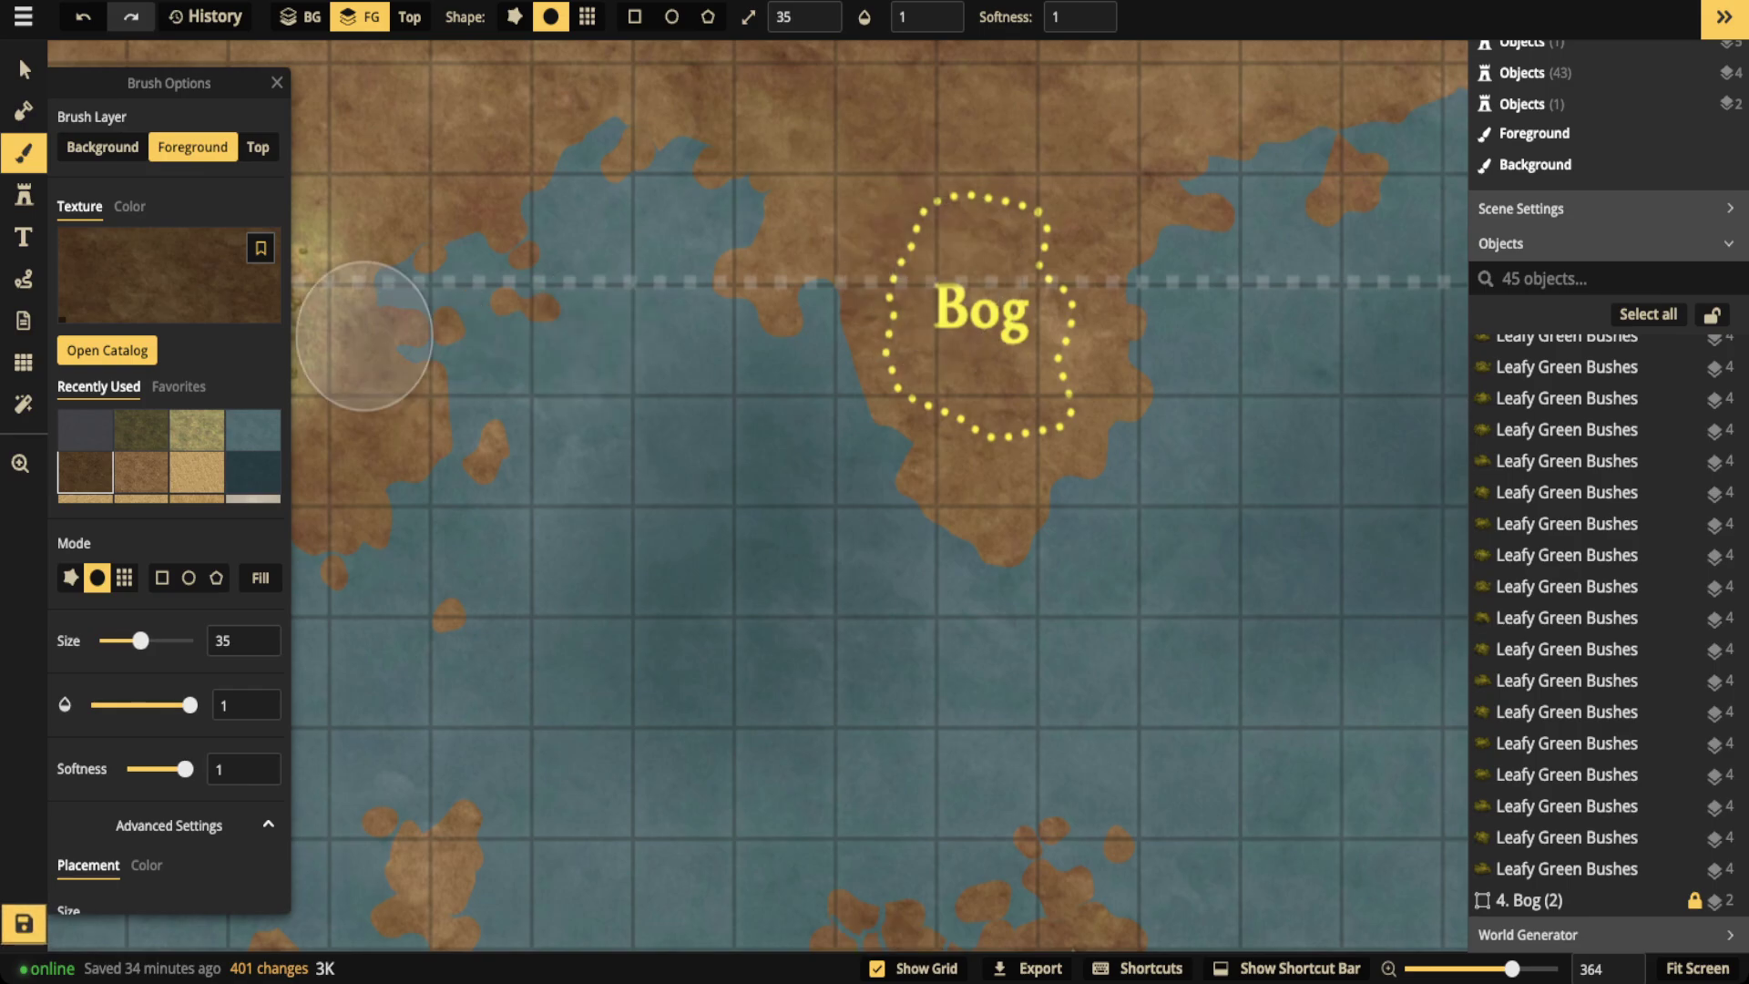
{"action": "left_click_drag", "start_coordinate": [371, 335], "coordinate": [761, 341]}
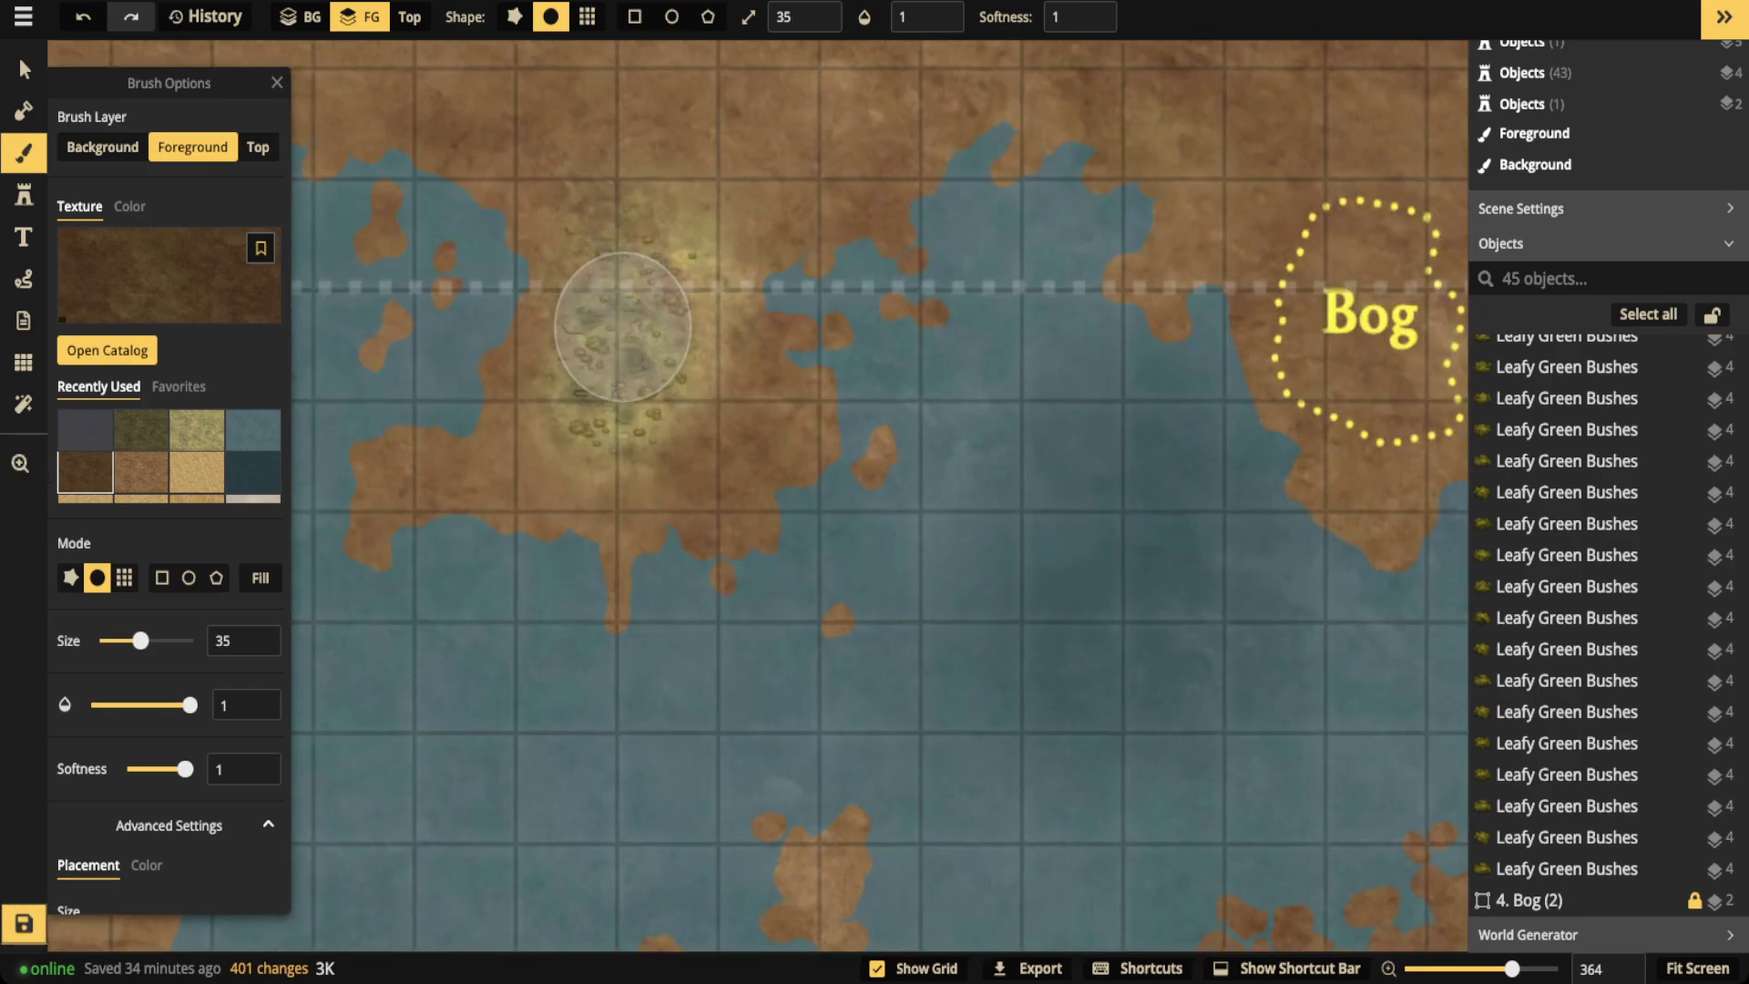
{"action": "left_click_drag", "start_coordinate": [1091, 295], "coordinate": [688, 321]}
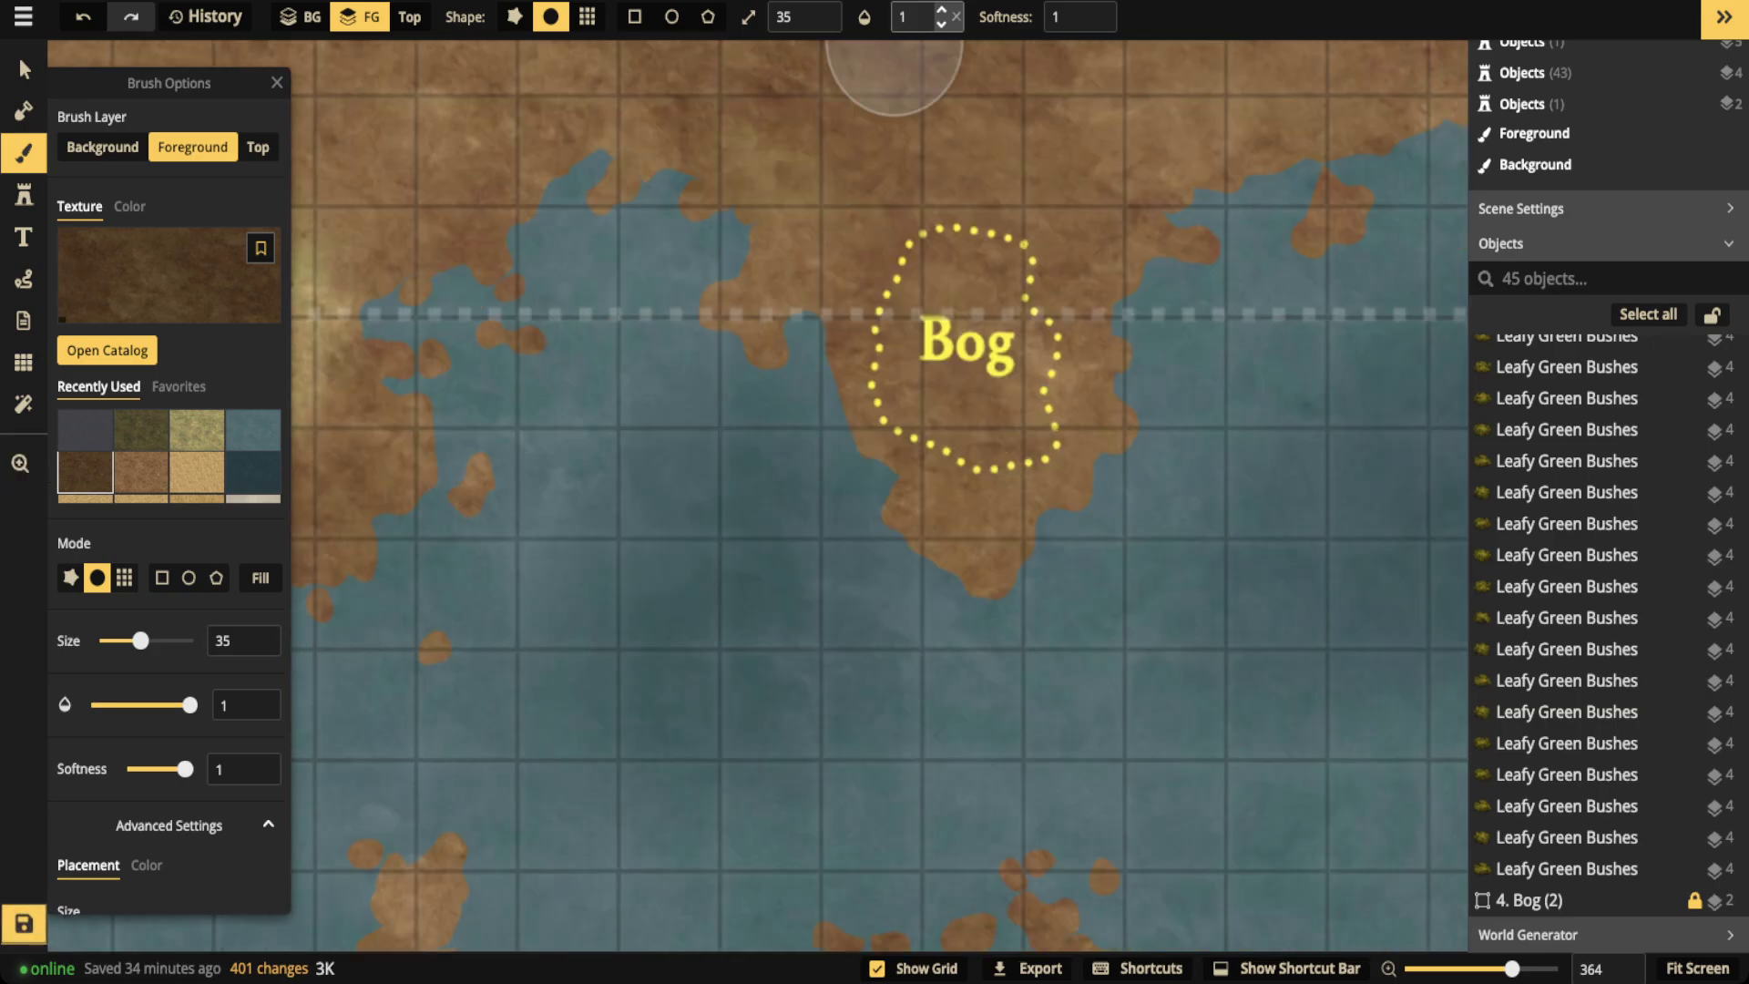
Set the foreground brush opacity to 0.36
{"action": "left_click", "coordinate": [915, 16]}
{"action": "type", "text": "0.63"}
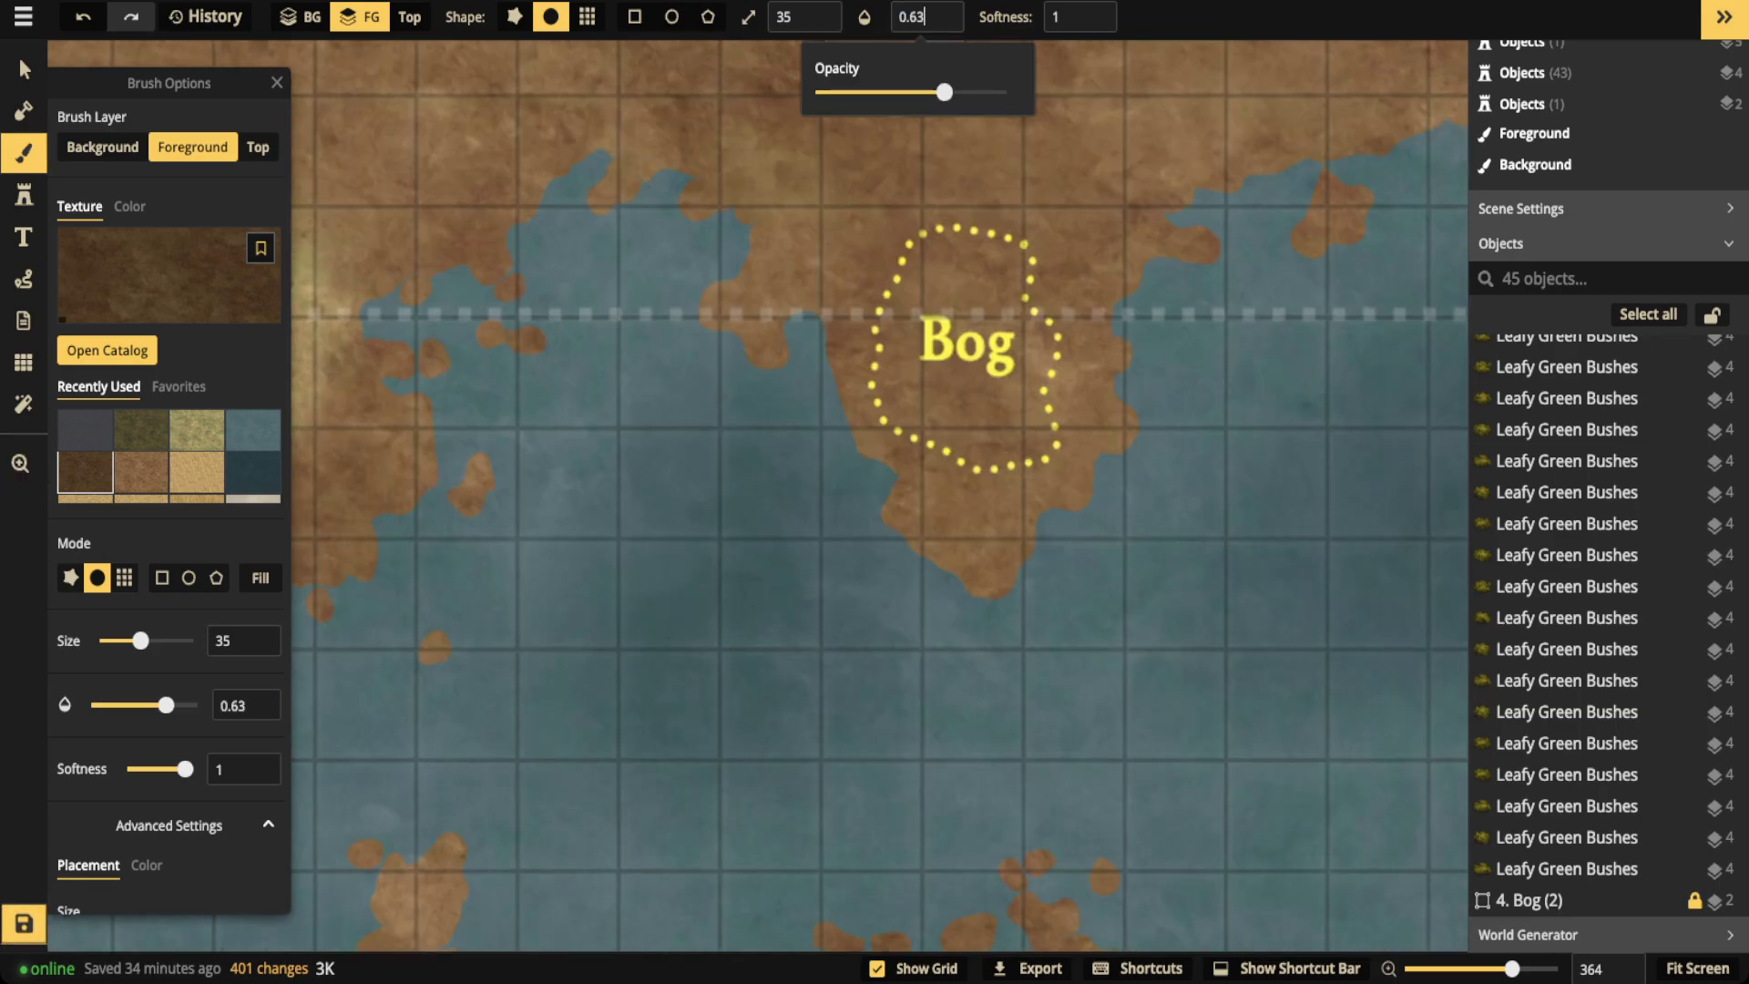
{"action": "key", "text": "BackSpace"}
{"action": "key", "text": "BackSpace"}
{"action": "type", "text": "57"}
{"action": "key", "text": "BackSpace"}
{"action": "key", "text": "BackSpace"}
{"action": "type", "text": "49"}
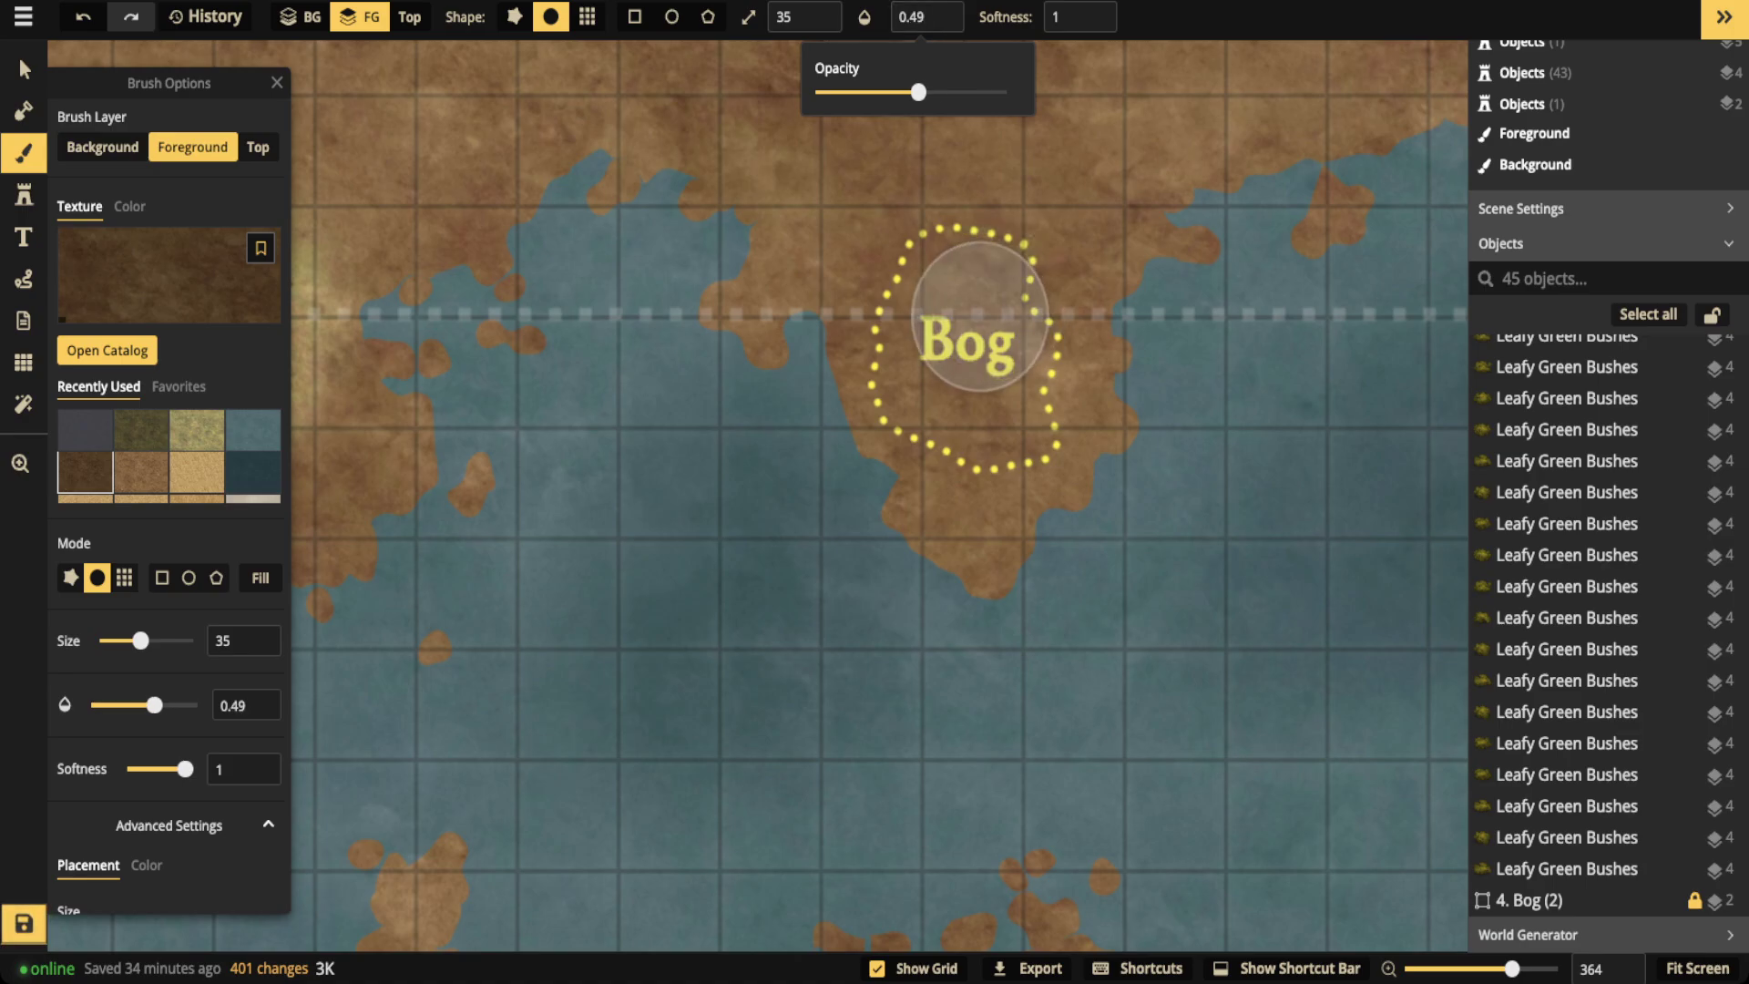
{"action": "key", "text": "BackSpace"}
{"action": "key", "text": "BackSpace"}
{"action": "type", "text": "36"}
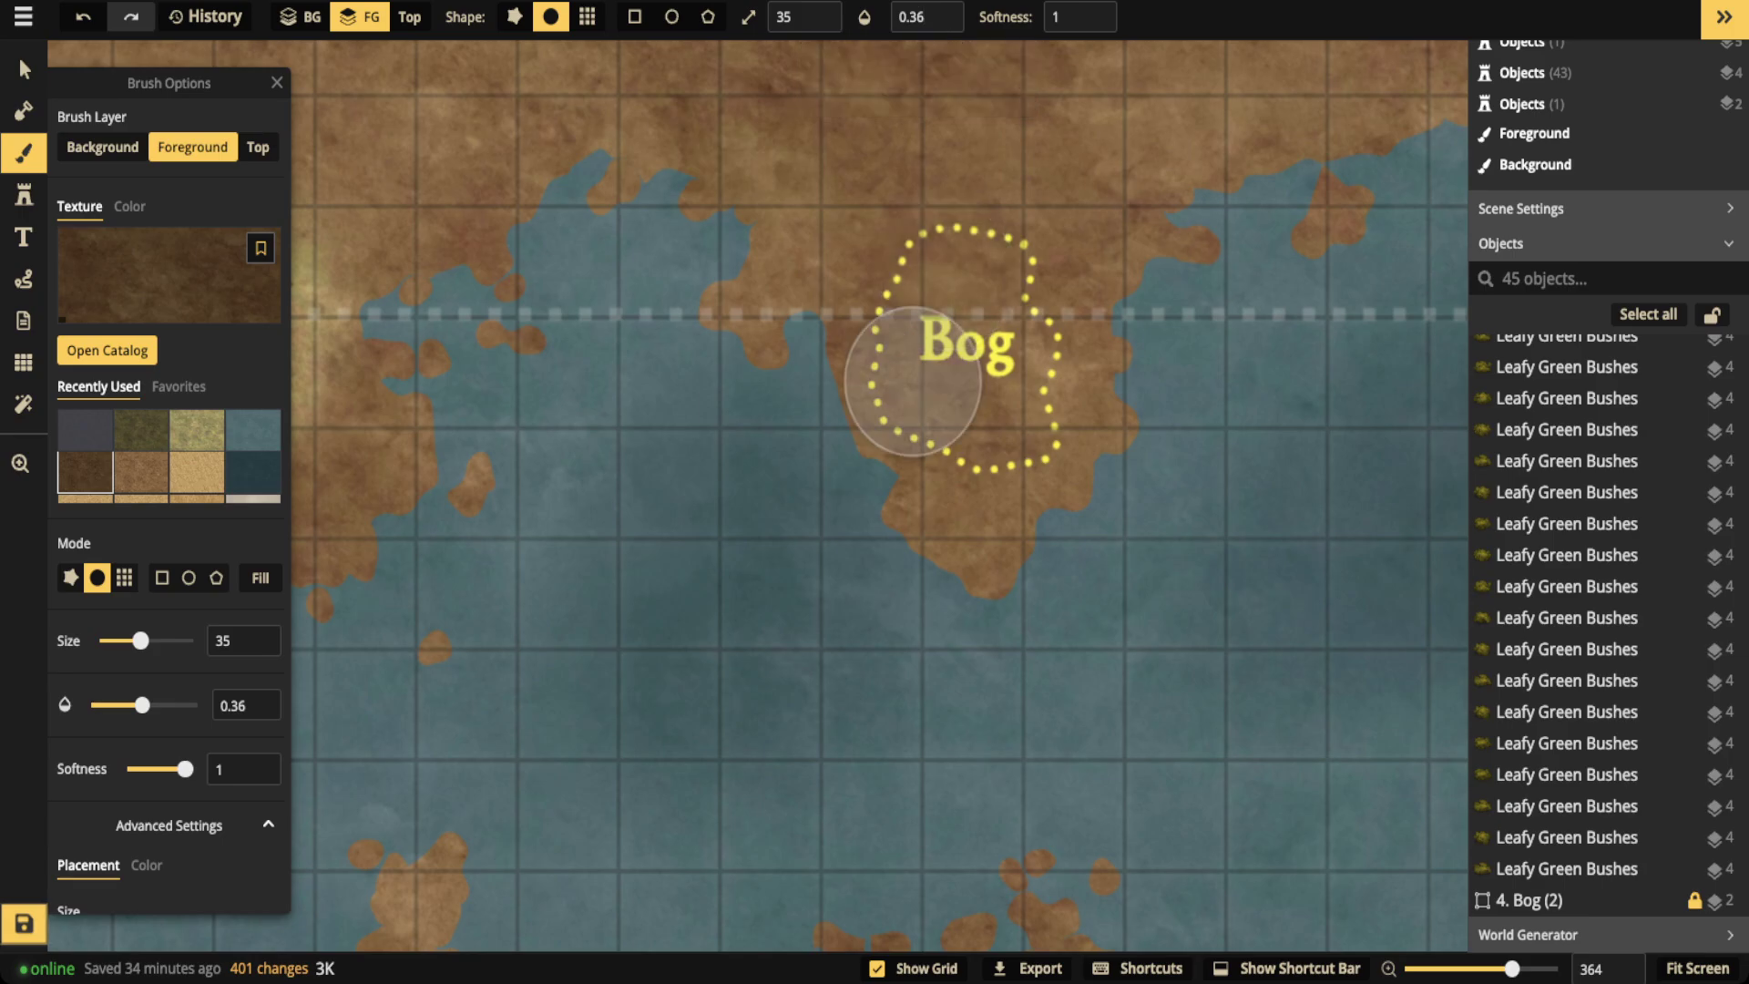
Paint a soft dark brown base inside the dotted Bog outline at brush size 35 and opacity 0.36
{"action": "left_click", "coordinate": [956, 279]}
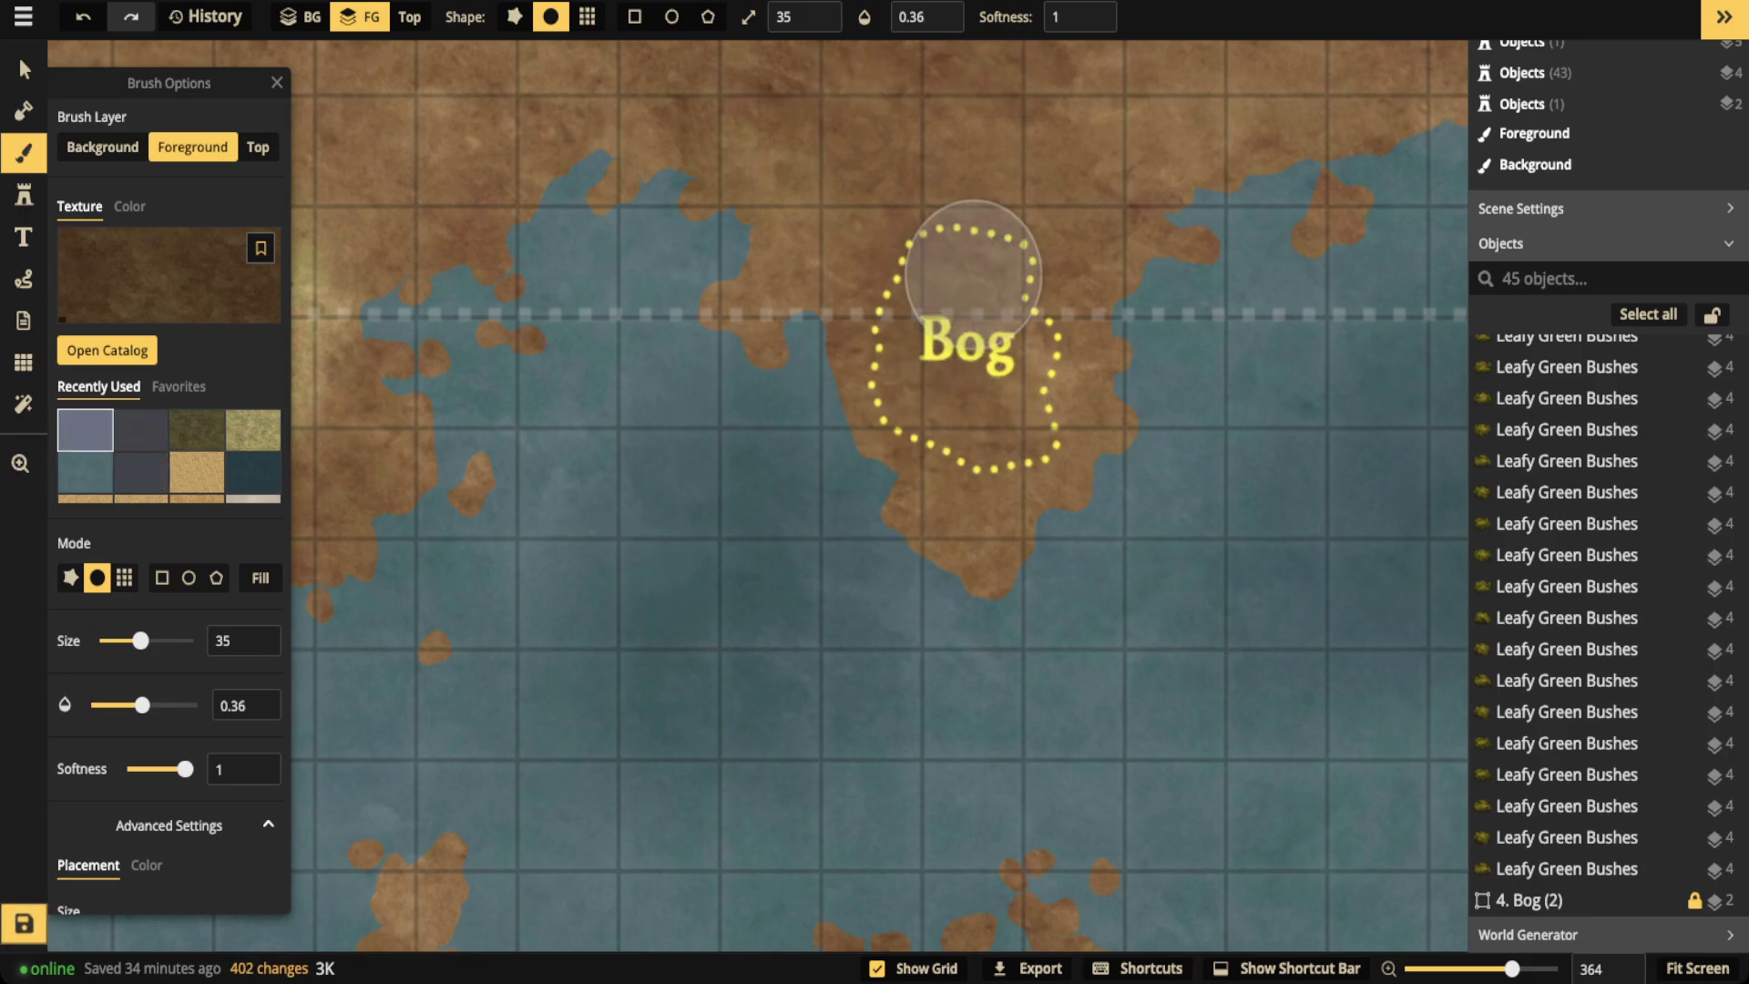
{"action": "left_click", "coordinate": [973, 269]}
{"action": "mouse_move", "coordinate": [995, 409]}
{"action": "left_mouse_down"}
{"action": "mouse_move", "coordinate": [1016, 276]}
{"action": "mouse_move", "coordinate": [976, 256]}
{"action": "mouse_move", "coordinate": [923, 379]}
{"action": "mouse_move", "coordinate": [969, 416]}
{"action": "mouse_move", "coordinate": [1014, 301]}
{"action": "mouse_move", "coordinate": [977, 269]}
{"action": "mouse_move", "coordinate": [1019, 373]}
{"action": "mouse_move", "coordinate": [1013, 418]}
{"action": "mouse_move", "coordinate": [979, 430]}
{"action": "mouse_move", "coordinate": [929, 396]}
{"action": "mouse_move", "coordinate": [973, 254]}
{"action": "left_mouse_up"}
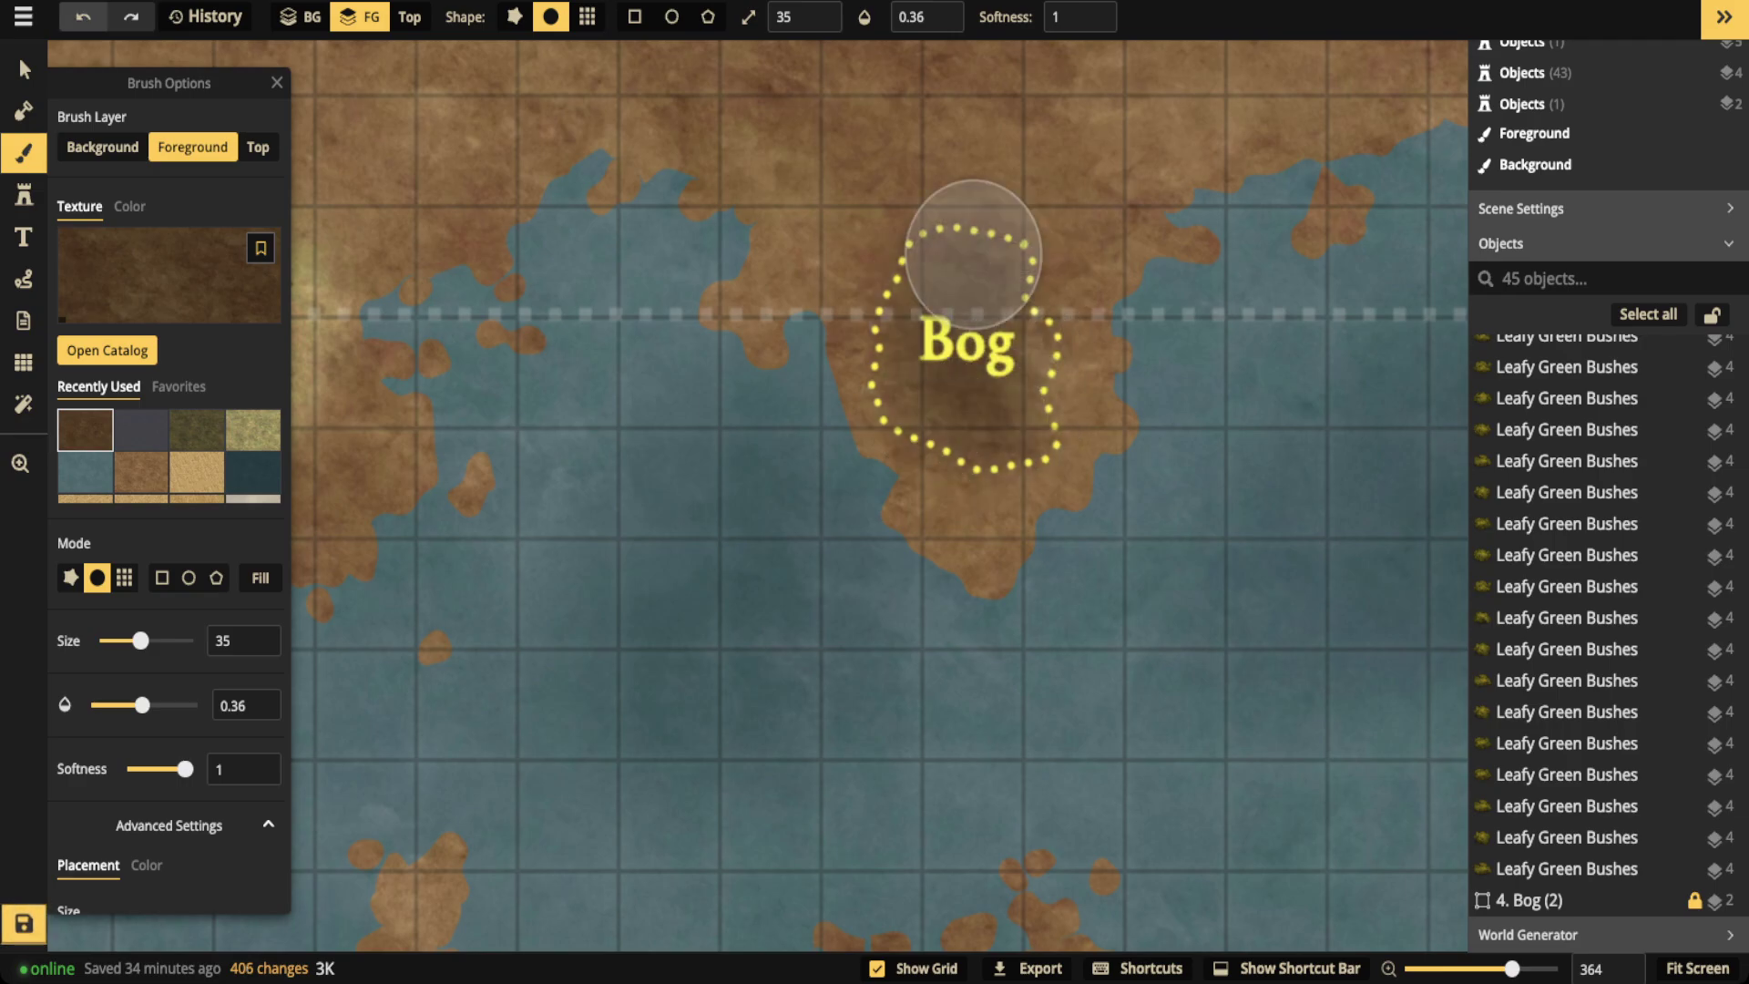
Delete the 4. Bog guide group with its label and dotted outline
{"action": "left_click", "coordinate": [25, 70]}
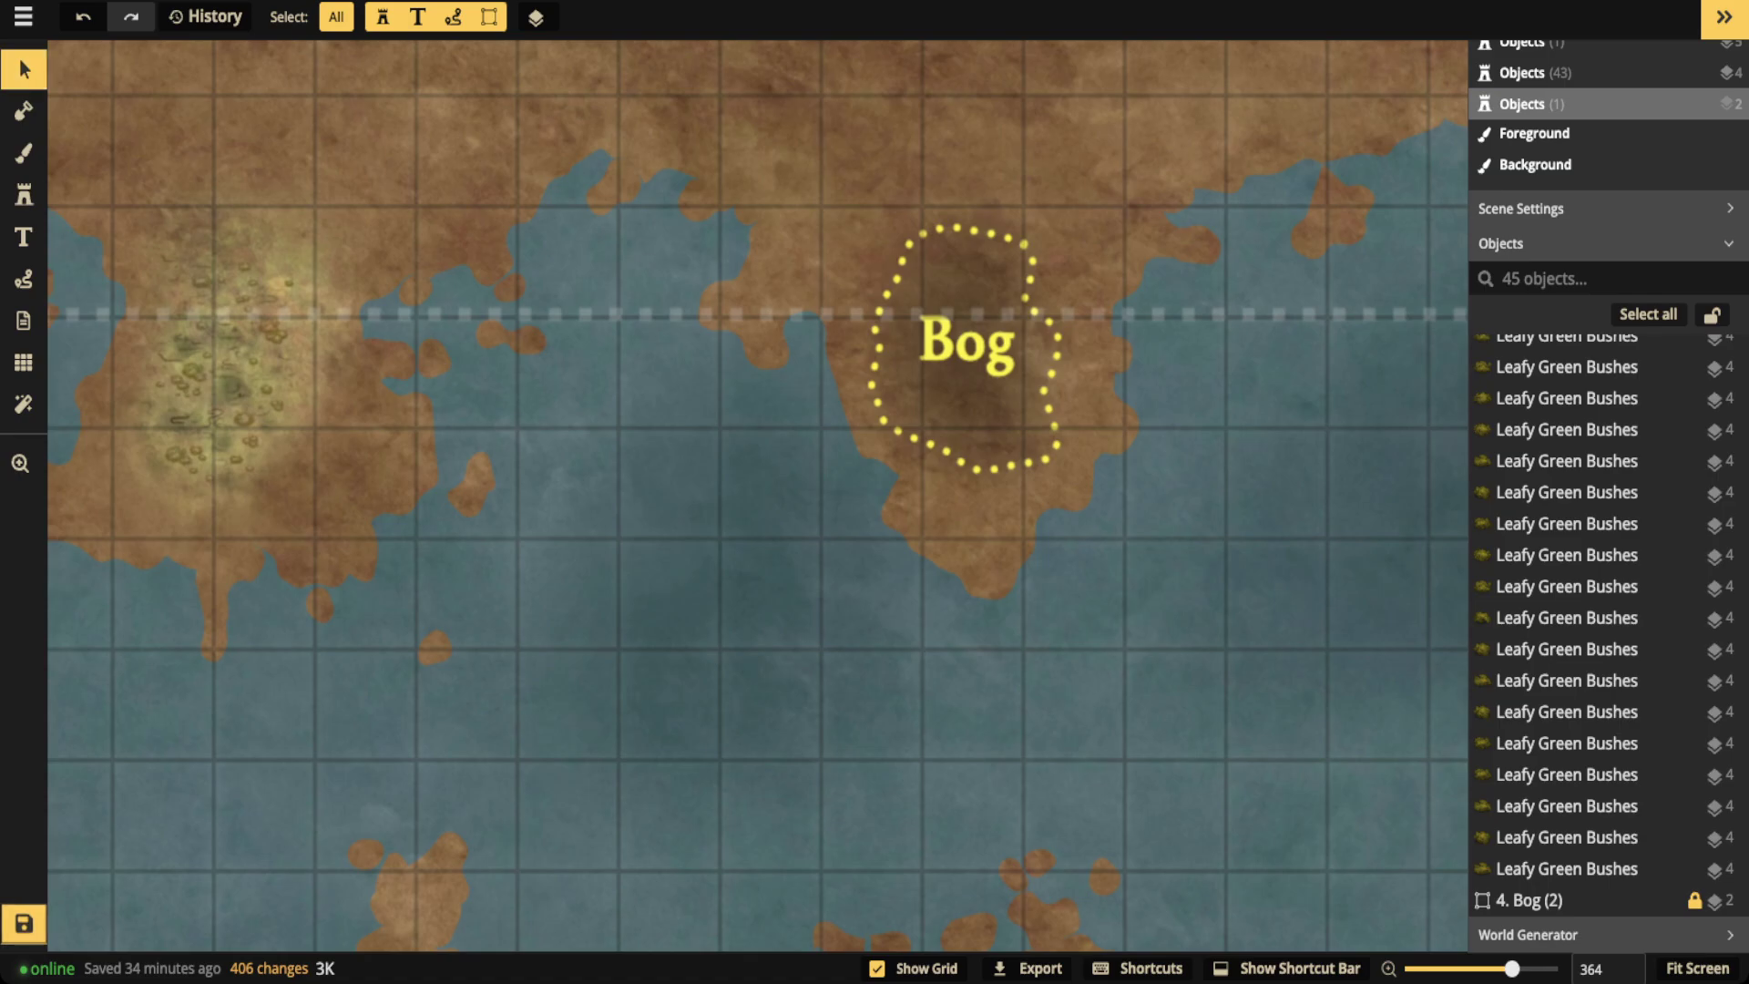
{"action": "left_click", "coordinate": [1566, 899]}
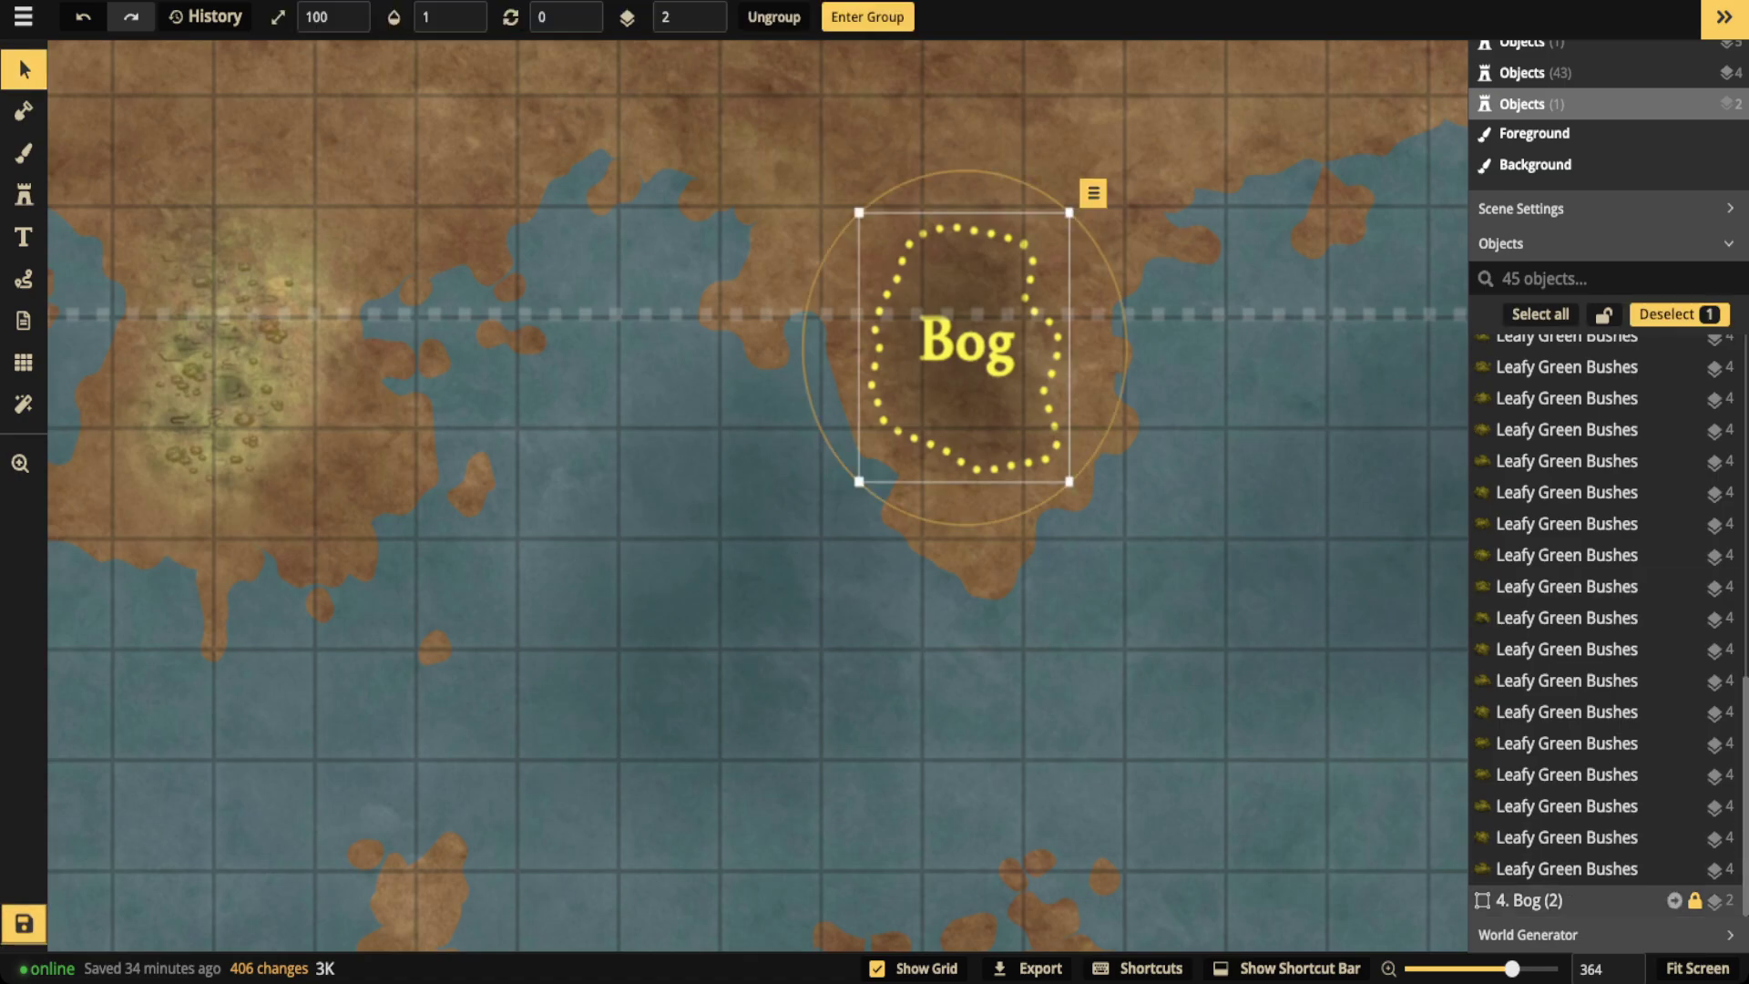
{"action": "key", "text": "Delete"}
Clear the "bush" search in the stamp catalog and choose the Beige Bushes stamp from Fantasy World's Simple Trees
{"action": "scroll", "coordinate": [833, 328], "scroll_direction": "down", "scroll_amount": 1}
{"action": "scroll", "coordinate": [823, 451], "scroll_direction": "down", "scroll_amount": 1}
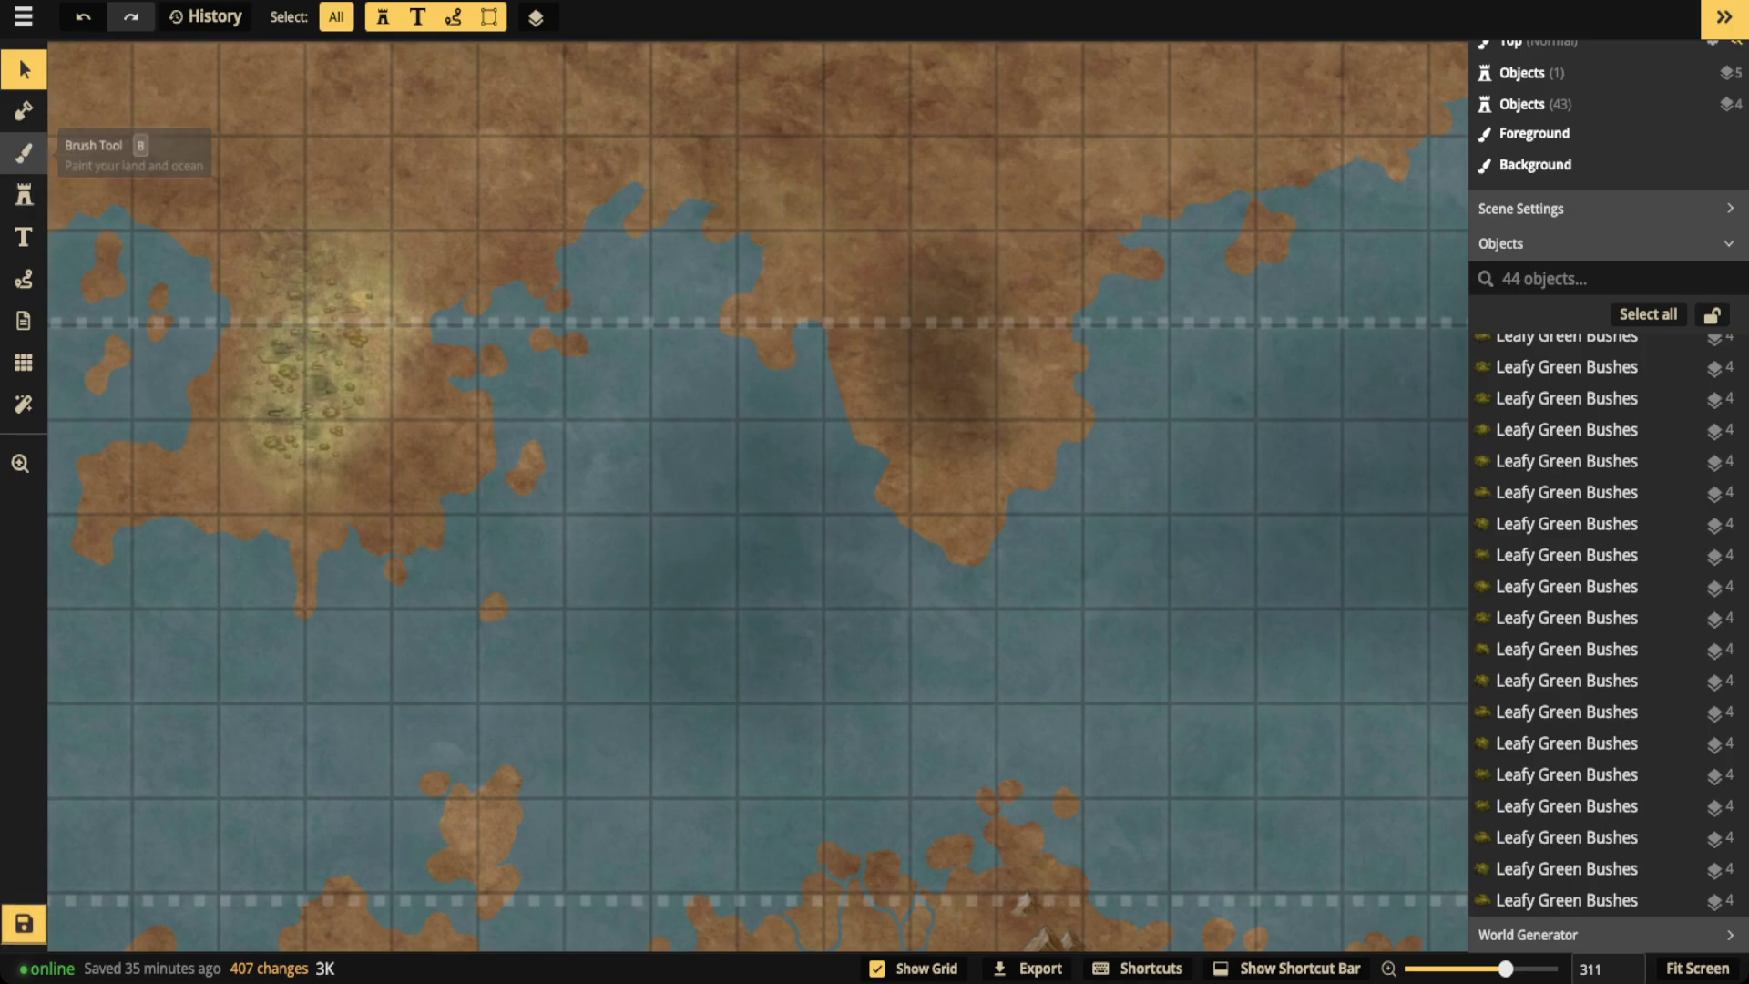
{"action": "left_click", "coordinate": [24, 194]}
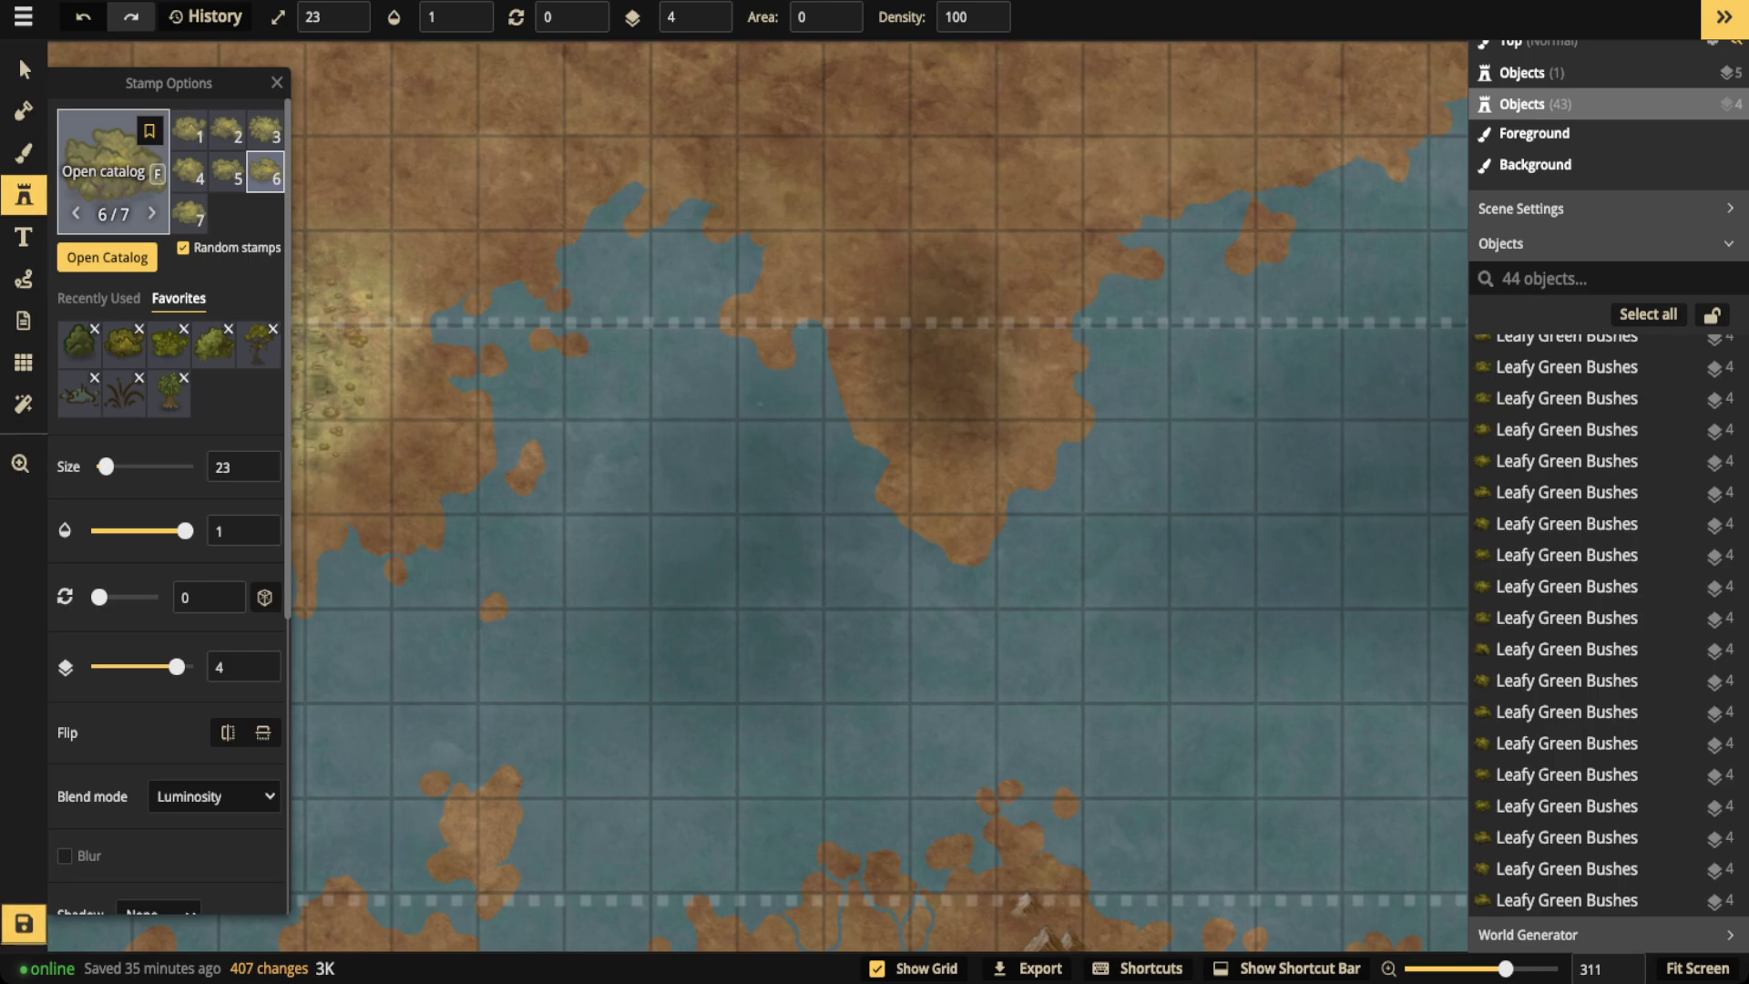
{"action": "key", "text": "f"}
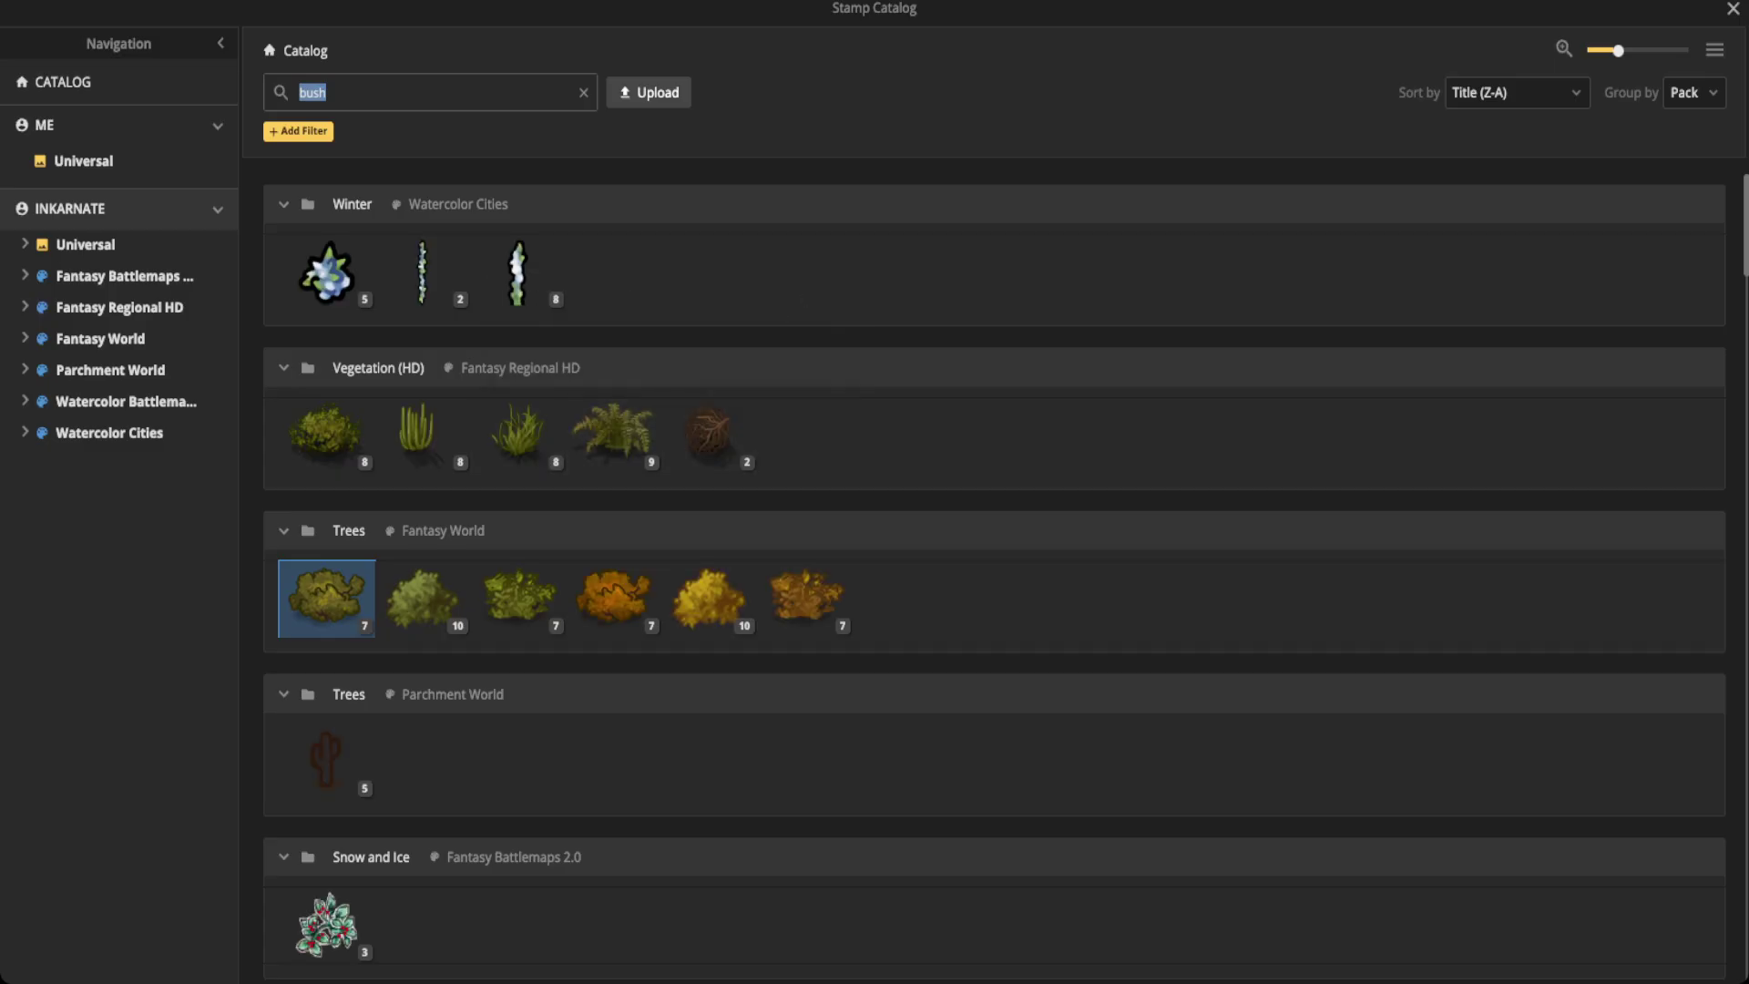
{"action": "scroll", "coordinate": [516, 273], "scroll_direction": "down", "scroll_amount": 5}
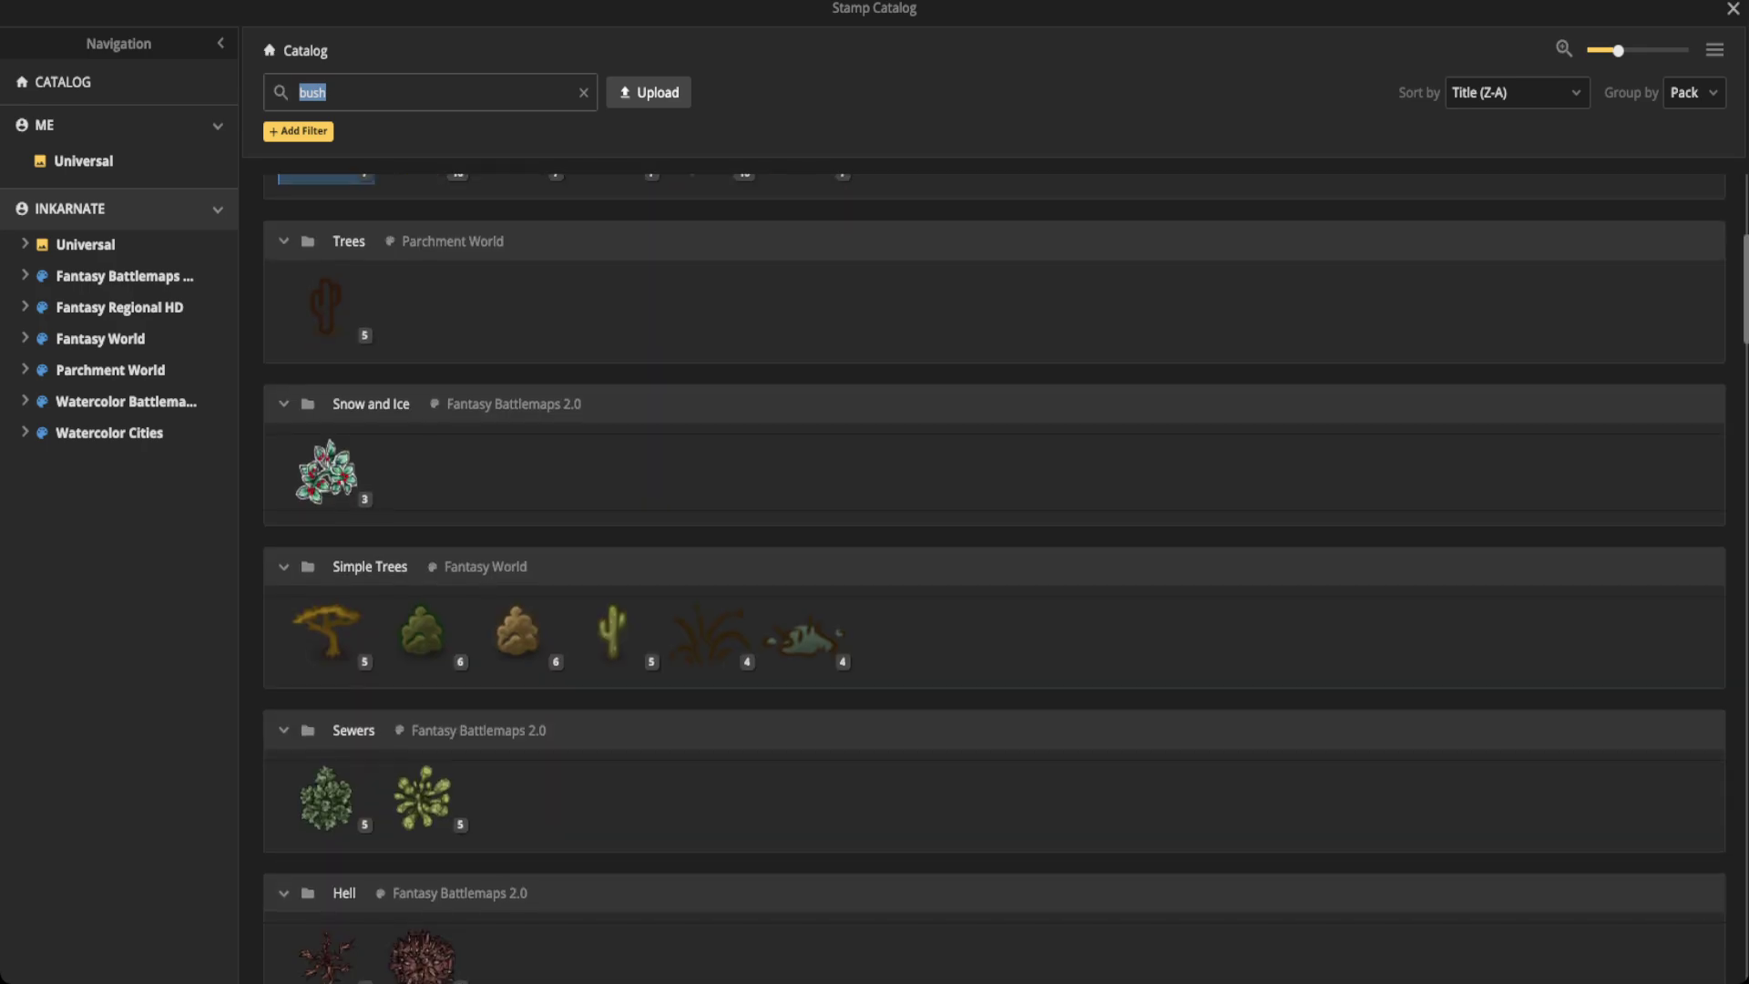
{"action": "scroll", "coordinate": [517, 428], "scroll_direction": "up", "scroll_amount": 5}
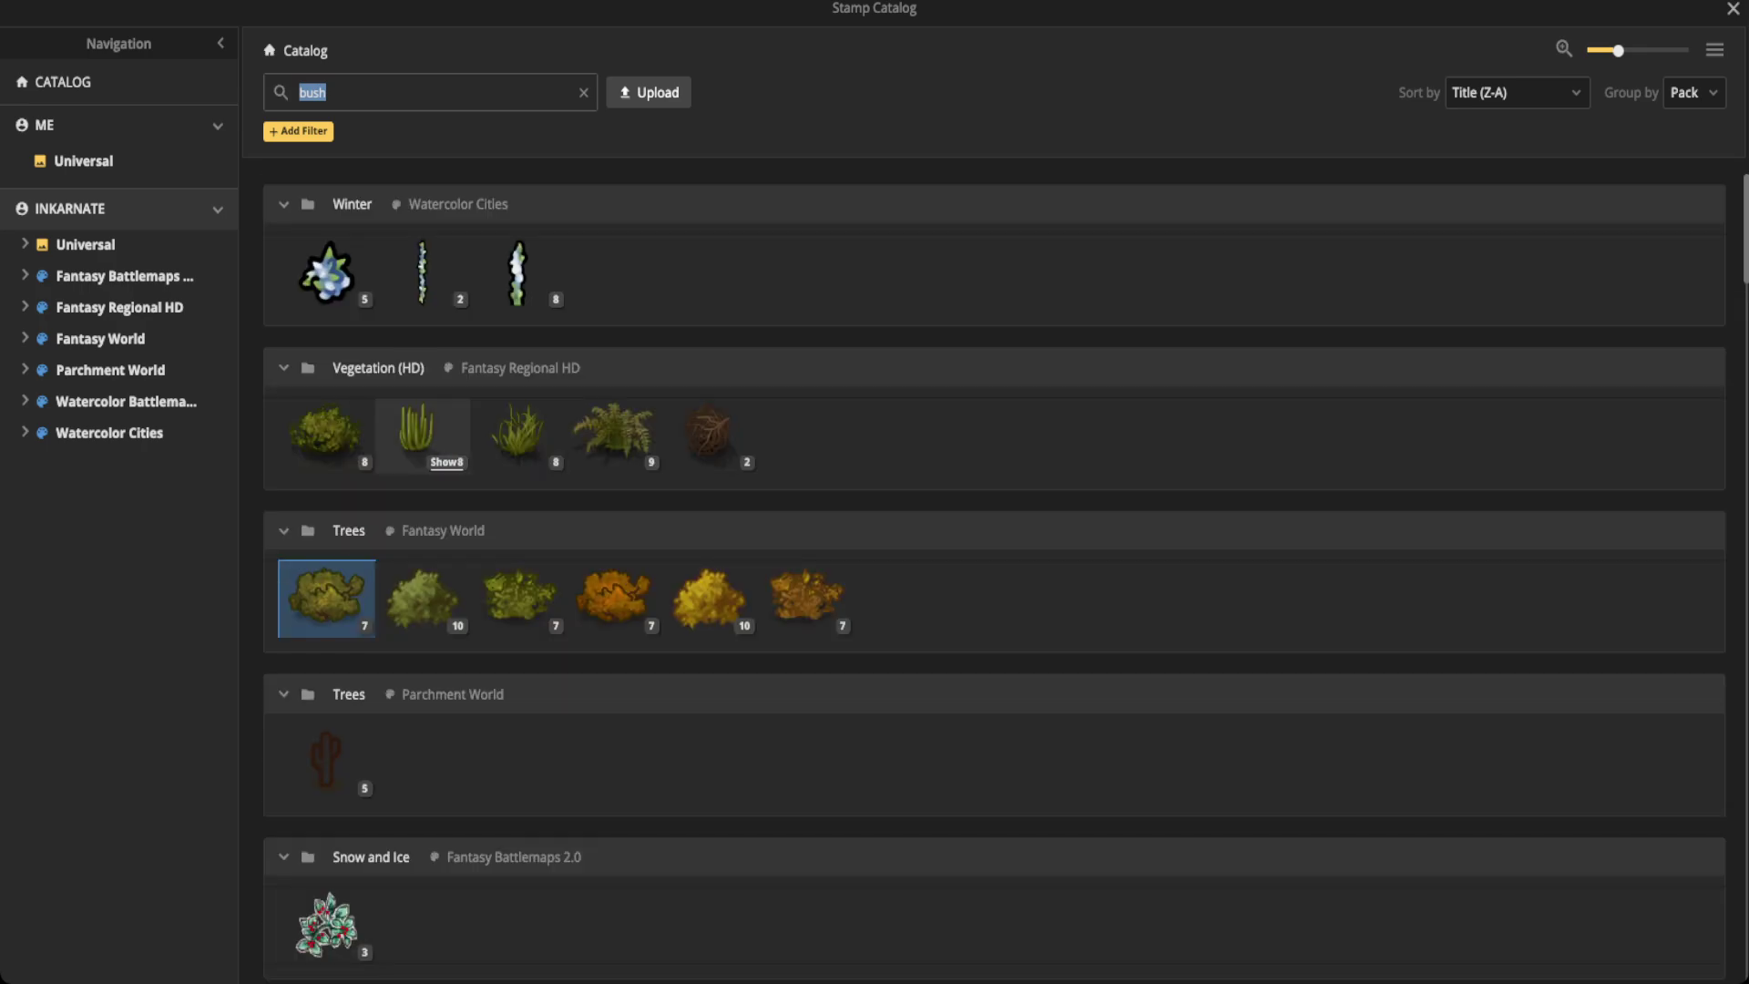
{"action": "mouse_move", "coordinate": [518, 432]}
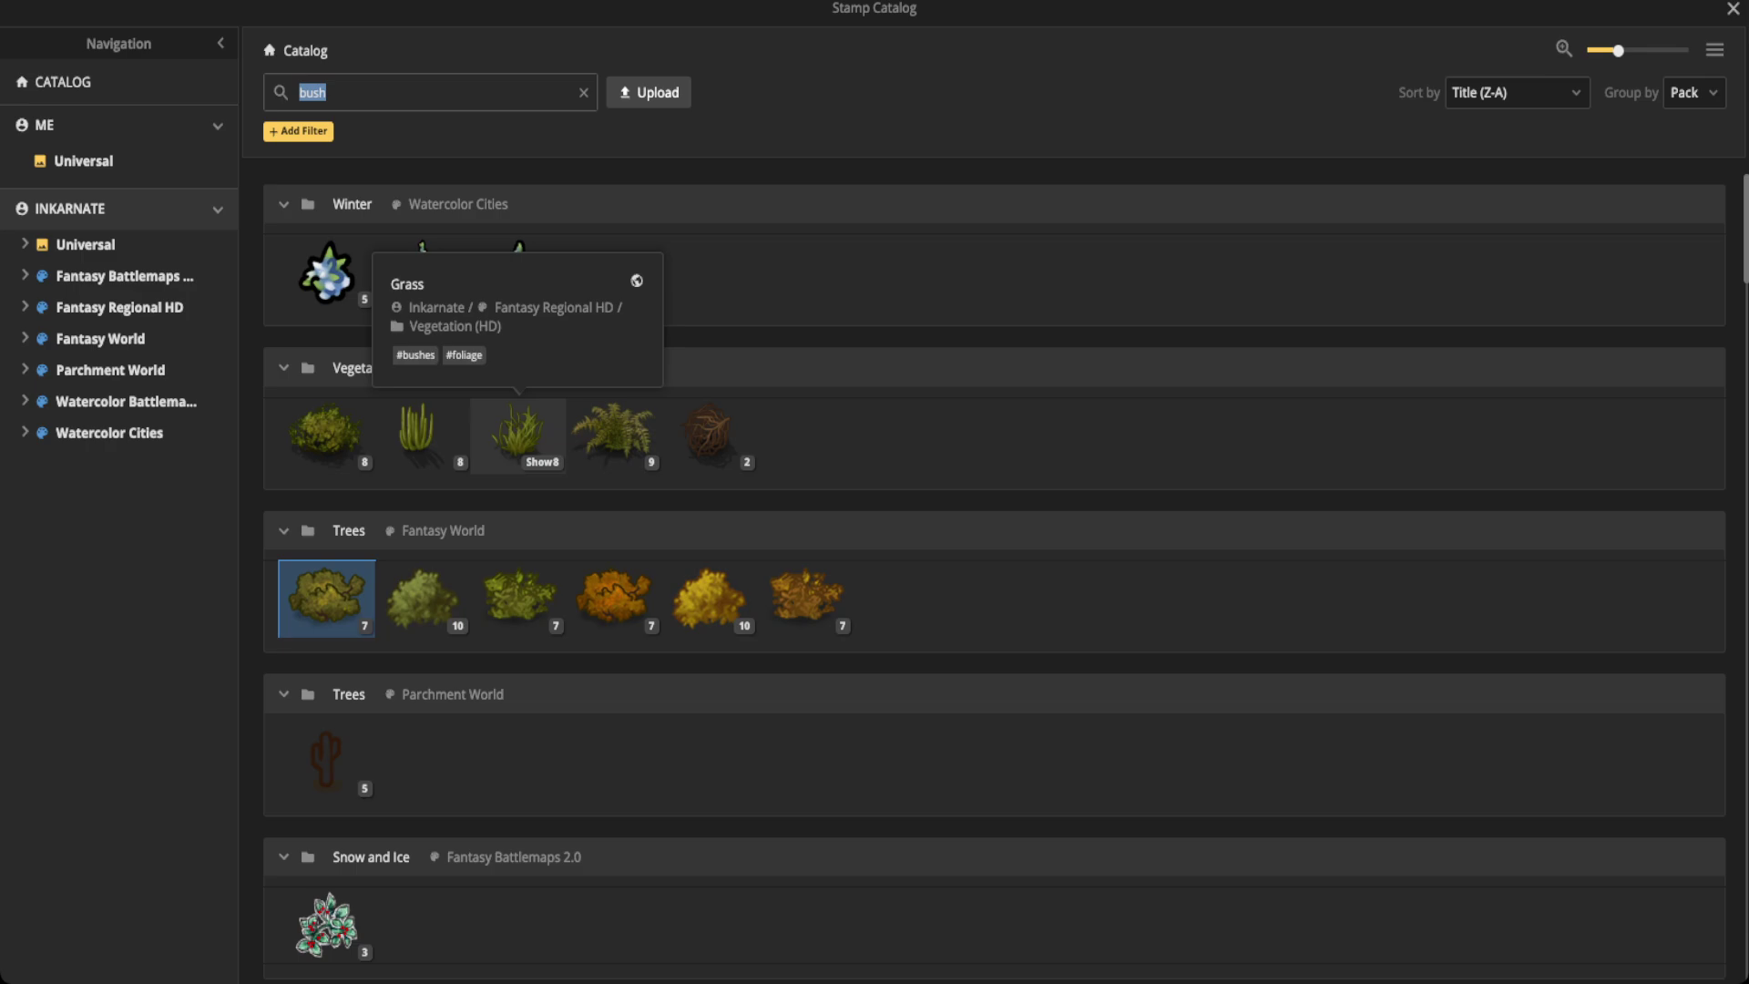
{"action": "left_click", "coordinate": [583, 92]}
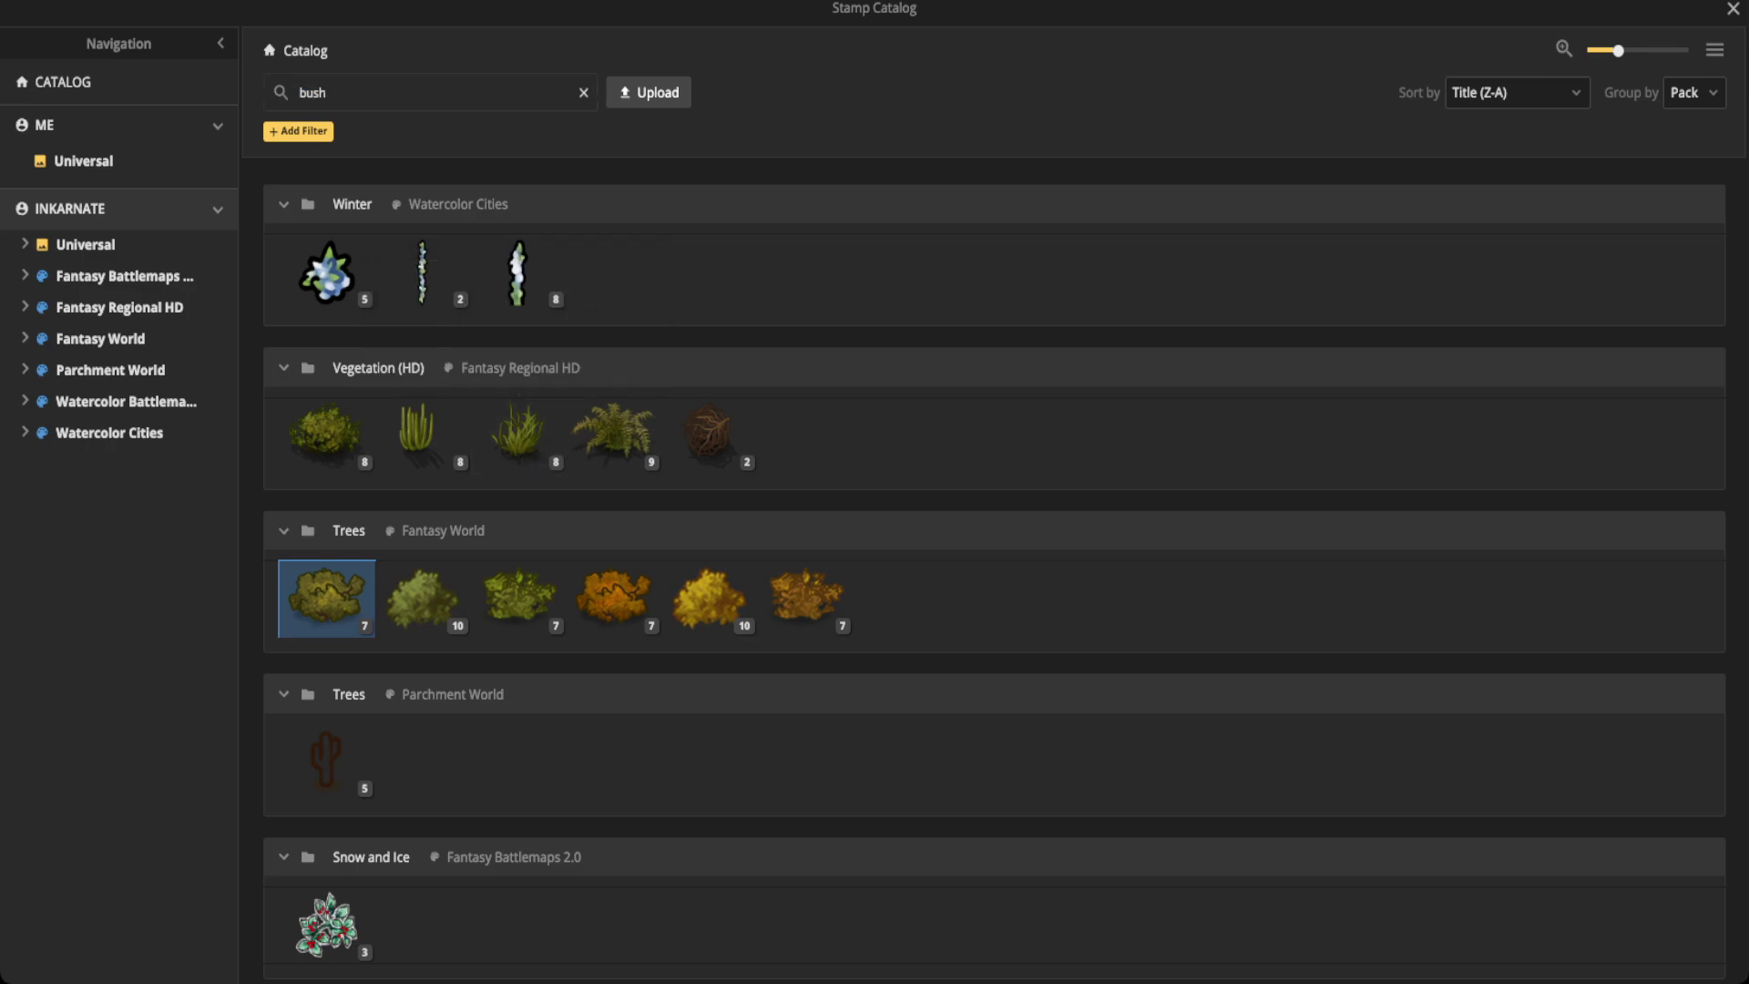
{"action": "left_click", "coordinate": [100, 339]}
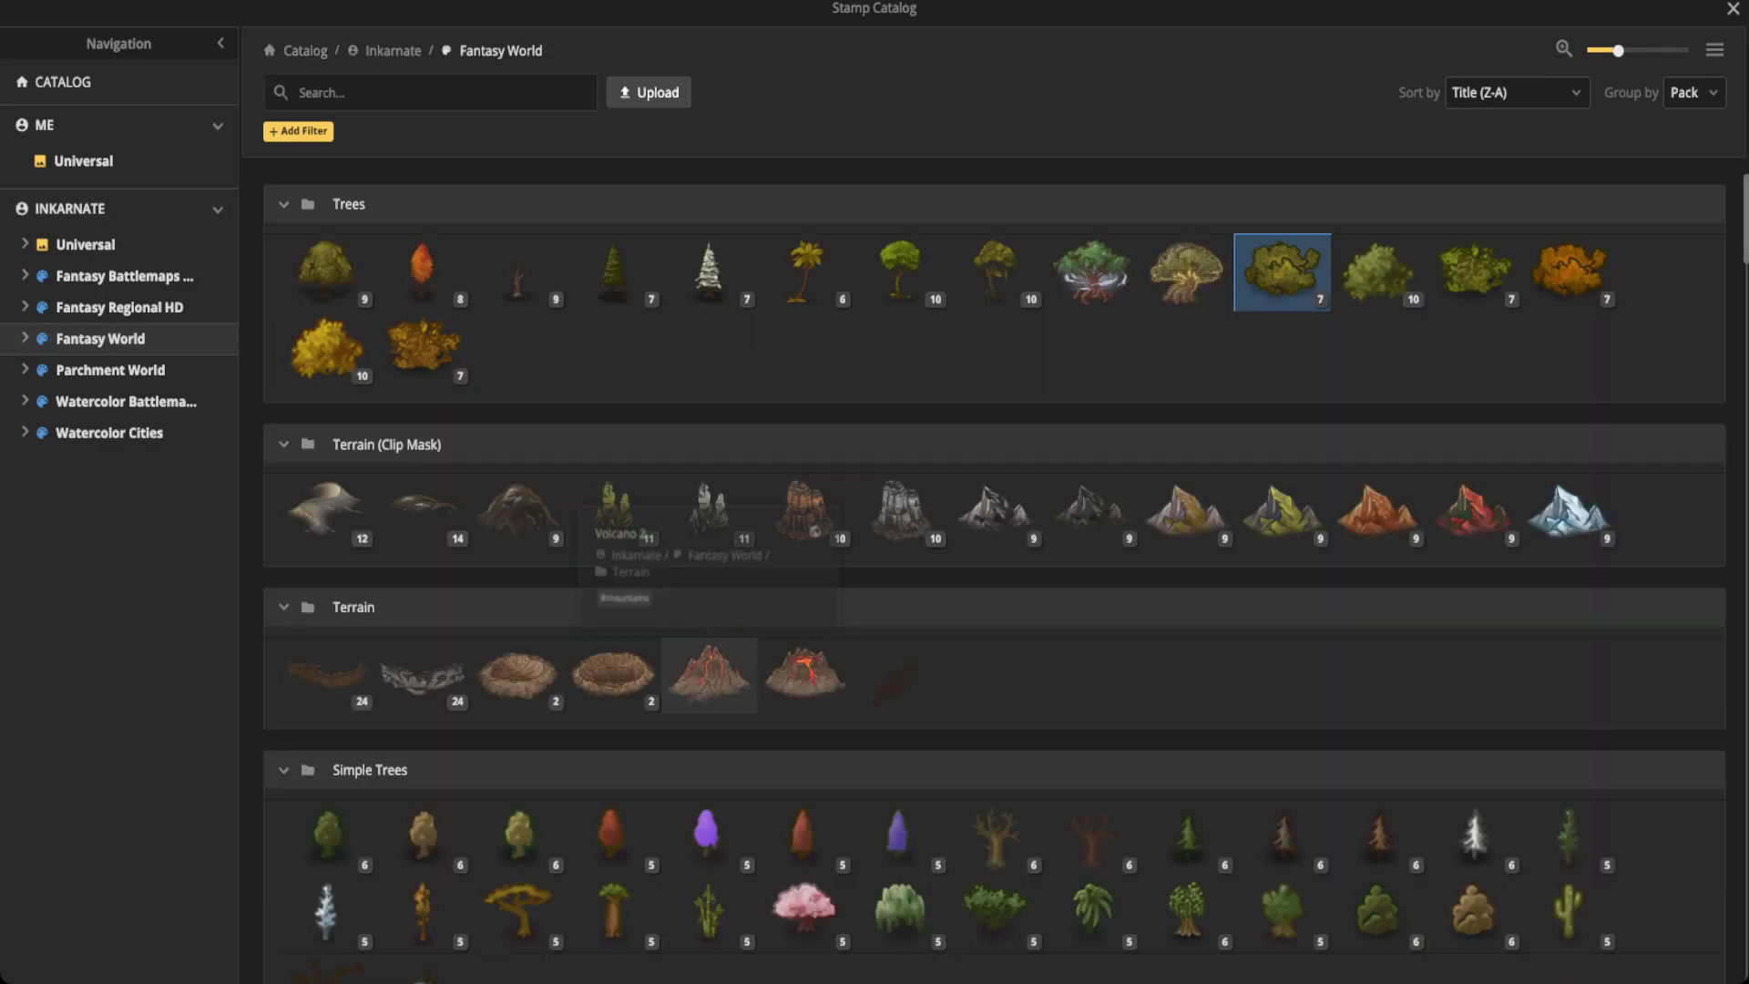
{"action": "scroll", "coordinate": [709, 678], "scroll_direction": "down", "scroll_amount": 3}
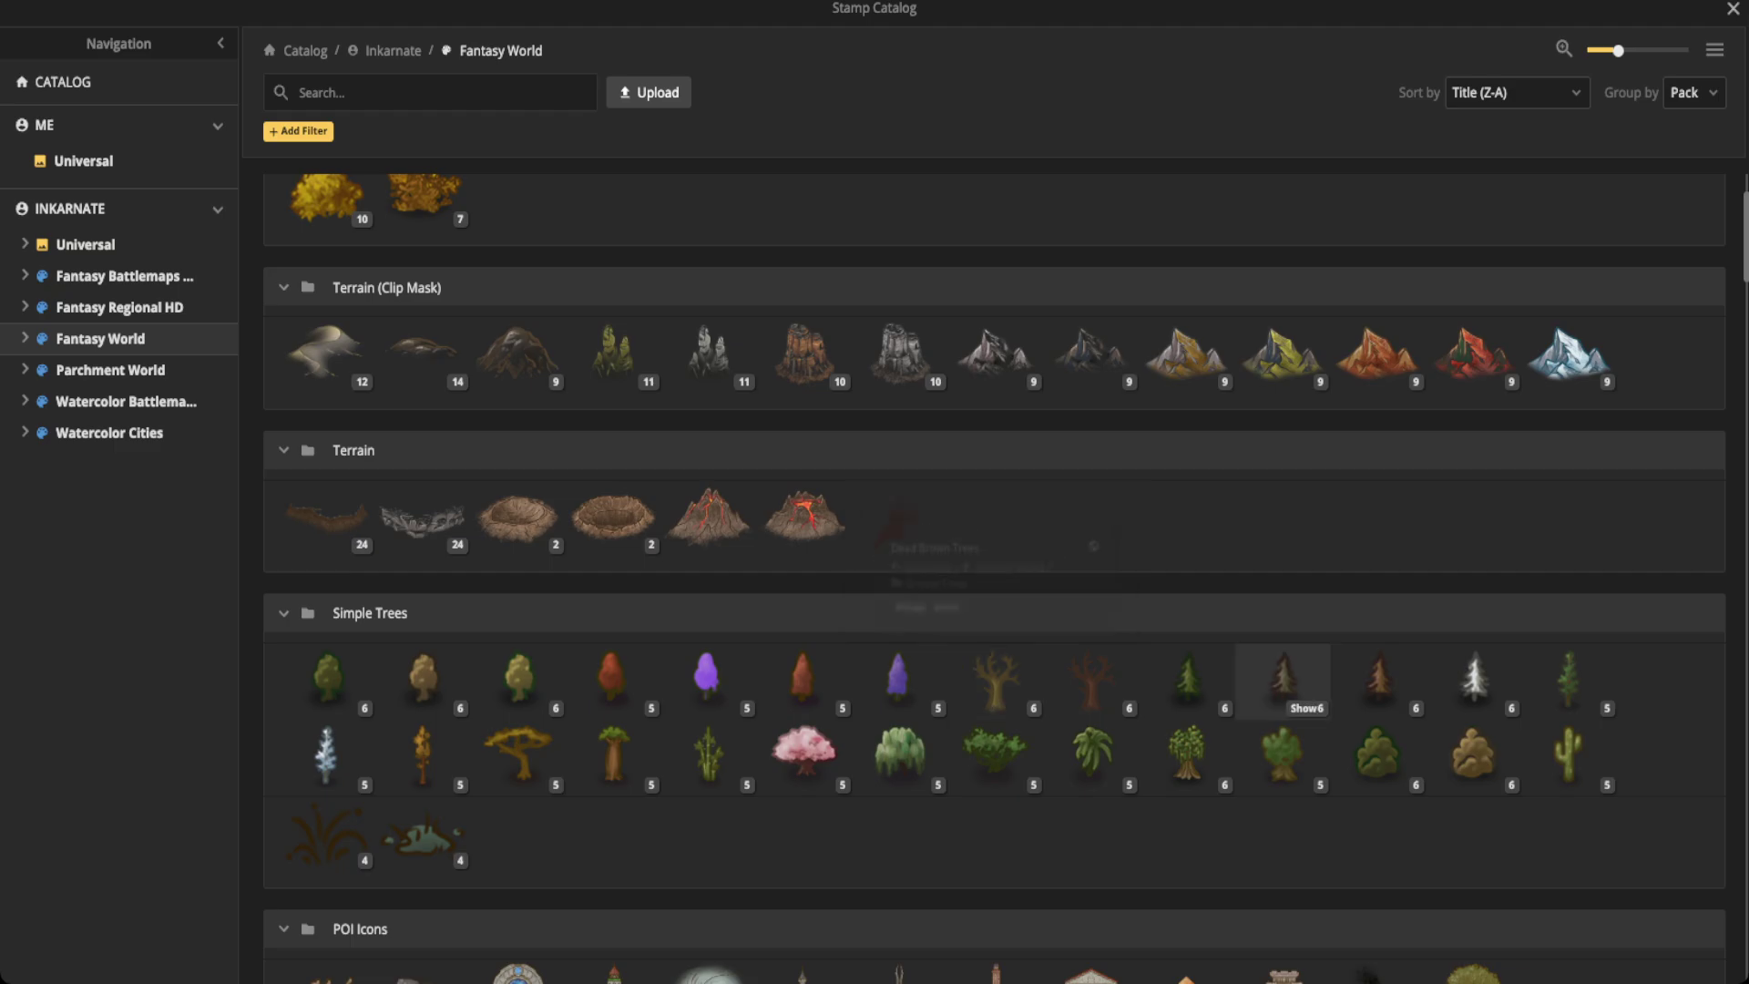
{"action": "left_click", "coordinate": [1473, 754]}
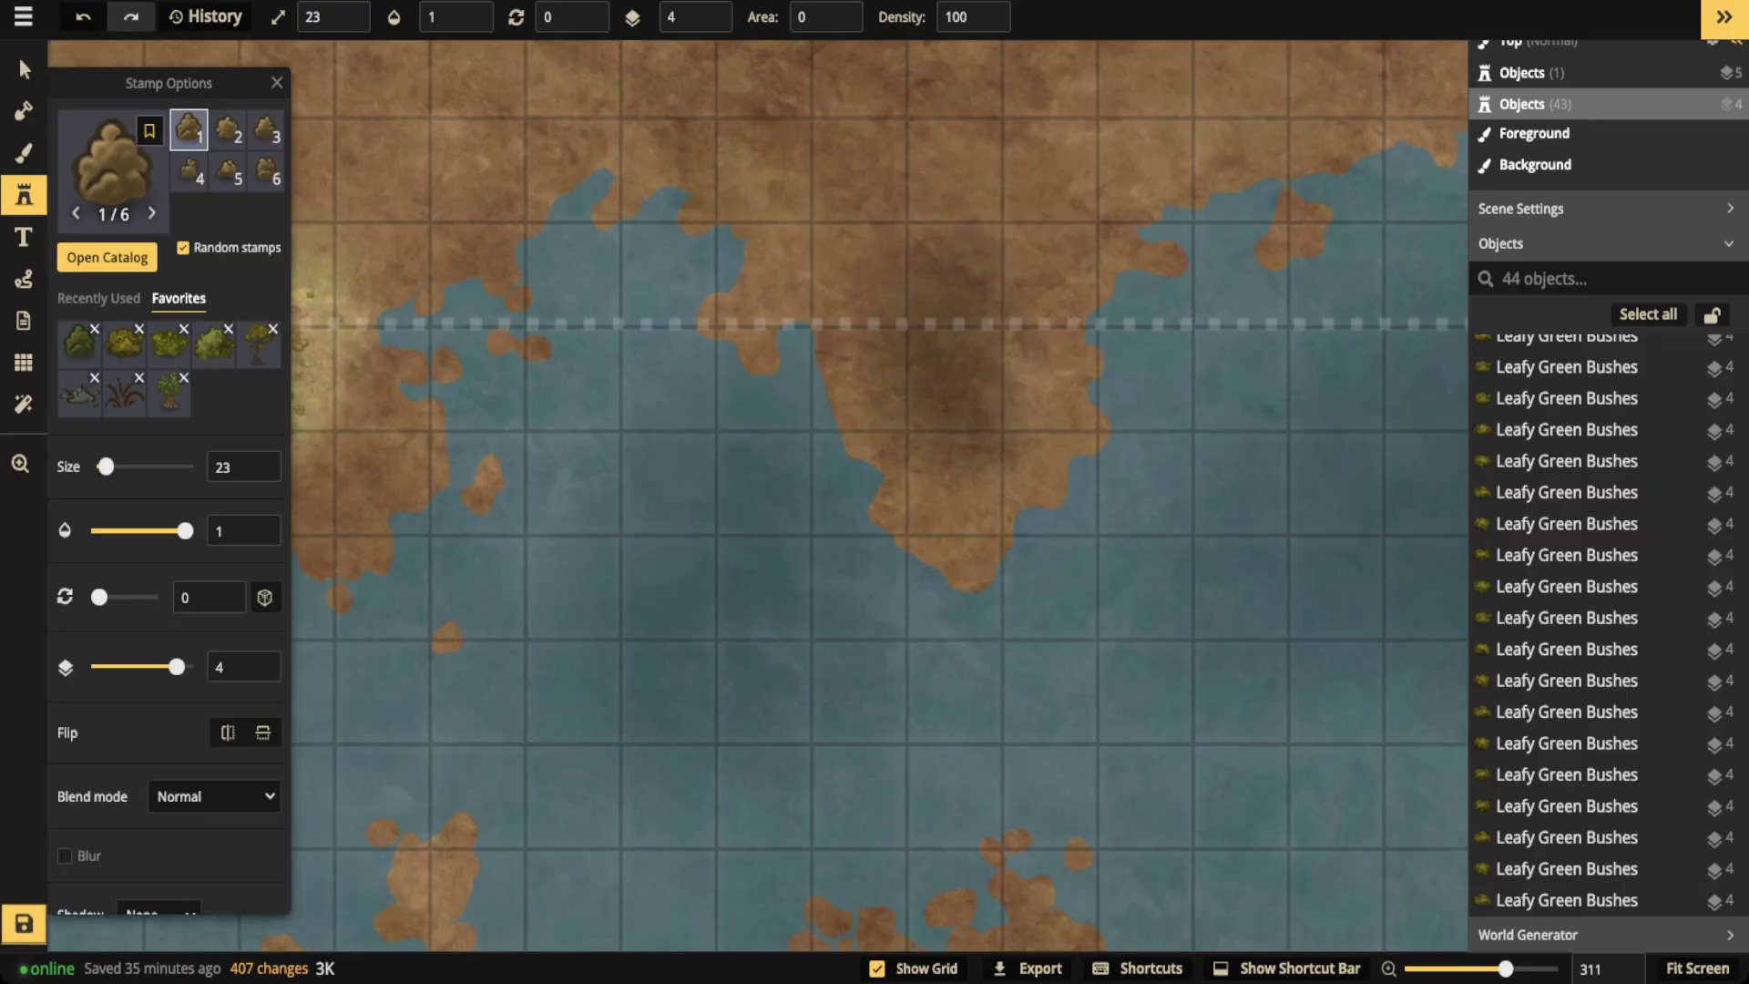
Place six Beige Bushes stamps at size 93, spread across the dark bog ground on the peninsula
{"action": "scroll", "coordinate": [533, 282], "scroll_direction": "up", "scroll_amount": 5}
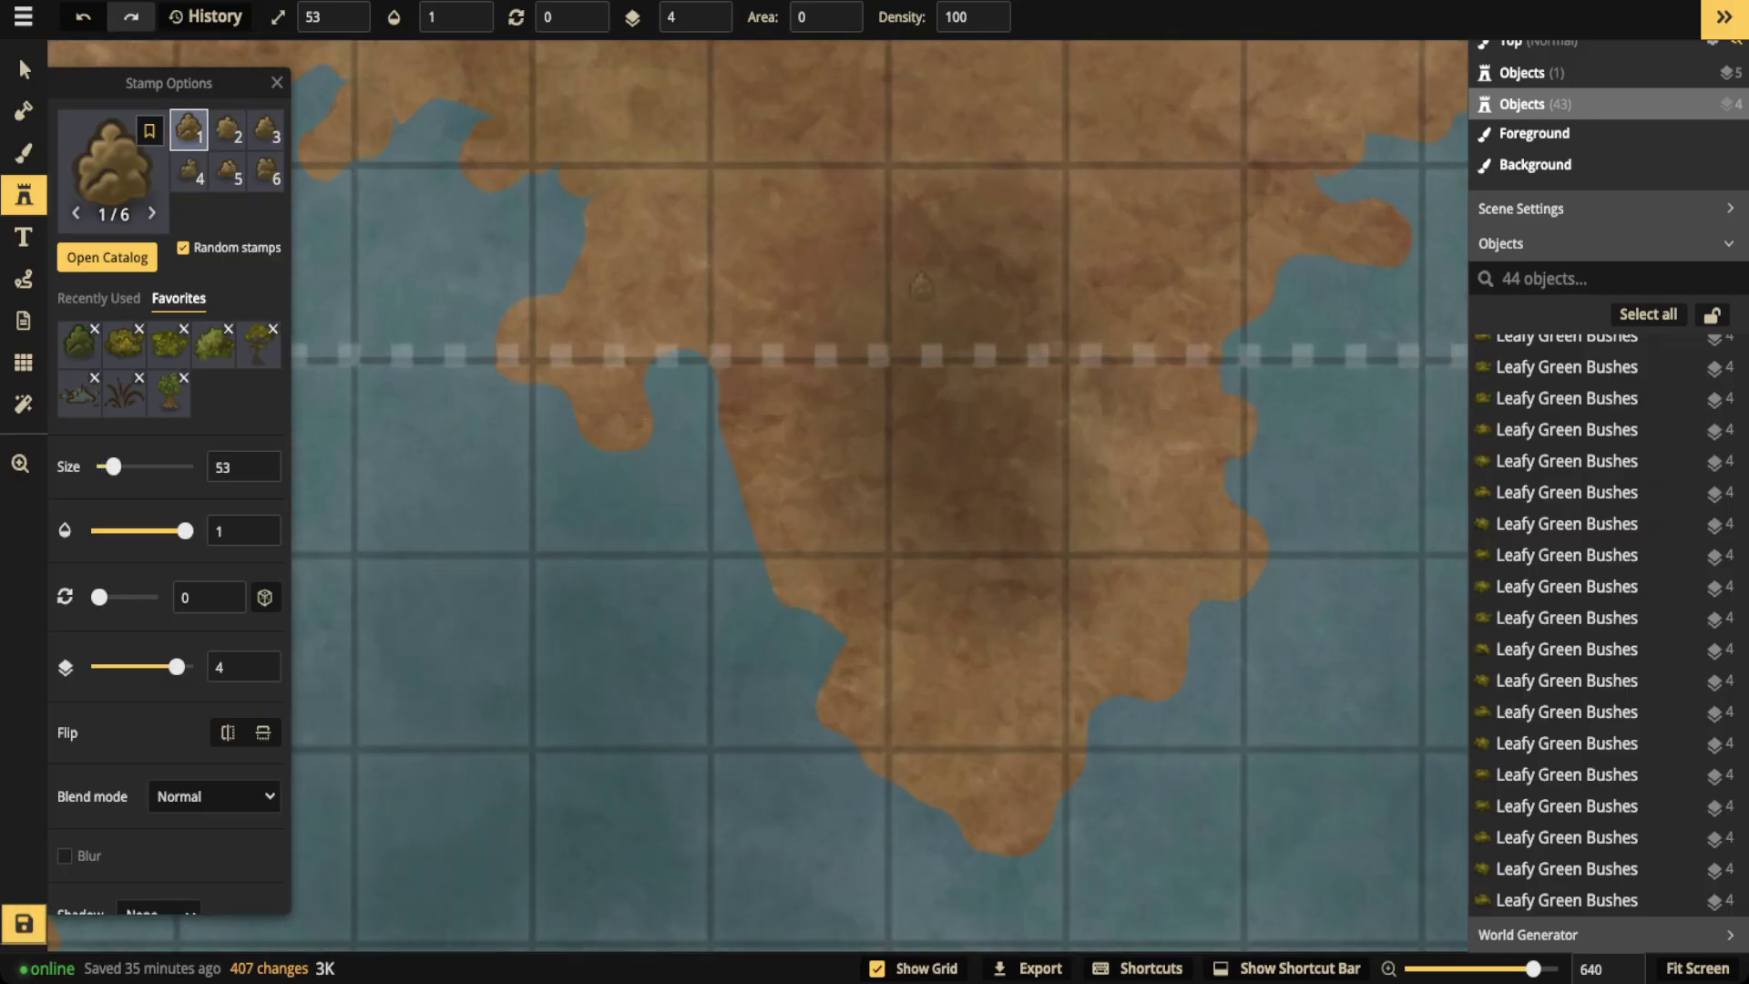
{"action": "key", "text": "]"}
{"action": "left_click_drag", "start_coordinate": [529, 365], "coordinate": [1055, 259]}
{"action": "left_click_drag", "start_coordinate": [389, 368], "coordinate": [146, 518]}
{"action": "left_click_drag", "start_coordinate": [1190, 287], "coordinate": [917, 357]}
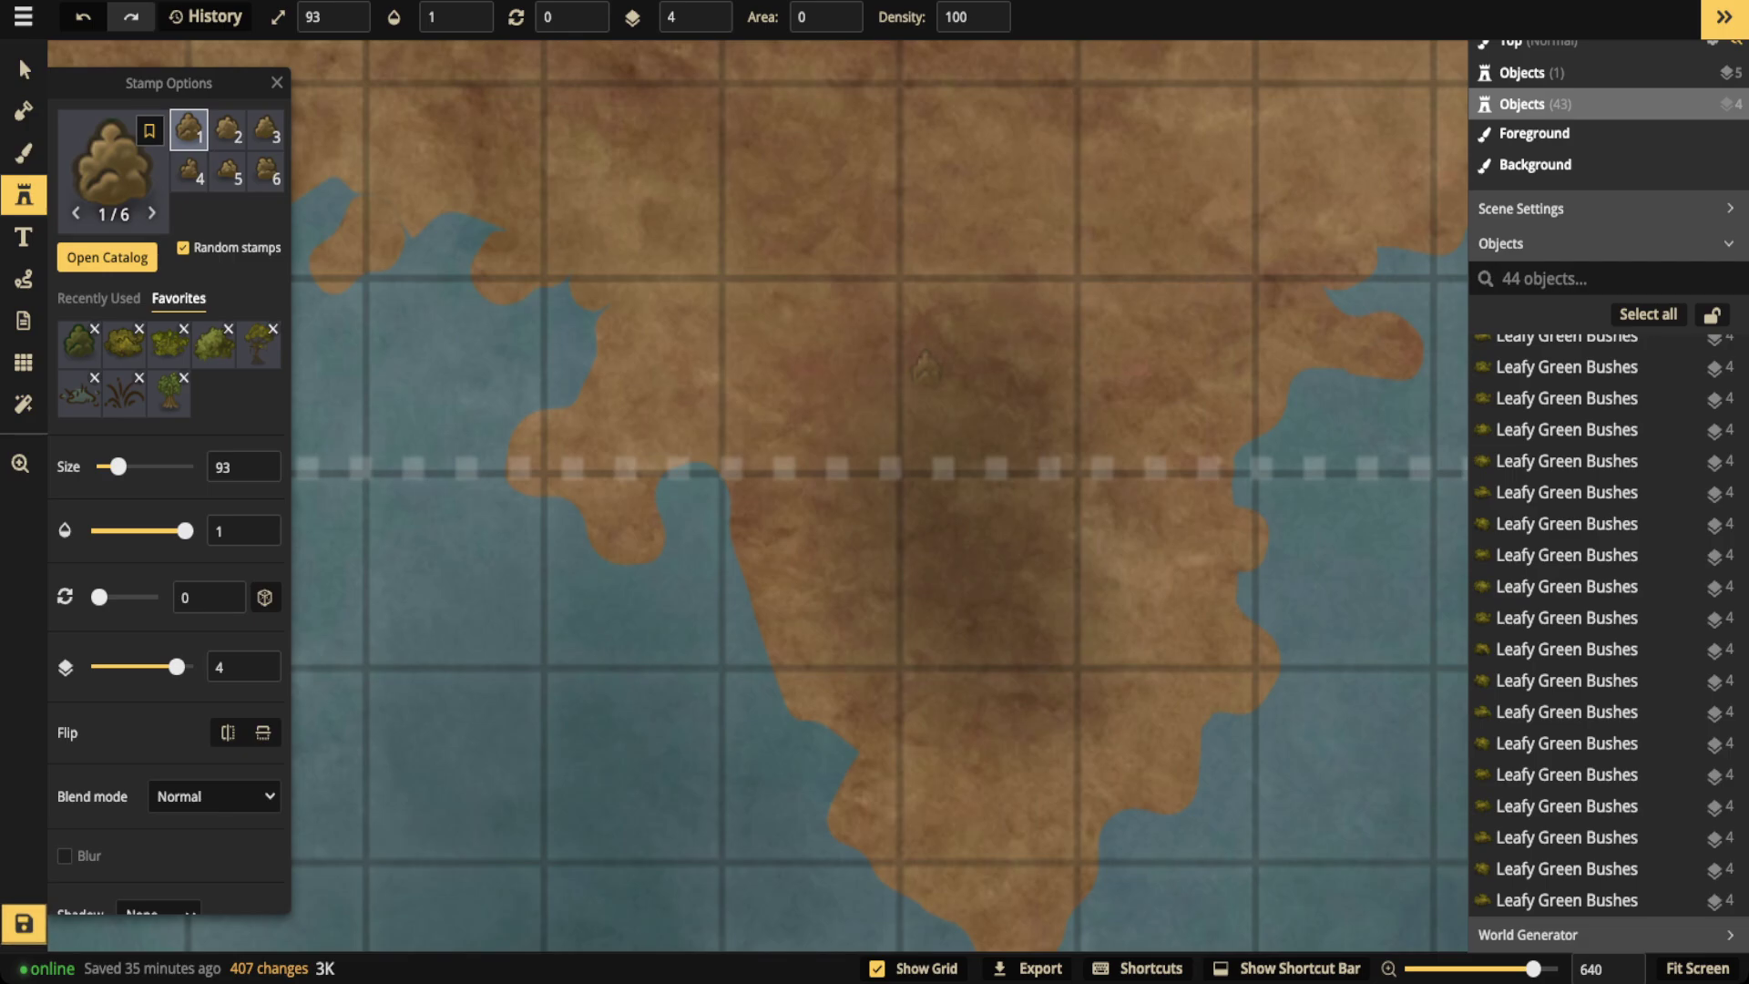
{"action": "left_click", "coordinate": [925, 369]}
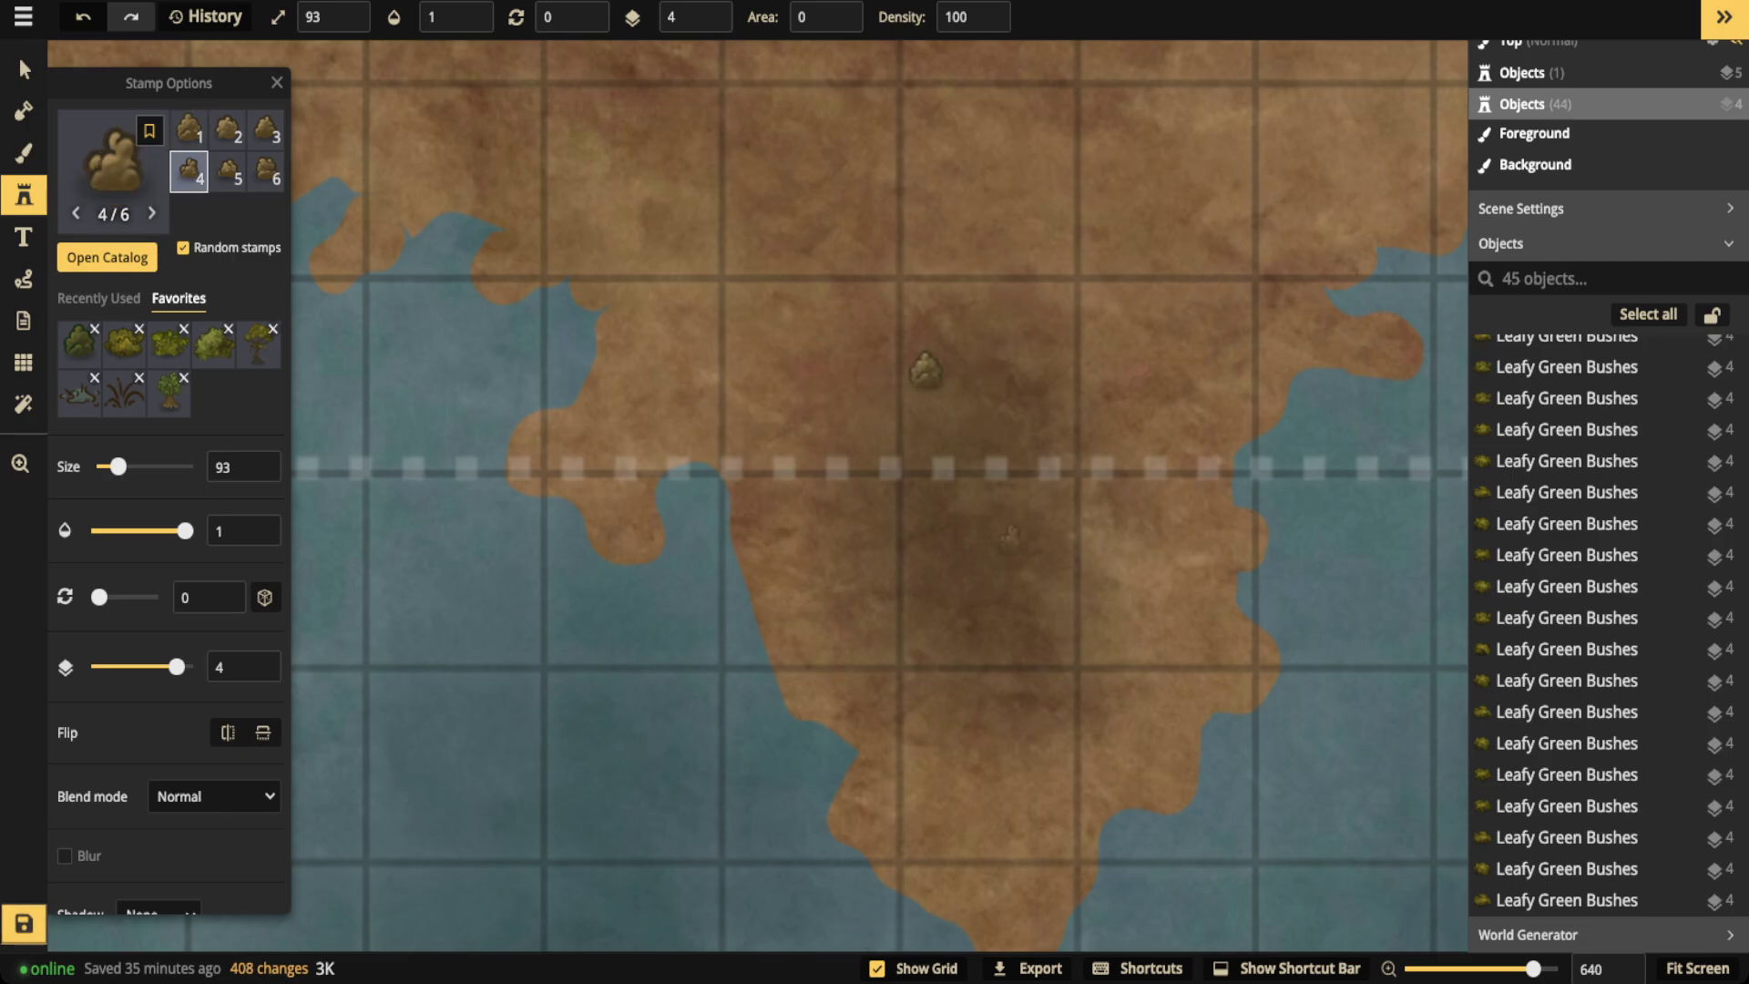
{"action": "left_click", "coordinate": [1020, 528]}
{"action": "left_click", "coordinate": [853, 565]}
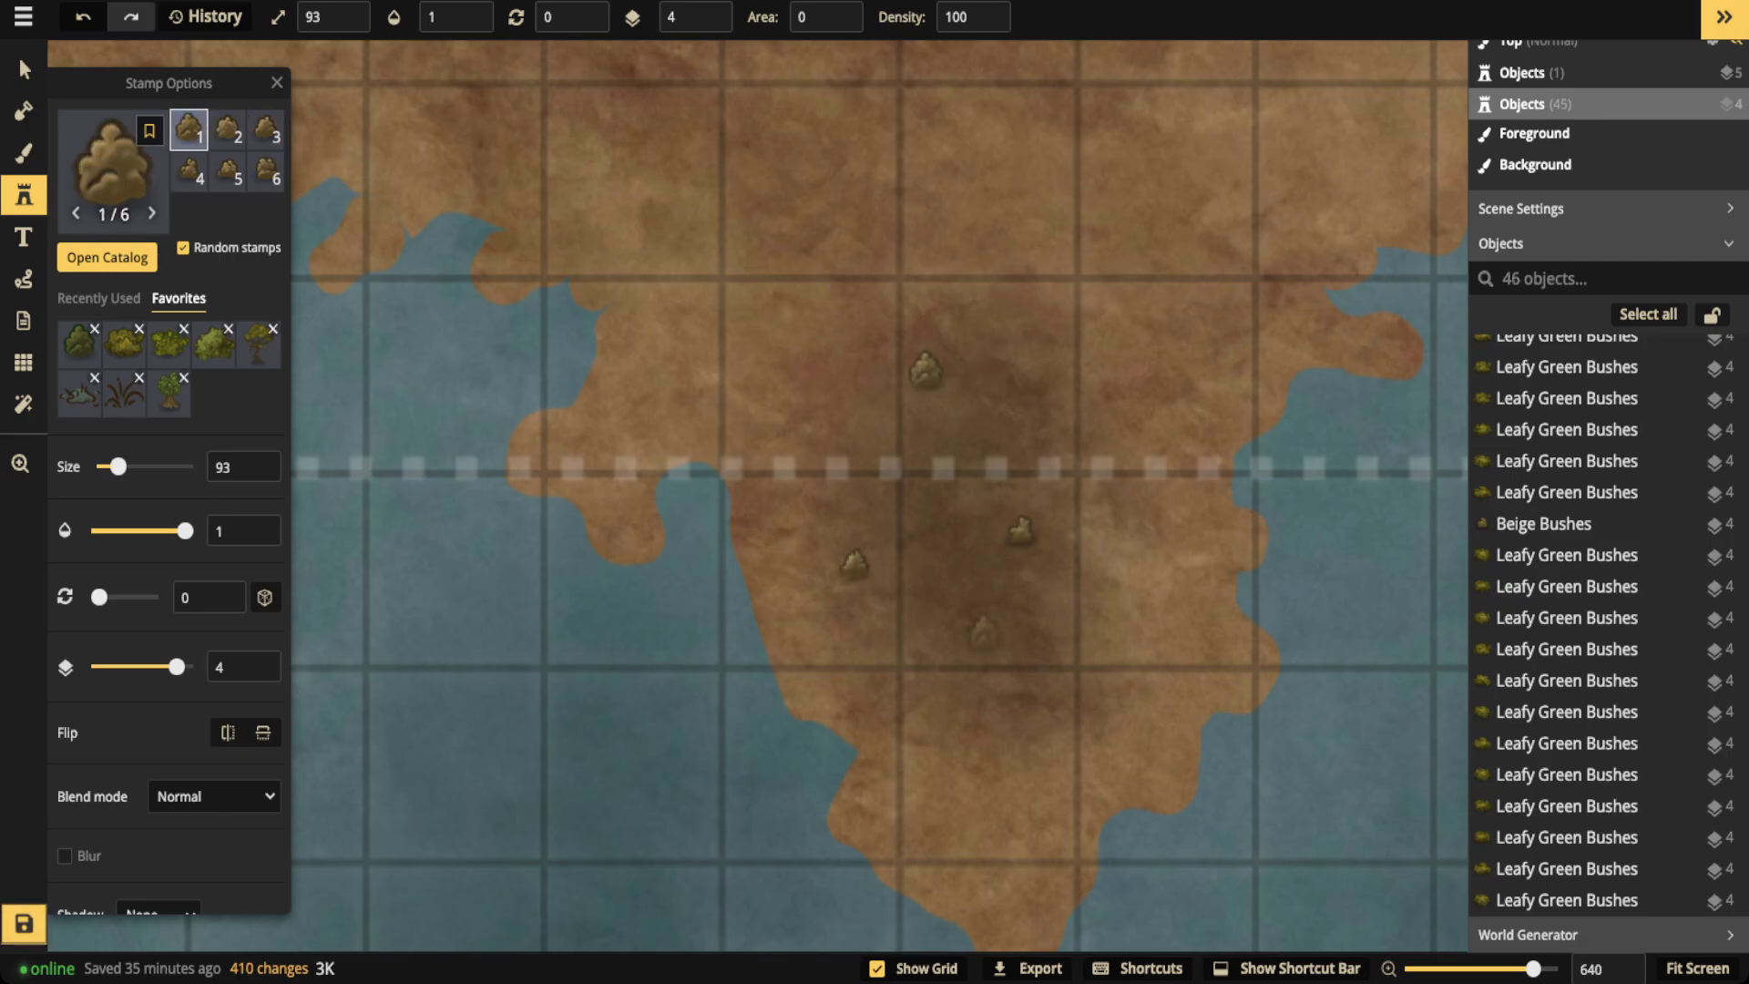
{"action": "left_click", "coordinate": [982, 630]}
{"action": "left_click", "coordinate": [960, 700]}
{"action": "left_click", "coordinate": [974, 444]}
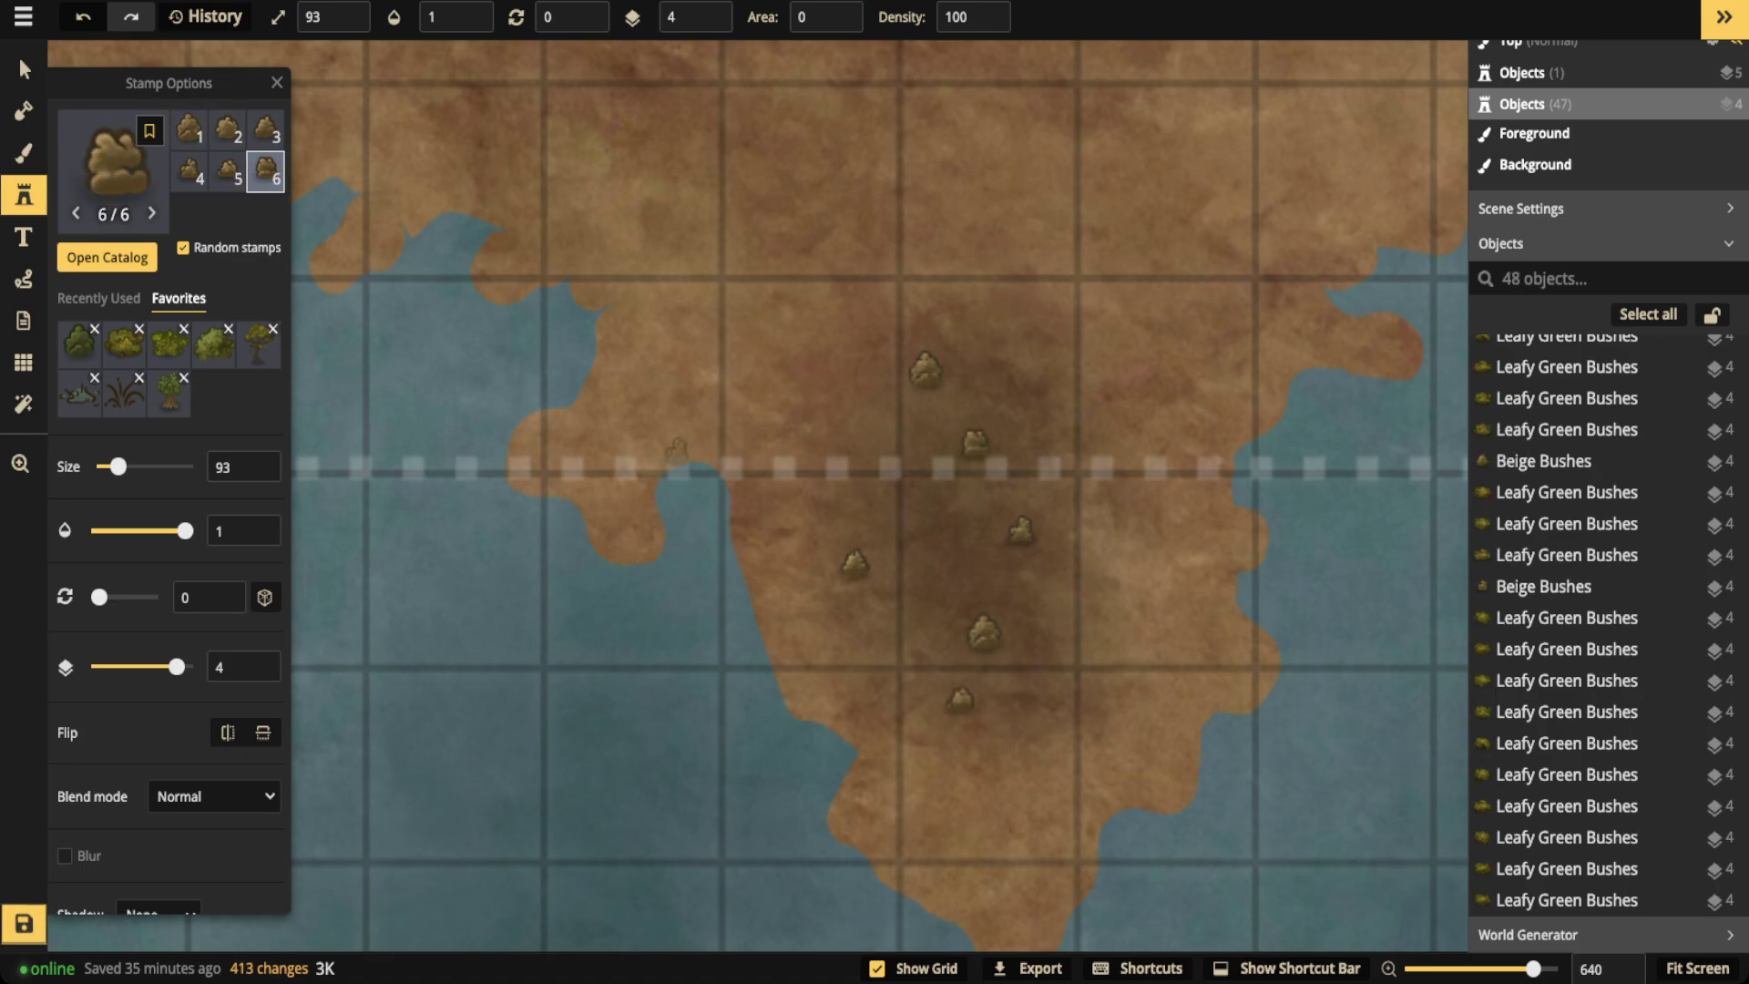
Add smaller Beige Bushes at size 63 beside the large bushes and in the gaps of the bog
{"action": "key", "text": "bracketleft"}
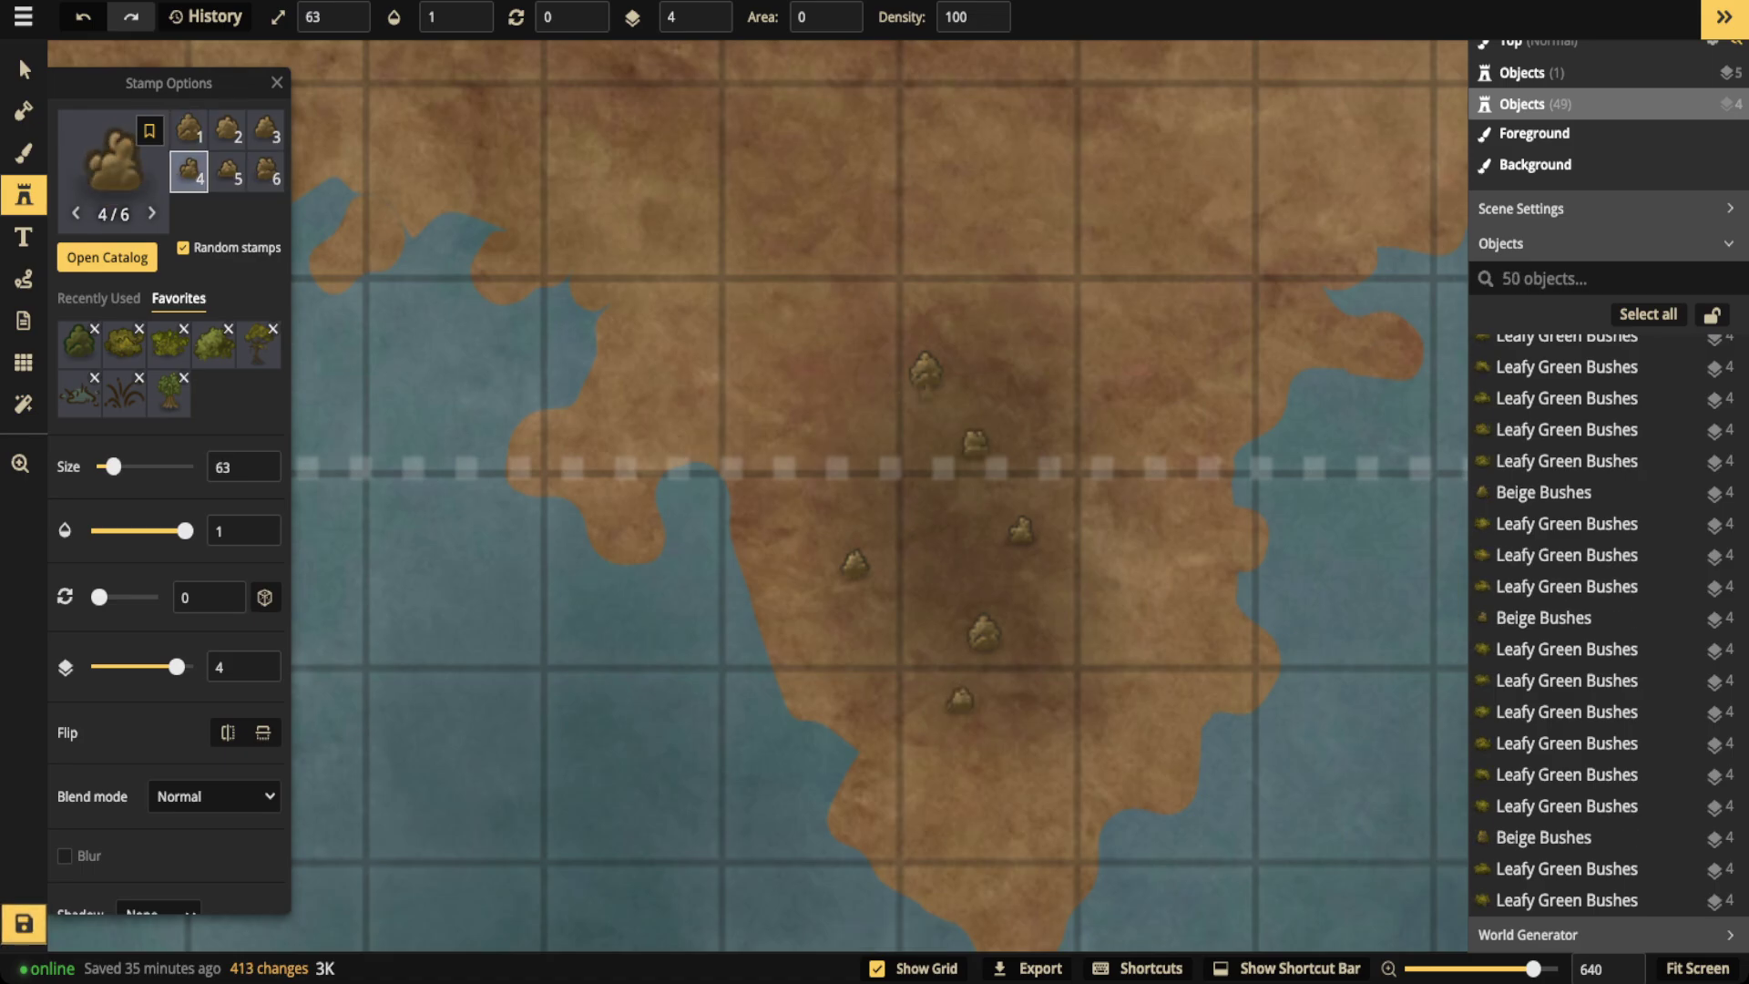
{"action": "left_click", "coordinate": [958, 376]}
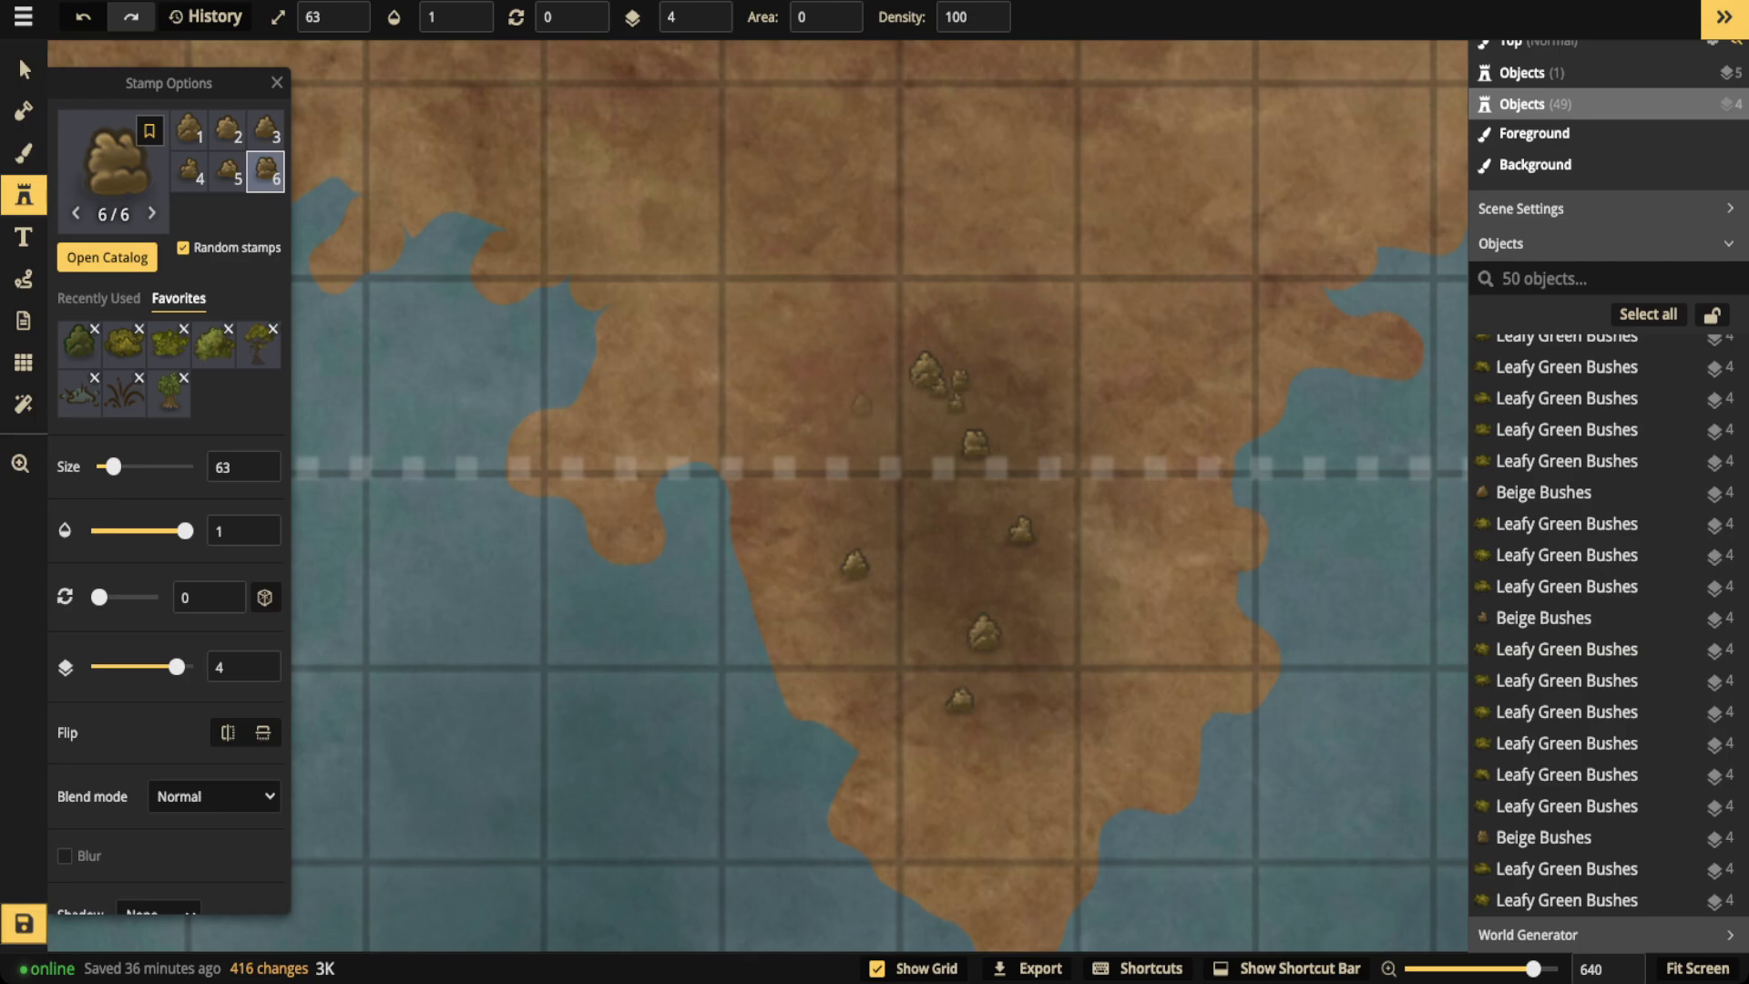
{"action": "left_click", "coordinate": [881, 407]}
{"action": "left_click", "coordinate": [1000, 460]}
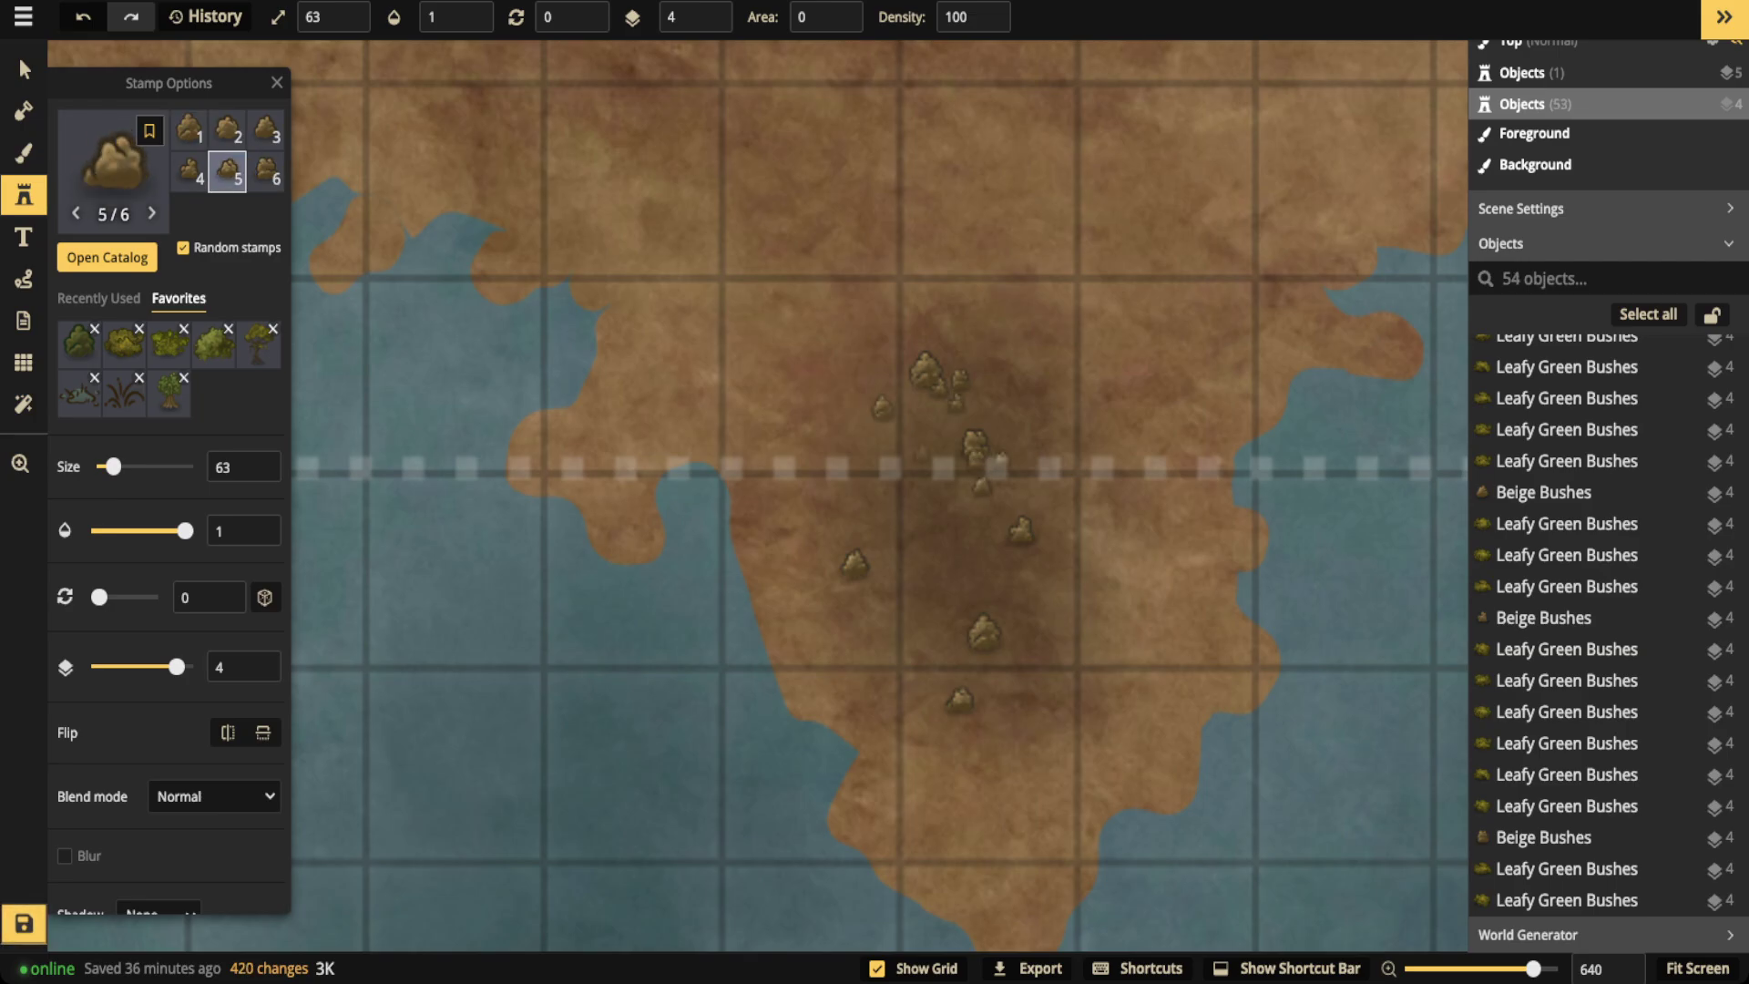
{"action": "left_click", "coordinate": [982, 487]}
{"action": "left_click", "coordinate": [874, 569]}
{"action": "left_click", "coordinate": [872, 583]}
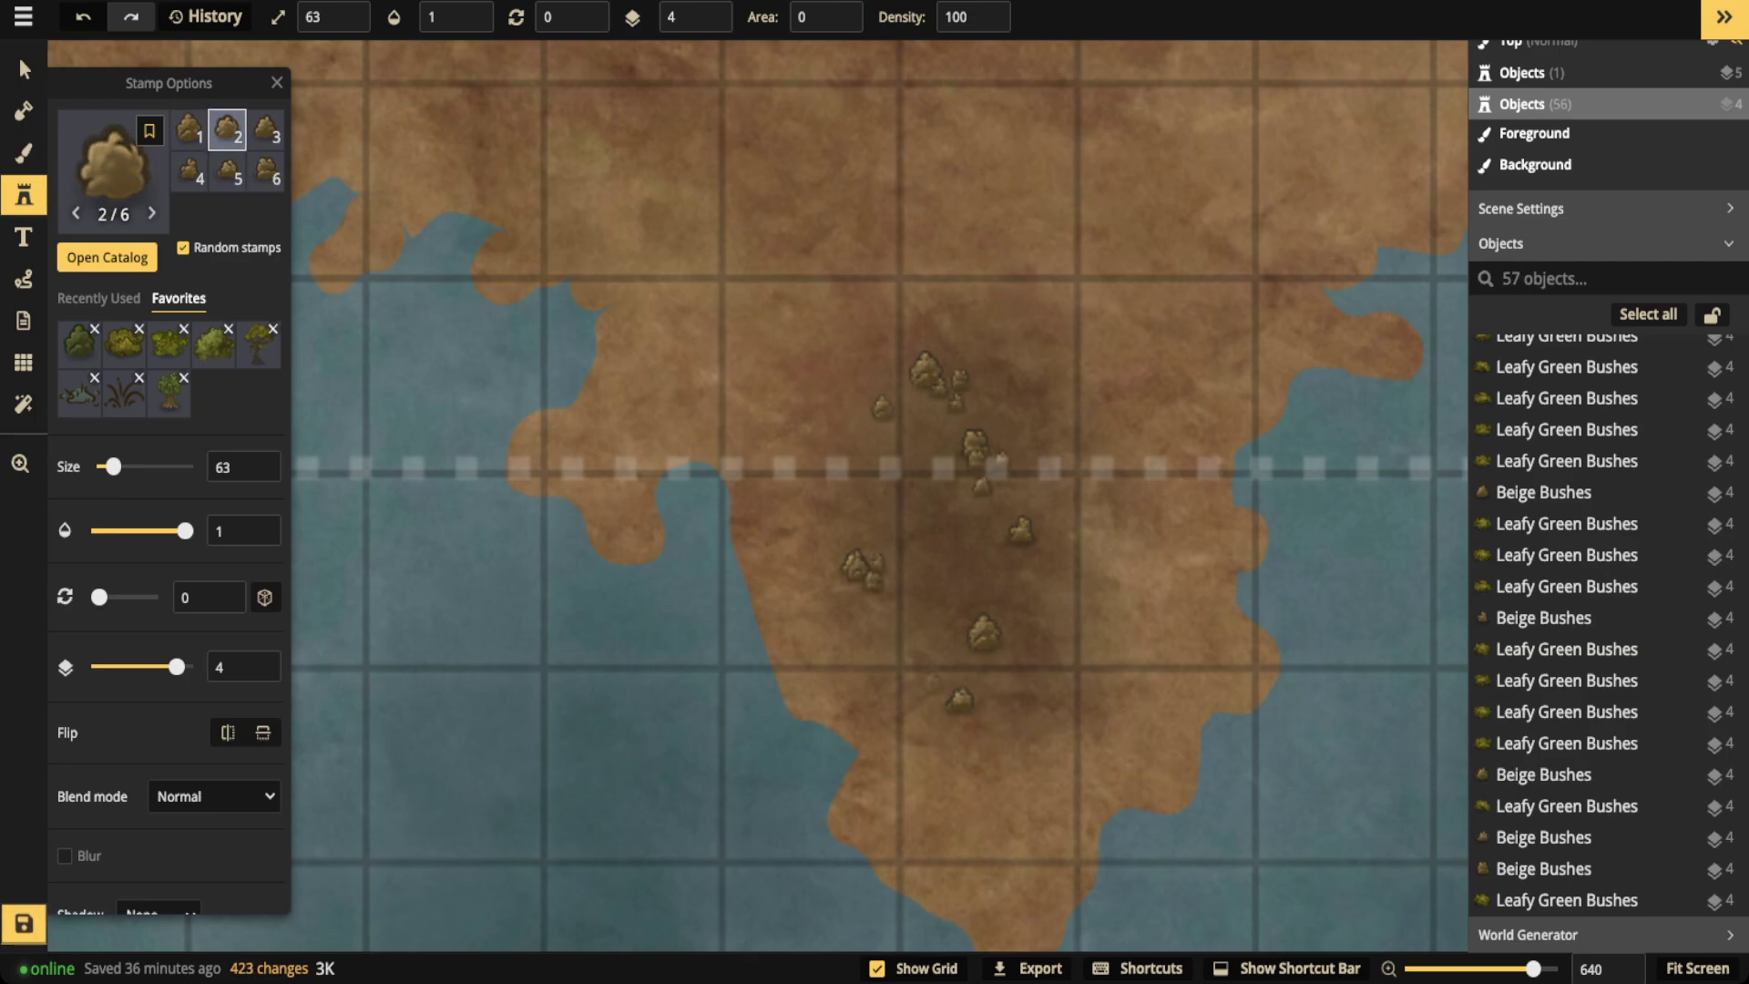
{"action": "left_click", "coordinate": [975, 724]}
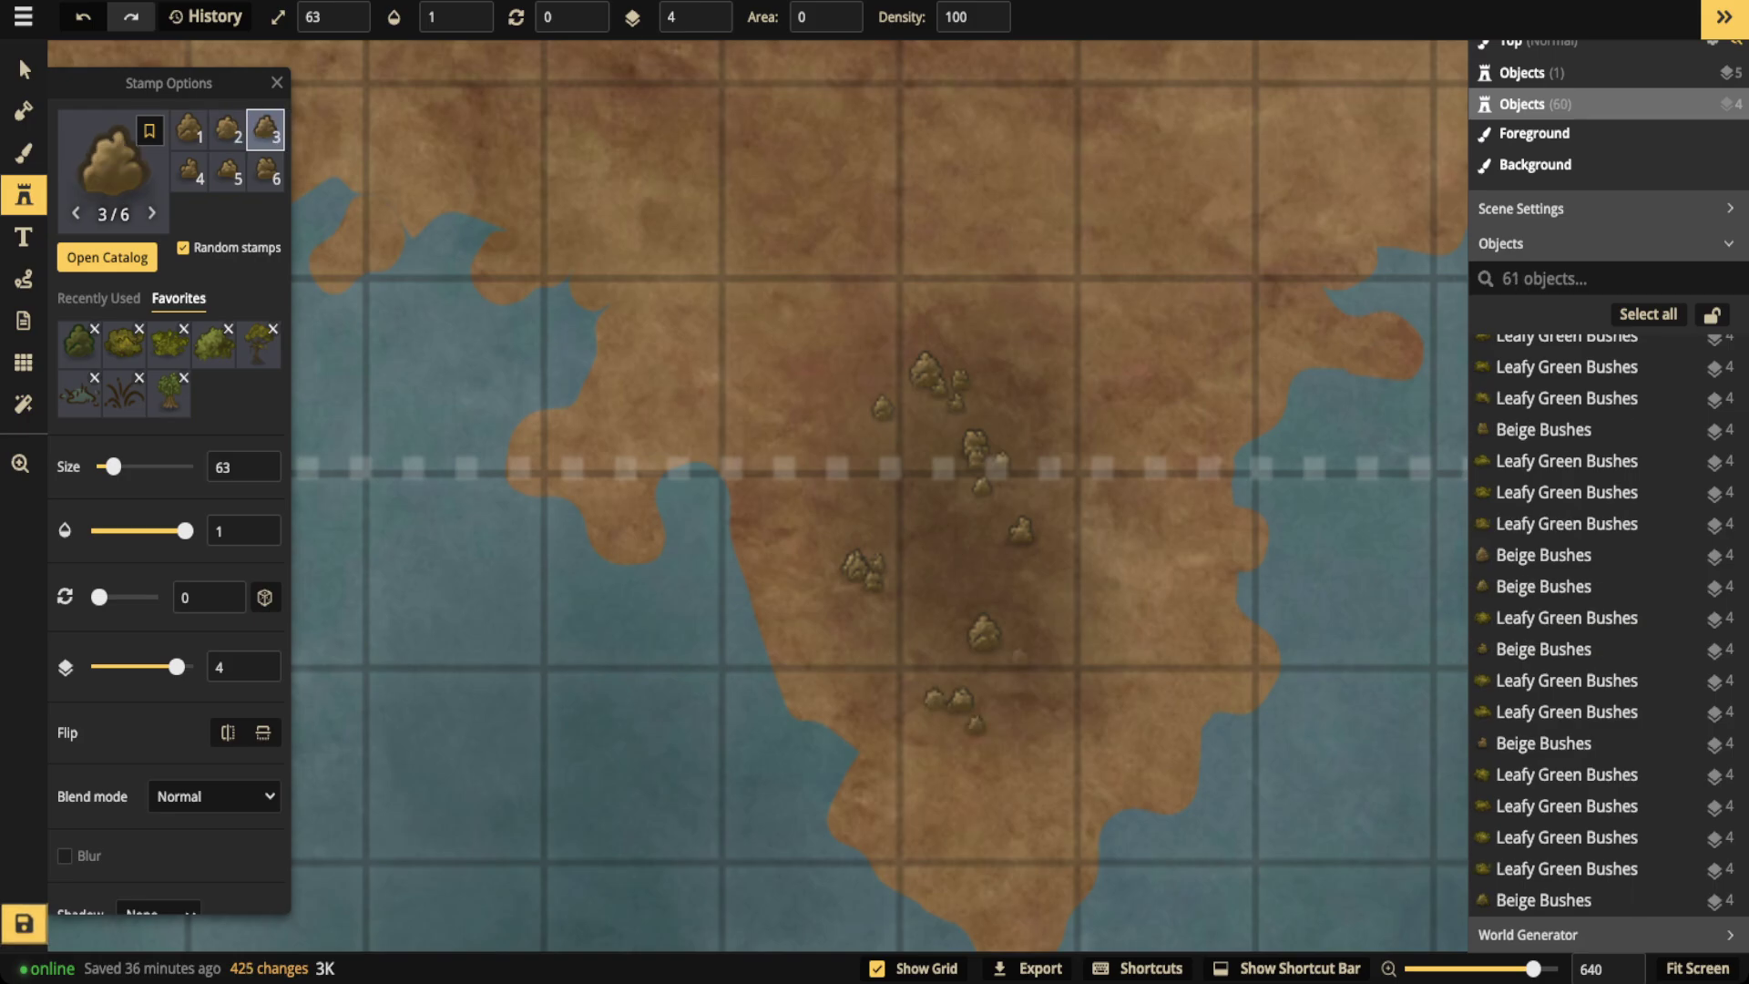
{"action": "left_click", "coordinate": [1027, 663]}
{"action": "left_click", "coordinate": [1039, 556]}
{"action": "left_click", "coordinate": [940, 539]}
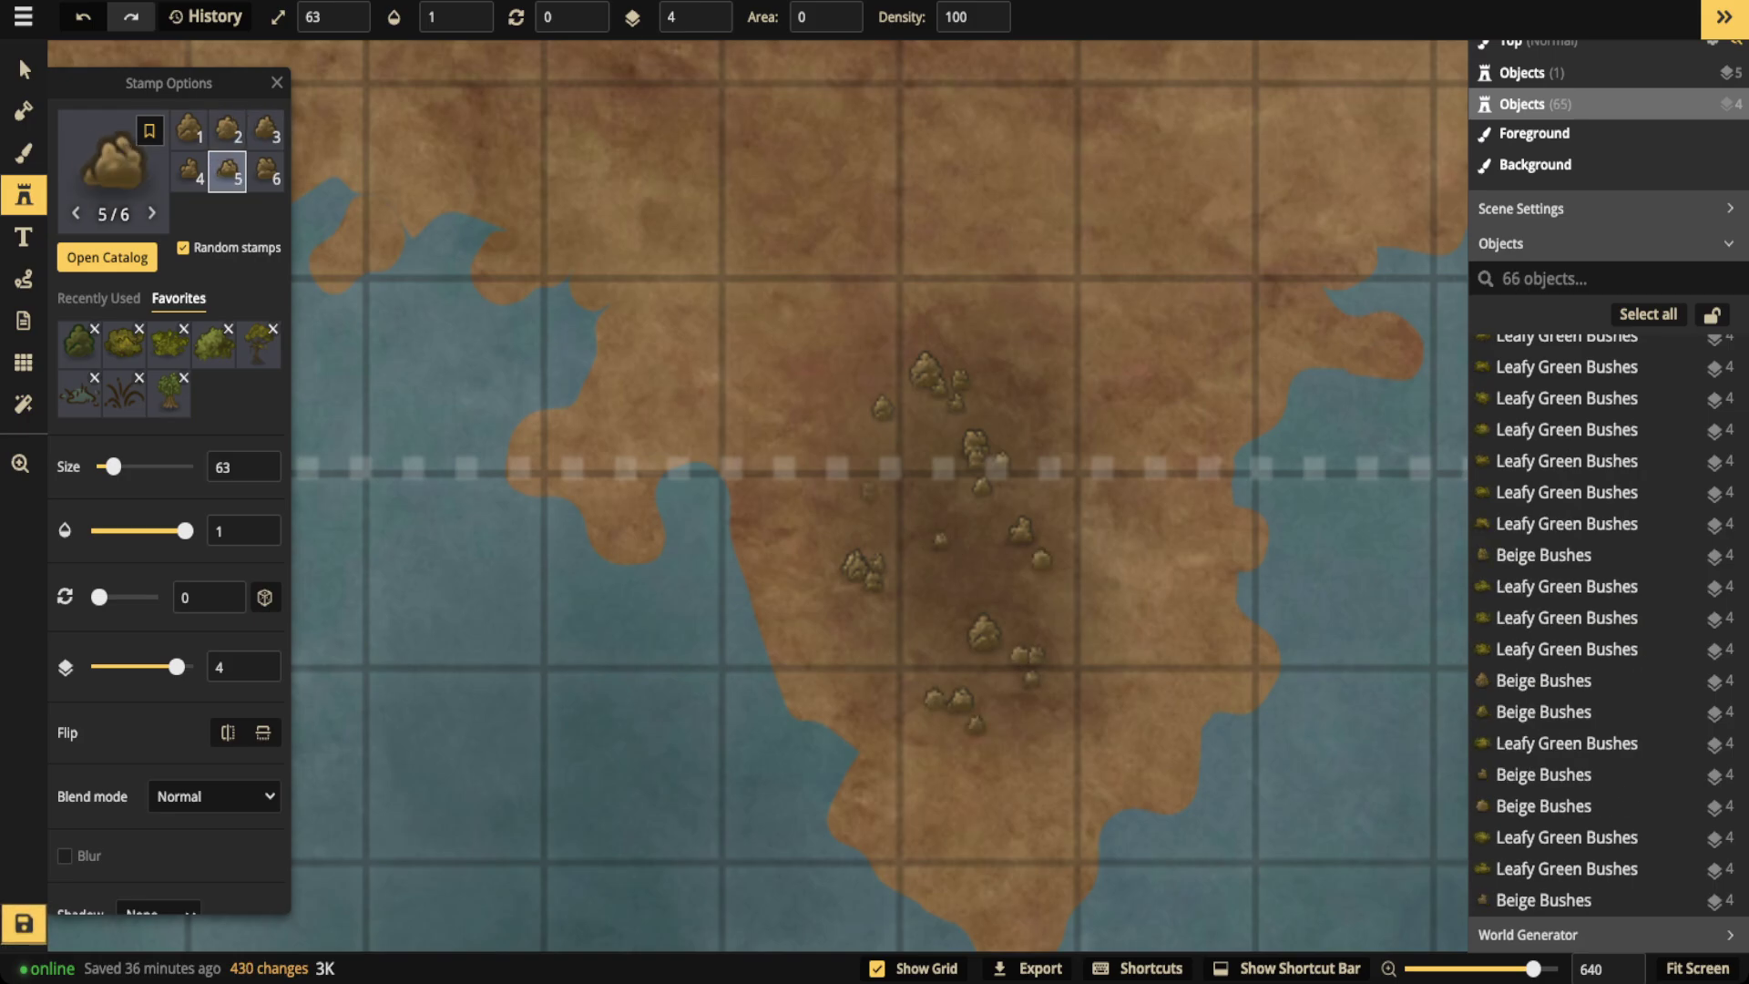
{"action": "left_click", "coordinate": [857, 497]}
{"action": "left_click", "coordinate": [635, 478]}
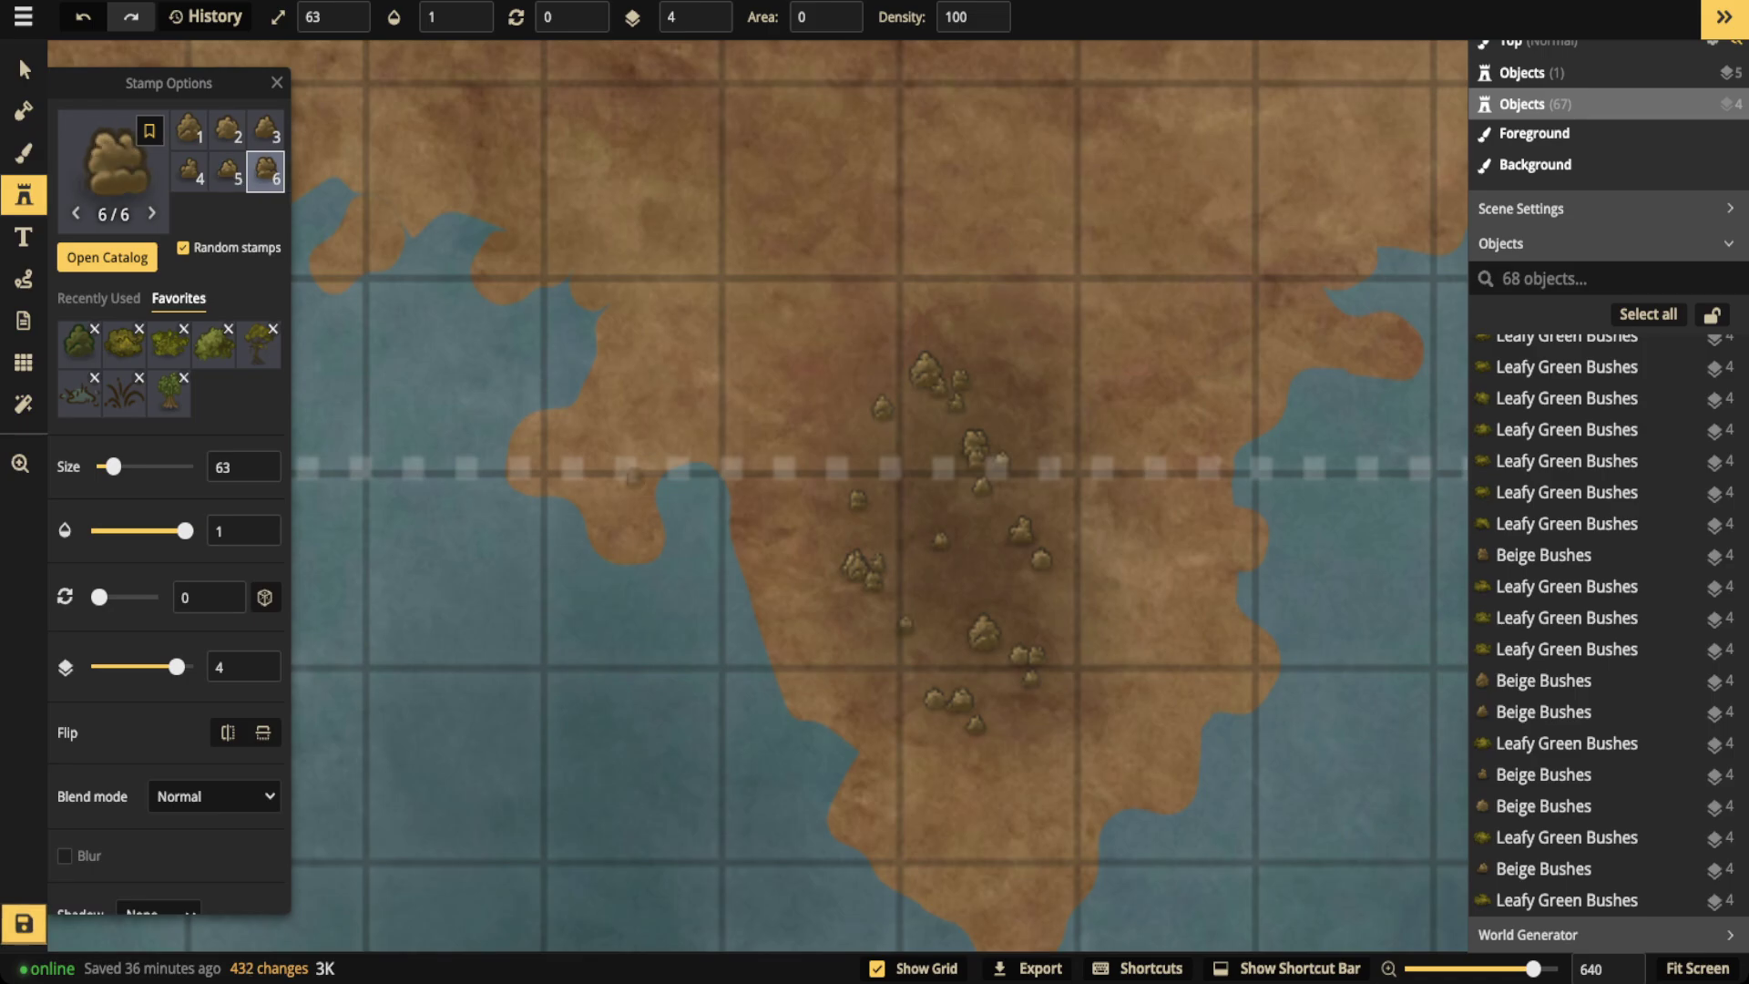
{"action": "left_click", "coordinate": [899, 407]}
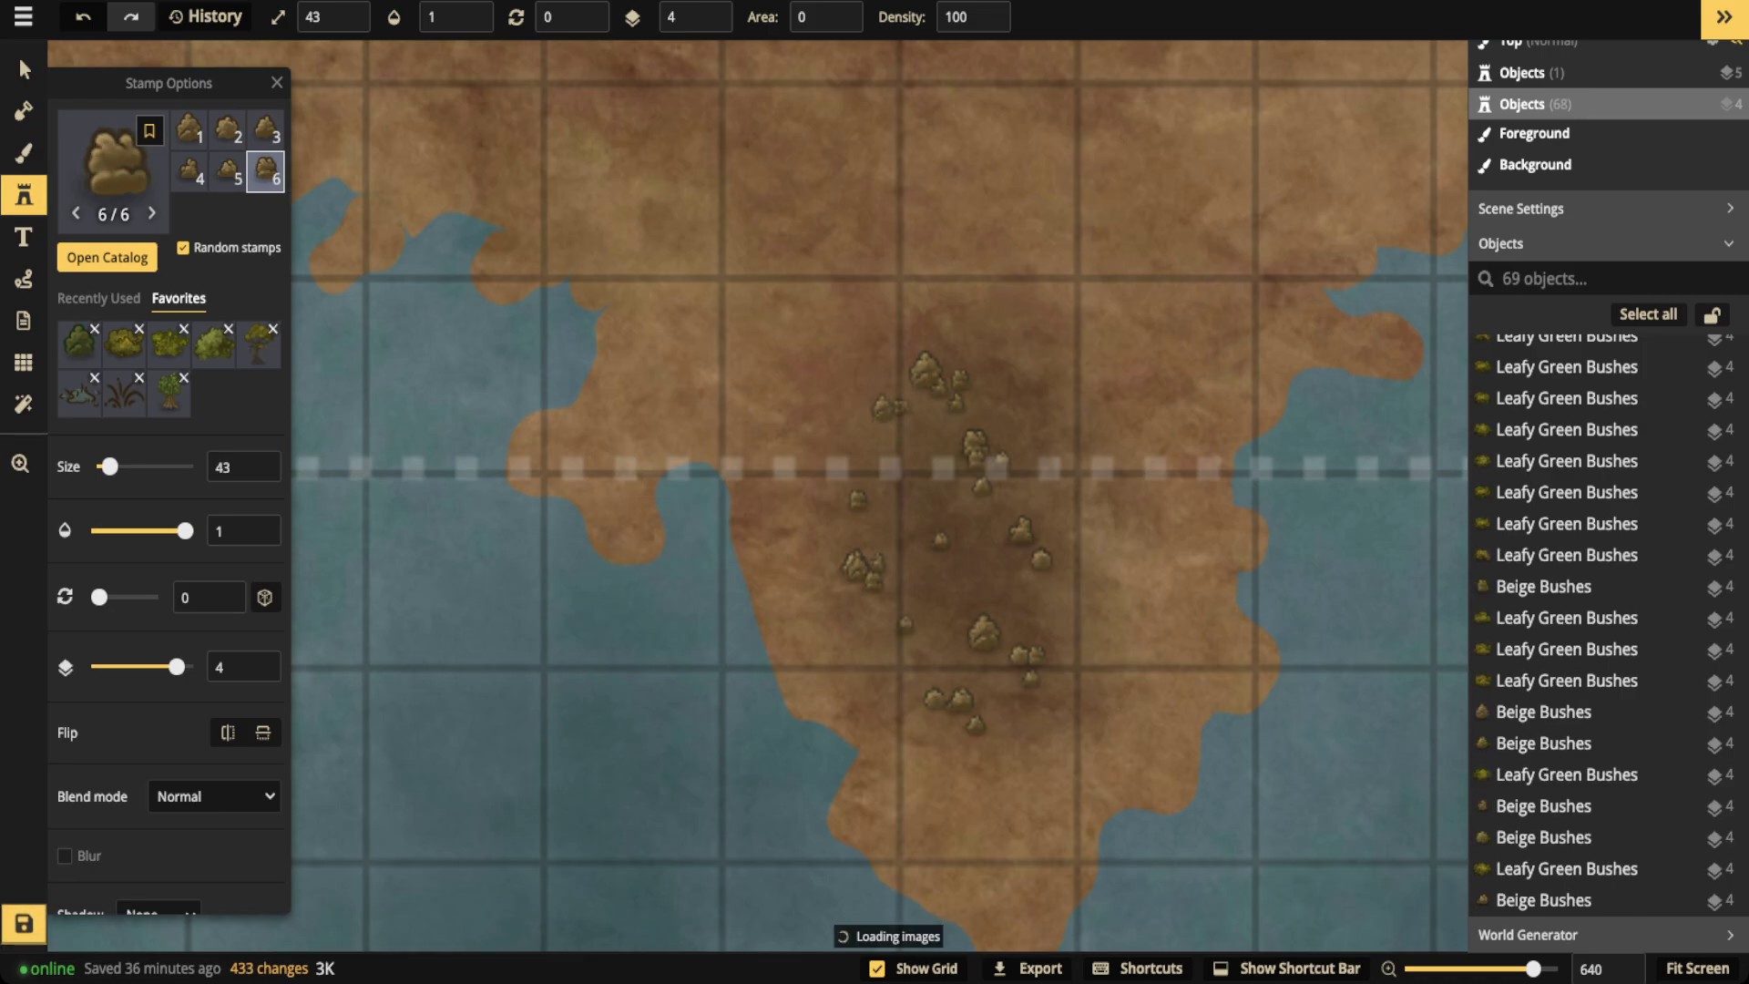
Scatter tiny Beige Bushes at size 43 around the clusters and along the edges of the bog
{"action": "left_click", "coordinate": [902, 417]}
{"action": "left_click", "coordinate": [948, 424]}
{"action": "left_click", "coordinate": [990, 410]}
{"action": "left_click", "coordinate": [1017, 487]}
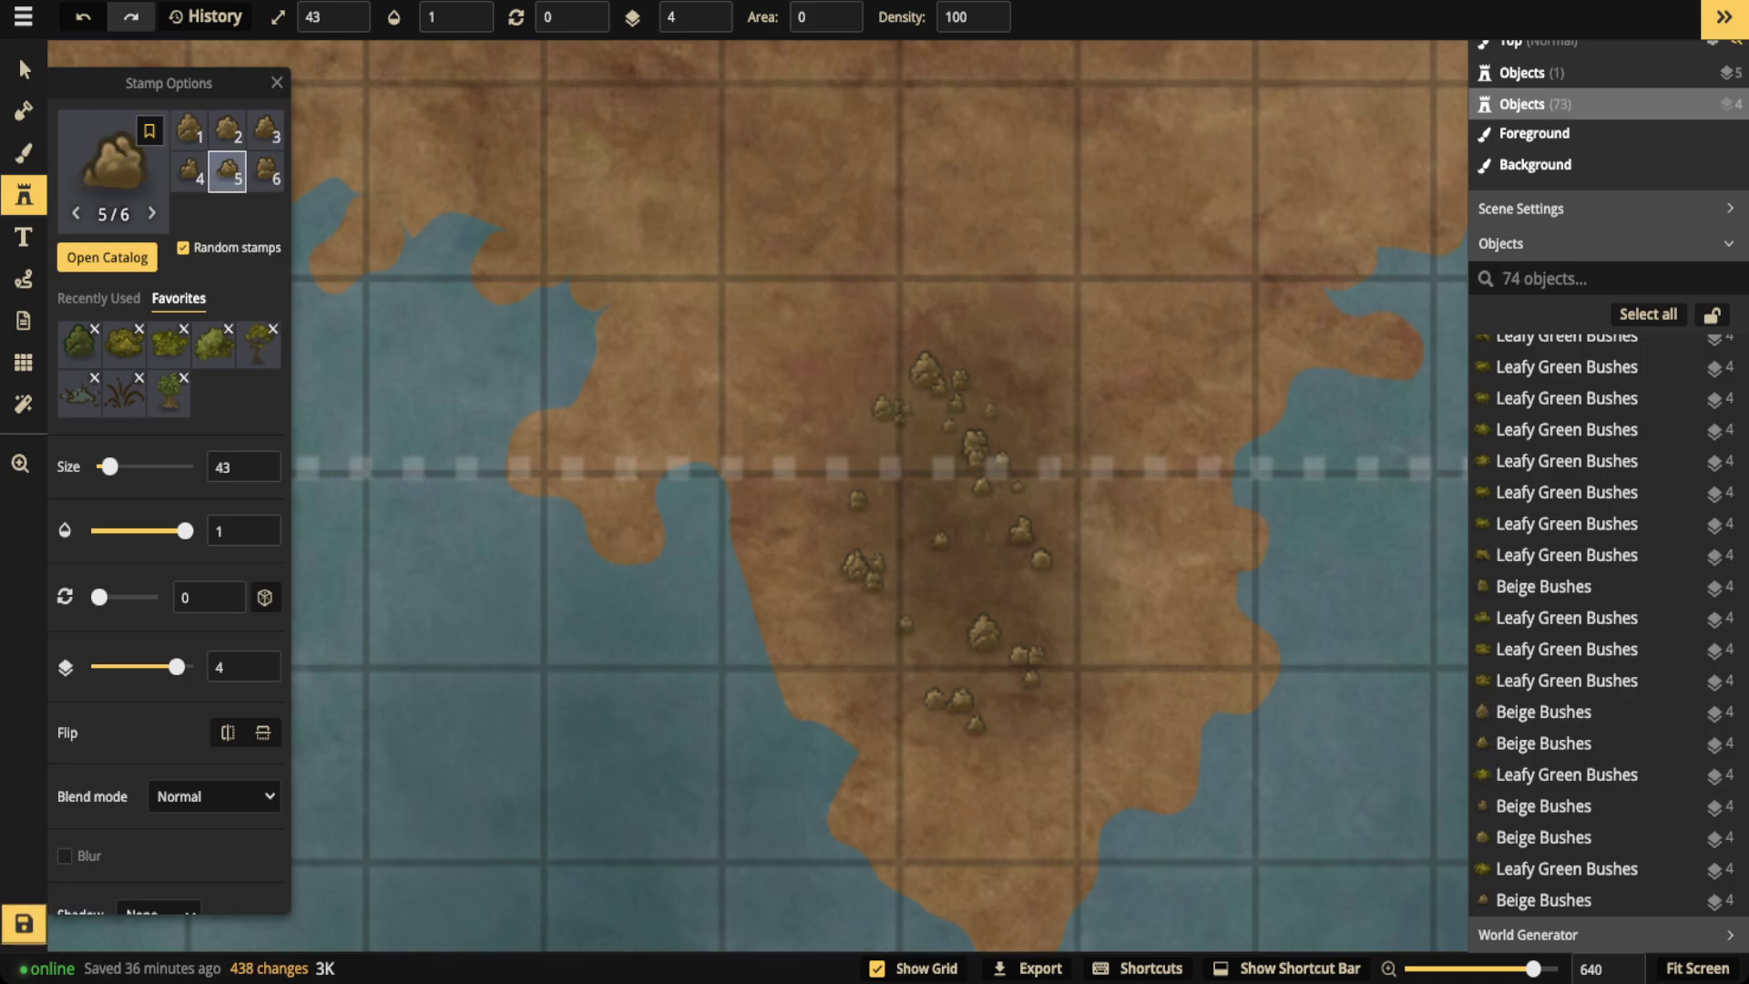
{"action": "left_click", "coordinate": [989, 540]}
{"action": "left_click", "coordinate": [1037, 602]}
{"action": "left_click", "coordinate": [1049, 612]}
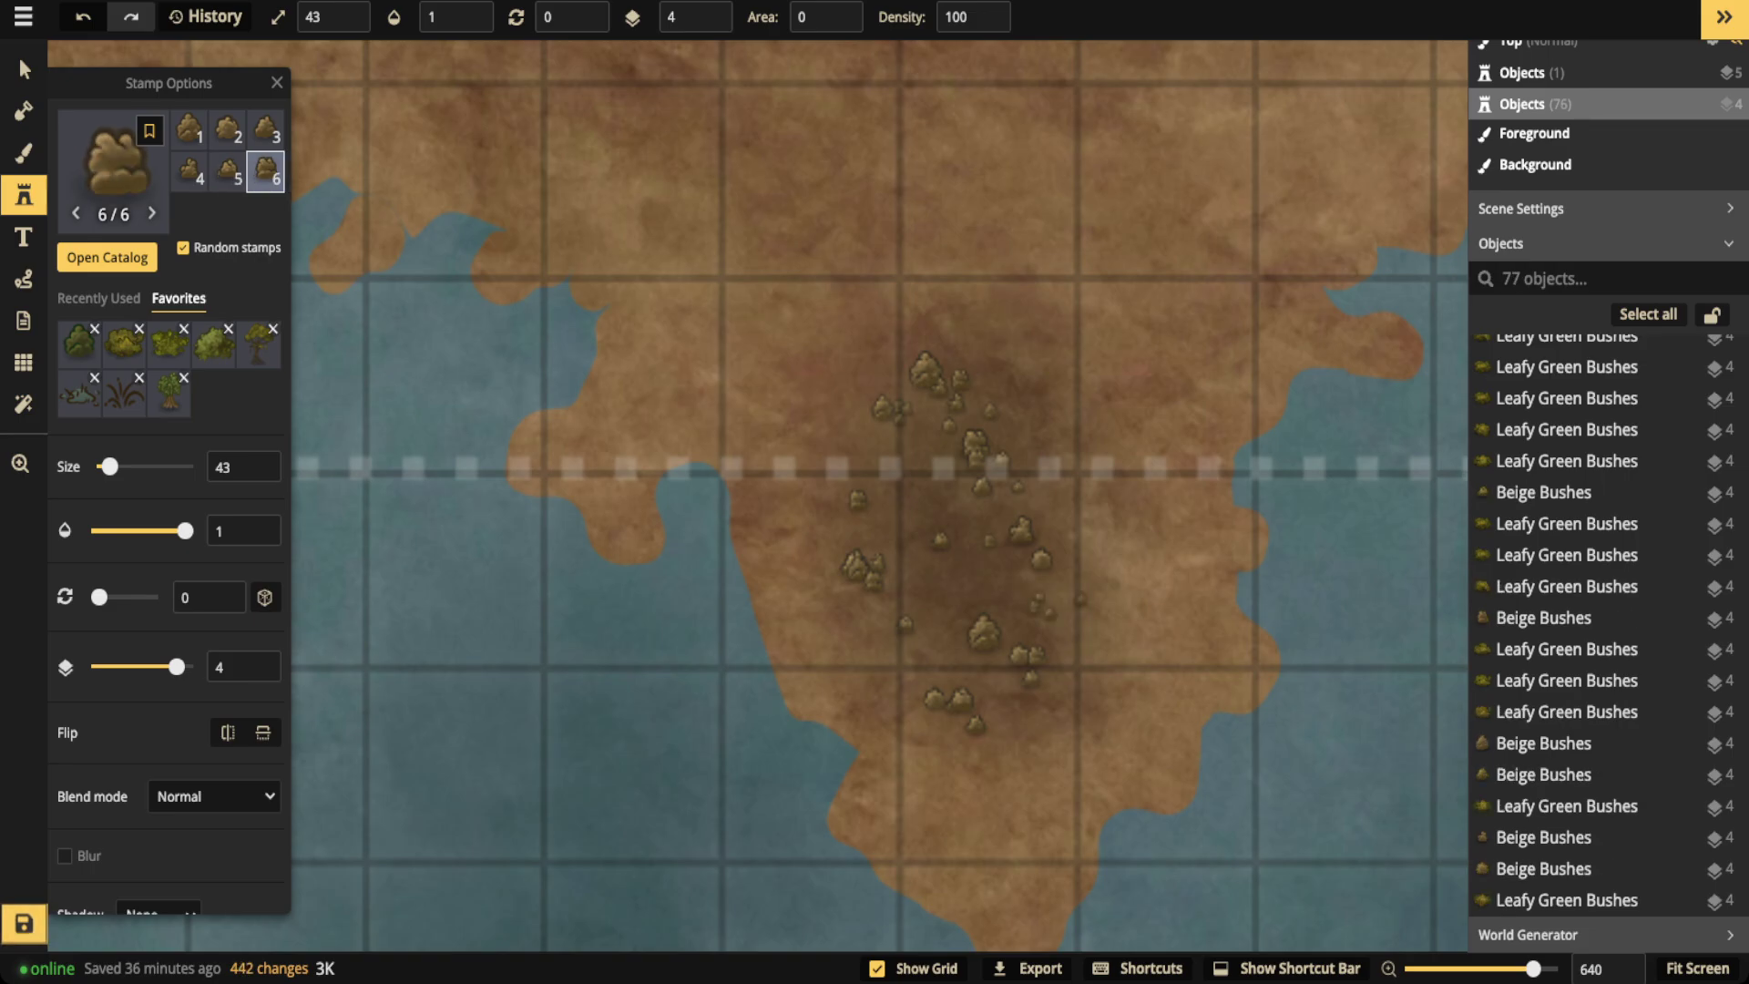
{"action": "left_click", "coordinate": [1080, 598]}
{"action": "left_click", "coordinate": [904, 663]}
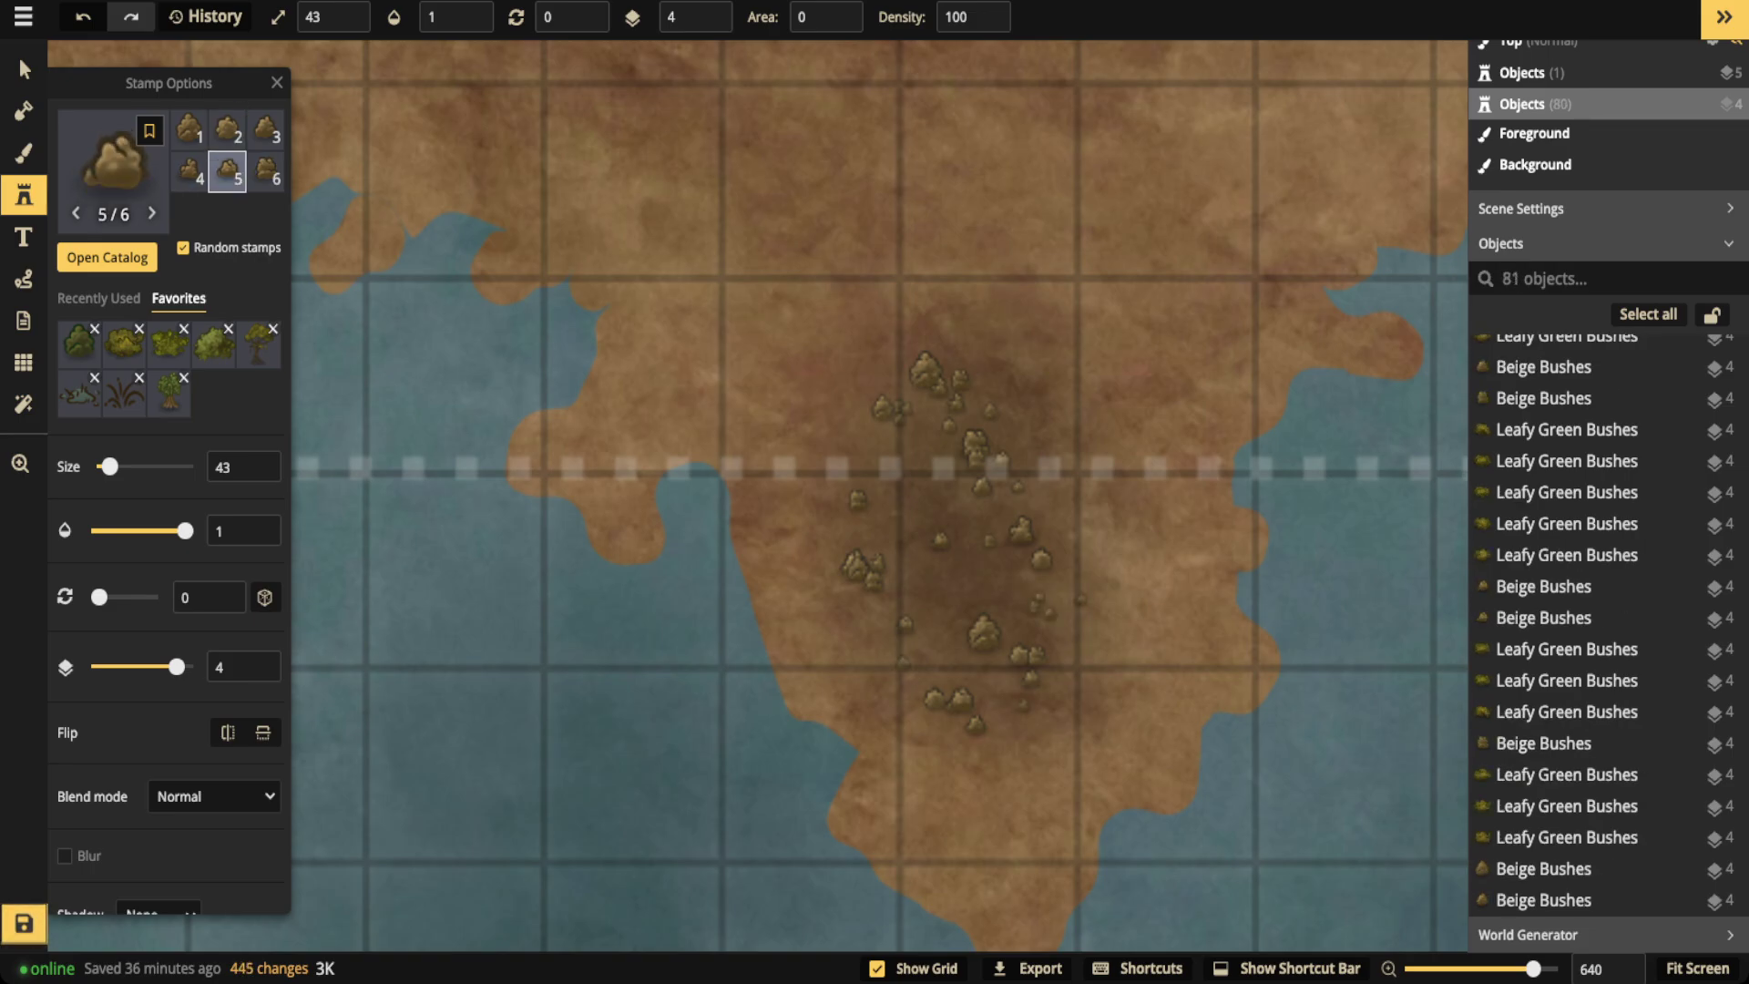
{"action": "left_click", "coordinate": [868, 531]}
{"action": "left_click", "coordinate": [889, 444]}
{"action": "left_click", "coordinate": [830, 420]}
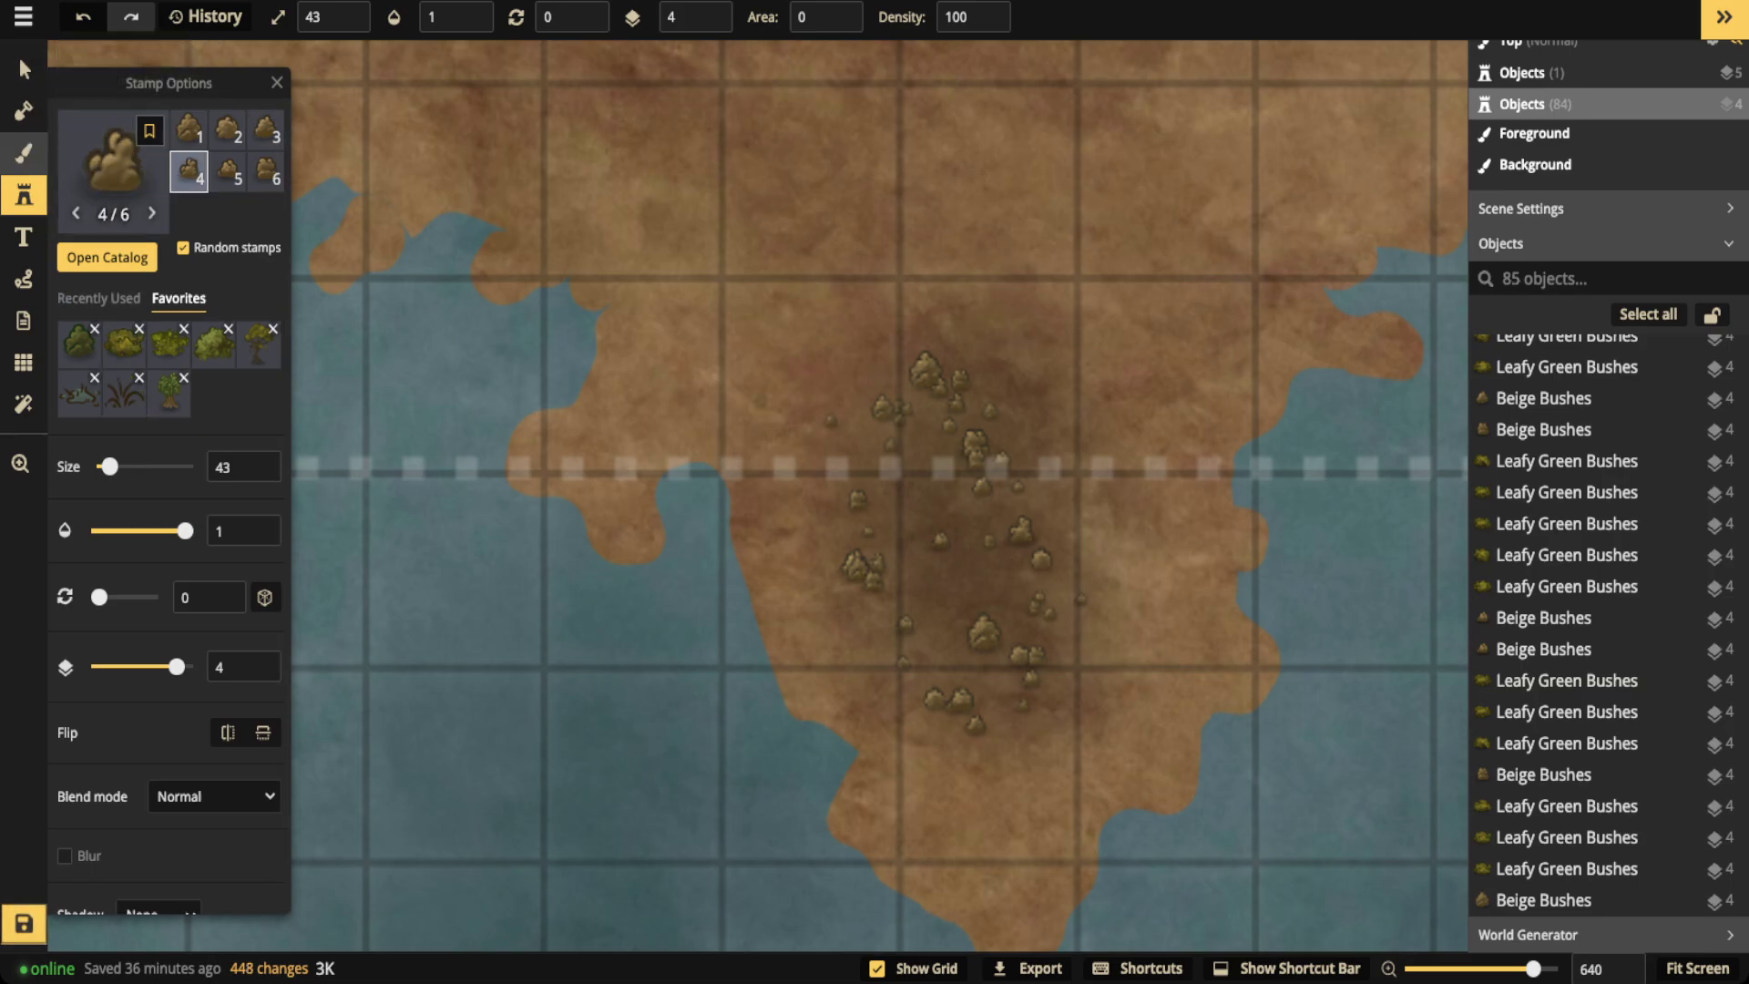
Set the foreground brush's grey texture to placement size 67.69 and saturation 0
{"action": "left_click", "coordinate": [24, 153]}
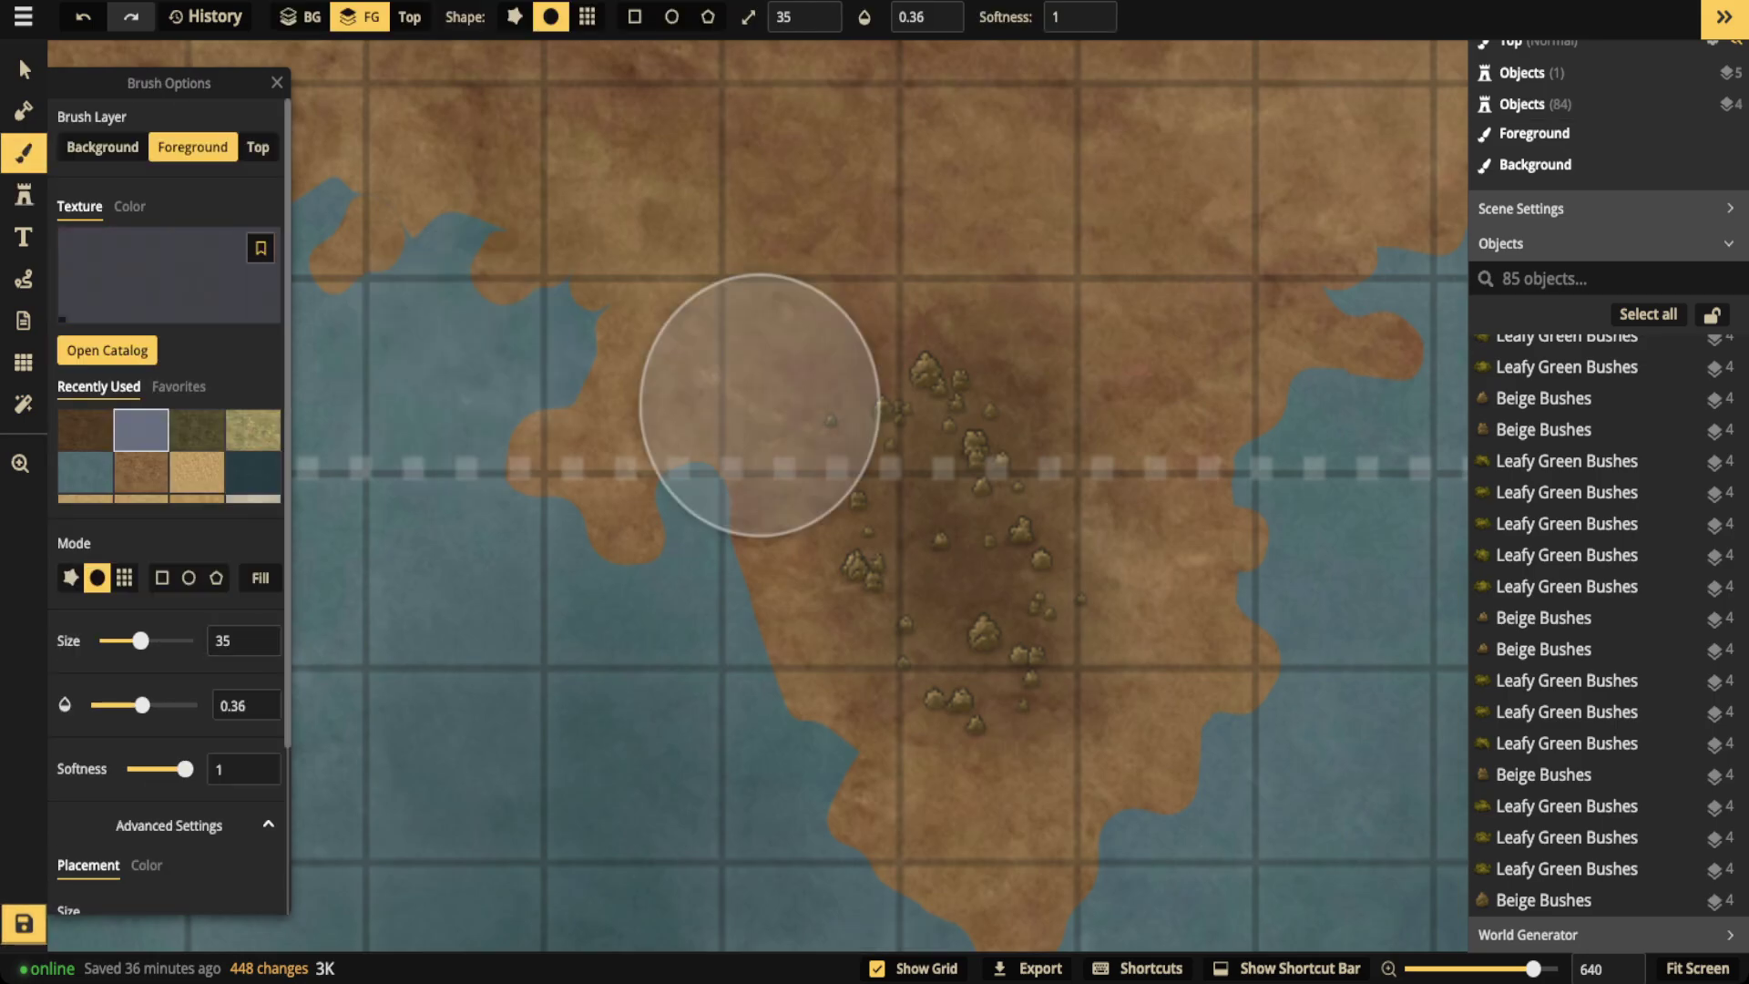
{"action": "scroll", "coordinate": [168, 492], "scroll_direction": "down", "scroll_amount": 2}
{"action": "left_click_drag", "start_coordinate": [130, 724], "coordinate": [119, 724]}
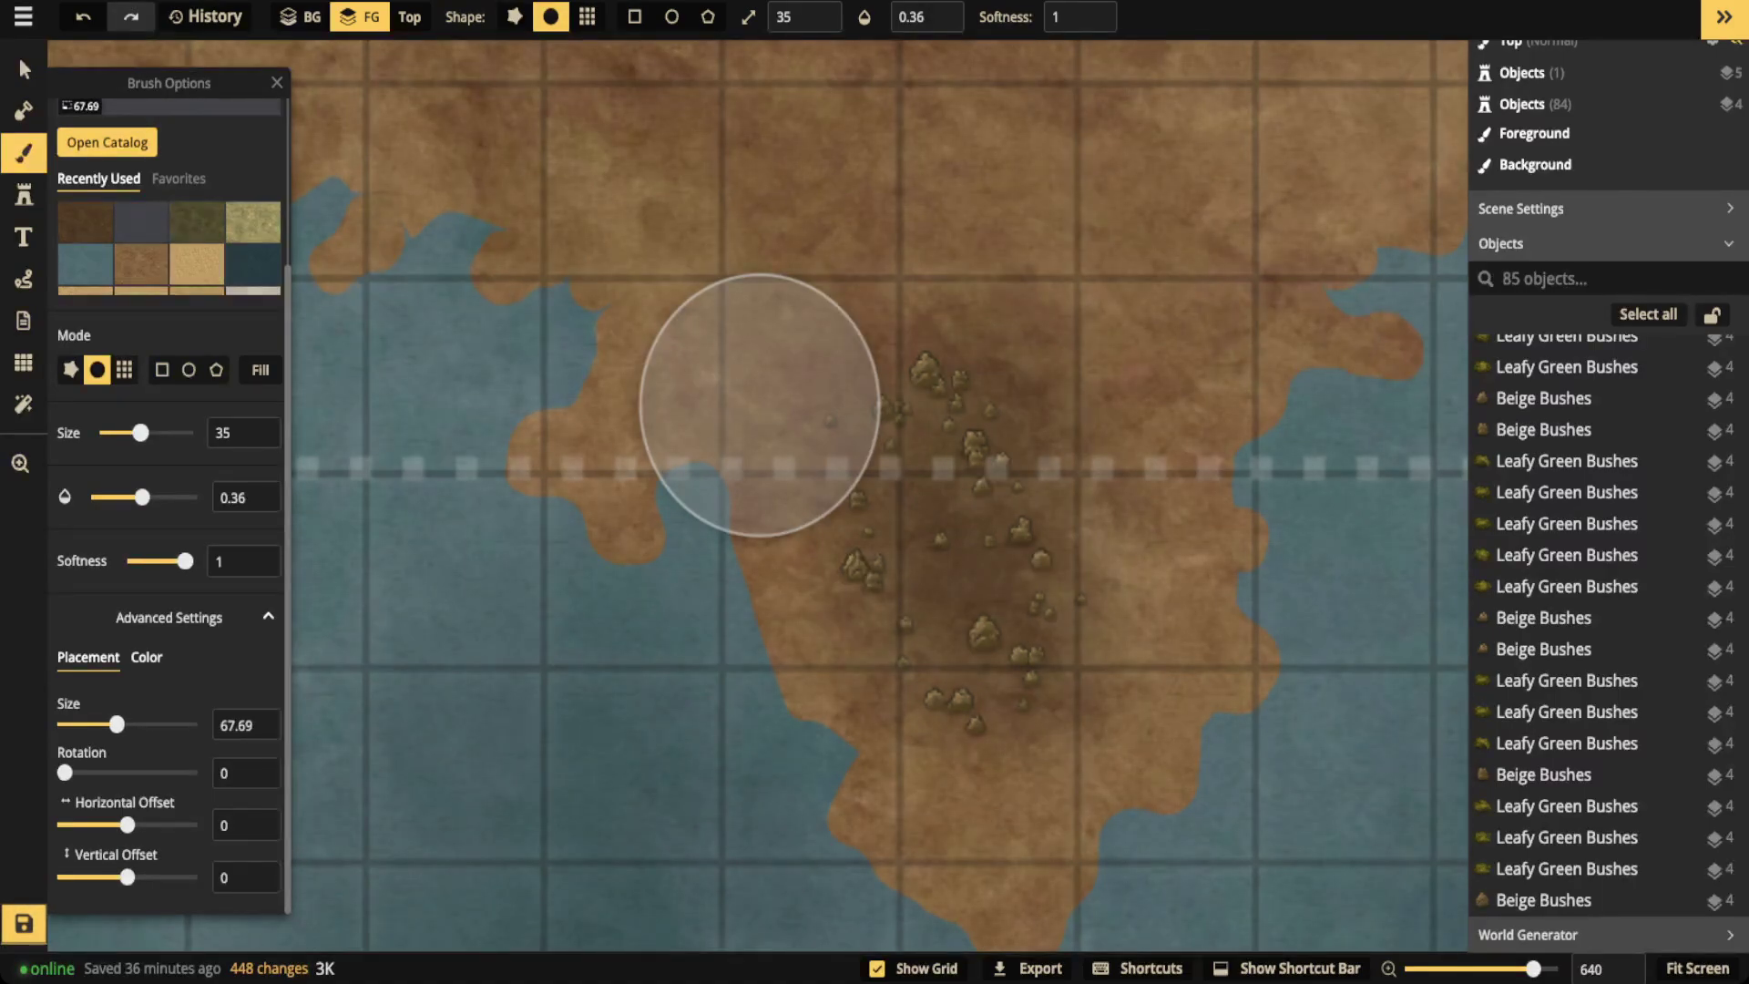
{"action": "left_click", "coordinate": [146, 657]}
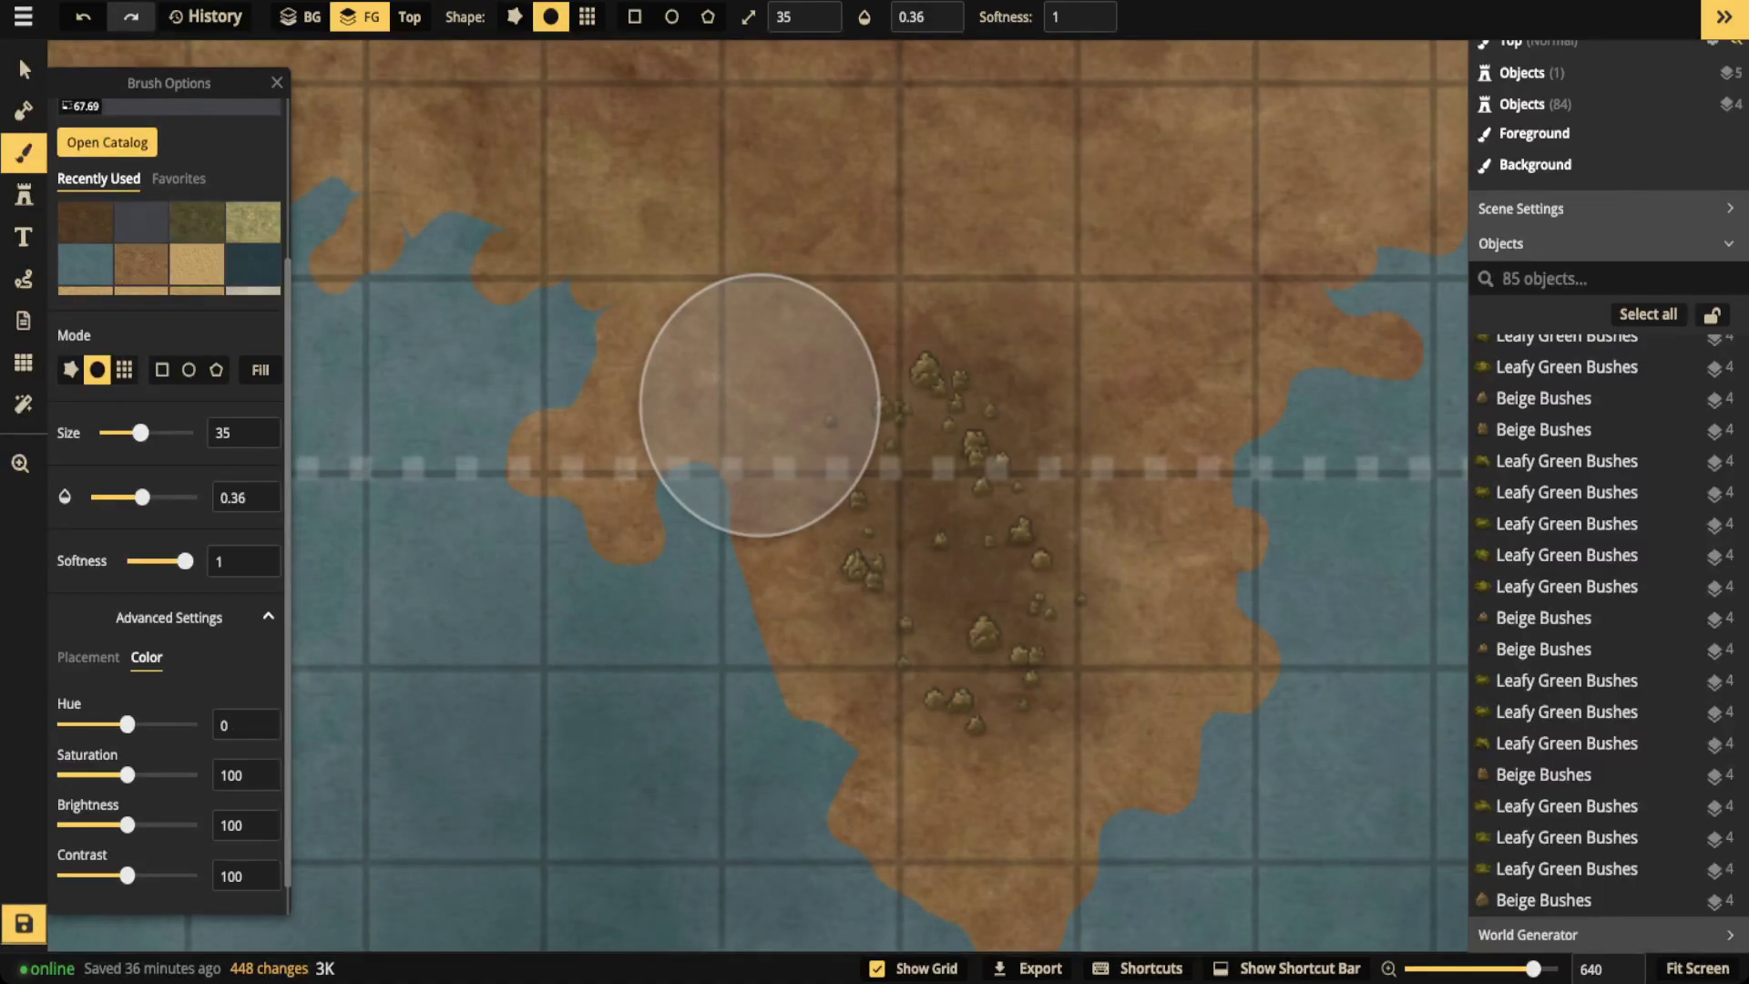
{"action": "left_click_drag", "start_coordinate": [127, 775], "coordinate": [64, 774]}
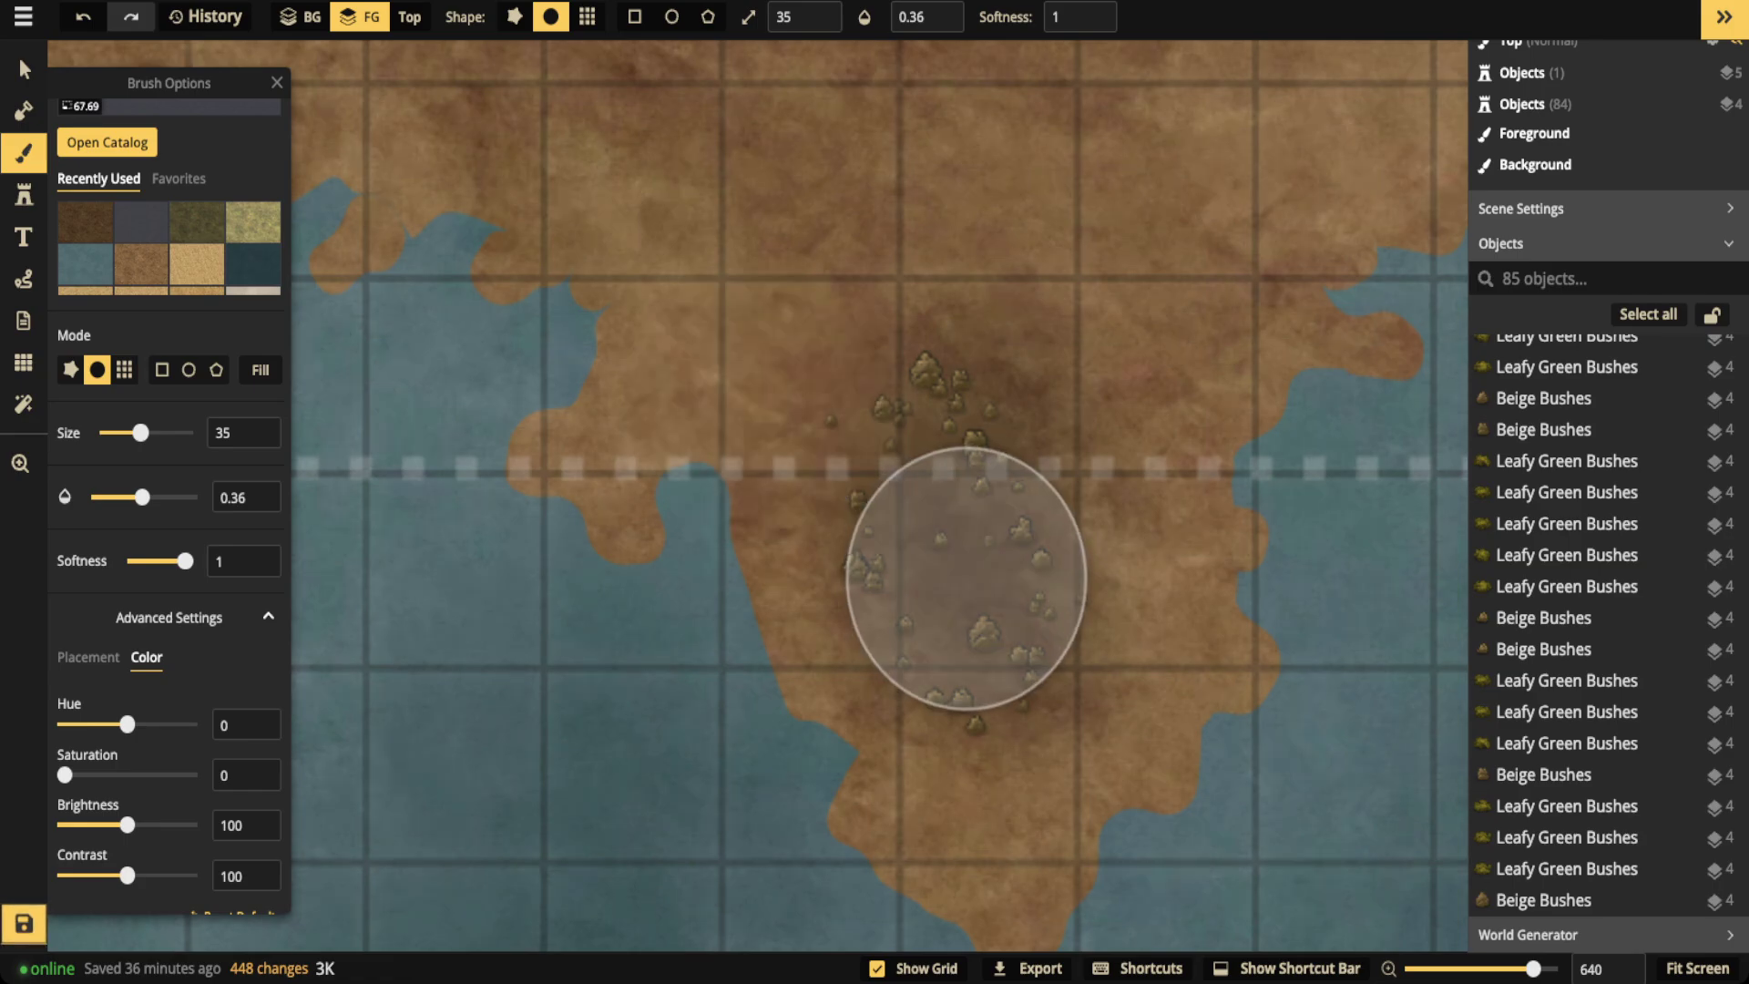
Set the foreground brush to opacity 1 and size 6 for fine detail in the bog
{"action": "scroll", "coordinate": [952, 644], "scroll_direction": "up", "scroll_amount": 4}
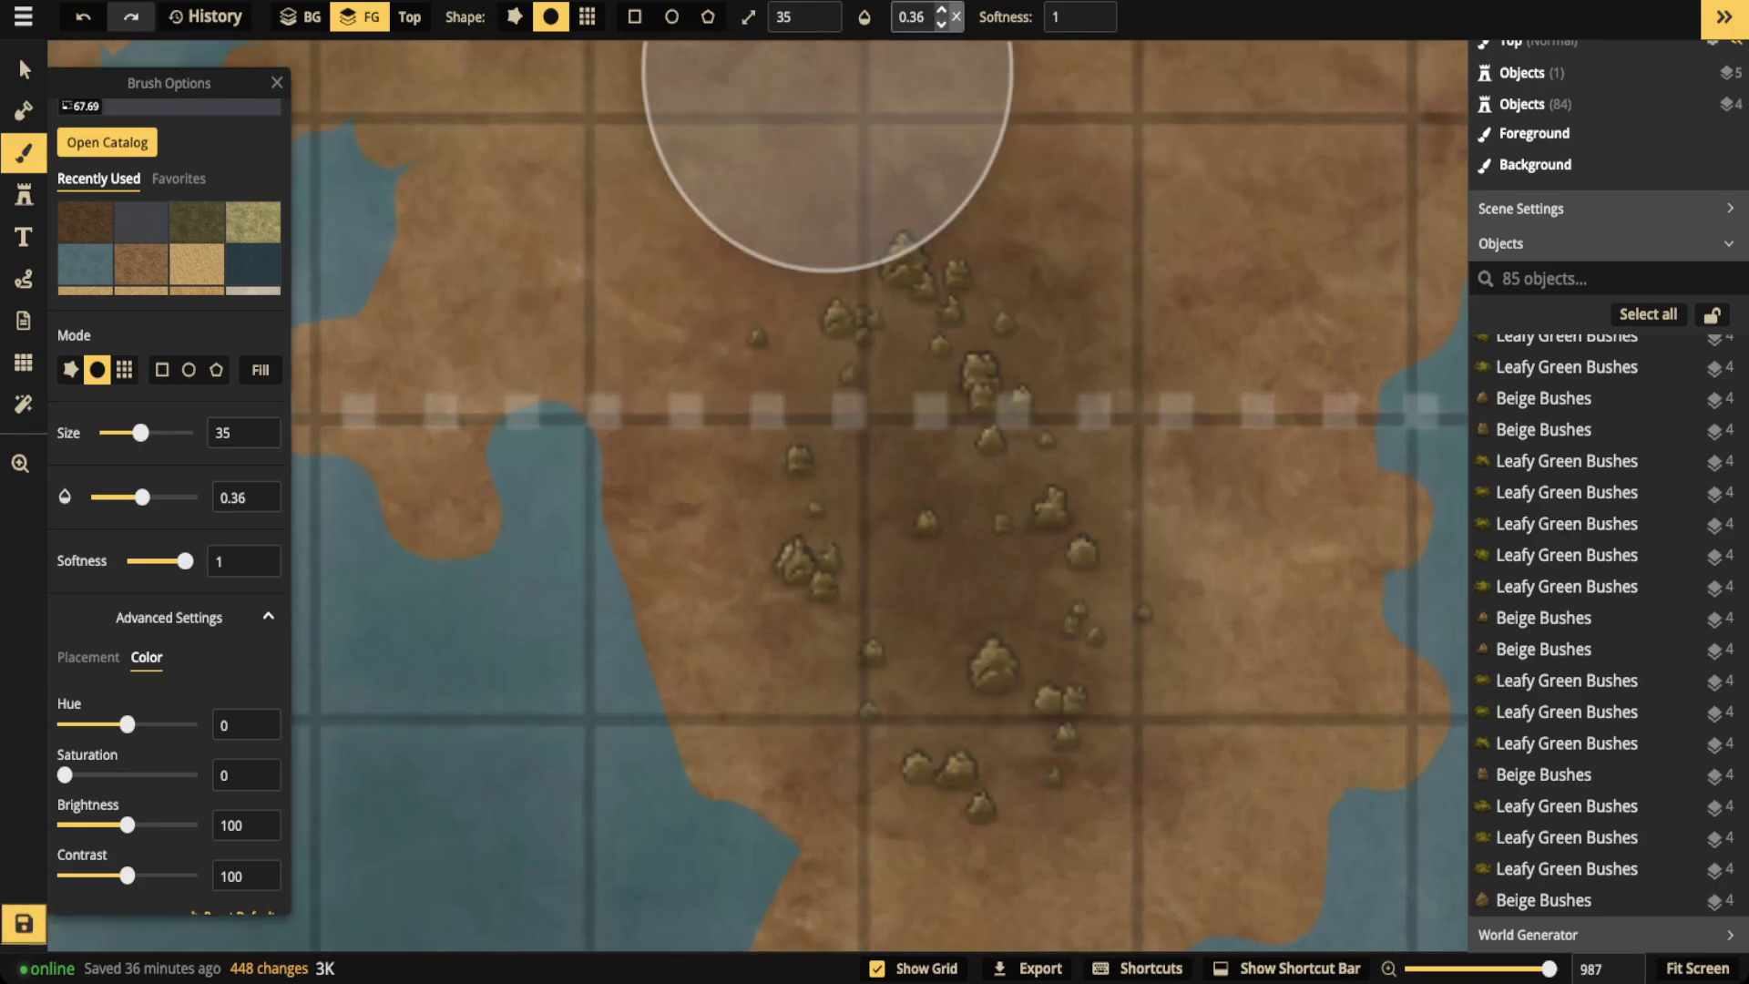
{"action": "left_click", "coordinate": [956, 17]}
{"action": "scroll", "coordinate": [933, 574], "scroll_direction": "down", "scroll_amount": 10}
{"action": "scroll", "coordinate": [930, 573], "scroll_direction": "up", "scroll_amount": 10}
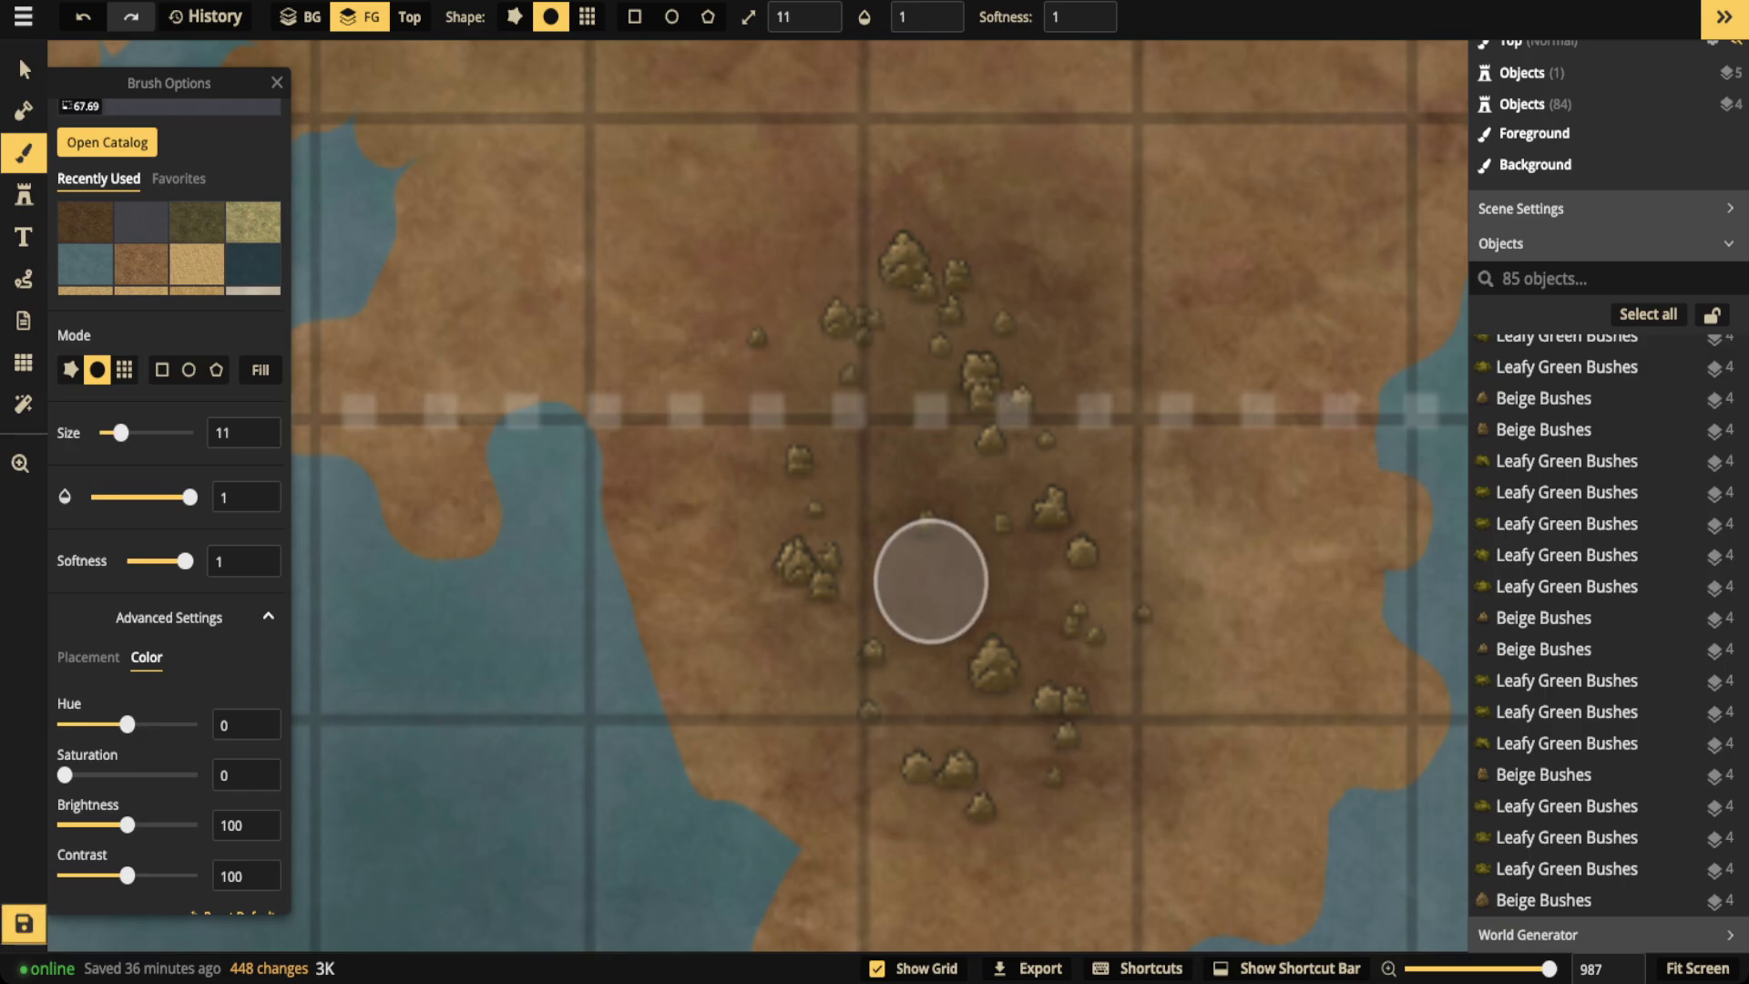
{"action": "scroll", "coordinate": [819, 25], "scroll_direction": "down", "scroll_amount": 5}
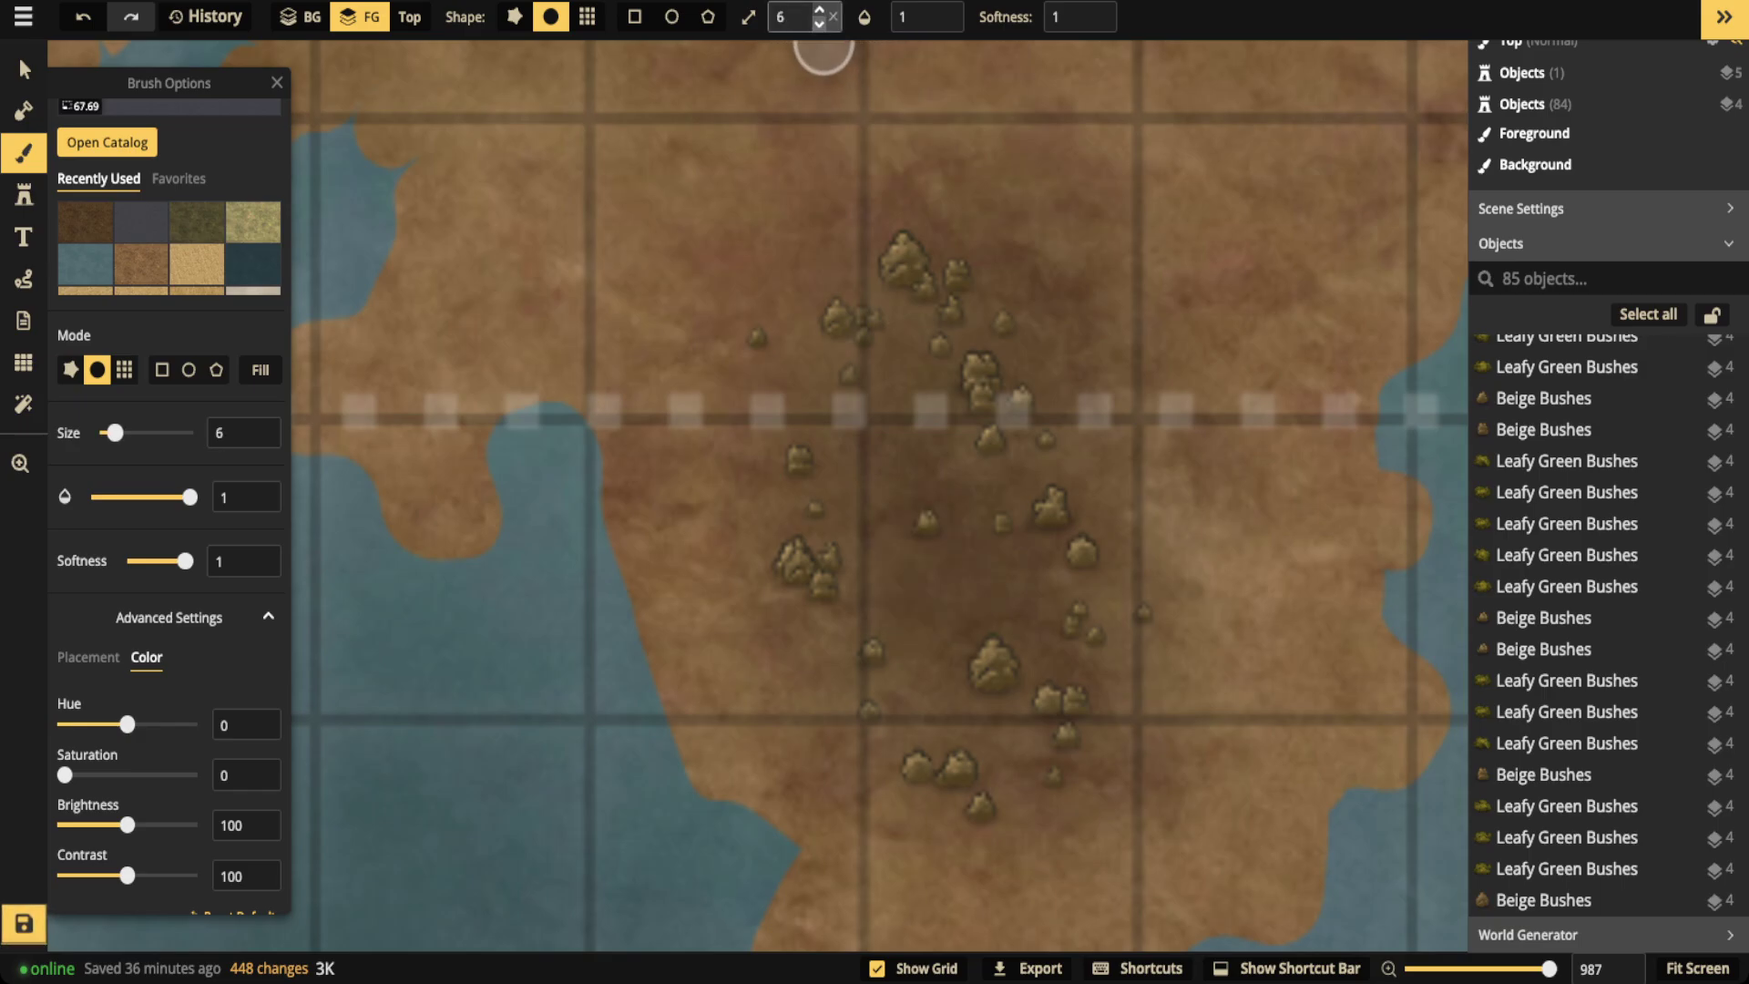
Dab small dark ripple marks between the beige bushes with the grey texture at brush size 6 and opacity 1
{"action": "left_click", "coordinate": [920, 640]}
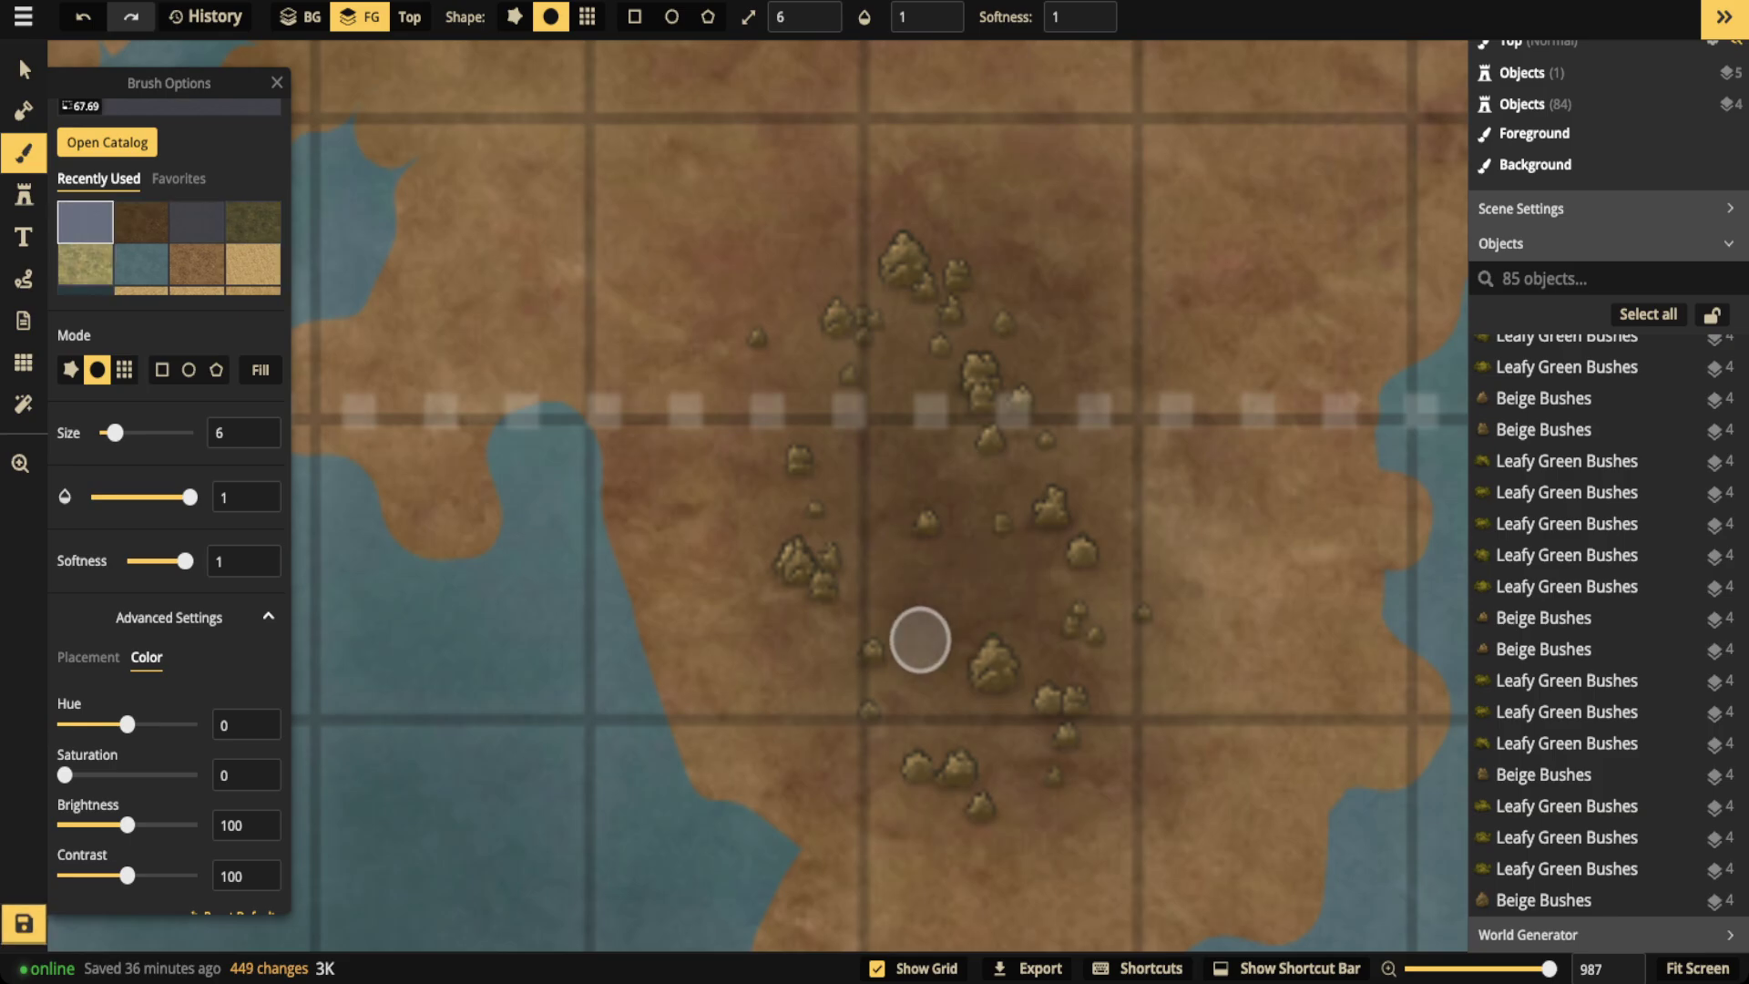
{"action": "left_click", "coordinate": [938, 592]}
{"action": "left_click", "coordinate": [934, 683]}
{"action": "left_click", "coordinate": [999, 596]}
{"action": "left_click", "coordinate": [1034, 585]}
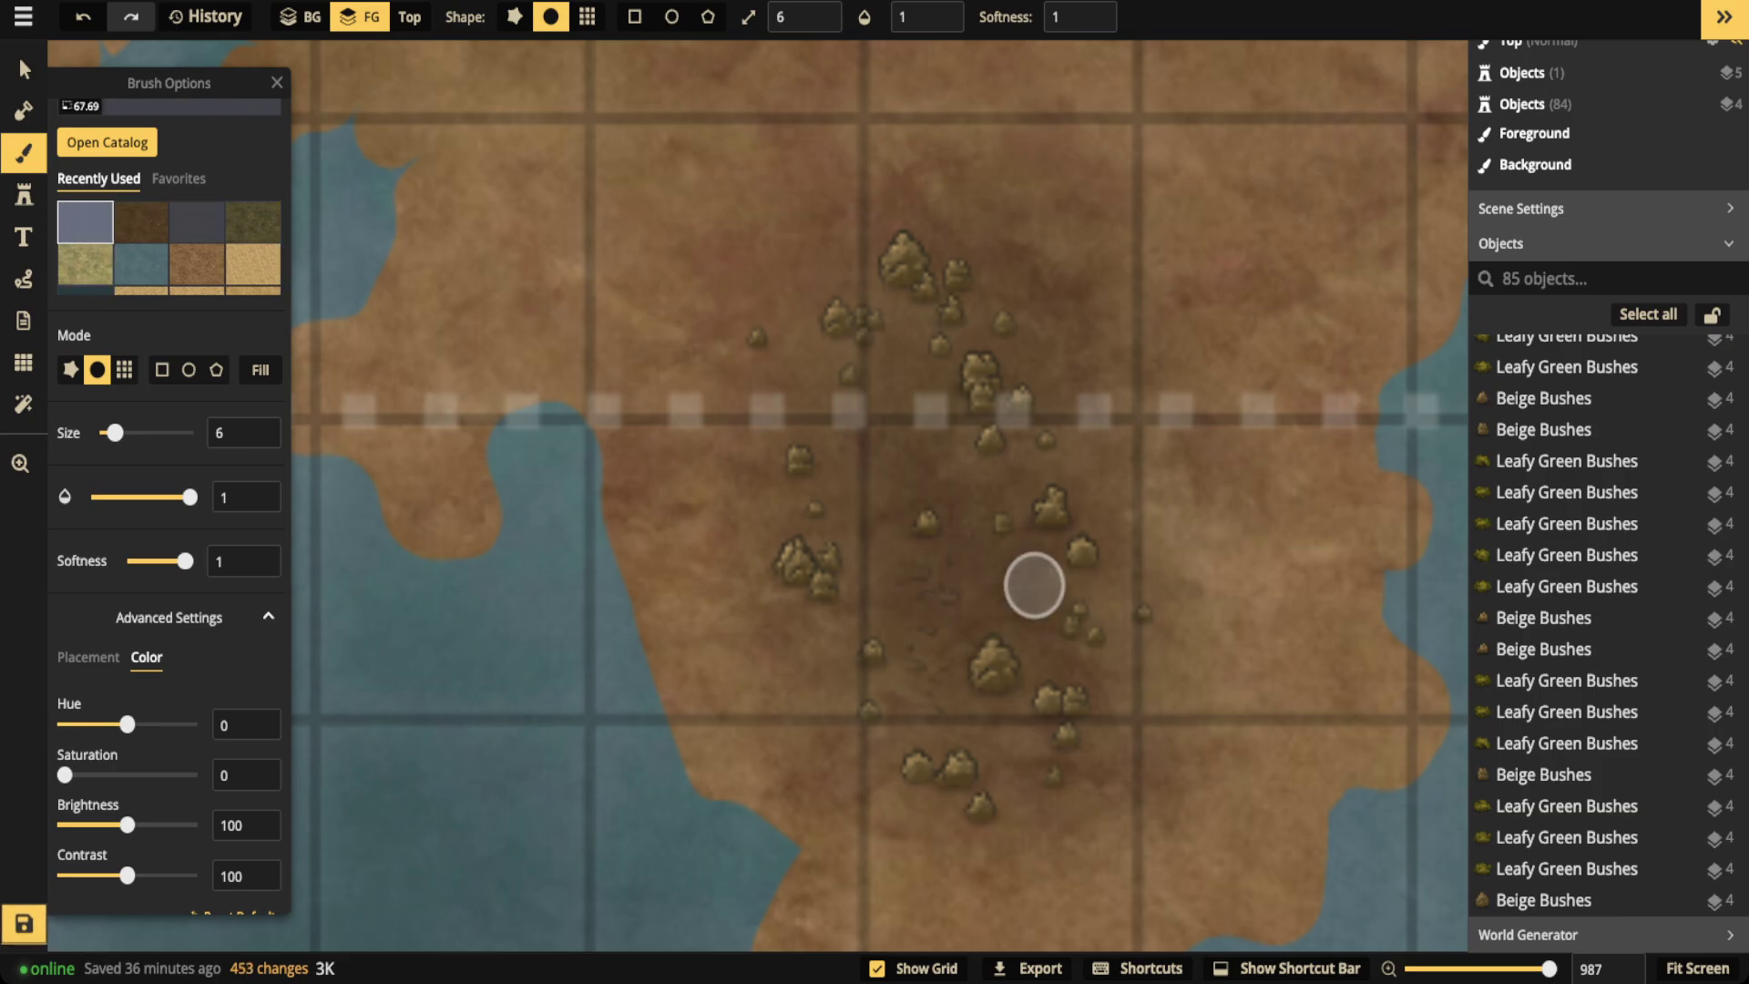
{"action": "left_click", "coordinate": [984, 582]}
{"action": "left_click", "coordinate": [913, 716]}
{"action": "left_click", "coordinate": [859, 480]}
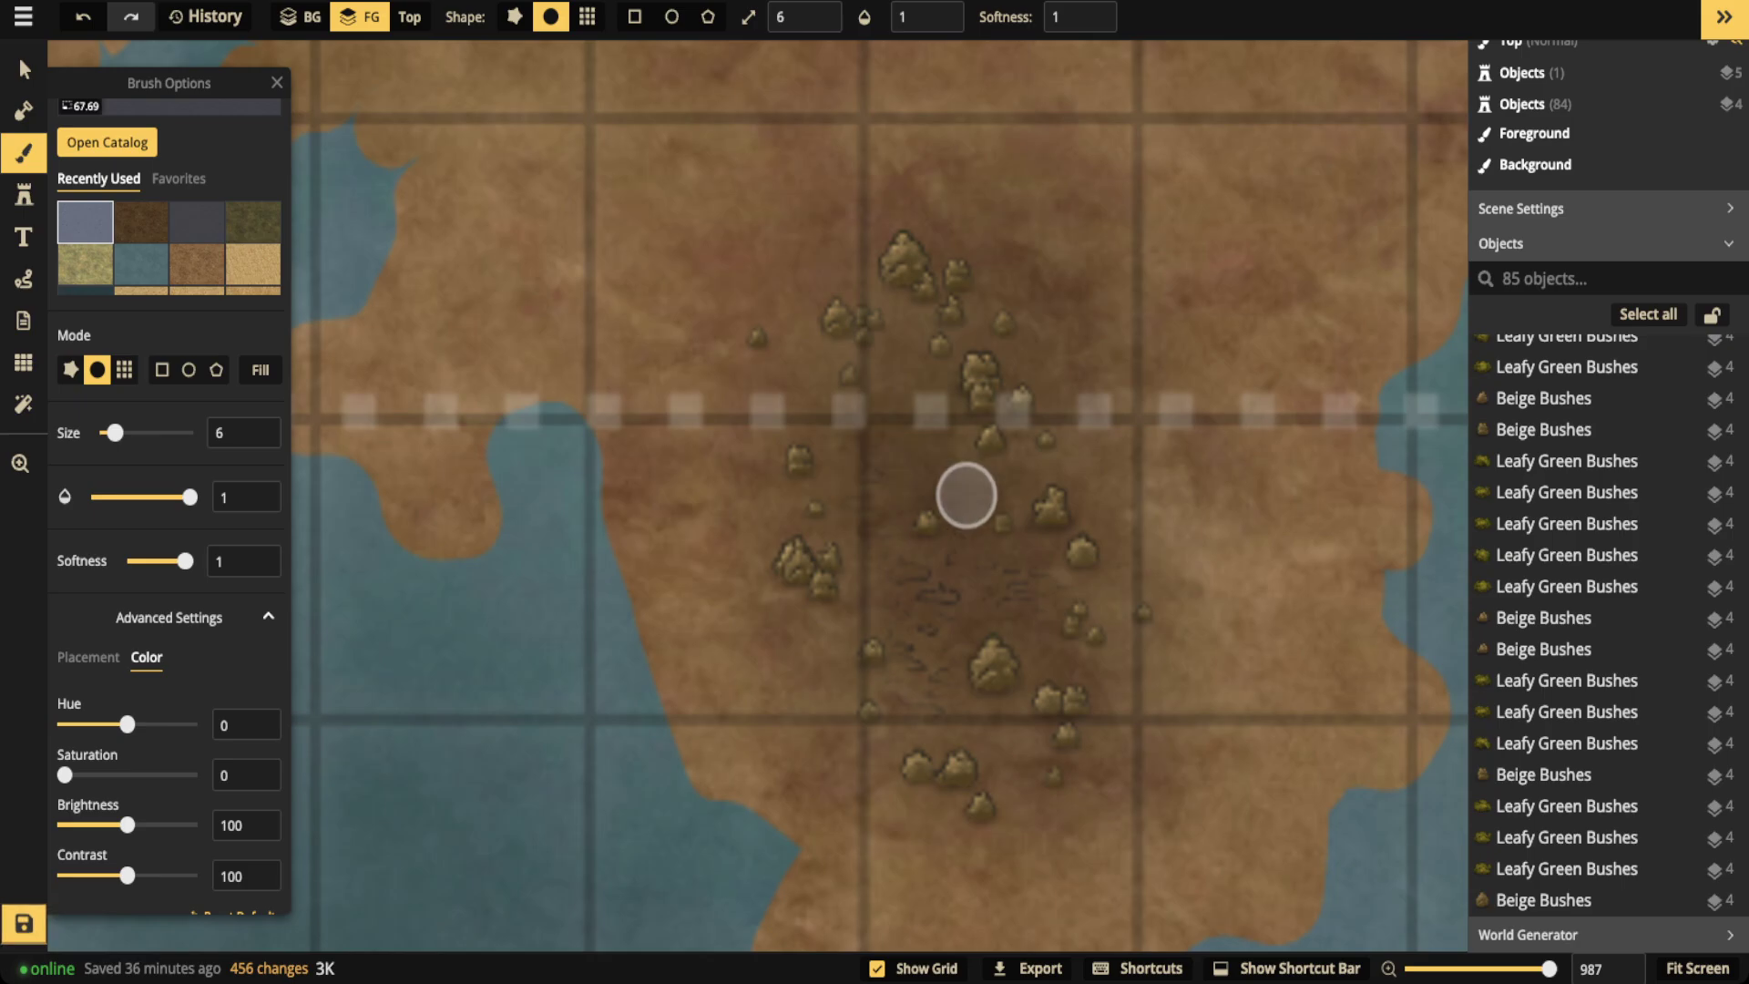
{"action": "left_click", "coordinate": [966, 494]}
{"action": "left_click", "coordinate": [924, 478]}
{"action": "left_click", "coordinate": [884, 481]}
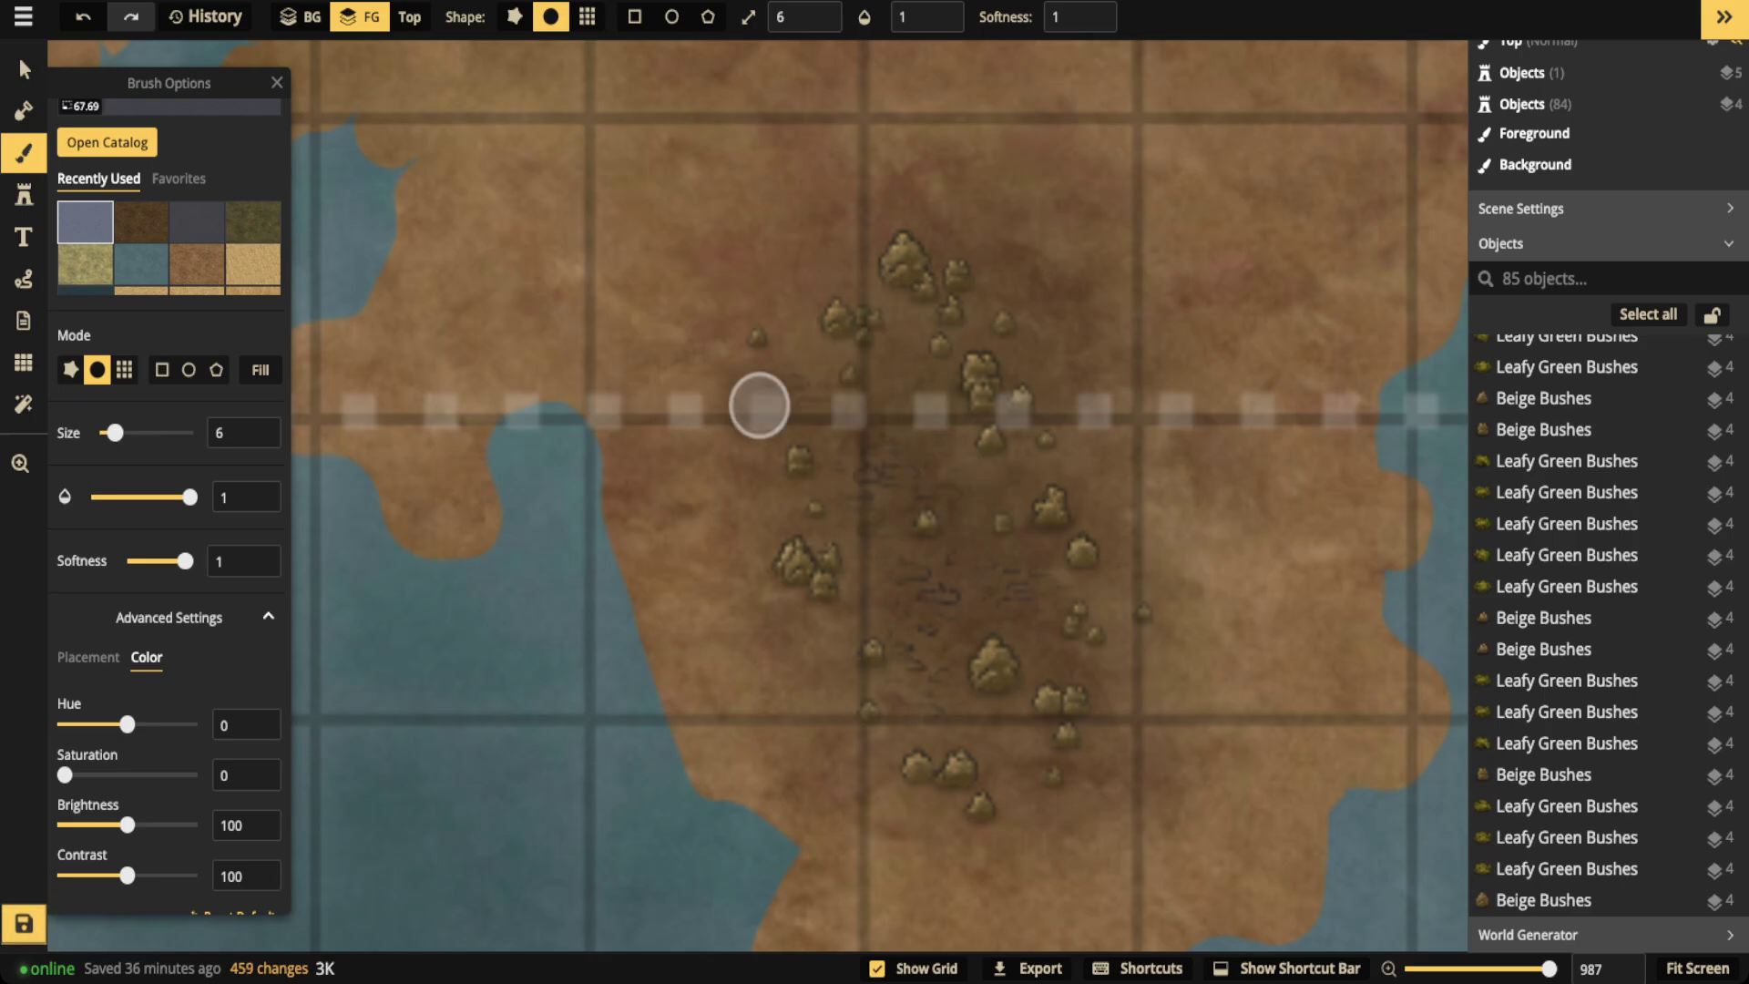
{"action": "left_click", "coordinate": [877, 503]}
{"action": "left_click", "coordinate": [916, 410]}
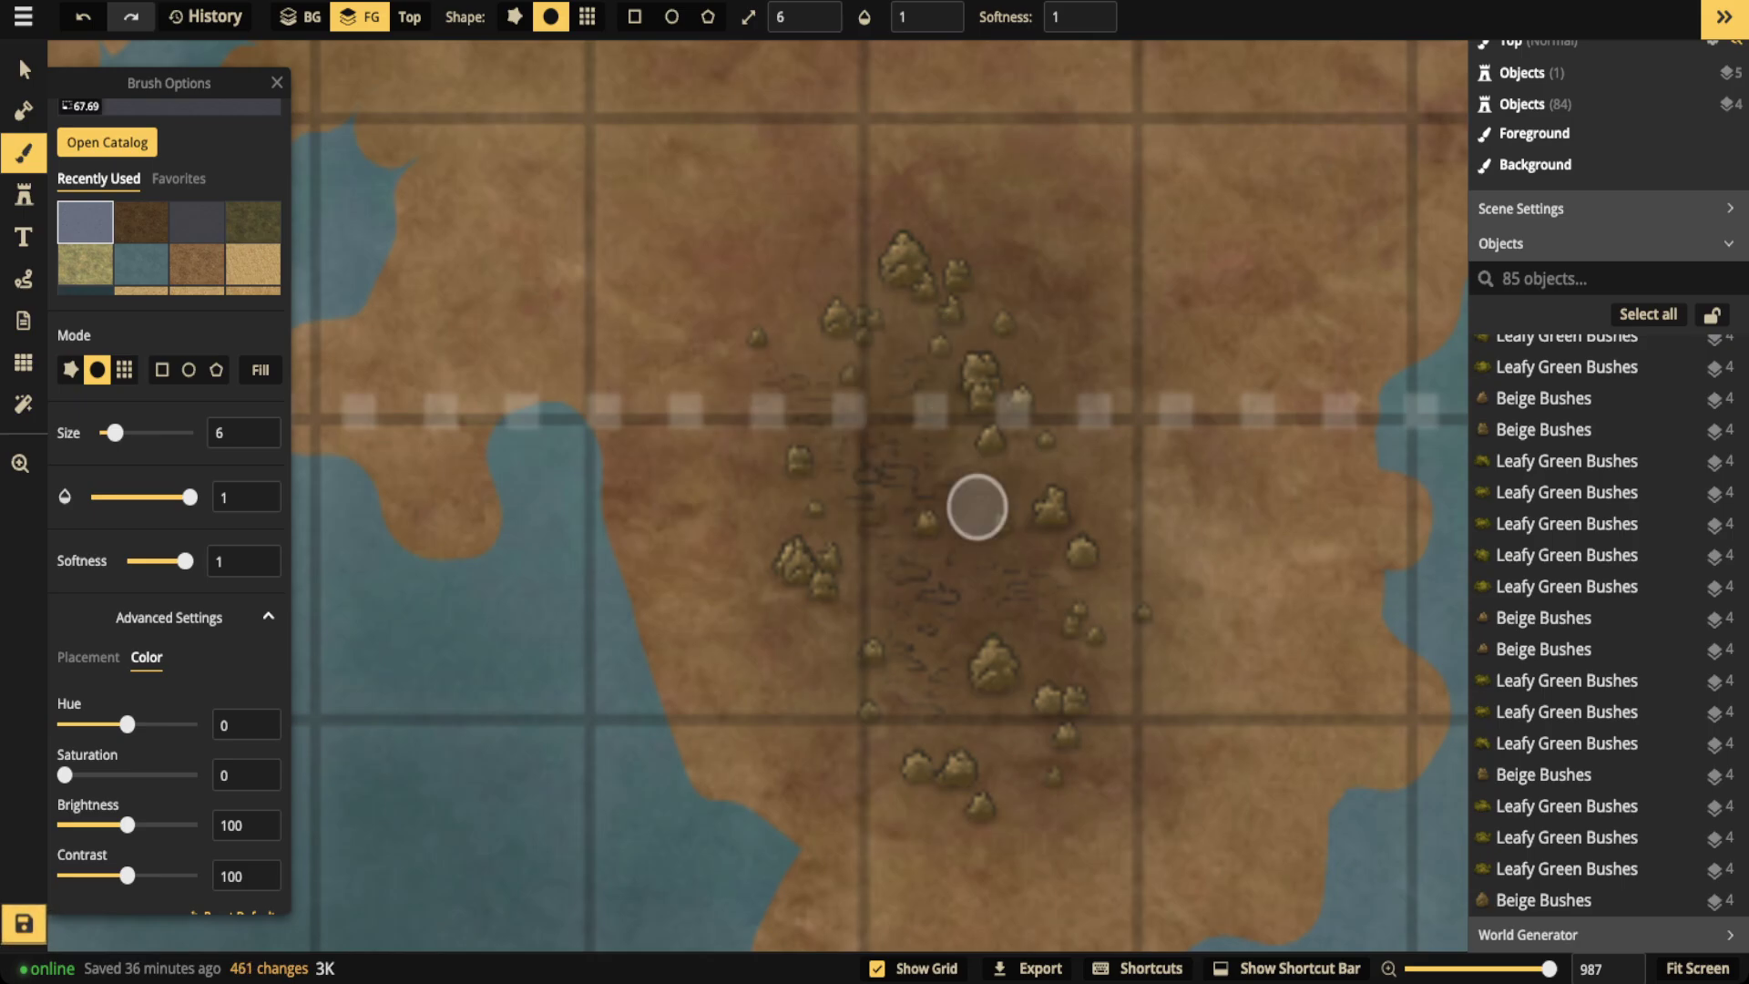
{"action": "left_click", "coordinate": [978, 506]}
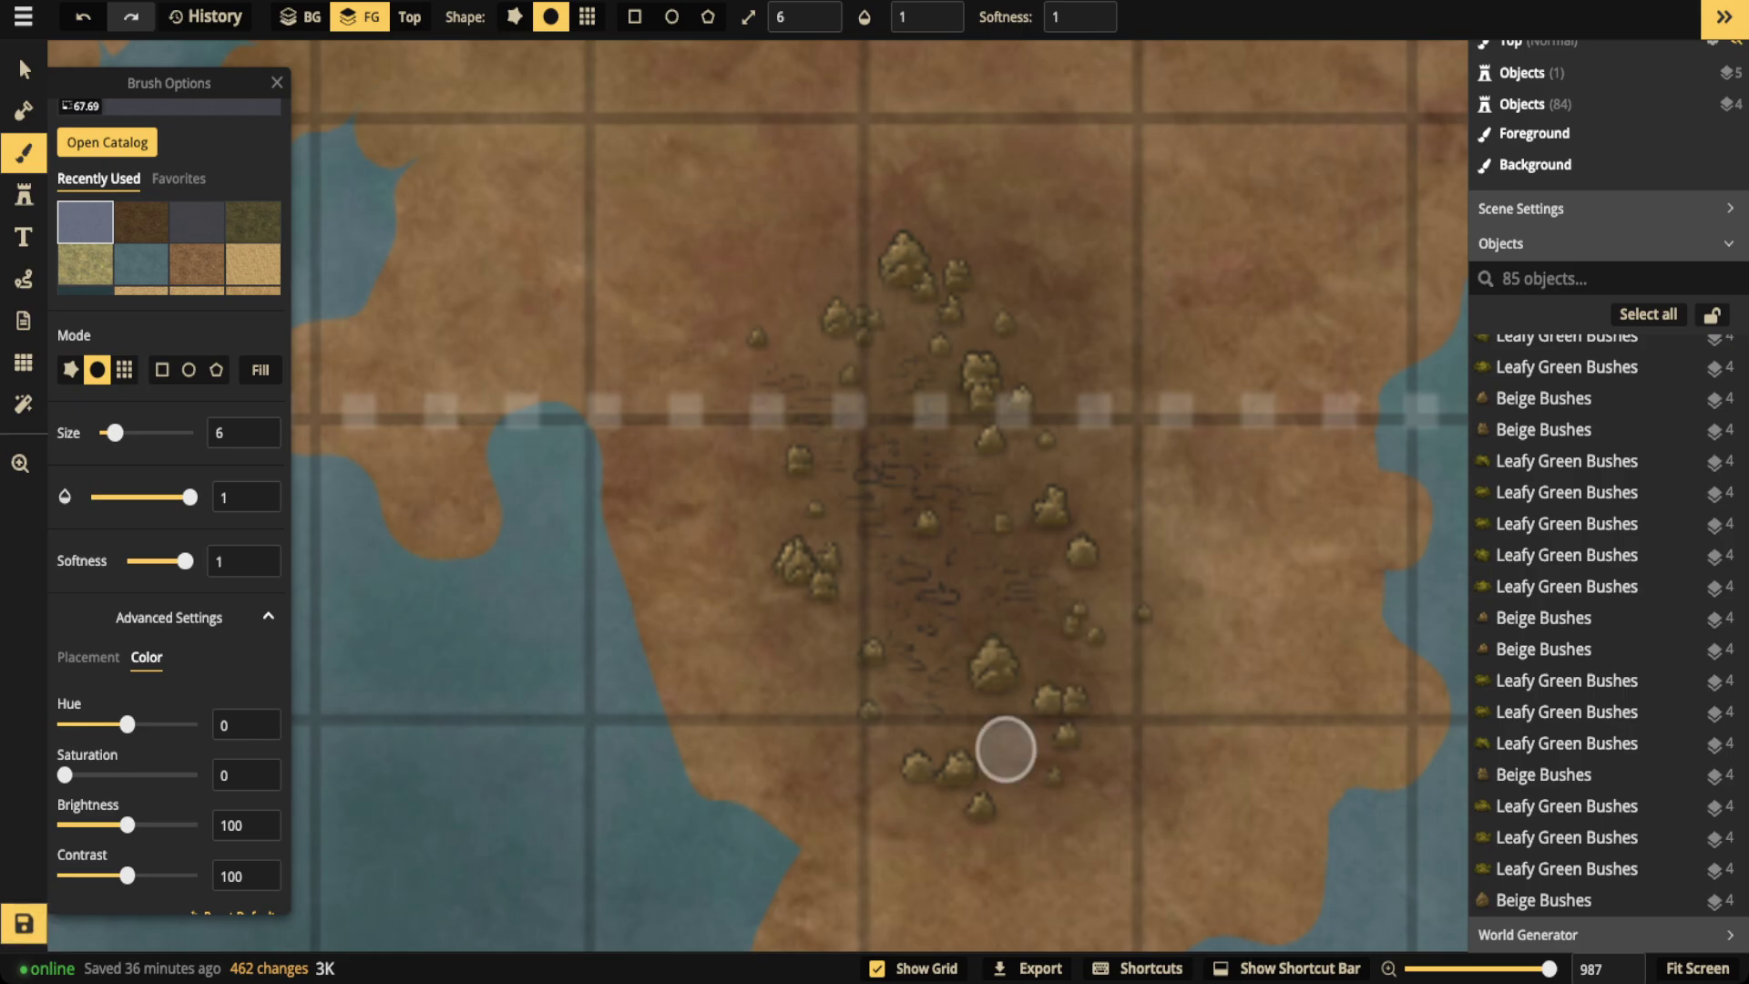
{"action": "left_click", "coordinate": [882, 595]}
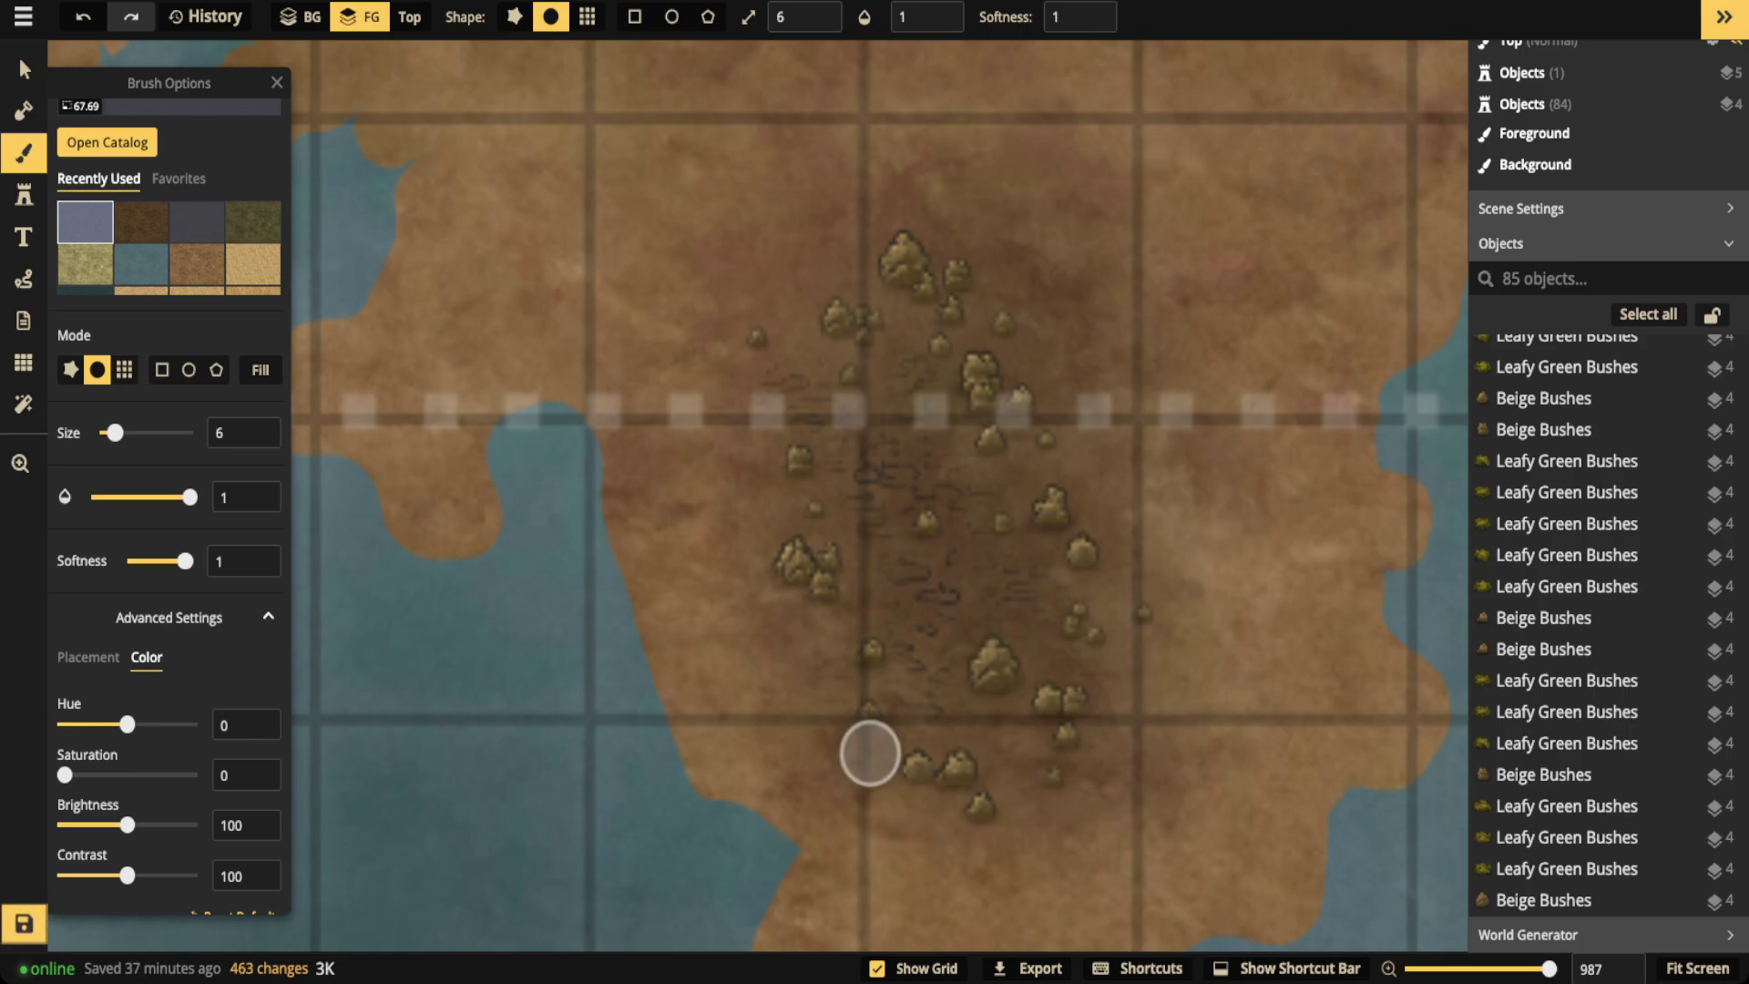
{"action": "left_click", "coordinate": [870, 753]}
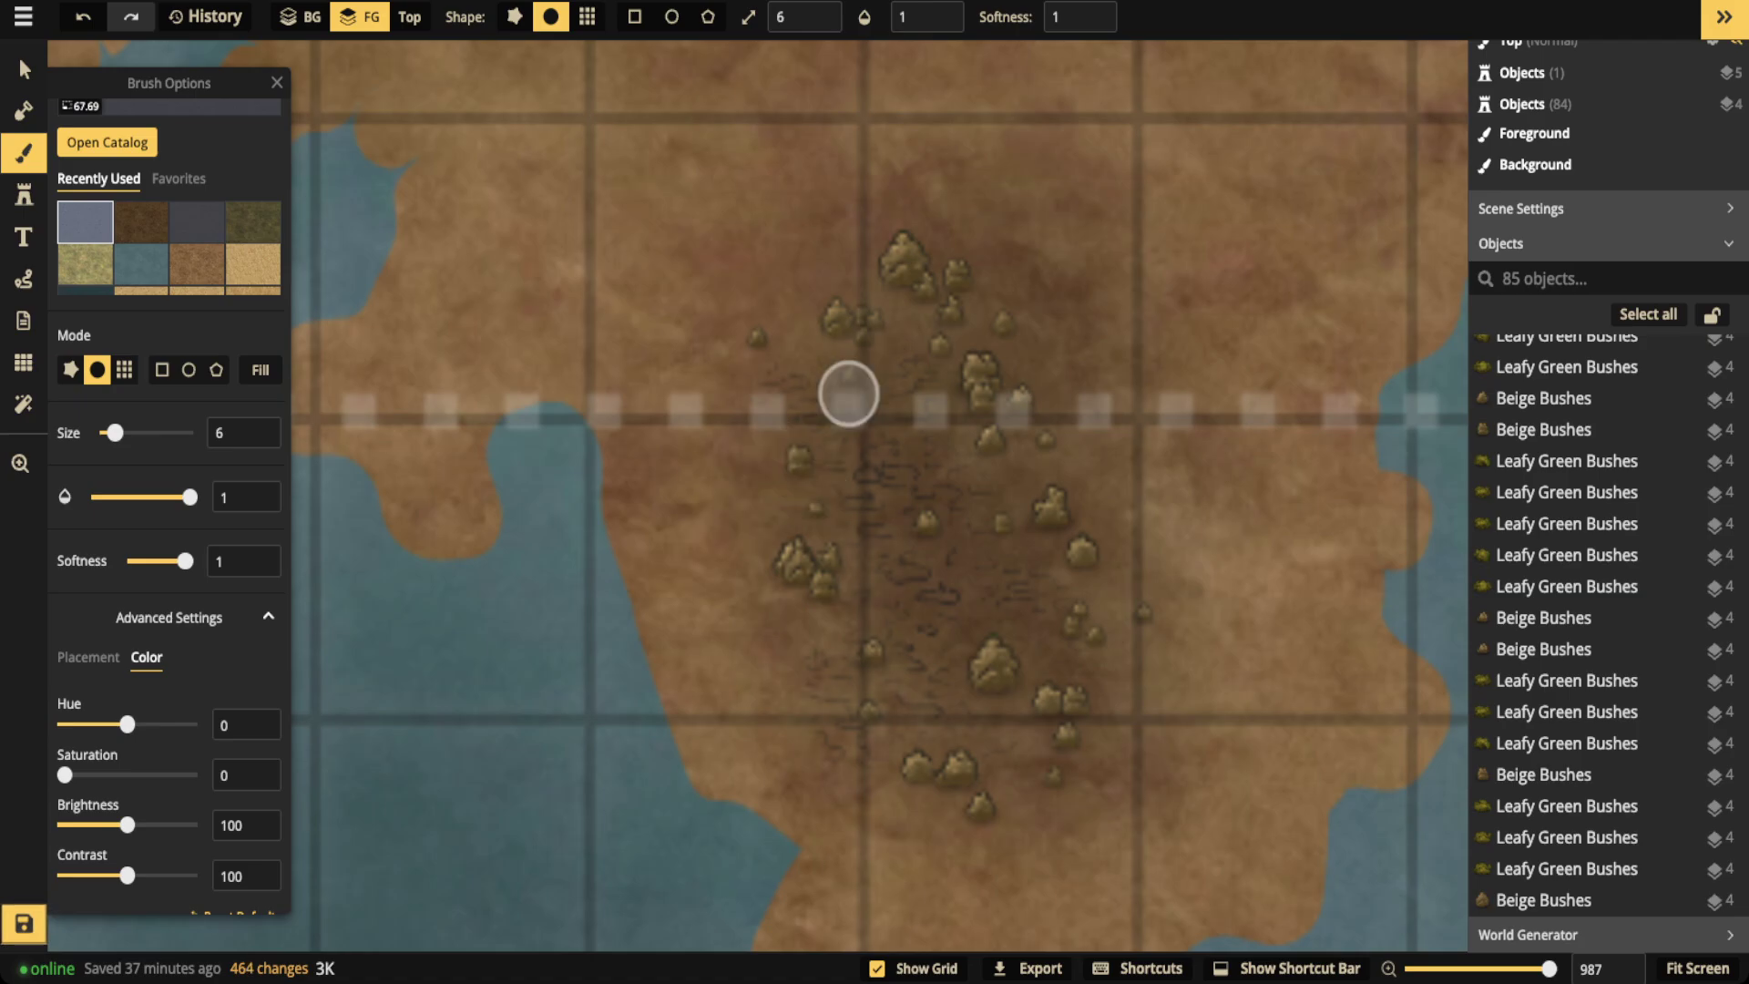
{"action": "left_click", "coordinate": [802, 364]}
{"action": "left_click", "coordinate": [1025, 587]}
{"action": "left_click", "coordinate": [954, 719]}
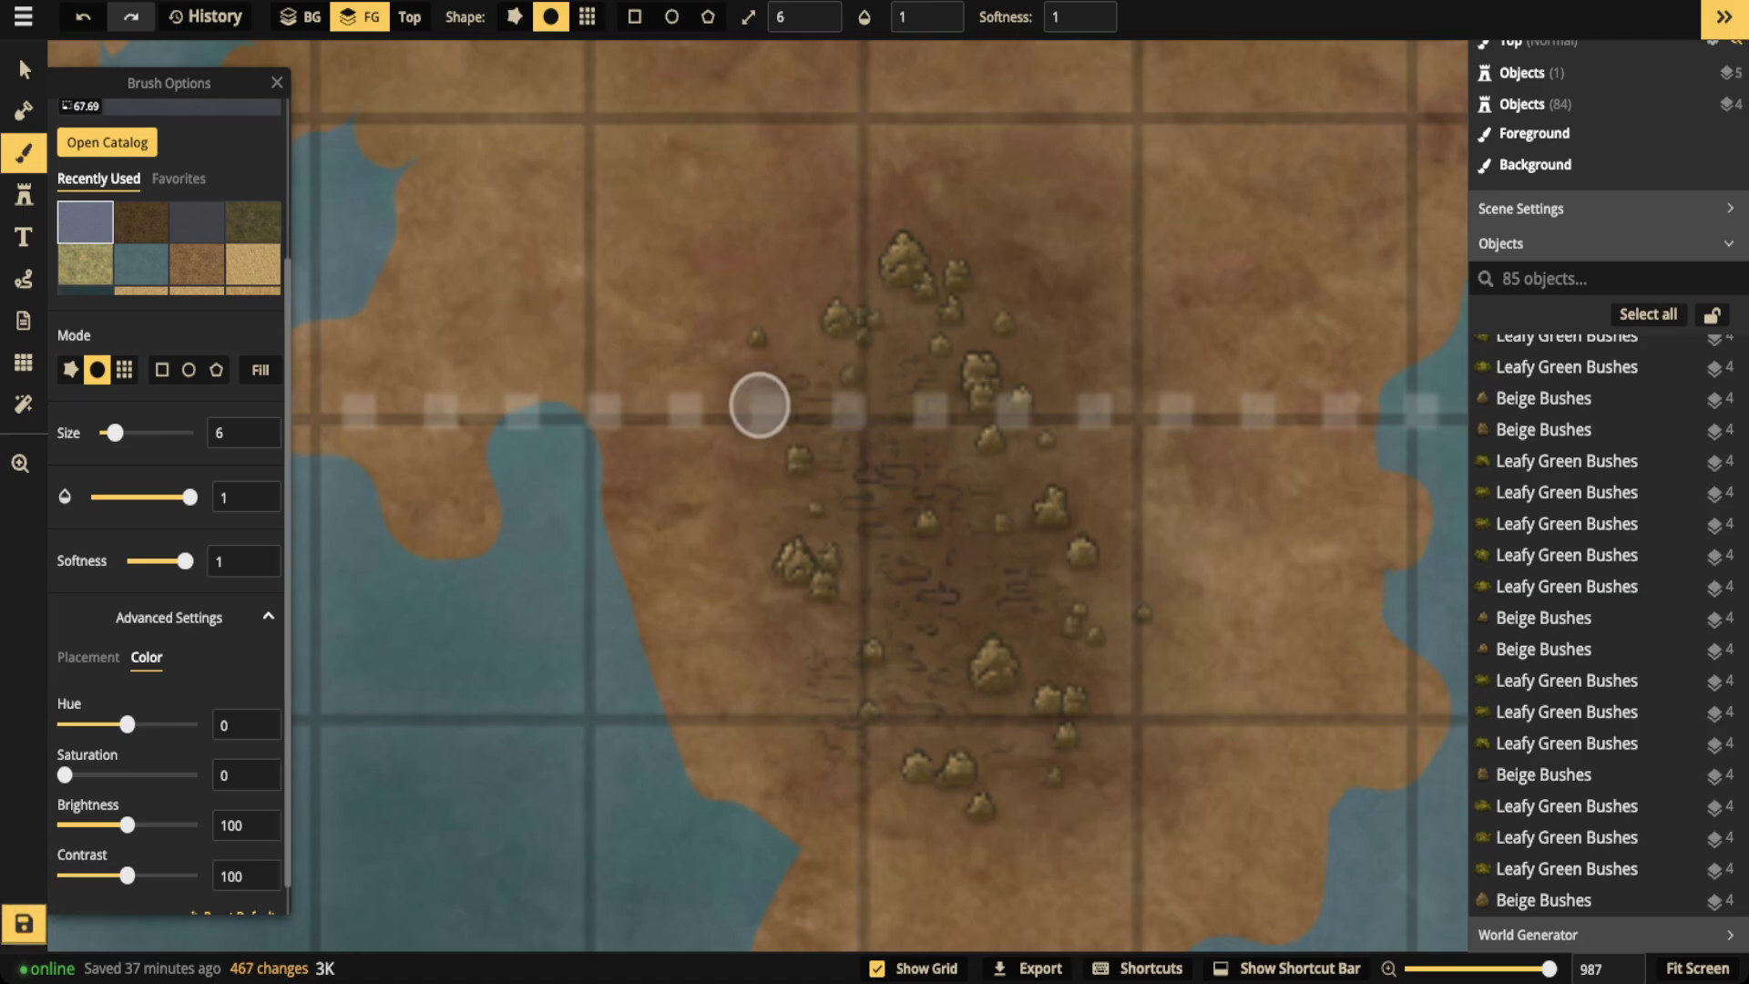
Switch the foreground brush to the pale yellow-green texture with opacity 0.55 and size 2
{"action": "left_click", "coordinate": [85, 264]}
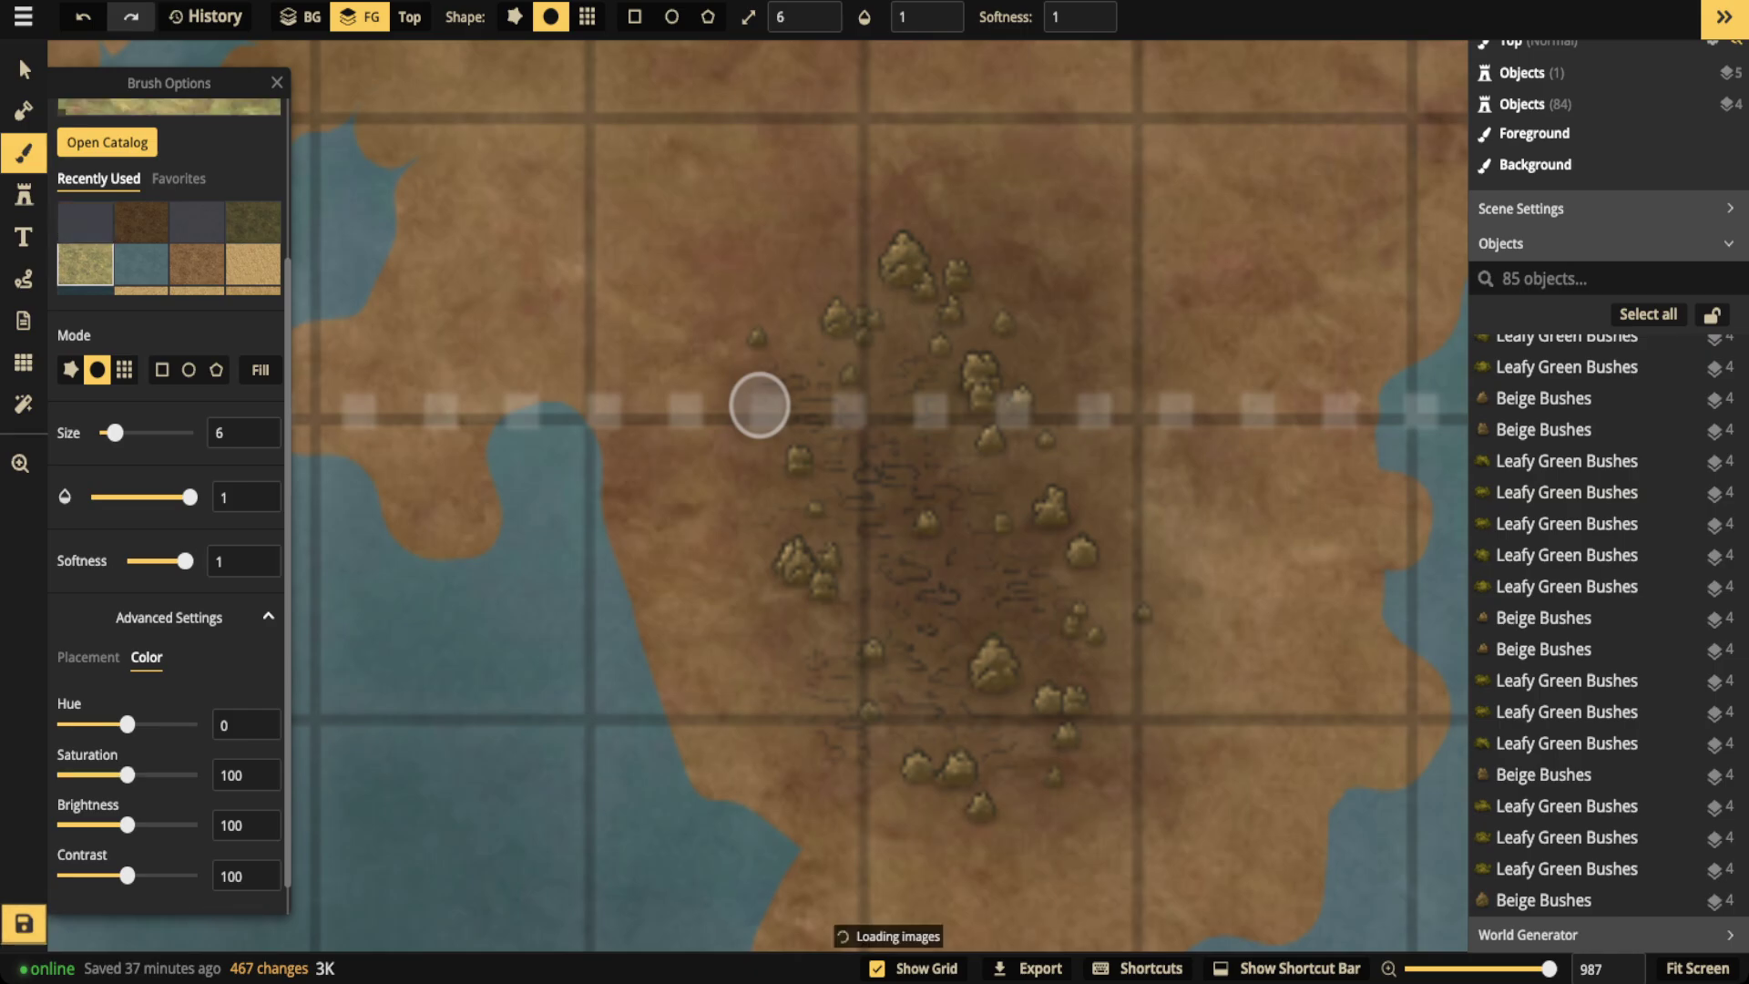
{"action": "scroll", "coordinate": [937, 601], "scroll_direction": "up", "scroll_amount": 1}
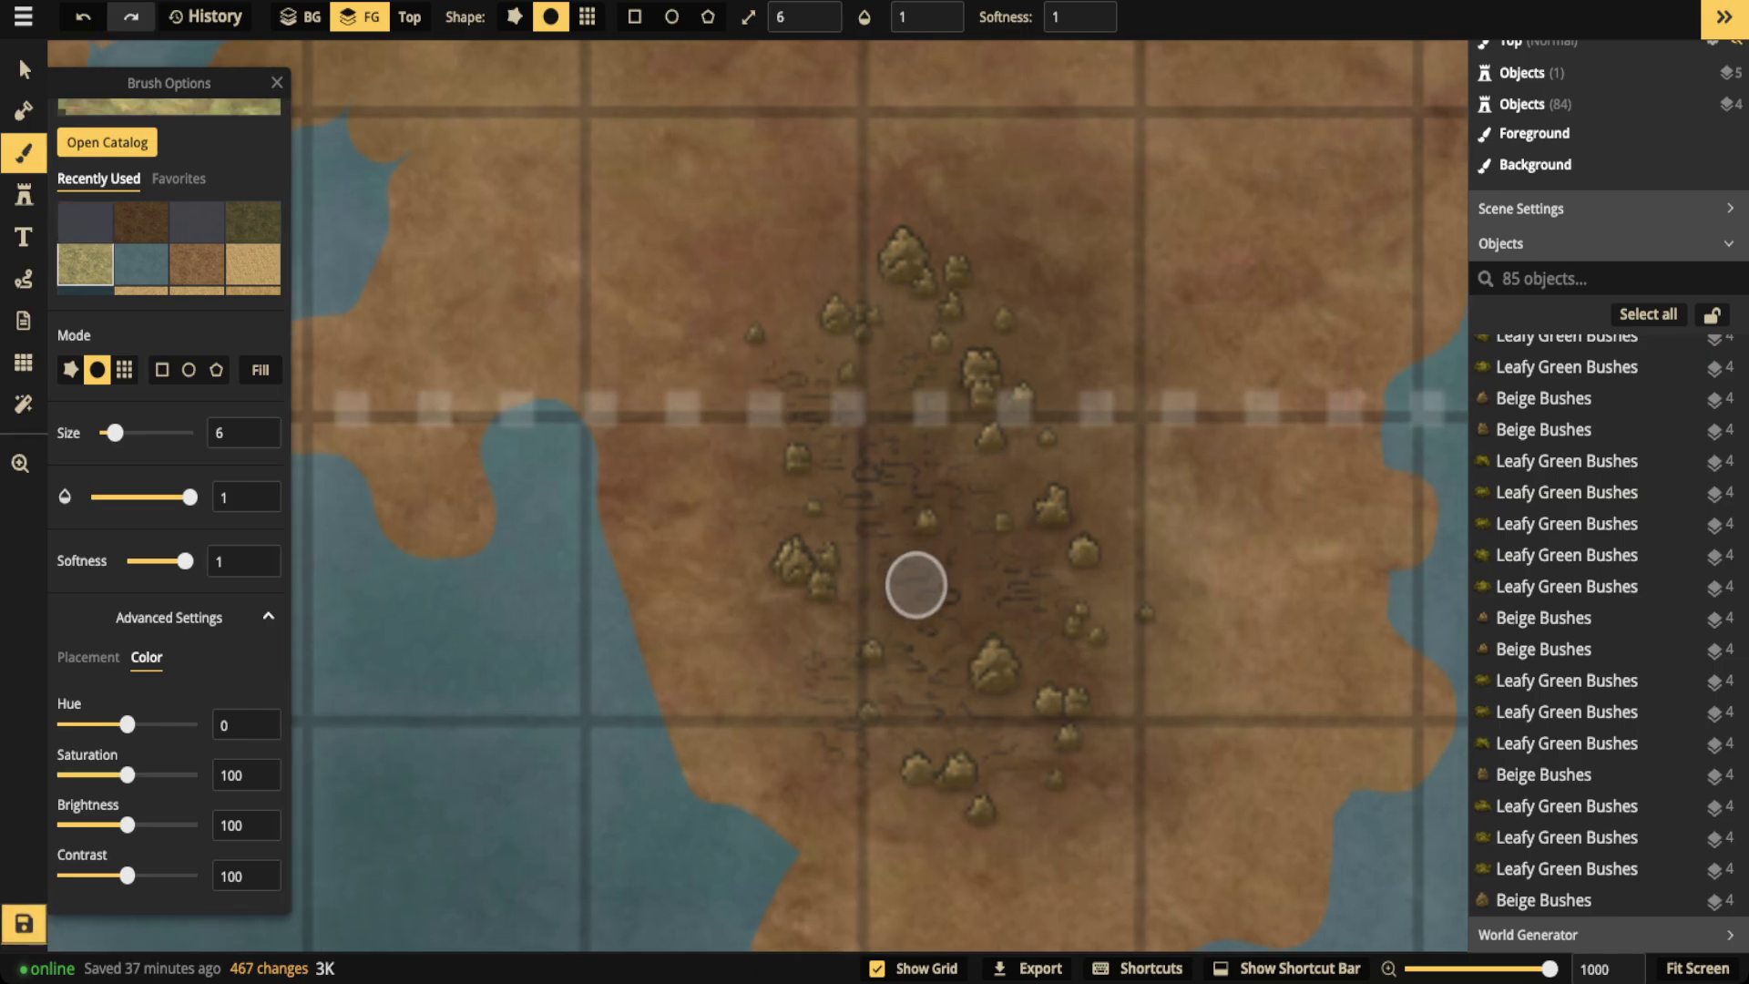
{"action": "left_click", "coordinate": [921, 16]}
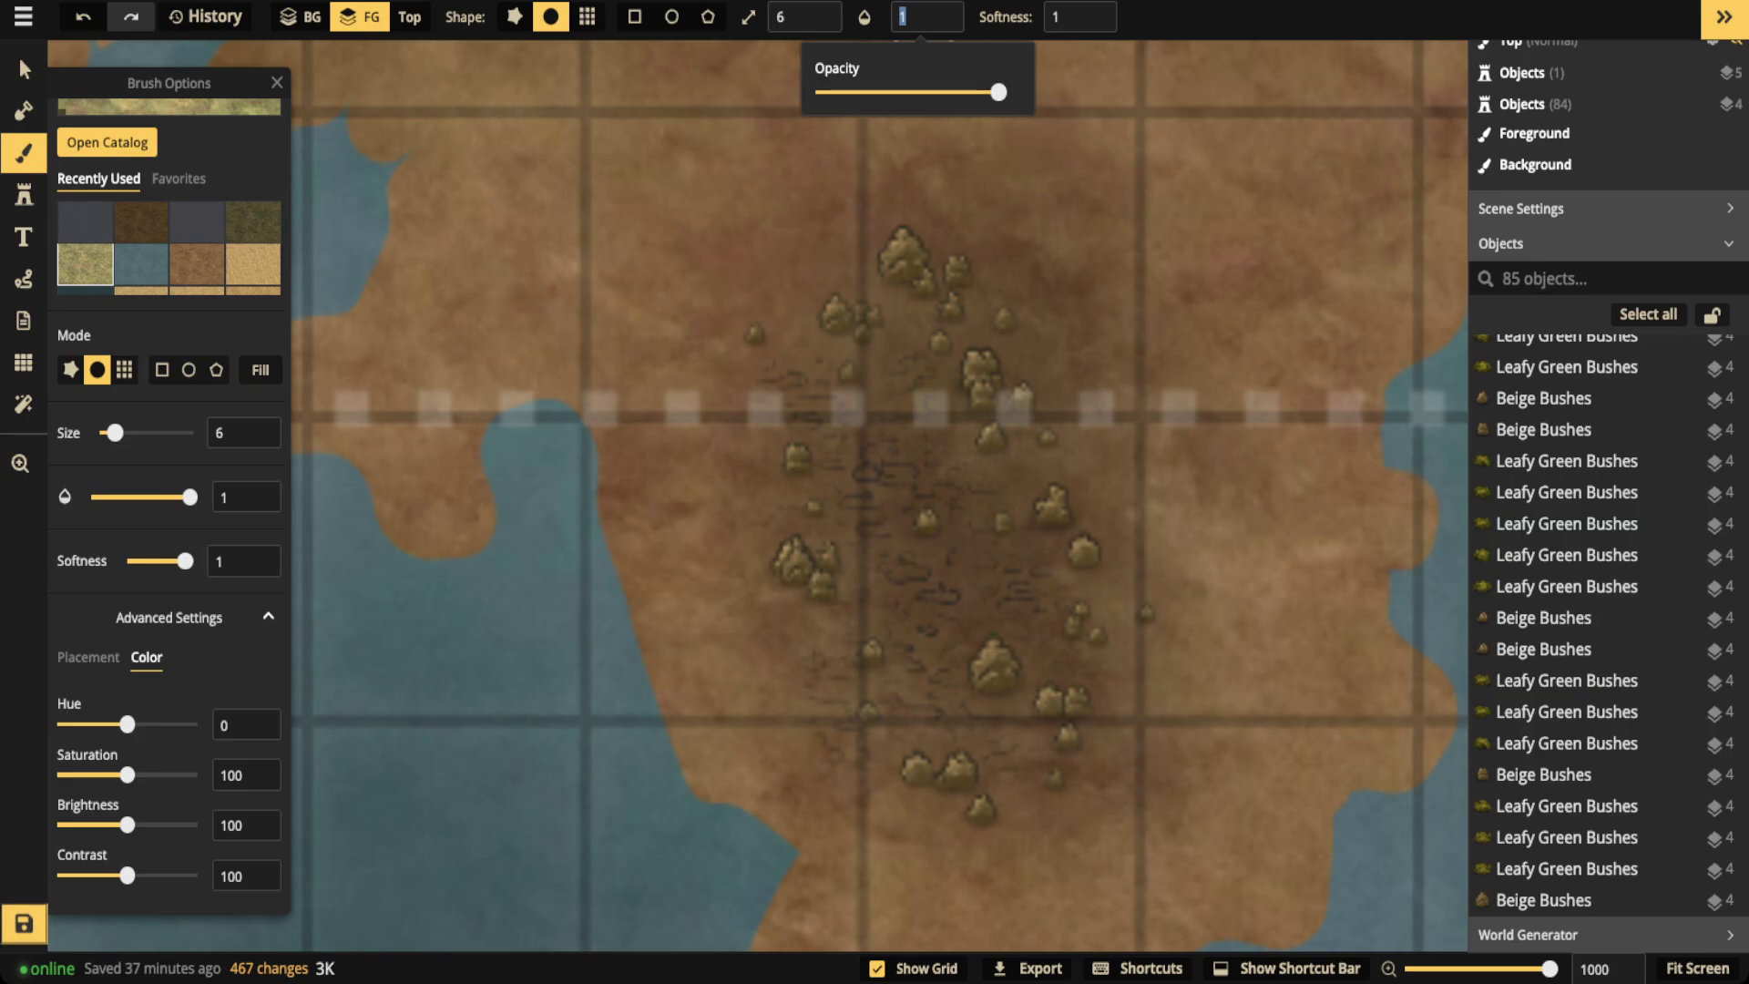
{"action": "left_click", "coordinate": [928, 92]}
{"action": "left_click", "coordinate": [818, 25]}
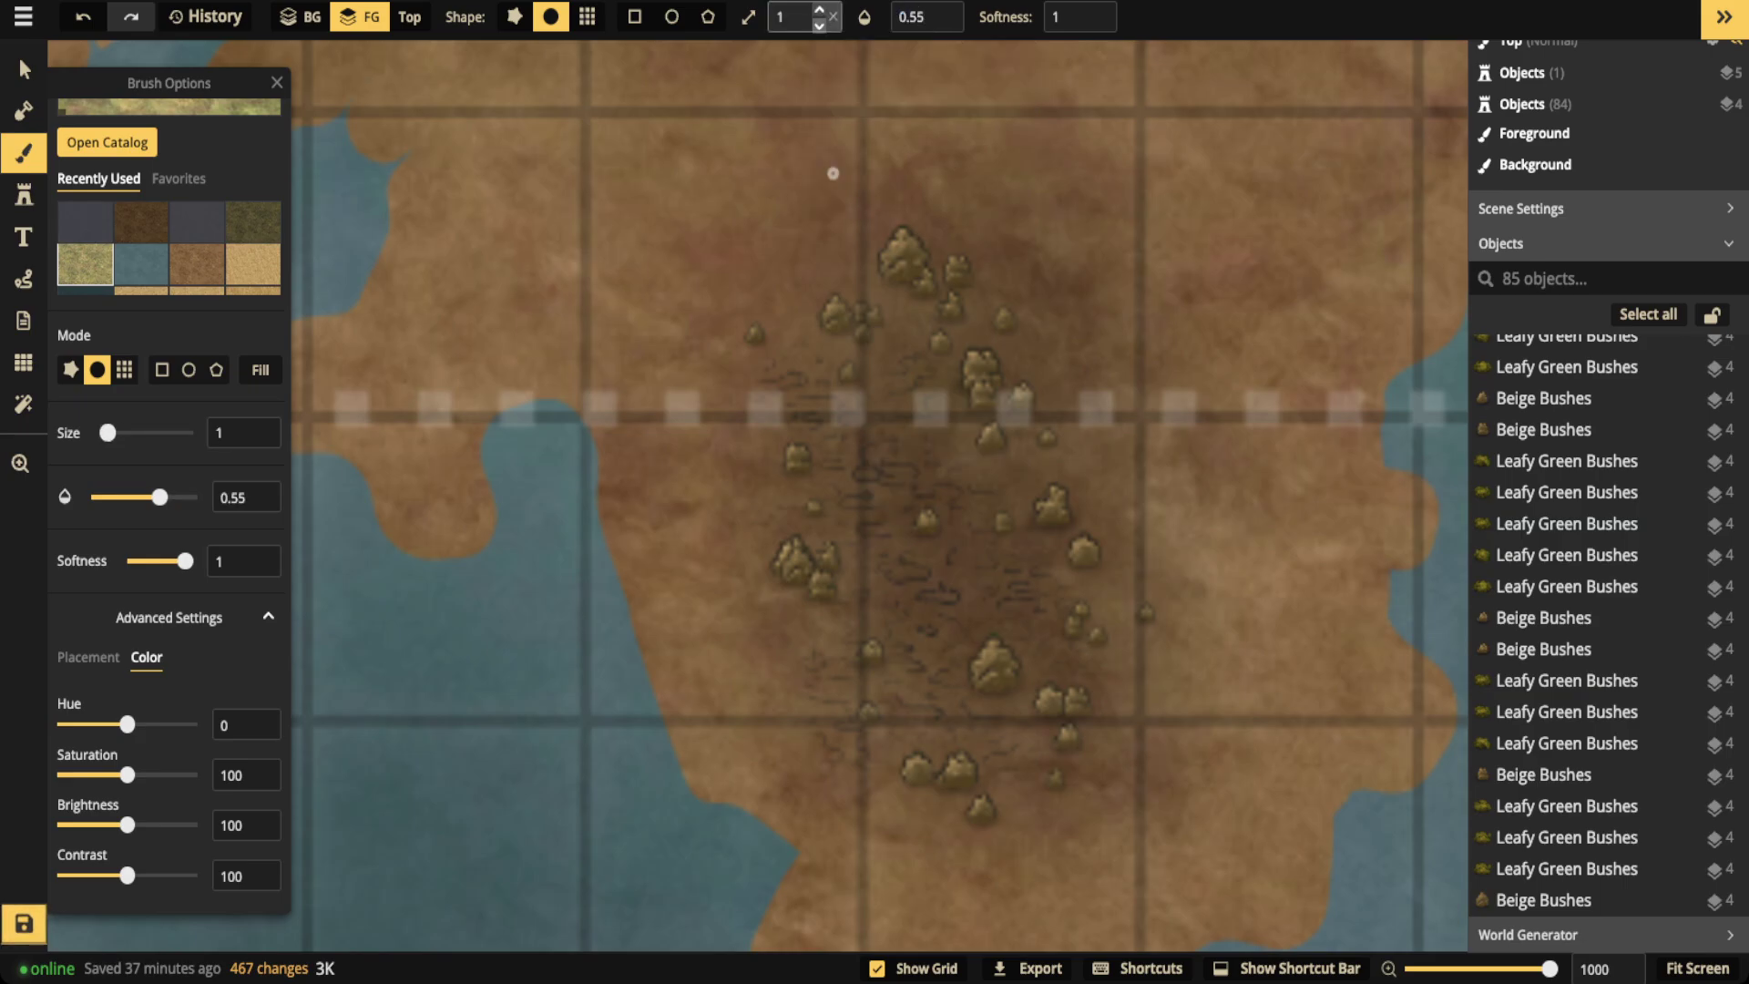
{"action": "key", "text": "Return"}
{"action": "left_click", "coordinate": [819, 8]}
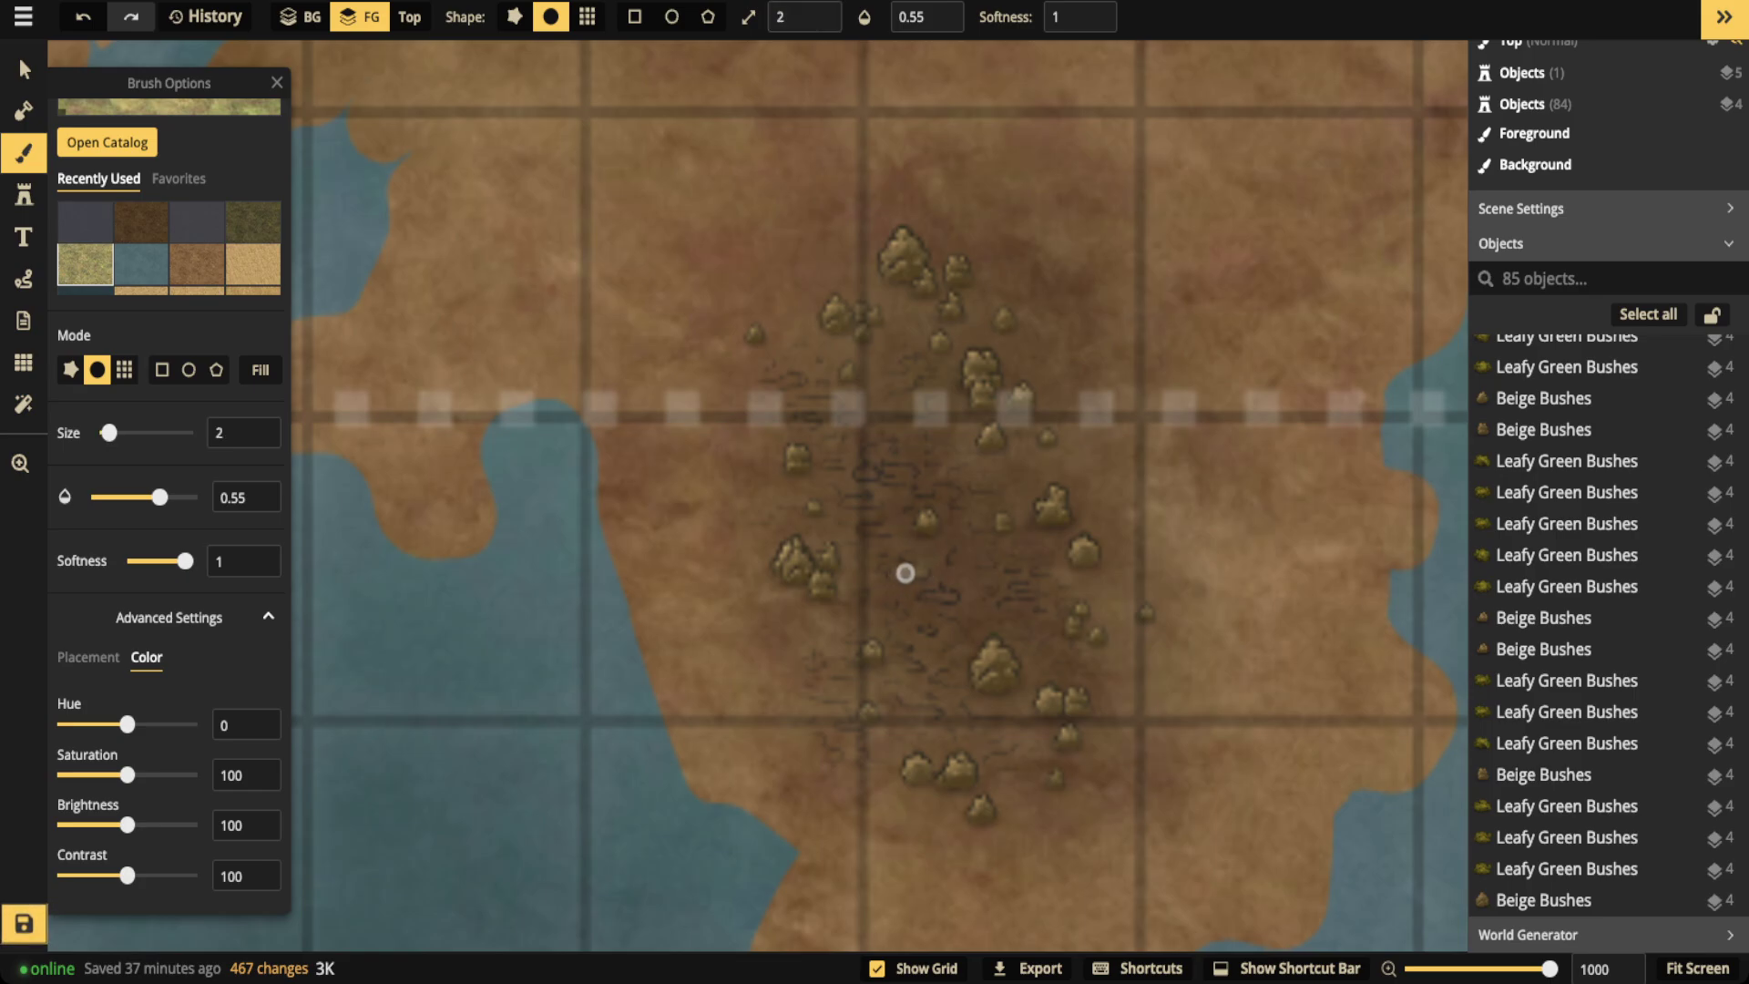
Dab small pale yellow-green patches between the beige bushes and over the dark ripple marks throughout the bog
{"action": "mouse_move", "coordinate": [890, 569]}
{"action": "left_mouse_down"}
{"action": "mouse_move", "coordinate": [985, 537]}
{"action": "mouse_move", "coordinate": [953, 597]}
{"action": "left_mouse_up"}
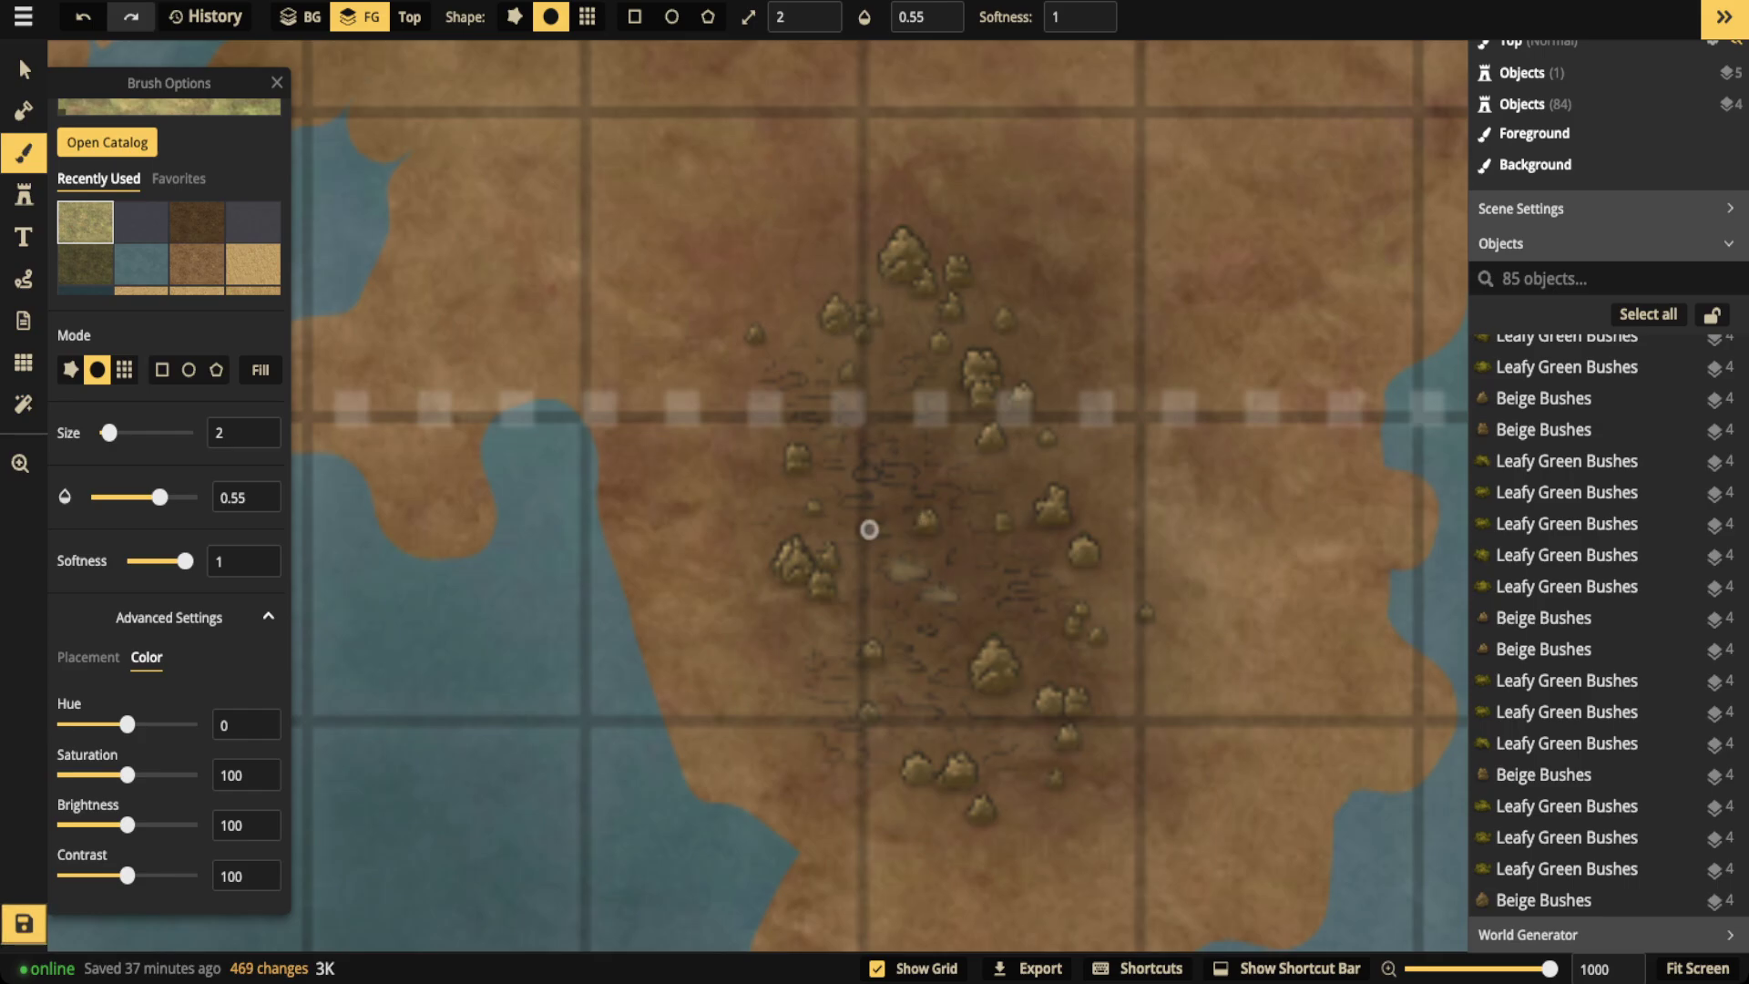
{"action": "left_click", "coordinate": [878, 531]}
{"action": "left_click", "coordinate": [862, 502]}
{"action": "left_click", "coordinate": [865, 474]}
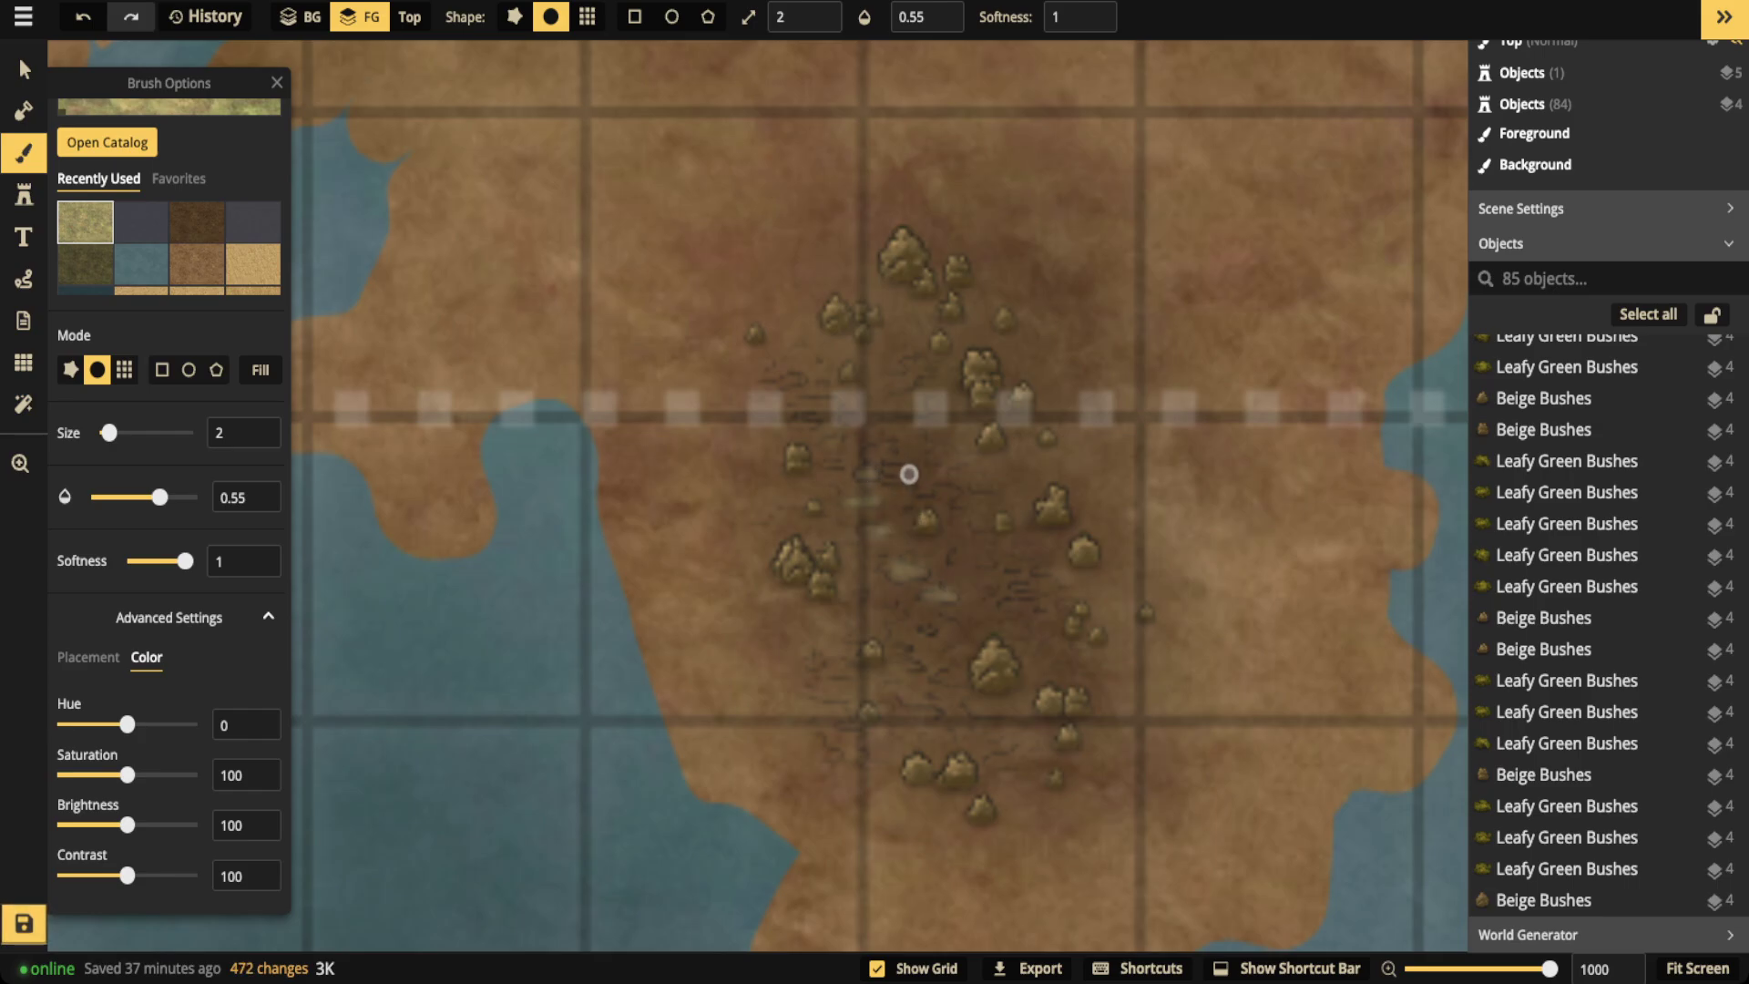
{"action": "left_click", "coordinate": [903, 477]}
{"action": "left_click_drag", "start_coordinate": [963, 505], "coordinate": [982, 507]}
{"action": "left_click_drag", "start_coordinate": [1007, 599], "coordinate": [1038, 606]}
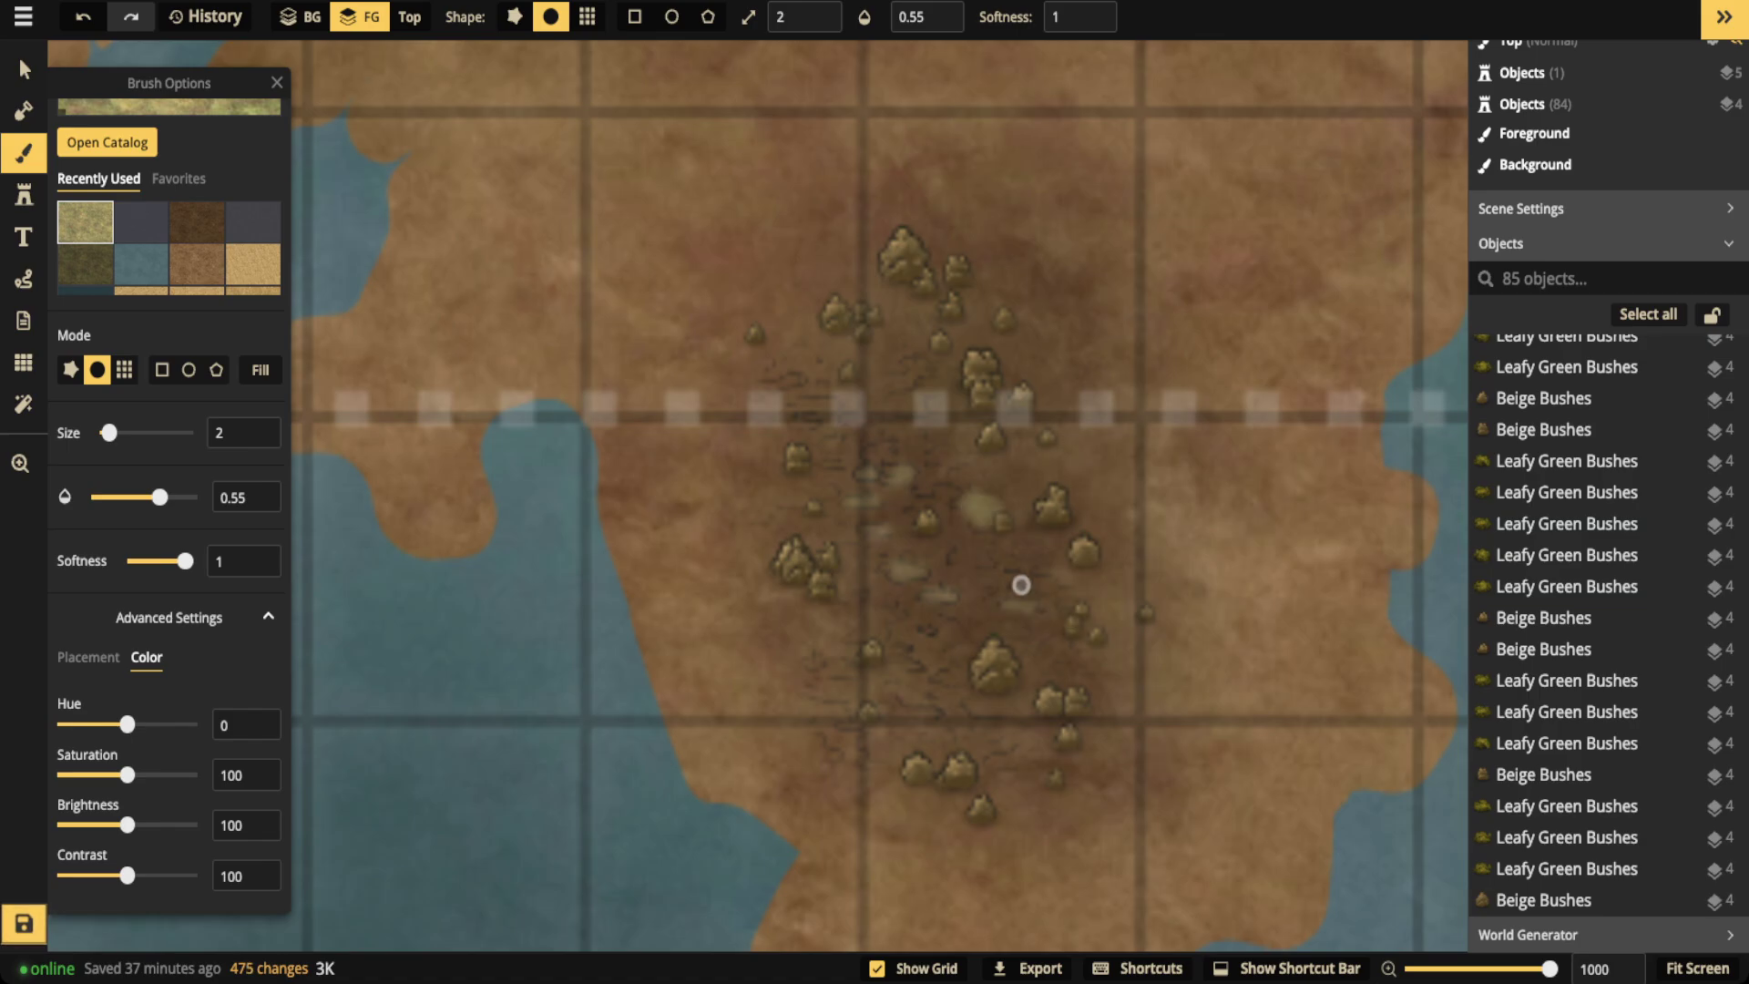
{"action": "left_click", "coordinate": [1015, 574]}
{"action": "left_click", "coordinate": [1055, 568]}
{"action": "left_click", "coordinate": [981, 560]}
{"action": "left_click", "coordinate": [962, 554]}
{"action": "left_click", "coordinate": [923, 628]}
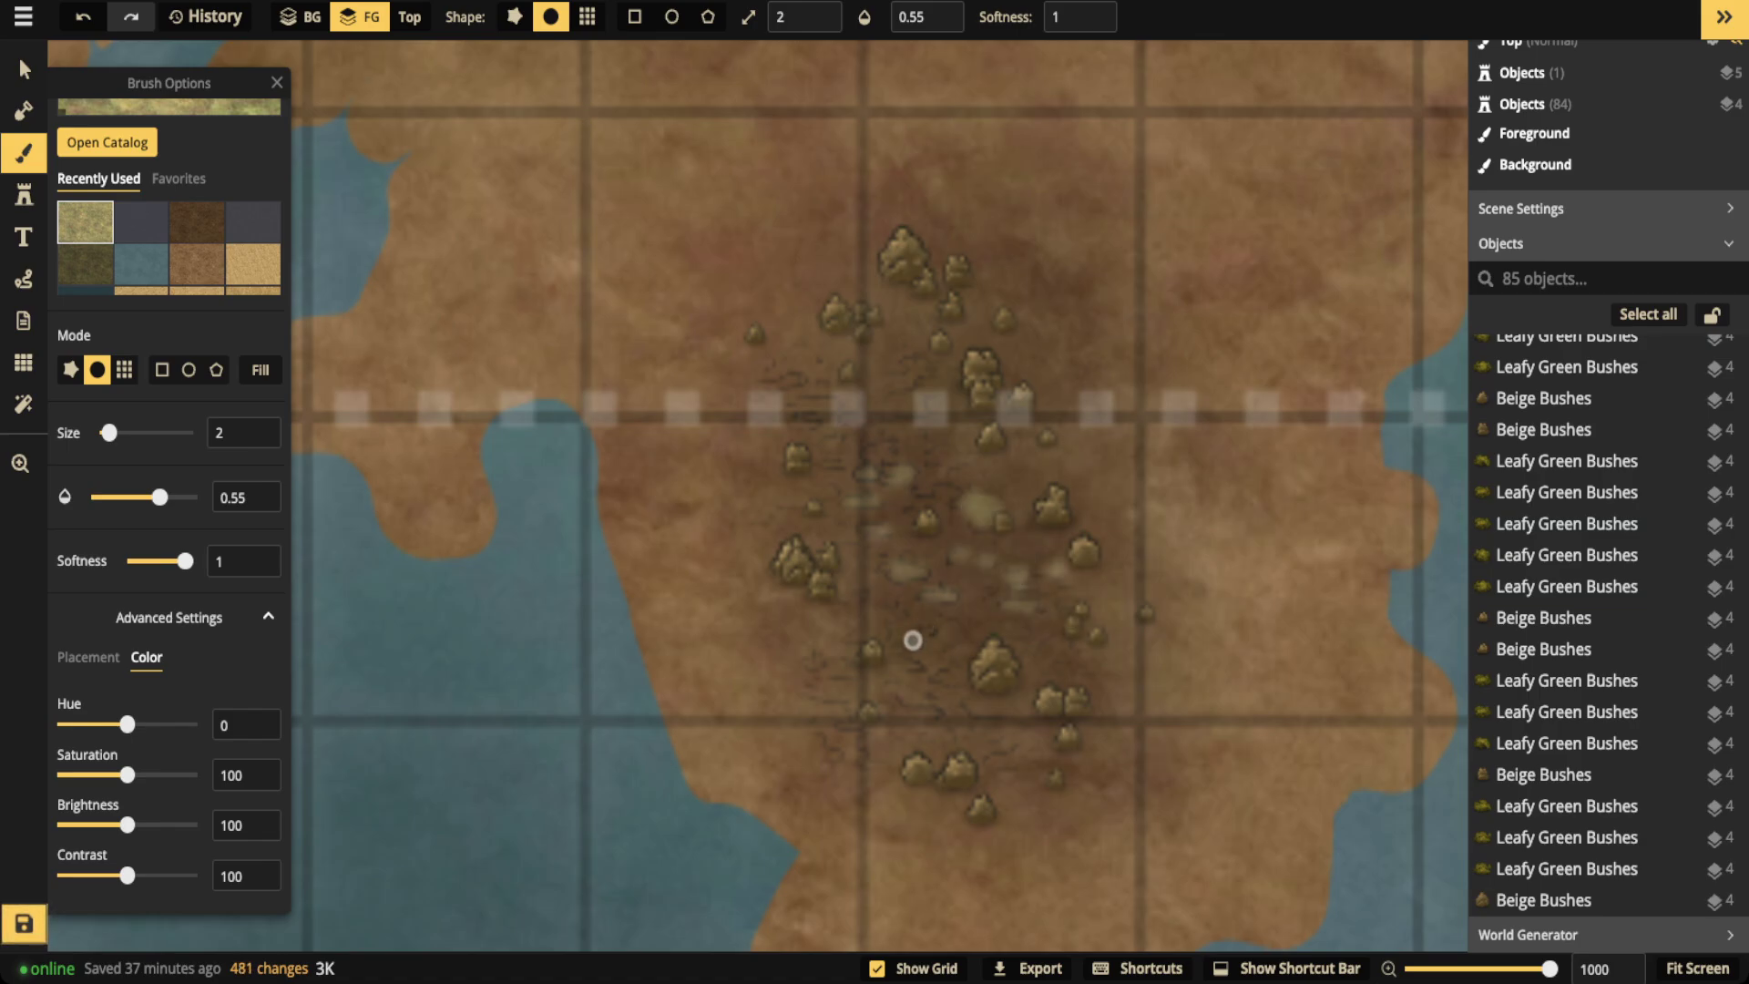
{"action": "left_click", "coordinate": [911, 640]}
{"action": "left_click", "coordinate": [900, 646]}
{"action": "left_click", "coordinate": [903, 664]}
{"action": "left_click_drag", "start_coordinate": [894, 698], "coordinate": [927, 715]}
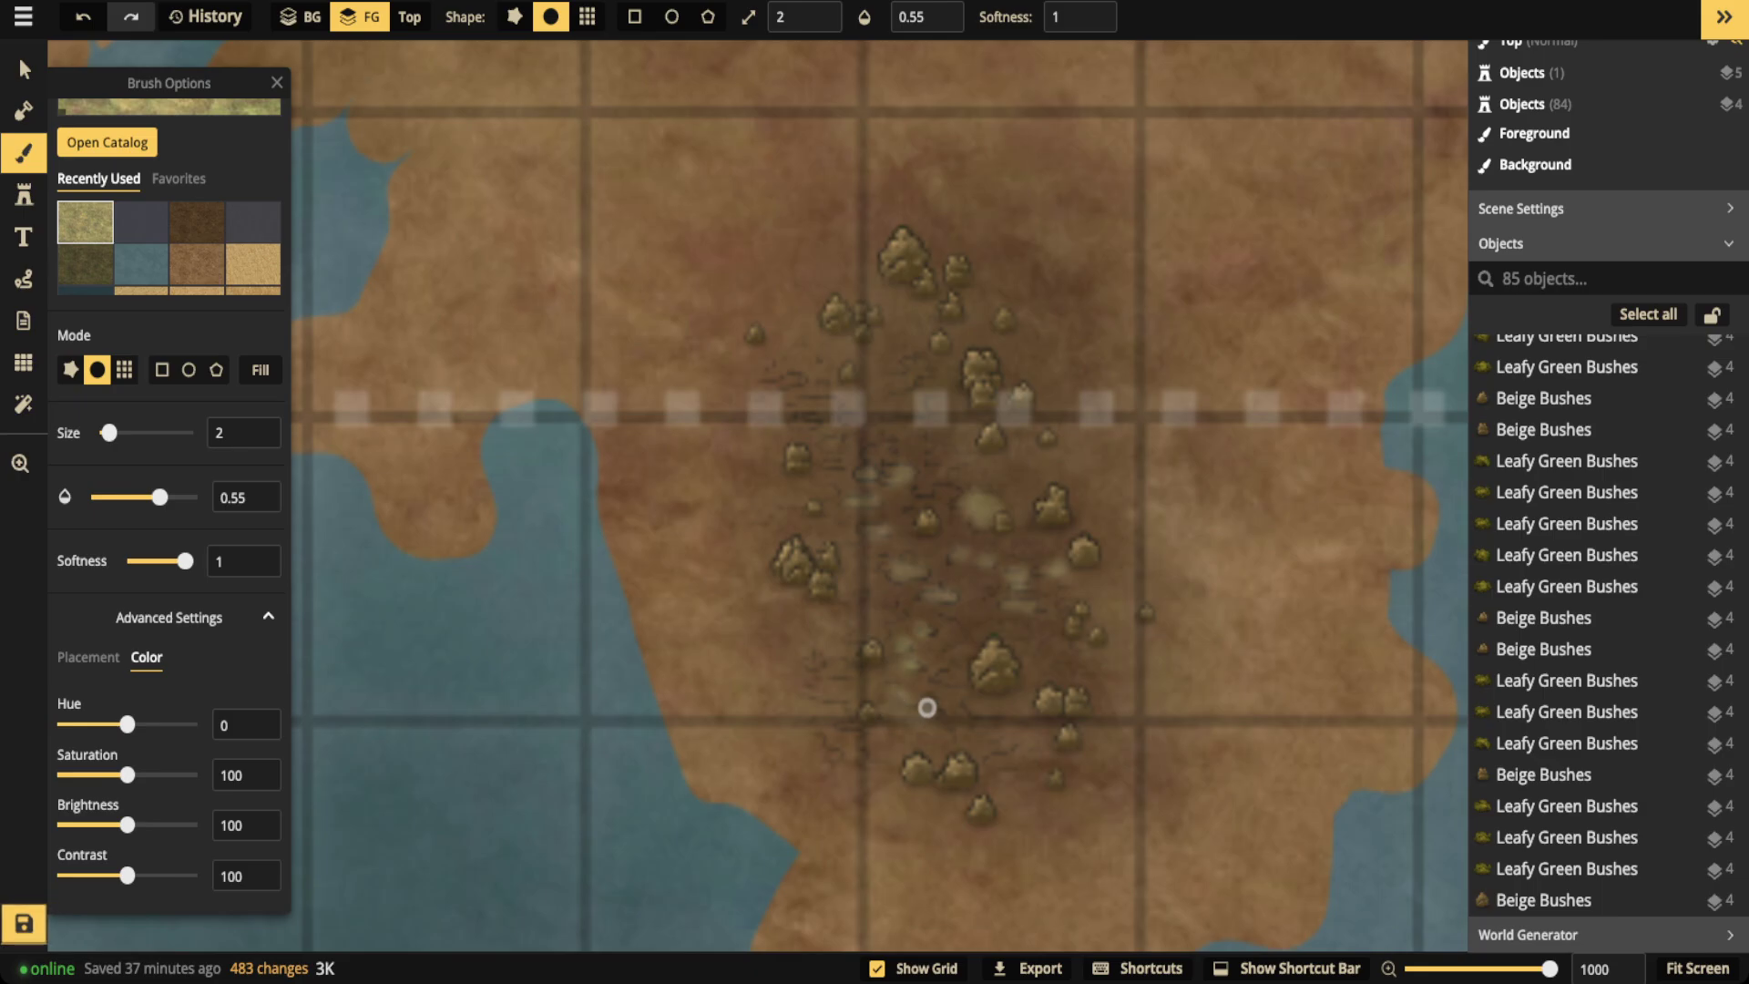
{"action": "left_click", "coordinate": [1007, 752]}
{"action": "left_click", "coordinate": [980, 708]}
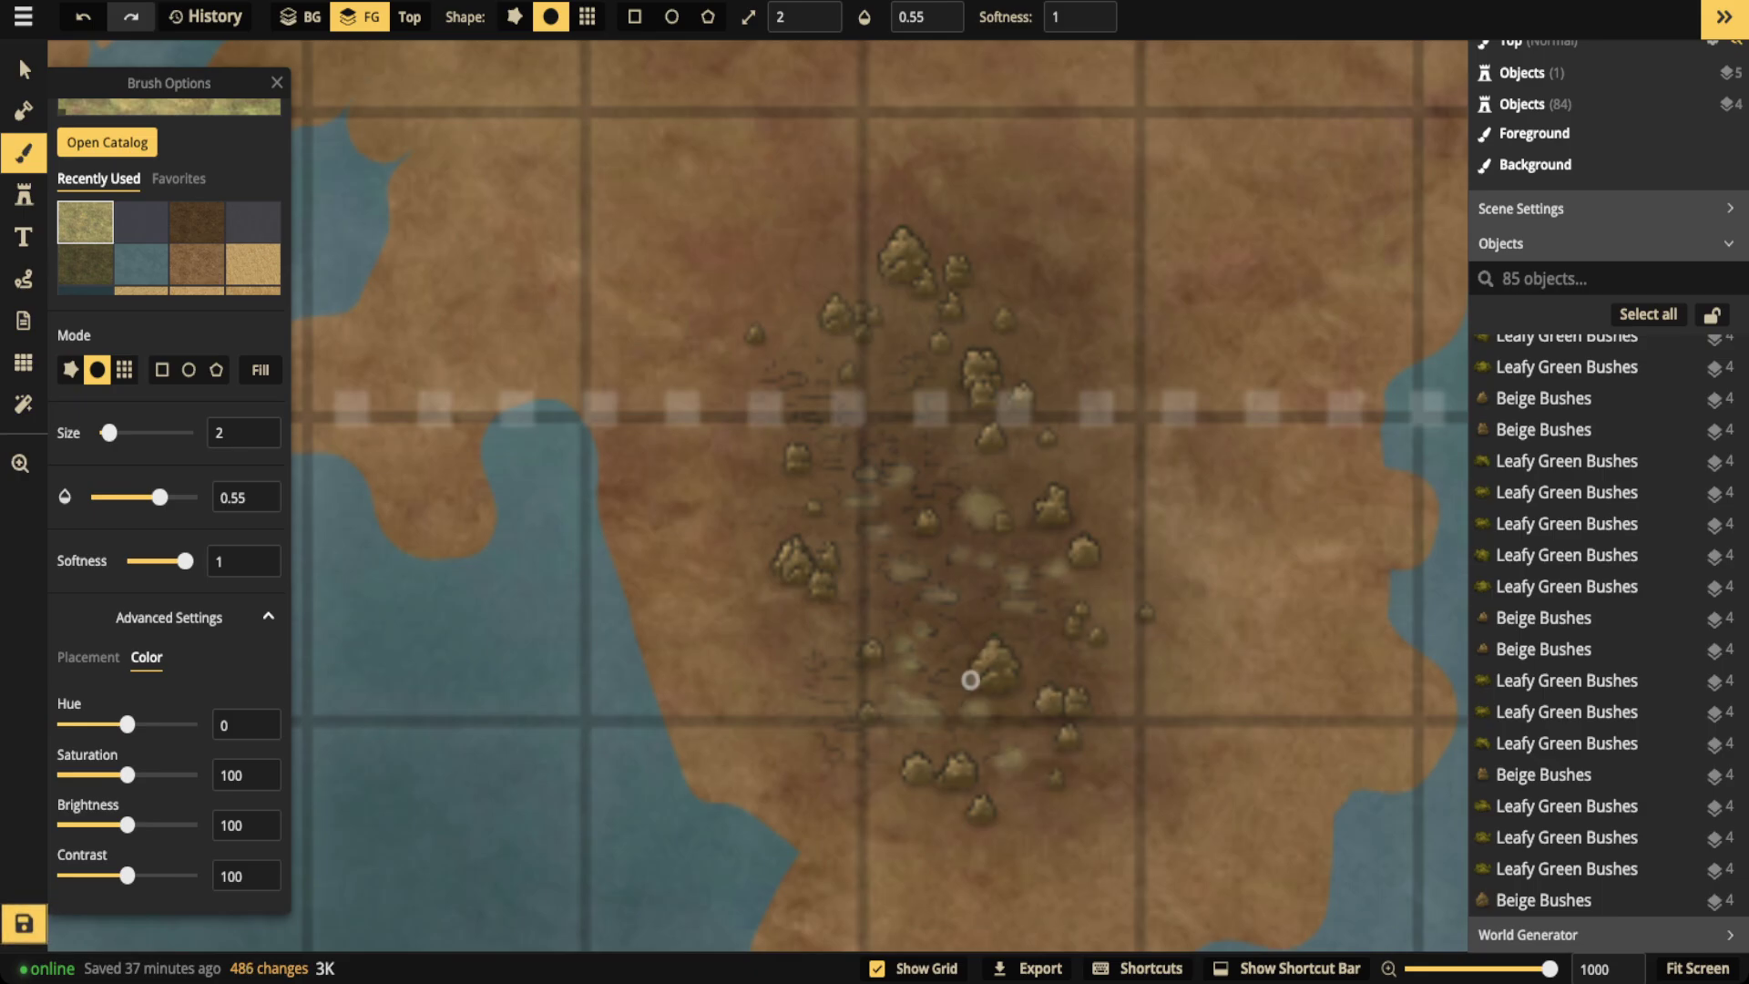
{"action": "left_click", "coordinate": [949, 675]}
{"action": "left_click", "coordinate": [866, 597]}
{"action": "left_click", "coordinate": [881, 448]}
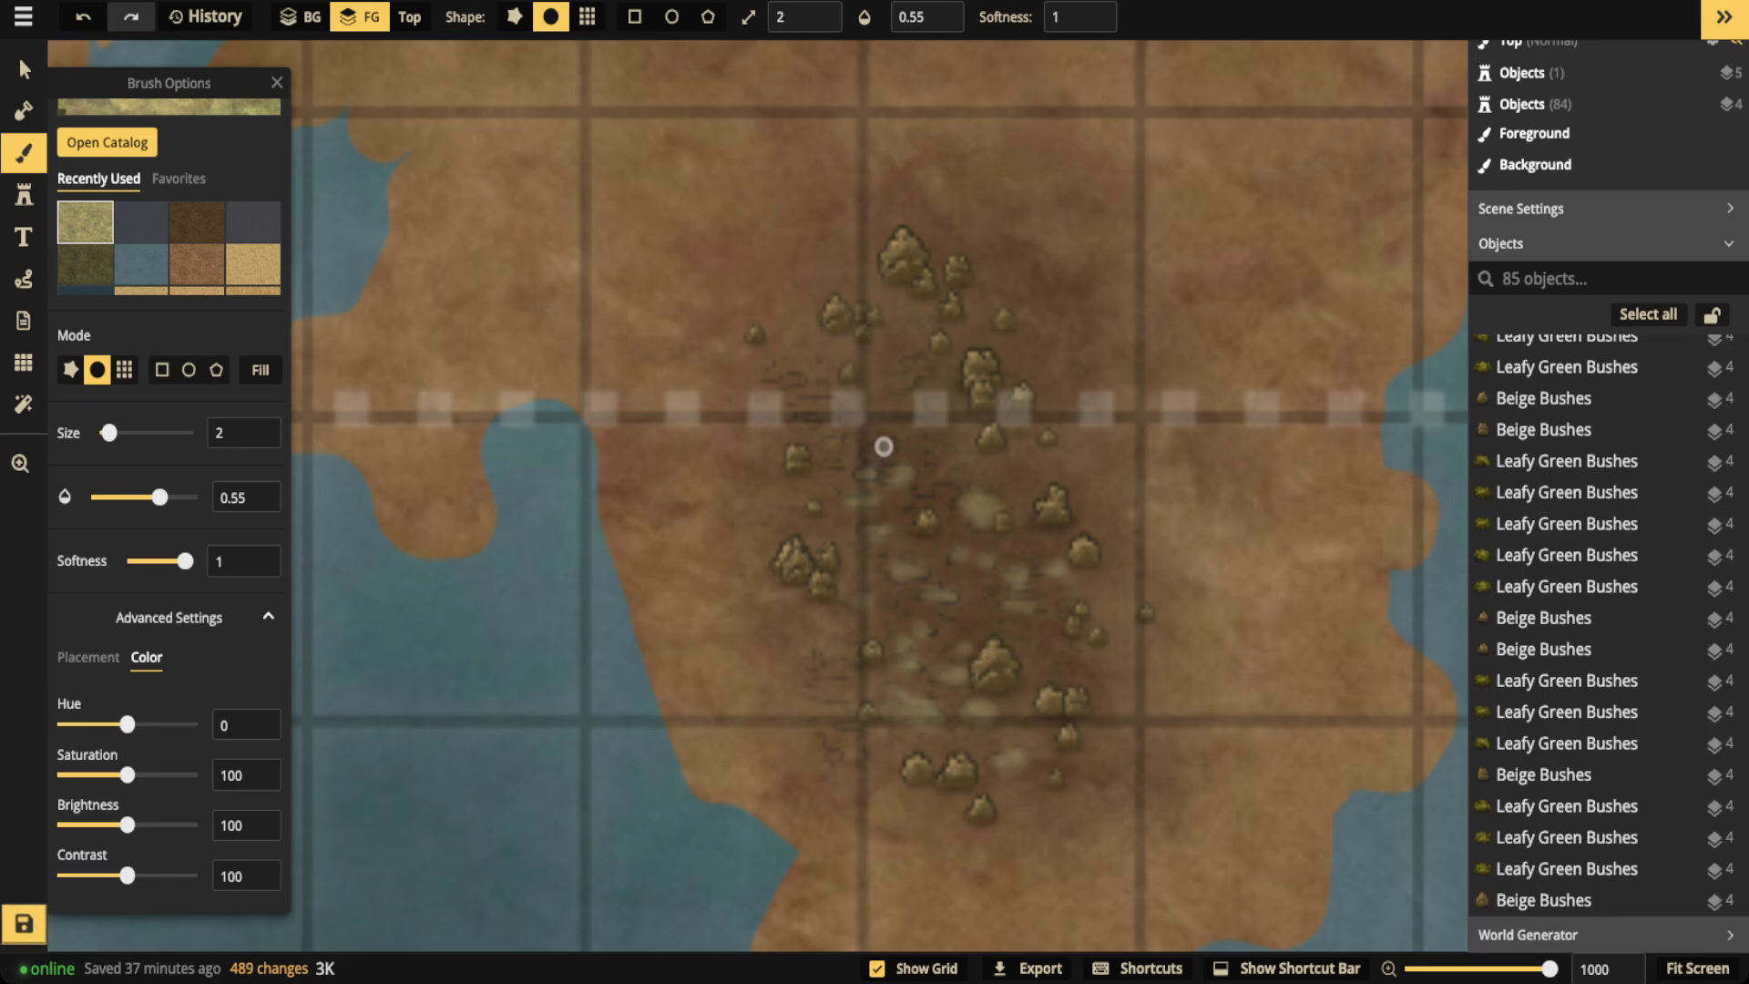
{"action": "left_click", "coordinate": [881, 449]}
{"action": "left_click", "coordinate": [909, 369]}
{"action": "left_click", "coordinate": [913, 376]}
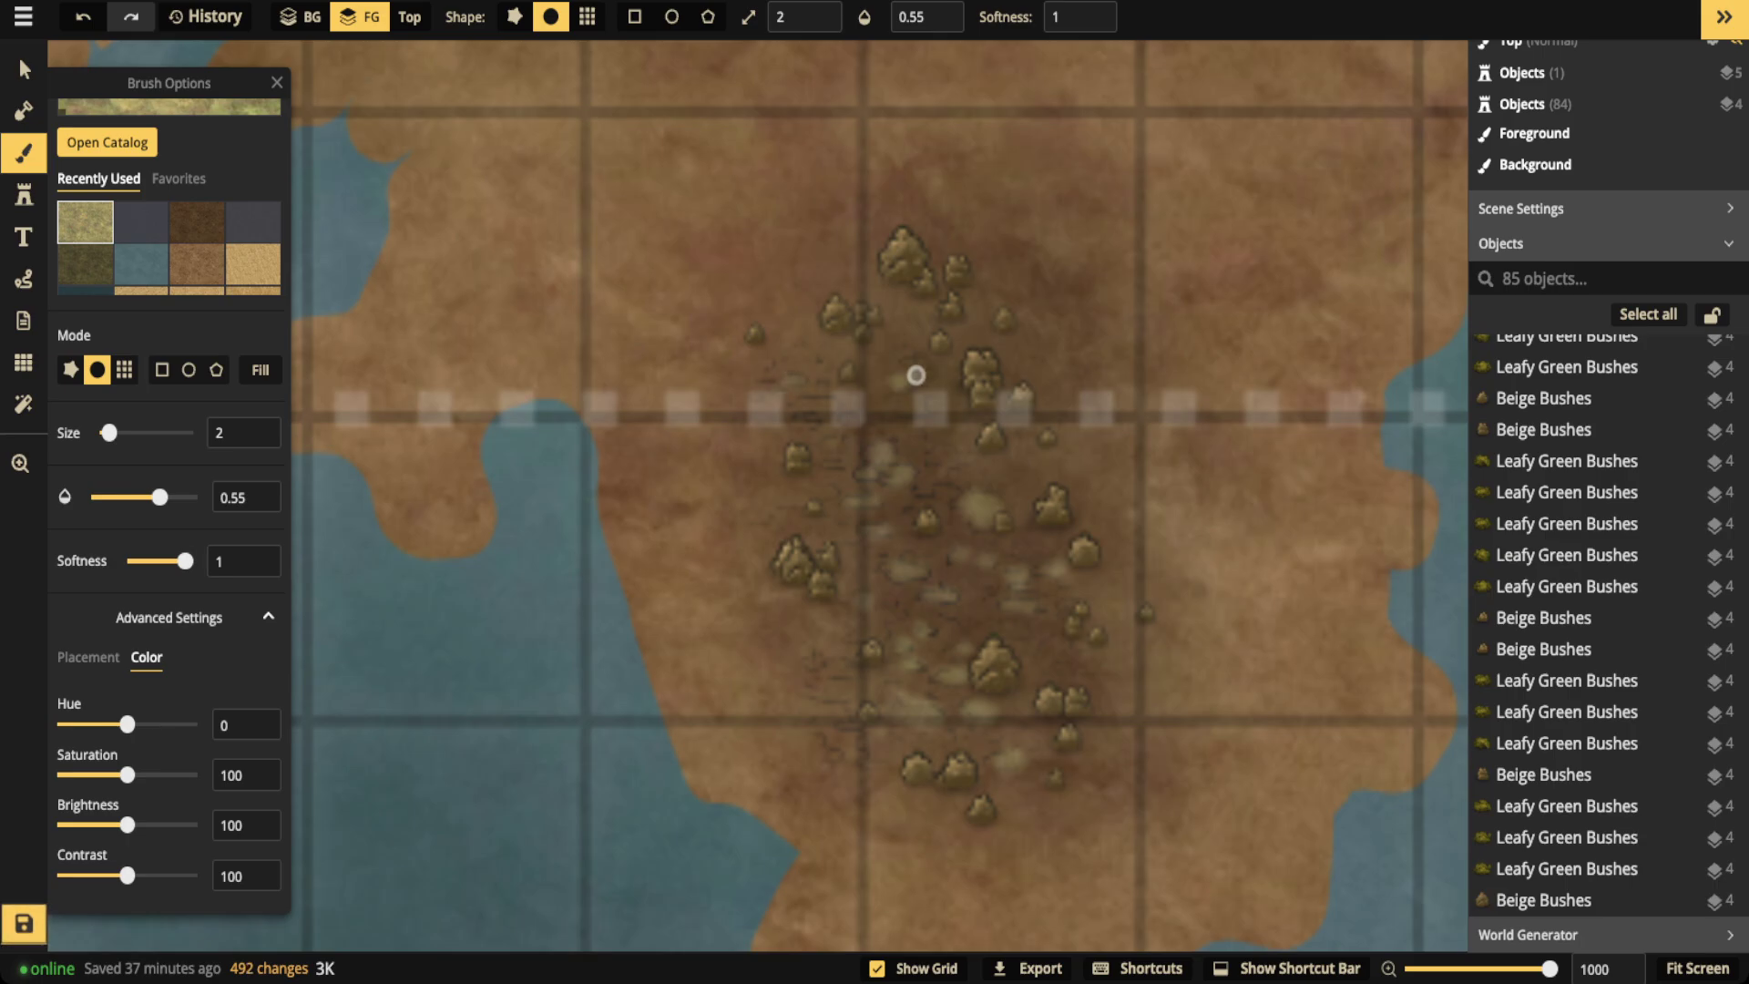
{"action": "left_click", "coordinate": [767, 519]}
{"action": "left_click", "coordinate": [817, 660]}
{"action": "left_click", "coordinate": [839, 735]}
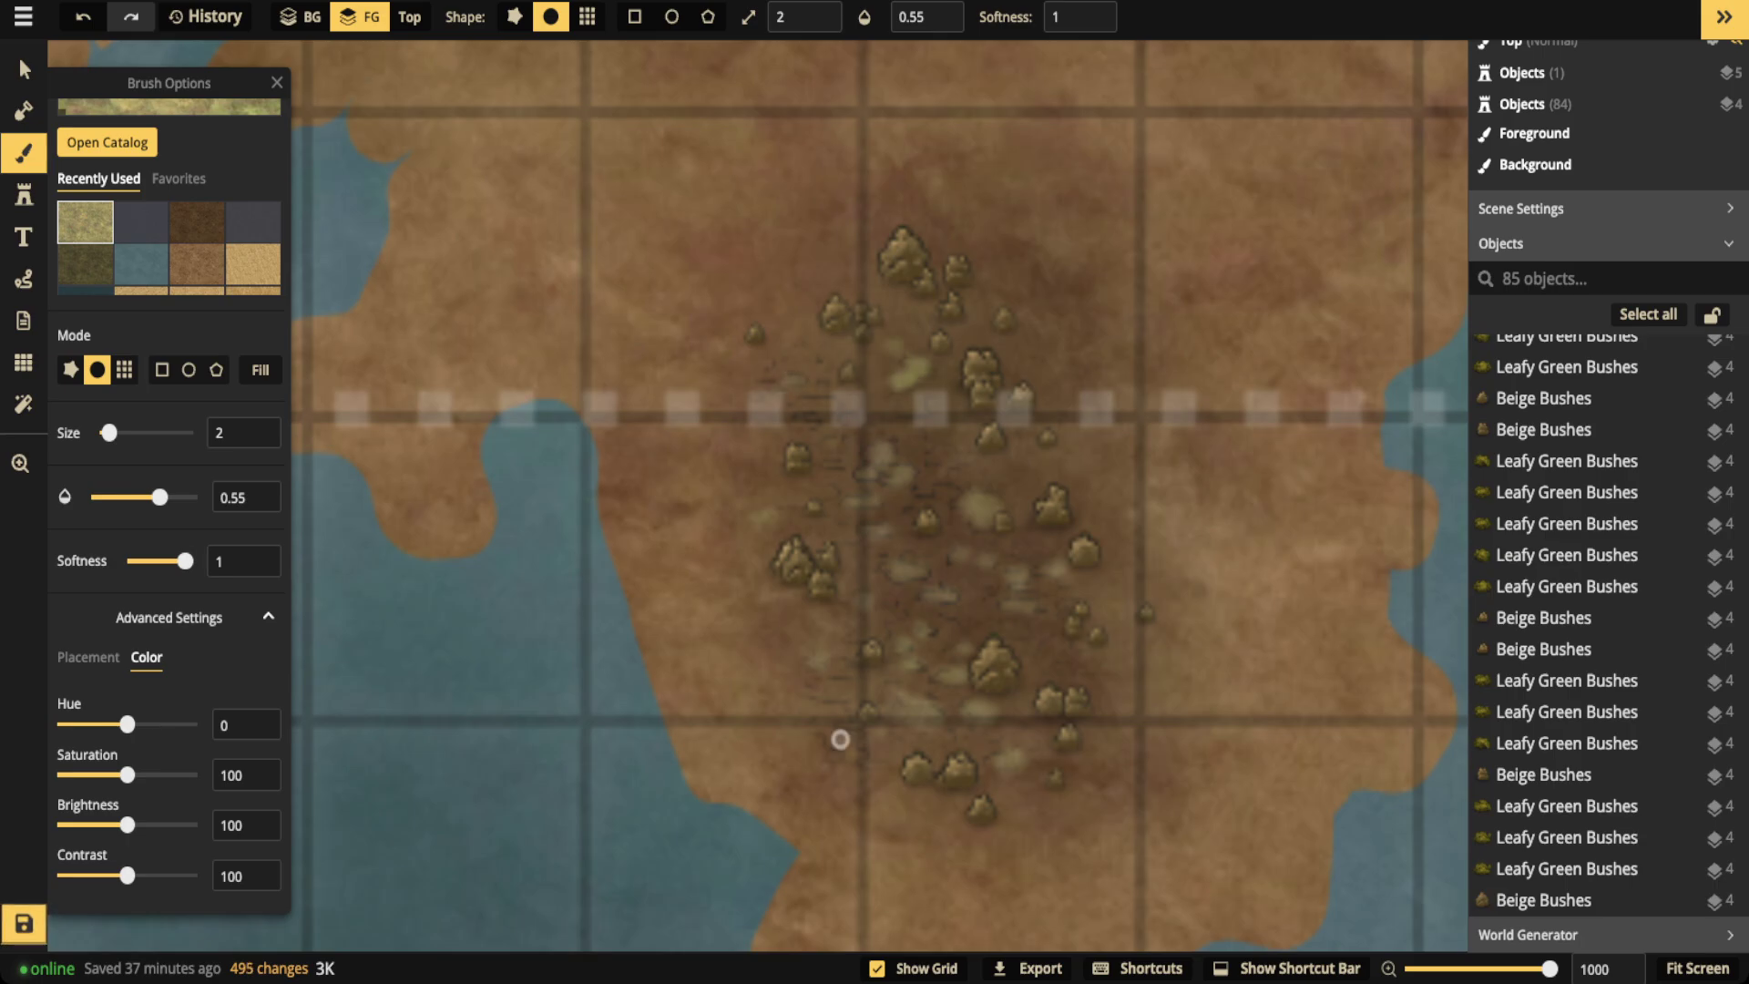
{"action": "left_click", "coordinate": [818, 757]}
{"action": "left_click", "coordinate": [1011, 636]}
{"action": "left_click", "coordinate": [1047, 659]}
{"action": "left_click", "coordinate": [1008, 755]}
{"action": "left_click", "coordinate": [1057, 605]}
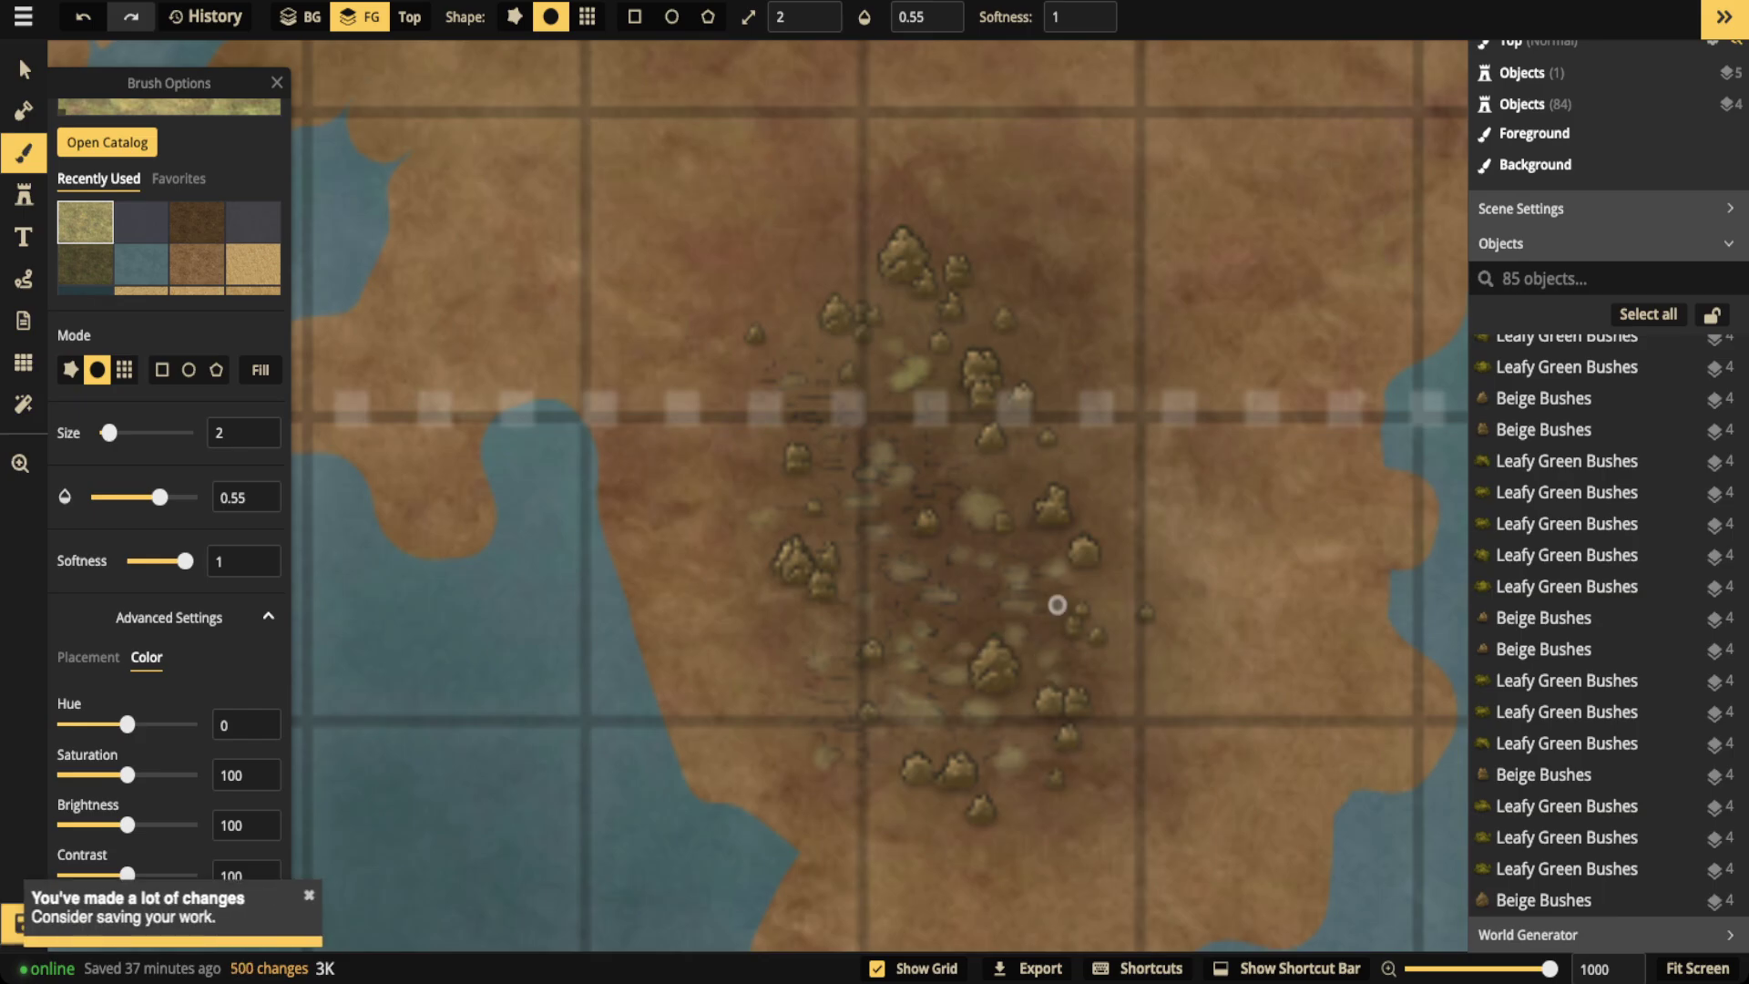
{"action": "left_click", "coordinate": [952, 627]}
{"action": "left_click", "coordinate": [921, 487]}
{"action": "left_click", "coordinate": [960, 465]}
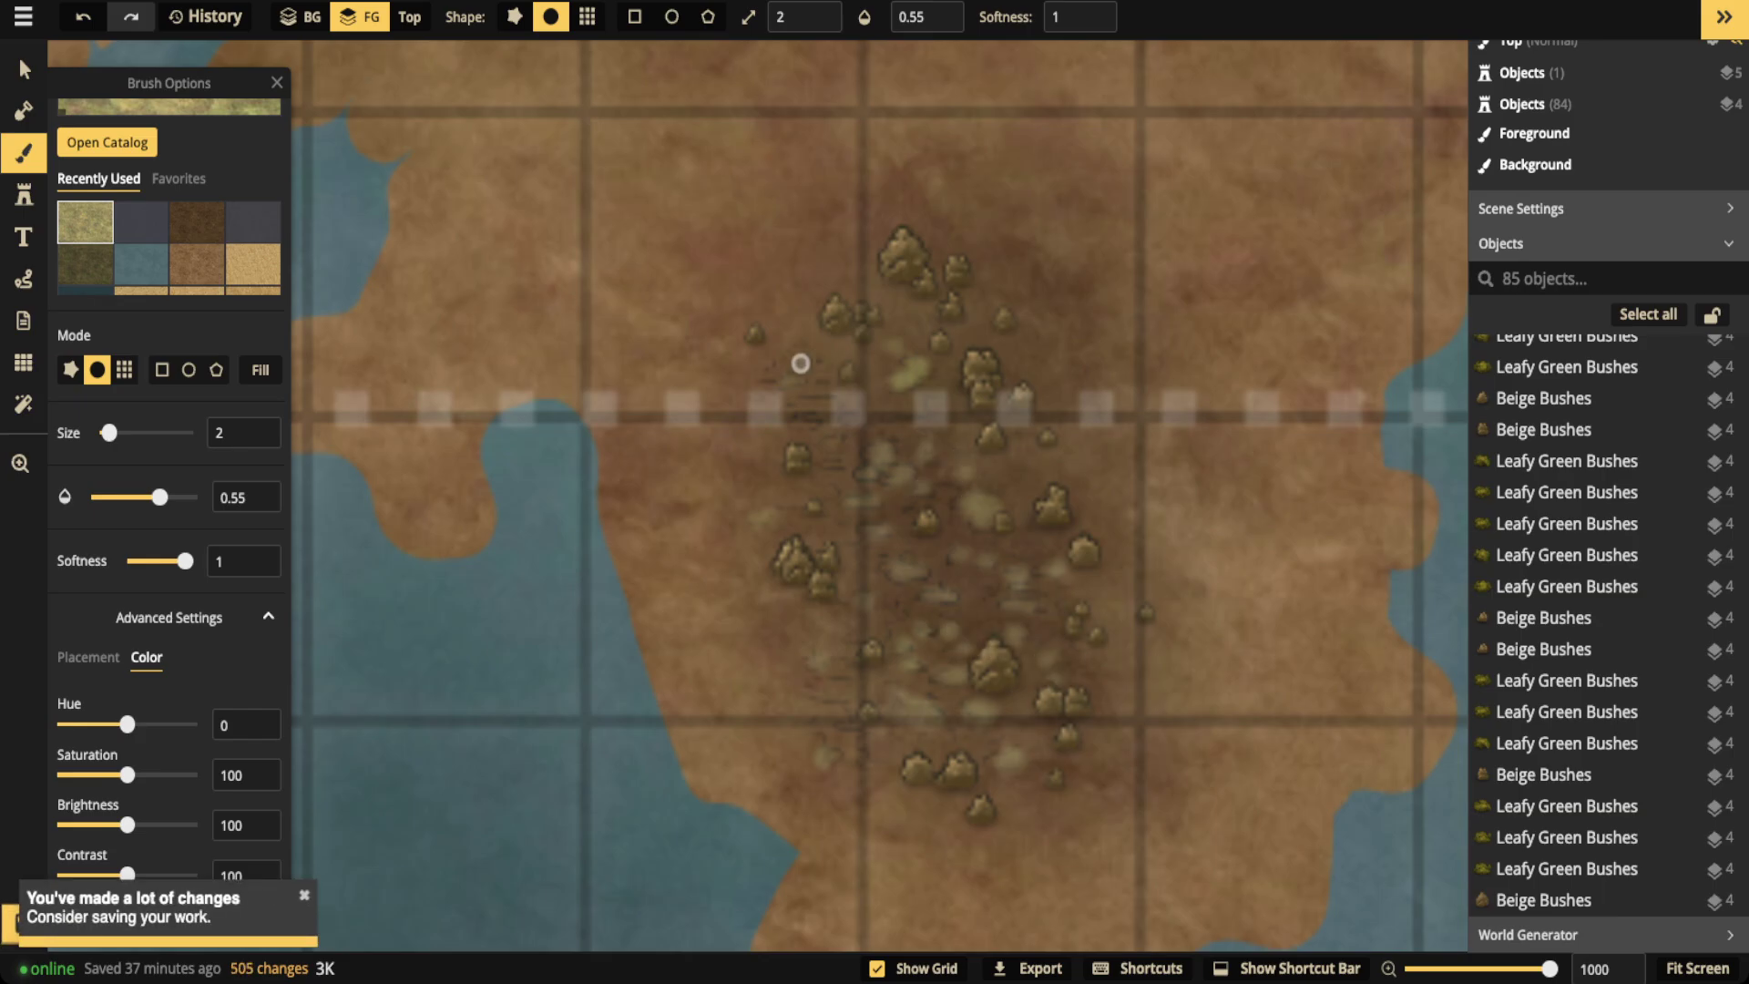
{"action": "left_click", "coordinate": [833, 442]}
{"action": "left_click", "coordinate": [818, 741]}
{"action": "left_click_drag", "start_coordinate": [823, 699], "coordinate": [846, 697]}
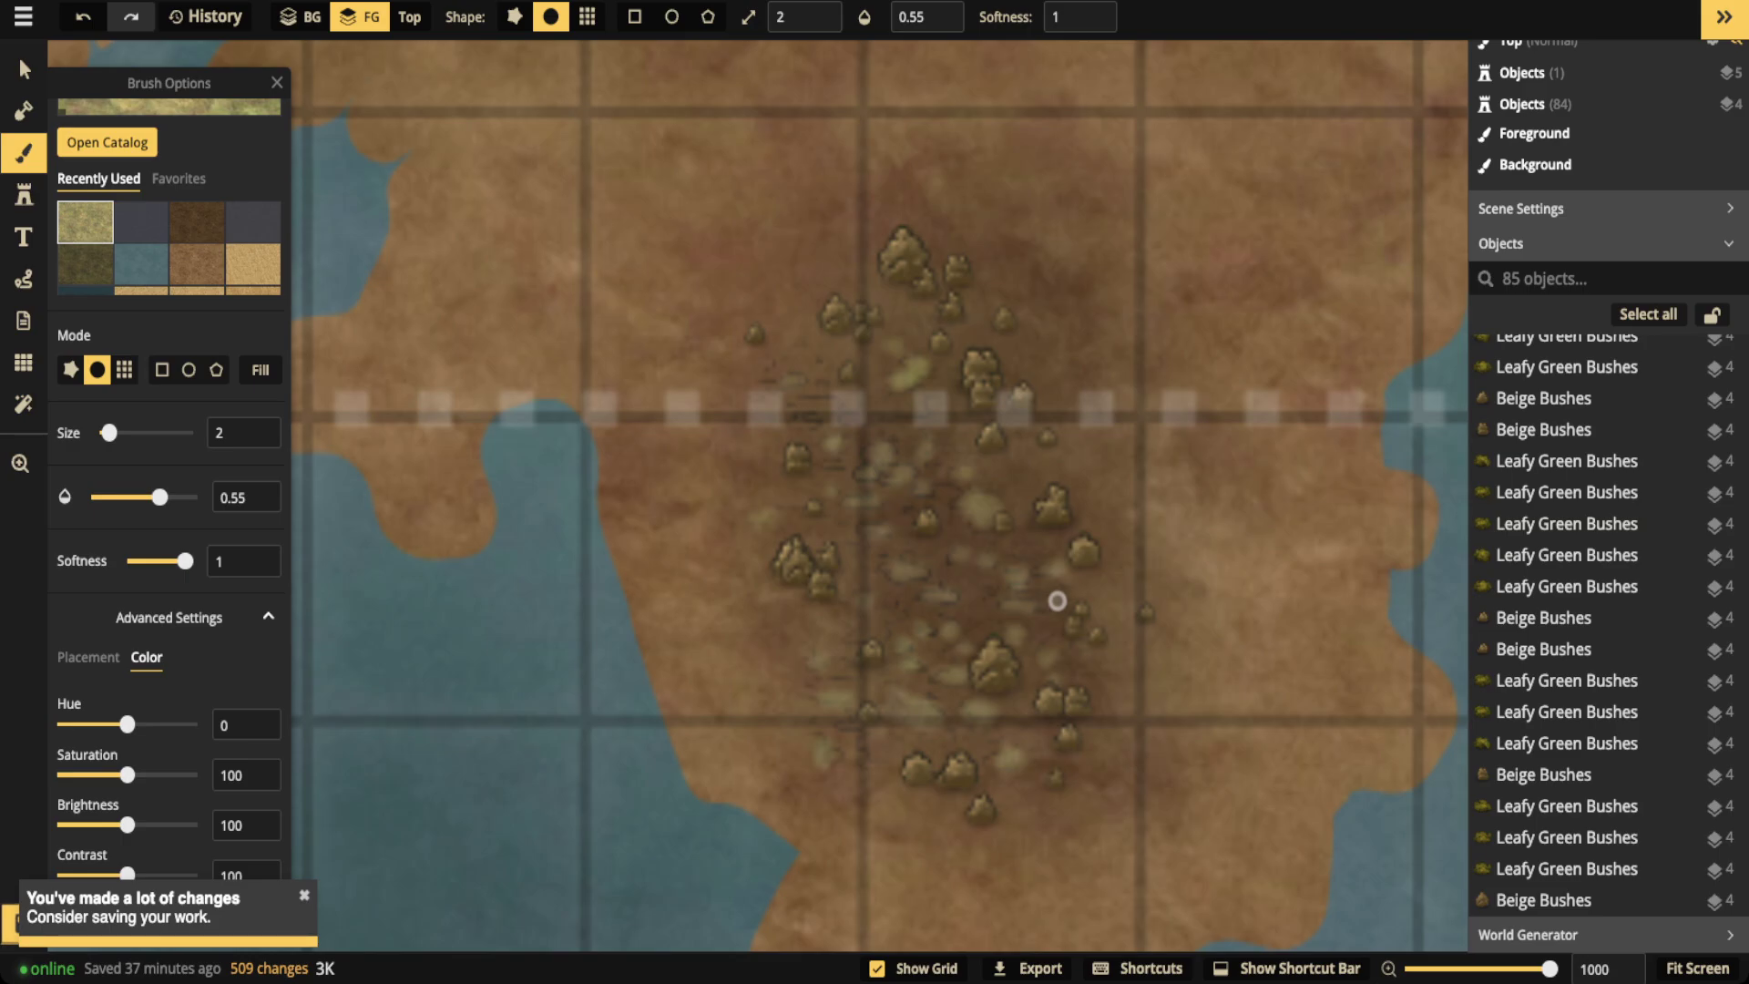
{"action": "left_click", "coordinate": [889, 609]}
{"action": "left_click", "coordinate": [894, 609]}
{"action": "left_click", "coordinate": [904, 514]}
{"action": "left_click", "coordinate": [891, 415]}
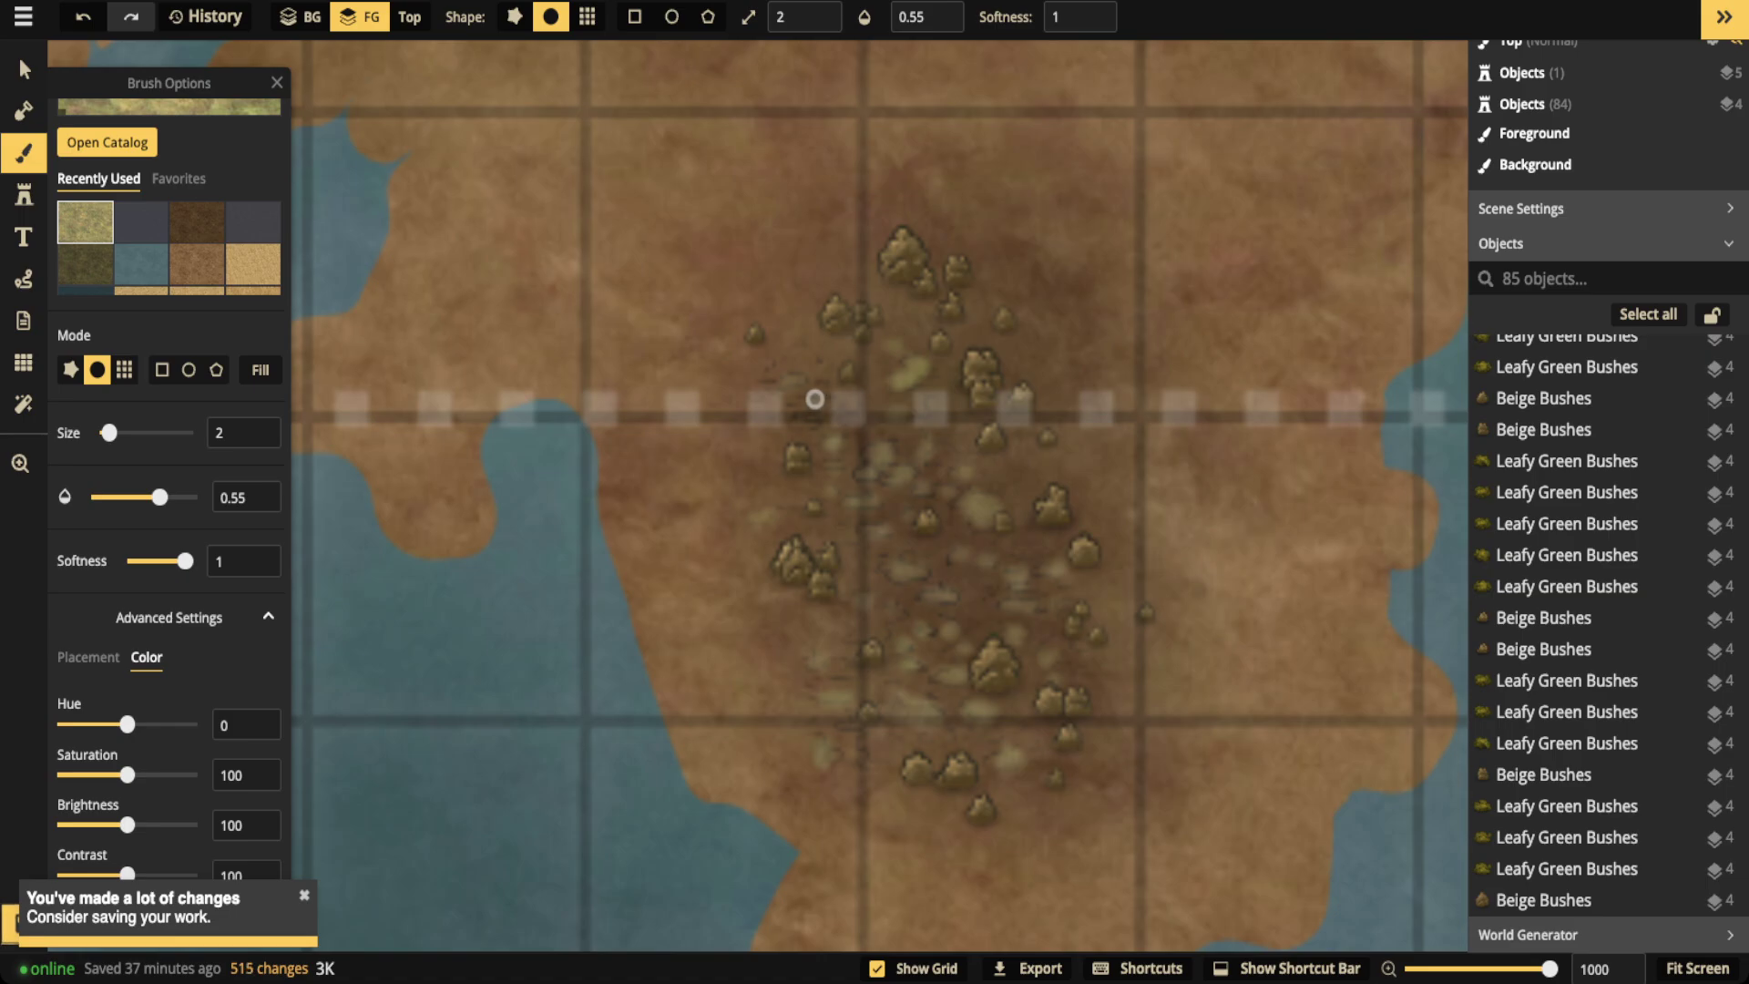
{"action": "left_click", "coordinate": [816, 399]}
{"action": "left_click", "coordinate": [840, 719]}
{"action": "left_click", "coordinate": [826, 684]}
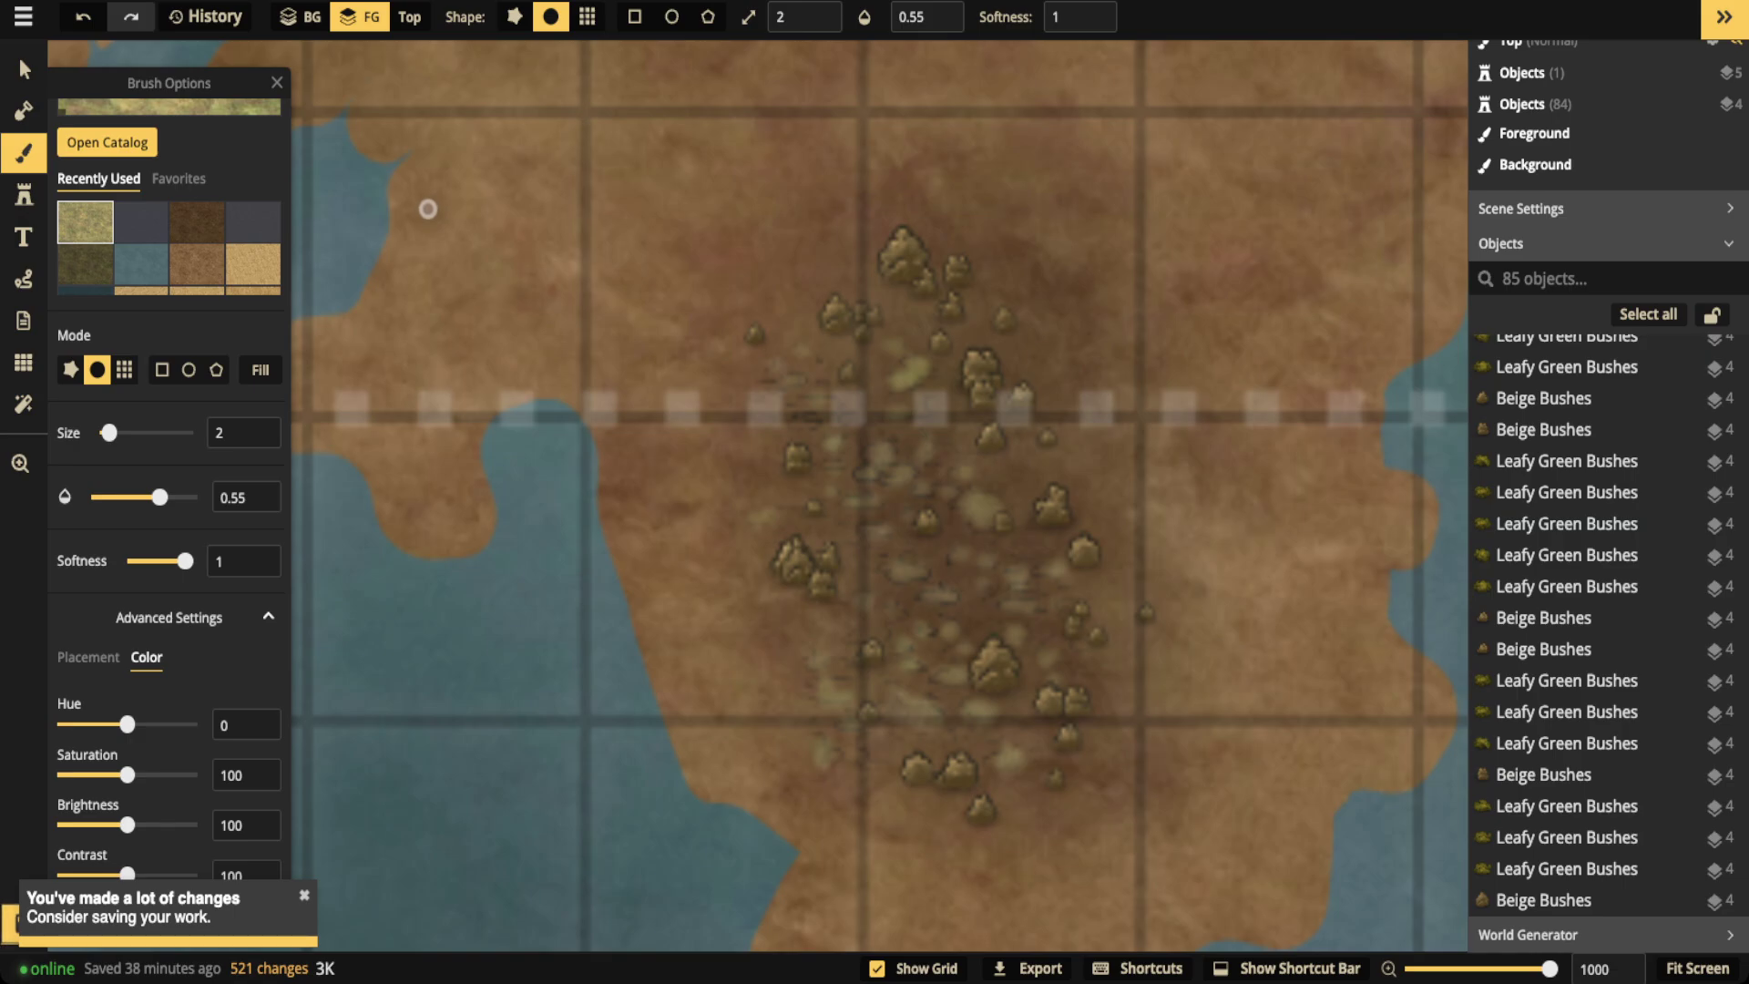
Shift the yellow-green texture's hue to 180 and brush a faint bluish haze down the bog at opacity 0.28 and size 22
{"action": "scroll", "coordinate": [141, 222], "scroll_direction": "up", "scroll_amount": 3}
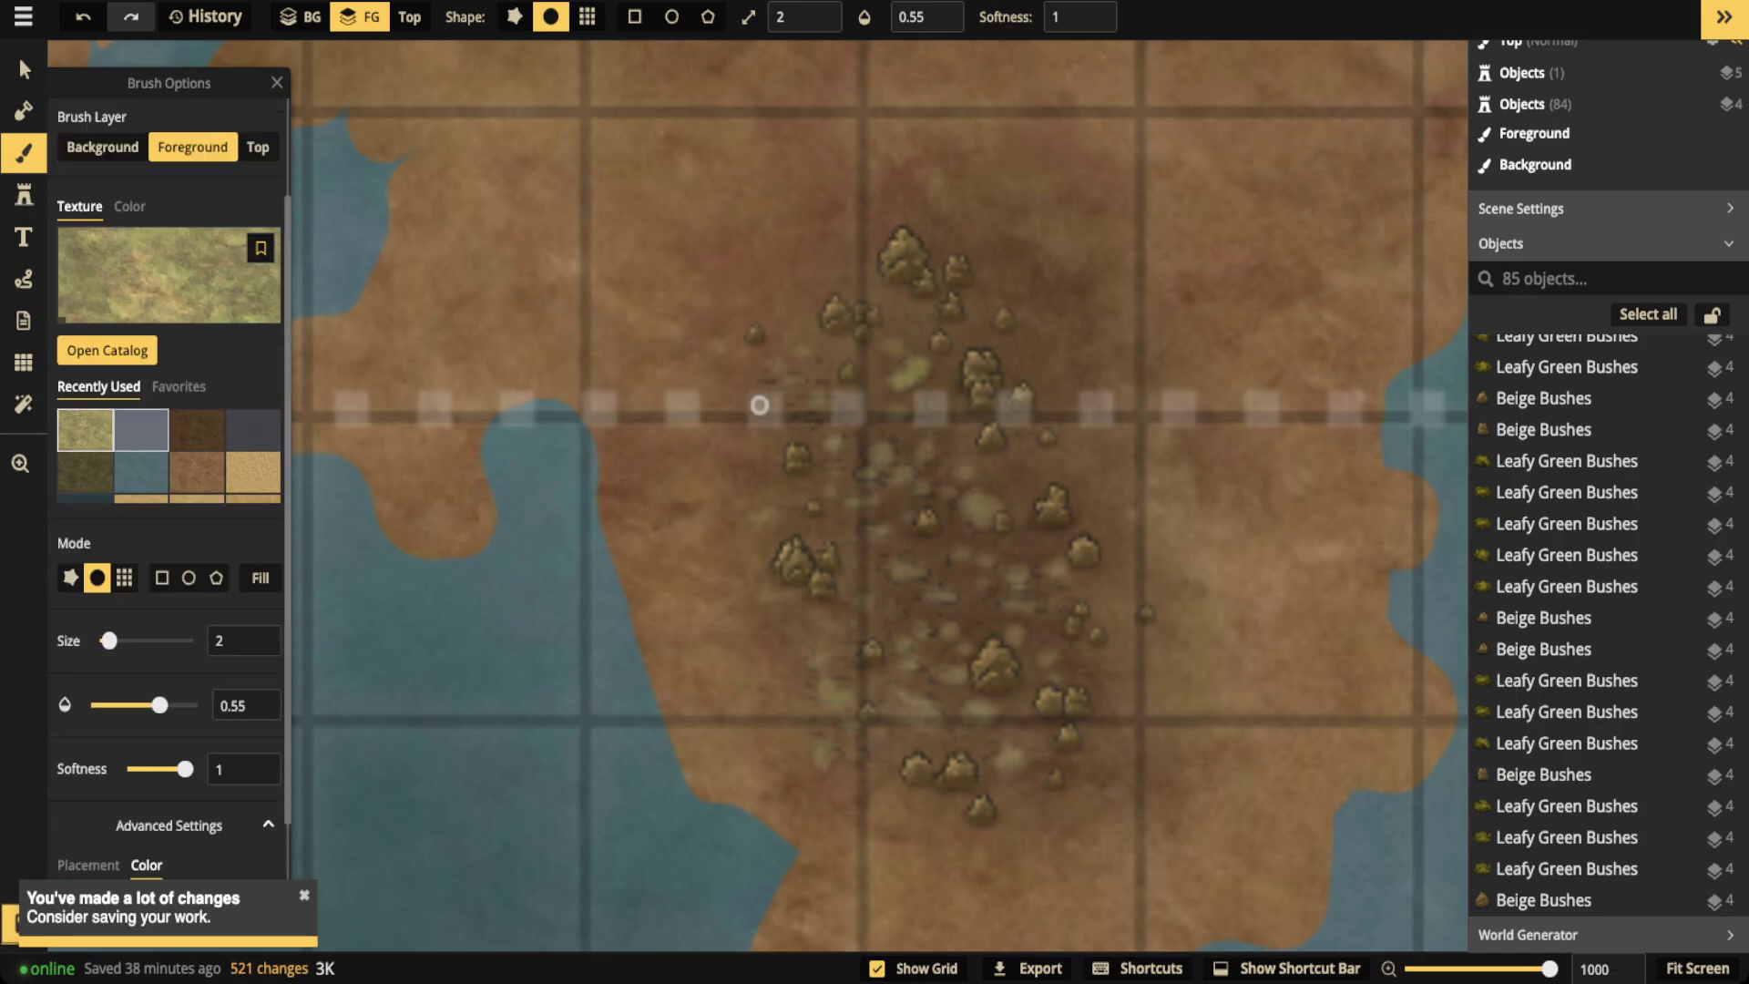
{"action": "scroll", "coordinate": [169, 455], "scroll_direction": "down", "scroll_amount": 3}
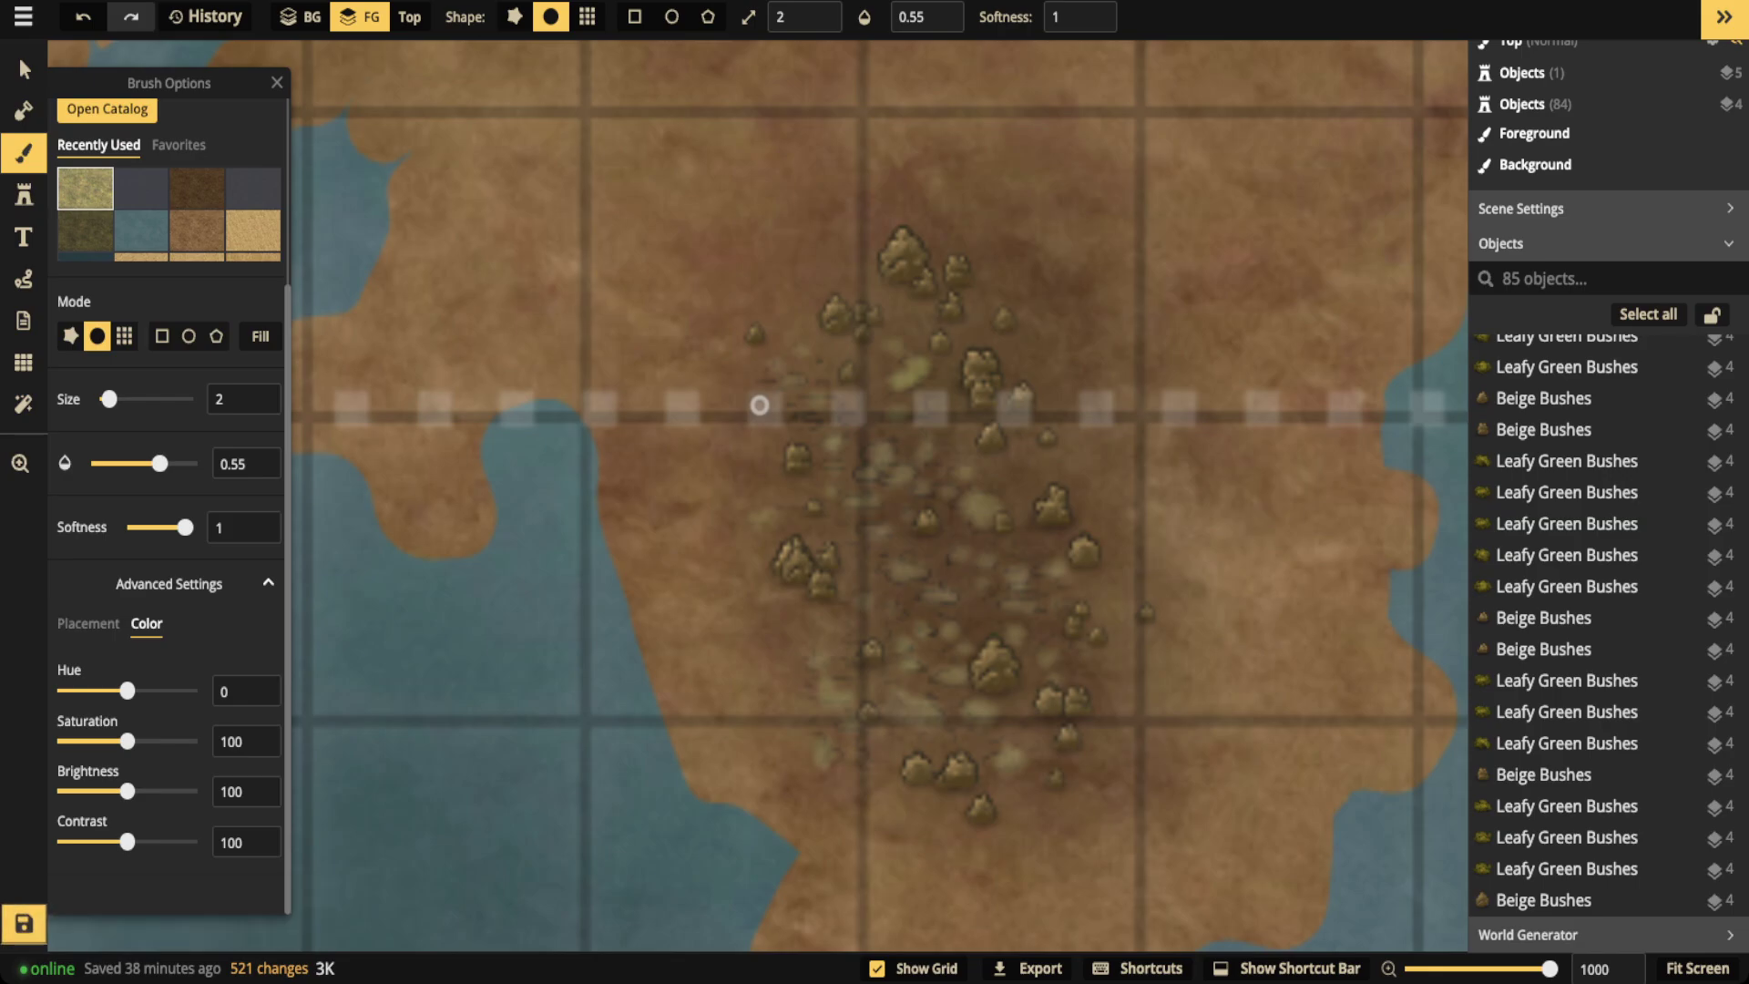
{"action": "left_click_drag", "start_coordinate": [127, 691], "coordinate": [189, 690]}
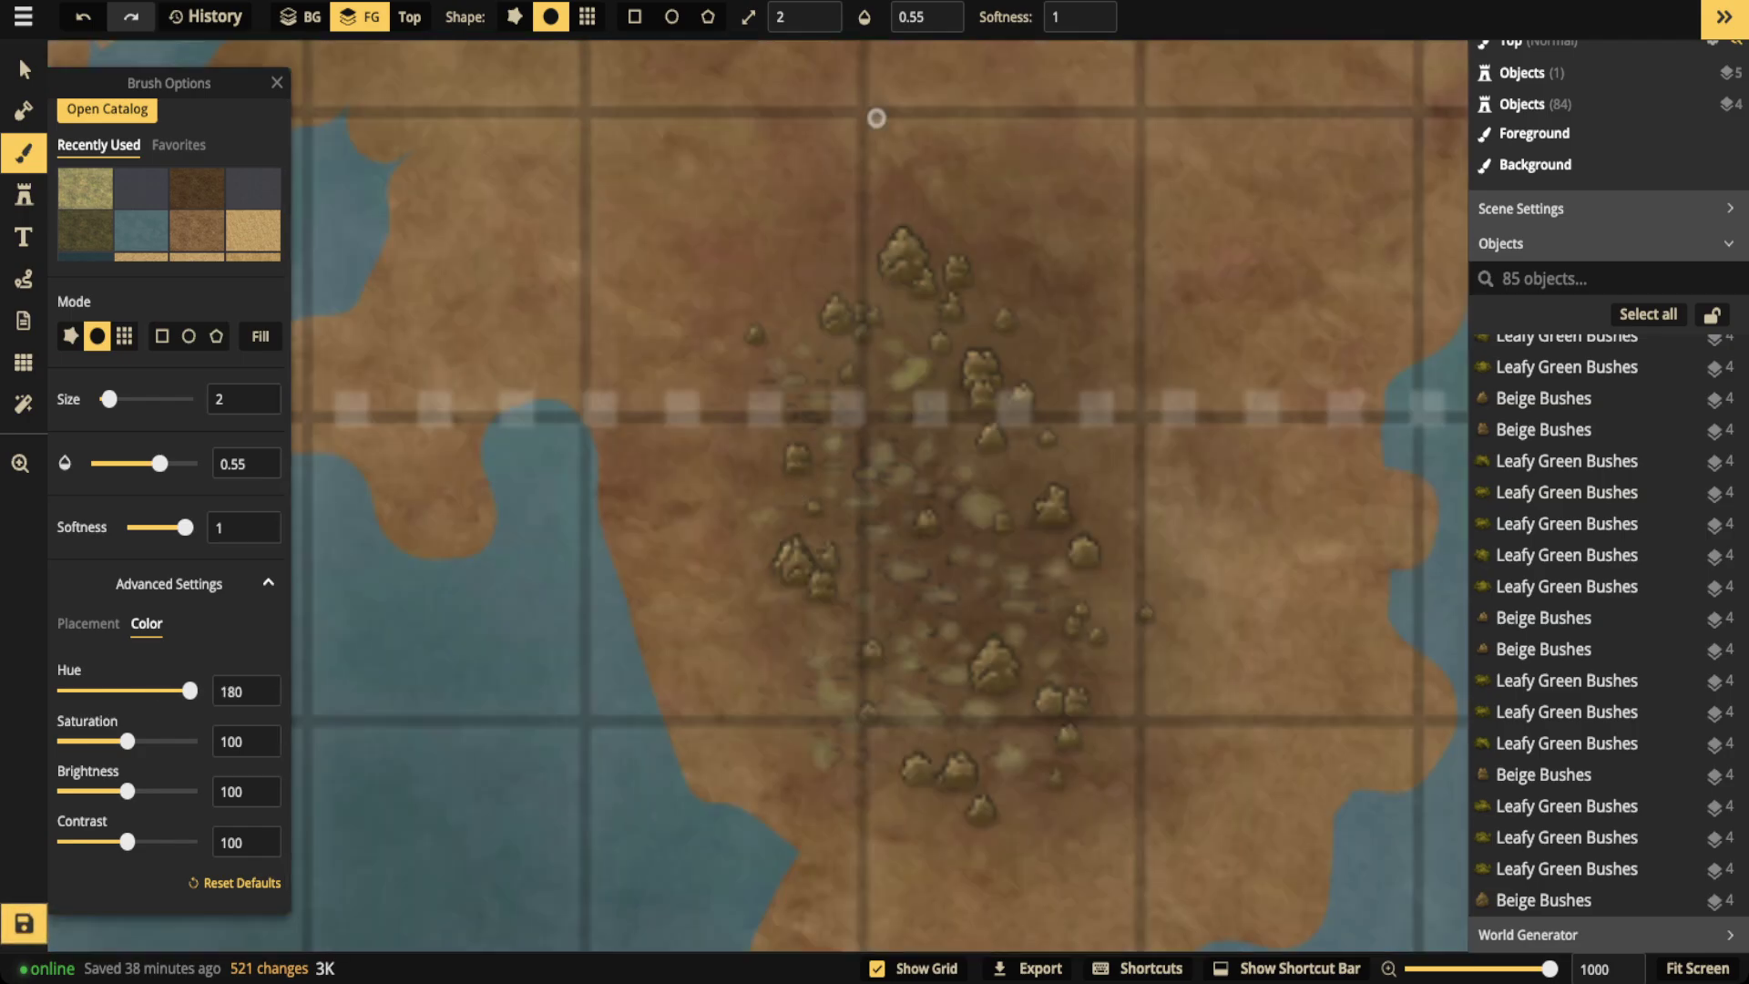
{"action": "left_click", "coordinate": [912, 16]}
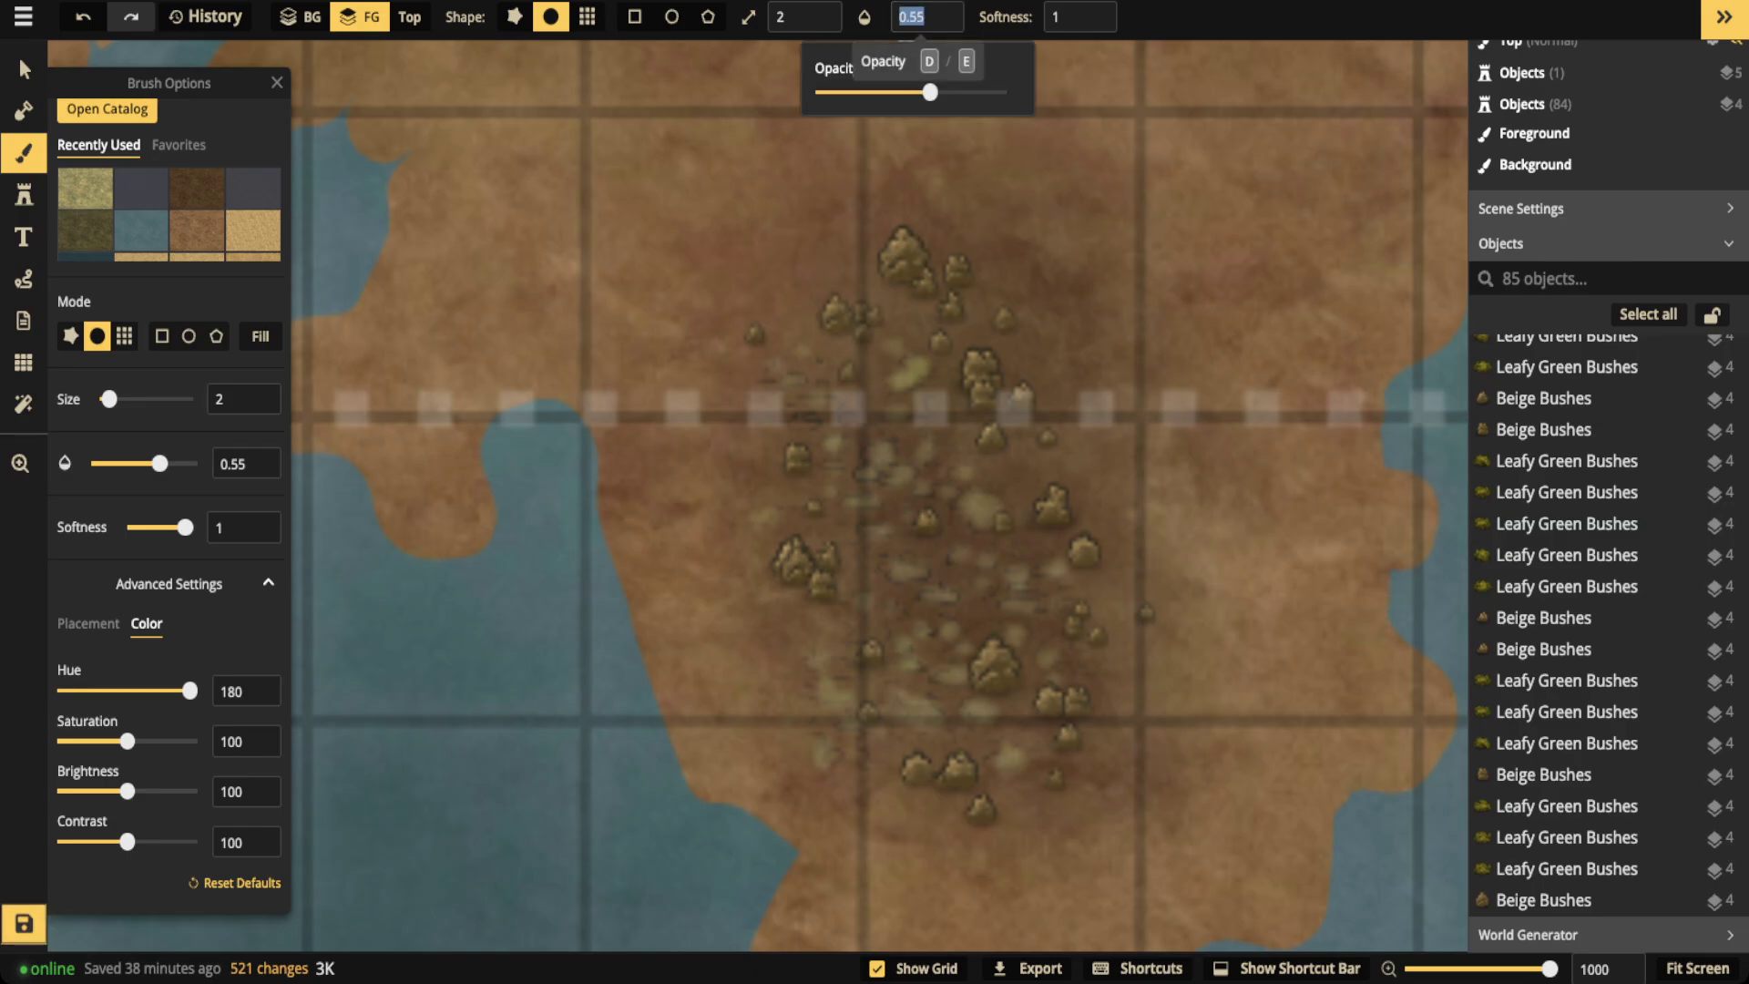
{"action": "left_click", "coordinate": [870, 92]}
{"action": "scroll", "coordinate": [750, 386], "scroll_direction": "up", "scroll_amount": 8}
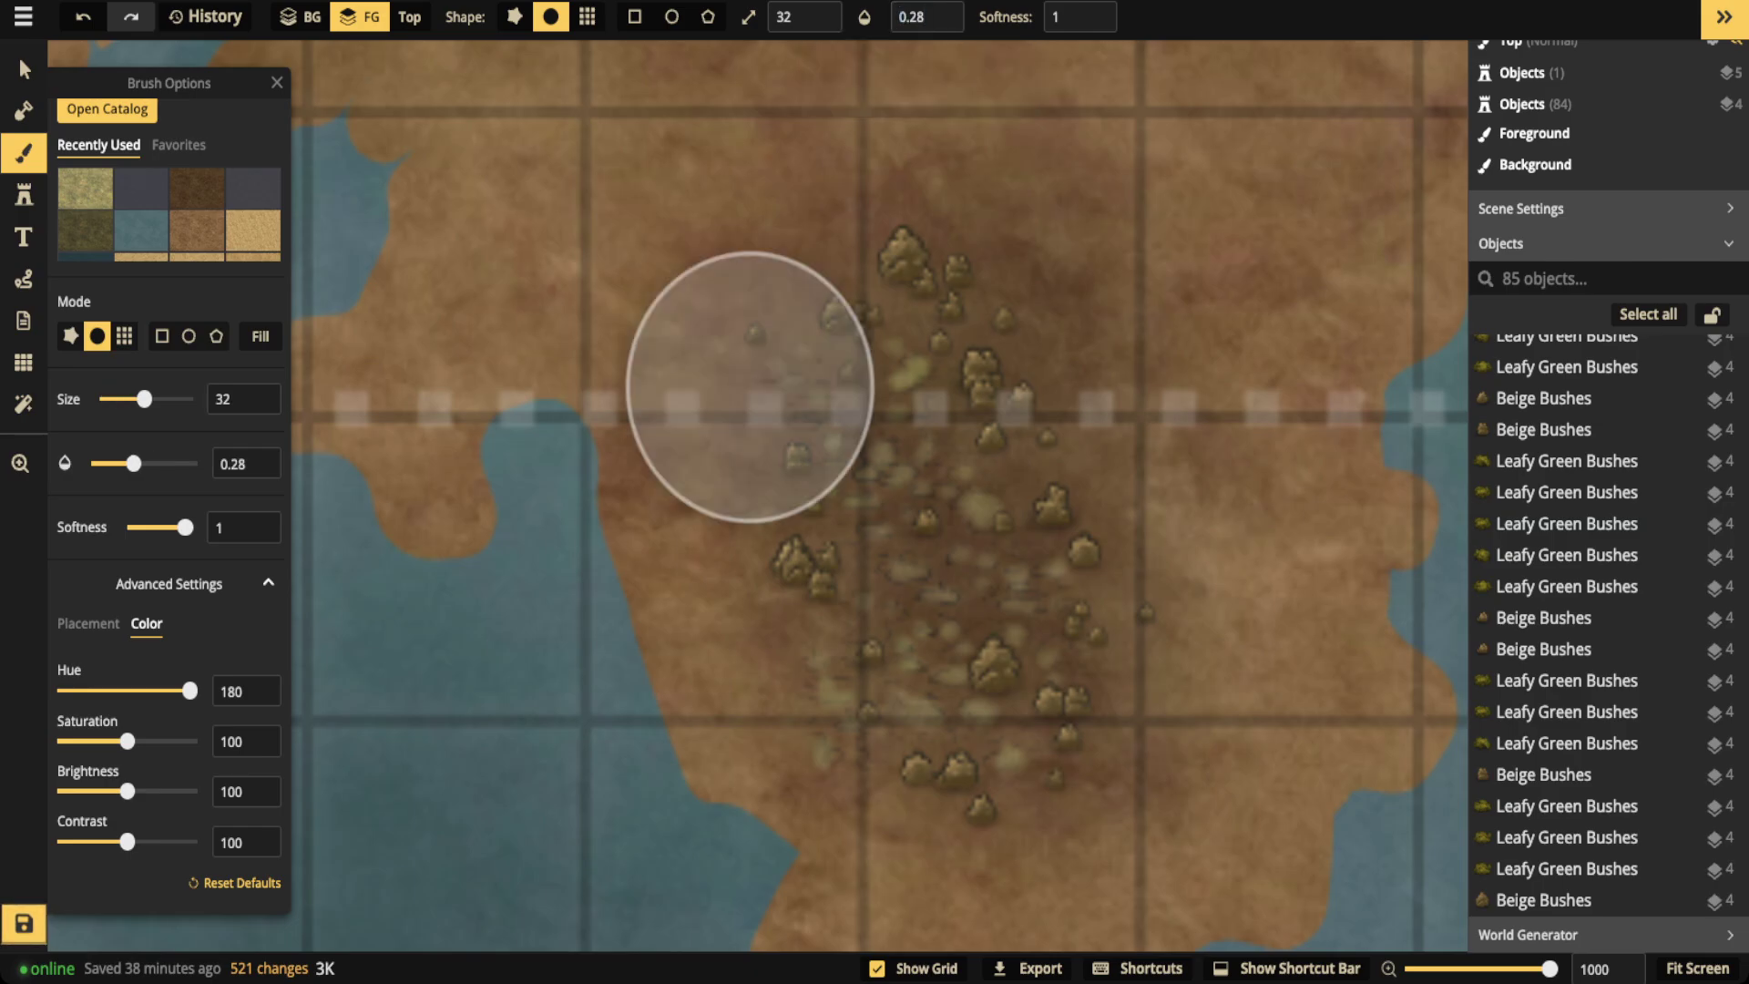
{"action": "key", "text": "bracketleft"}
{"action": "key", "text": "bracketleft"}
{"action": "key", "text": "bracketleft"}
{"action": "key", "text": "bracketleft"}
{"action": "key", "text": "bracketleft"}
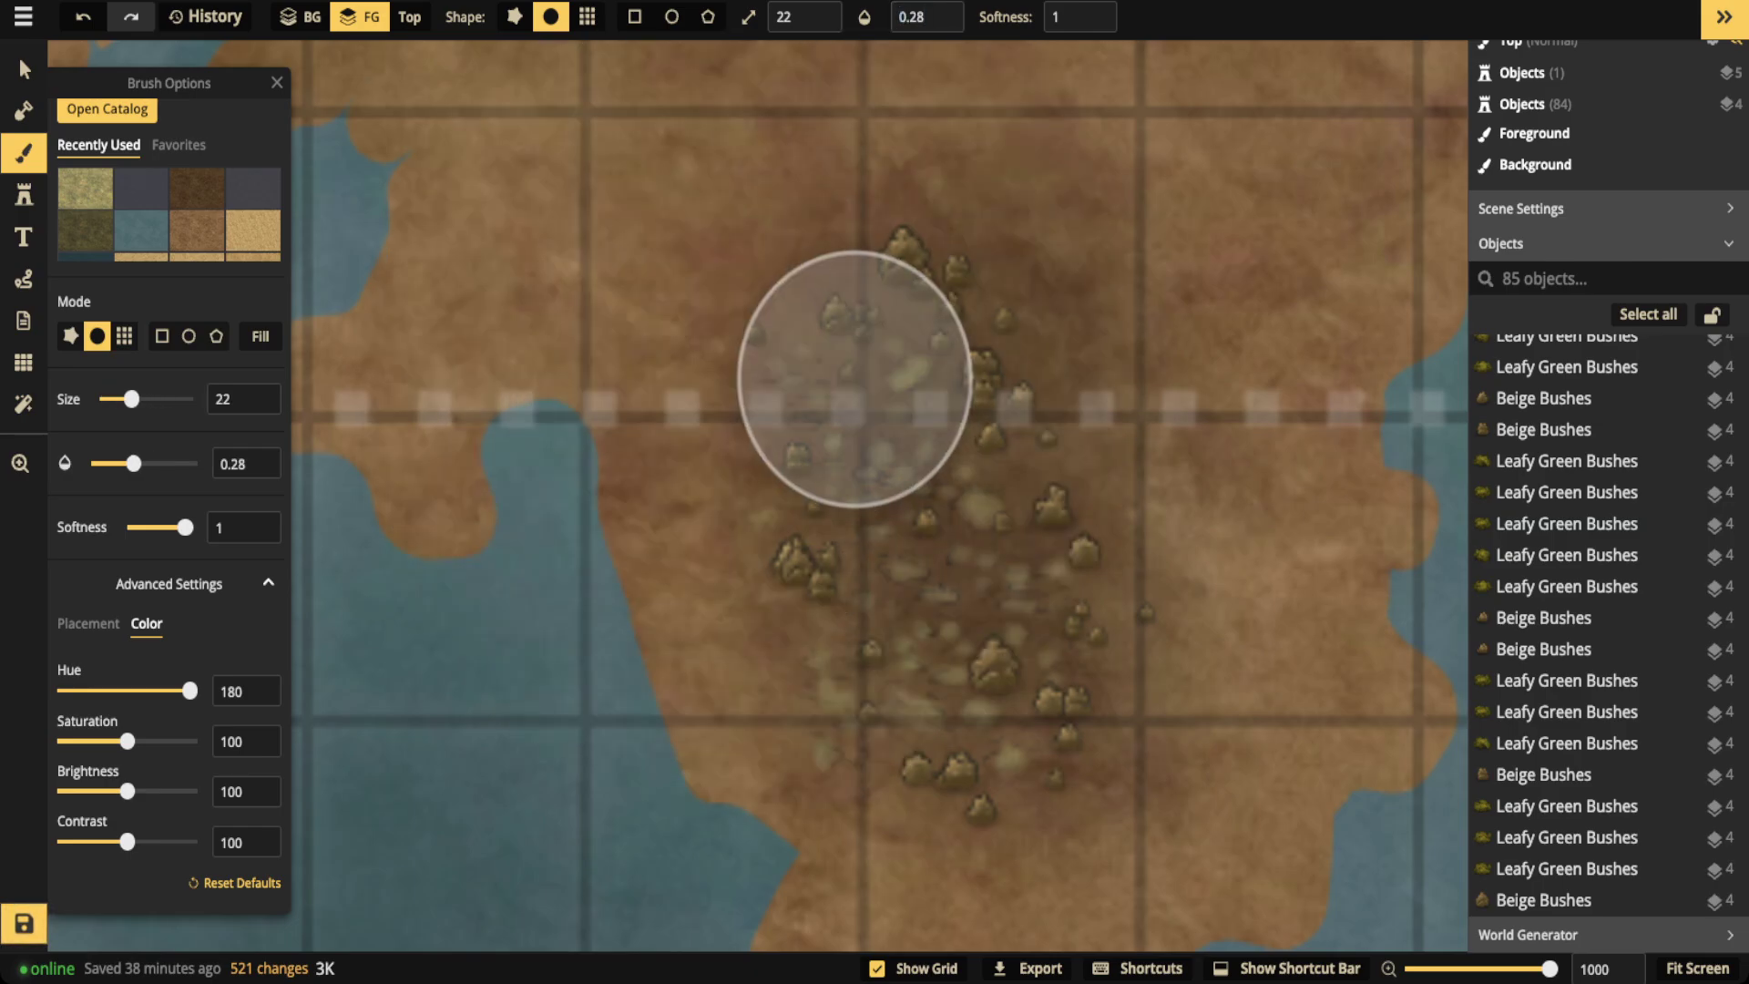
{"action": "mouse_move", "coordinate": [988, 367]}
{"action": "left_mouse_down"}
{"action": "mouse_move", "coordinate": [898, 391]}
{"action": "mouse_move", "coordinate": [800, 508]}
{"action": "mouse_move", "coordinate": [925, 538]}
{"action": "mouse_move", "coordinate": [915, 581]}
{"action": "mouse_move", "coordinate": [827, 624]}
{"action": "mouse_move", "coordinate": [1050, 695]}
{"action": "mouse_move", "coordinate": [1022, 734]}
{"action": "mouse_move", "coordinate": [988, 719]}
{"action": "left_mouse_up"}
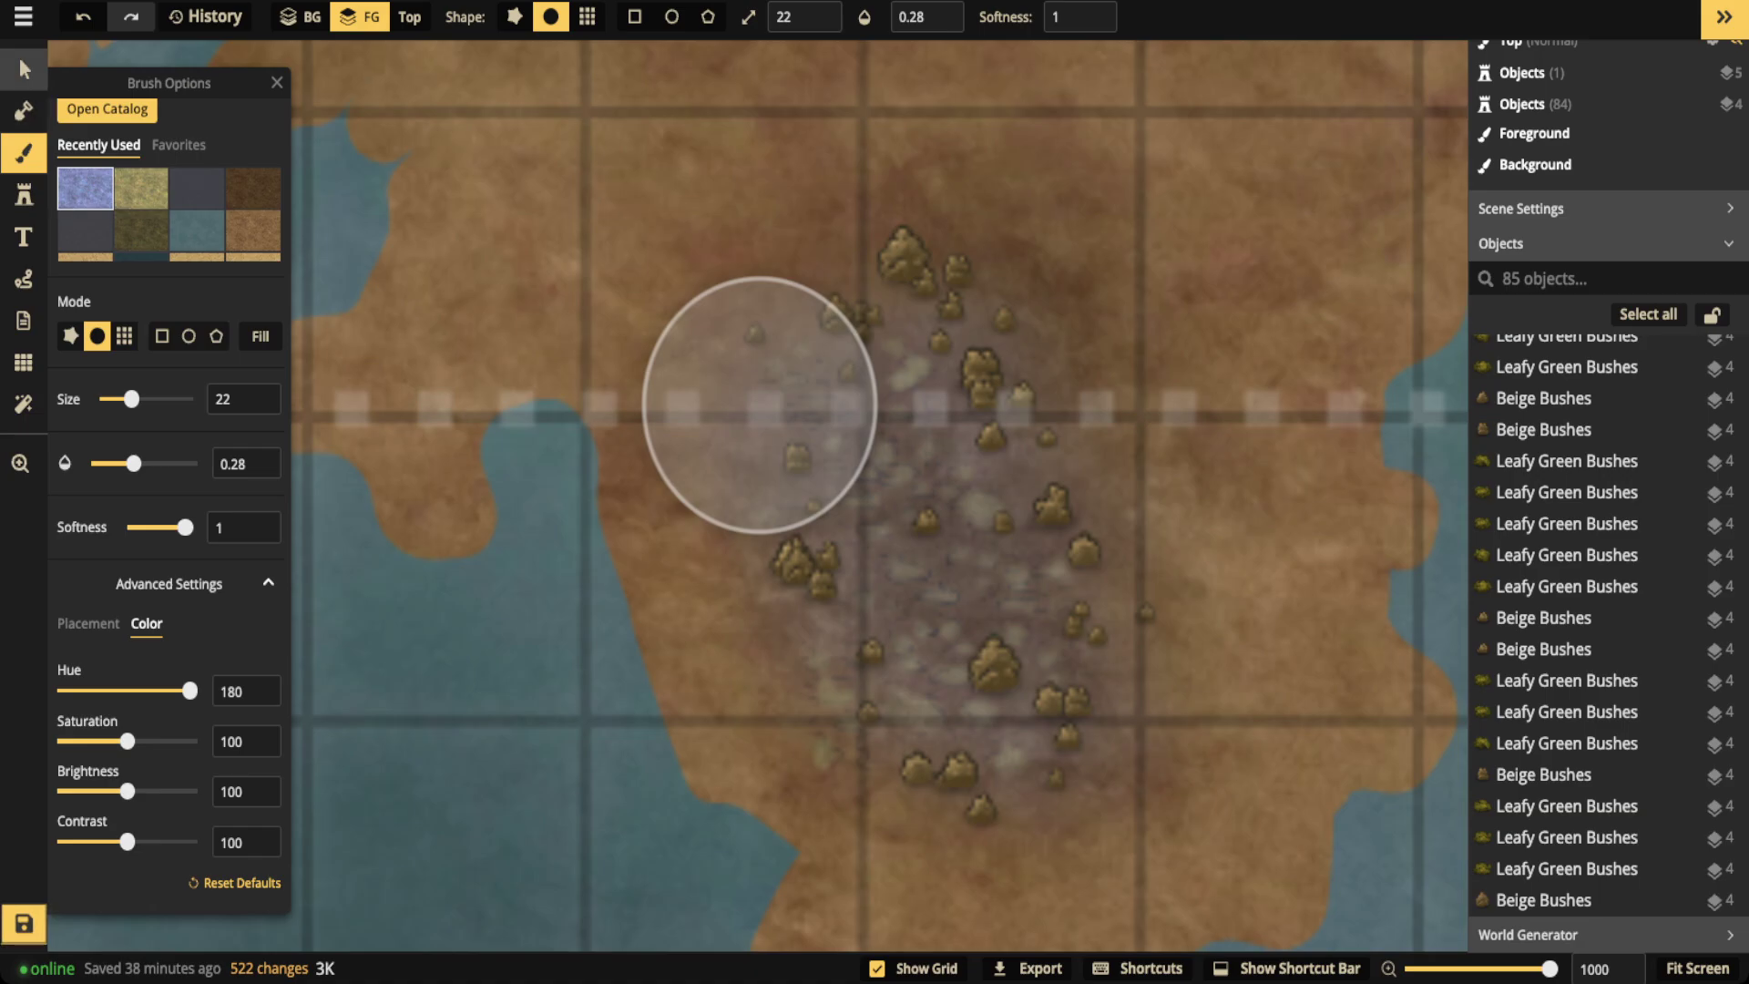
Select the large beige bush at the bog's northern end and extend the selection to all stamps from its set
{"action": "left_click", "coordinate": [24, 69]}
{"action": "left_click", "coordinate": [902, 257]}
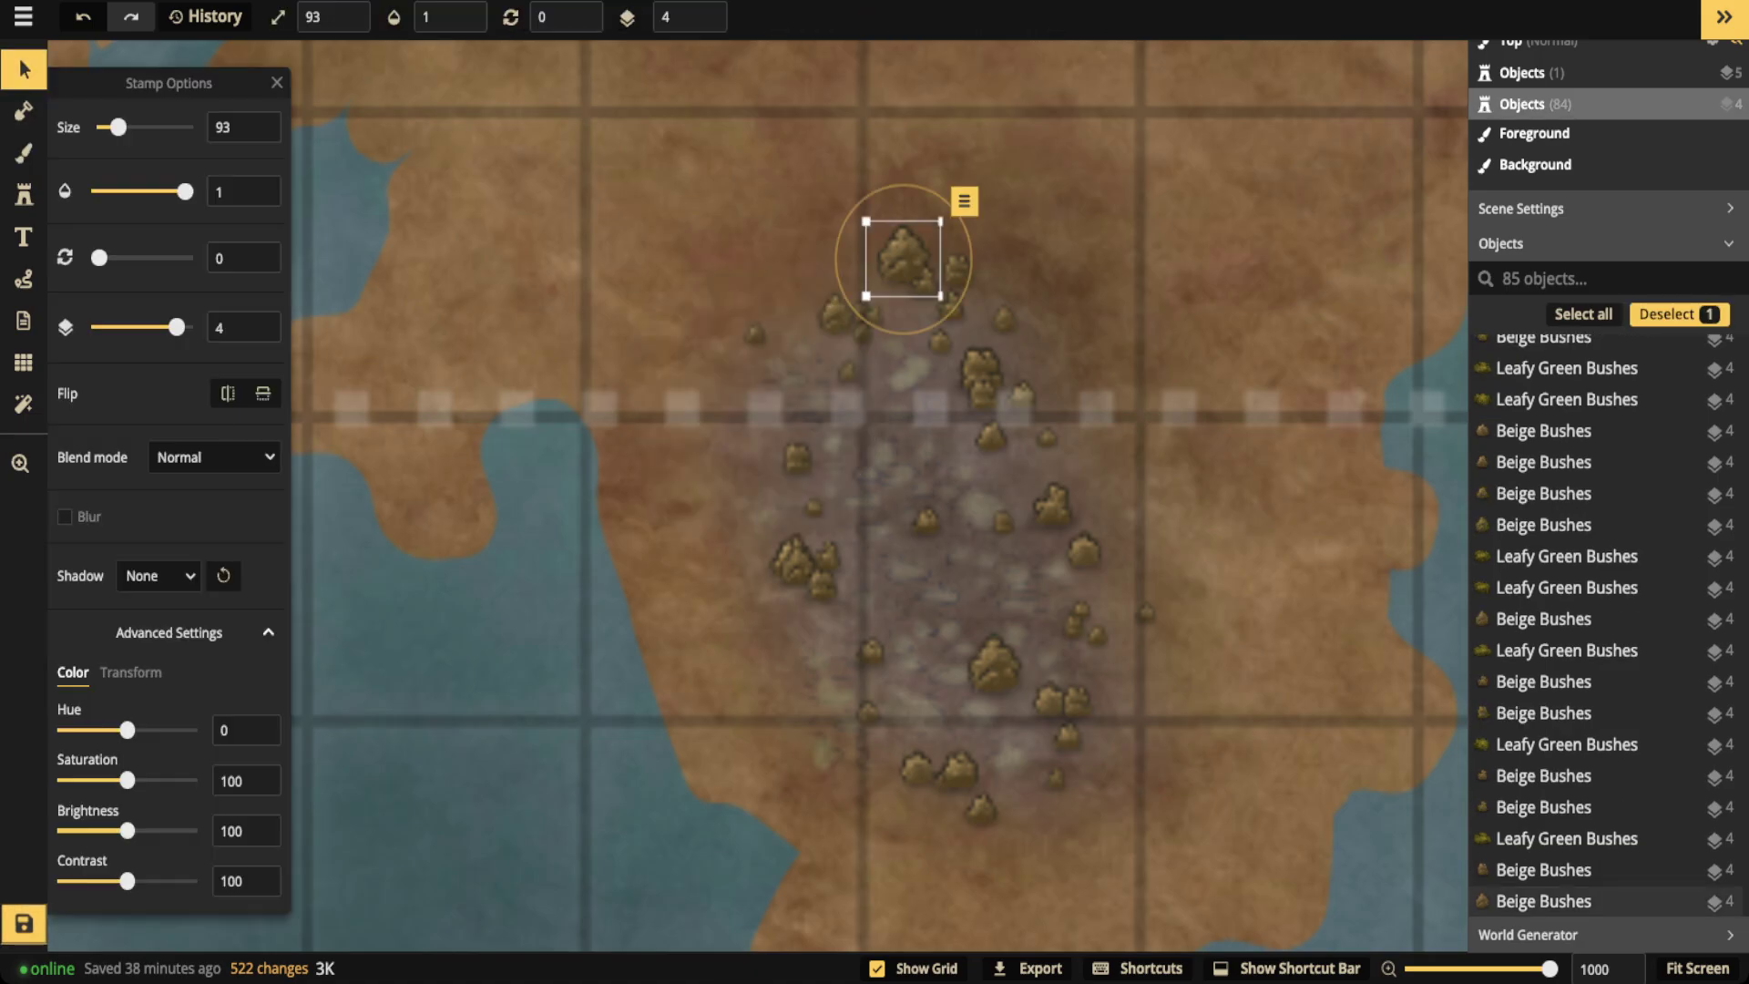
{"action": "left_click", "coordinate": [964, 201]}
{"action": "key", "text": "Escape"}
{"action": "key", "text": "Escape"}
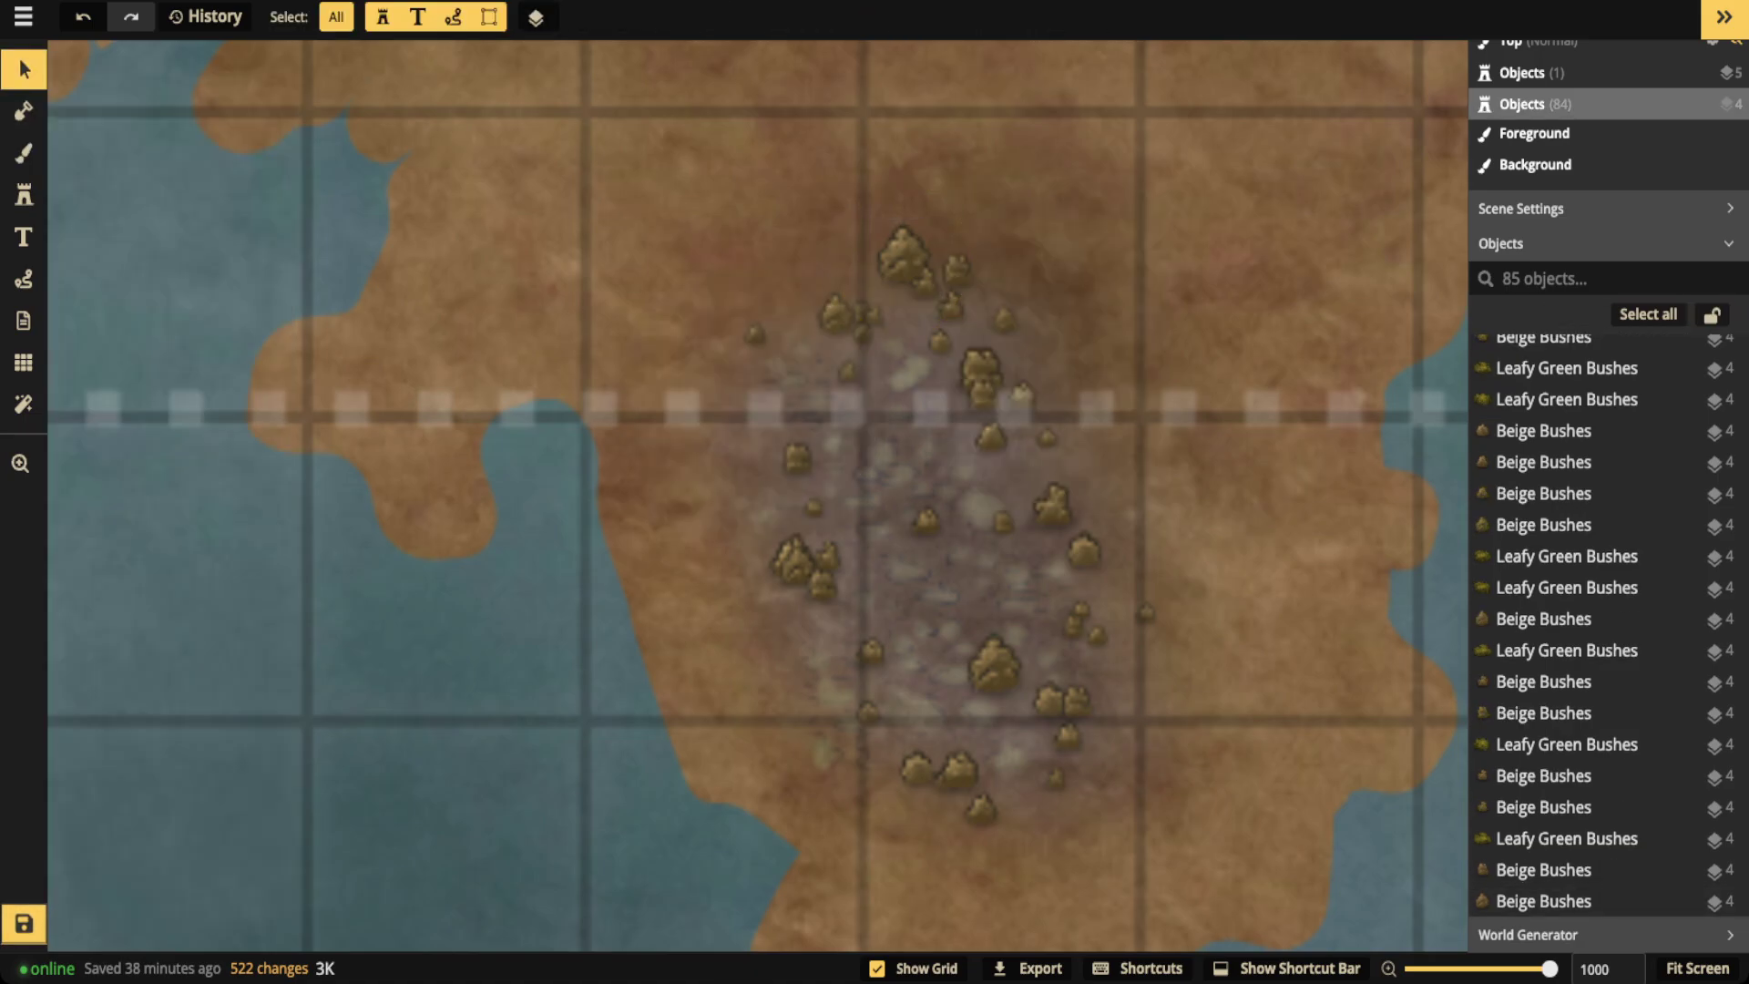
{"action": "left_click", "coordinate": [902, 258]}
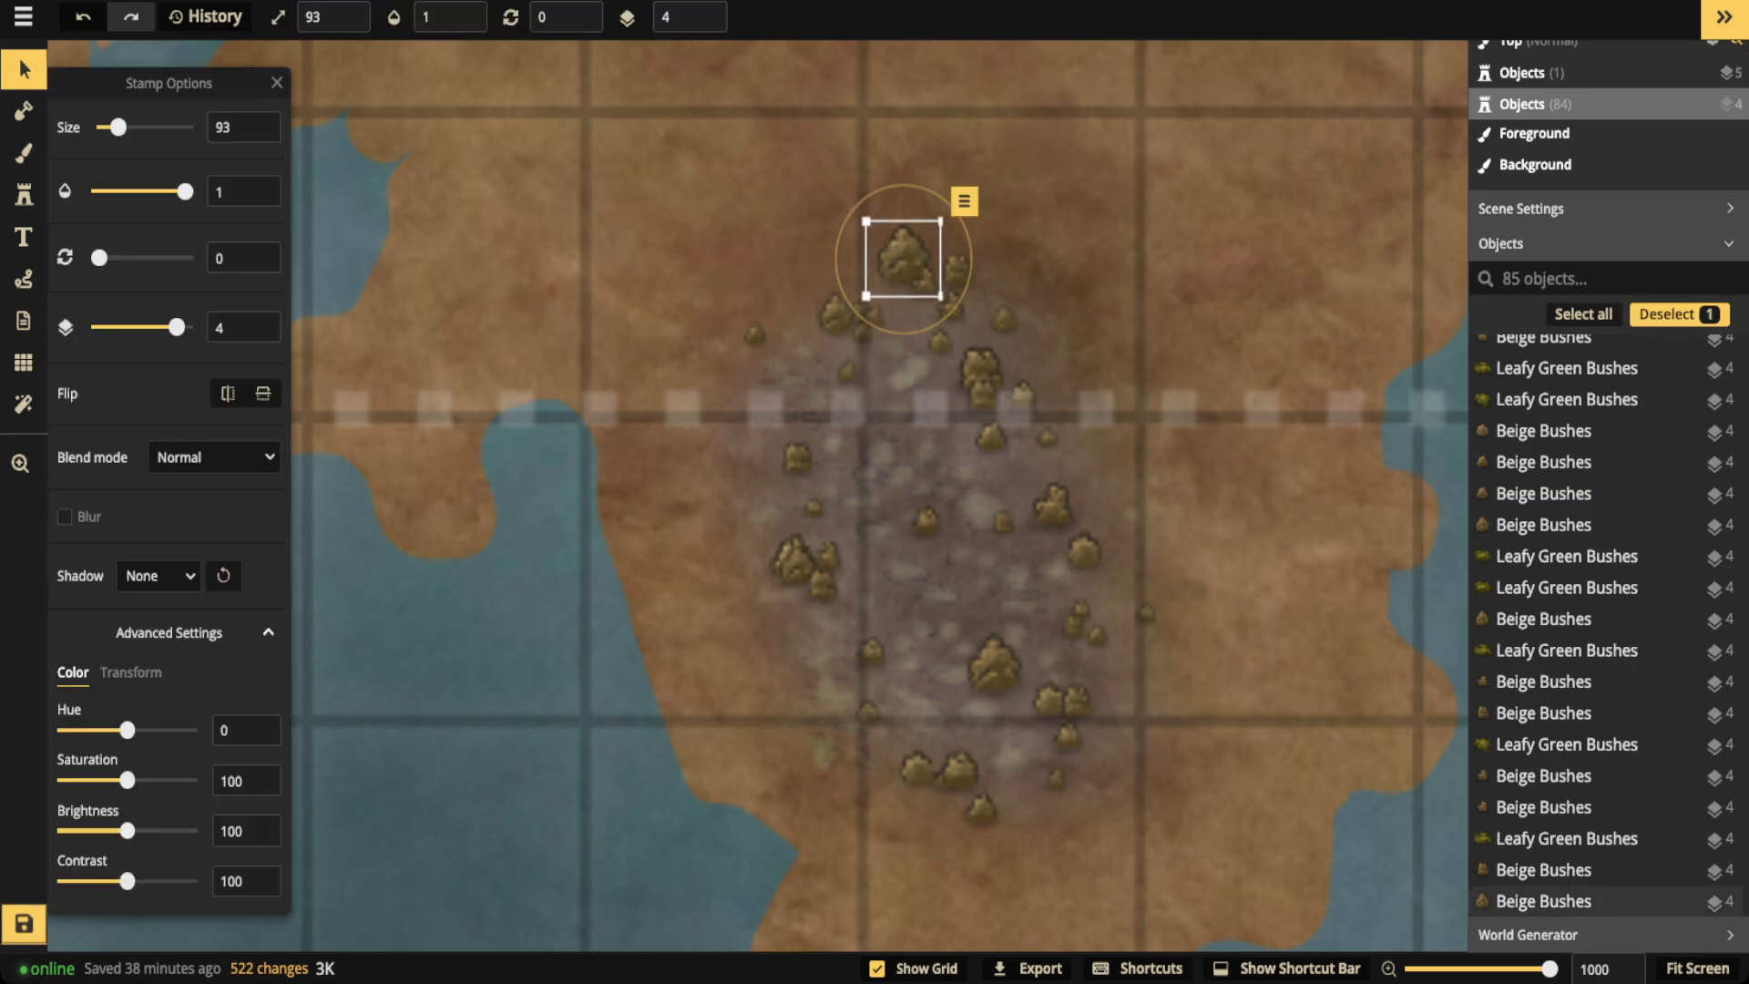
{"action": "left_click", "coordinate": [964, 201]}
{"action": "mouse_move", "coordinate": [956, 224]}
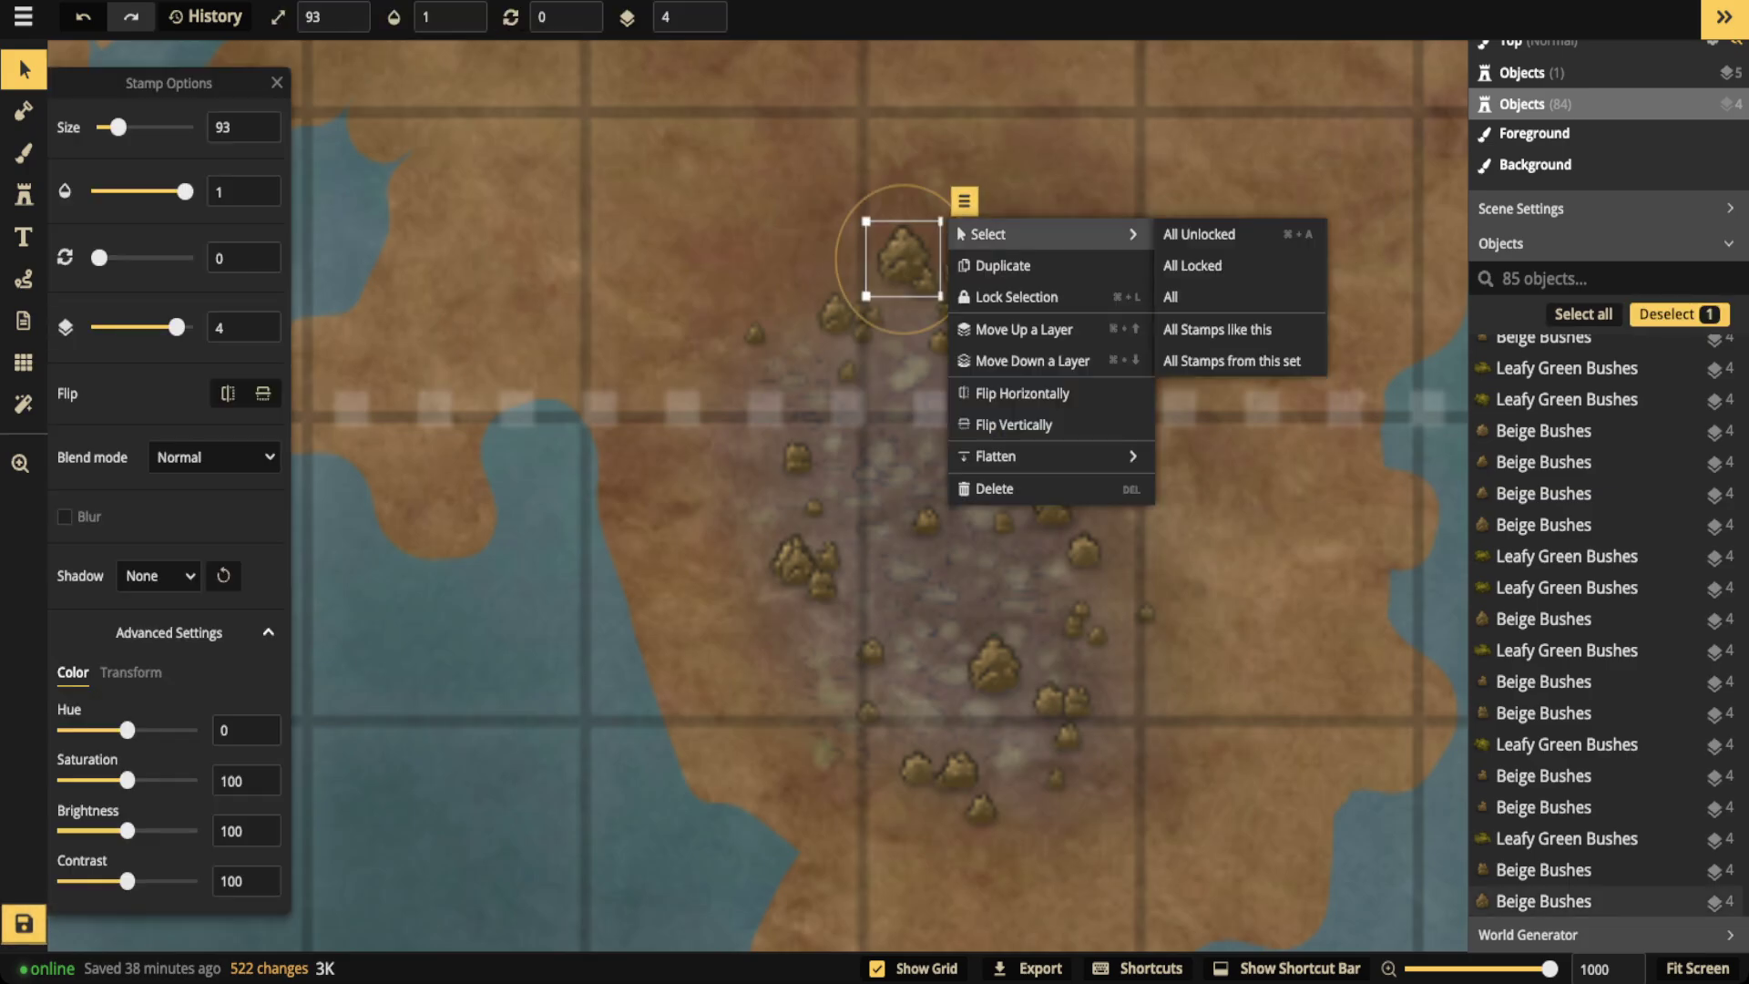
{"action": "left_click", "coordinate": [1231, 361]}
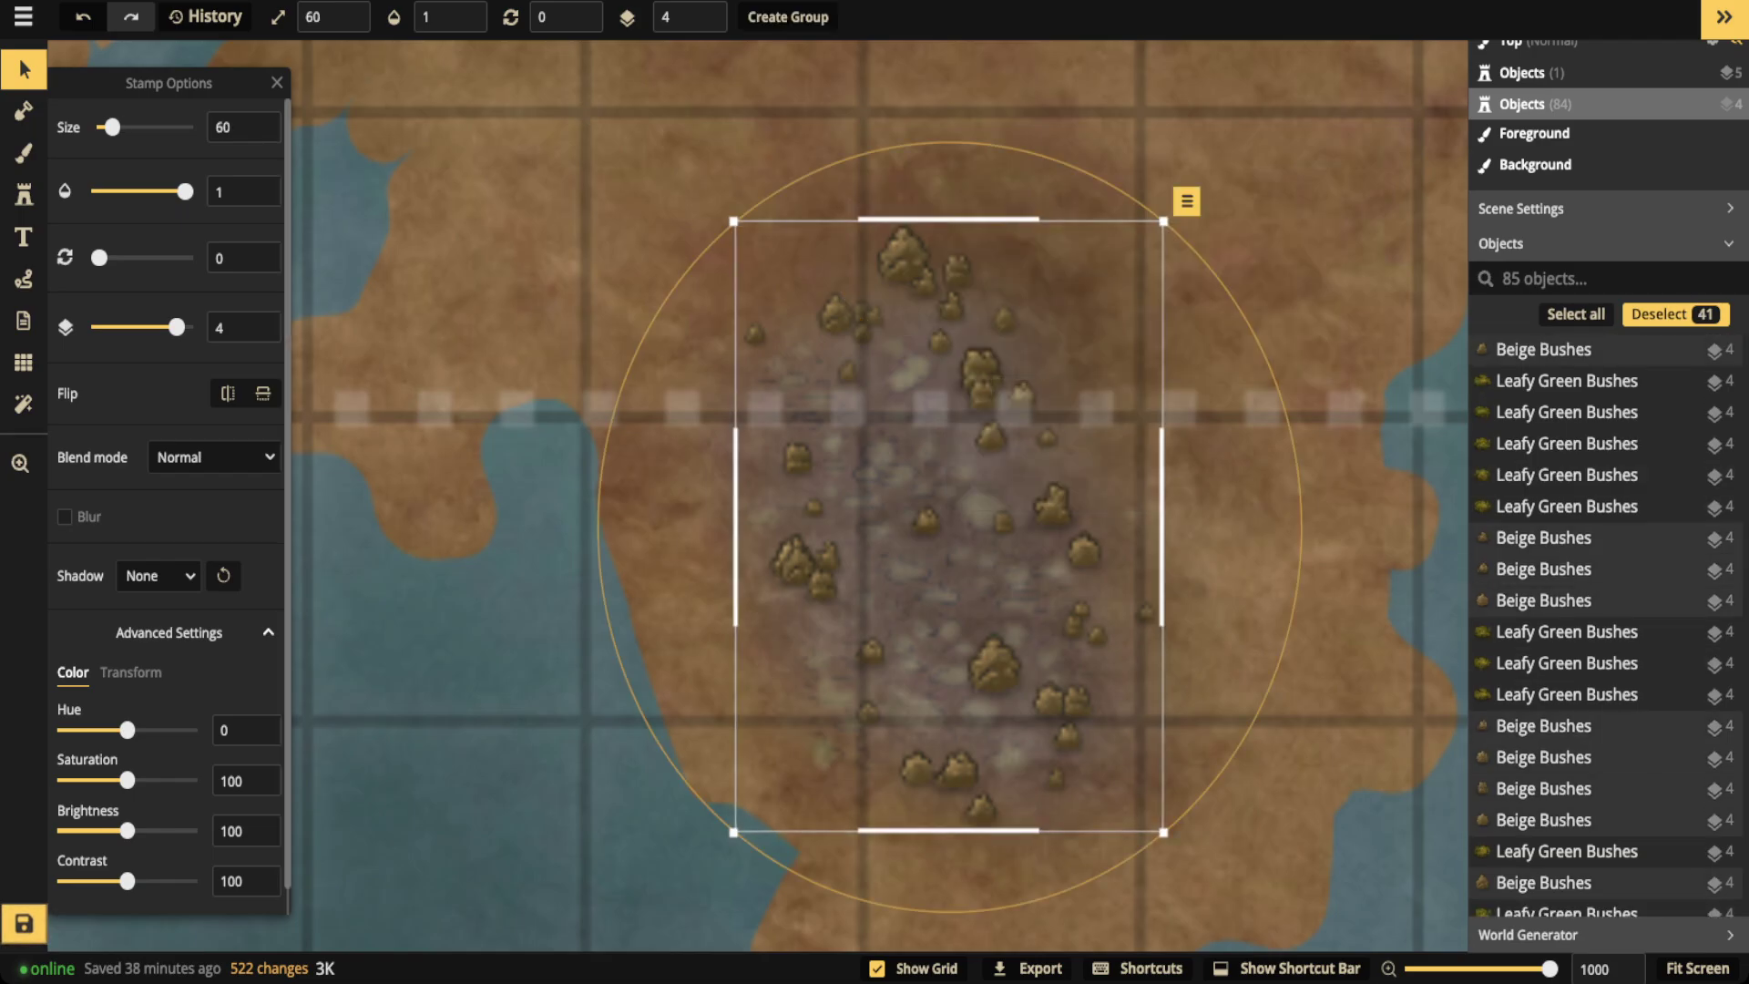
Recolour the selected Beige Bushes with hue -54 and saturation 44
{"action": "left_click_drag", "start_coordinate": [126, 729], "coordinate": [143, 730]}
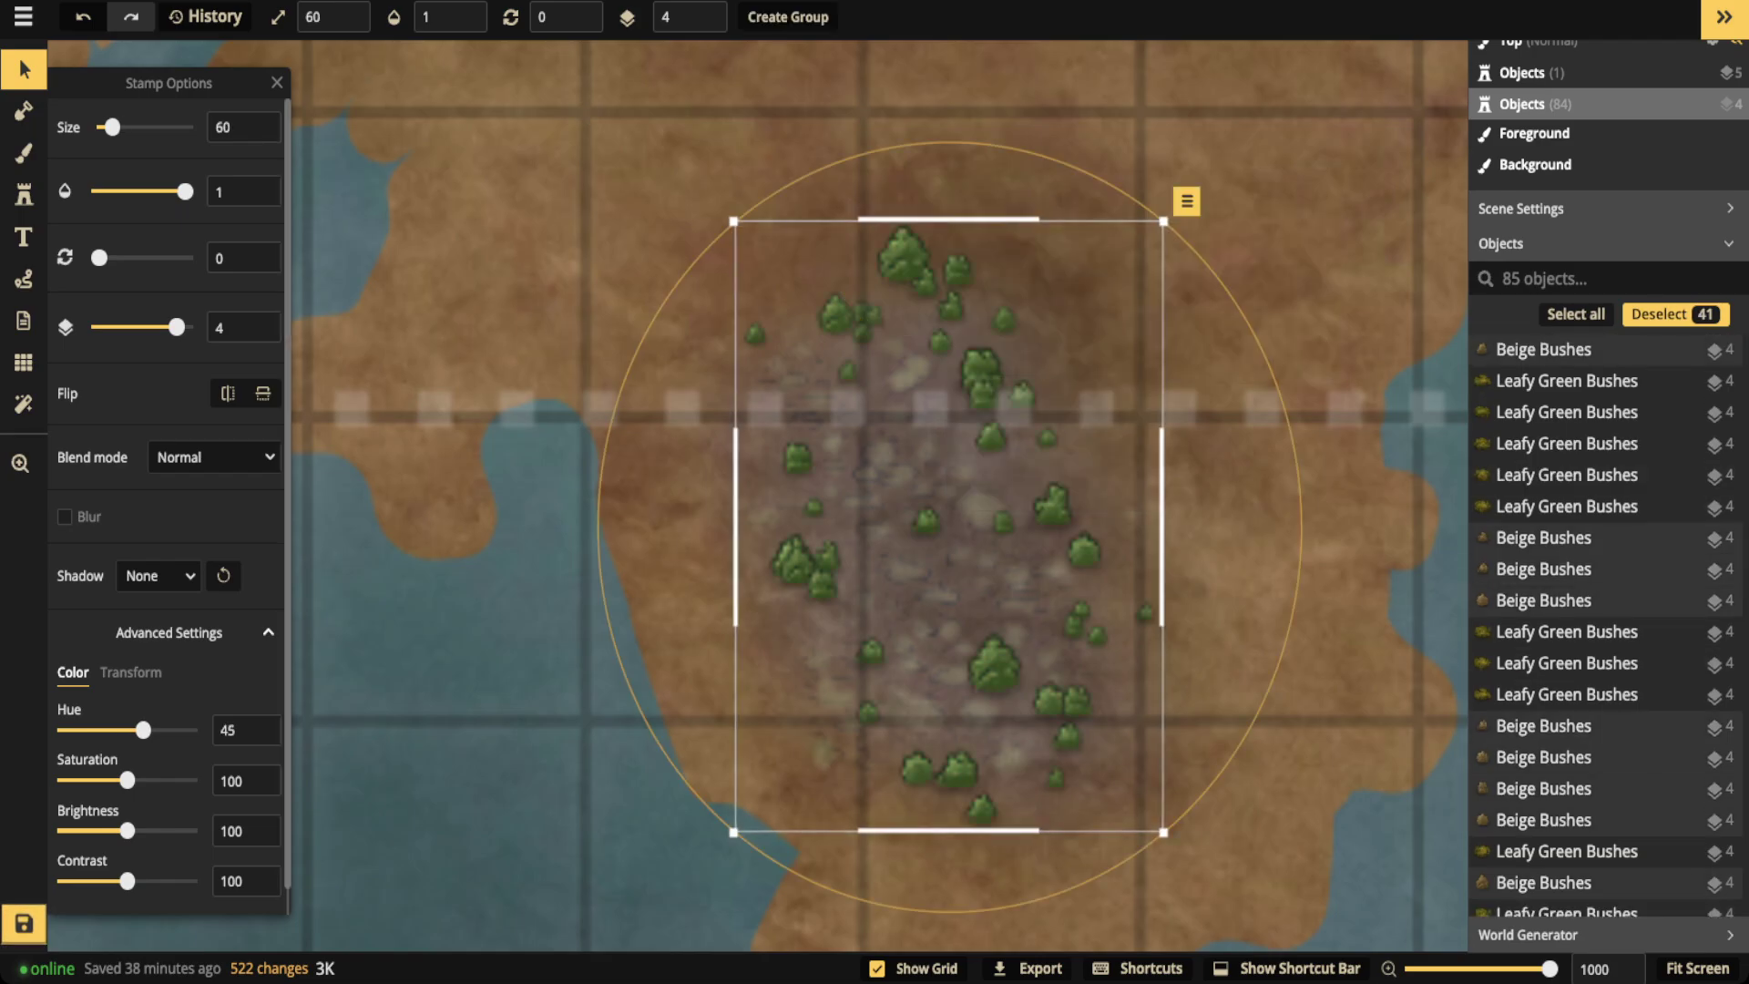
{"action": "left_click_drag", "start_coordinate": [157, 730], "coordinate": [190, 730]}
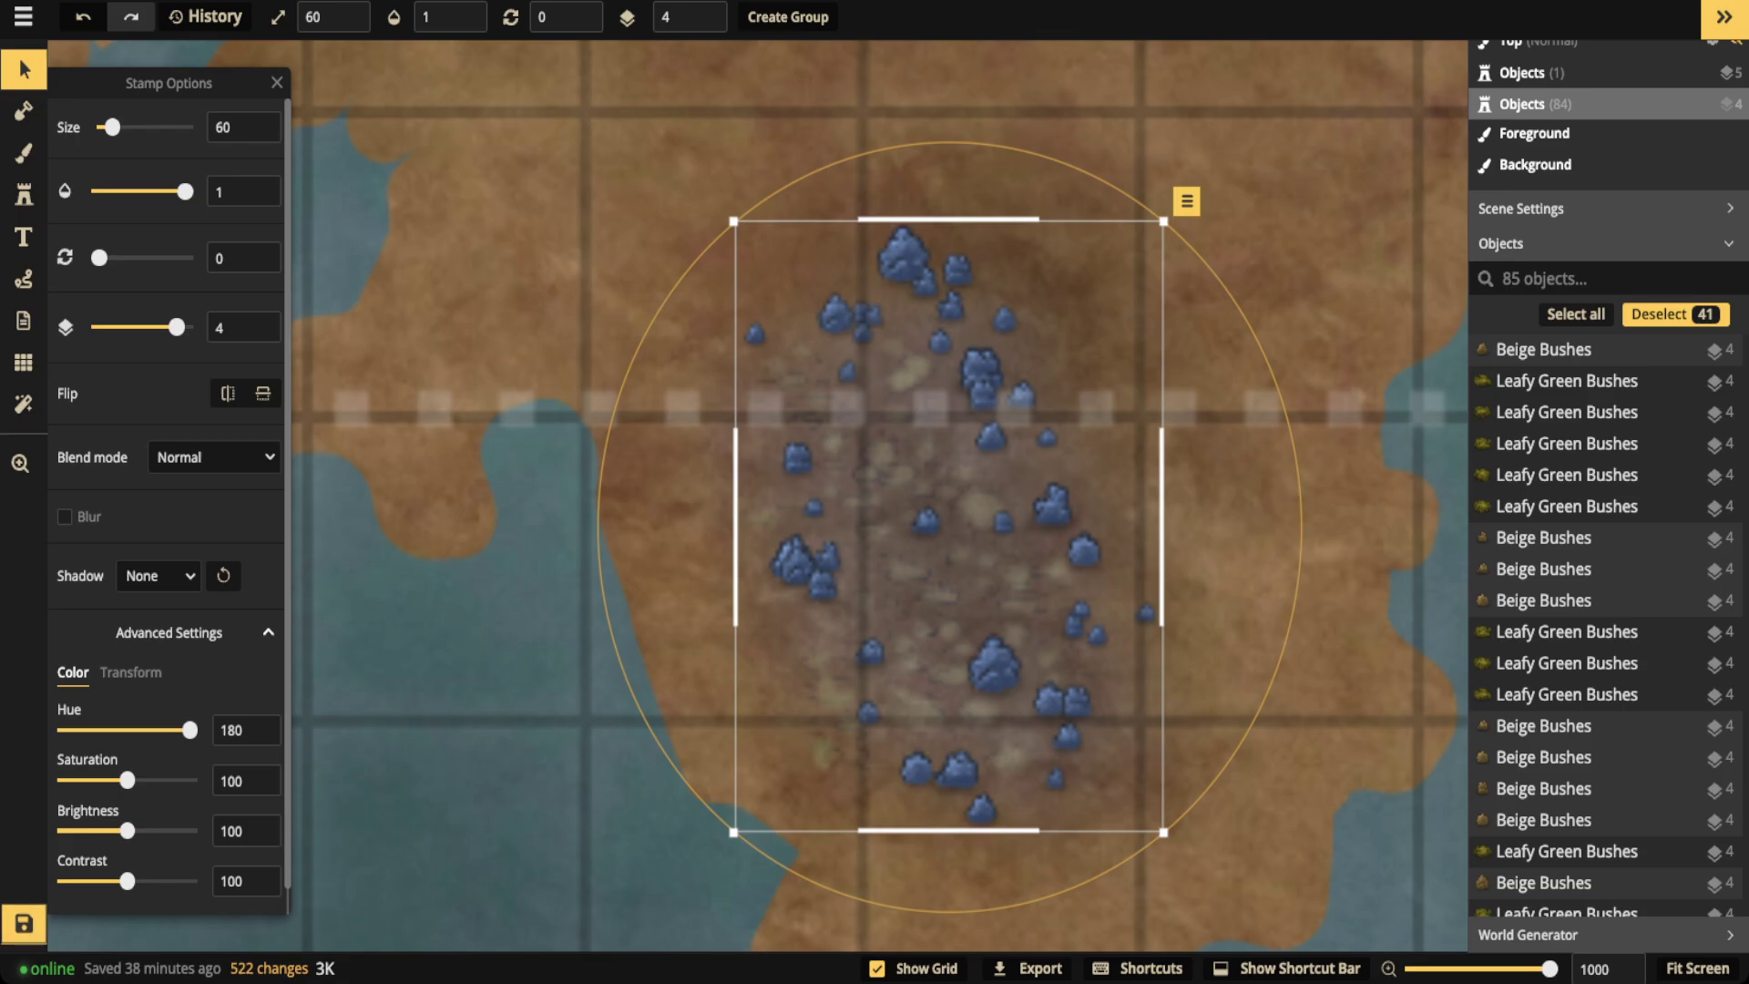
{"action": "left_click", "coordinate": [121, 730]}
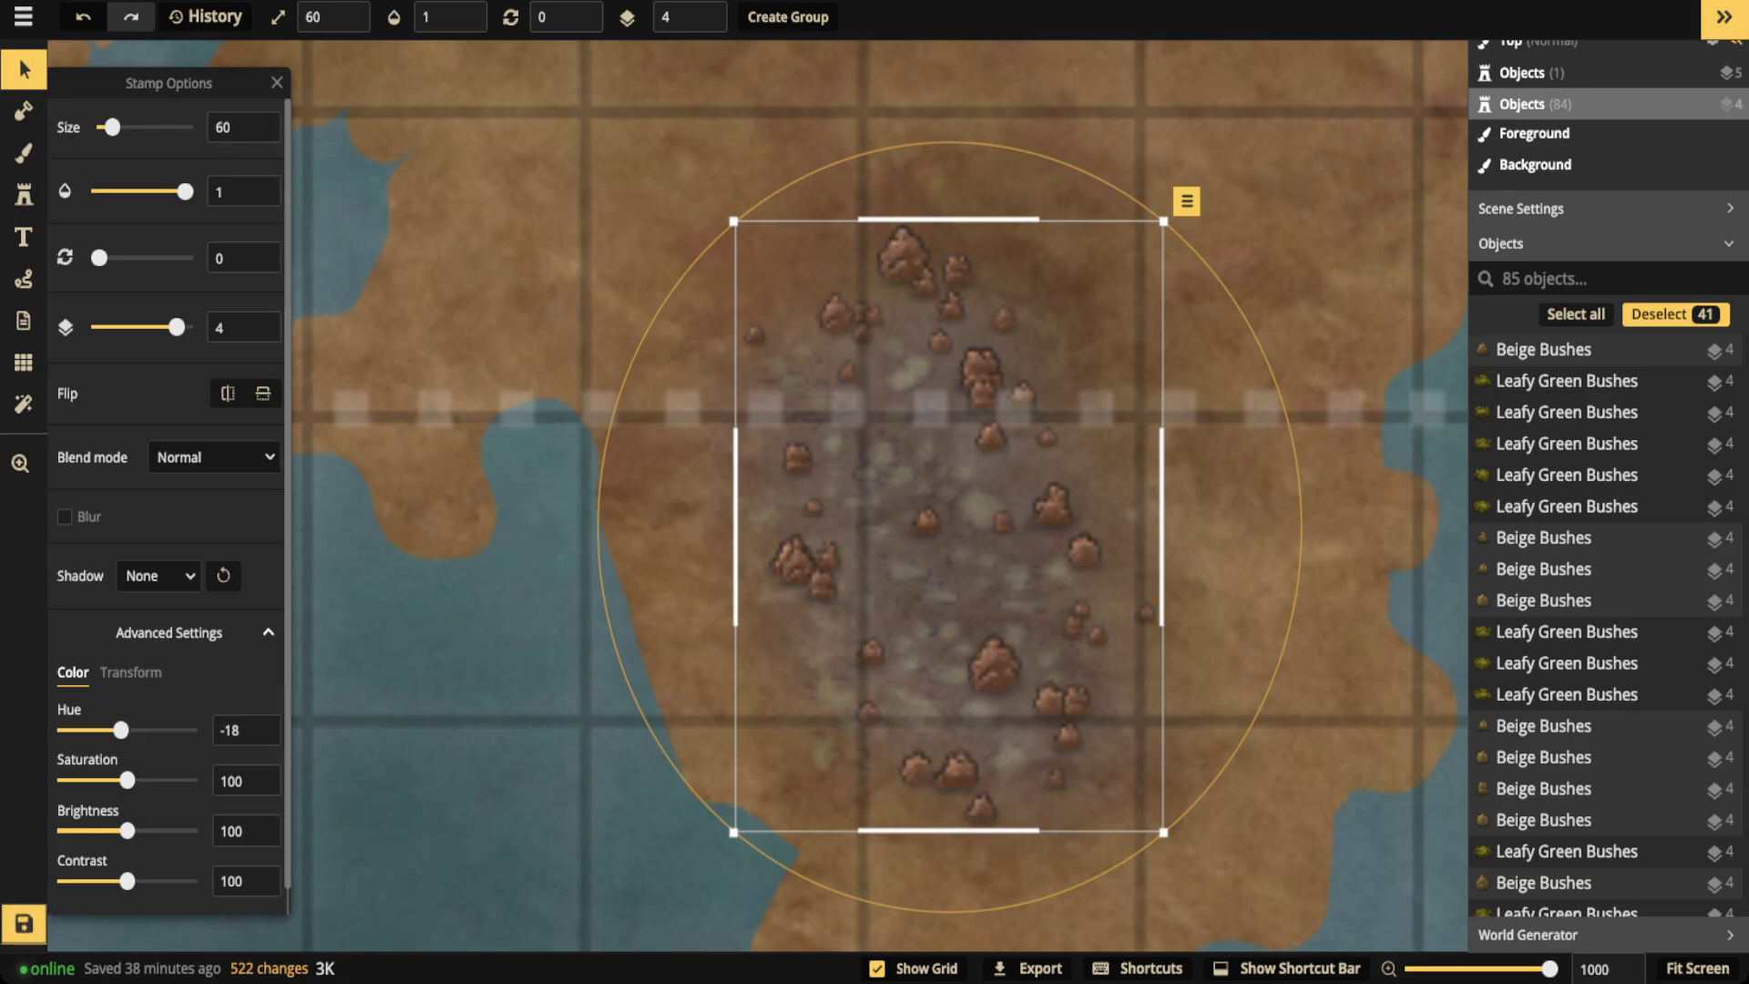
{"action": "left_click_drag", "start_coordinate": [121, 730], "coordinate": [92, 780]}
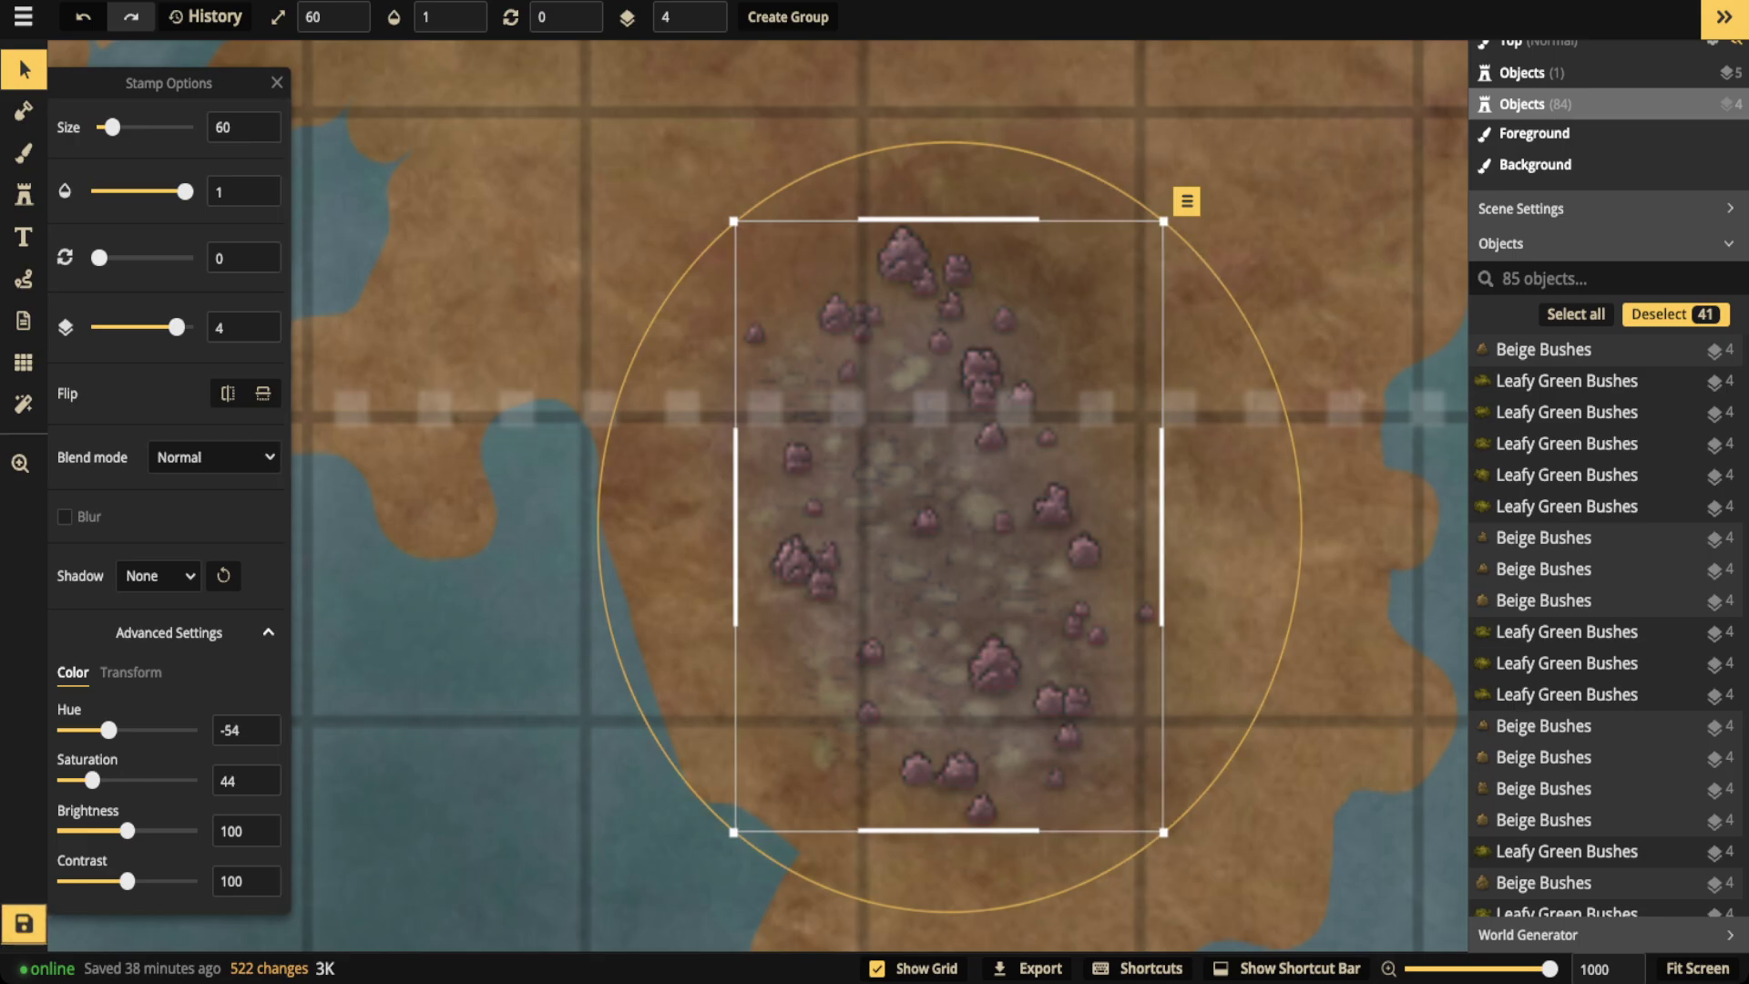
Deselect the recoloured bushes and compare the purple bog on the northeastern peninsula with the yellow-green wetland to its west
{"action": "scroll", "coordinate": [728, 306], "scroll_direction": "down", "scroll_amount": 2}
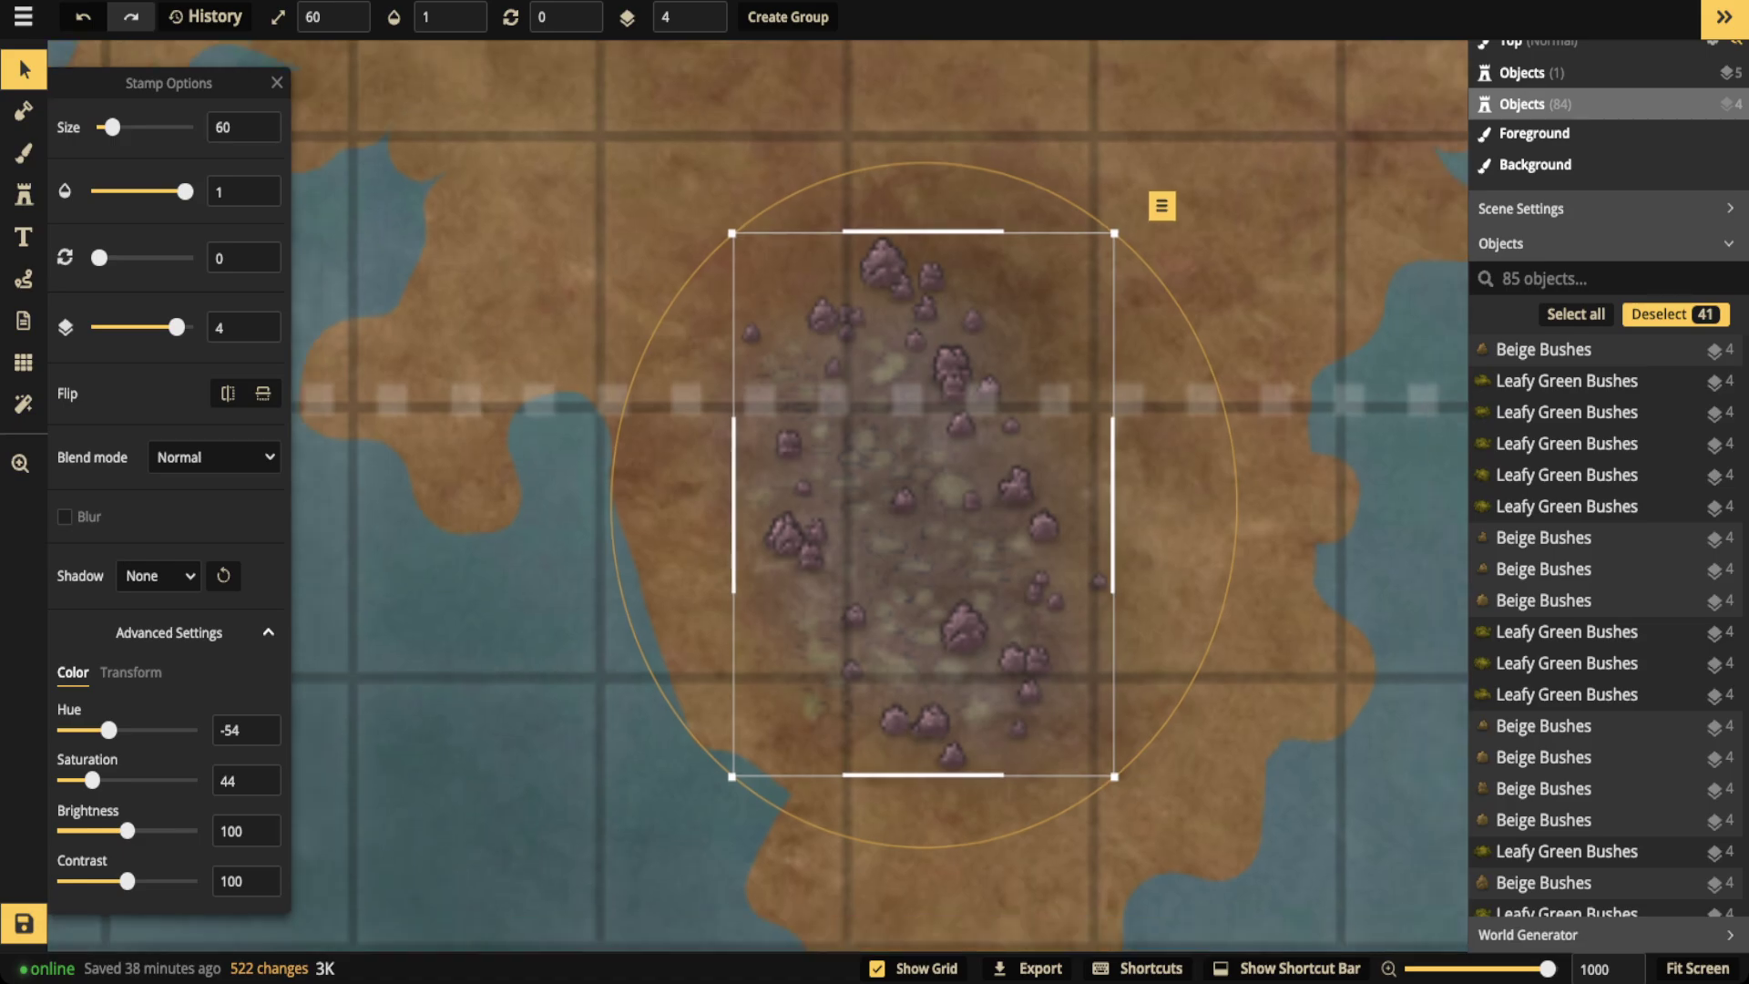
{"action": "key", "text": "Escape"}
{"action": "scroll", "coordinate": [619, 314], "scroll_direction": "down", "scroll_amount": 4}
{"action": "scroll", "coordinate": [747, 371], "scroll_direction": "down", "scroll_amount": 2}
{"action": "left_click_drag", "start_coordinate": [747, 371], "coordinate": [934, 447]}
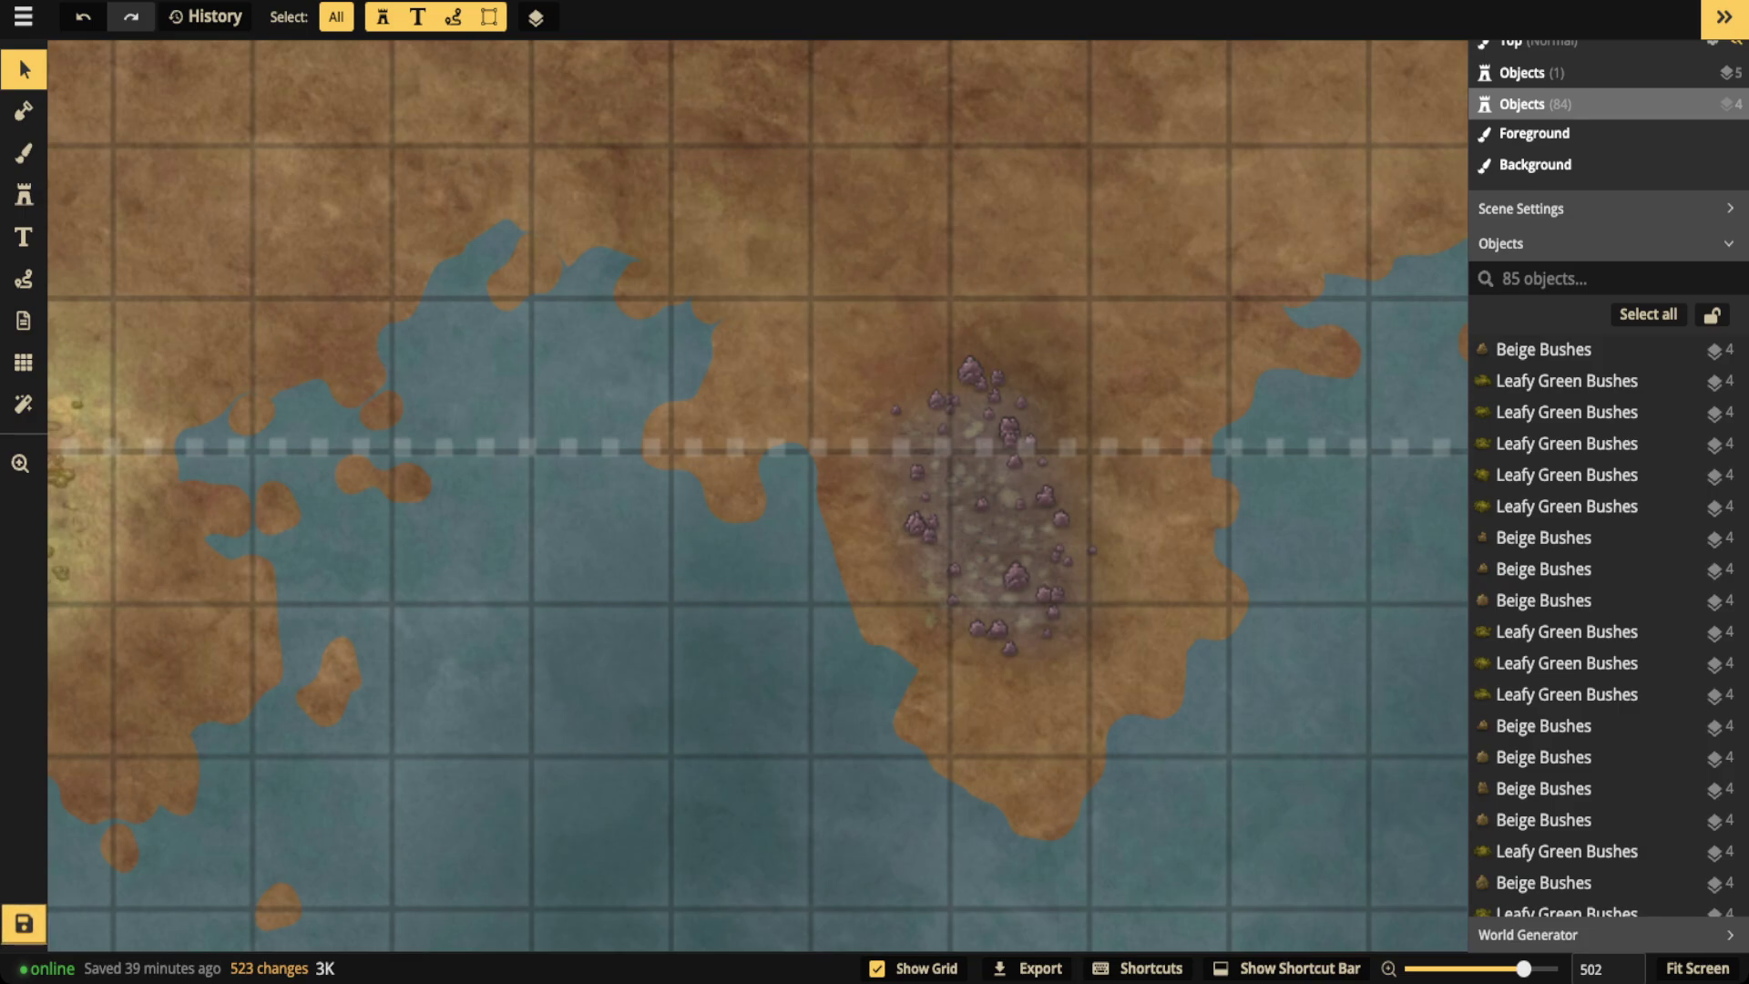
{"action": "scroll", "coordinate": [659, 293], "scroll_direction": "down", "scroll_amount": 3}
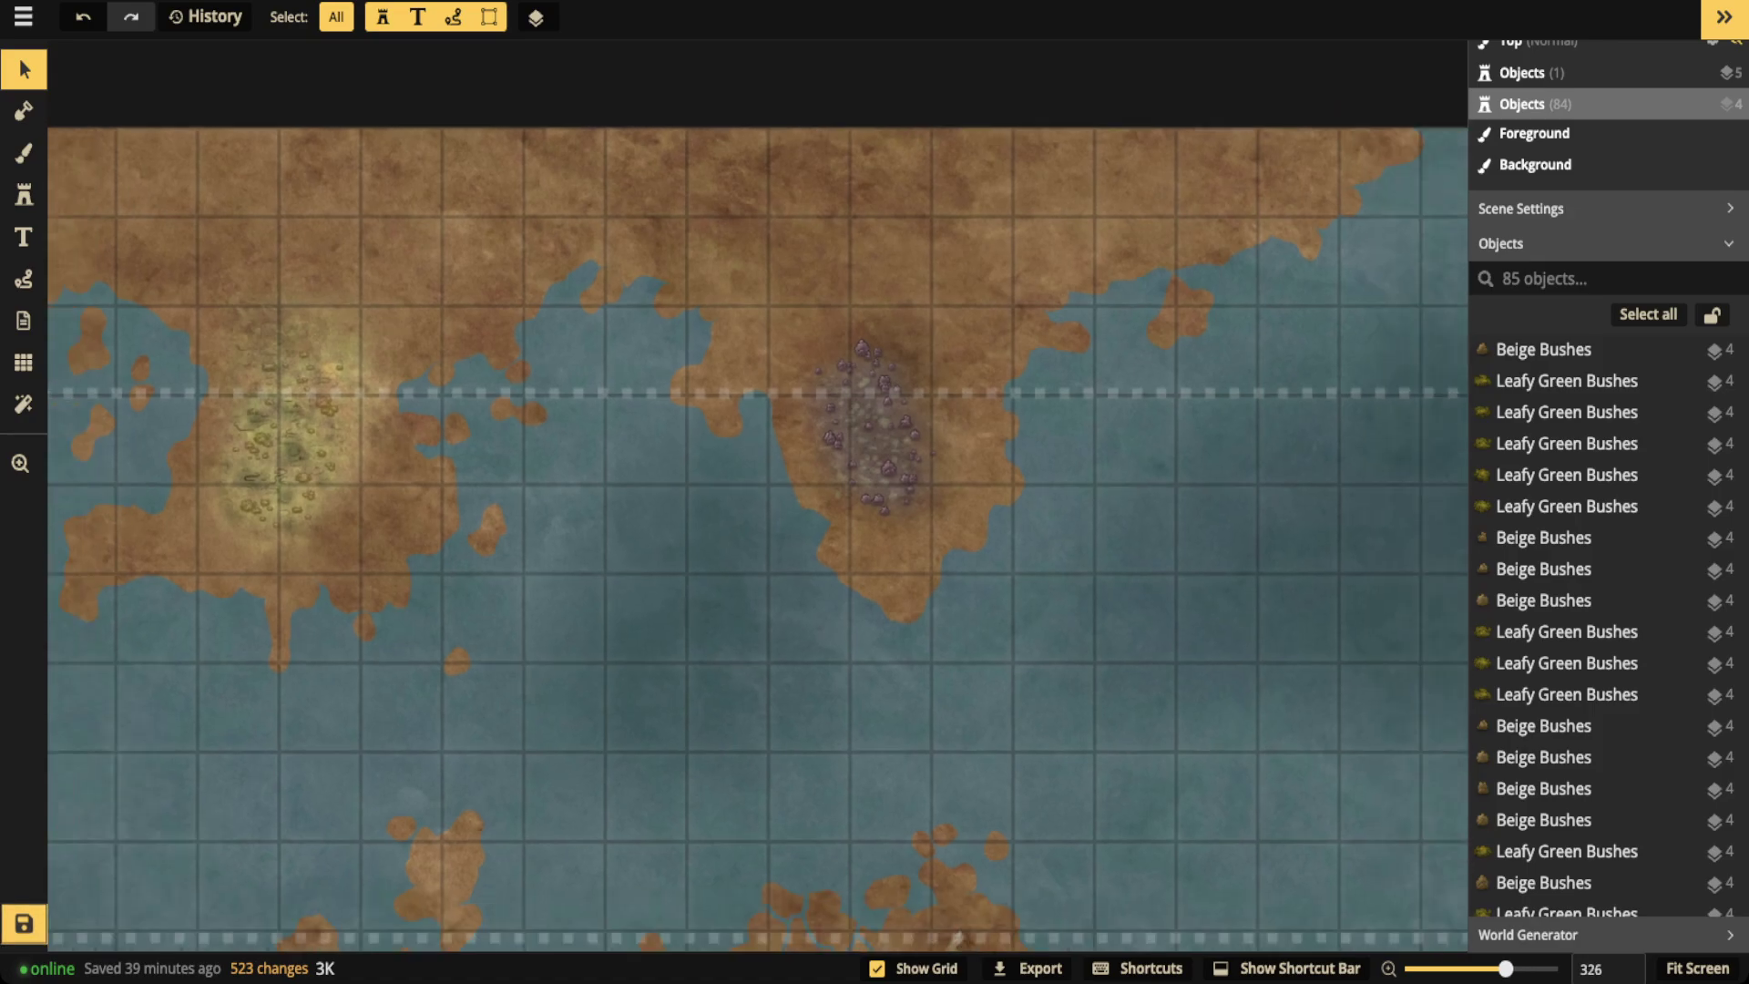
{"action": "scroll", "coordinate": [659, 293], "scroll_direction": "down", "scroll_amount": 1}
{"action": "left_click_drag", "start_coordinate": [659, 293], "coordinate": [782, 182]}
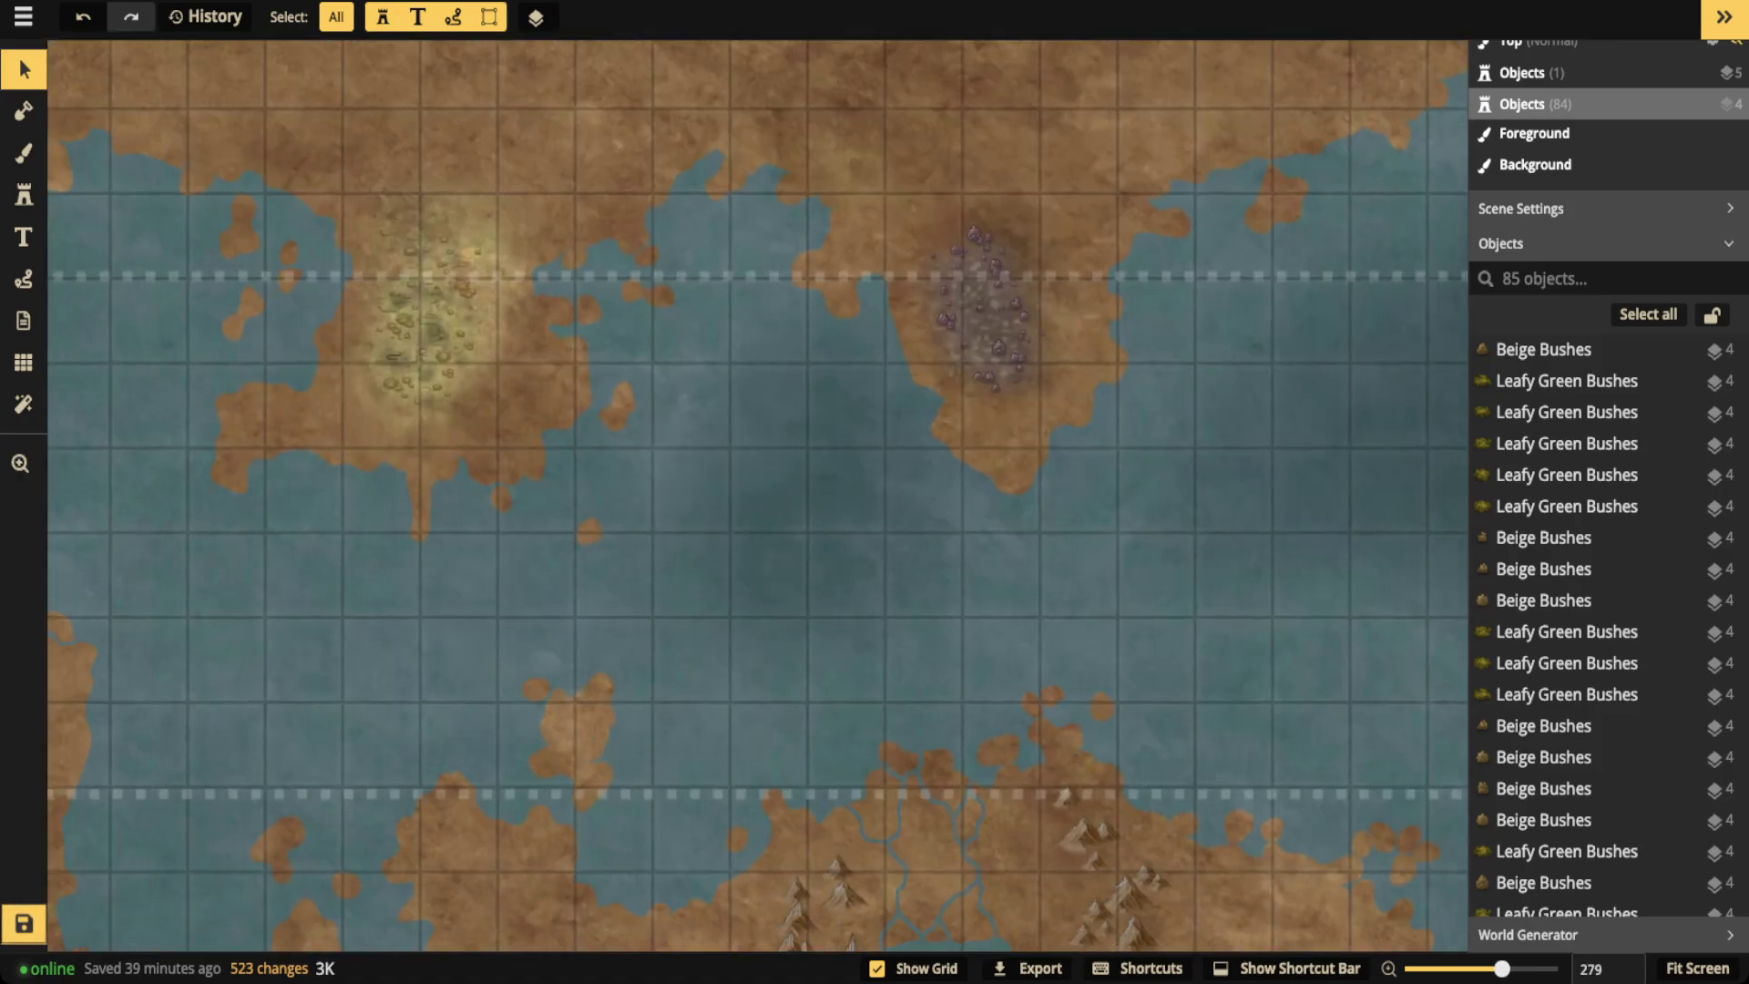
Examine how the two northern wetlands sit within the whole world map, from the northern polar band down to the southern one
{"action": "scroll", "coordinate": [756, 492], "scroll_direction": "down", "scroll_amount": 4}
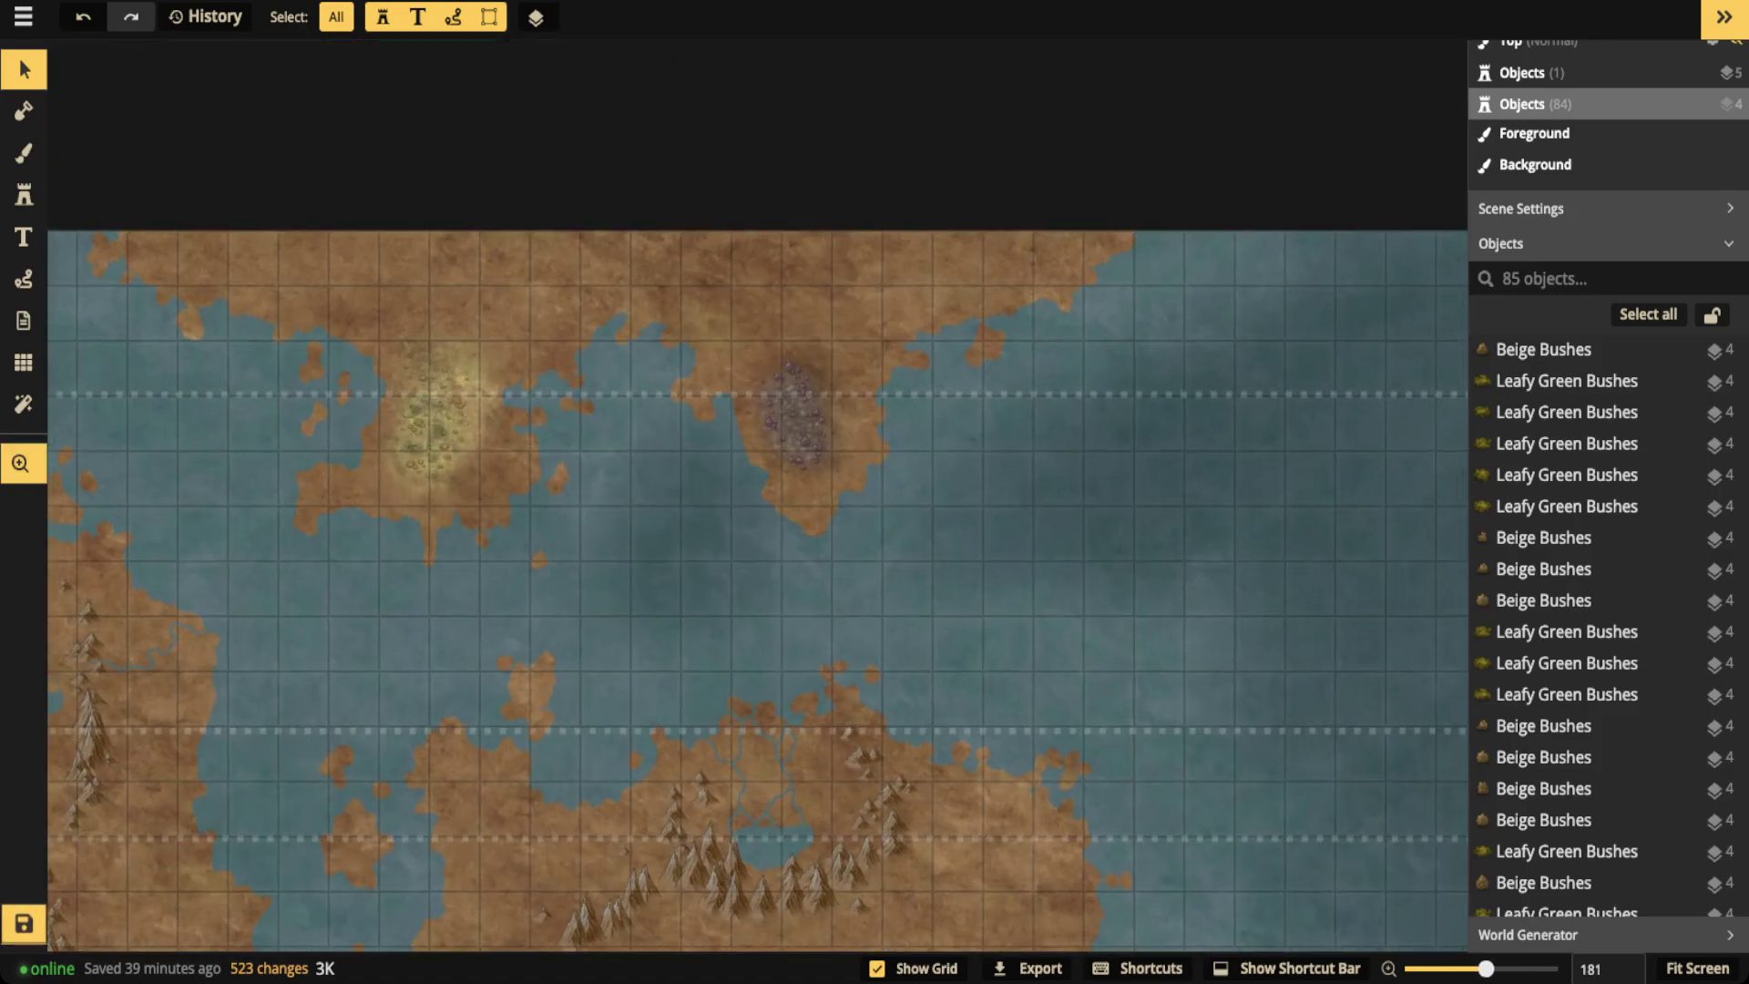
{"action": "left_click_drag", "start_coordinate": [756, 492], "coordinate": [778, 462]}
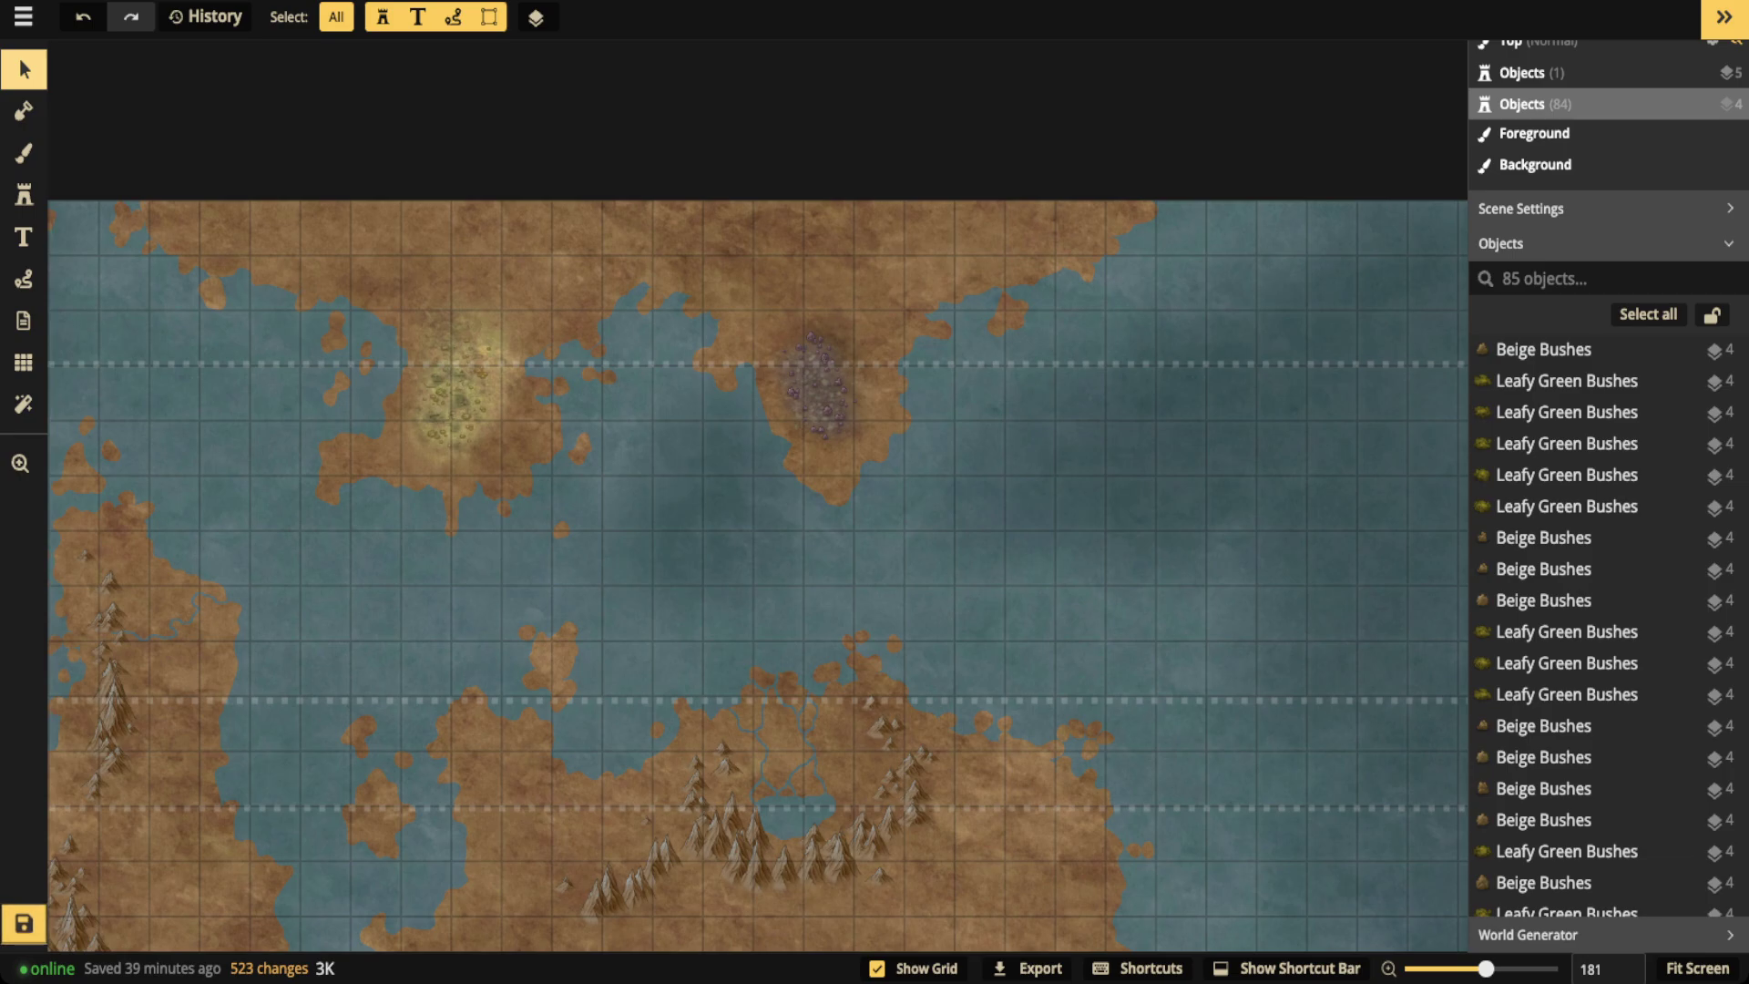
{"action": "scroll", "coordinate": [757, 575], "scroll_direction": "down", "scroll_amount": 4}
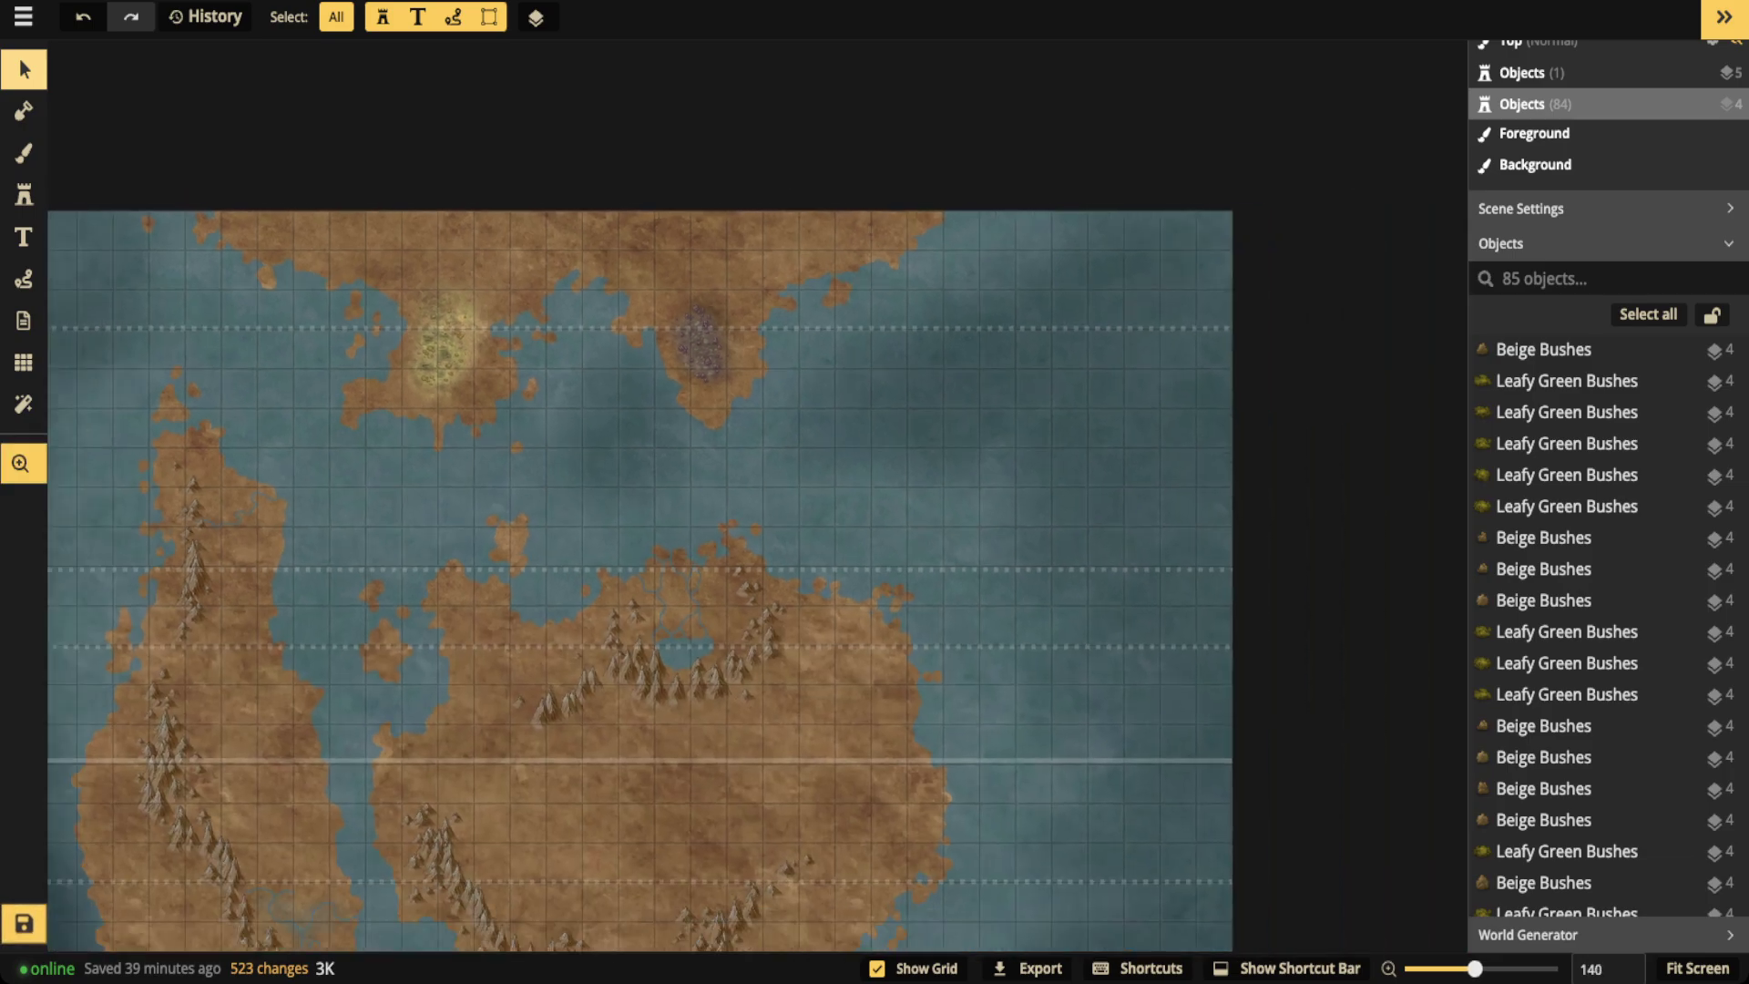
{"action": "left_click_drag", "start_coordinate": [756, 573], "coordinate": [883, 474]}
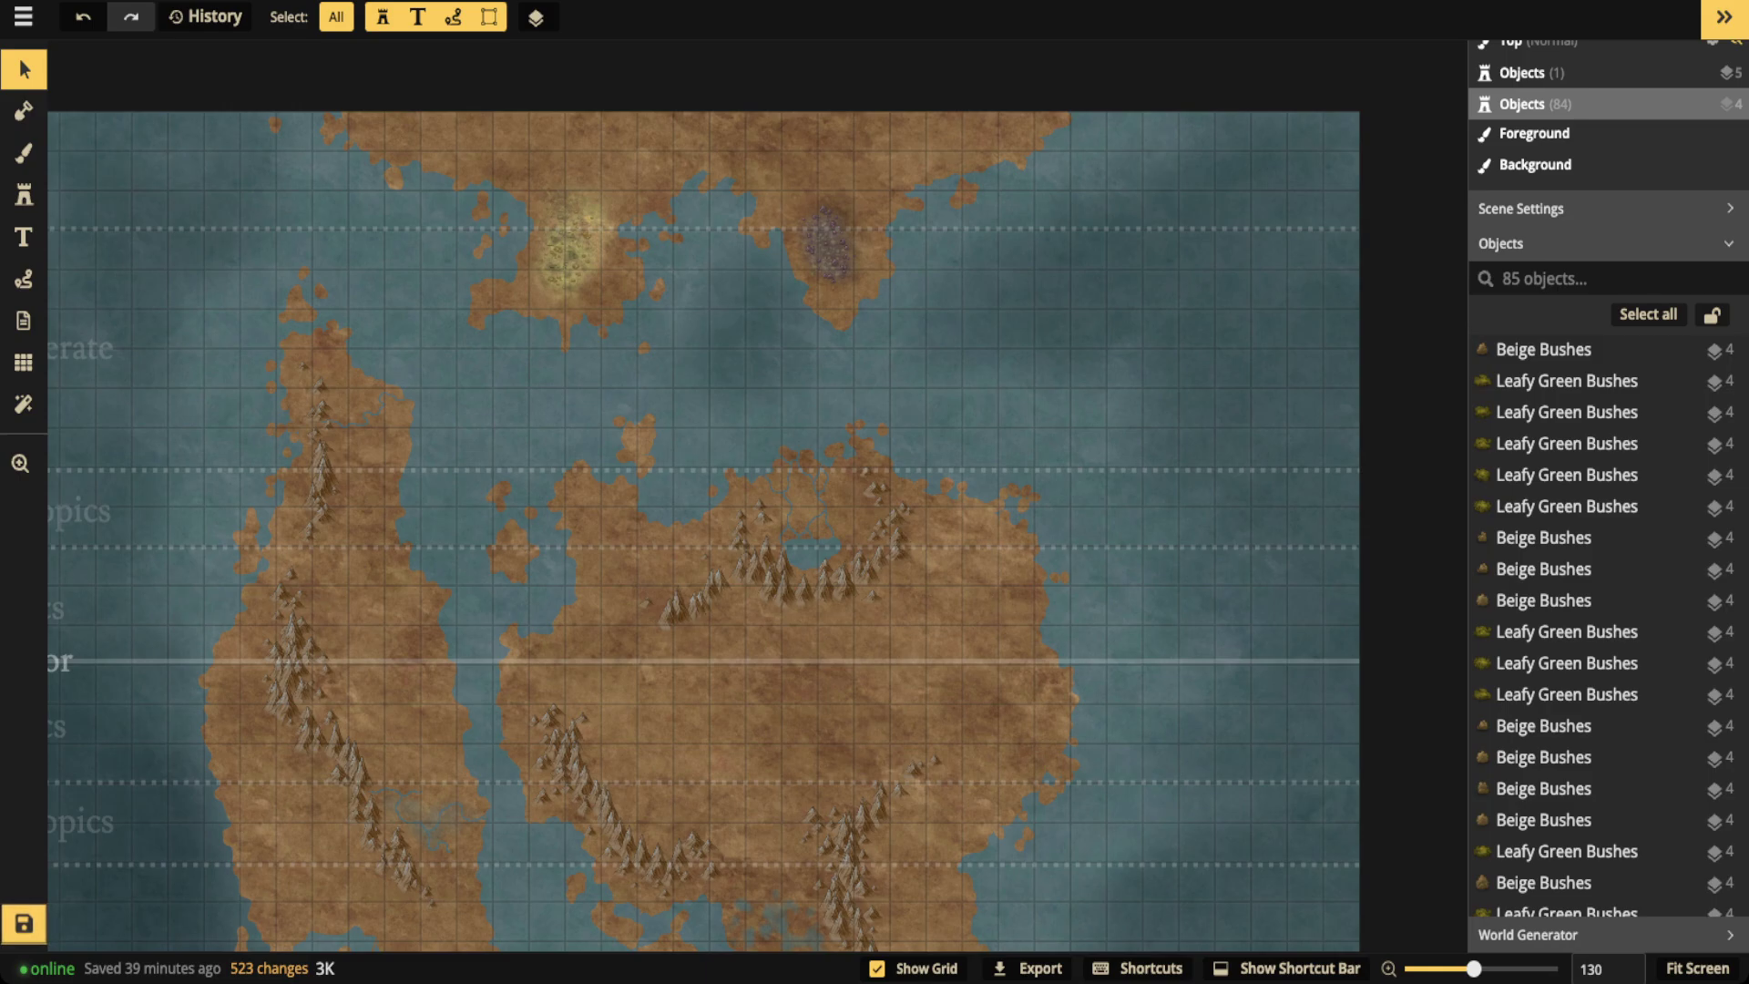
{"action": "scroll", "coordinate": [625, 350], "scroll_direction": "down", "scroll_amount": 5}
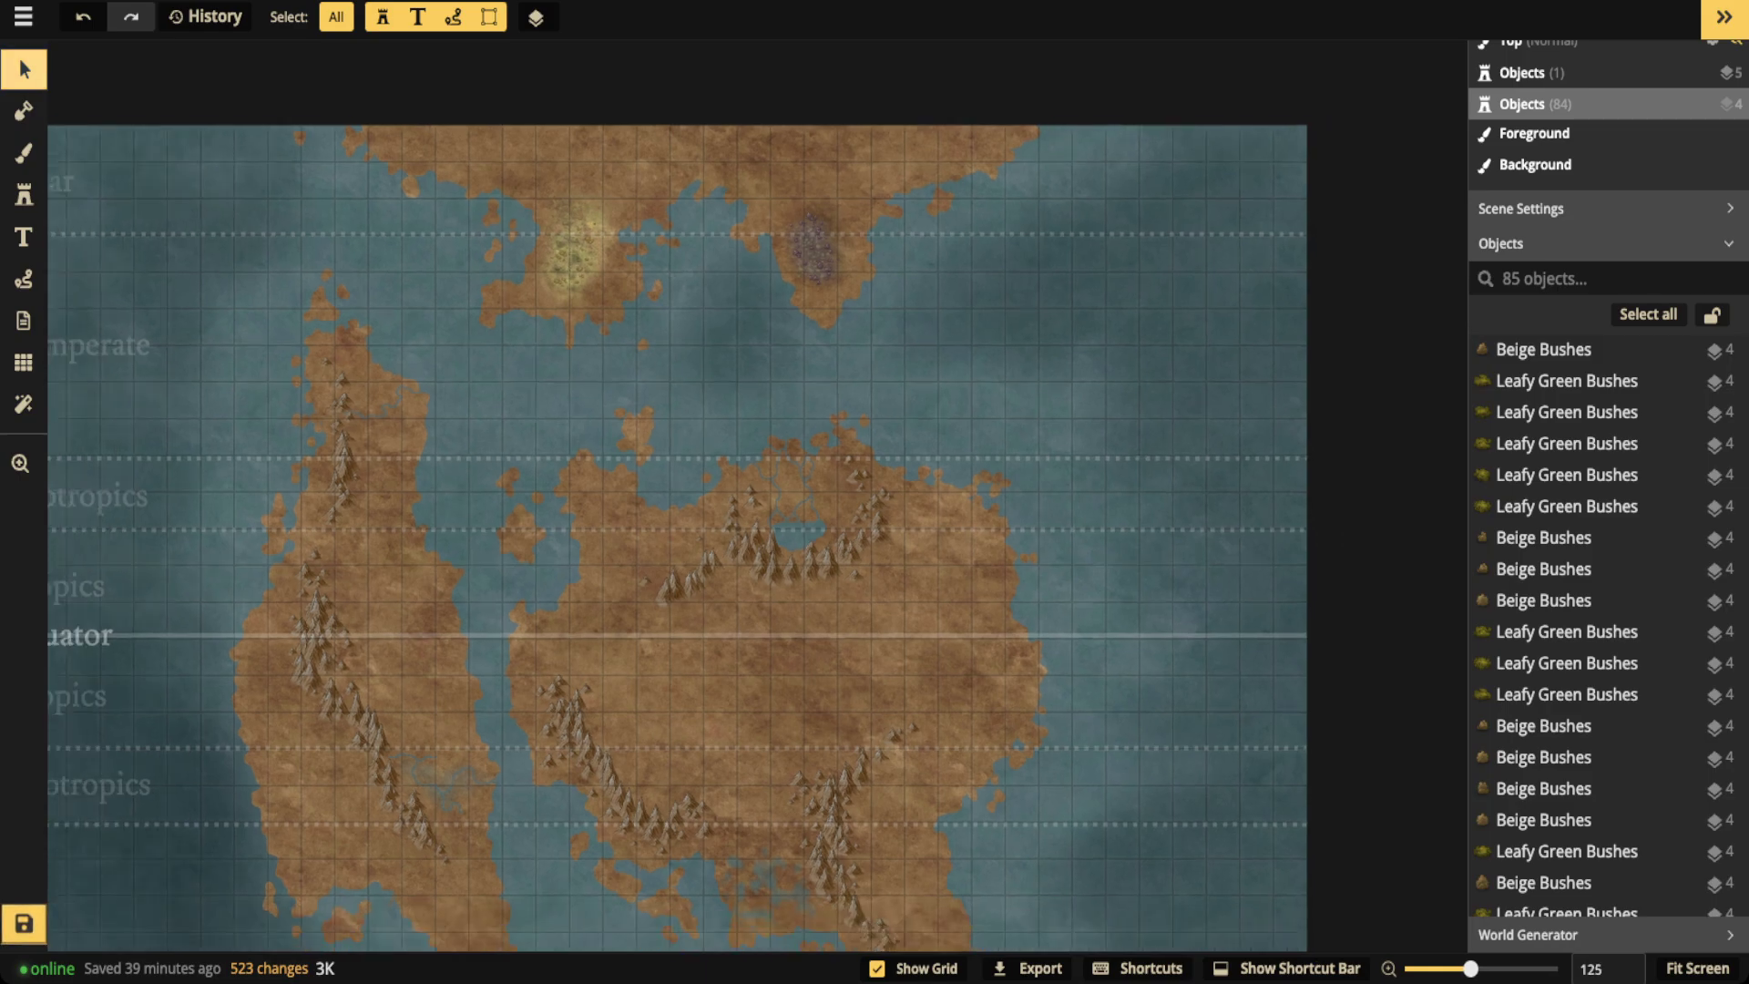
{"action": "key", "text": "space"}
{"action": "left_click_drag", "start_coordinate": [625, 349], "coordinate": [711, 256]}
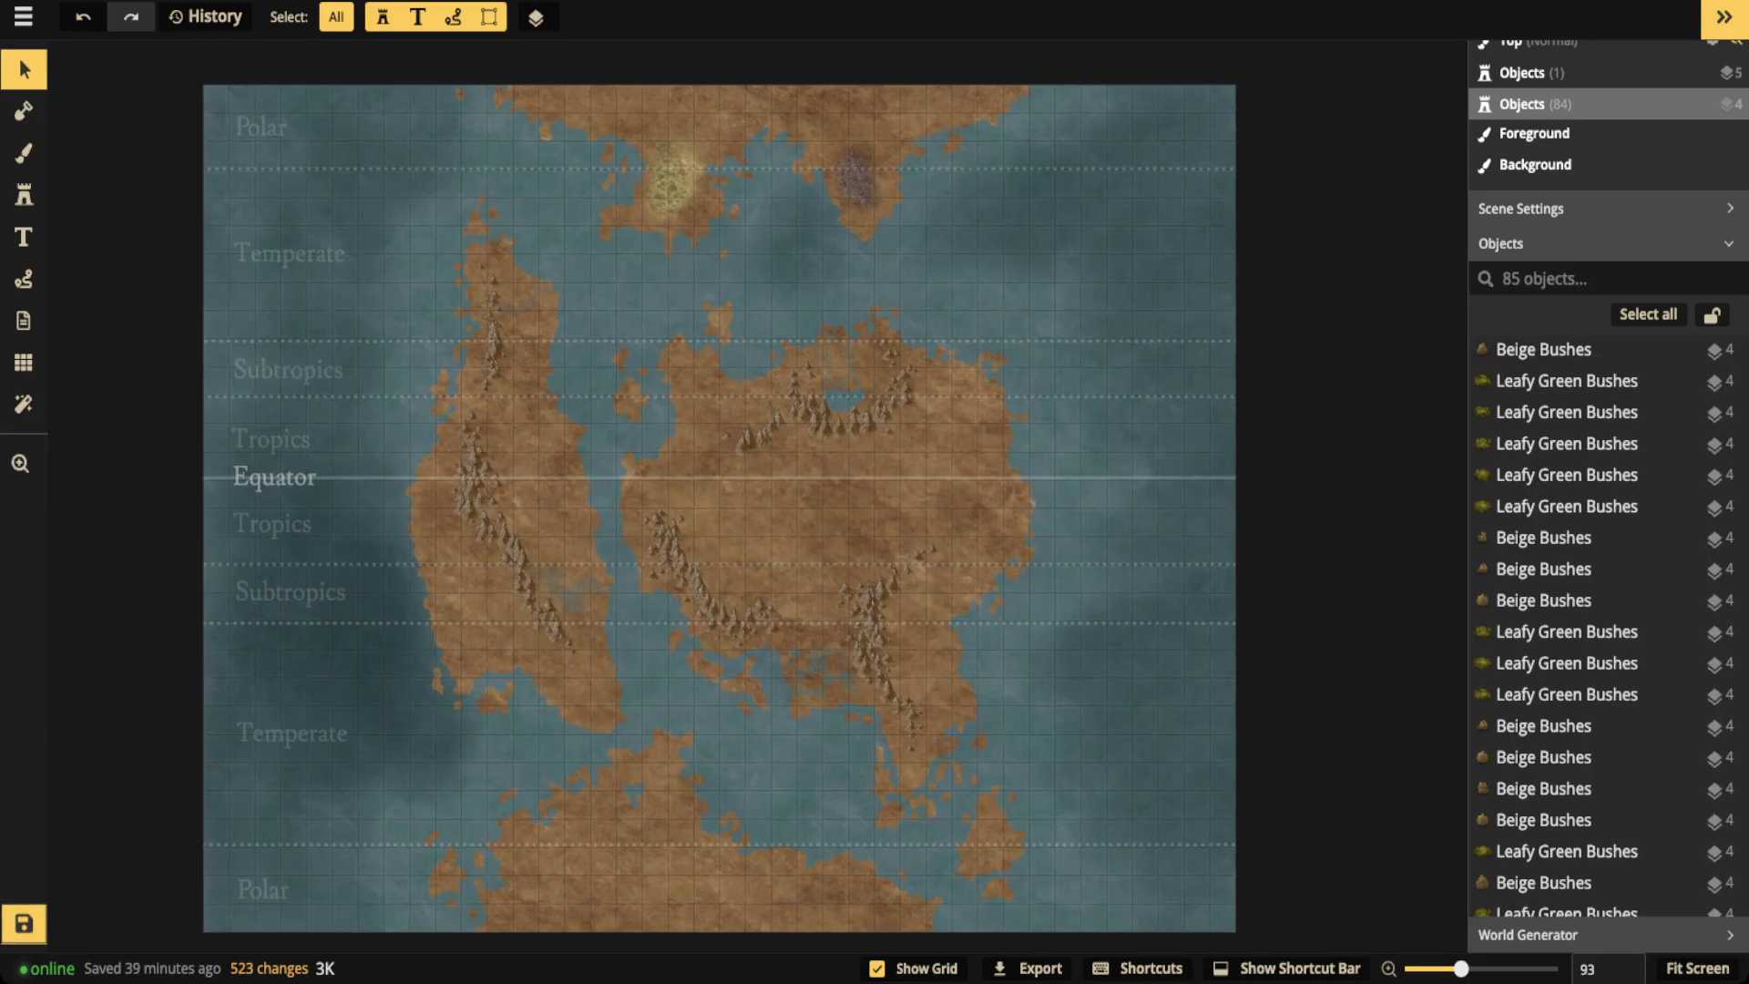